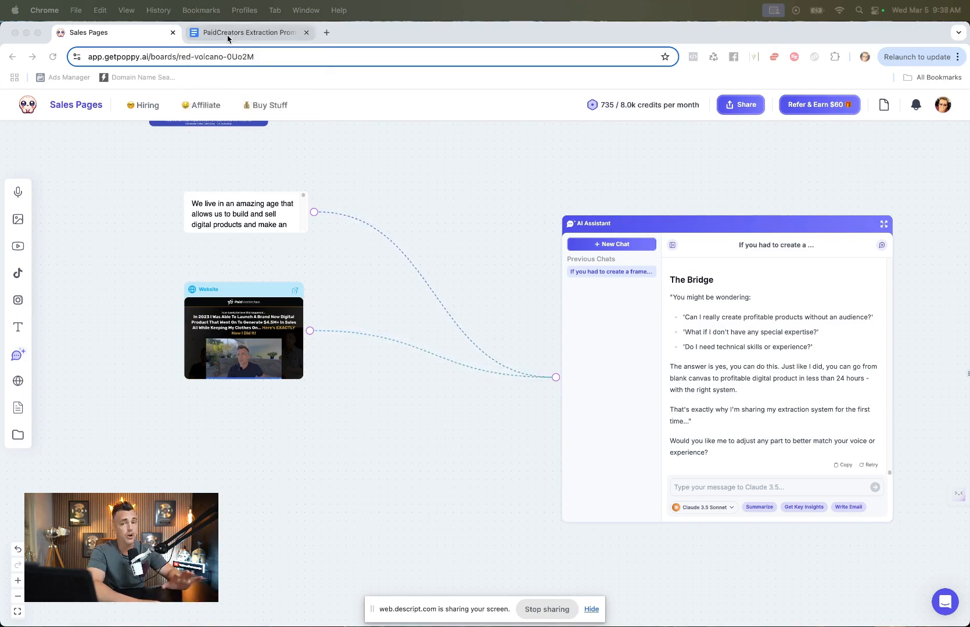
Step: Browse the extraction prompt document's tabs, including How To Use This, Marketing Knowledge Base and Extended Hero's Journey
{"action": "left_click", "coordinate": [227, 34]}
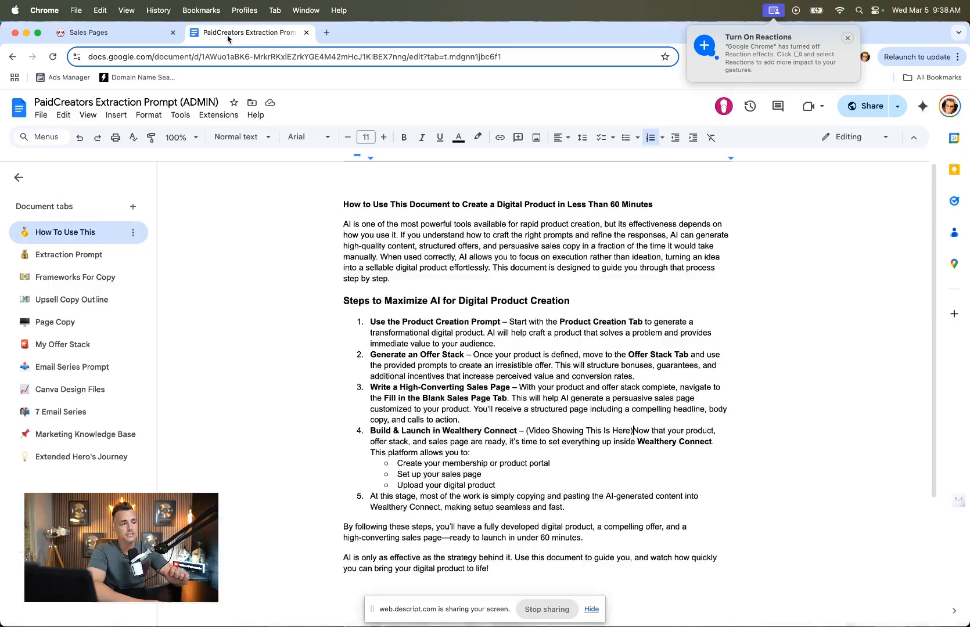
{"action": "scroll", "coordinate": [531, 237], "scroll_direction": "down", "scroll_amount": 3}
{"action": "scroll", "coordinate": [604, 165], "scroll_direction": "up", "scroll_amount": 3}
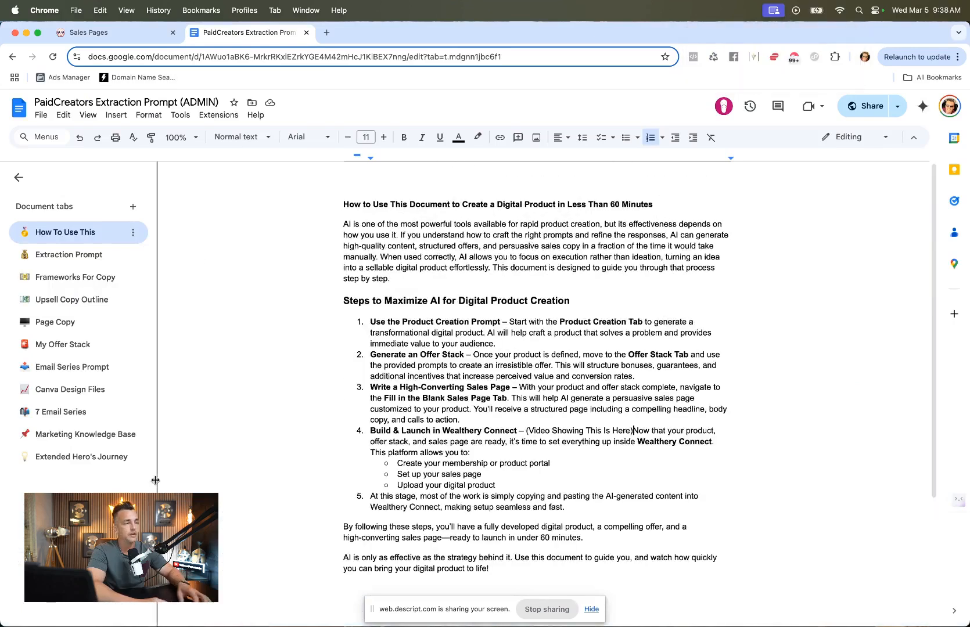
{"action": "left_click", "coordinate": [88, 436]}
{"action": "scroll", "coordinate": [286, 411], "scroll_direction": "down", "scroll_amount": 5}
{"action": "scroll", "coordinate": [283, 400], "scroll_direction": "up", "scroll_amount": 3}
{"action": "left_click", "coordinate": [41, 114]}
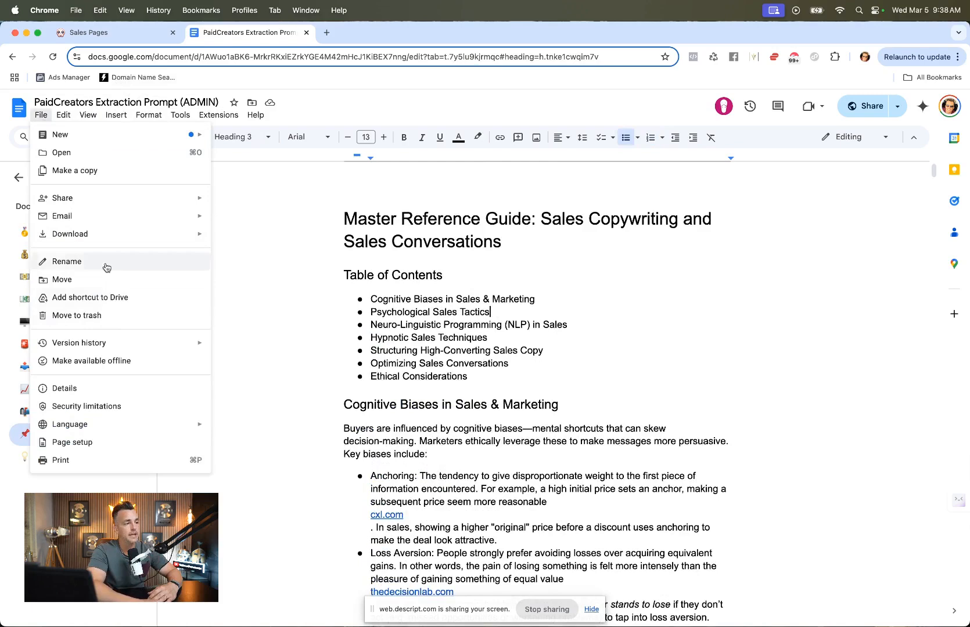
{"action": "mouse_move", "coordinate": [104, 234]}
{"action": "left_click", "coordinate": [244, 293]}
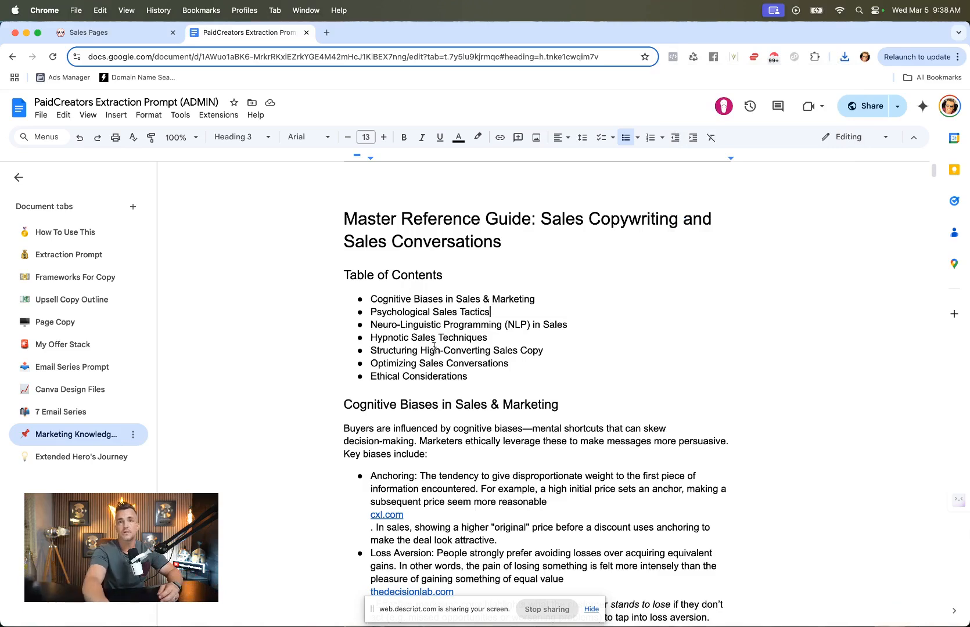
{"action": "left_click", "coordinate": [81, 457]}
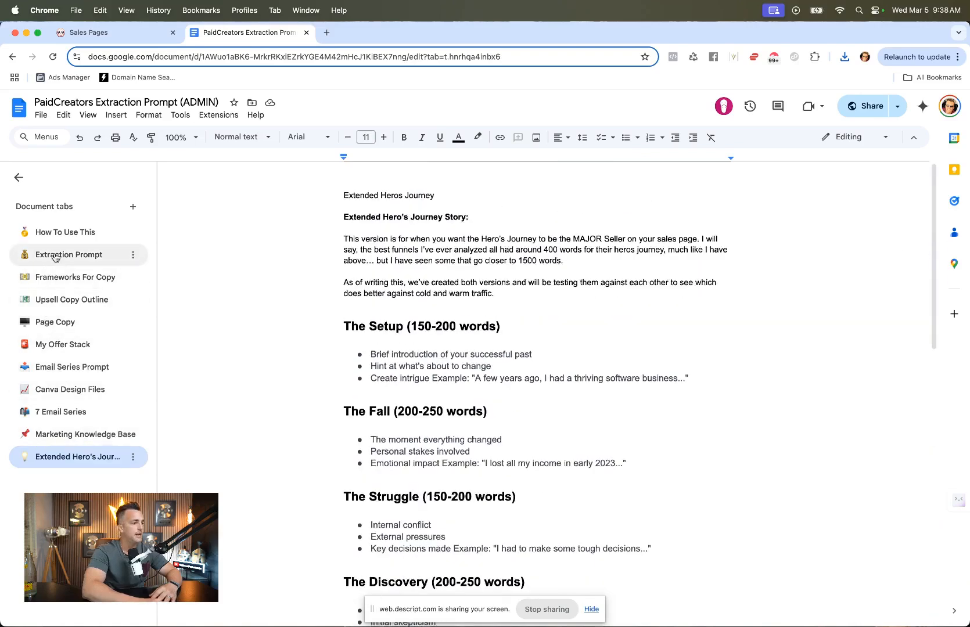
{"action": "left_click", "coordinate": [58, 283]}
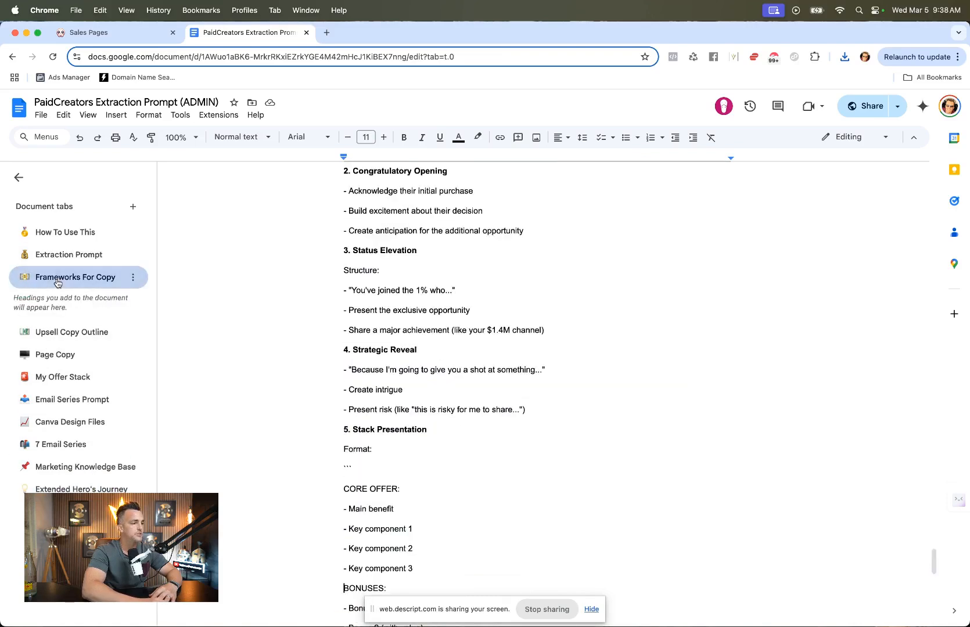
Step: Rename the Frameworks For Copy document tab to "Fill In The Blank Sales Script"
{"action": "left_click", "coordinate": [133, 278]}
{"action": "left_click", "coordinate": [156, 348]}
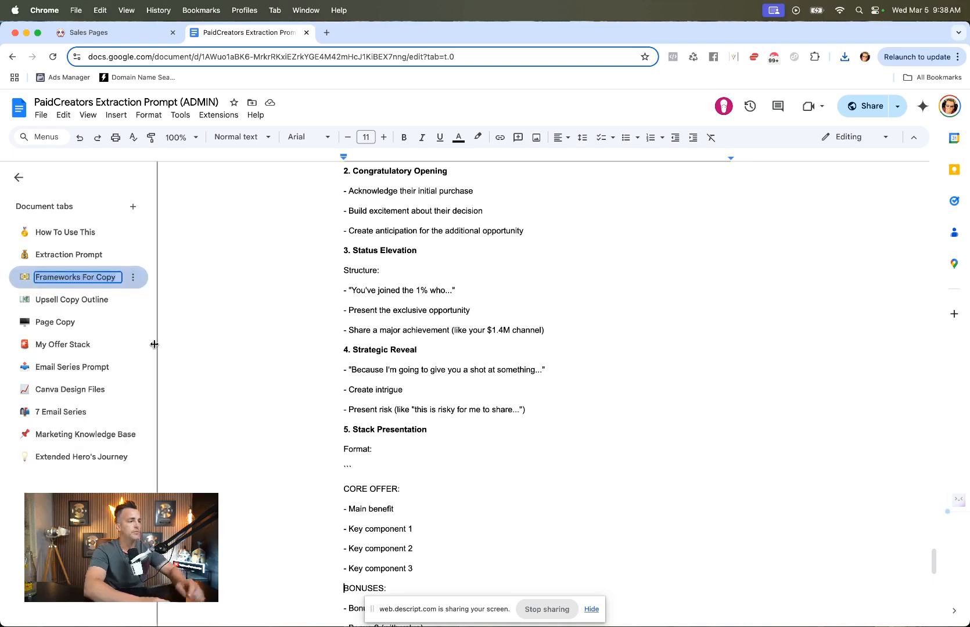
{"action": "type", "text": "Fill In The"}
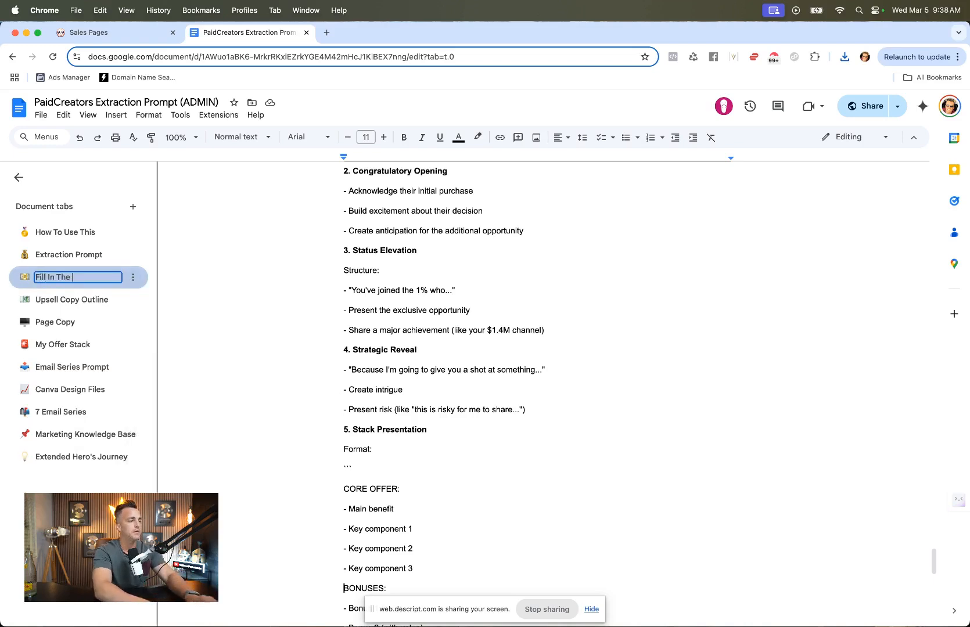
{"action": "type", "text": " Blank Sales Sc"}
{"action": "type", "text": "ript"}
{"action": "key", "text": "Return"}
Step: Scroll through the Fill In The Blank Sales Script tab's content
{"action": "scroll", "coordinate": [480, 404], "scroll_direction": "up", "scroll_amount": 20}
{"action": "scroll", "coordinate": [481, 404], "scroll_direction": "down", "scroll_amount": 20}
{"action": "scroll", "coordinate": [480, 405], "scroll_direction": "down", "scroll_amount": 15}
{"action": "scroll", "coordinate": [480, 405], "scroll_direction": "down", "scroll_amount": 5}
{"action": "left_click_drag", "start_coordinate": [686, 389], "coordinate": [404, 201]}
{"action": "left_click", "coordinate": [411, 245]}
{"action": "left_click", "coordinate": [41, 116]}
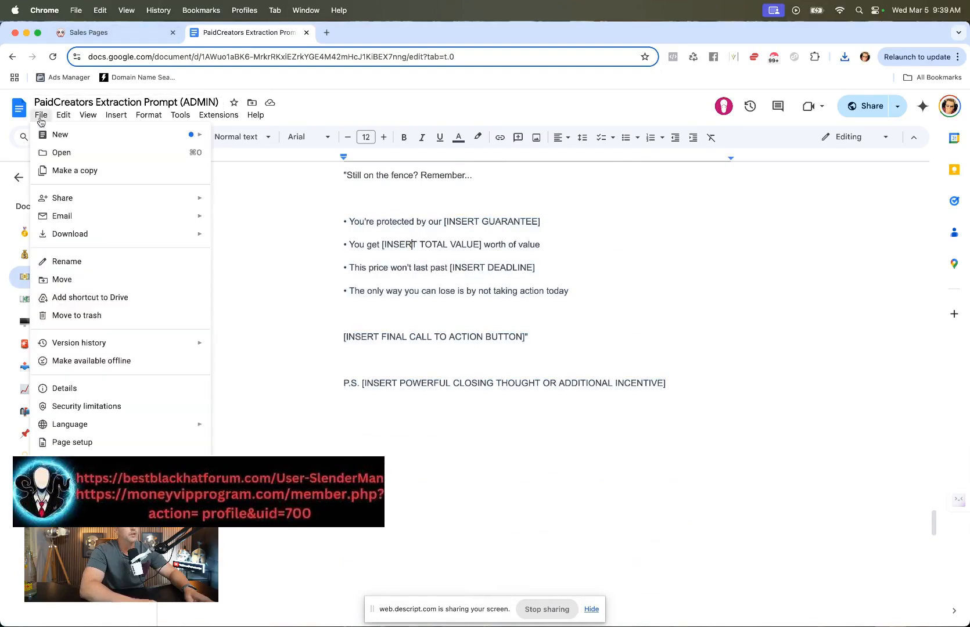
{"action": "left_click", "coordinate": [247, 293]}
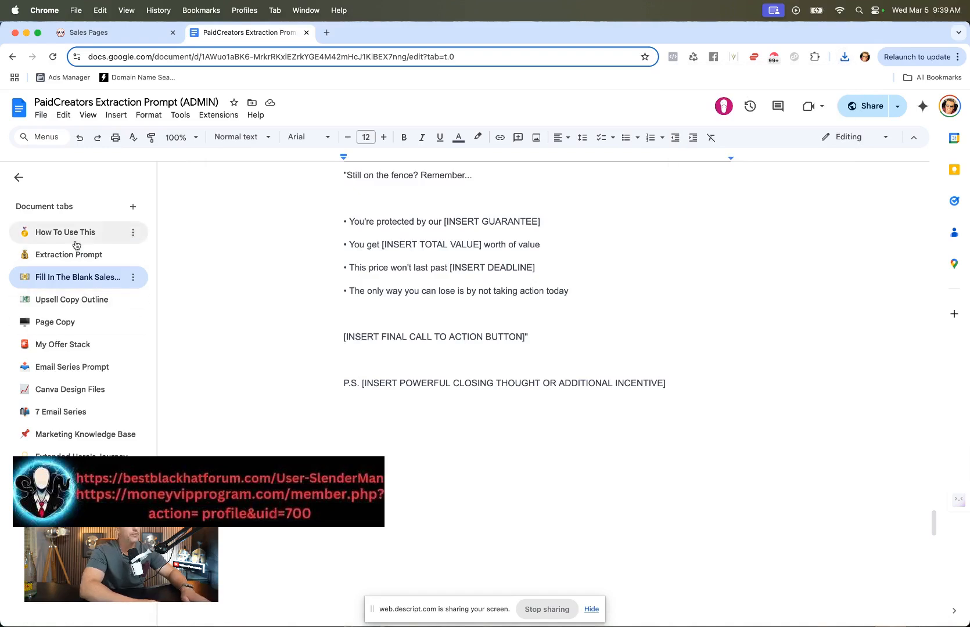
Step: Insert three blank lines above the Upsell 1 section in the My Offer Stack tab
{"action": "left_click", "coordinate": [63, 344]}
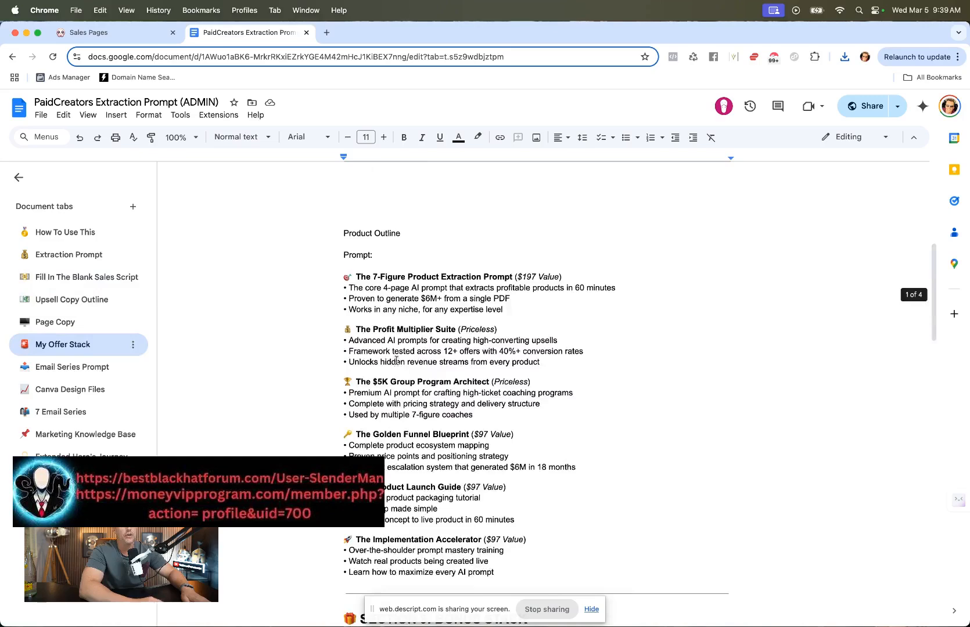
{"action": "scroll", "coordinate": [396, 360], "scroll_direction": "down", "scroll_amount": 5}
{"action": "scroll", "coordinate": [396, 360], "scroll_direction": "down", "scroll_amount": 5}
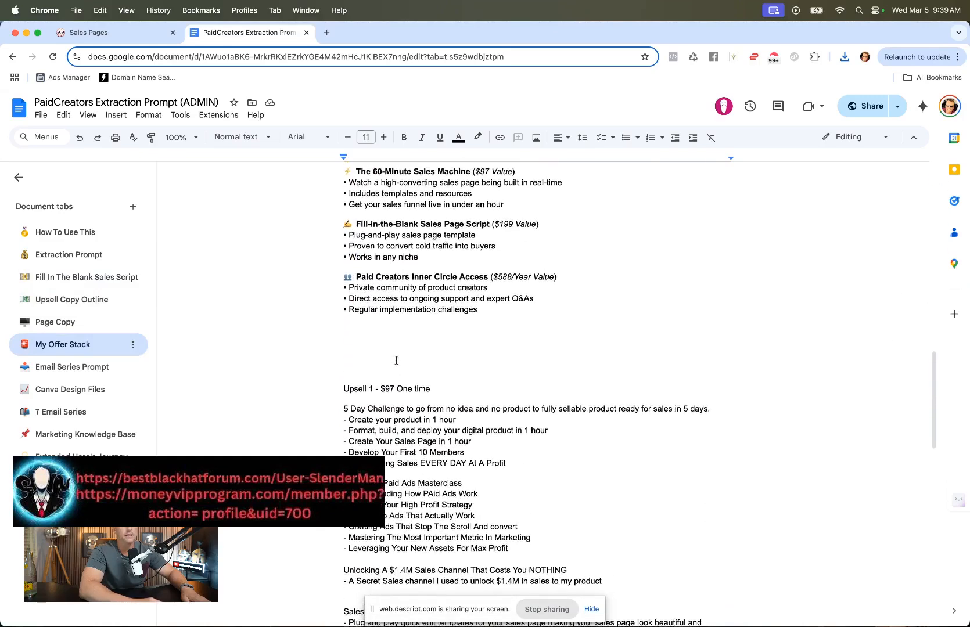
{"action": "key", "text": "Return"}
{"action": "key", "text": "Return"}
{"action": "key", "text": "Return"}
{"action": "key", "text": "Return"}
{"action": "key", "text": "Return"}
{"action": "key", "text": "Return"}
{"action": "key", "text": "Return"}
{"action": "key", "text": "Return"}
{"action": "key", "text": "Return"}
{"action": "key", "text": "Return"}
{"action": "key", "text": "Return"}
{"action": "key", "text": "Return"}
{"action": "key", "text": "Return"}
{"action": "key", "text": "Return"}
{"action": "key", "text": "Return"}
{"action": "key", "text": "Return"}
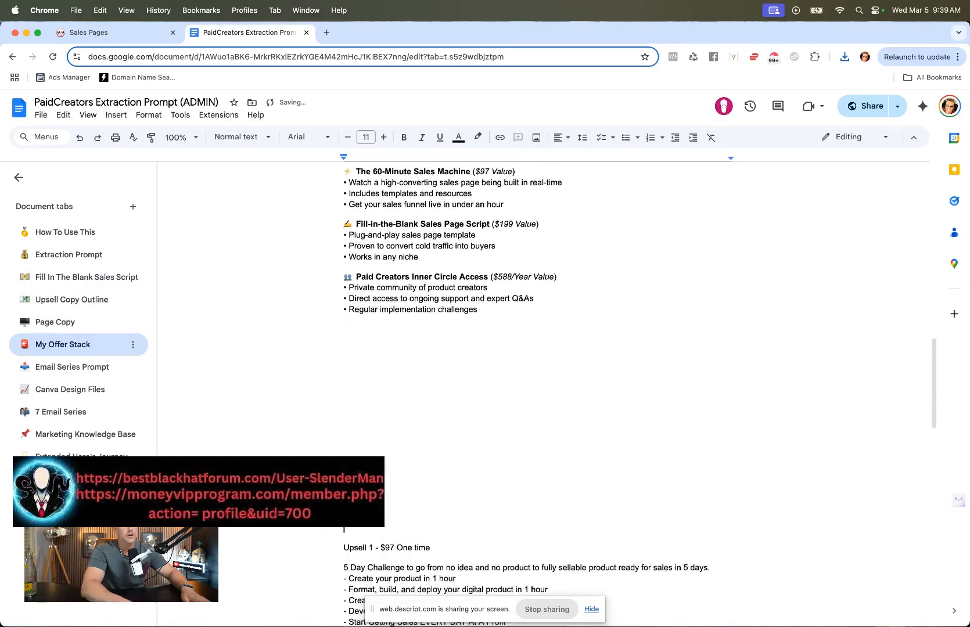
Step: Download the document as a PDF document
{"action": "scroll", "coordinate": [383, 380], "scroll_direction": "up", "scroll_amount": 10}
{"action": "left_click", "coordinate": [42, 115]}
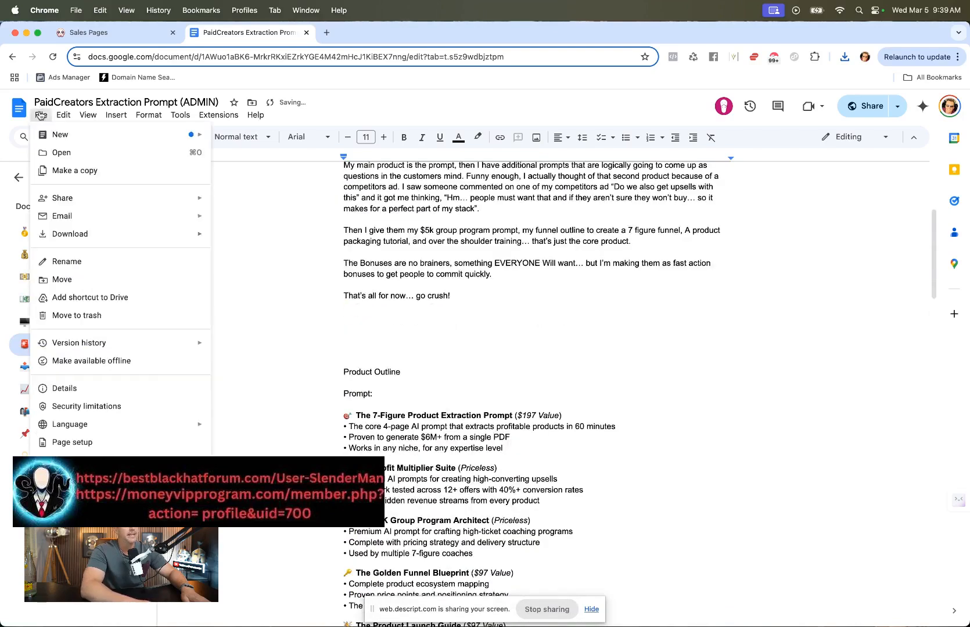
{"action": "mouse_move", "coordinate": [98, 234]}
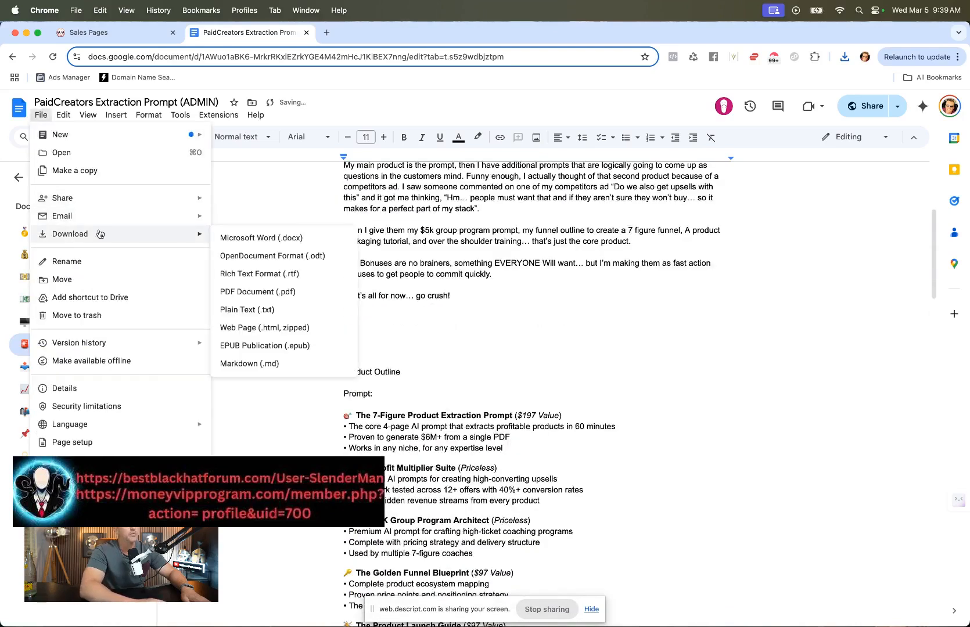
{"action": "left_click", "coordinate": [260, 292]}
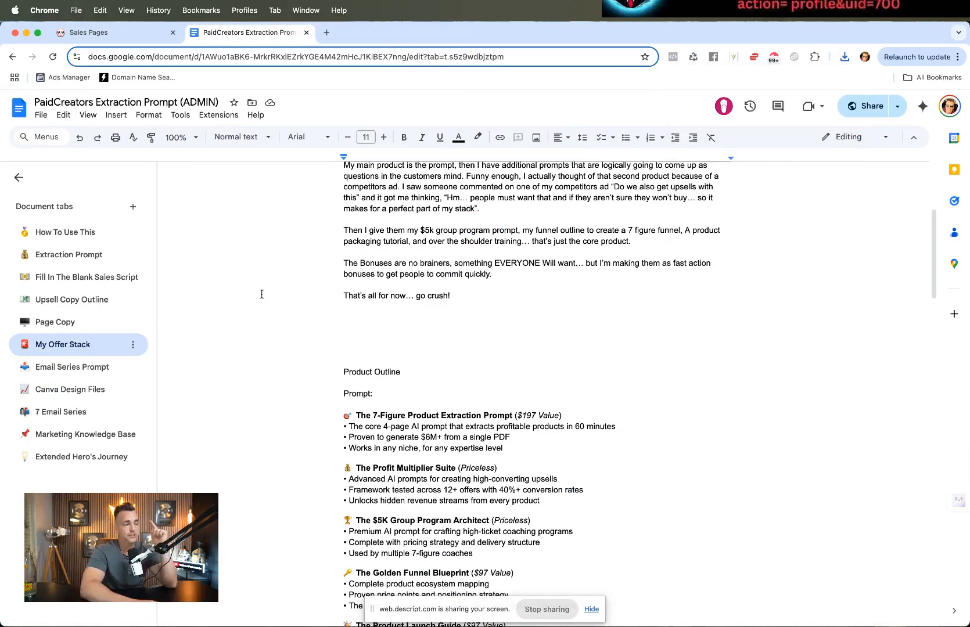
Step: Examine the website node and text note on the Sales Pages board
{"action": "left_click", "coordinate": [114, 34]}
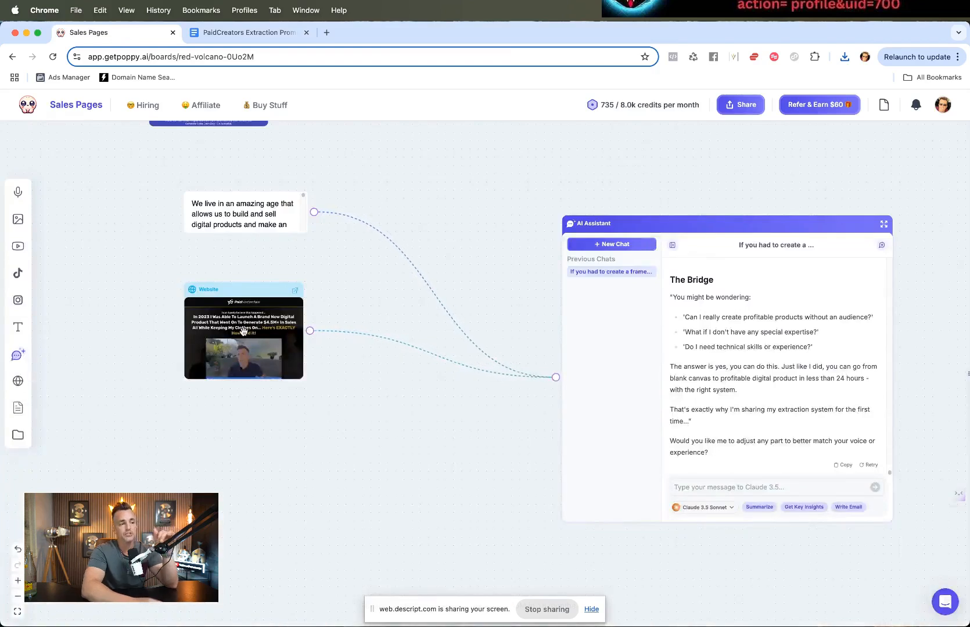
{"action": "scroll", "coordinate": [243, 331], "scroll_direction": "up", "scroll_amount": 5}
{"action": "scroll", "coordinate": [244, 331], "scroll_direction": "down", "scroll_amount": 3}
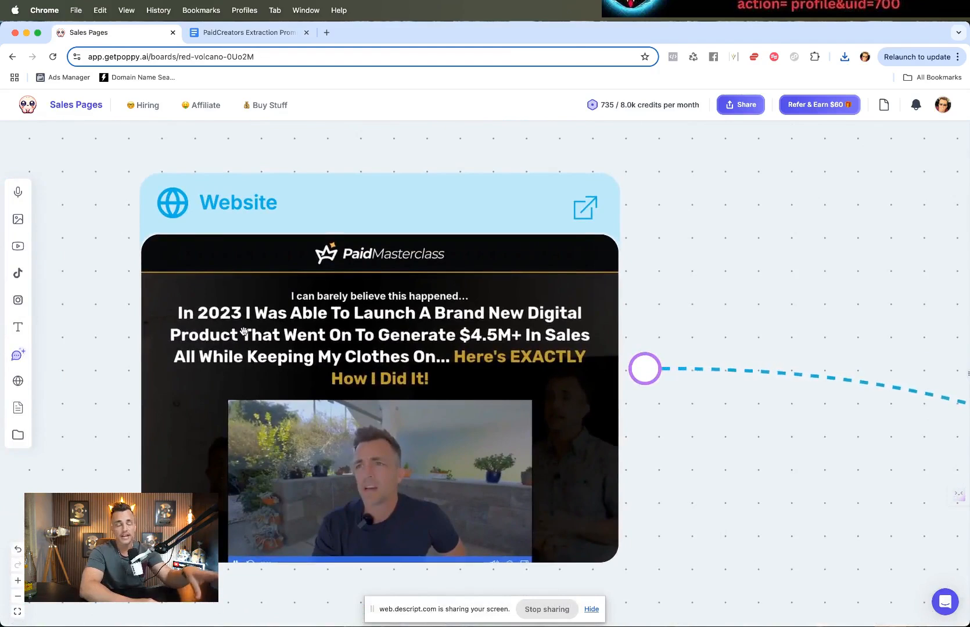
{"action": "scroll", "coordinate": [243, 331], "scroll_direction": "down", "scroll_amount": 4}
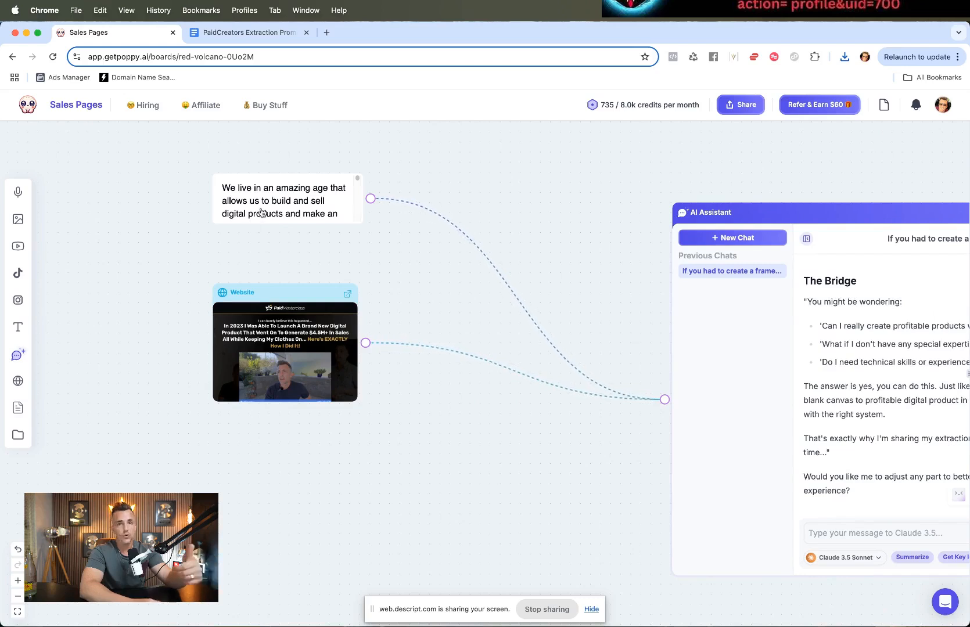
Step: Review the Extended Hero's Journey tab's sections in the document
{"action": "left_click", "coordinate": [250, 33]}
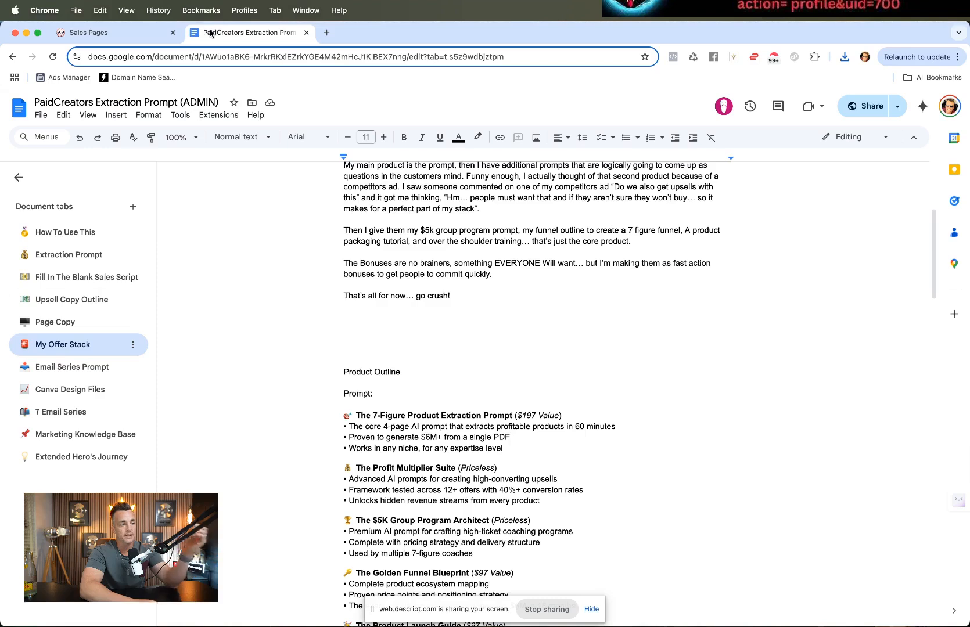
{"action": "left_click", "coordinate": [92, 464]}
{"action": "scroll", "coordinate": [412, 418], "scroll_direction": "up", "scroll_amount": 6}
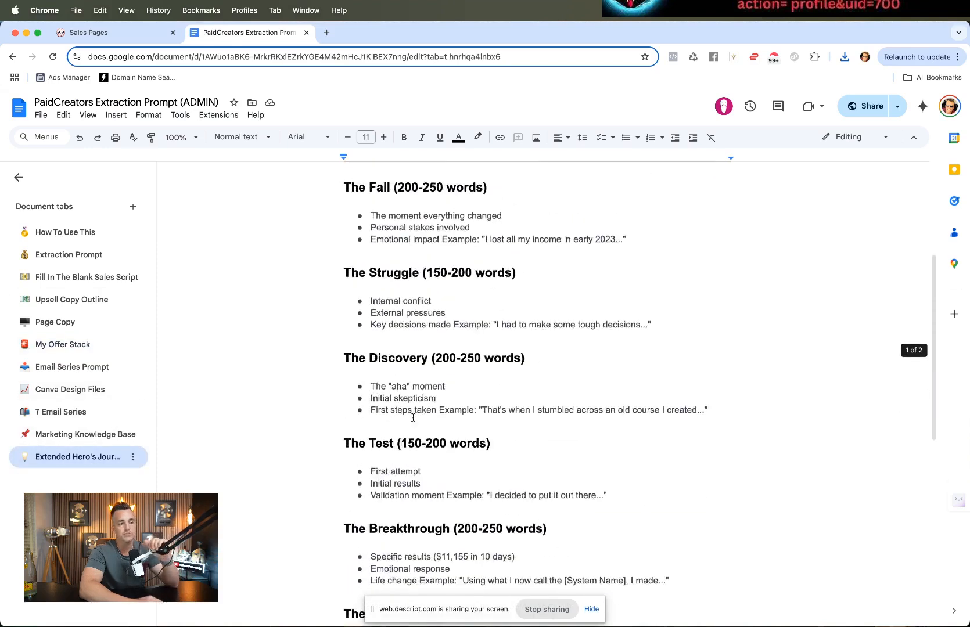
{"action": "scroll", "coordinate": [412, 418], "scroll_direction": "down", "scroll_amount": 10}
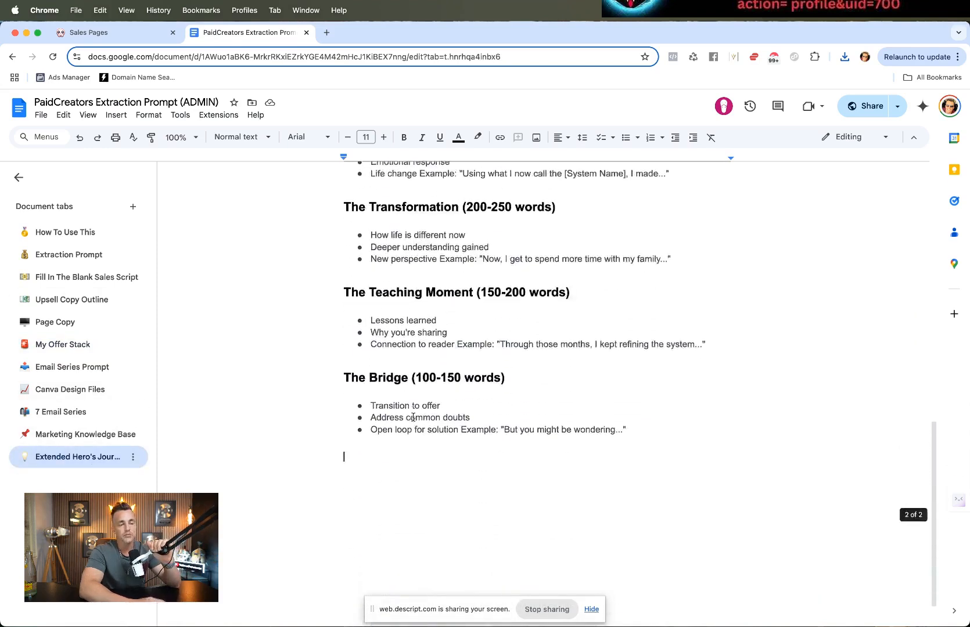
{"action": "left_click", "coordinate": [413, 417]}
{"action": "scroll", "coordinate": [411, 402], "scroll_direction": "up", "scroll_amount": 4}
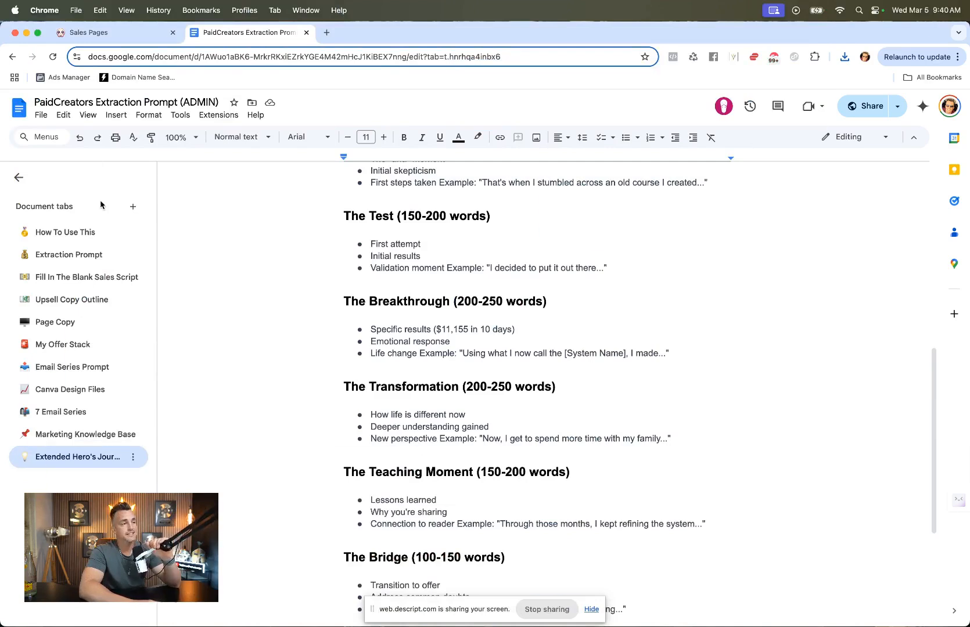
Step: Upload the downloaded PaidCreators Extraction Prompt (ADMIN).pdf to the board and place its node below the website node
{"action": "left_click", "coordinate": [106, 38]}
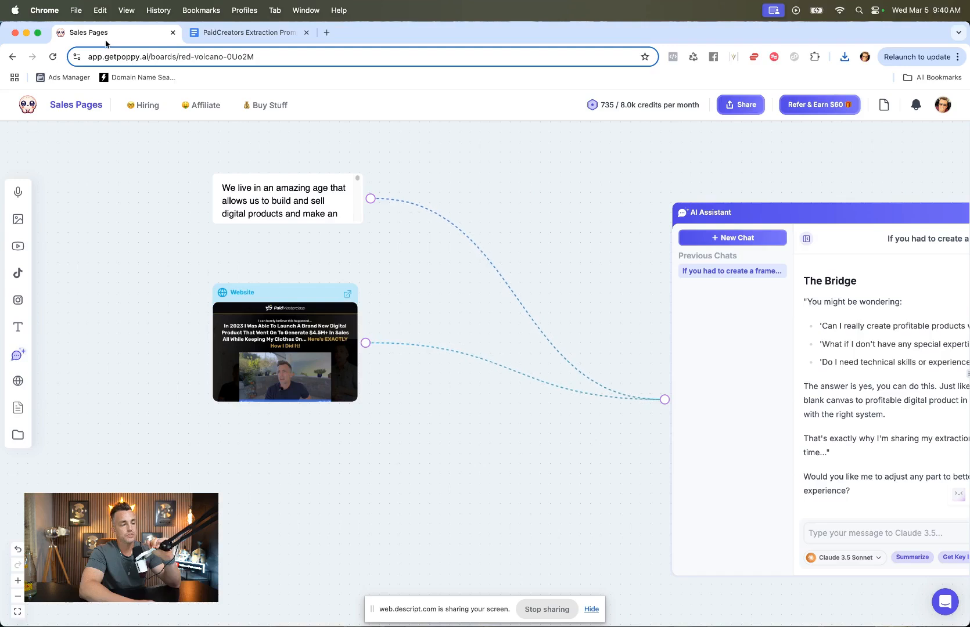
{"action": "left_click", "coordinate": [12, 405]}
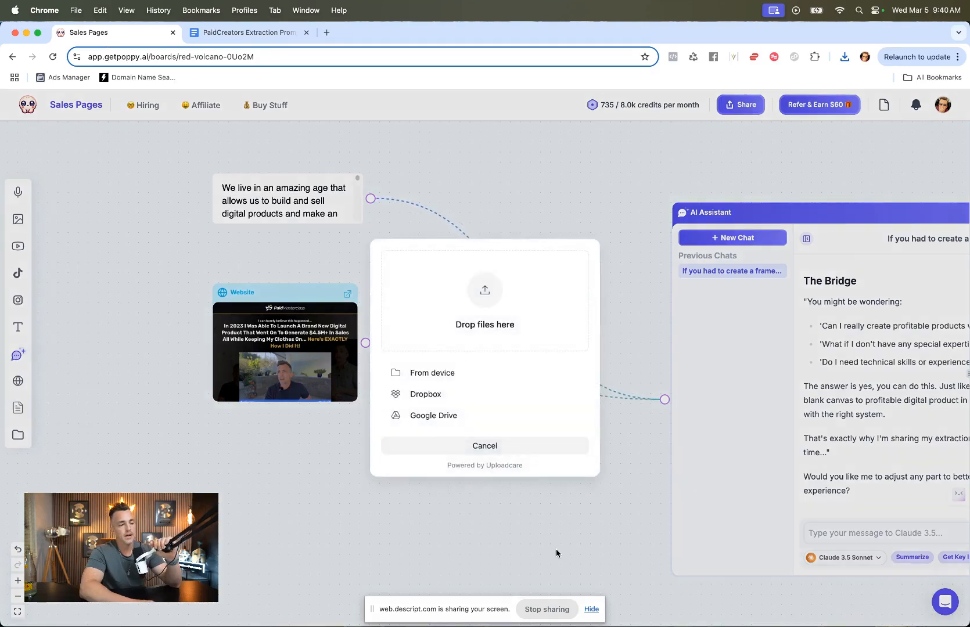
{"action": "left_click", "coordinate": [894, 604]}
{"action": "left_click_drag", "start_coordinate": [897, 480], "coordinate": [481, 288]}
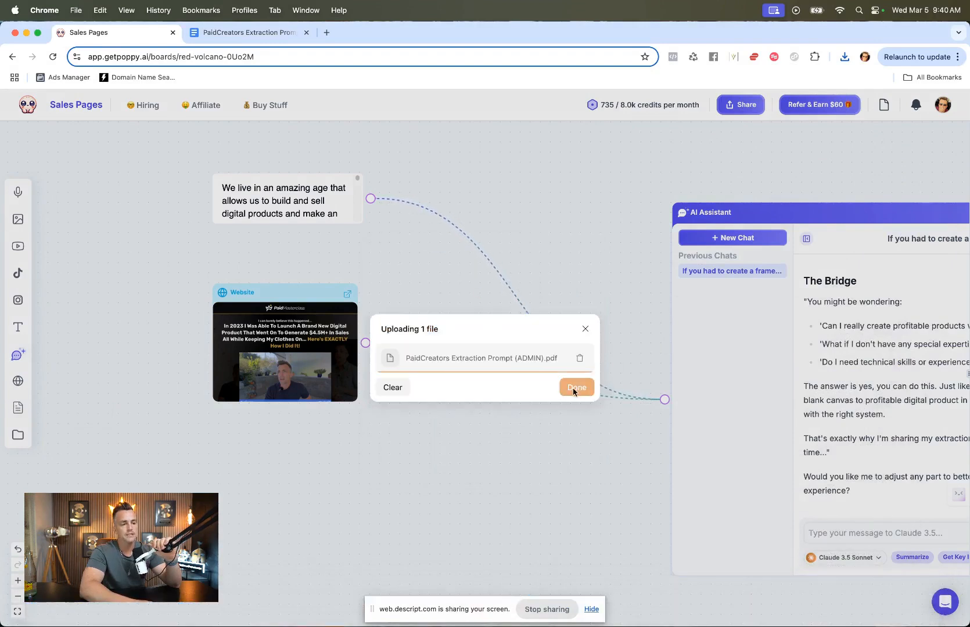
{"action": "left_click", "coordinate": [576, 388]}
{"action": "left_click_drag", "start_coordinate": [512, 367], "coordinate": [150, 454]}
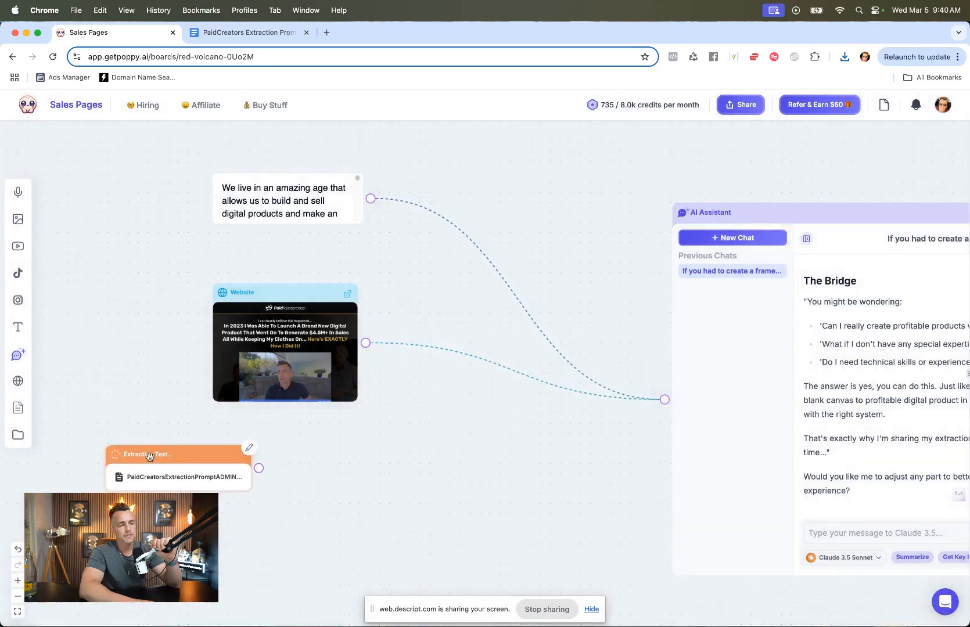
Step: Upload the PaidCreators Extraction Prompt (ADMIN) (1) PDF and place its node below the first document node
{"action": "left_click", "coordinate": [18, 408]}
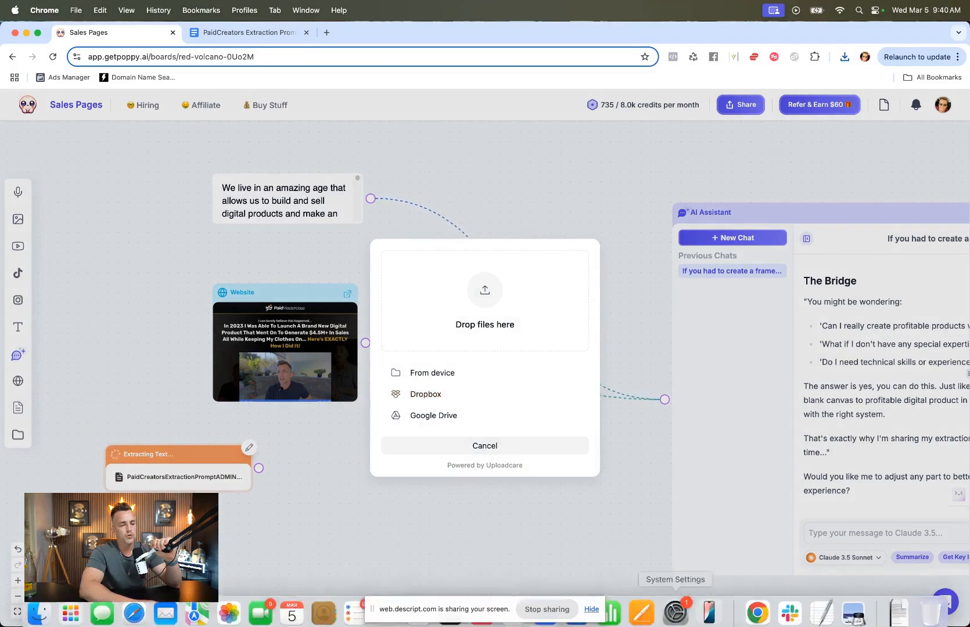
{"action": "left_click", "coordinate": [891, 604]}
{"action": "left_click_drag", "start_coordinate": [929, 517], "coordinate": [482, 308]}
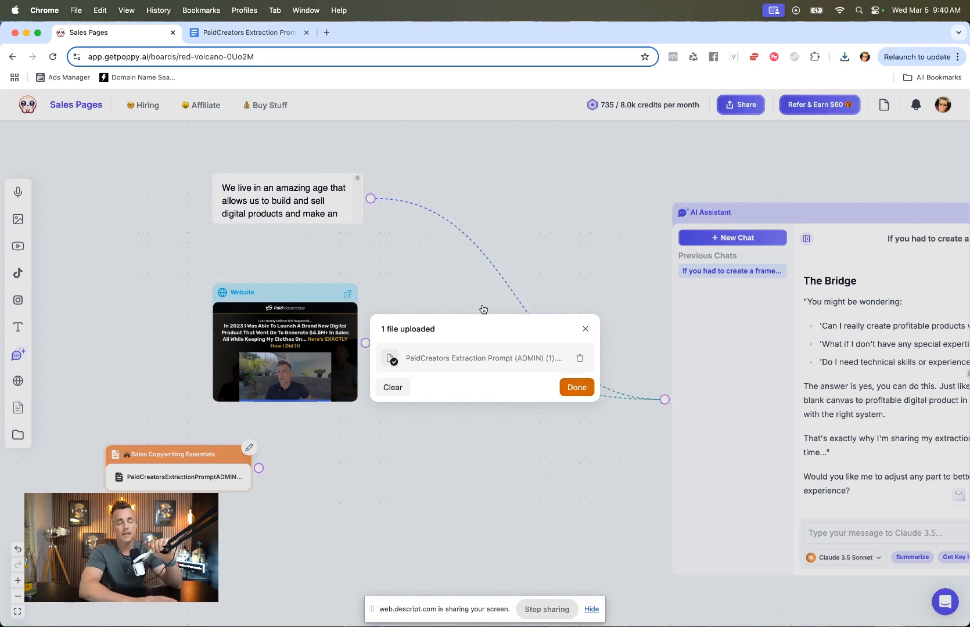
{"action": "left_click", "coordinate": [580, 390]}
{"action": "left_click_drag", "start_coordinate": [525, 368], "coordinate": [234, 522]}
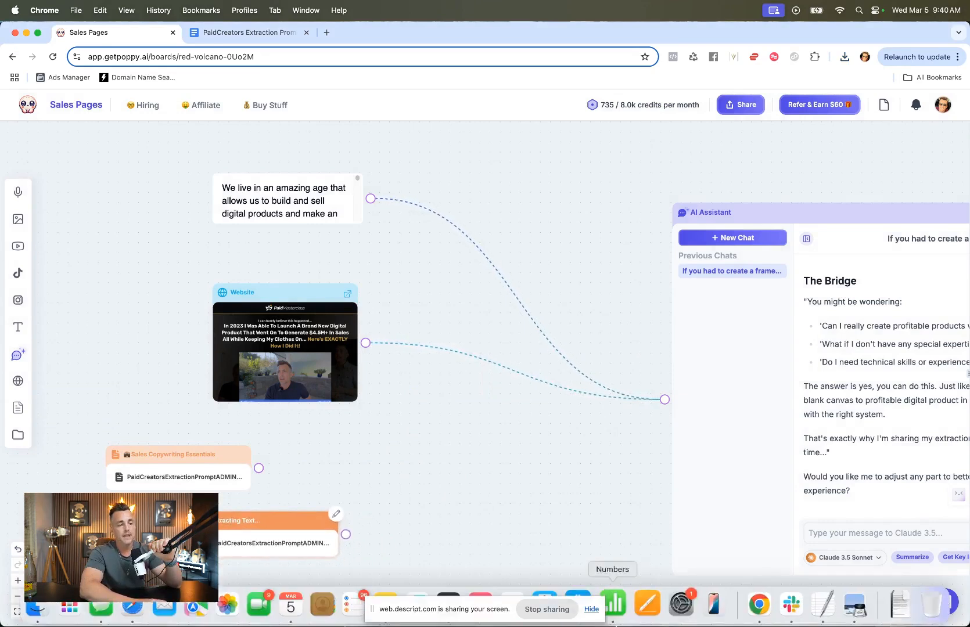
Step: Upload the PaidCreators Extraction Prompt (ADMIN) (2) PDF and place its node beside the other document nodes
{"action": "left_click", "coordinate": [18, 408]}
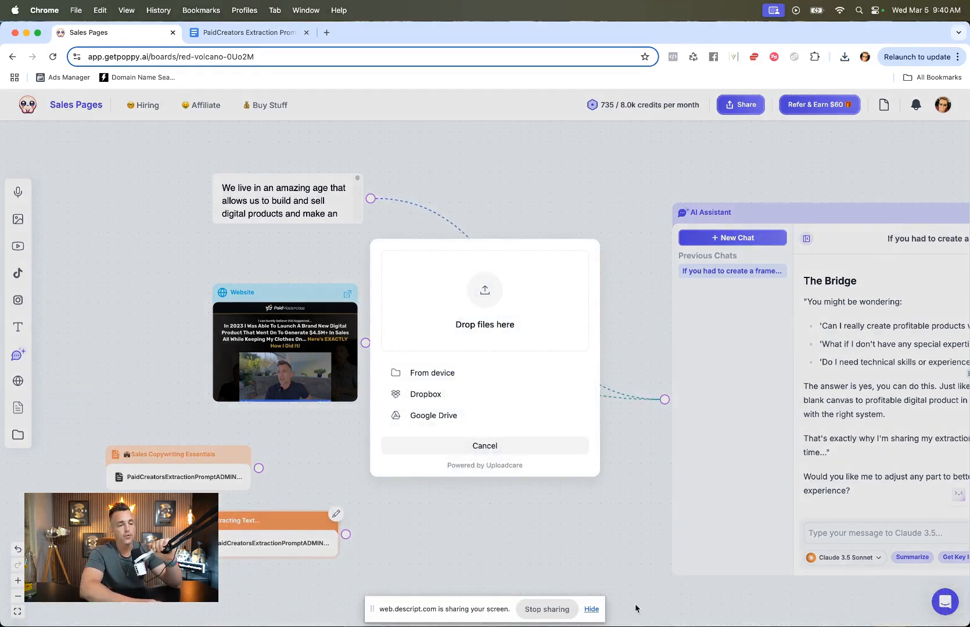
{"action": "left_click", "coordinate": [896, 610]}
{"action": "left_click_drag", "start_coordinate": [897, 561], "coordinate": [534, 337]}
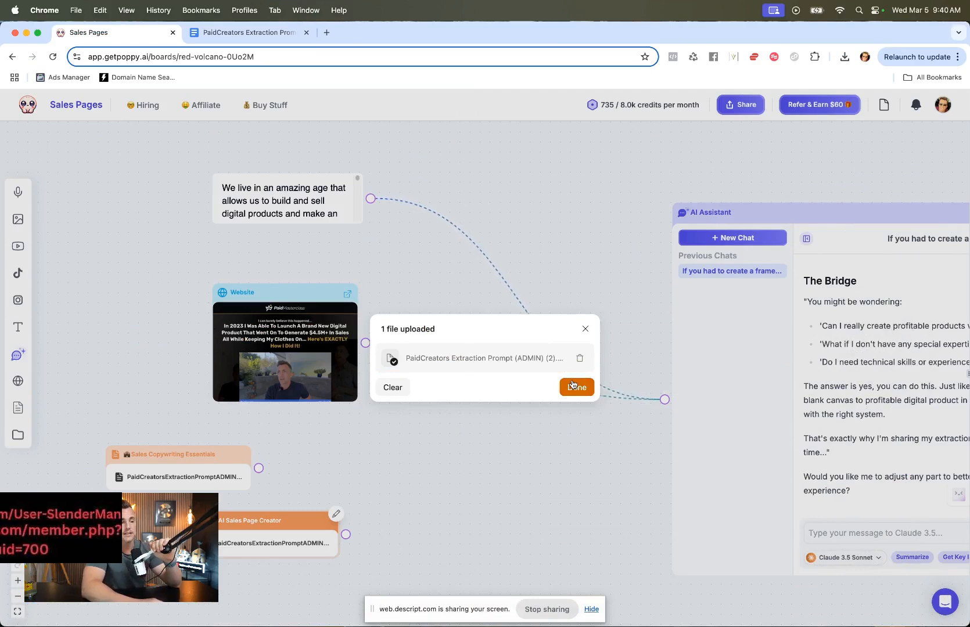
{"action": "left_click", "coordinate": [575, 386]}
{"action": "left_click_drag", "start_coordinate": [548, 372], "coordinate": [470, 542]}
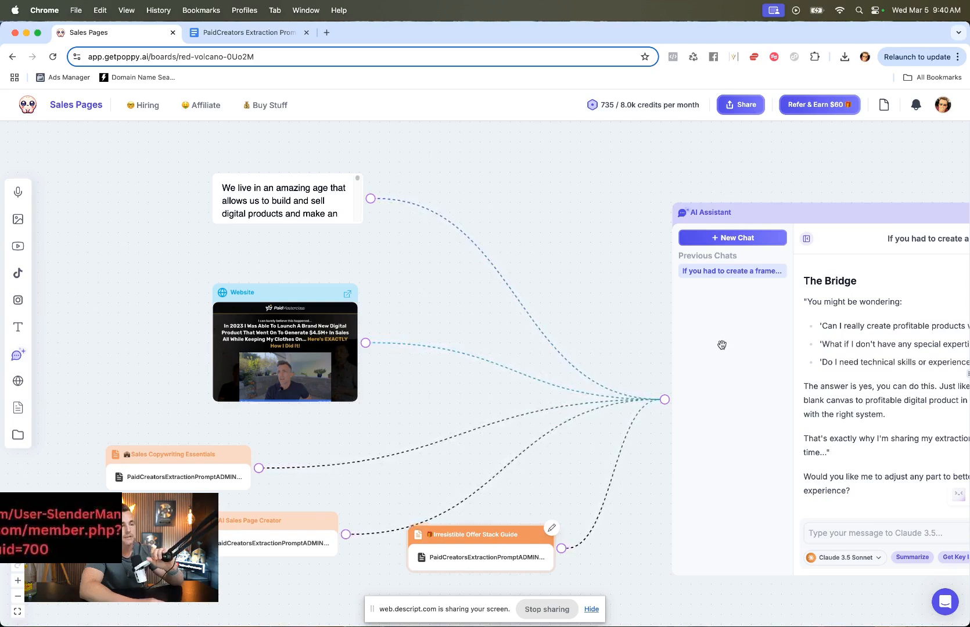
Step: In the AI Assistant chat, write a request to turn the fill-in-the-blank Sales Page into a highly compelling sales letter using the offer stack and website story
{"action": "scroll", "coordinate": [721, 345], "scroll_direction": "right", "scroll_amount": 3}
{"action": "scroll", "coordinate": [722, 345], "scroll_direction": "down", "scroll_amount": 1}
{"action": "scroll", "coordinate": [722, 345], "scroll_direction": "up", "scroll_amount": 1}
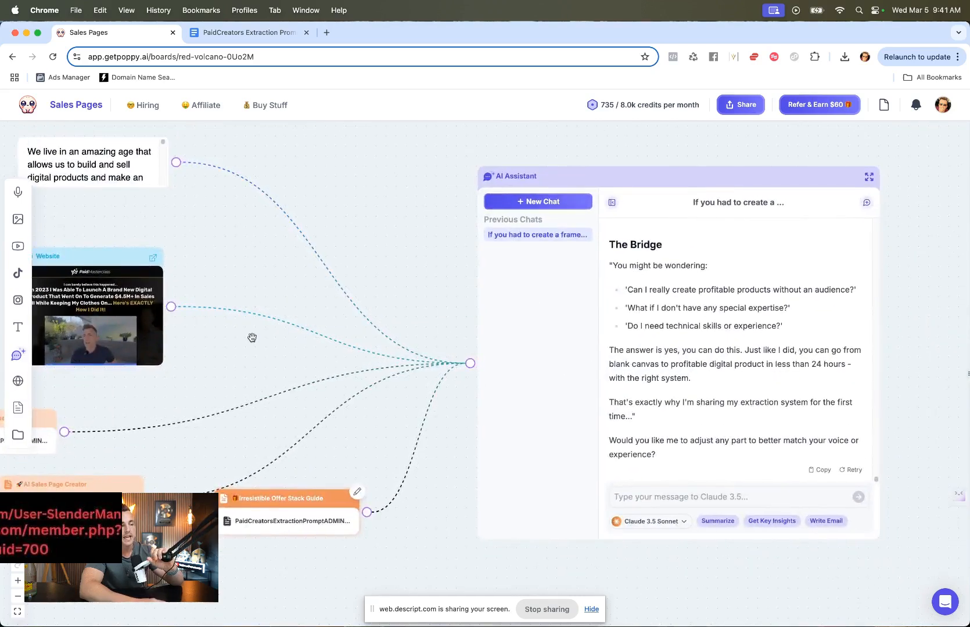
{"action": "left_click", "coordinate": [660, 494]}
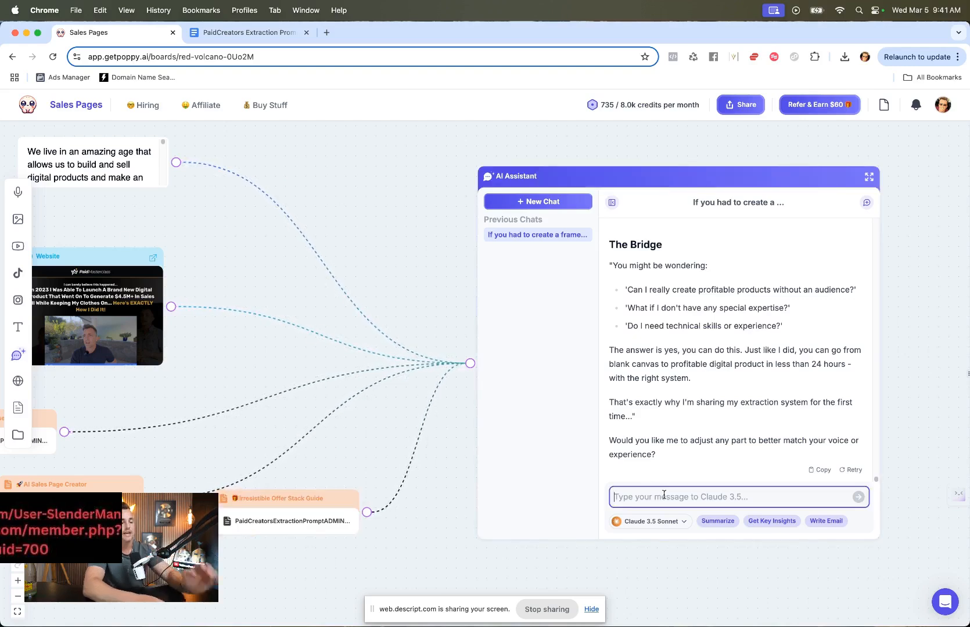
{"action": "type", "text": "I need you to take t"}
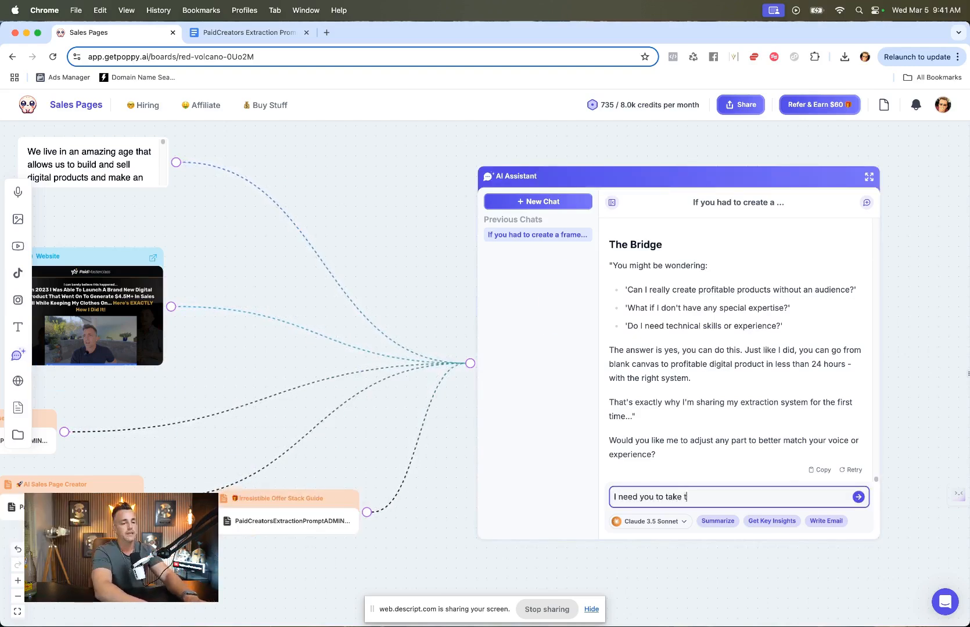
{"action": "type", "text": "he fill in the blank "}
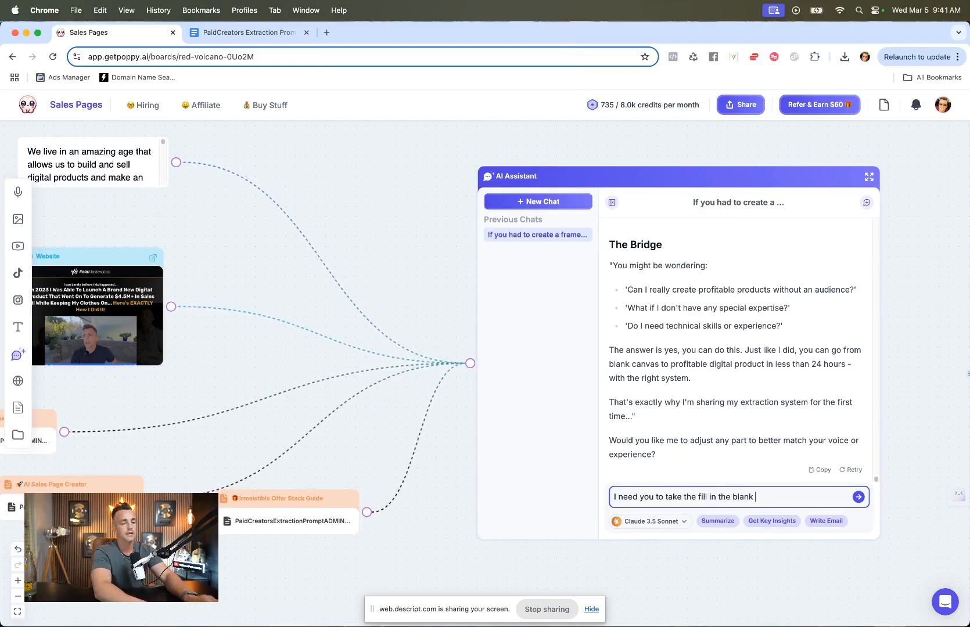
{"action": "type", "text": "Sales Page and write a sel"}
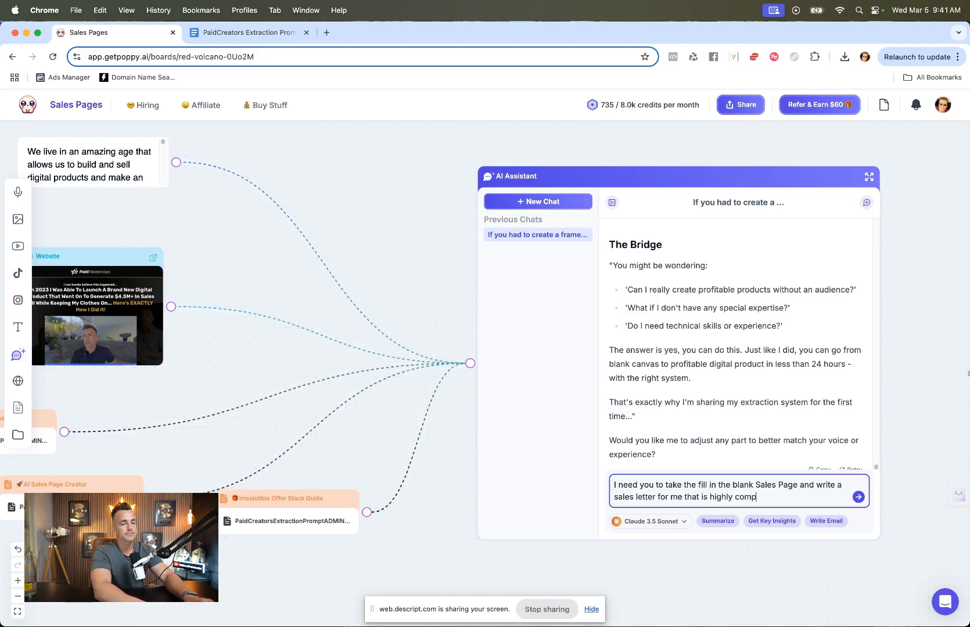
{"action": "type", "text": "make people buy my"}
{"action": "type", "text": "produc"}
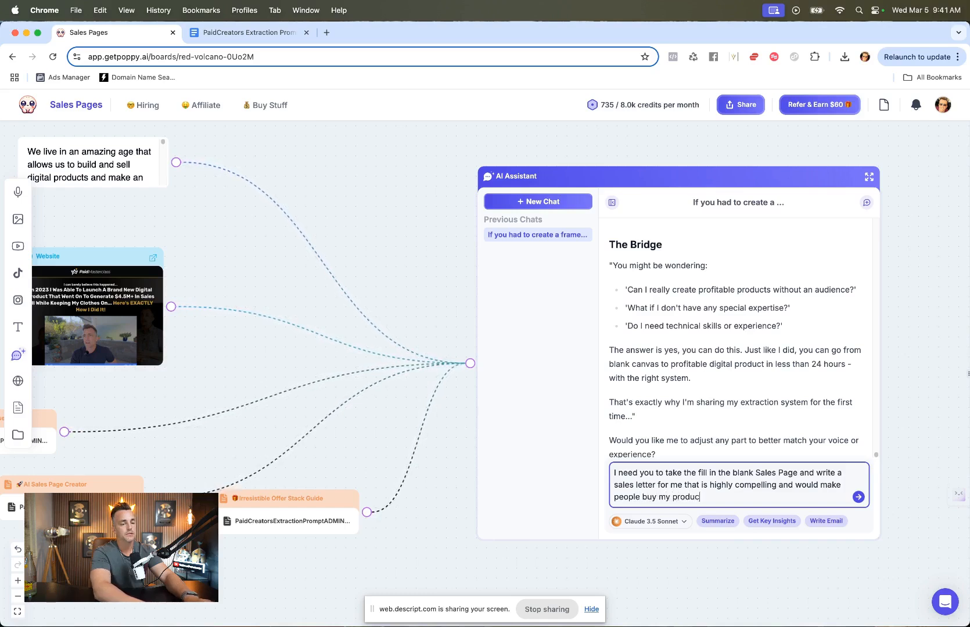
{"action": "type", "text": "ts."}
{"action": "key", "text": "shift+Return"}
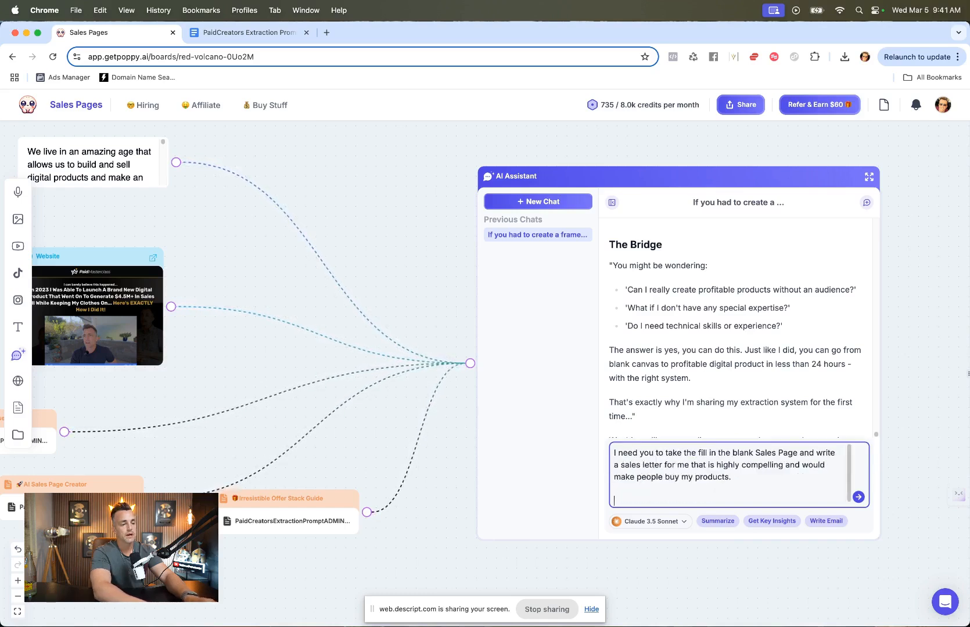
{"action": "type", "text": "I incliuded"}
{"action": "key", "text": "BackSpace"}
{"action": "key", "text": "BackSpace"}
{"action": "key", "text": "BackSpace"}
{"action": "type", "text": "ed my offer st"}
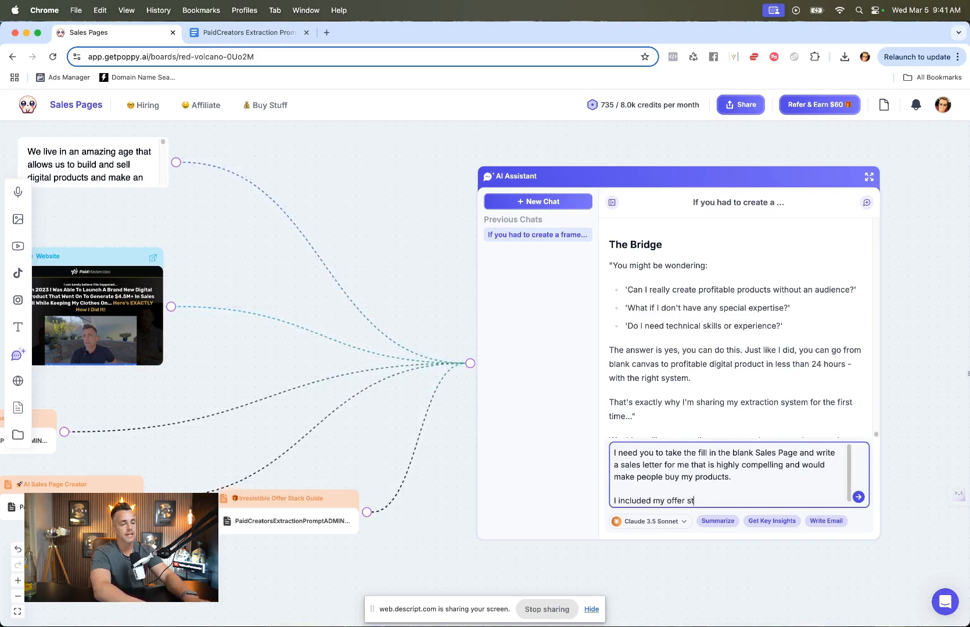
{"action": "type", "text": "ack which you can use,"}
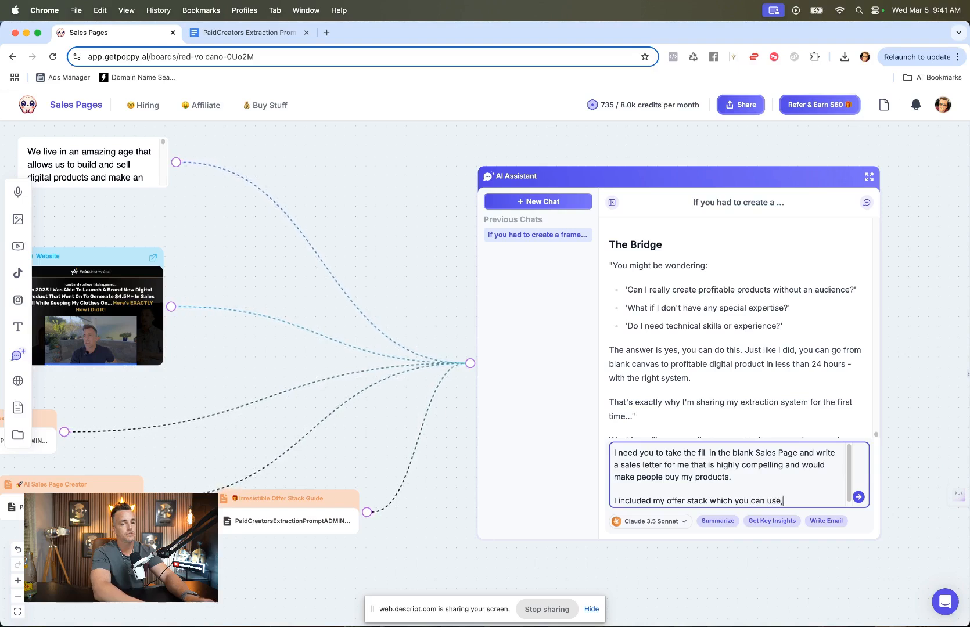
{"action": "type", "text": " and you could take element"}
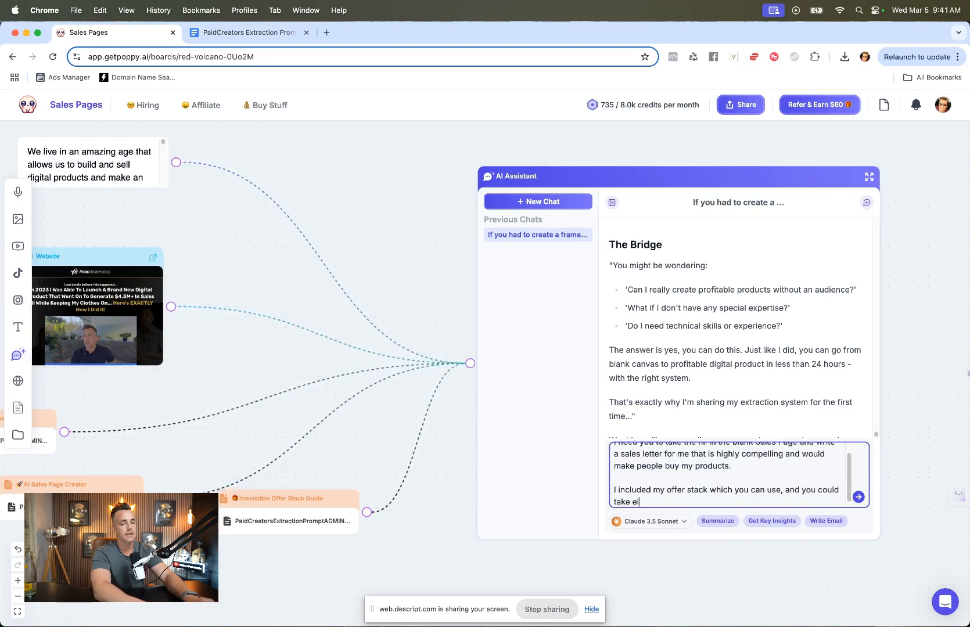
{"action": "key", "text": "BackSpace"}
{"action": "key", "text": "BackSpace"}
{"action": "key", "text": "BackSpace"}
{"action": "key", "text": "BackSpace"}
{"action": "type", "text": "ts of my story from the website attached."}
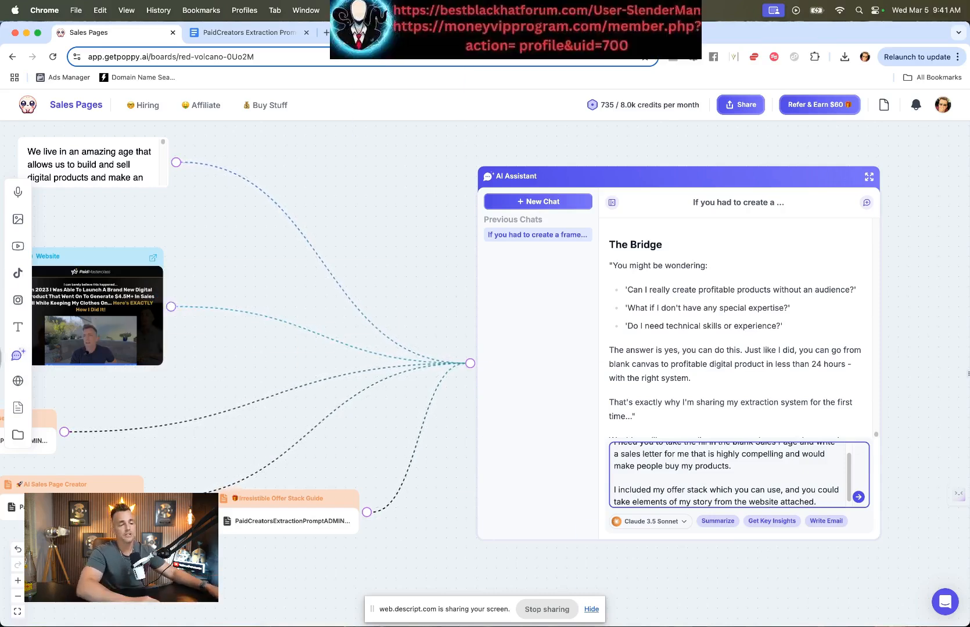
Step: Scroll through the story text node connected to the AI Assistant to review its content
{"action": "scroll", "coordinate": [480, 469], "scroll_direction": "left", "scroll_amount": 5}
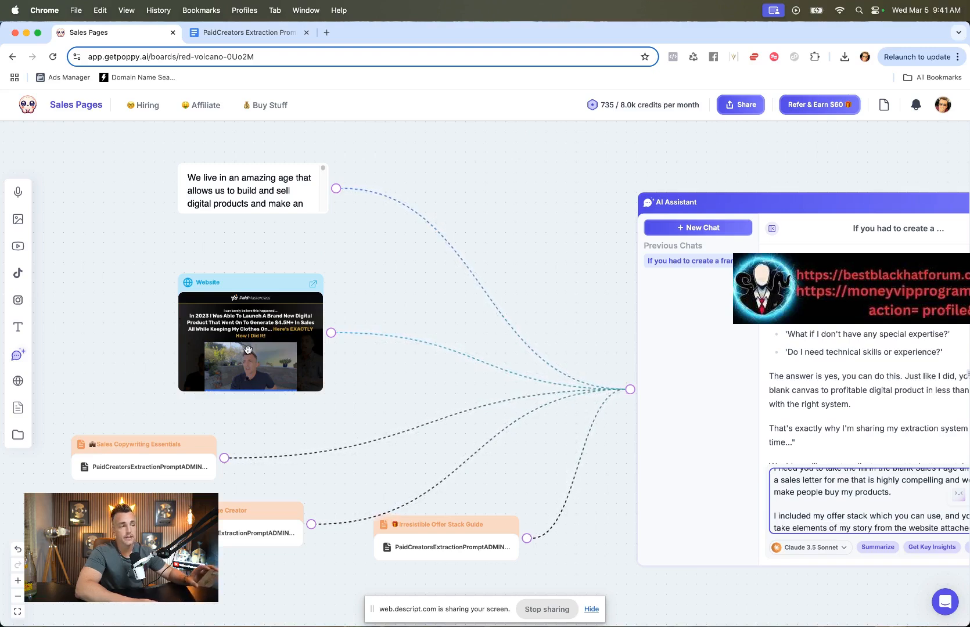
{"action": "left_click", "coordinate": [267, 191]}
{"action": "scroll", "coordinate": [267, 190], "scroll_direction": "down", "scroll_amount": 2}
{"action": "scroll", "coordinate": [267, 190], "scroll_direction": "down", "scroll_amount": 8}
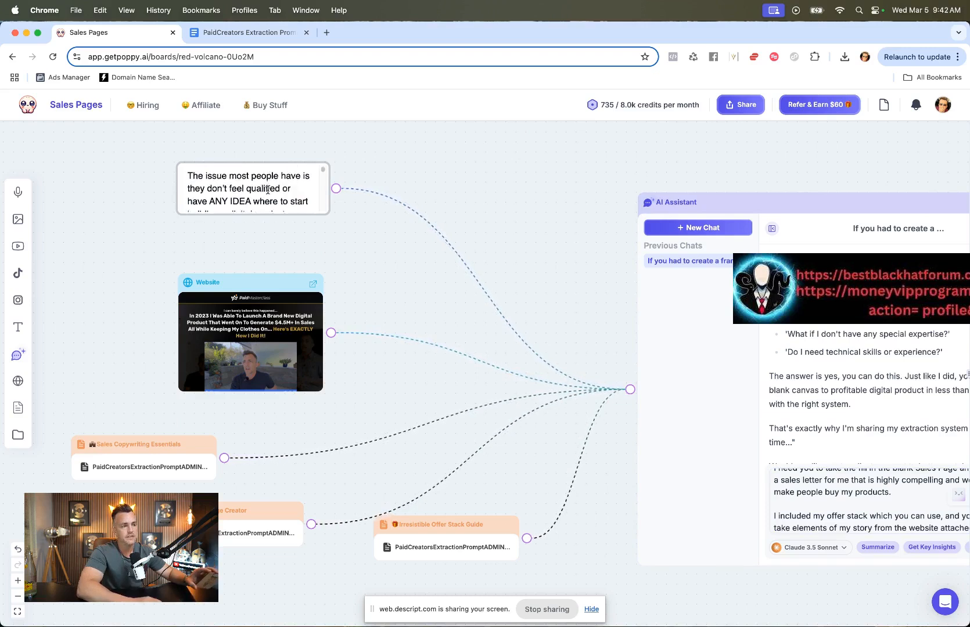
{"action": "scroll", "coordinate": [267, 190], "scroll_direction": "down", "scroll_amount": 8}
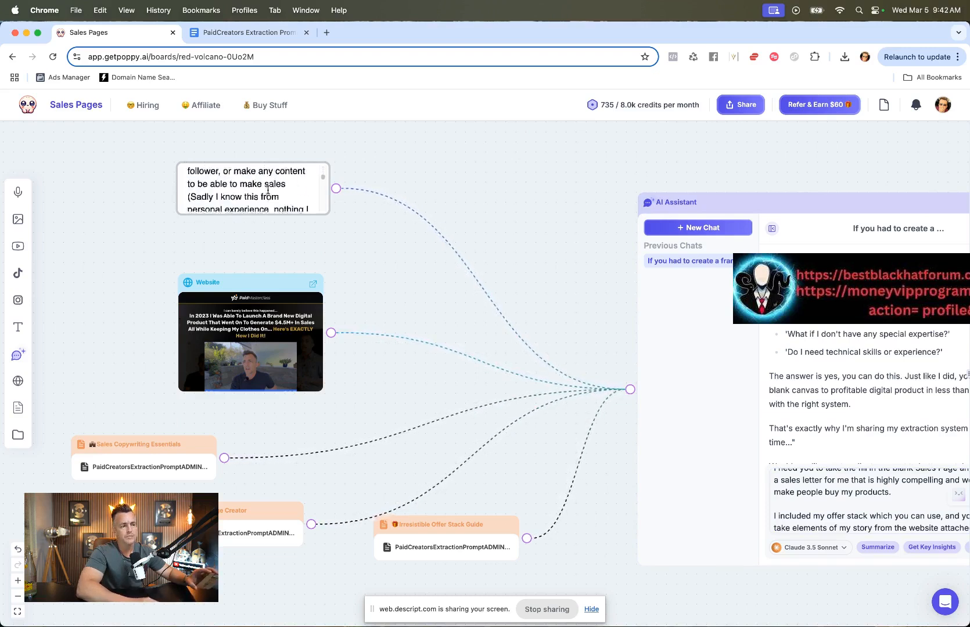
{"action": "scroll", "coordinate": [267, 189], "scroll_direction": "down", "scroll_amount": 1}
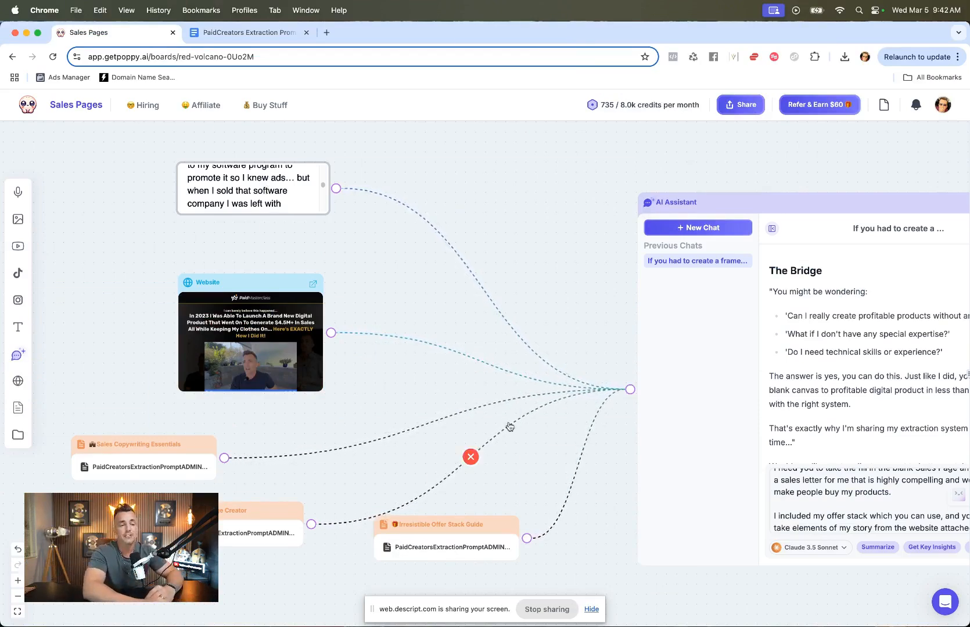
{"action": "scroll", "coordinate": [552, 422], "scroll_direction": "down", "scroll_amount": 3}
Step: Send the sales letter request to the AI Assistant and scroll through its clarifying questions
{"action": "scroll", "coordinate": [553, 423], "scroll_direction": "right", "scroll_amount": 7}
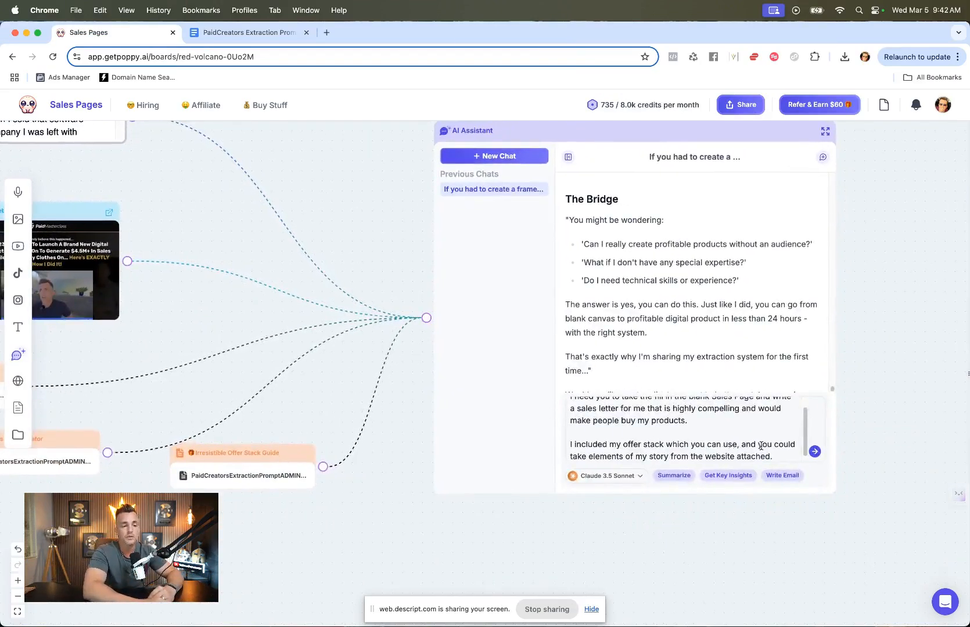
{"action": "left_click", "coordinate": [814, 451]}
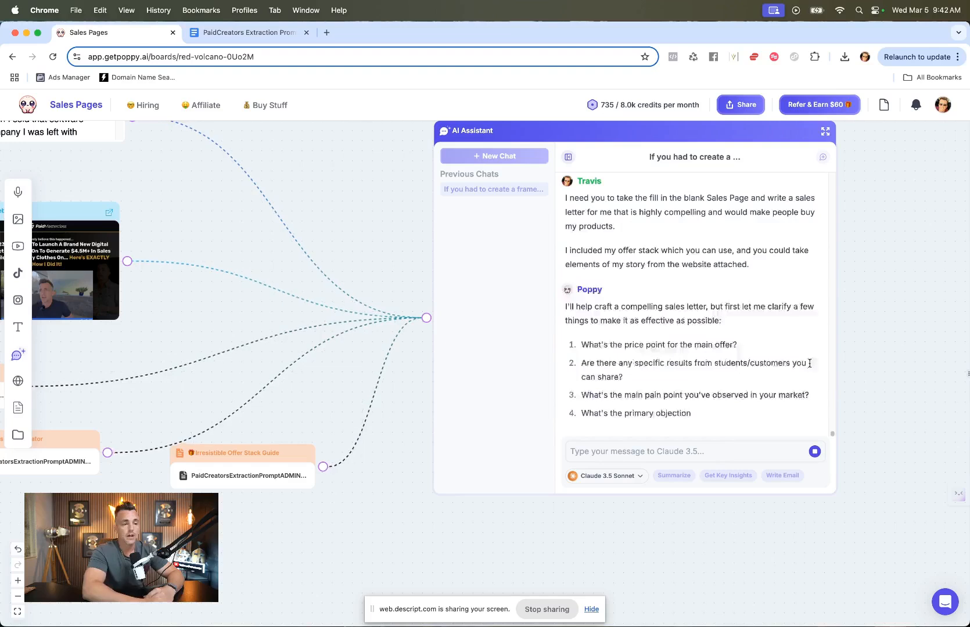
{"action": "scroll", "coordinate": [721, 313], "scroll_direction": "up", "scroll_amount": 2}
{"action": "scroll", "coordinate": [720, 313], "scroll_direction": "down", "scroll_amount": 4}
{"action": "scroll", "coordinate": [721, 313], "scroll_direction": "up", "scroll_amount": 3}
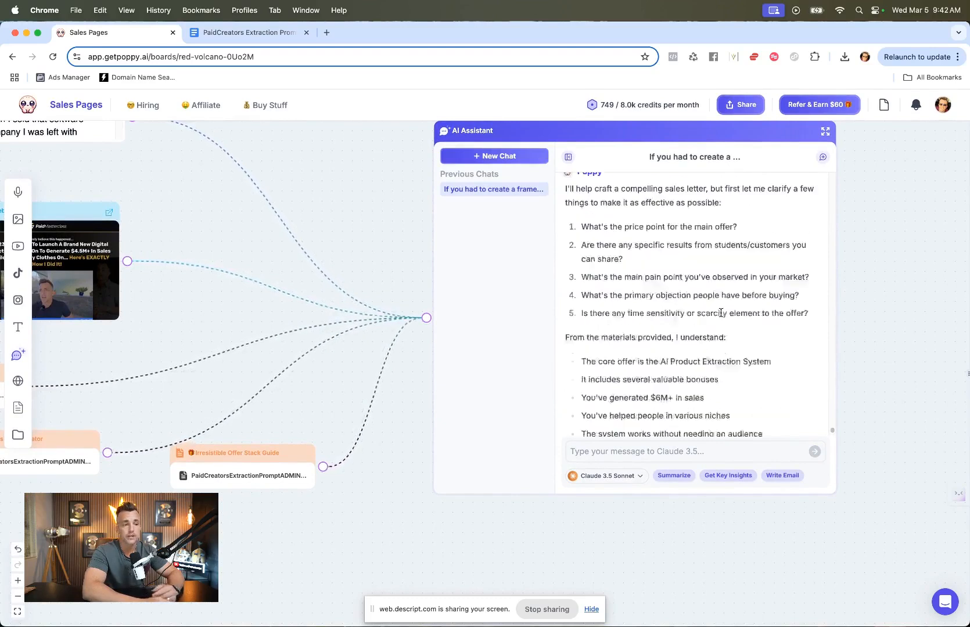
Step: Start a reply stating the price will be $27 and that you'd rather focus on your own results than customer results
{"action": "left_click", "coordinate": [673, 452]}
{"action": "type", "text": "Price will be $27"}
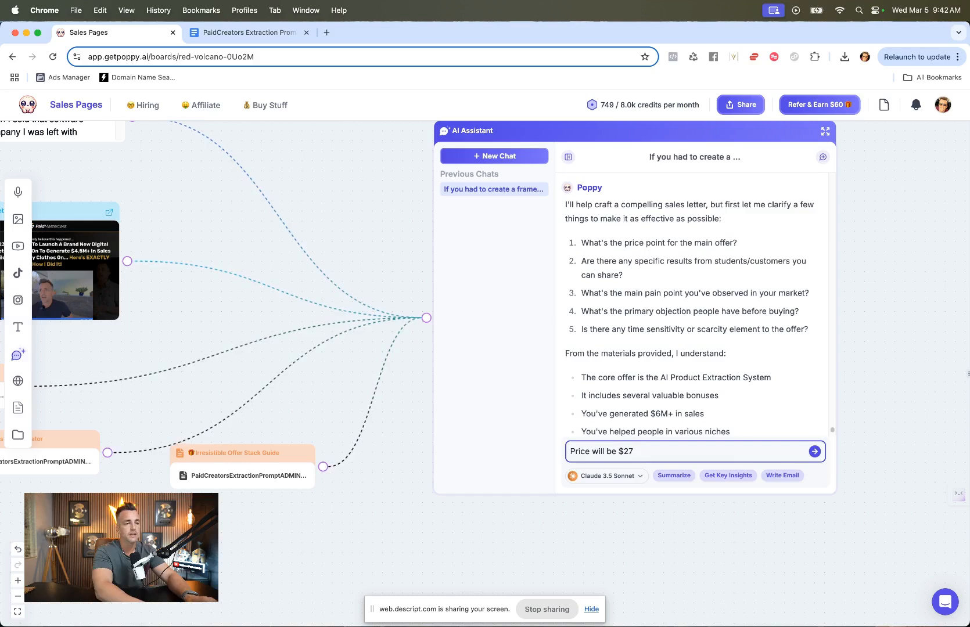
{"action": "key", "text": "shift+Return"}
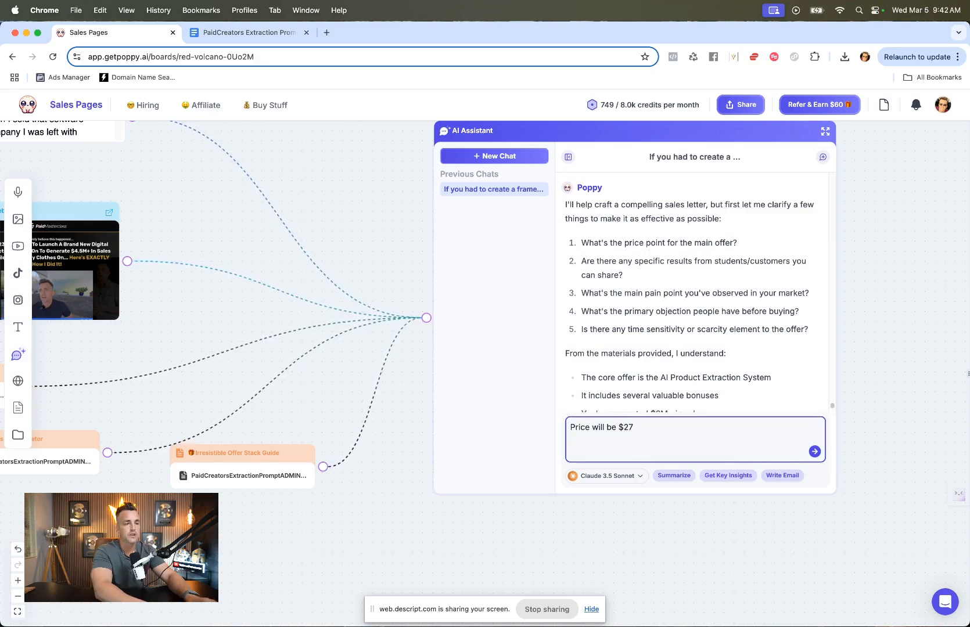
{"action": "key", "text": "shift+Return"}
{"action": "type", "text": "I dson't"}
{"action": "key", "text": "BackSpace"}
{"action": "type", "text": "on't want to share "}
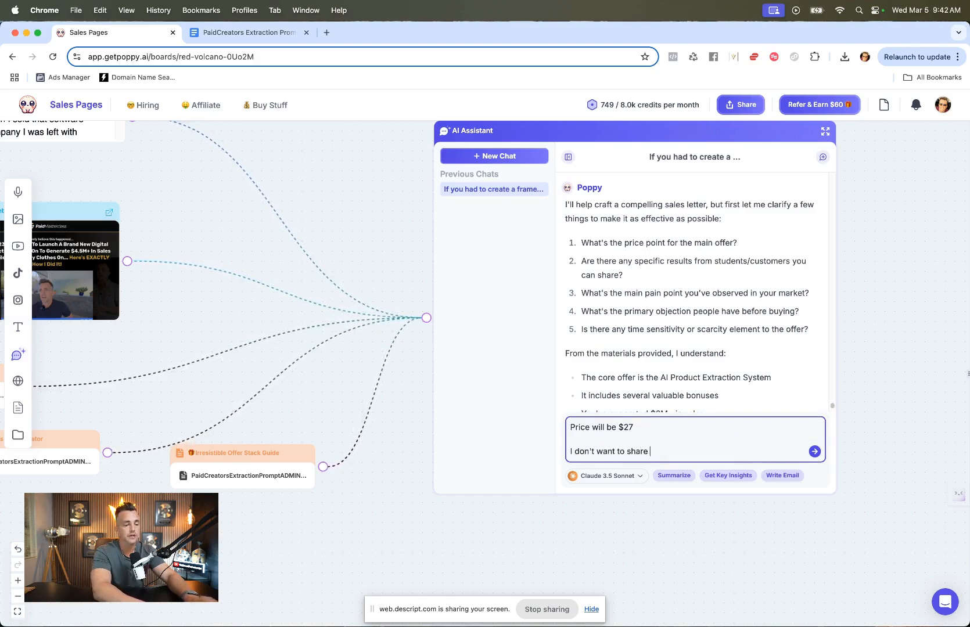
{"action": "type", "text": "customer results, I'd like to focus on my own."}
{"action": "key", "text": "shift+Return"}
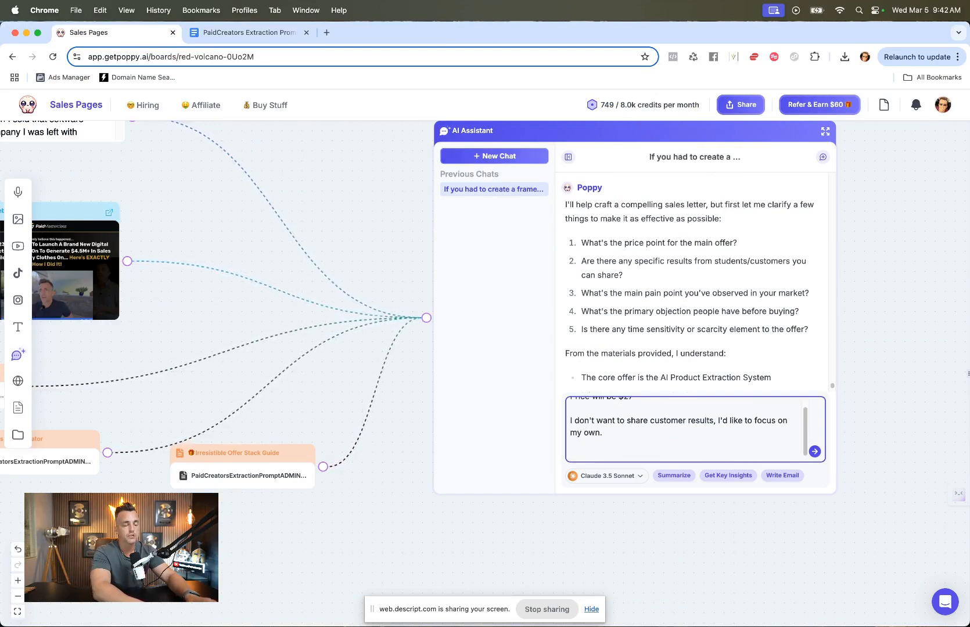
Step: Add the main pain point: people think they need to be an expert or have crazy tech skills to create a digital product
{"action": "type", "text": "Most people think that it"}
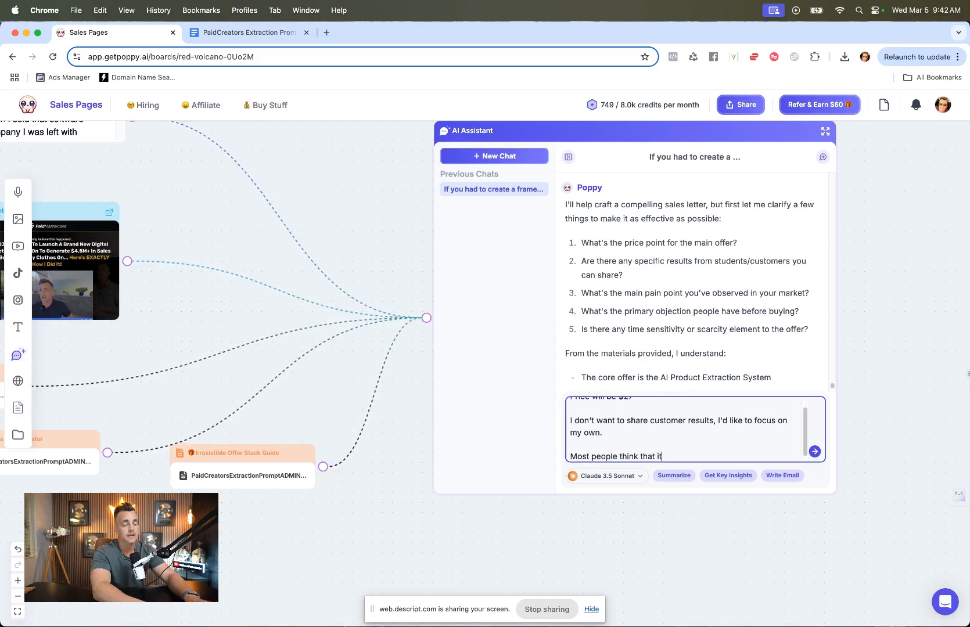
{"action": "key", "text": "BackSpace"}
{"action": "type", "text": "n order to create a"}
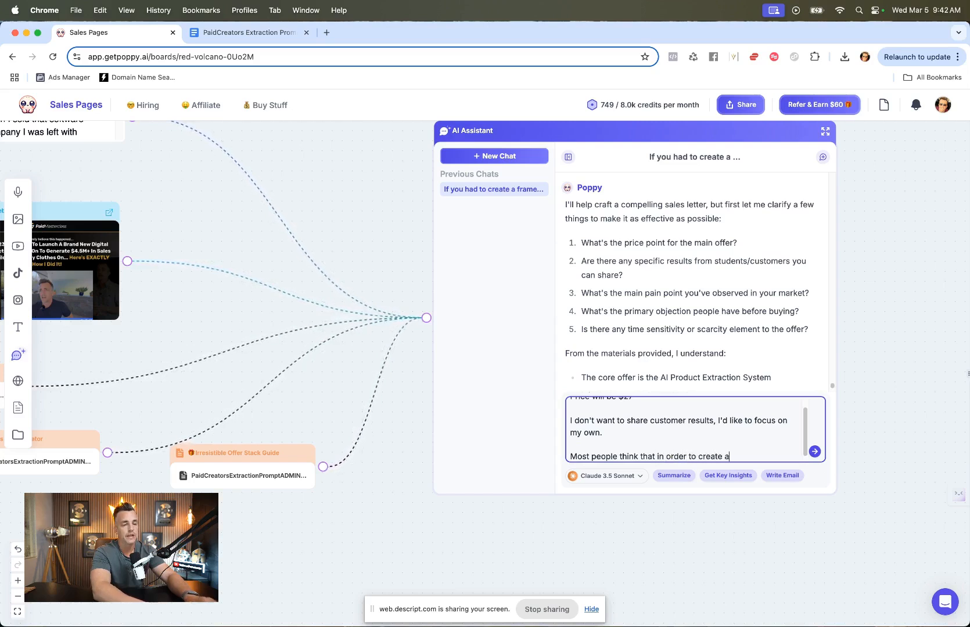
{"action": "type", "text": " digital product the"}
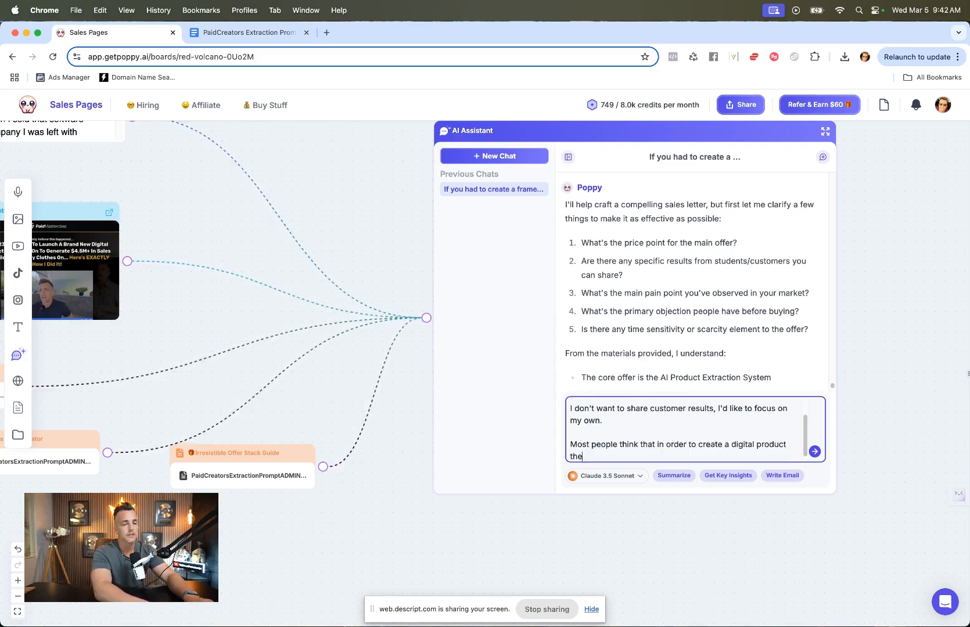
{"action": "type", "text": "y need to be an expert"}
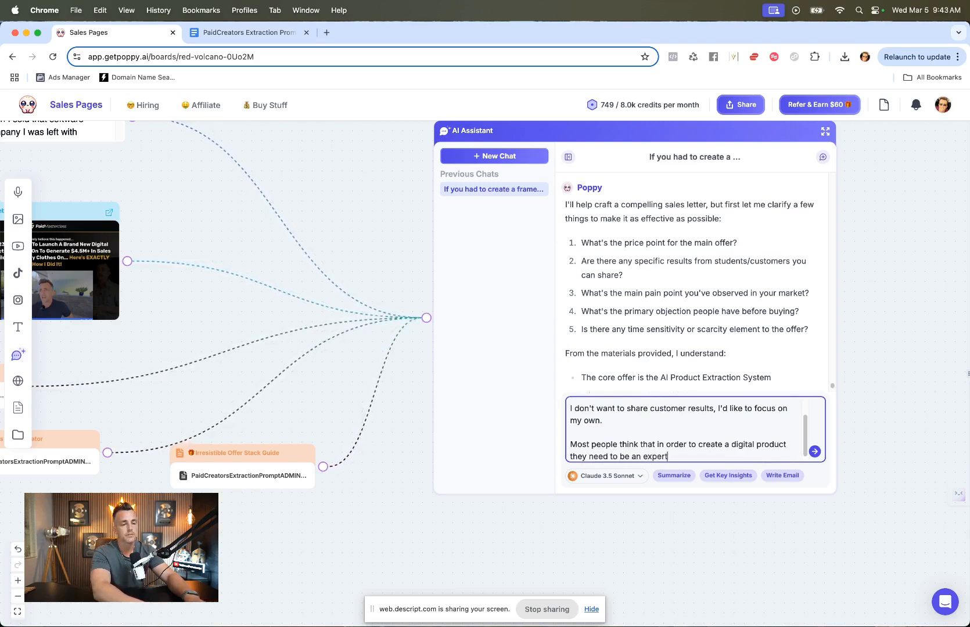
{"action": "type", "text": " or have some crazy tech s"}
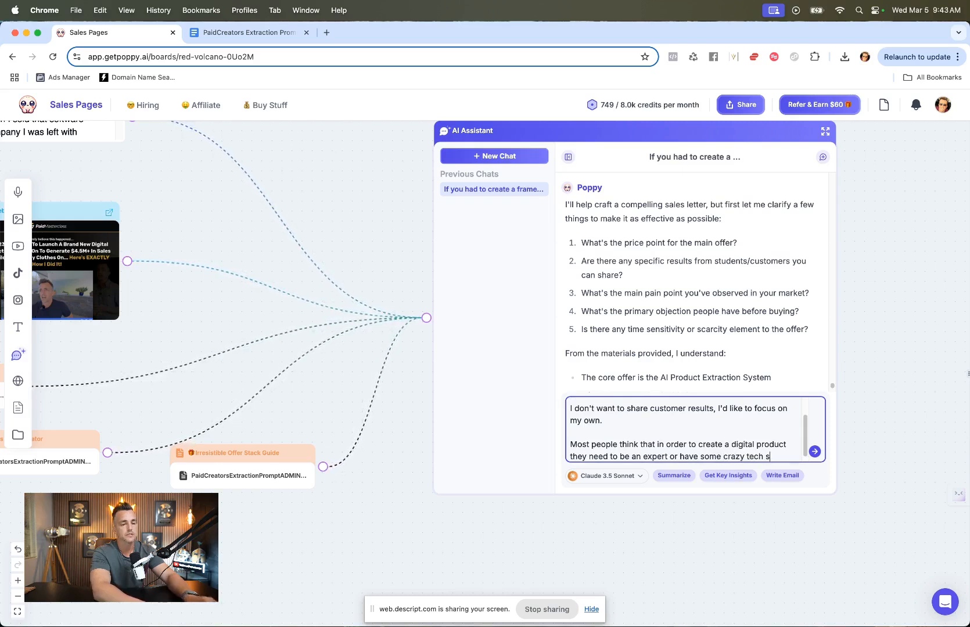
{"action": "type", "text": "kills, and they don't."}
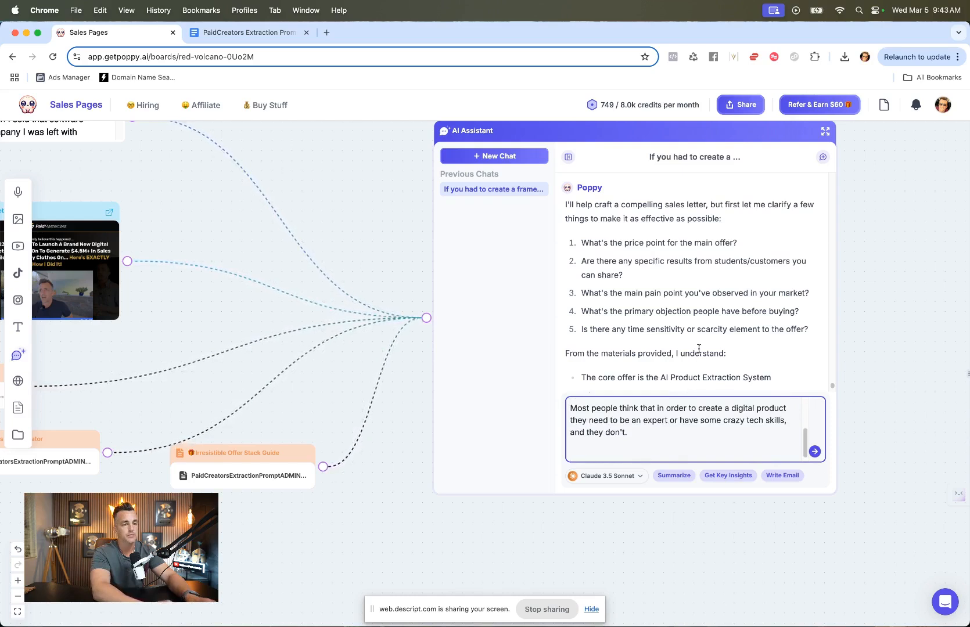
{"action": "type", "text": "Main objection is t"}
{"action": "type", "text": "hey don't fee"}
{"action": "type", "text": "l qualified"}
{"action": "type", "text": " or ready to build a \"co"}
{"action": "type", "text": "urse\" (which "}
{"action": "type", "text": " we don't s"}
{"action": "type", "text": "each "}
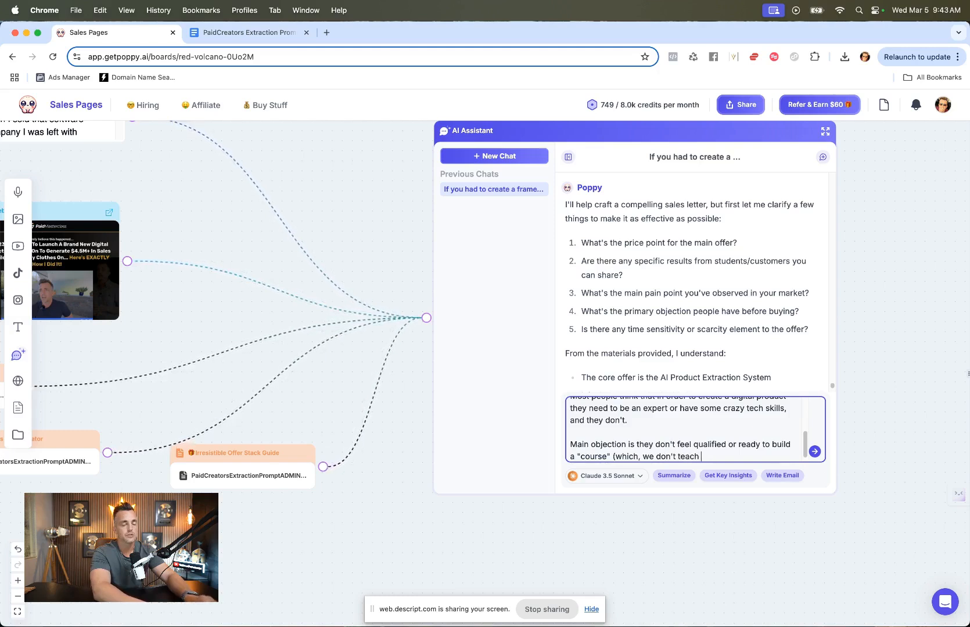
{"action": "type", "text": "course building anyways)"}
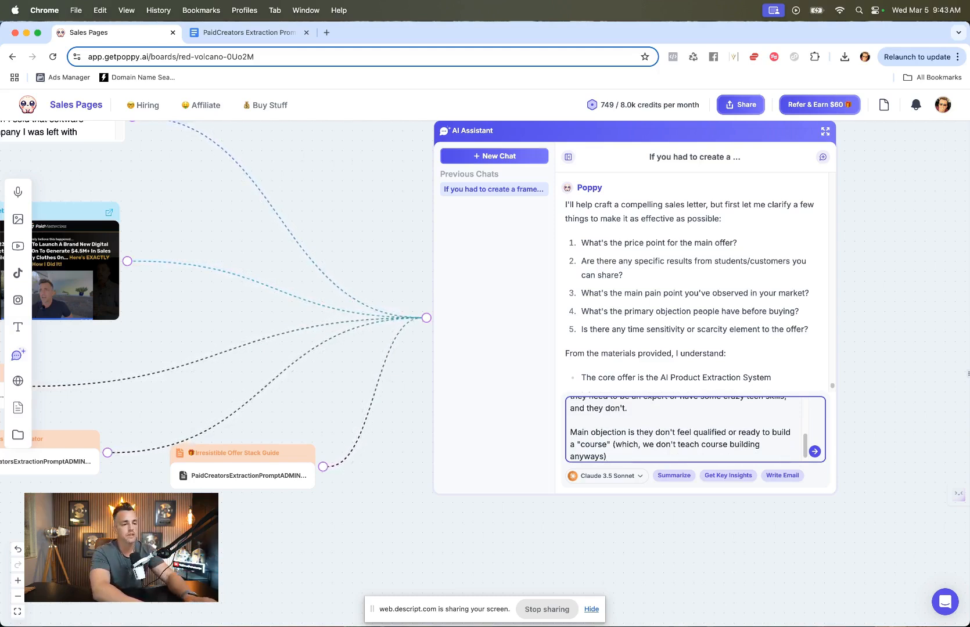
Step: Add the scarcity element that the bonus stack will be gone in 7 days, and send the reply
{"action": "key", "text": "shift+Return"}
{"action": "key", "text": "shift+Return"}
{"action": "type", "text": "Scarrctiy "}
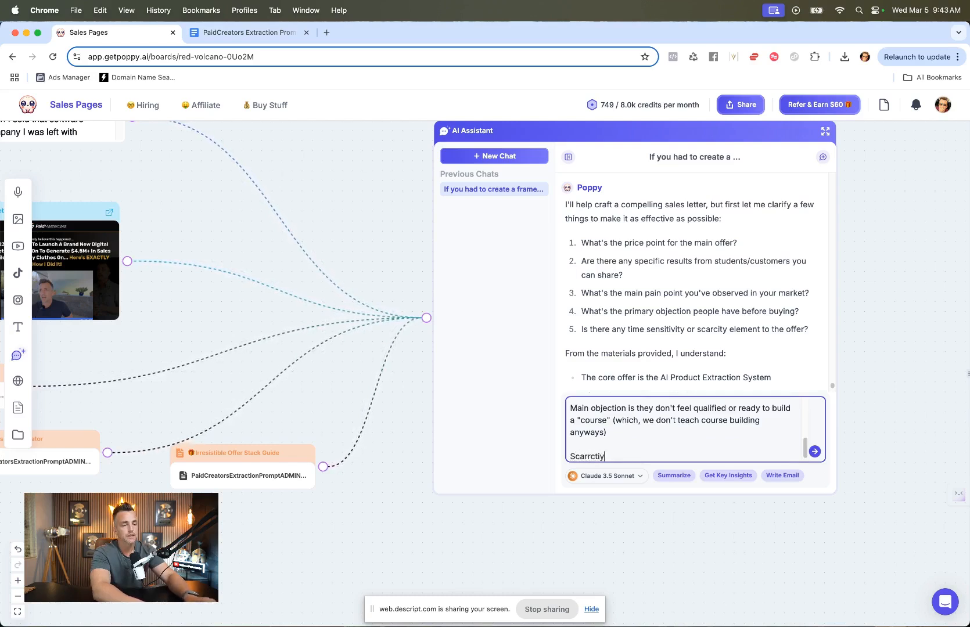
{"action": "key", "text": "BackSpace"}
{"action": "key", "text": "BackSpace"}
{"action": "key", "text": "BackSpace"}
{"action": "key", "text": "BackSpace"}
{"action": "key", "text": "BackSpace"}
{"action": "key", "text": "BackSpace"}
{"action": "type", "text": "city is"}
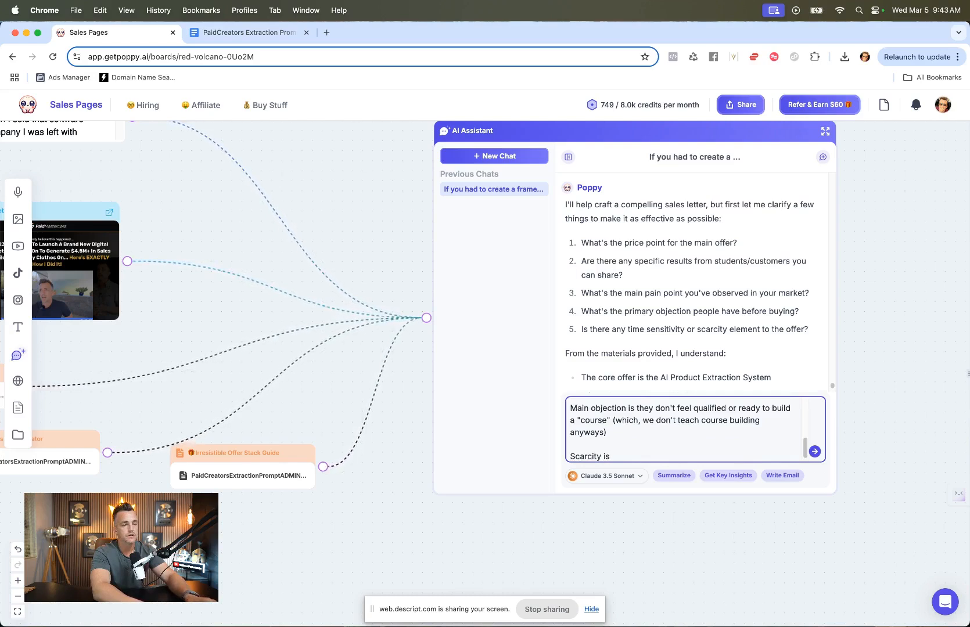
{"action": "type", "text": "that thisbonus stack will be gone in 7 days."}
{"action": "key", "text": "Return"}
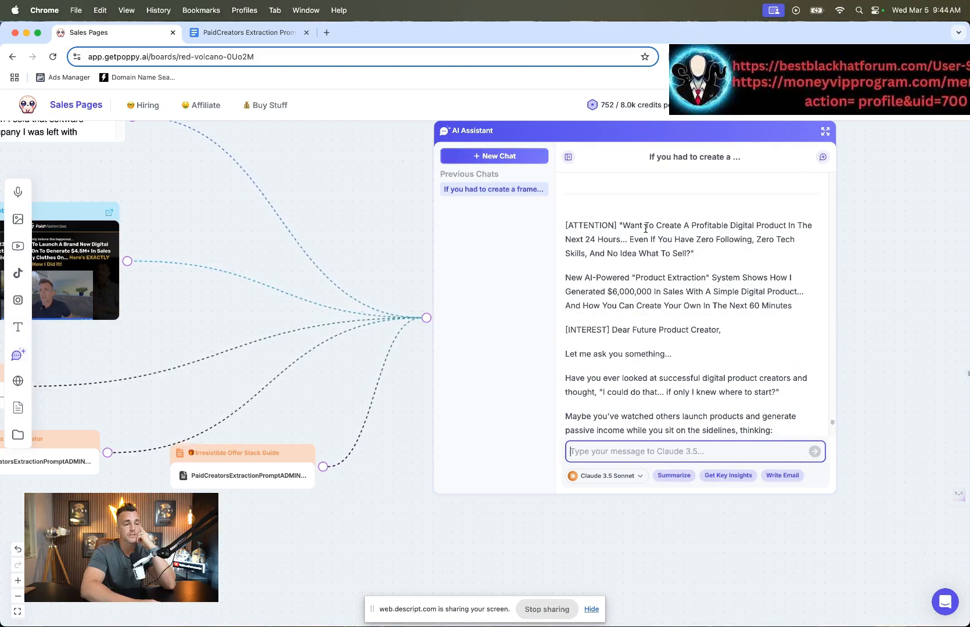
Step: Scroll through the generated sales letter in the chat
{"action": "scroll", "coordinate": [644, 231], "scroll_direction": "down", "scroll_amount": 2}
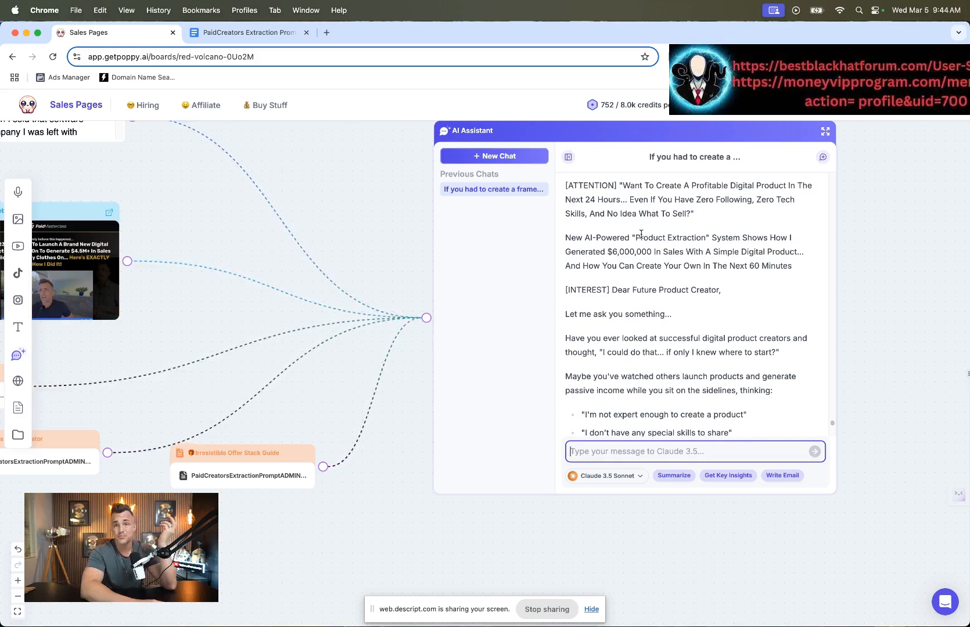
{"action": "scroll", "coordinate": [641, 233], "scroll_direction": "down", "scroll_amount": 2}
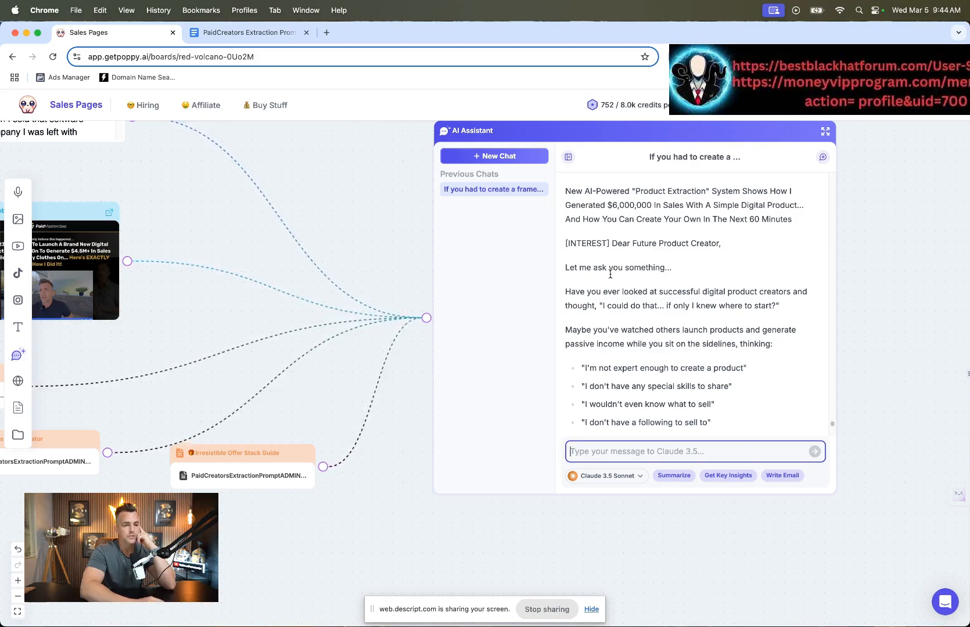
Step: Tell the AI Assistant it used a different formula and ask it to build the sales page with the fill-in-the-blank sales page structure
{"action": "scroll", "coordinate": [610, 274], "scroll_direction": "down", "scroll_amount": 10}
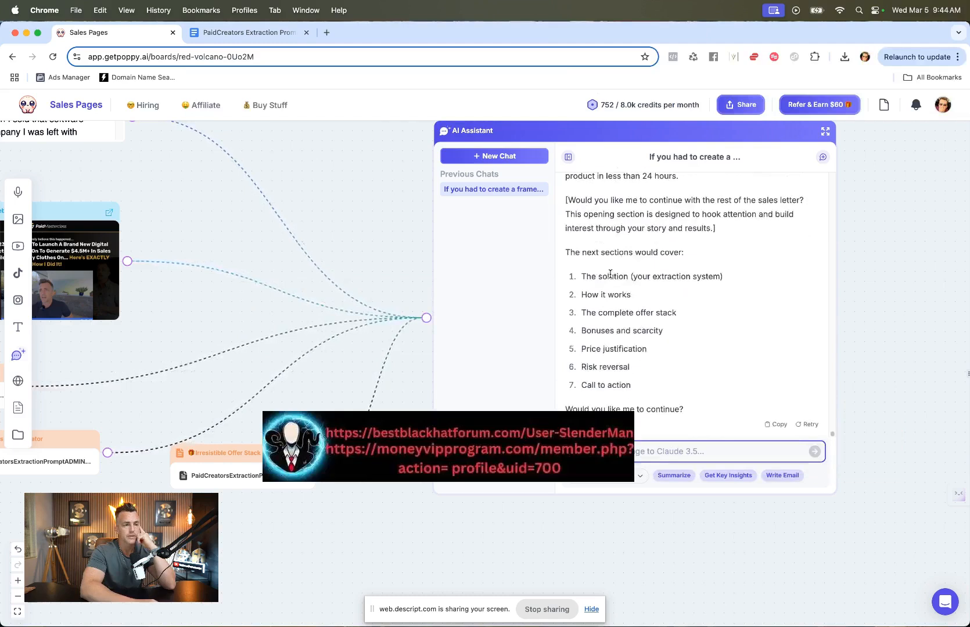
{"action": "type", "text": "It looks like you're using a different sales formula. I just wa"}
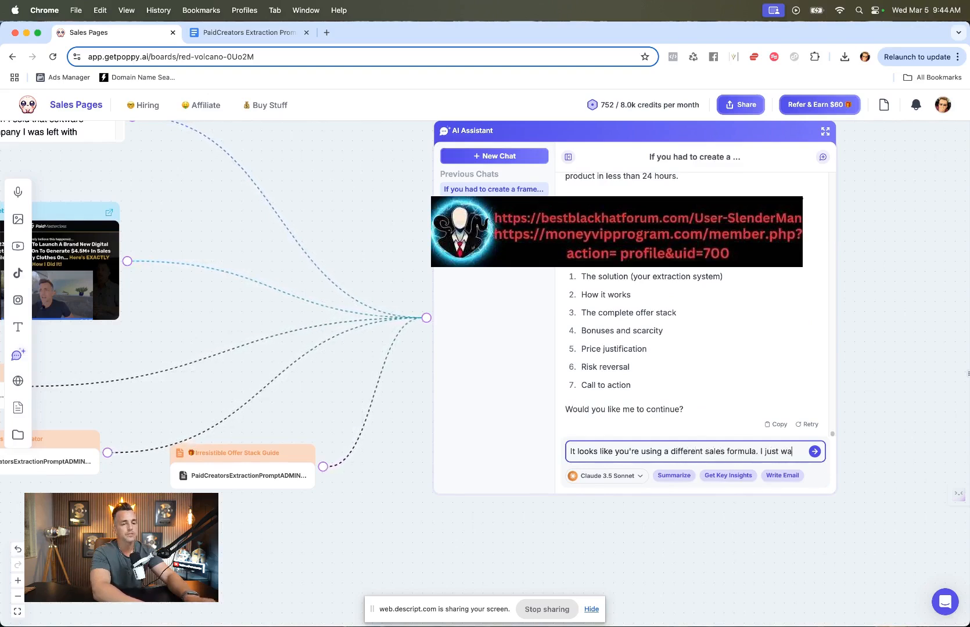
{"action": "type", "text": "nt you to use the fill in the blank sales page structure and make me a sales page."}
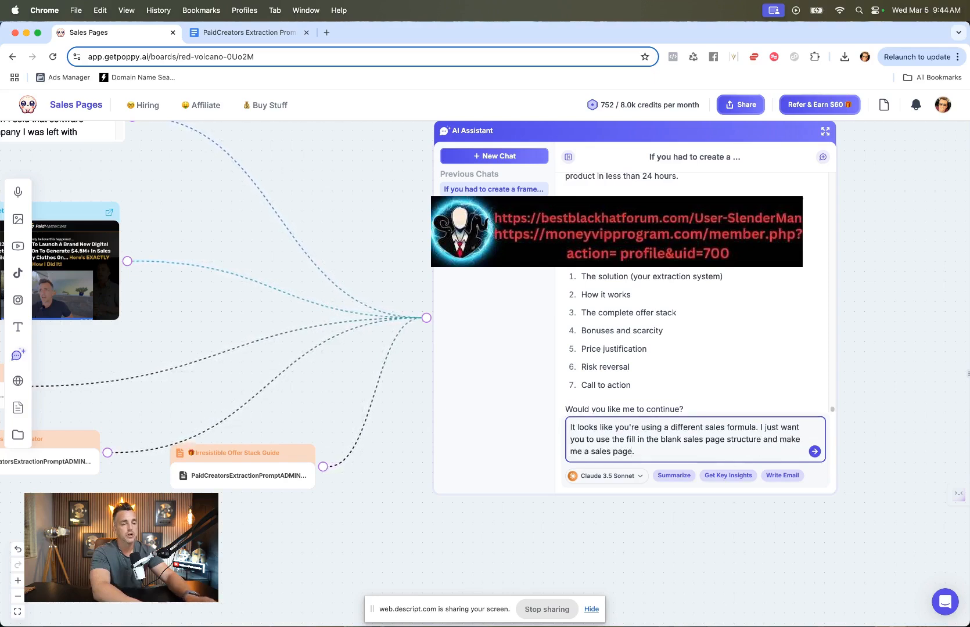
{"action": "key", "text": "Return"}
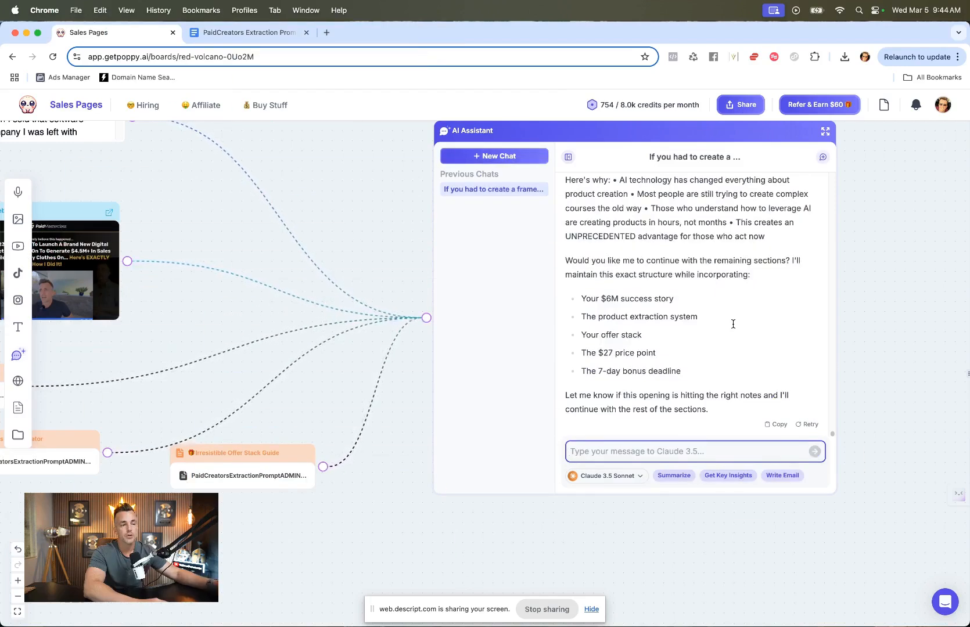
Step: Scroll through the regenerated sales letter sections to review the opening, problem agitation and opportunity window
{"action": "scroll", "coordinate": [733, 324], "scroll_direction": "up", "scroll_amount": 10}
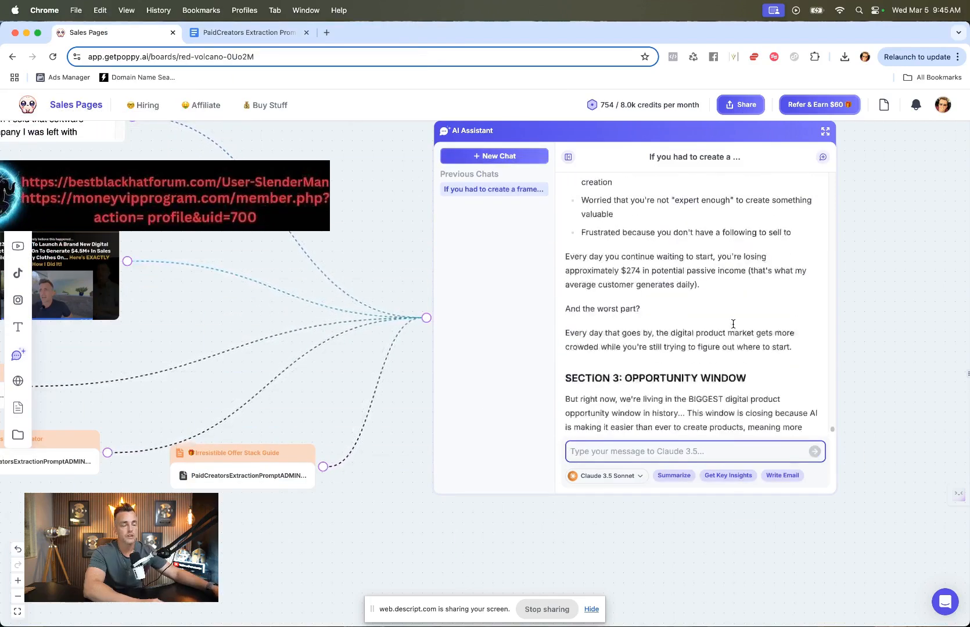
{"action": "scroll", "coordinate": [733, 324], "scroll_direction": "up", "scroll_amount": 4}
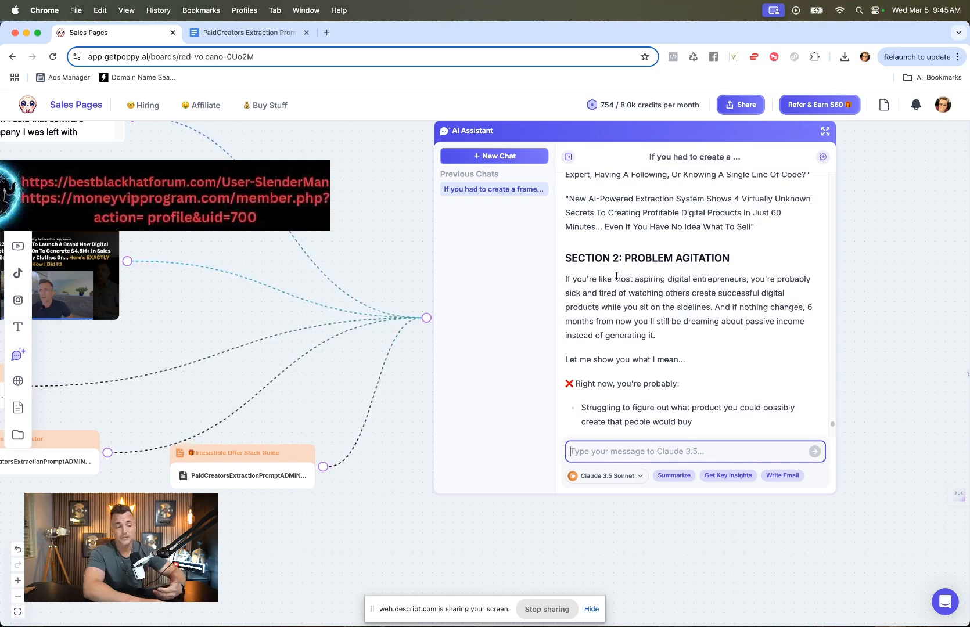
{"action": "scroll", "coordinate": [616, 276], "scroll_direction": "down", "scroll_amount": 3}
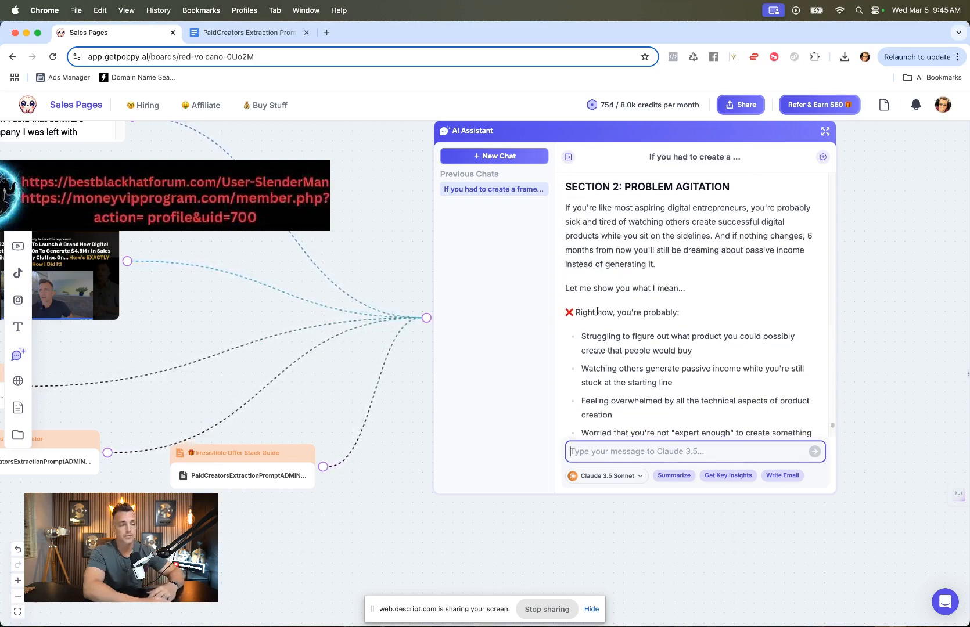
{"action": "scroll", "coordinate": [597, 312], "scroll_direction": "down", "scroll_amount": 1}
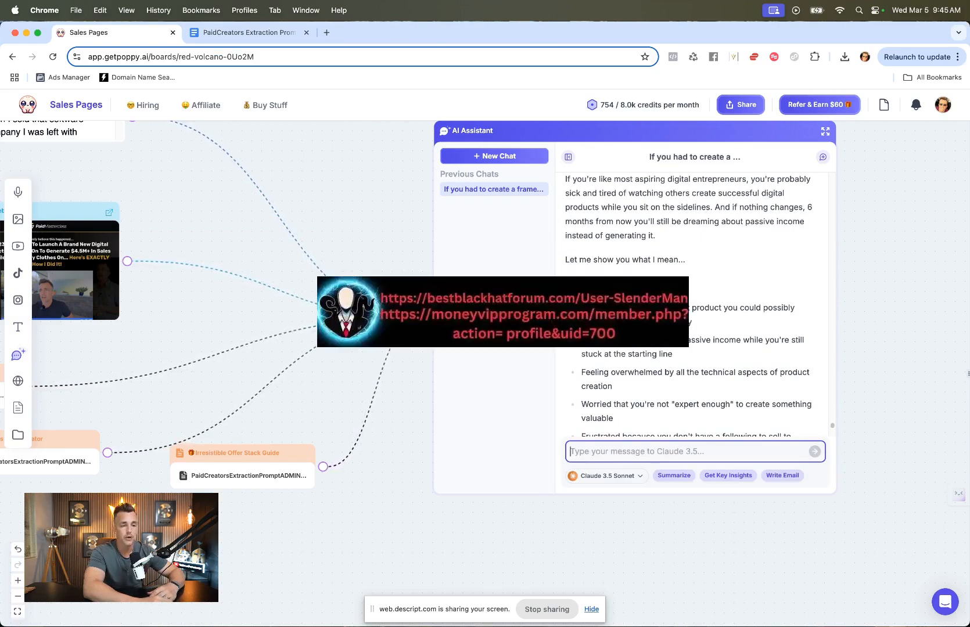
{"action": "scroll", "coordinate": [597, 311], "scroll_direction": "down", "scroll_amount": 5}
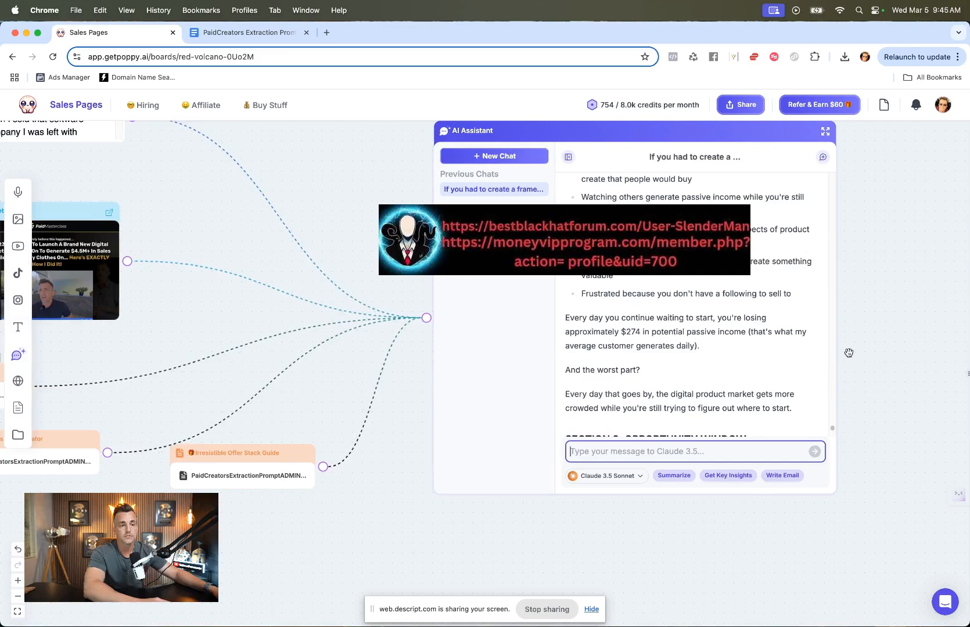
{"action": "scroll", "coordinate": [848, 353], "scroll_direction": "up", "scroll_amount": 1}
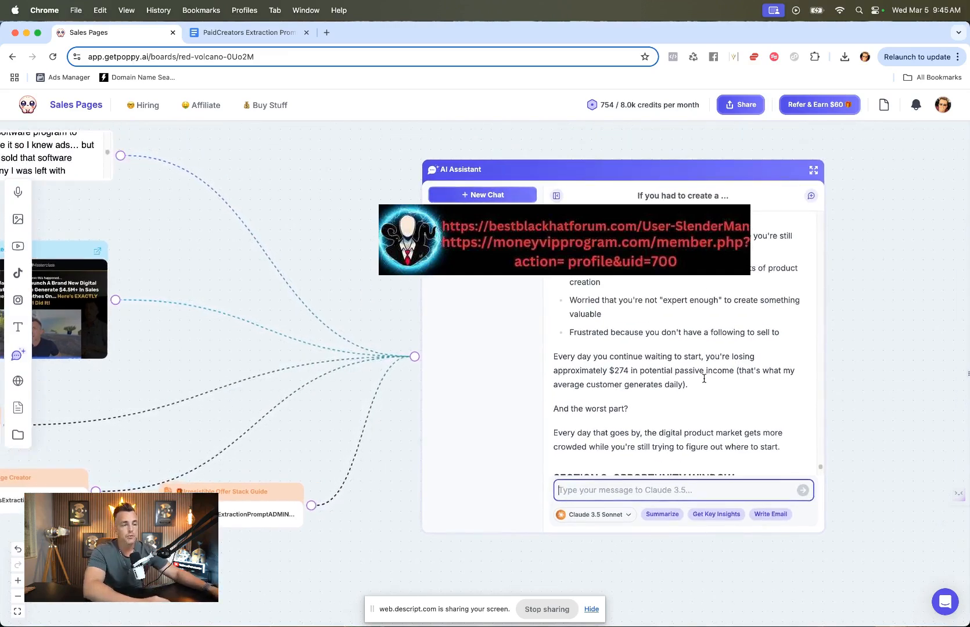
{"action": "scroll", "coordinate": [704, 379], "scroll_direction": "down", "scroll_amount": 2}
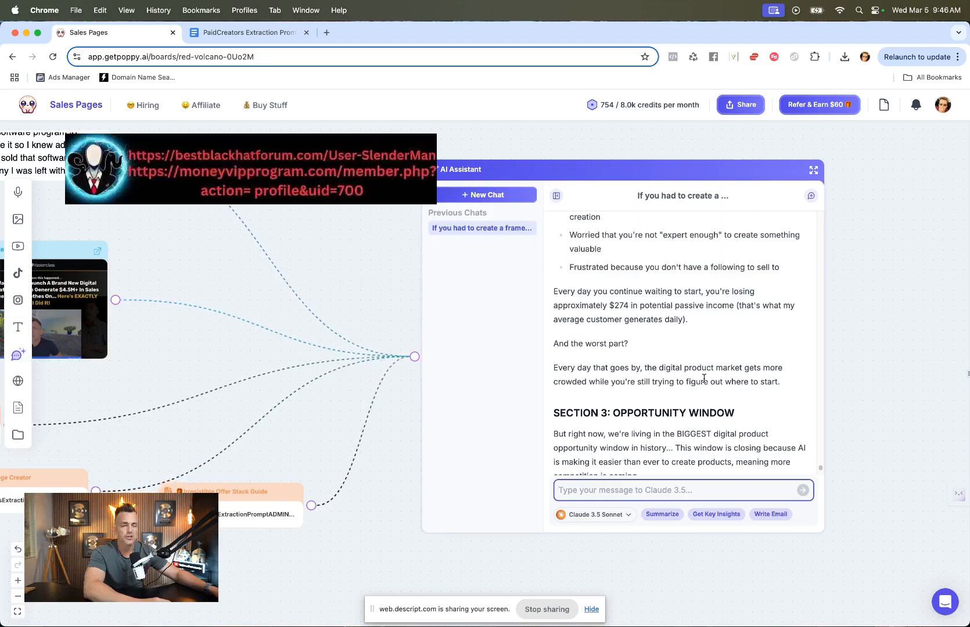
{"action": "scroll", "coordinate": [704, 378], "scroll_direction": "down", "scroll_amount": 5}
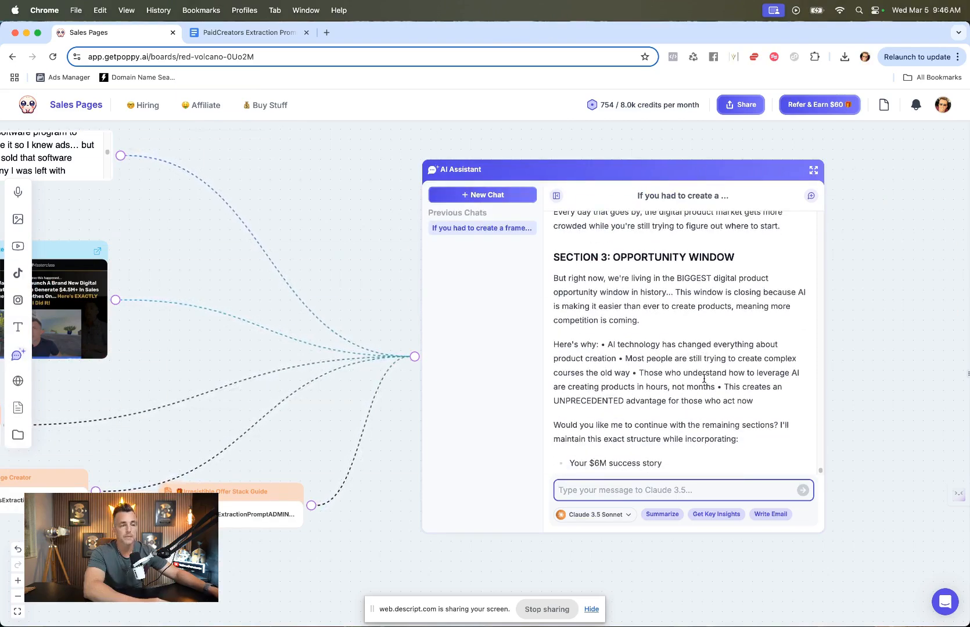
Step: Reply that the draft is great and ask the assistant to build an entire sales page
{"action": "type", "text": "Yes this is great, let's build an enti"}
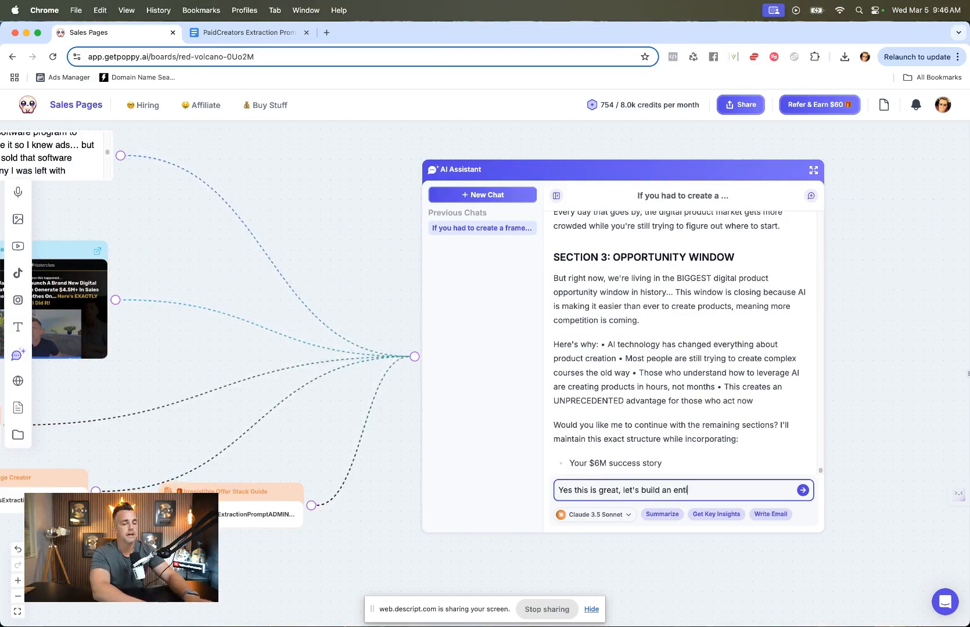
{"action": "type", "text": "re sales pa"}
{"action": "key", "text": "Return"}
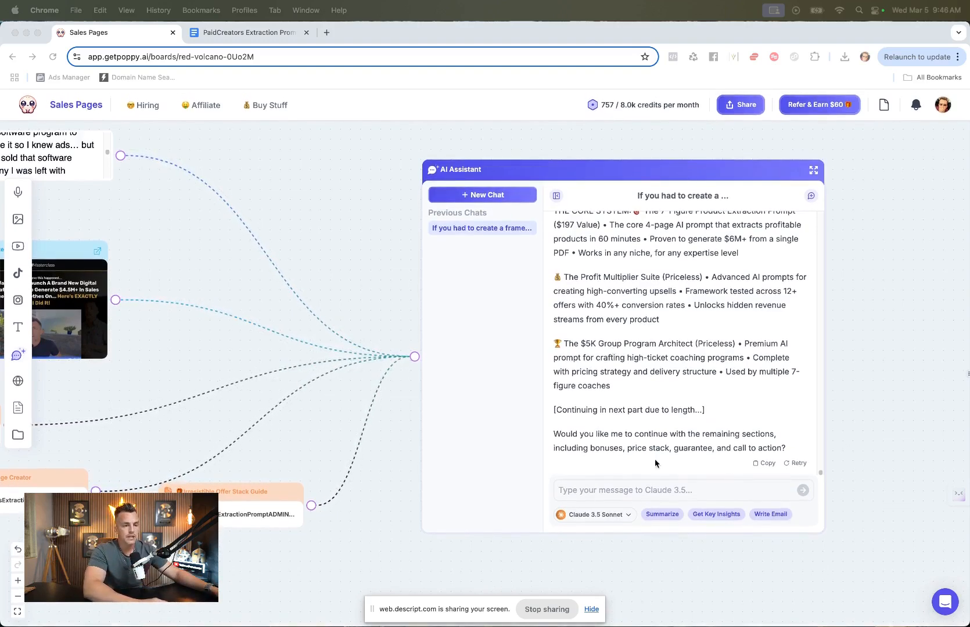
Step: Reply "Yes please" so the assistant continues with the remaining sales page sections
{"action": "left_click", "coordinate": [658, 494]}
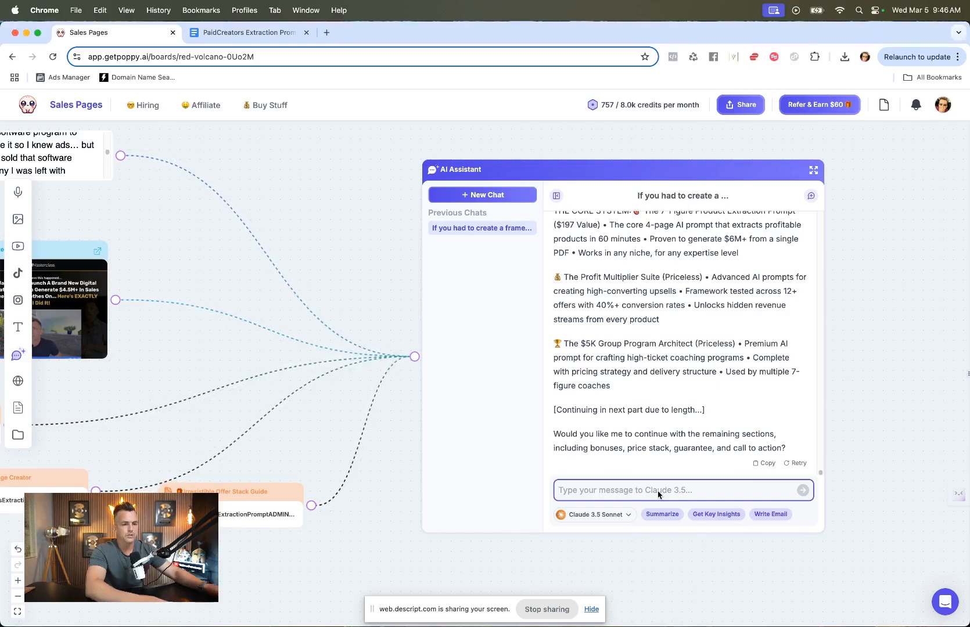
{"action": "type", "text": "Yes please"}
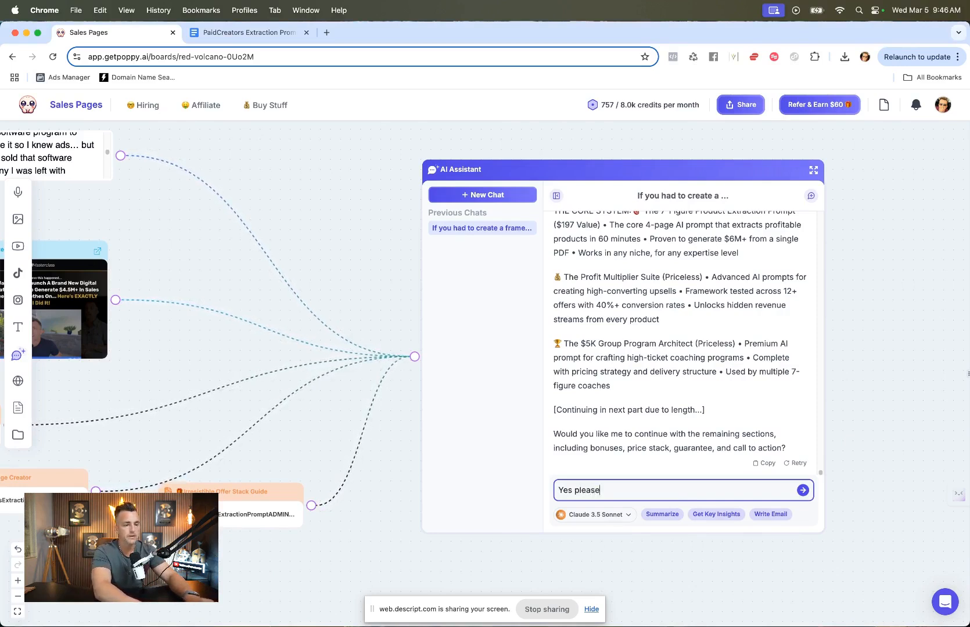
{"action": "key", "text": "Return"}
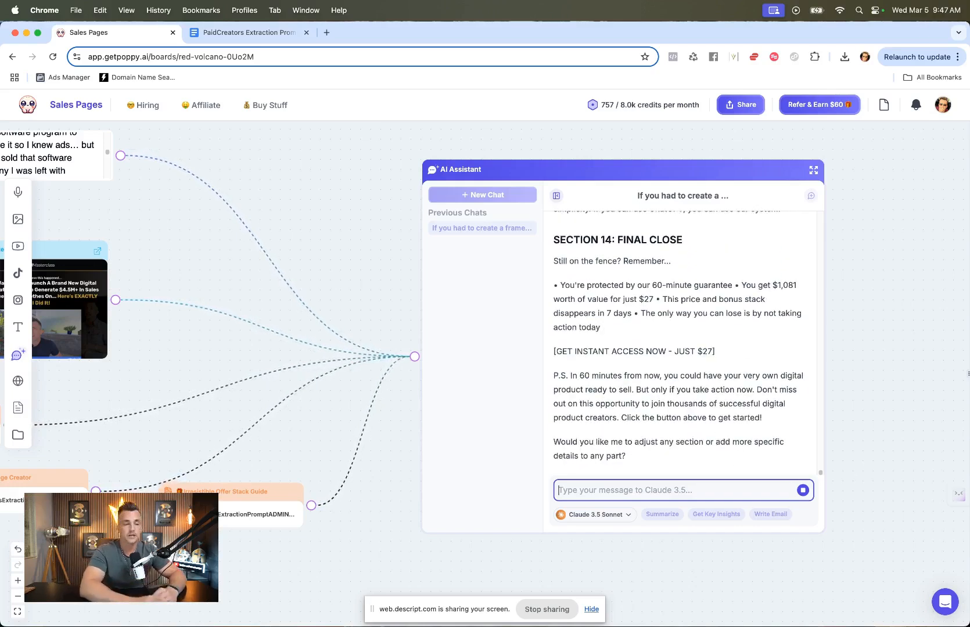
Step: Expand the AI Assistant chat to full view and read through the complete sales letter
{"action": "scroll", "coordinate": [703, 357], "scroll_direction": "up", "scroll_amount": 3}
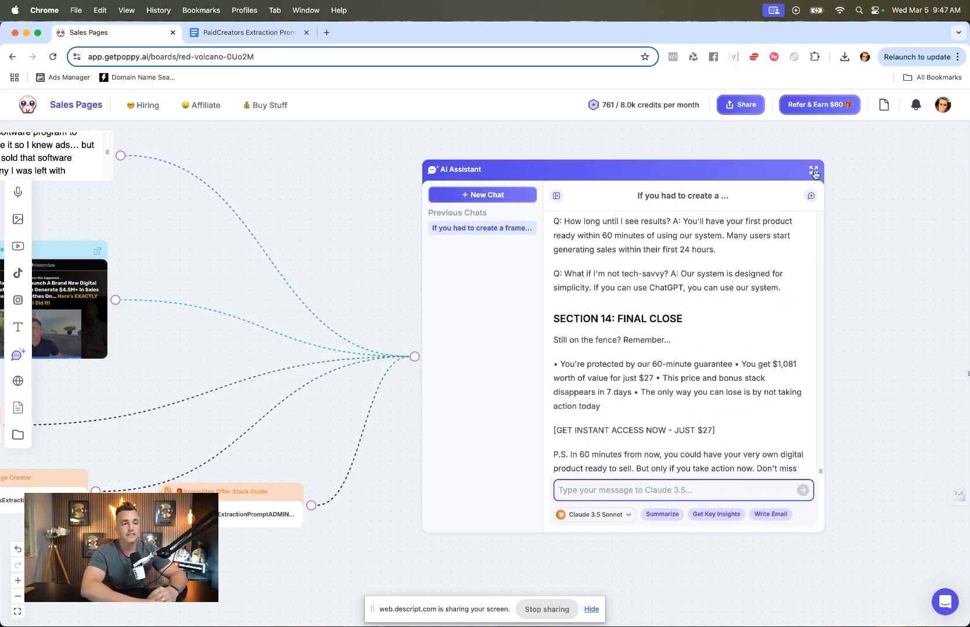
{"action": "left_click", "coordinate": [813, 169]}
{"action": "scroll", "coordinate": [562, 358], "scroll_direction": "up", "scroll_amount": 20}
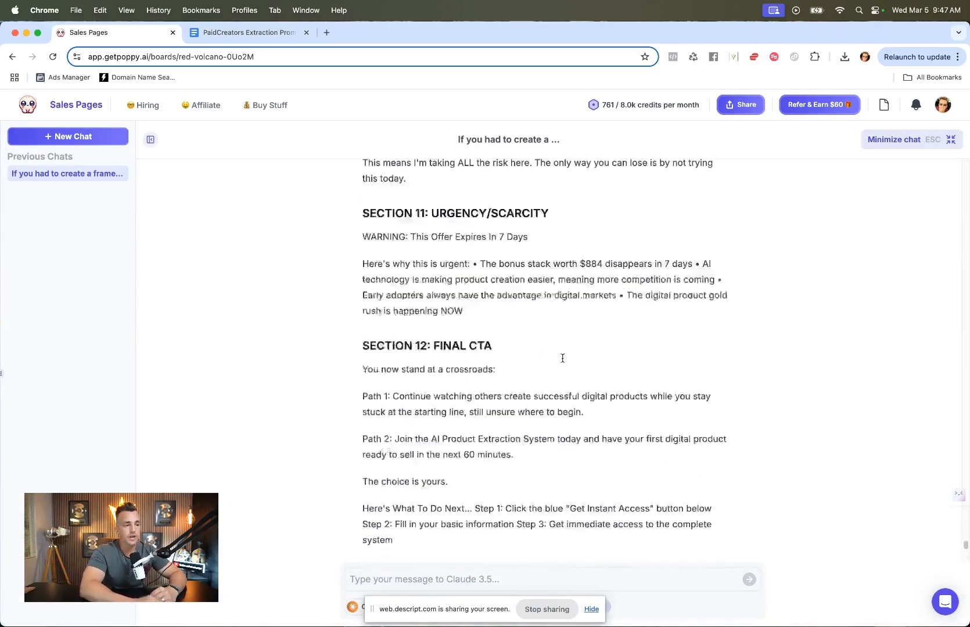
{"action": "scroll", "coordinate": [563, 358], "scroll_direction": "up", "scroll_amount": 20}
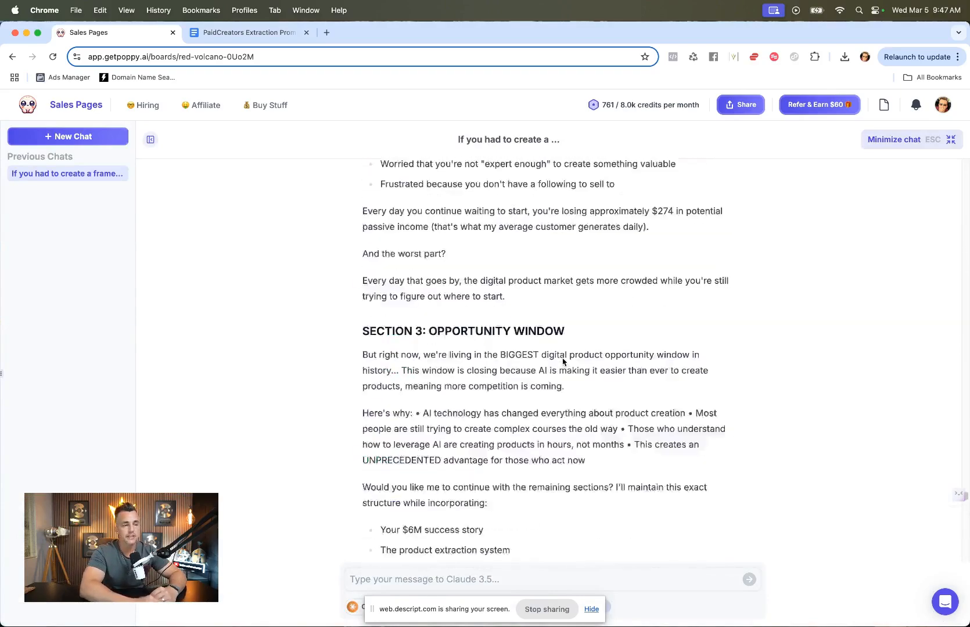
{"action": "scroll", "coordinate": [563, 358], "scroll_direction": "up", "scroll_amount": 5}
{"action": "scroll", "coordinate": [562, 357], "scroll_direction": "down", "scroll_amount": 6}
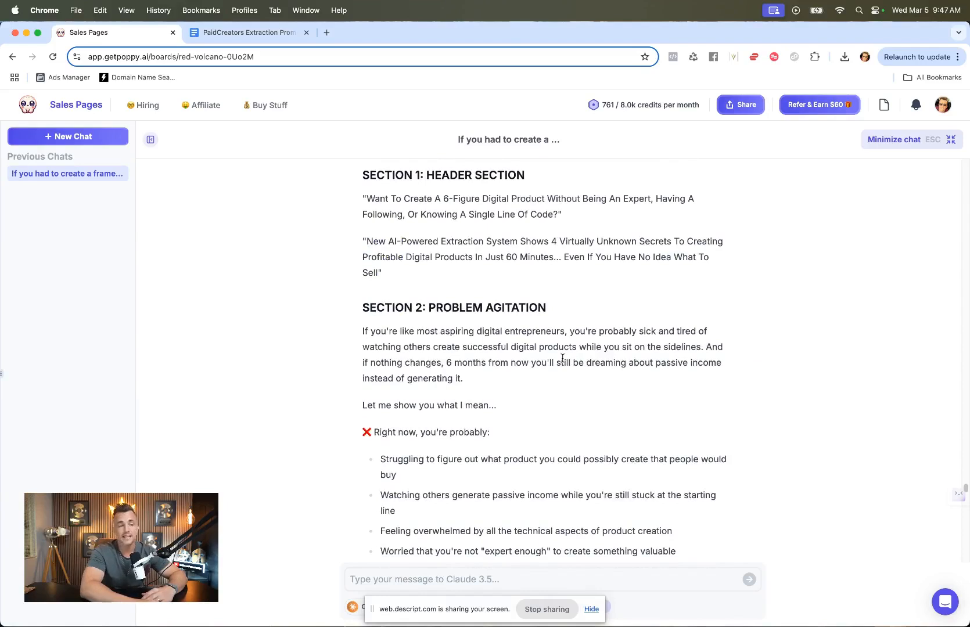
{"action": "scroll", "coordinate": [562, 358], "scroll_direction": "down", "scroll_amount": 5}
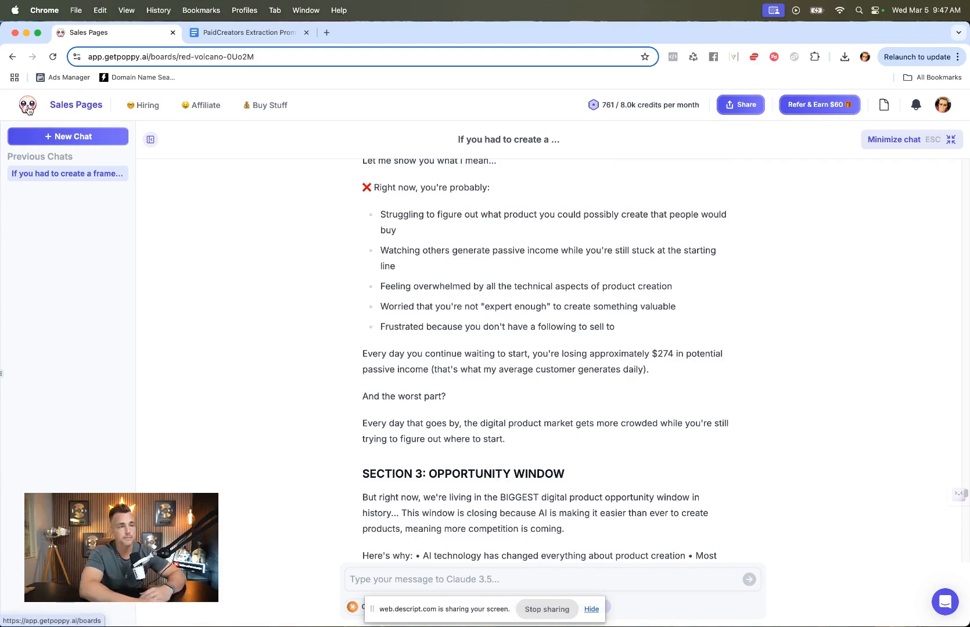
Step: Return to the Sales Pages board and minimize the expanded chat back onto the canvas
{"action": "left_click", "coordinate": [27, 108]}
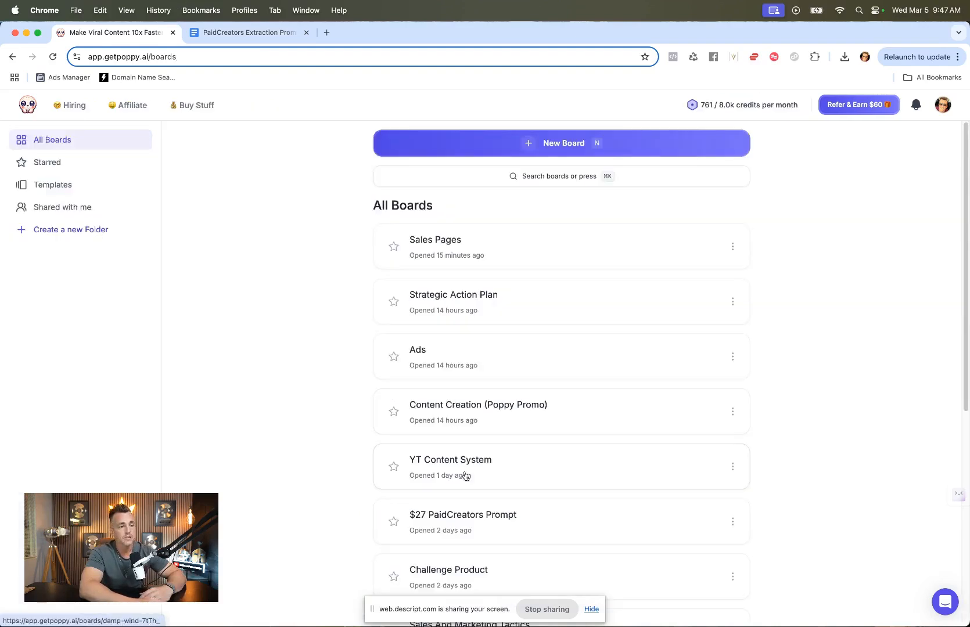
{"action": "left_click", "coordinate": [416, 231]}
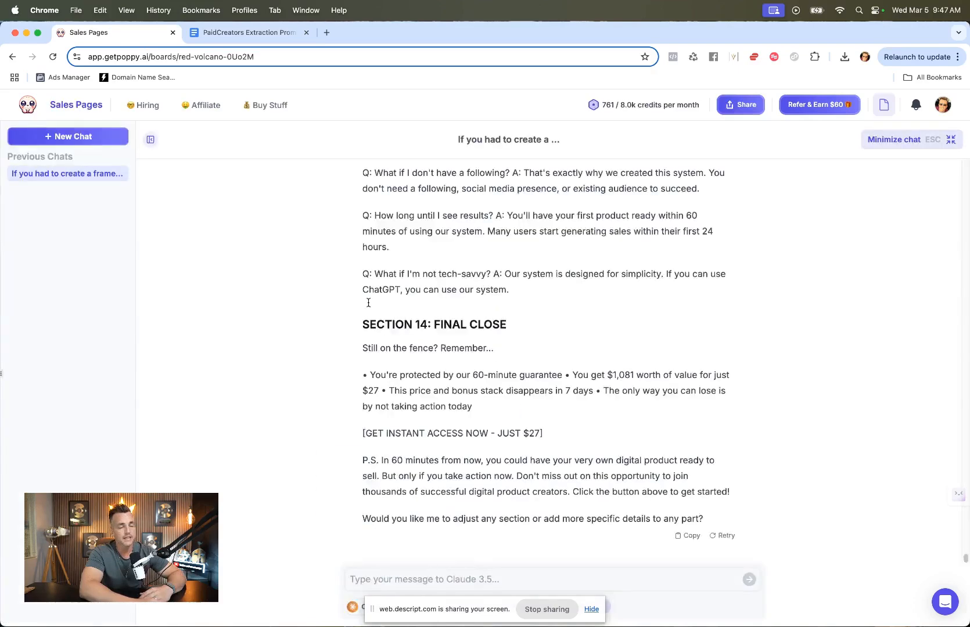
{"action": "left_click", "coordinate": [913, 144]}
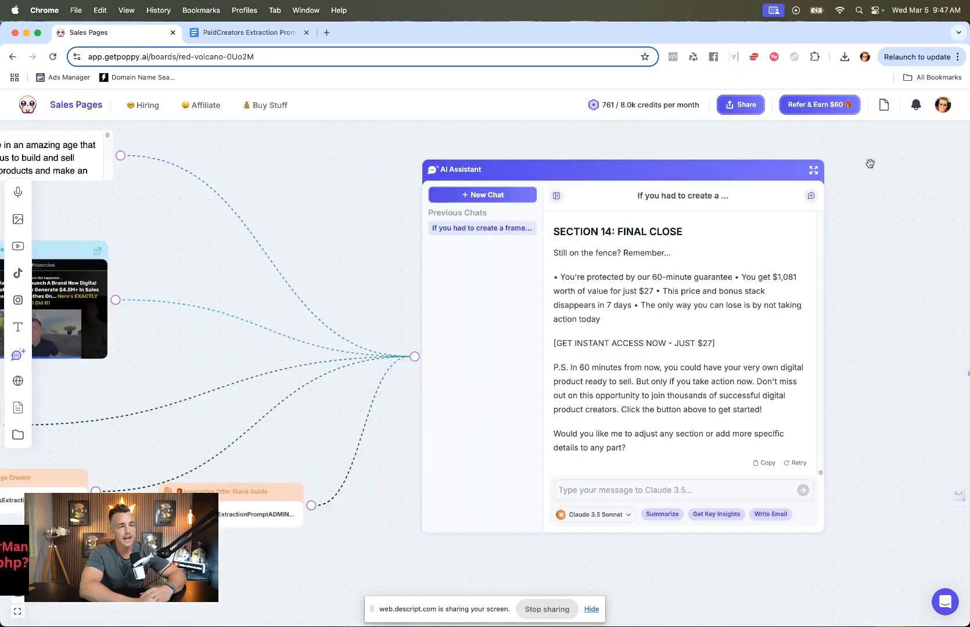
Step: Pan around the board to examine the collected sales page examples and the other AI Assistant chat
{"action": "scroll", "coordinate": [504, 306], "scroll_direction": "up", "scroll_amount": 2}
{"action": "scroll", "coordinate": [504, 306], "scroll_direction": "left", "scroll_amount": 2}
{"action": "scroll", "coordinate": [505, 306], "scroll_direction": "down", "scroll_amount": 5}
{"action": "scroll", "coordinate": [505, 306], "scroll_direction": "up", "scroll_amount": 3}
{"action": "scroll", "coordinate": [505, 306], "scroll_direction": "left", "scroll_amount": 3}
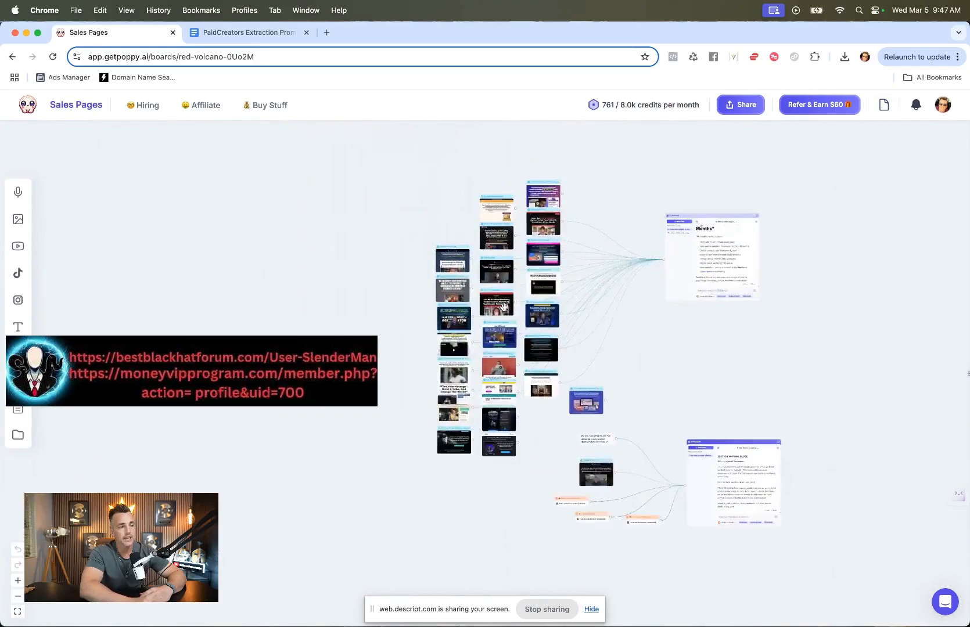
{"action": "scroll", "coordinate": [504, 307], "scroll_direction": "up", "scroll_amount": 5}
{"action": "scroll", "coordinate": [504, 306], "scroll_direction": "up", "scroll_amount": 2}
{"action": "scroll", "coordinate": [503, 306], "scroll_direction": "down", "scroll_amount": 5}
{"action": "scroll", "coordinate": [504, 306], "scroll_direction": "up", "scroll_amount": 3}
{"action": "scroll", "coordinate": [504, 306], "scroll_direction": "down", "scroll_amount": 5}
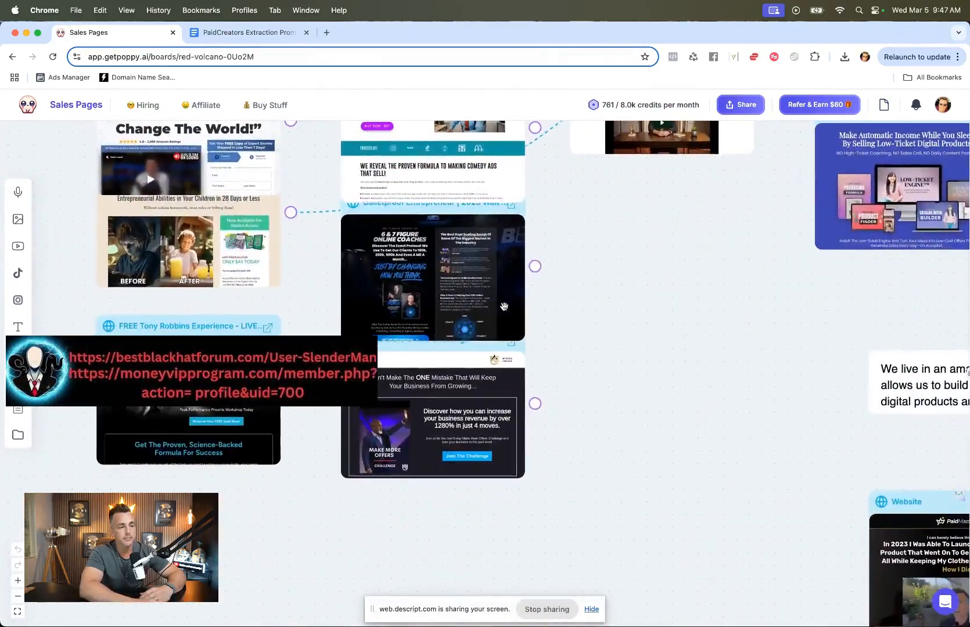
{"action": "scroll", "coordinate": [504, 306], "scroll_direction": "up", "scroll_amount": 10}
{"action": "scroll", "coordinate": [503, 306], "scroll_direction": "left", "scroll_amount": 1}
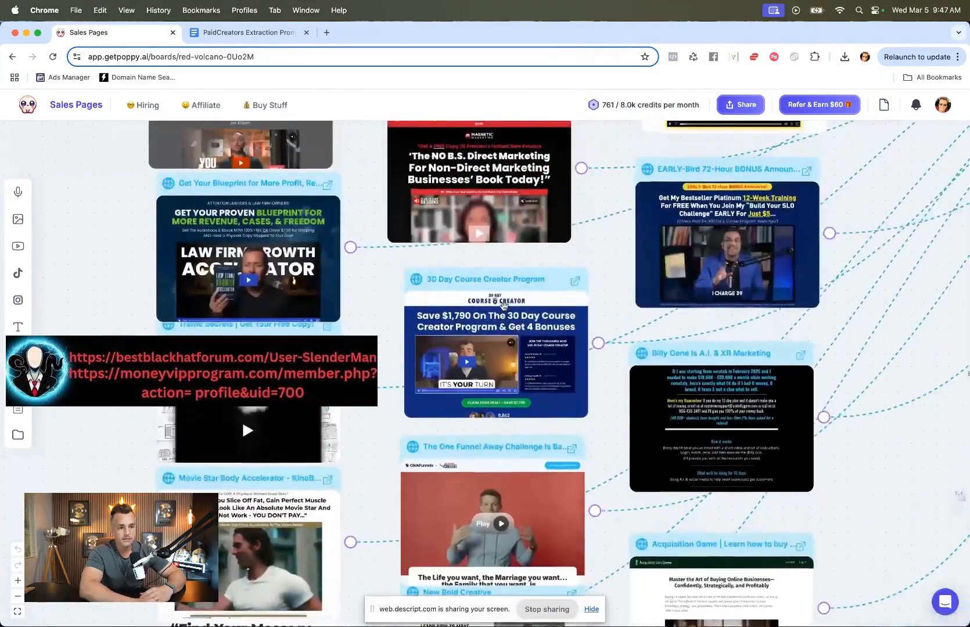
{"action": "scroll", "coordinate": [503, 306], "scroll_direction": "up", "scroll_amount": 2}
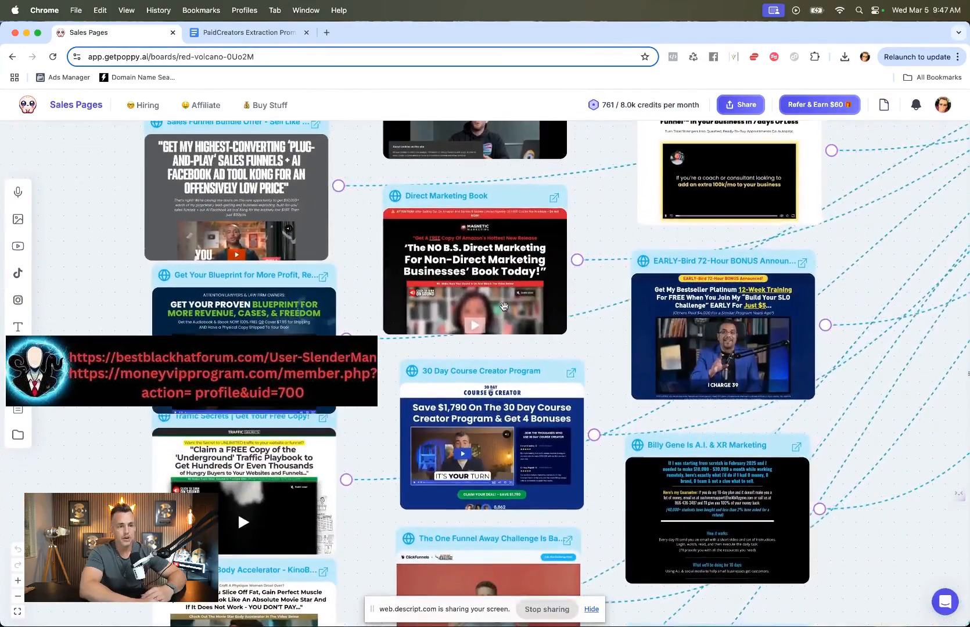
{"action": "scroll", "coordinate": [504, 306], "scroll_direction": "up", "scroll_amount": 5}
{"action": "scroll", "coordinate": [504, 306], "scroll_direction": "left", "scroll_amount": 1}
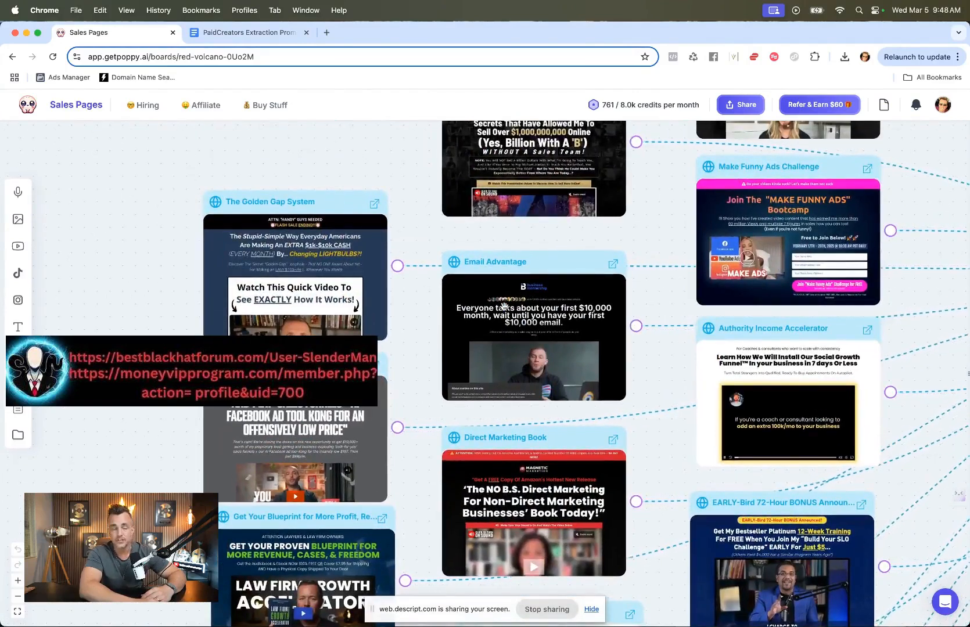
{"action": "scroll", "coordinate": [503, 306], "scroll_direction": "up", "scroll_amount": 4}
{"action": "scroll", "coordinate": [504, 306], "scroll_direction": "right", "scroll_amount": 1}
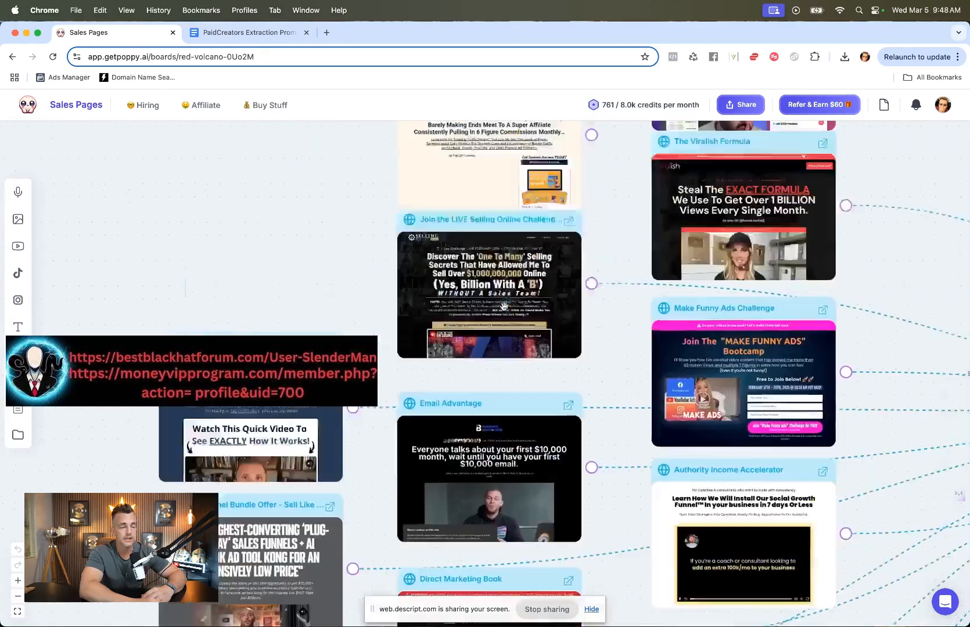
{"action": "scroll", "coordinate": [504, 306], "scroll_direction": "up", "scroll_amount": 3}
{"action": "scroll", "coordinate": [503, 306], "scroll_direction": "right", "scroll_amount": 1}
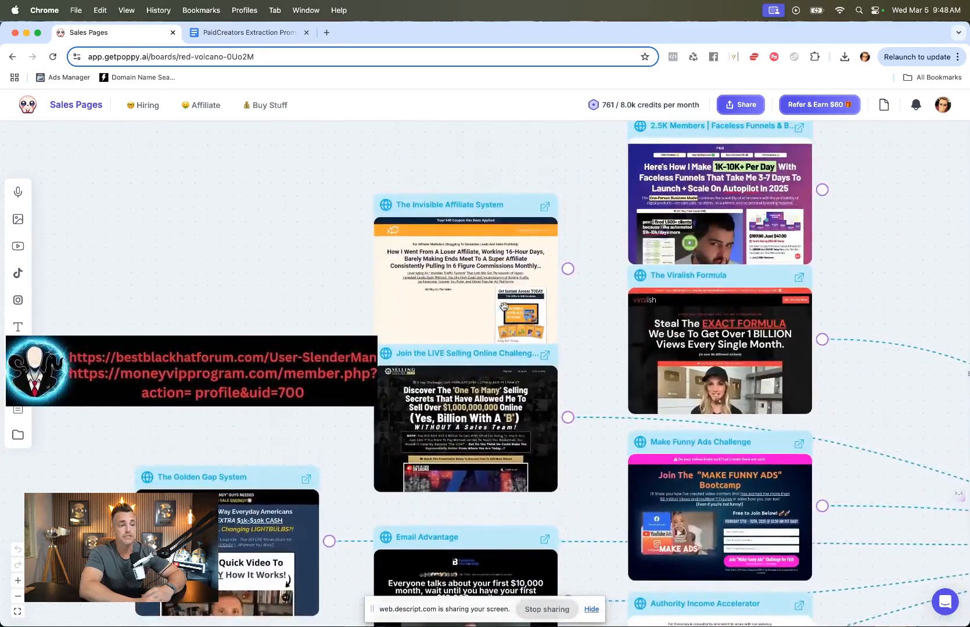
{"action": "scroll", "coordinate": [503, 306], "scroll_direction": "right", "scroll_amount": 15}
{"action": "scroll", "coordinate": [504, 306], "scroll_direction": "down", "scroll_amount": 3}
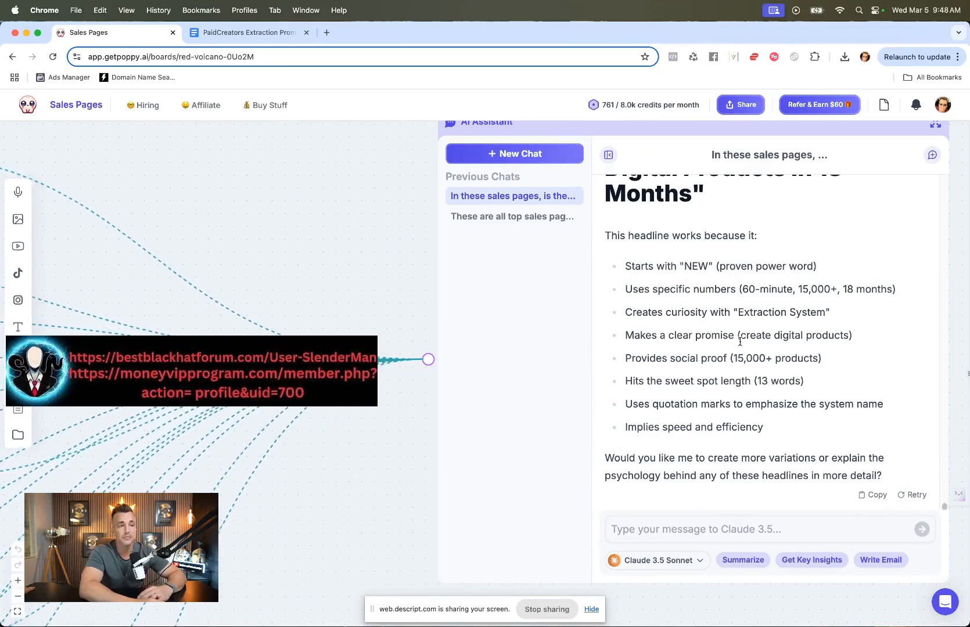
{"action": "scroll", "coordinate": [399, 463], "scroll_direction": "down", "scroll_amount": 15}
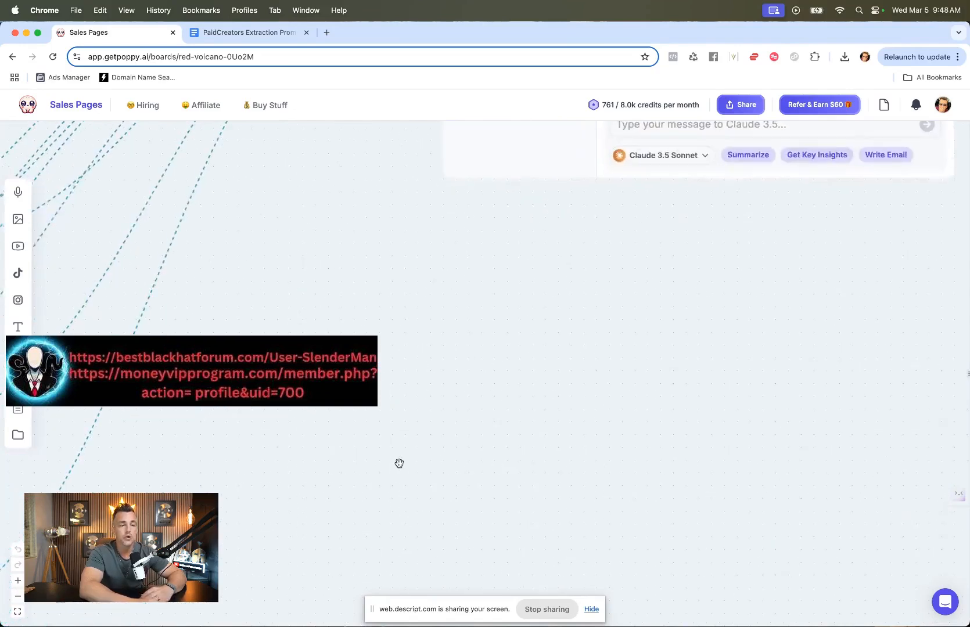
{"action": "scroll", "coordinate": [399, 463], "scroll_direction": "right", "scroll_amount": 2}
{"action": "scroll", "coordinate": [399, 464], "scroll_direction": "up", "scroll_amount": 2}
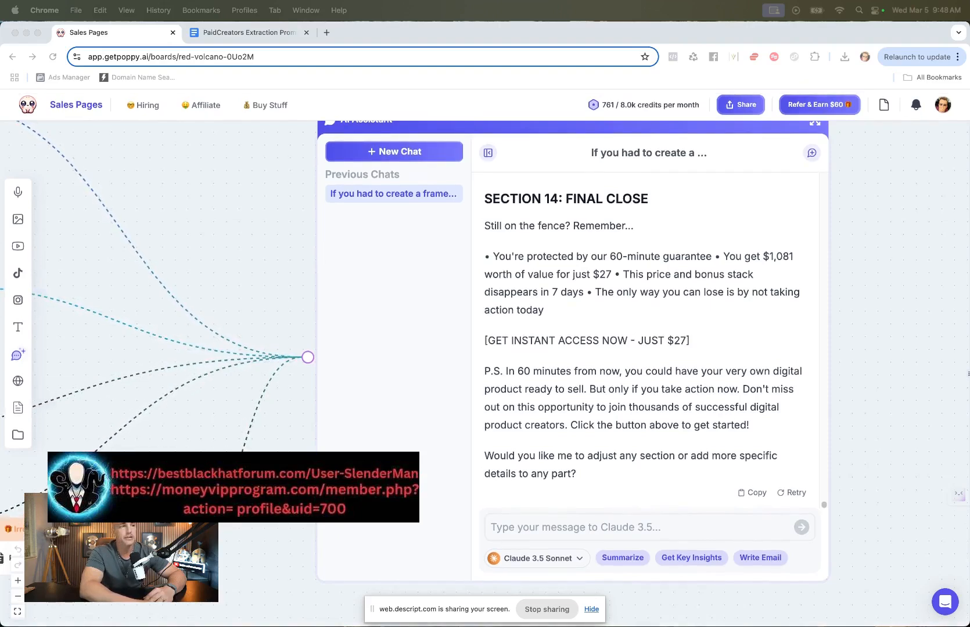
Step: Open the FE - Sales Page Short 2 funnel step of the 5 Day Challenge DEMO funnel in the Wealthery page builder
{"action": "left_click_drag", "start_coordinate": [969, 116], "coordinate": [356, 42]}
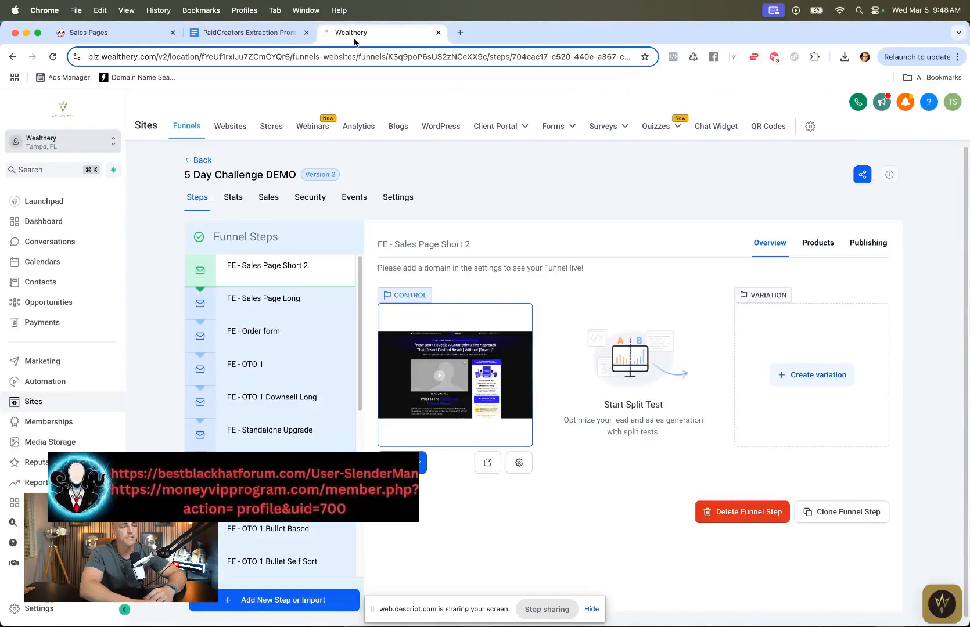
{"action": "left_click", "coordinate": [112, 34]}
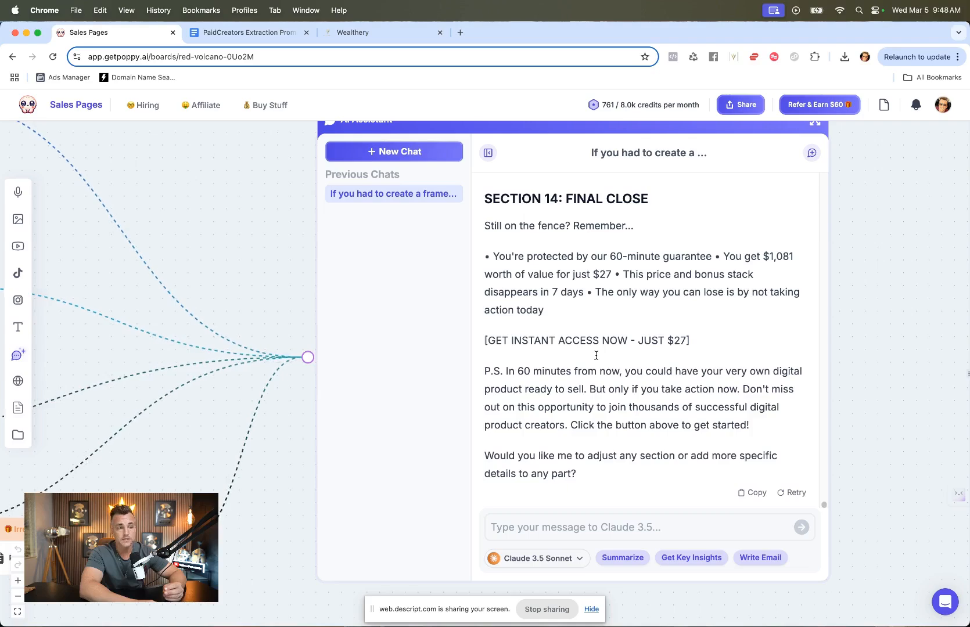
{"action": "scroll", "coordinate": [305, 418], "scroll_direction": "left", "scroll_amount": 10}
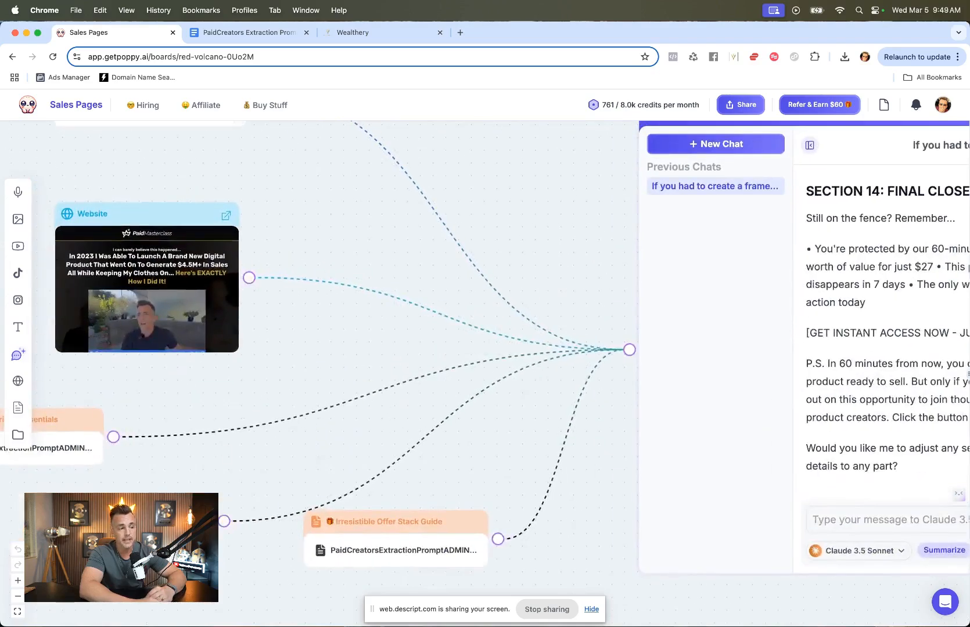
{"action": "scroll", "coordinate": [487, 408], "scroll_direction": "right", "scroll_amount": 10}
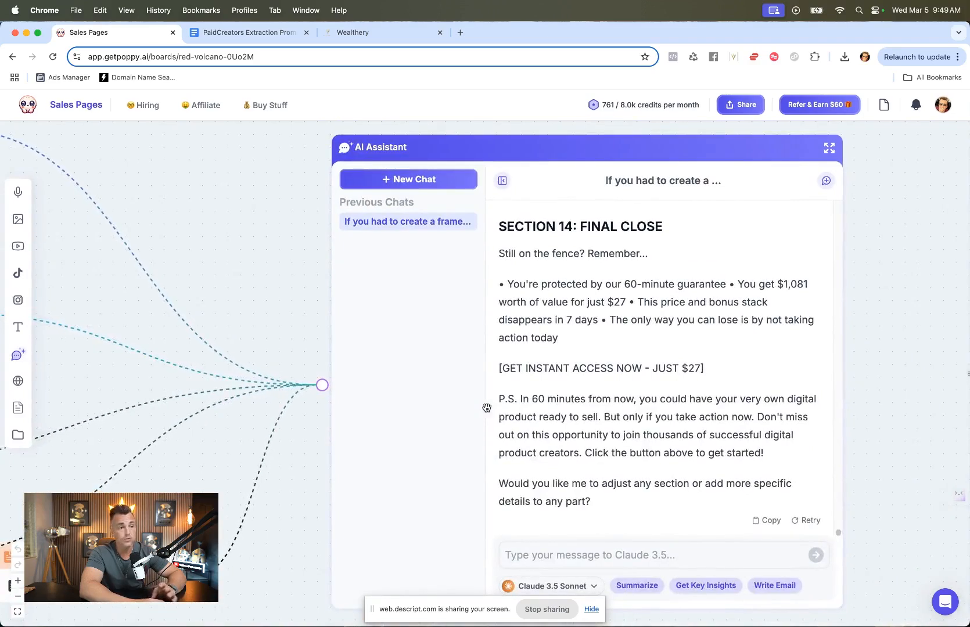
{"action": "left_click", "coordinate": [365, 31]}
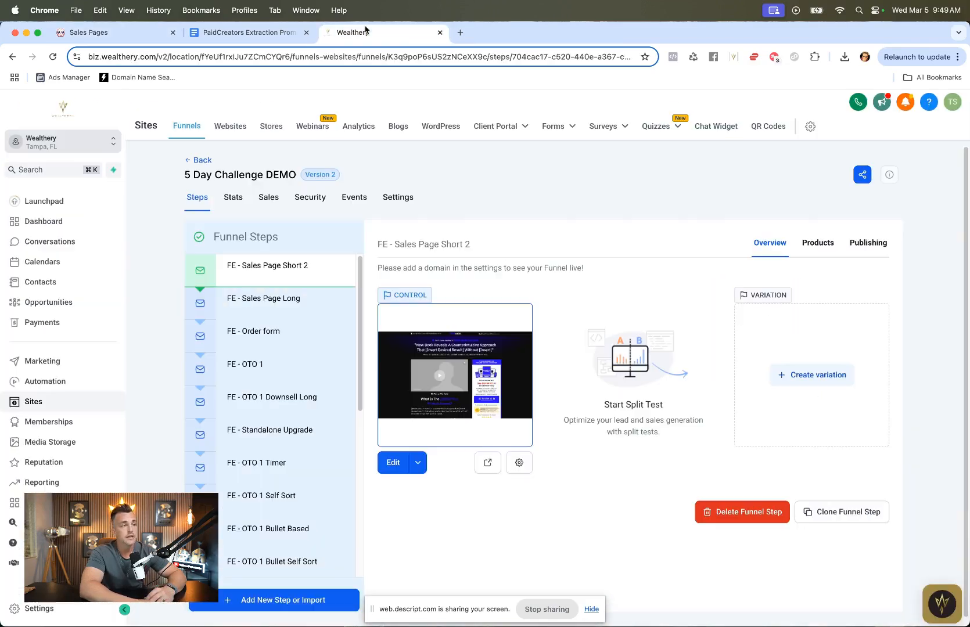
{"action": "left_click", "coordinate": [391, 463]}
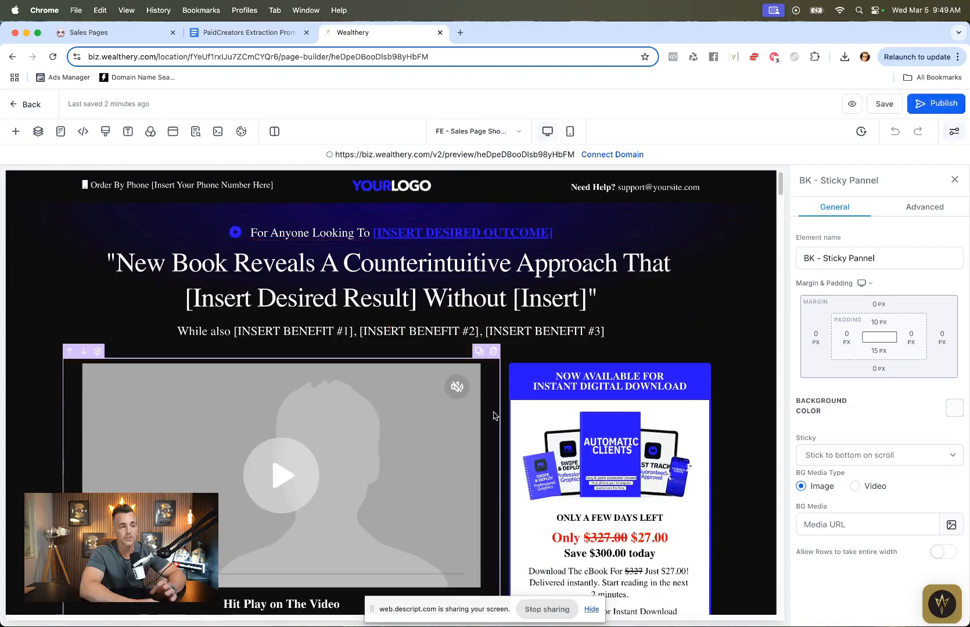
{"action": "scroll", "coordinate": [512, 427], "scroll_direction": "down", "scroll_amount": 10}
{"action": "scroll", "coordinate": [510, 430], "scroll_direction": "up", "scroll_amount": 15}
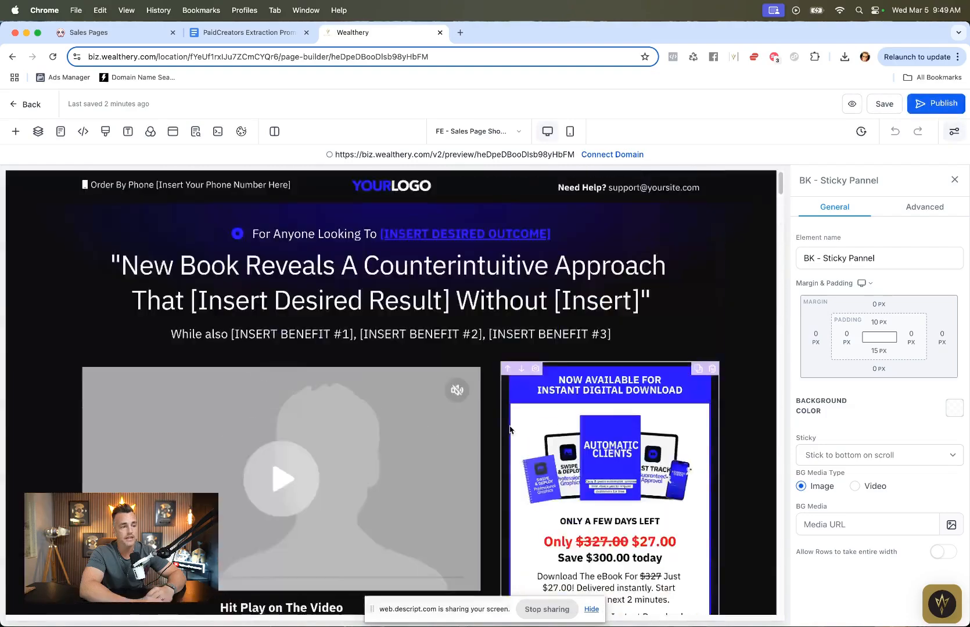
Step: Copy the AI's Section 1 headline and paste it over the page's main headline, adding the opening quotation mark
{"action": "left_click", "coordinate": [115, 34]}
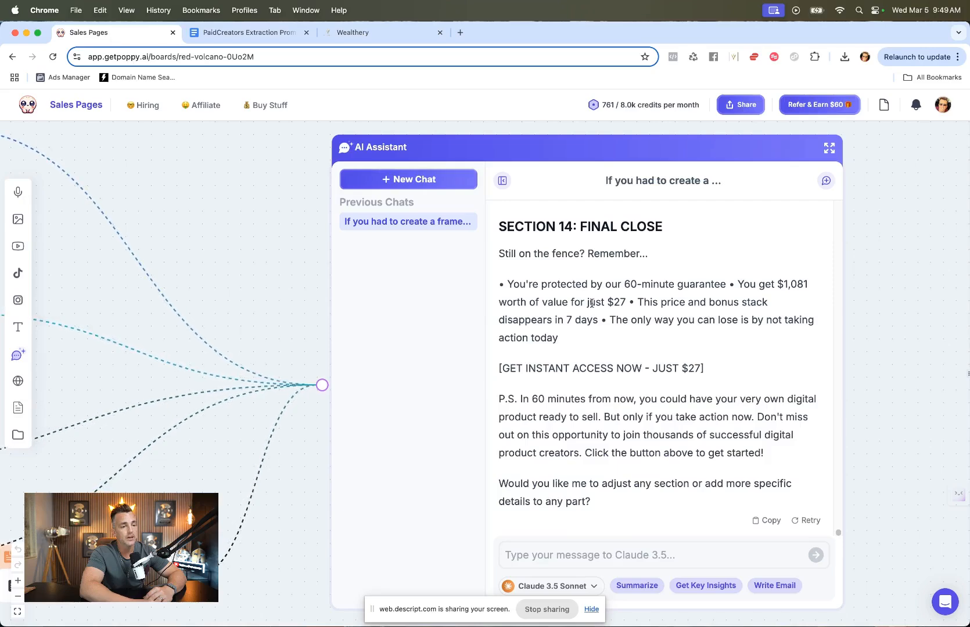
{"action": "scroll", "coordinate": [591, 303], "scroll_direction": "up", "scroll_amount": 20}
{"action": "scroll", "coordinate": [591, 304], "scroll_direction": "down", "scroll_amount": 5}
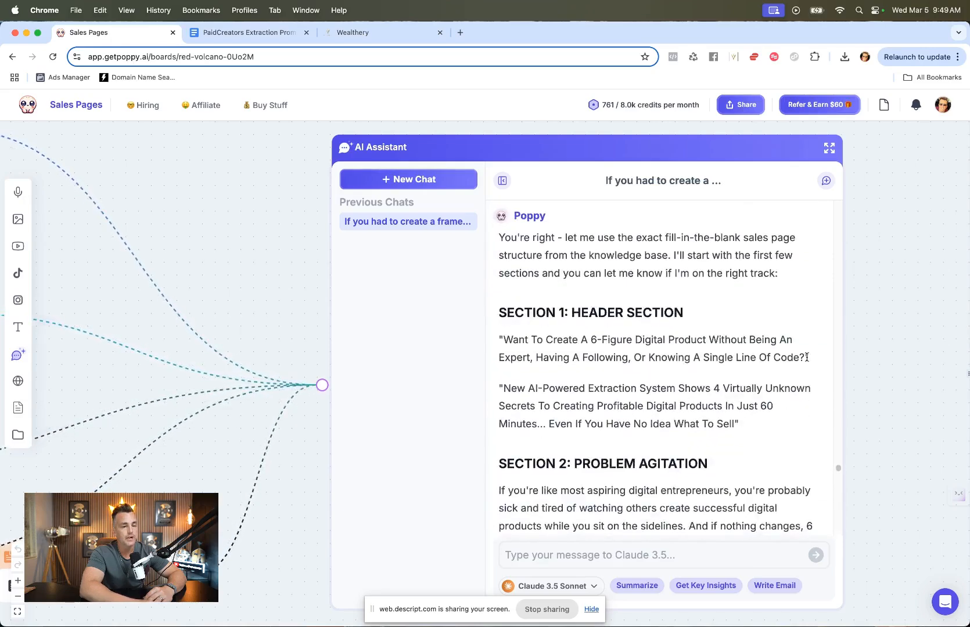
{"action": "left_click_drag", "start_coordinate": [808, 357], "coordinate": [505, 340]}
{"action": "key", "text": "super+c"}
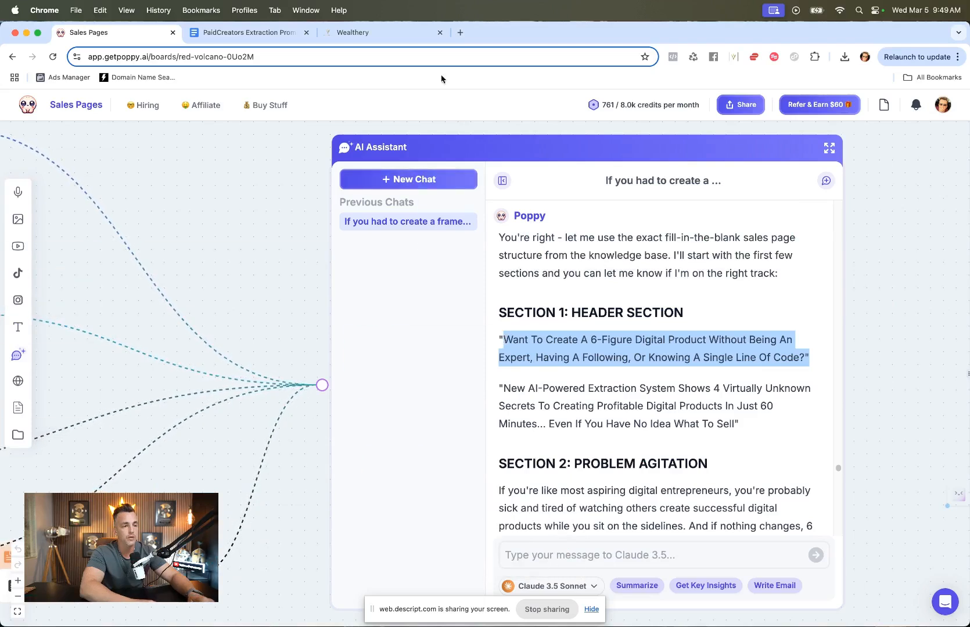
{"action": "left_click", "coordinate": [378, 32]}
{"action": "triple_click", "coordinate": [450, 267]}
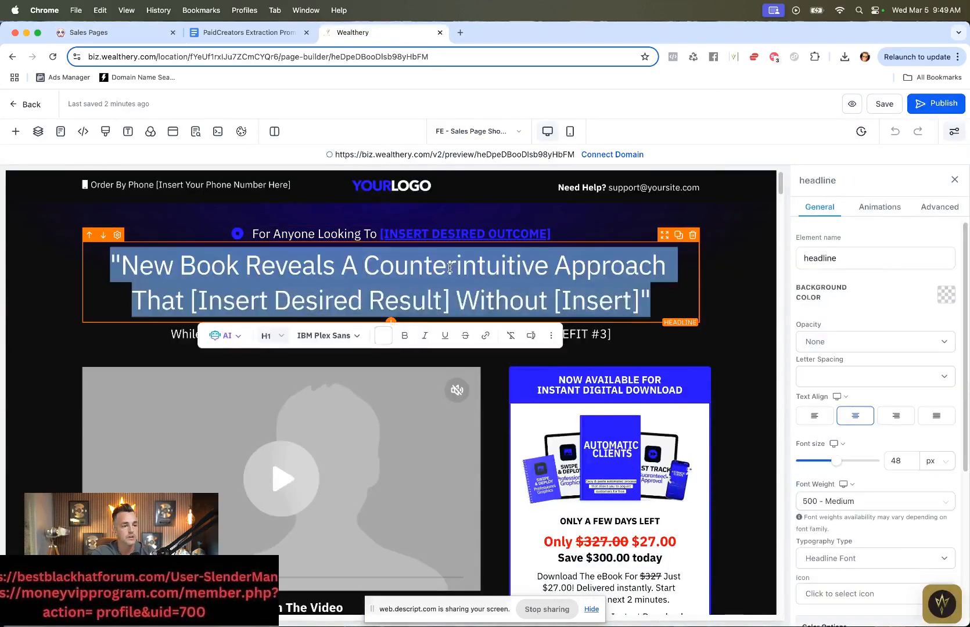
{"action": "key", "text": "super+v"}
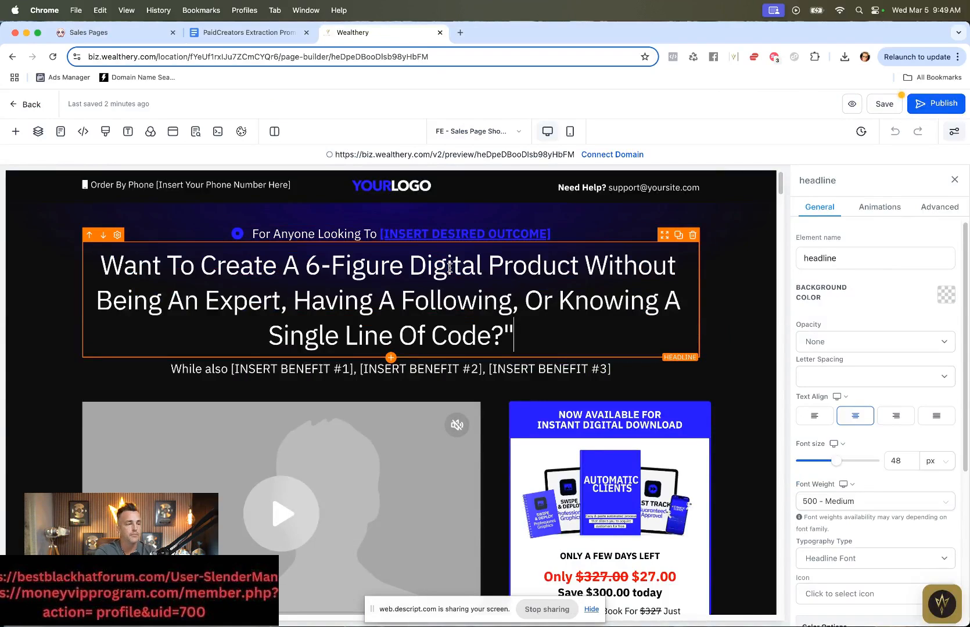
{"action": "left_click", "coordinate": [99, 265]}
{"action": "type", "text": "\""}
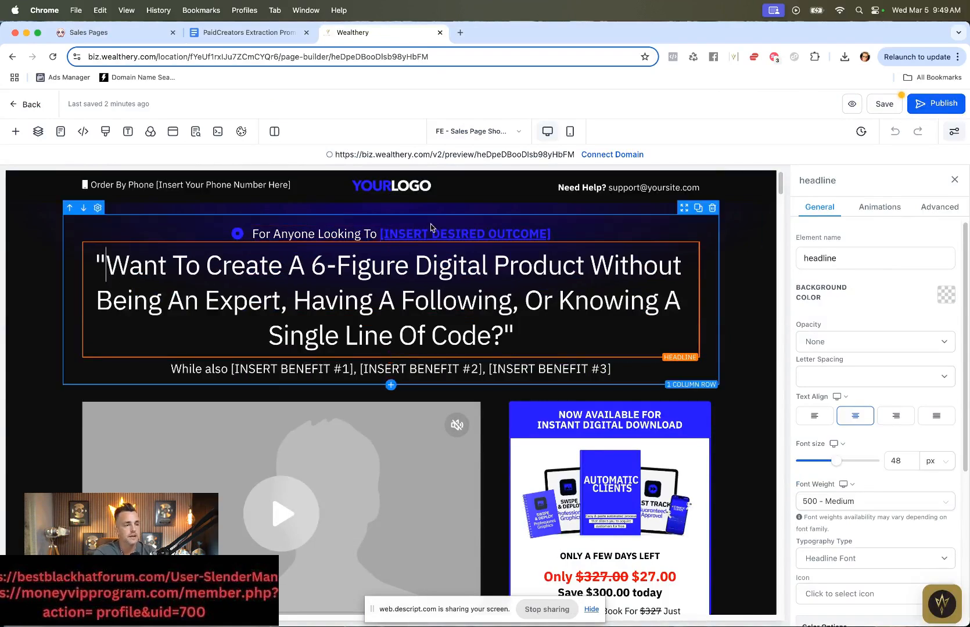
Step: Replace the [INSERT DESIRED OUTCOME] placeholder in the pre-headline with "Build An Online Business"
{"action": "left_click_drag", "start_coordinate": [553, 234], "coordinate": [380, 232]}
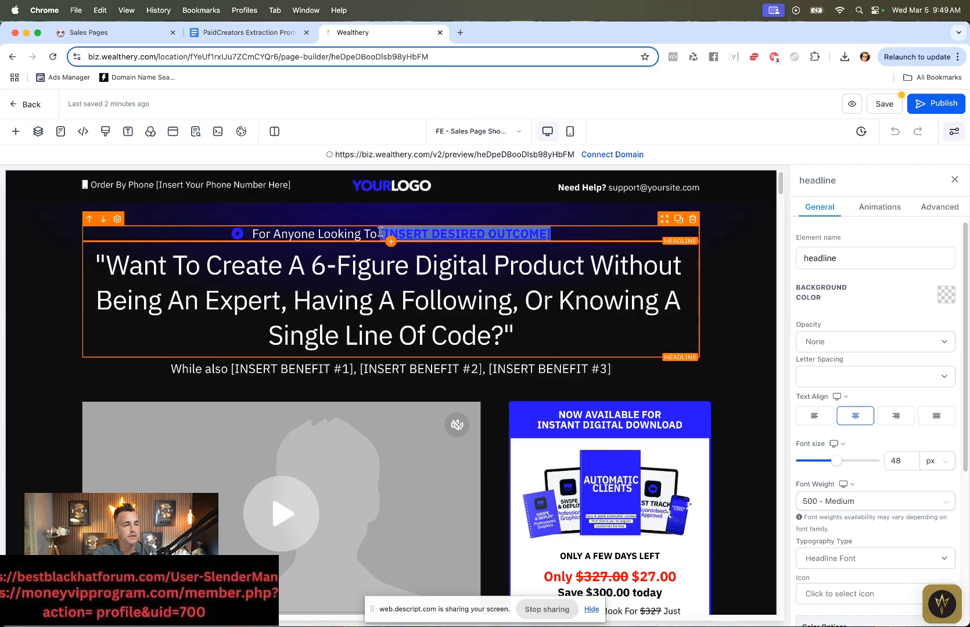
{"action": "type", "text": "Build"}
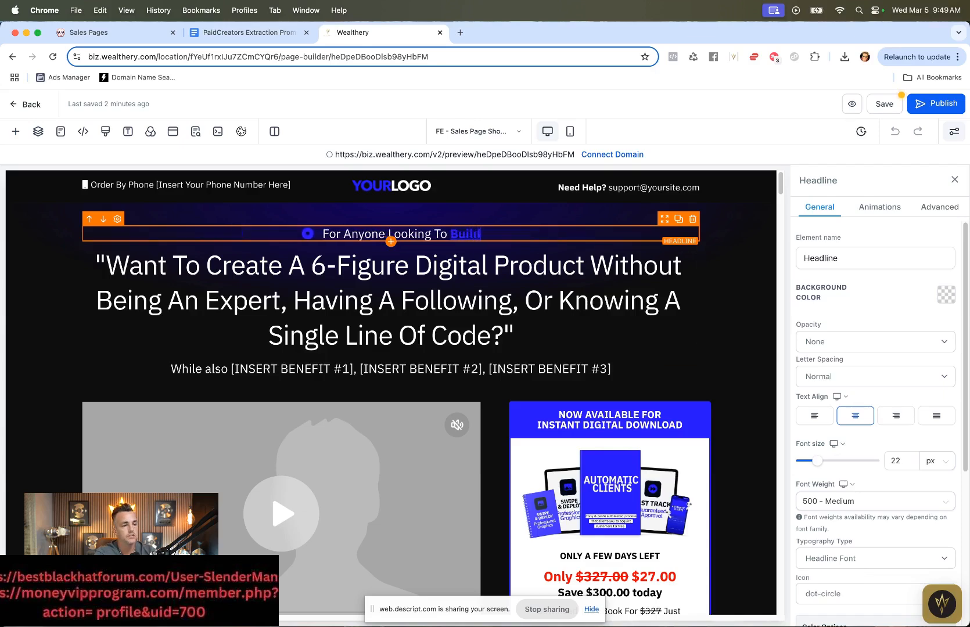
{"action": "type", "text": " An ONline Bu"}
{"action": "key", "text": "BackSpace"}
{"action": "key", "text": "BackSpace"}
{"action": "key", "text": "BackSpace"}
{"action": "key", "text": "BackSpace"}
{"action": "key", "text": "BackSpace"}
{"action": "key", "text": "BackSpace"}
{"action": "key", "text": "BackSpace"}
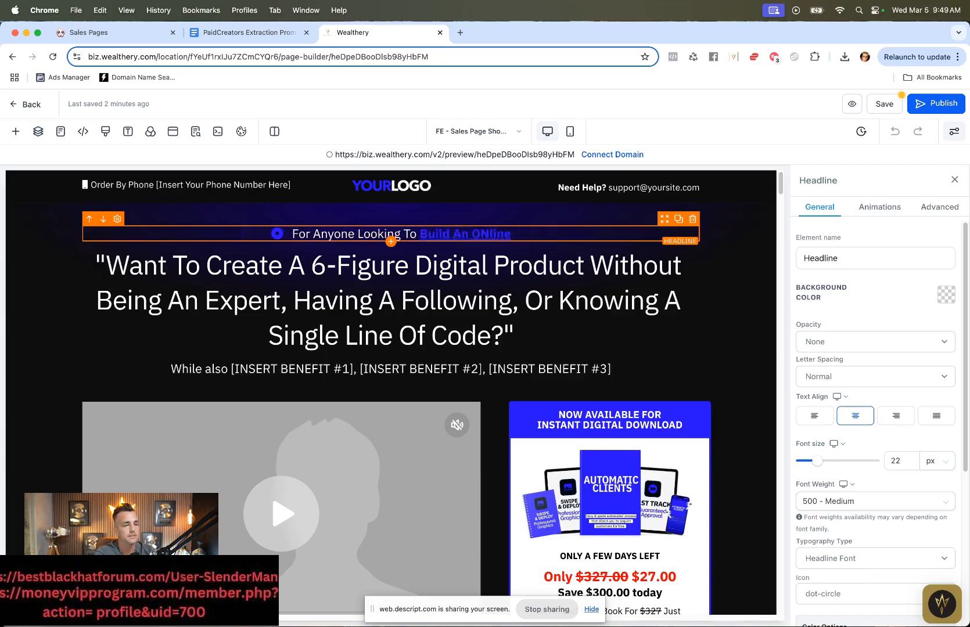
{"action": "key", "text": "BackSpace"}
{"action": "type", "text": "nline Business"}
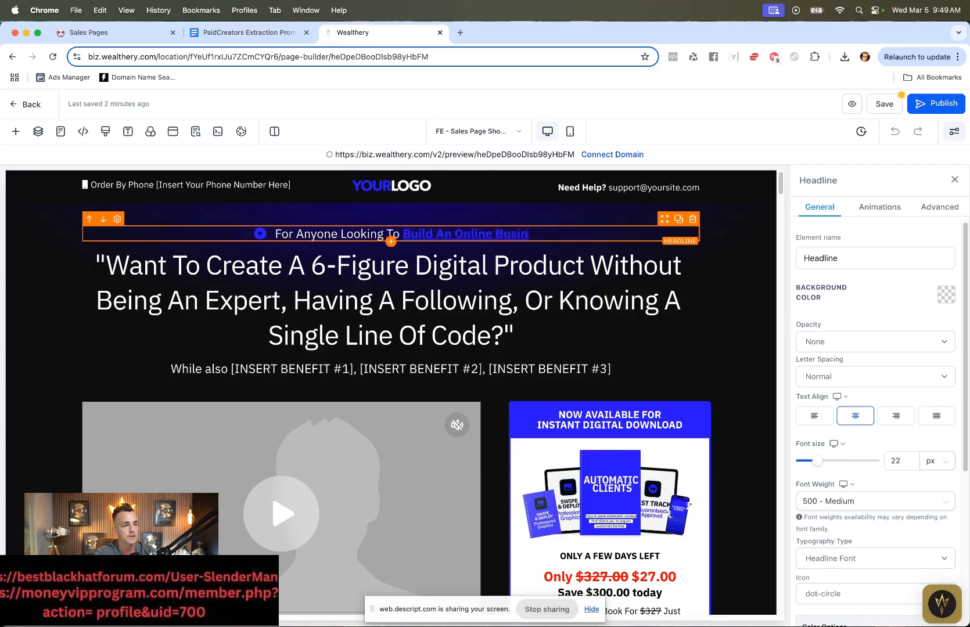
Step: Replace the header logo image with Paid-Creators-Logo.png, found by searching media storage for "logo"
{"action": "left_click", "coordinate": [385, 185]}
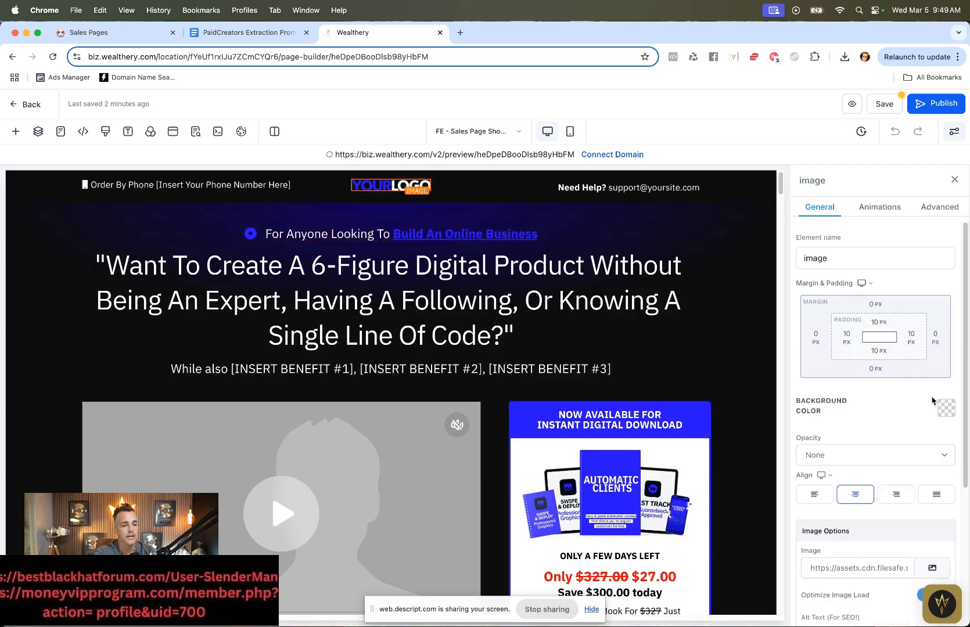
{"action": "scroll", "coordinate": [917, 437], "scroll_direction": "down", "scroll_amount": 1}
{"action": "left_click", "coordinate": [932, 543]}
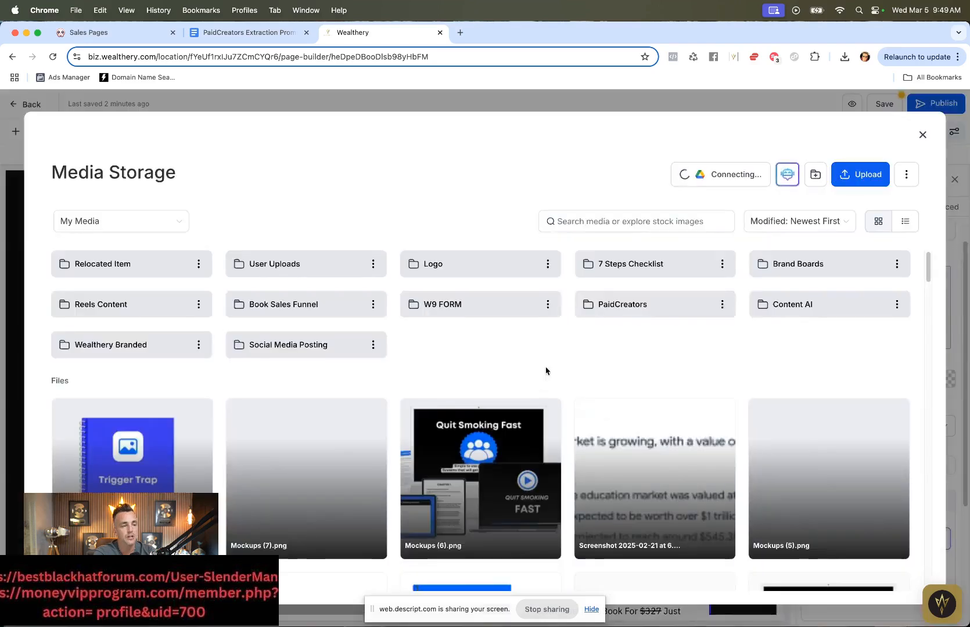
{"action": "left_click", "coordinate": [606, 224]}
{"action": "type", "text": "[pai"}
{"action": "key", "text": "BackSpace"}
{"action": "key", "text": "BackSpace"}
{"action": "key", "text": "BackSpace"}
{"action": "key", "text": "BackSpace"}
{"action": "type", "text": "logo"}
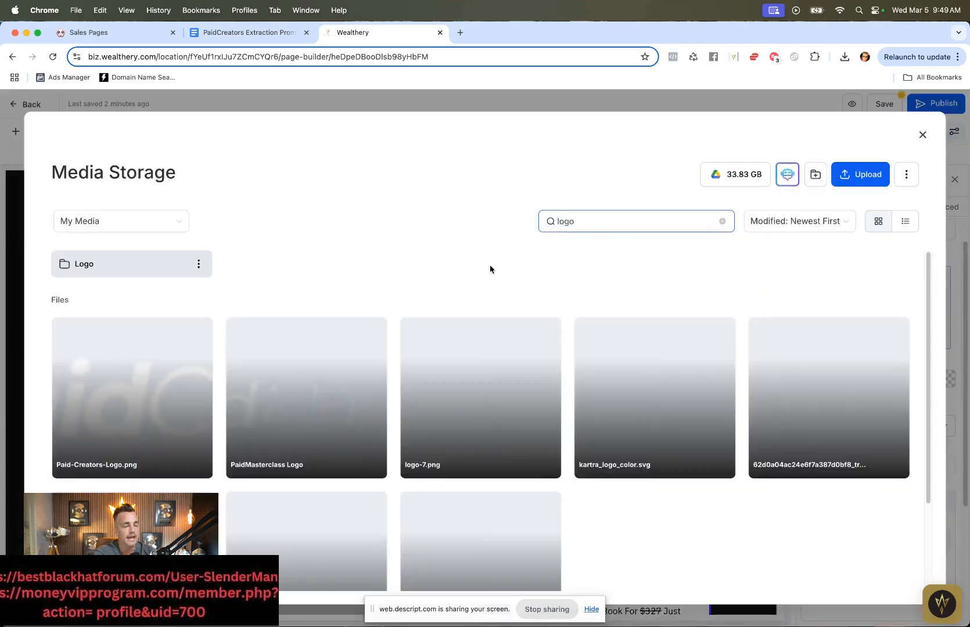
{"action": "left_click", "coordinate": [137, 412]}
{"action": "double_click", "coordinate": [136, 412]}
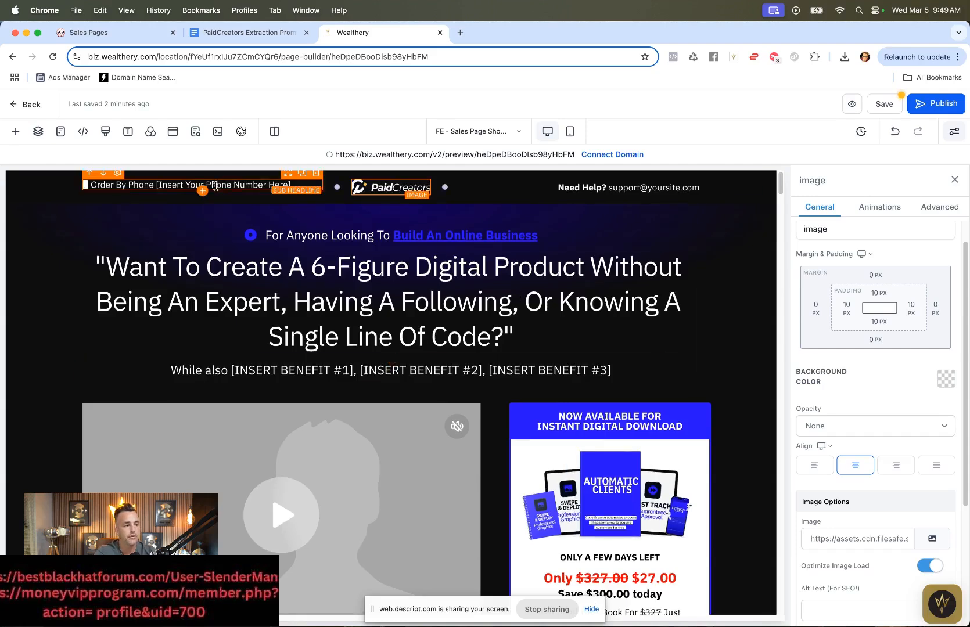
Step: Copy the AI's second header line and paste it over the "While also [INSERT BENEFIT...]" subheadline
{"action": "scroll", "coordinate": [281, 207], "scroll_direction": "down", "scroll_amount": 1}
{"action": "left_click", "coordinate": [354, 325]}
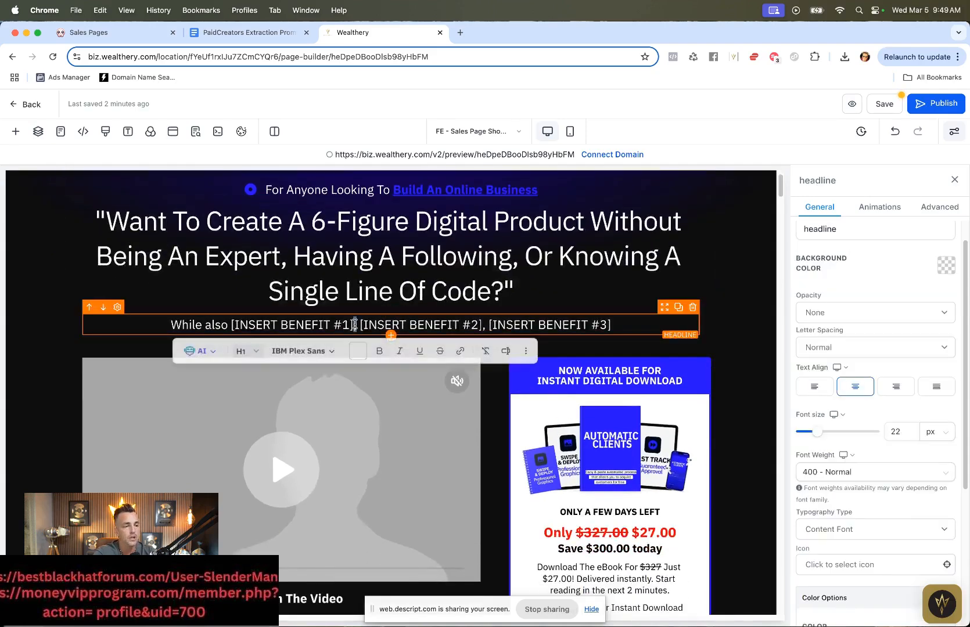
{"action": "left_click", "coordinate": [217, 32]}
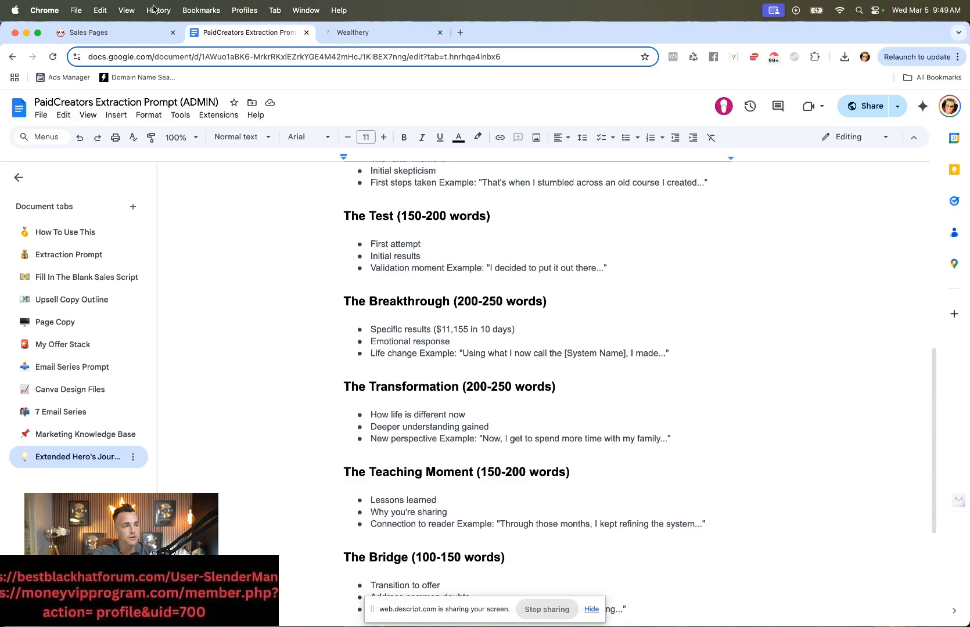
{"action": "left_click", "coordinate": [122, 37]}
{"action": "left_click_drag", "start_coordinate": [207, 35], "coordinate": [406, 45]}
{"action": "left_click", "coordinate": [139, 32]}
{"action": "left_click_drag", "start_coordinate": [734, 424], "coordinate": [503, 388]}
{"action": "key", "text": "super+c"}
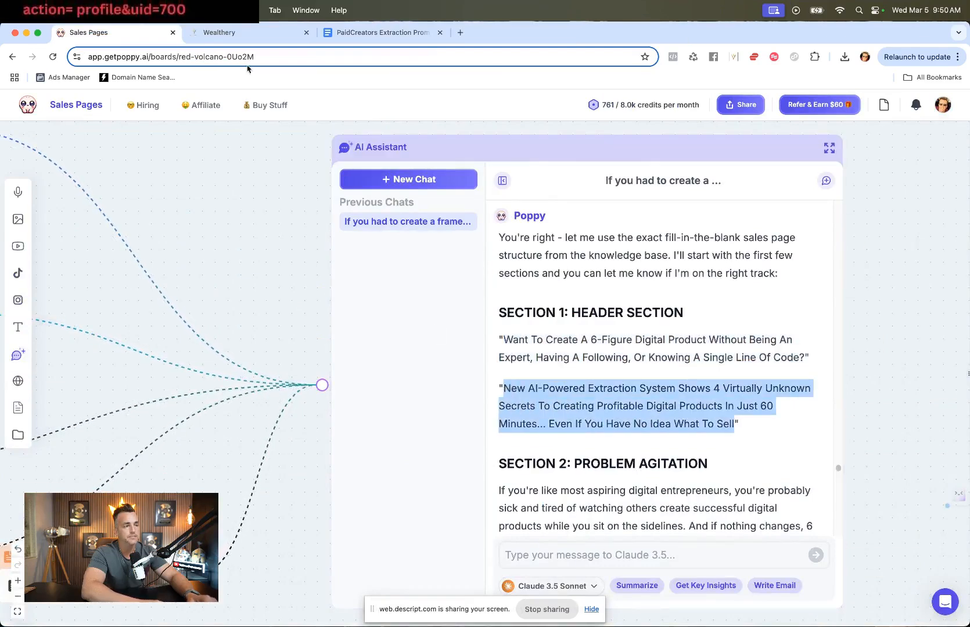
{"action": "left_click", "coordinate": [219, 32]}
{"action": "triple_click", "coordinate": [451, 327]}
{"action": "key", "text": "super+v"}
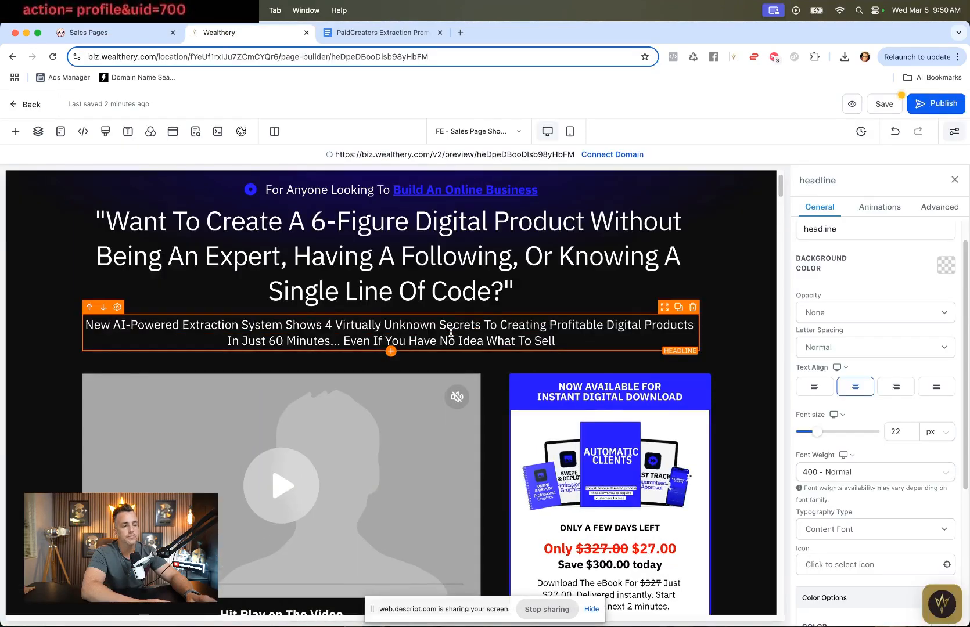
{"action": "left_click", "coordinate": [736, 407]}
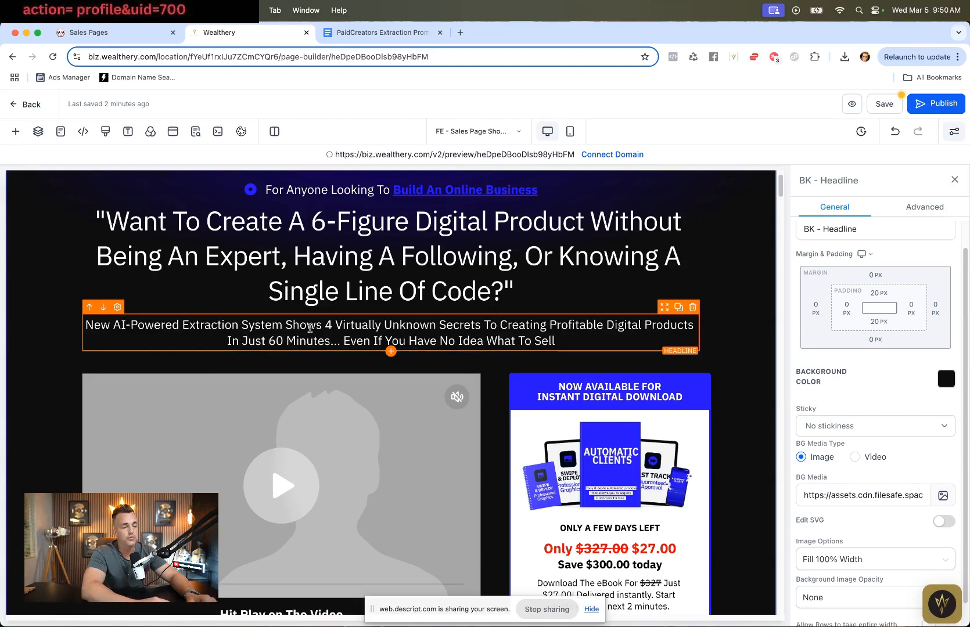
{"action": "double_click", "coordinate": [310, 329]}
{"action": "key", "text": "super+c"}
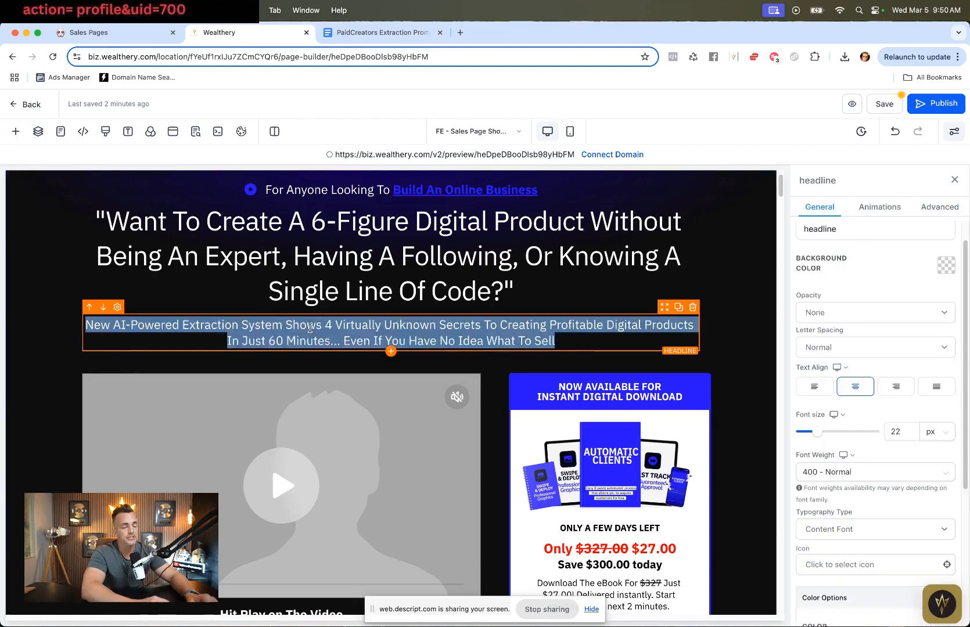
{"action": "triple_click", "coordinate": [374, 216]}
{"action": "key", "text": "super+v"}
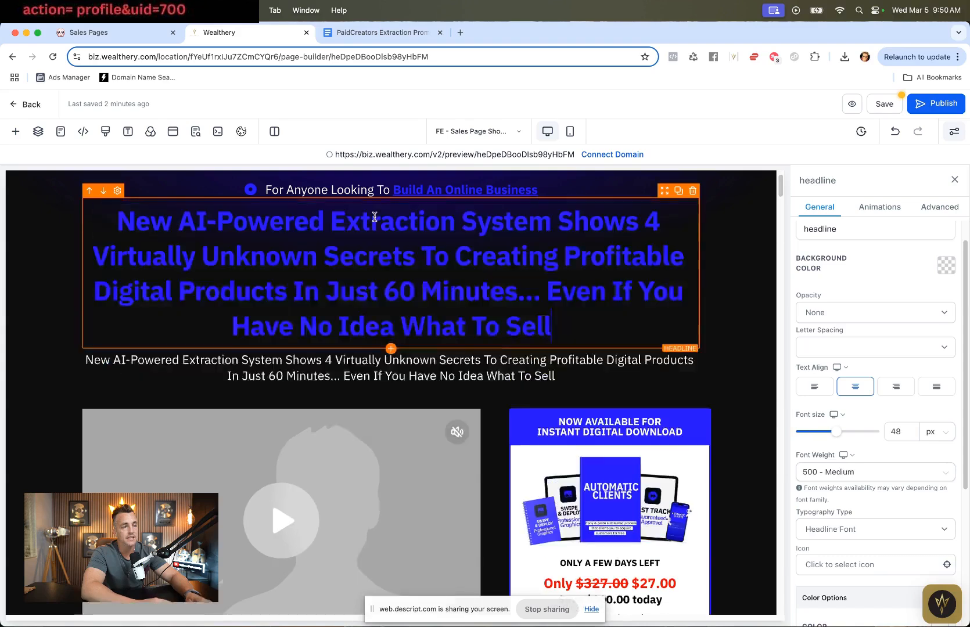
{"action": "key", "text": "super+z"}
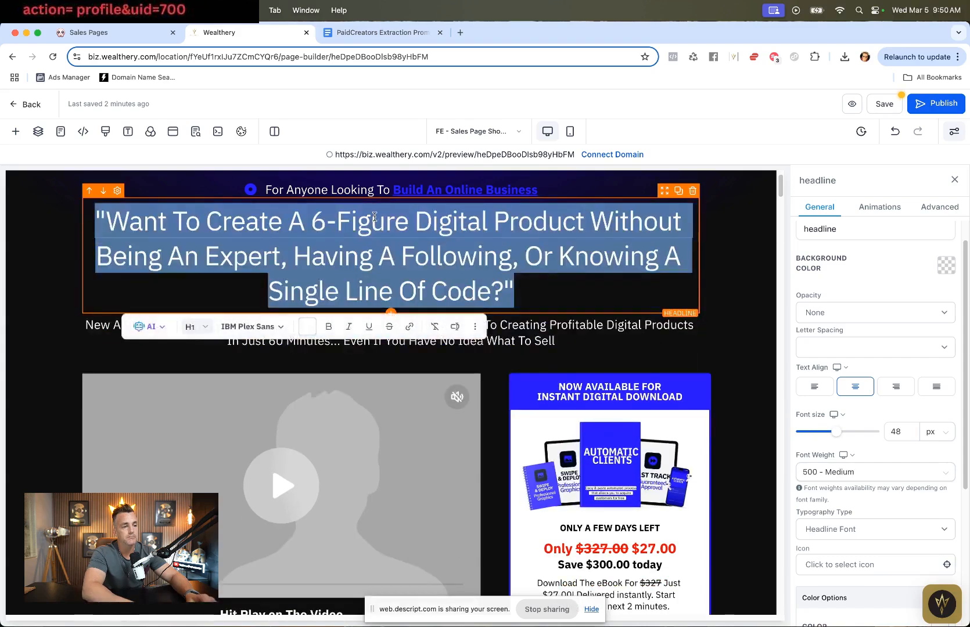
Step: Copy the subheadline text and paste it over the main headline
{"action": "left_click", "coordinate": [443, 231]}
{"action": "double_click", "coordinate": [506, 331]}
{"action": "key", "text": "super+c"}
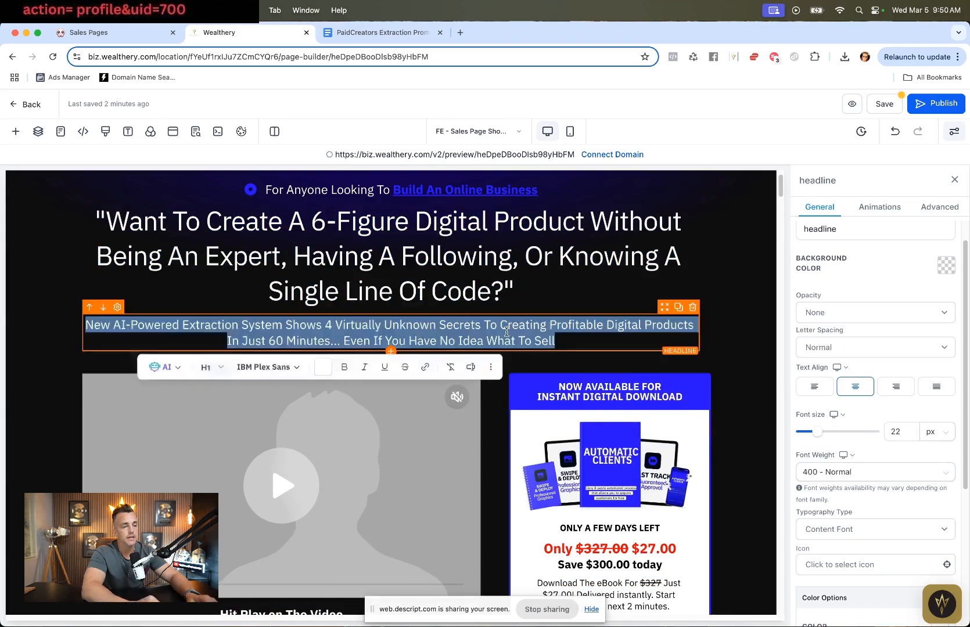
{"action": "triple_click", "coordinate": [444, 245]}
{"action": "key", "text": "super+v"}
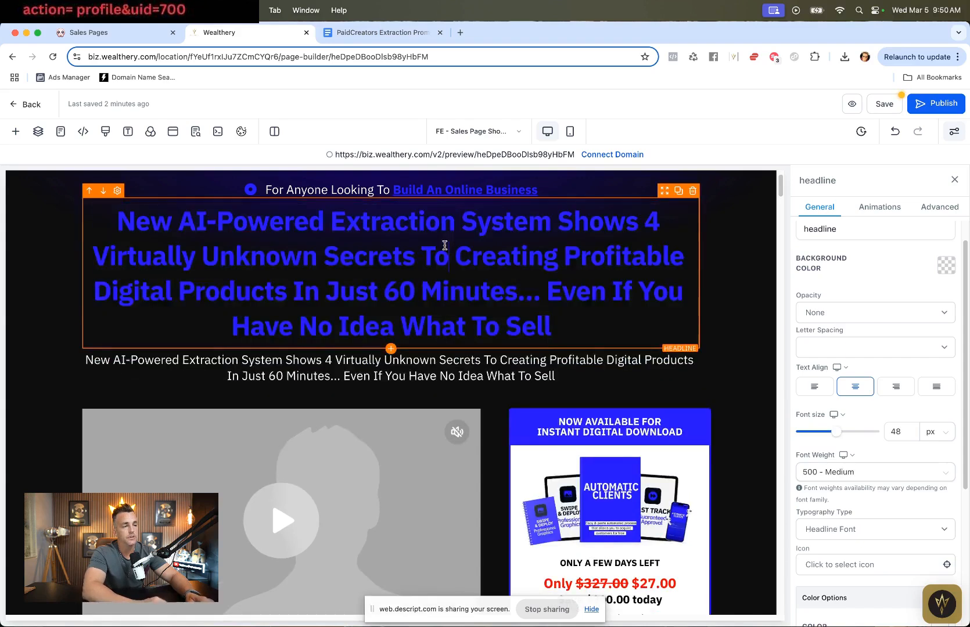
Step: Set the main headline's font to Roboto and wrap the headline in quotation marks
{"action": "left_click", "coordinate": [310, 363]}
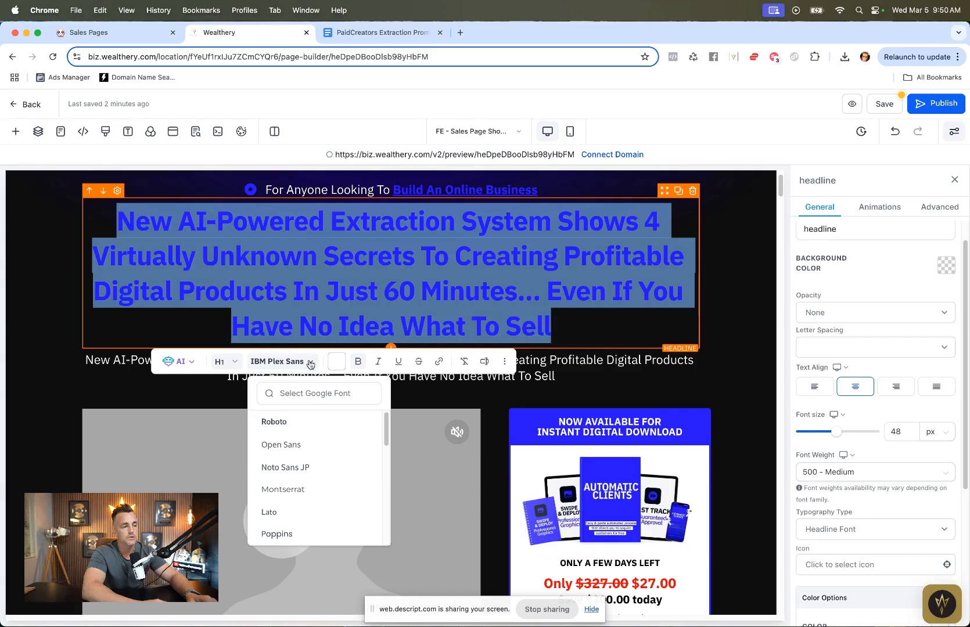
{"action": "left_click", "coordinate": [310, 431]}
{"action": "left_click", "coordinate": [391, 282]}
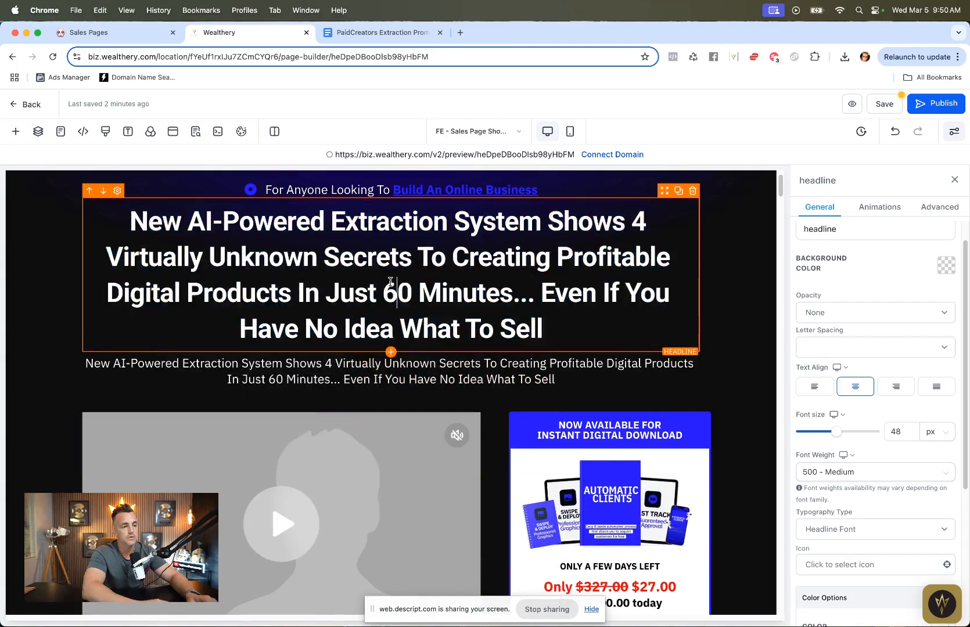
{"action": "left_click", "coordinate": [591, 321]}
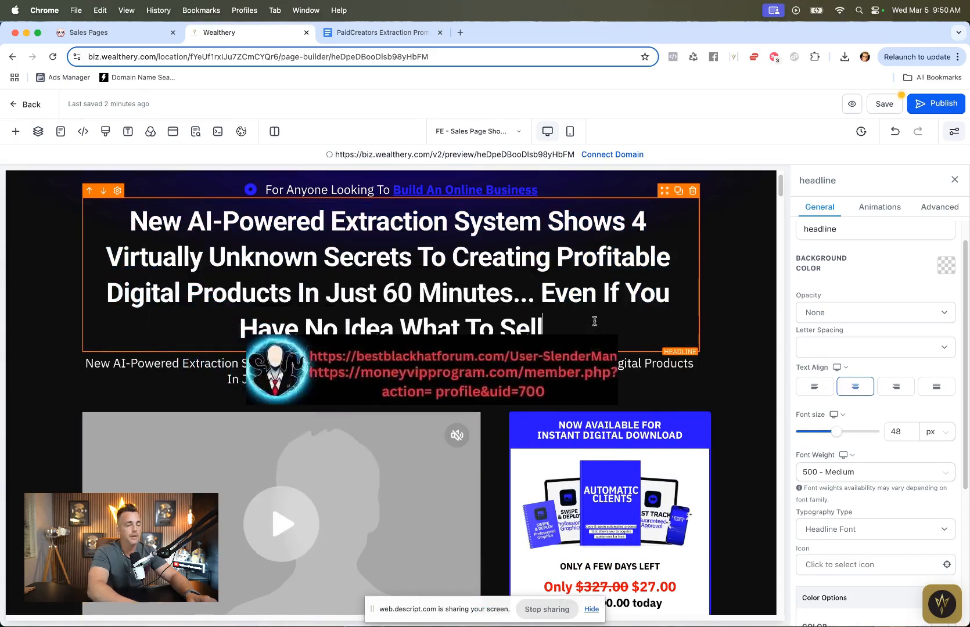
{"action": "type", "text": "\""}
{"action": "left_click", "coordinate": [129, 221]}
{"action": "type", "text": "\""}
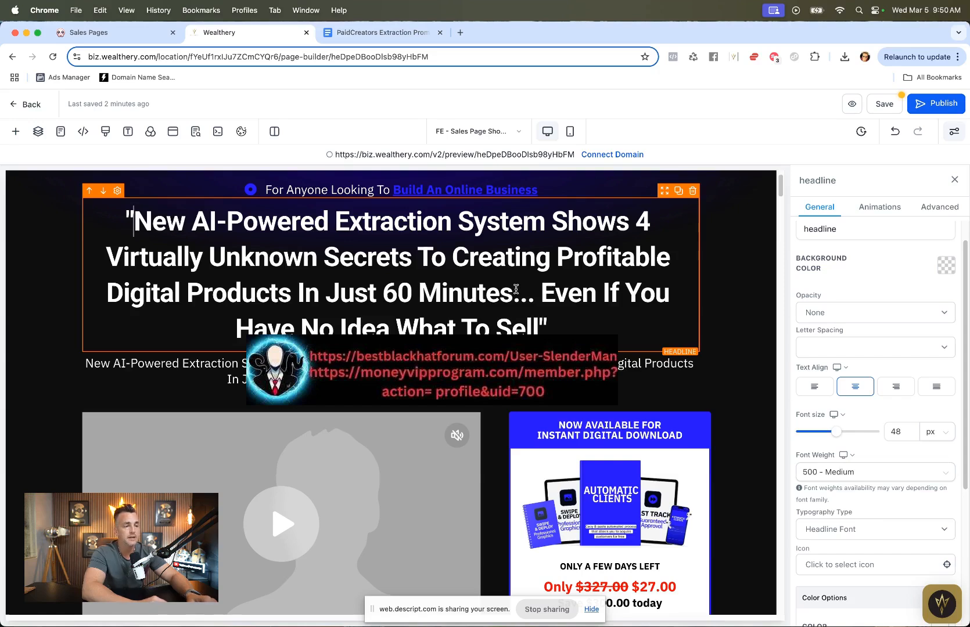
Step: Delete the duplicated headline text from the subheadline beneath the main headline
{"action": "triple_click", "coordinate": [501, 377]}
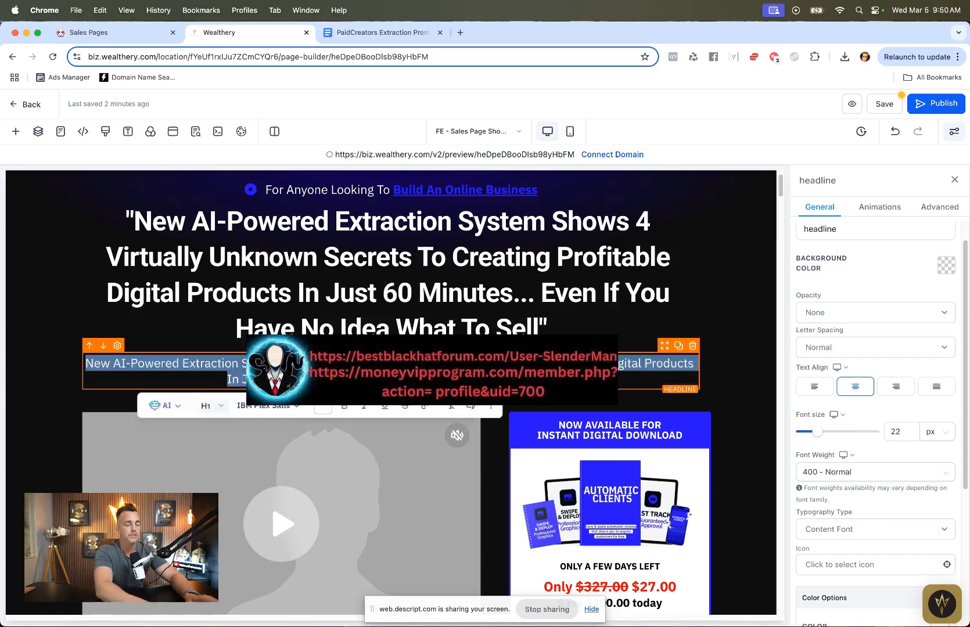
{"action": "key", "text": "BackSpace"}
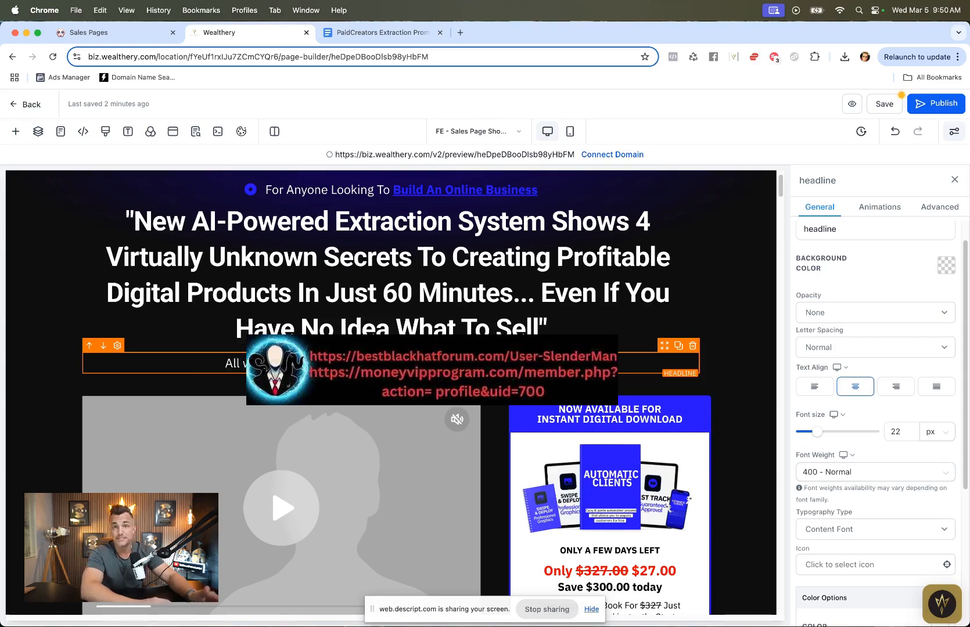
Step: Copy the AI Assistant's Section 2 Problem Agitation copy, from "If you're like most..." to "...where to start."
{"action": "scroll", "coordinate": [312, 246], "scroll_direction": "down", "scroll_amount": 4}
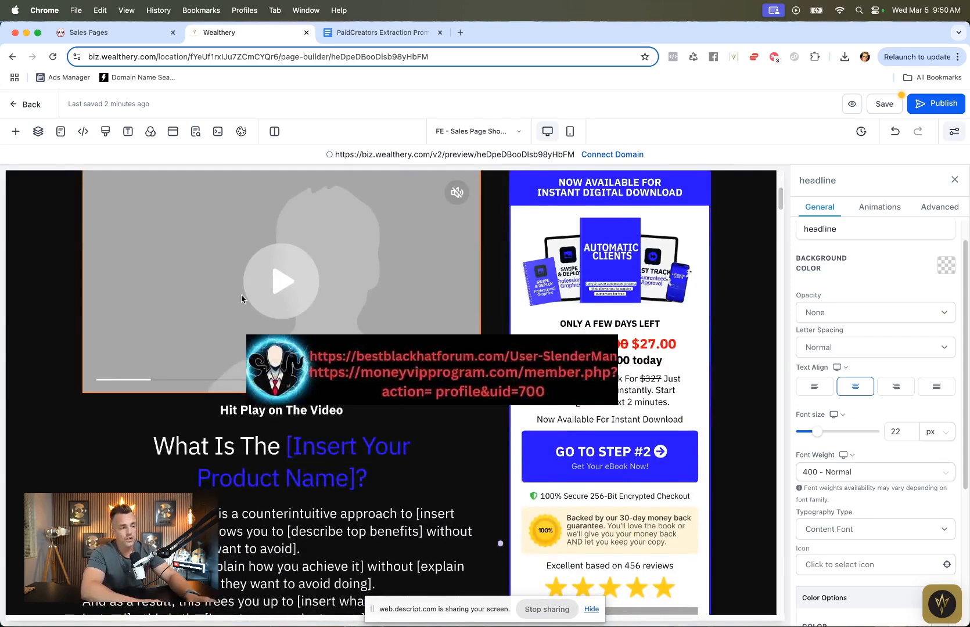
{"action": "scroll", "coordinate": [272, 238], "scroll_direction": "down", "scroll_amount": 3}
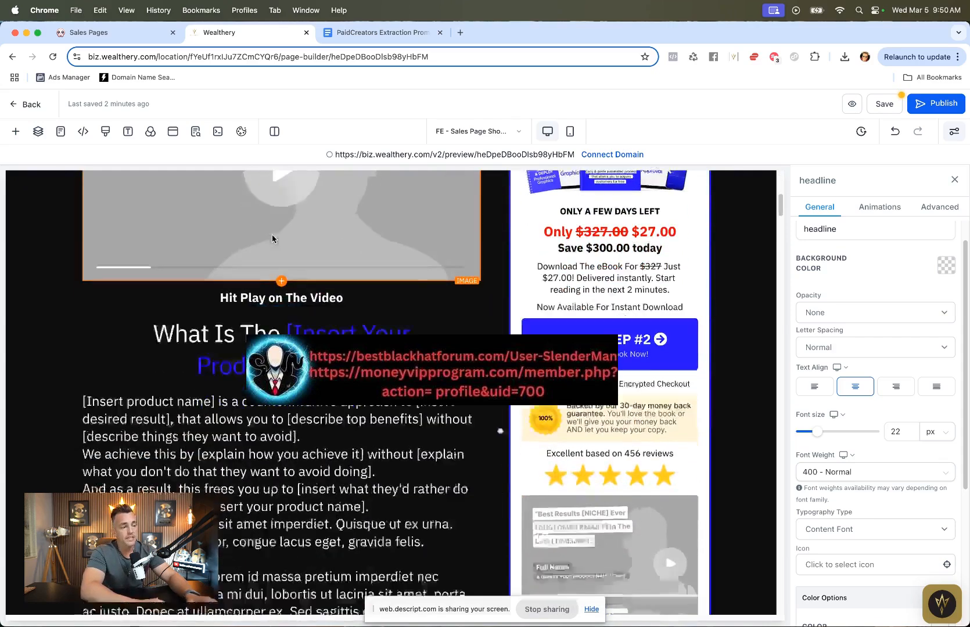
{"action": "scroll", "coordinate": [297, 409], "scroll_direction": "up", "scroll_amount": 1}
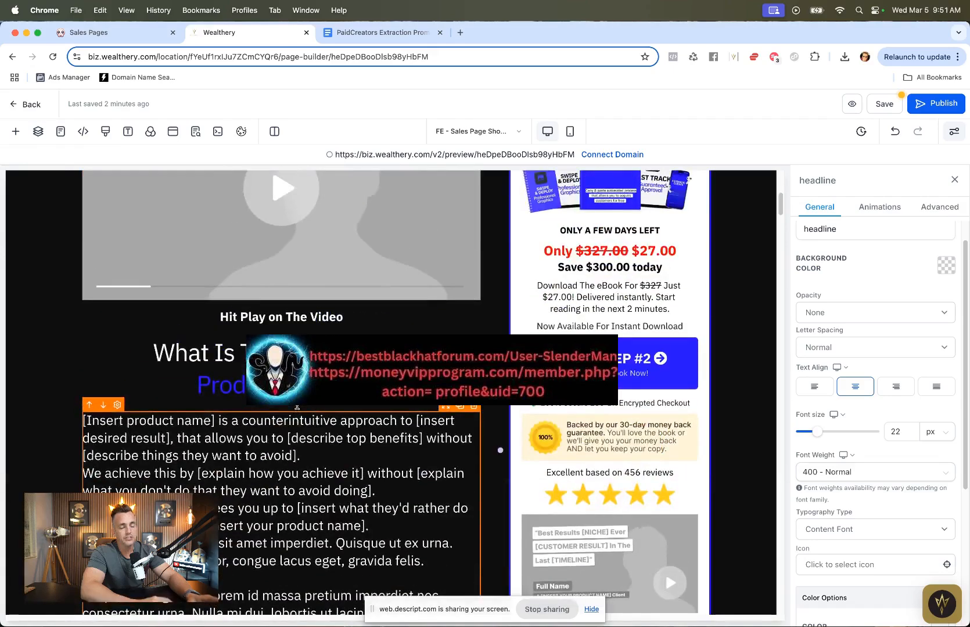
{"action": "scroll", "coordinate": [296, 407], "scroll_direction": "up", "scroll_amount": 6}
{"action": "scroll", "coordinate": [297, 407], "scroll_direction": "down", "scroll_amount": 8}
{"action": "scroll", "coordinate": [241, 233], "scroll_direction": "down", "scroll_amount": 10}
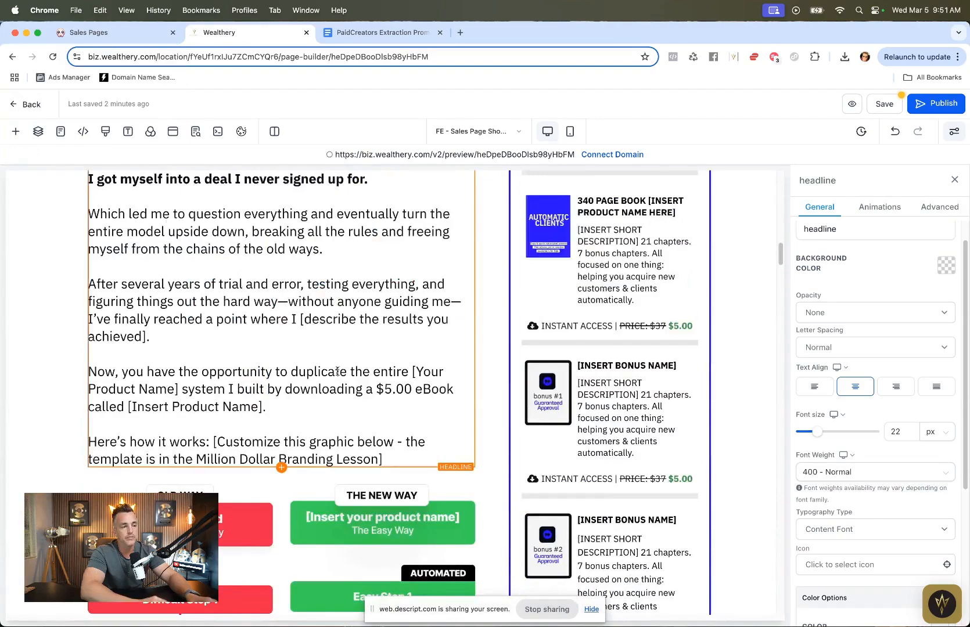
{"action": "scroll", "coordinate": [241, 233], "scroll_direction": "up", "scroll_amount": 15}
{"action": "left_click", "coordinate": [372, 33]}
{"action": "left_click", "coordinate": [116, 32]}
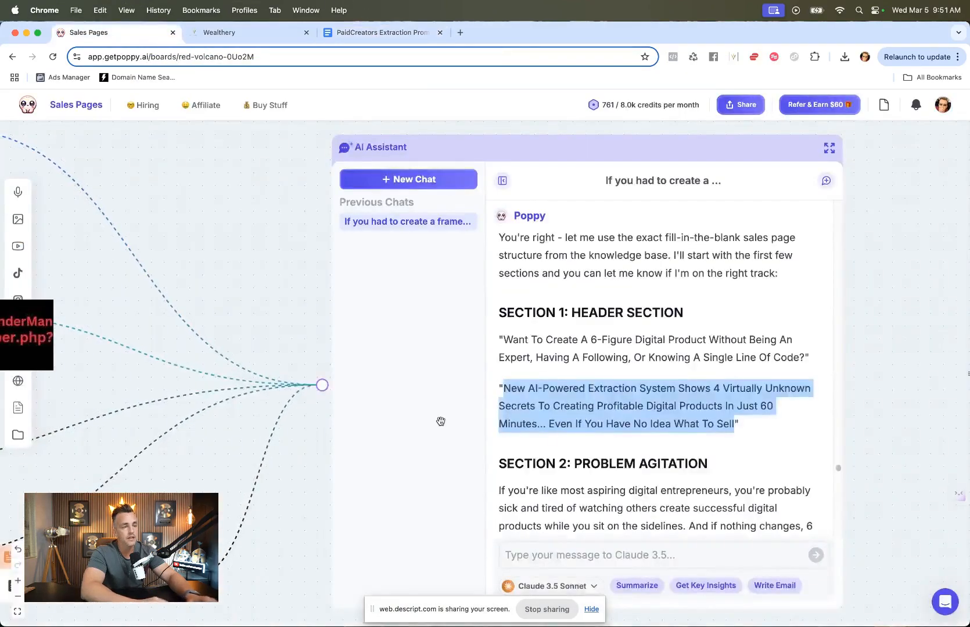
{"action": "scroll", "coordinate": [500, 431], "scroll_direction": "down", "scroll_amount": 5}
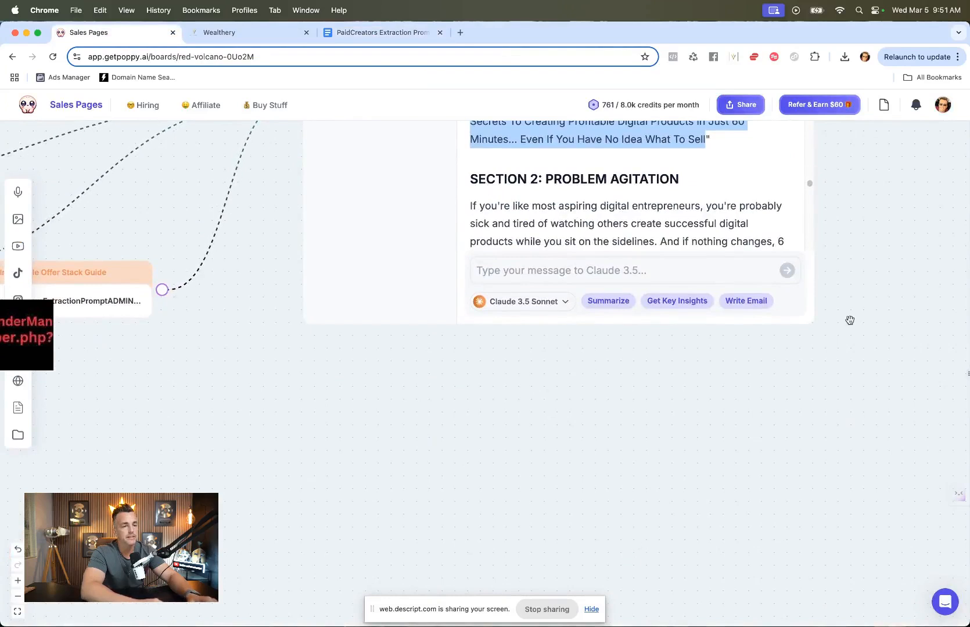
{"action": "scroll", "coordinate": [851, 321], "scroll_direction": "up", "scroll_amount": 6}
{"action": "scroll", "coordinate": [739, 389], "scroll_direction": "down", "scroll_amount": 4}
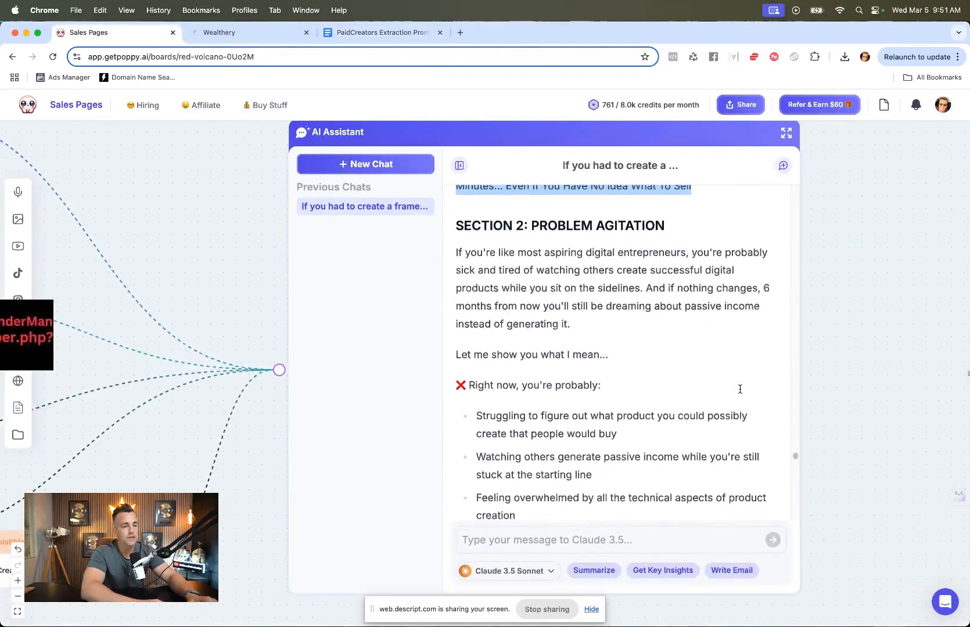
{"action": "left_click_drag", "start_coordinate": [458, 249], "coordinate": [748, 385]}
{"action": "scroll", "coordinate": [525, 306], "scroll_direction": "down", "scroll_amount": 4}
{"action": "scroll", "coordinate": [526, 306], "scroll_direction": "down", "scroll_amount": 2}
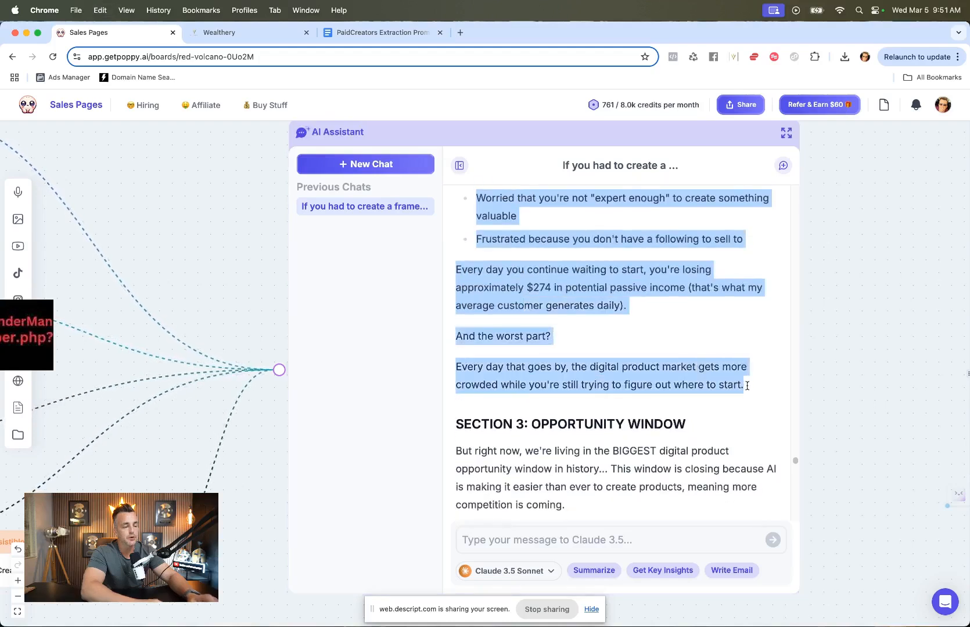
Step: Paste the copied text over the placeholder body paragraph under the "What Is The [Insert Your Product Name]?" heading
{"action": "left_click", "coordinate": [219, 32]}
{"action": "scroll", "coordinate": [286, 361], "scroll_direction": "down", "scroll_amount": 4}
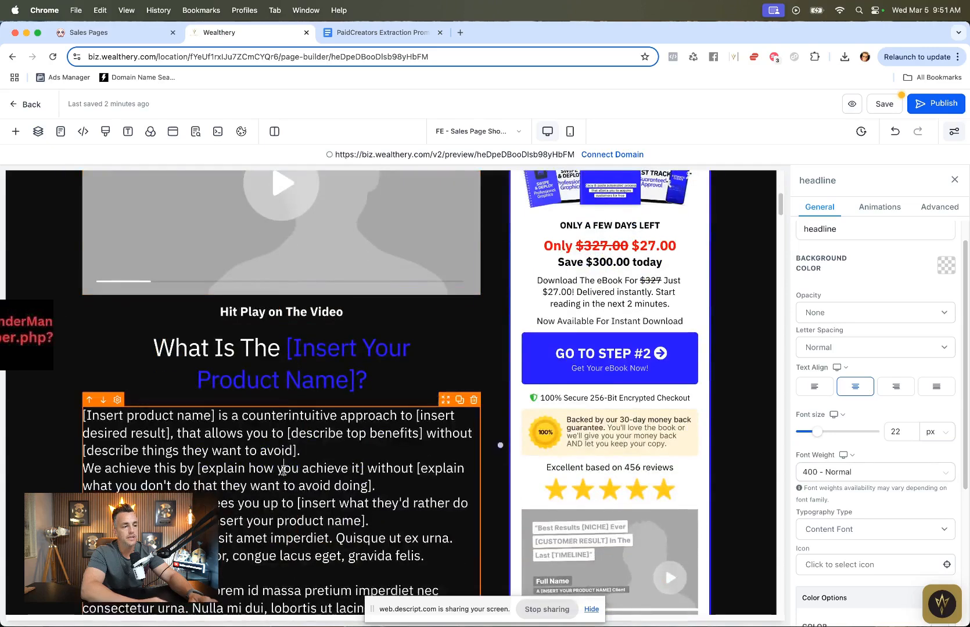
{"action": "triple_click", "coordinate": [283, 471]}
{"action": "key", "text": "super+a"}
{"action": "key", "text": "super+v"}
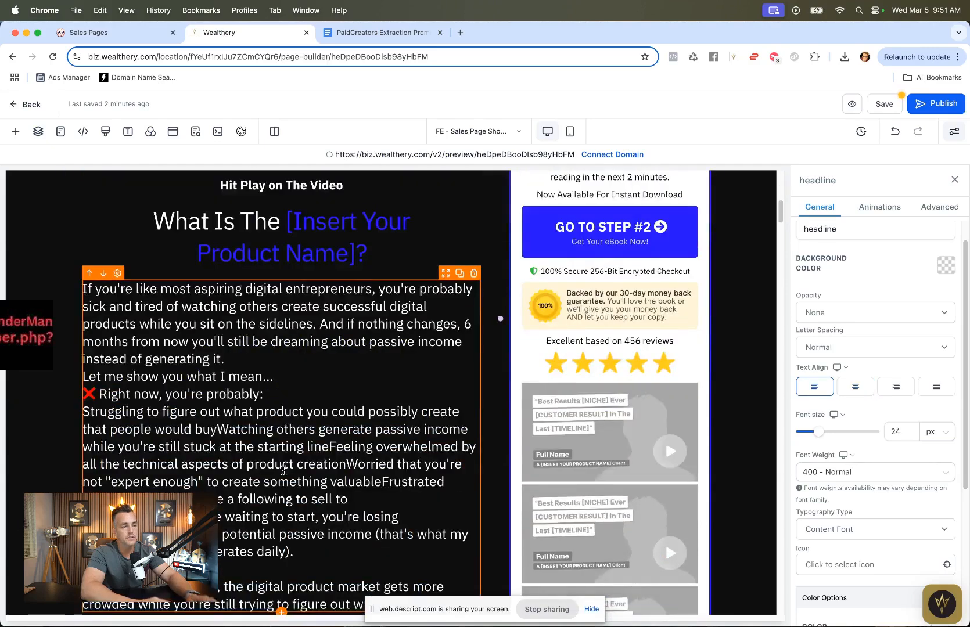
Step: Replace "[Insert Your Product Name]" in the "What Is The" heading with Product Extraction Prompt
{"action": "scroll", "coordinate": [320, 299], "scroll_direction": "up", "scroll_amount": 1}
{"action": "left_click", "coordinate": [320, 299]}
{"action": "triple_click", "coordinate": [325, 282]}
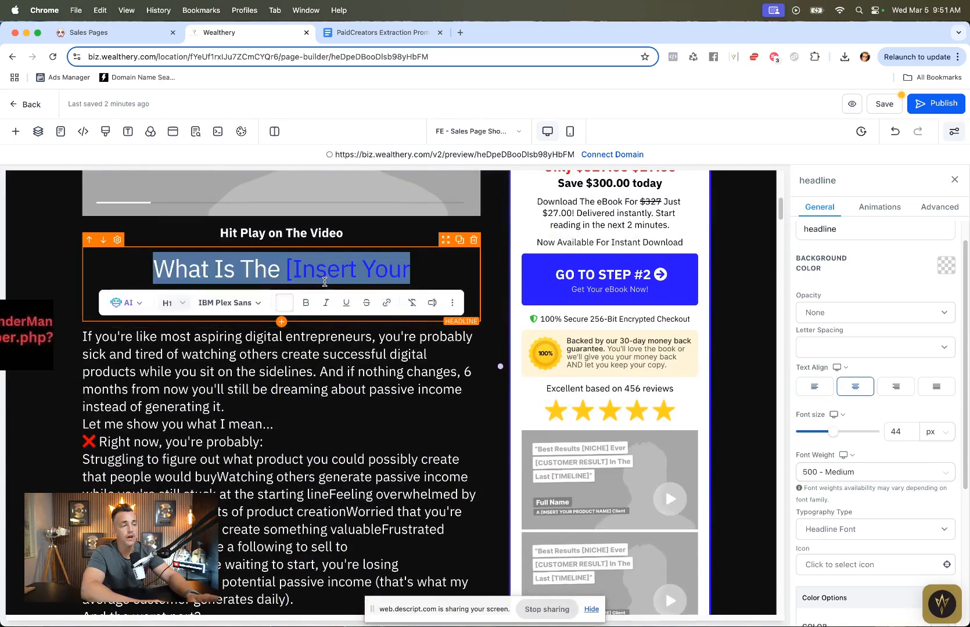
{"action": "left_click", "coordinate": [392, 279]}
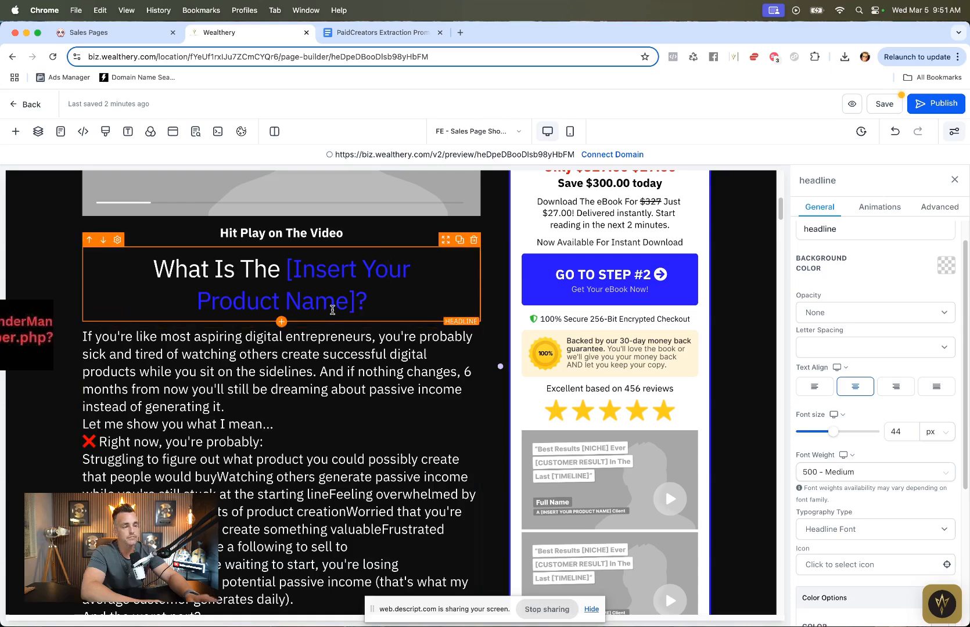
{"action": "left_click_drag", "start_coordinate": [357, 302], "coordinate": [288, 273]}
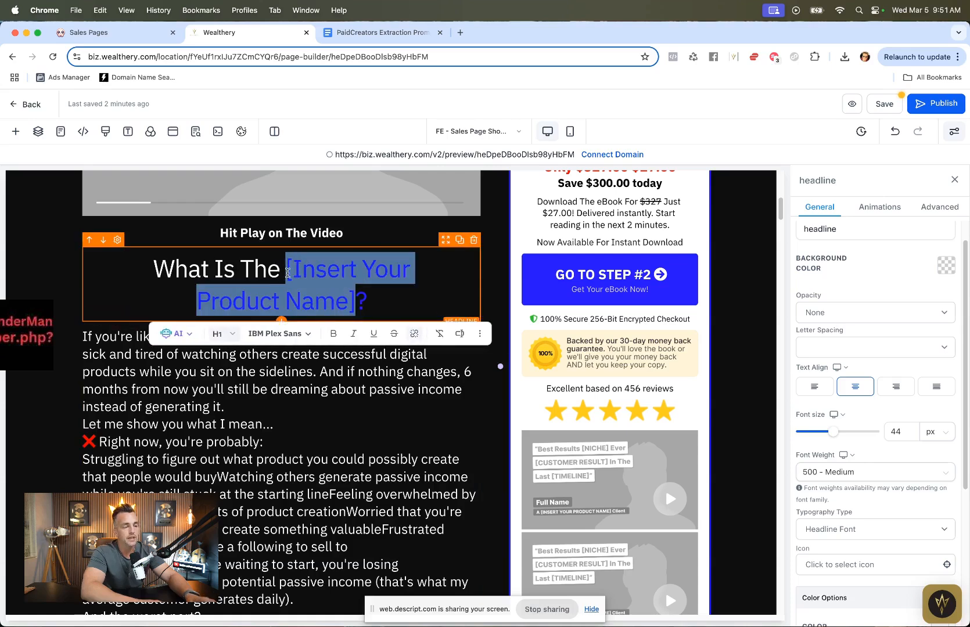
{"action": "type", "text": "Product"}
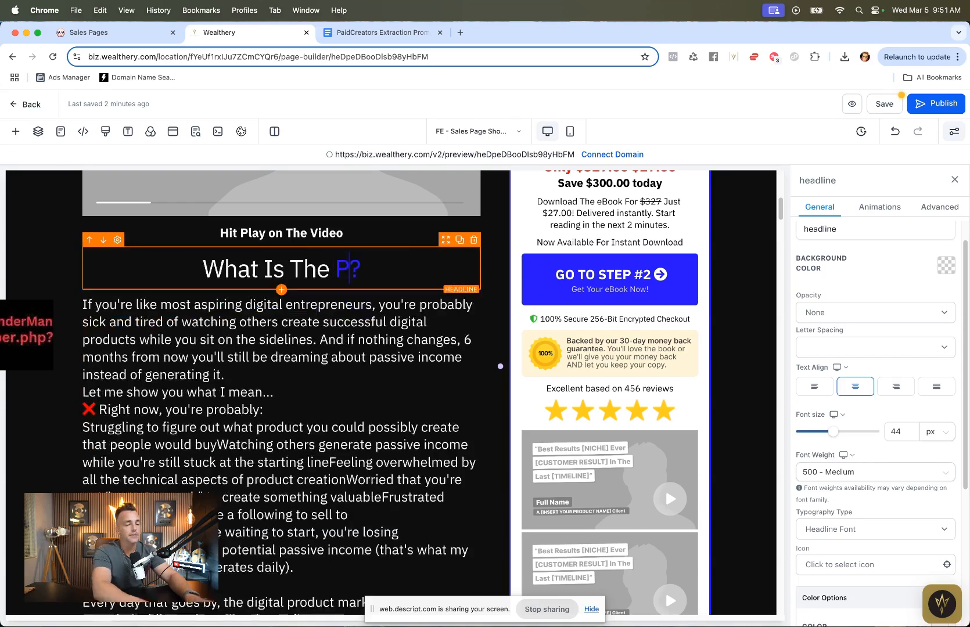
{"action": "type", "text": " Extraction Prompt"}
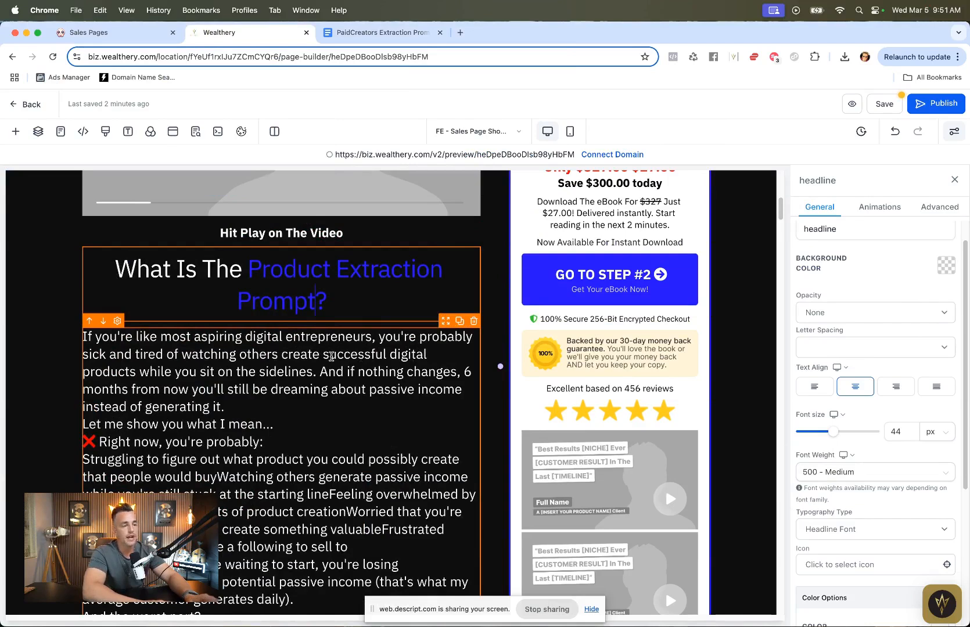
Step: Insert blank lines between the opening paragraphs of the pasted body copy
{"action": "left_click", "coordinate": [295, 412]}
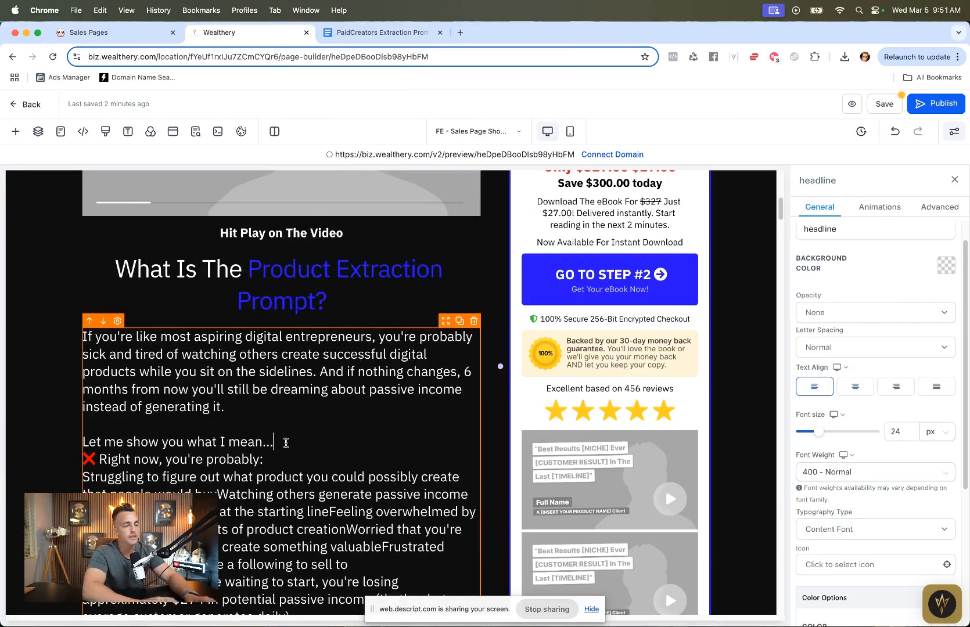
{"action": "key", "text": "Return"}
{"action": "key", "text": "Return"}
{"action": "scroll", "coordinate": [280, 482], "scroll_direction": "down", "scroll_amount": 3}
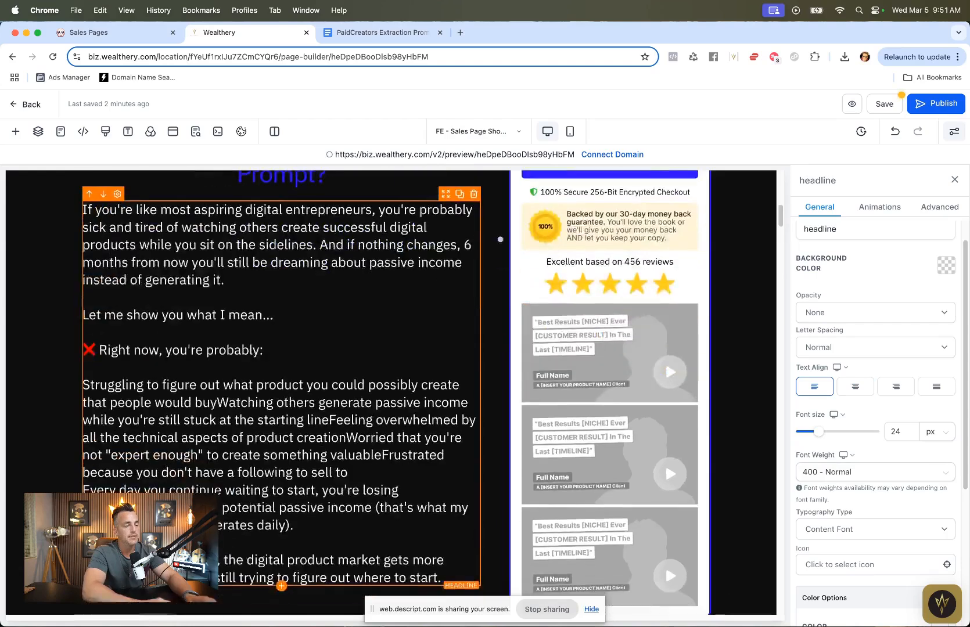
Step: Split the run-together pain points into separate lines, each starting with a dash
{"action": "left_click", "coordinate": [84, 385]}
{"action": "type", "text": "-"}
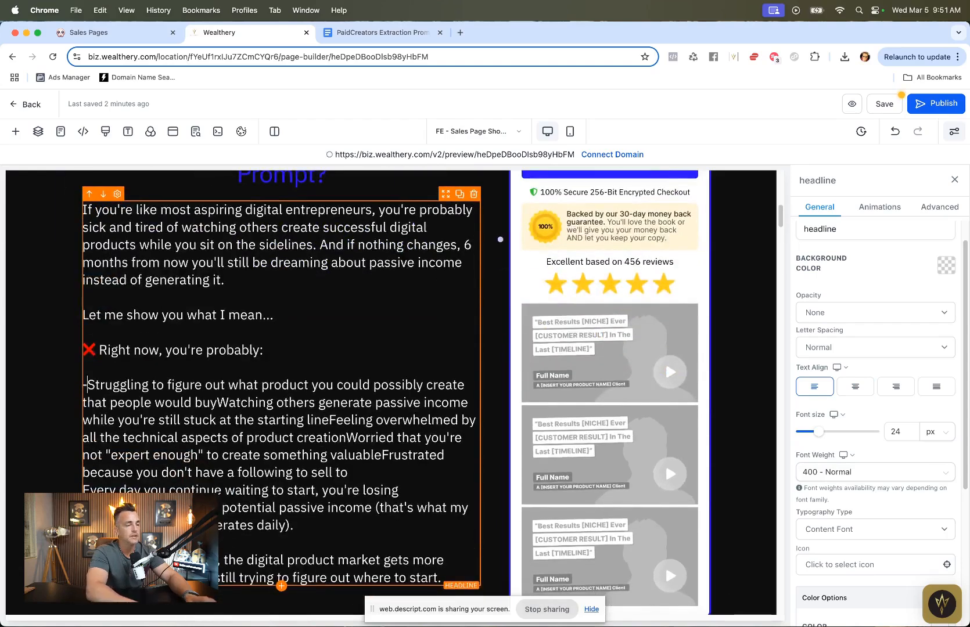
{"action": "left_click", "coordinate": [216, 402]}
{"action": "type", "text": "-"}
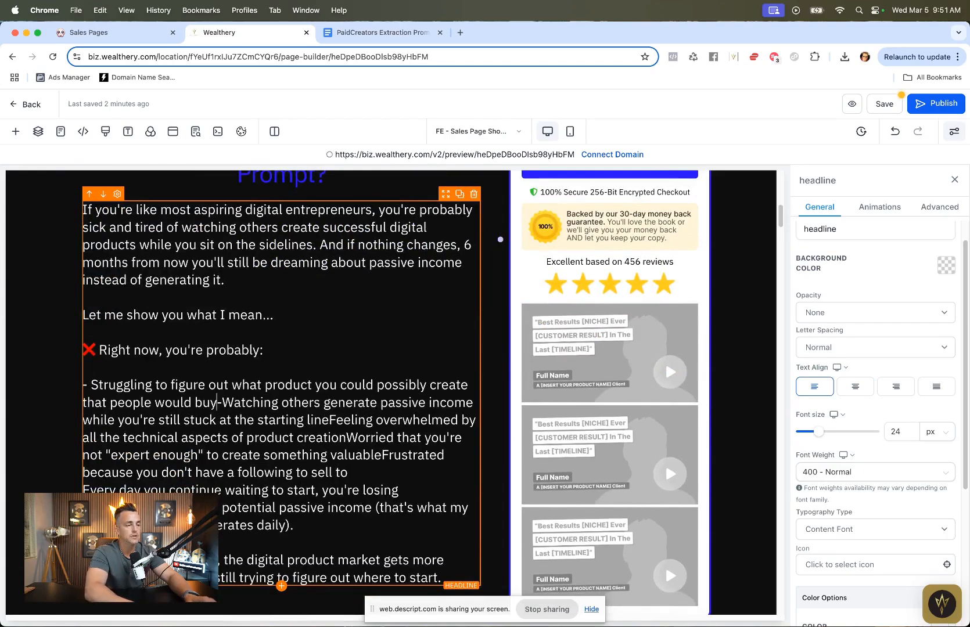
{"action": "key", "text": "Return"}
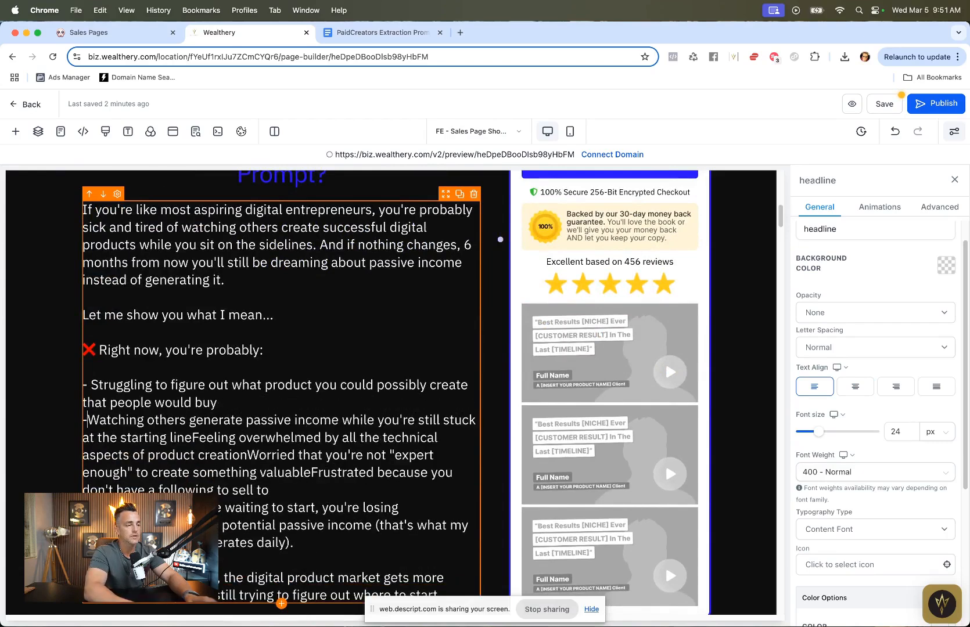
{"action": "left_click", "coordinate": [229, 437]}
{"action": "key", "text": "Return"}
{"action": "type", "text": "-"}
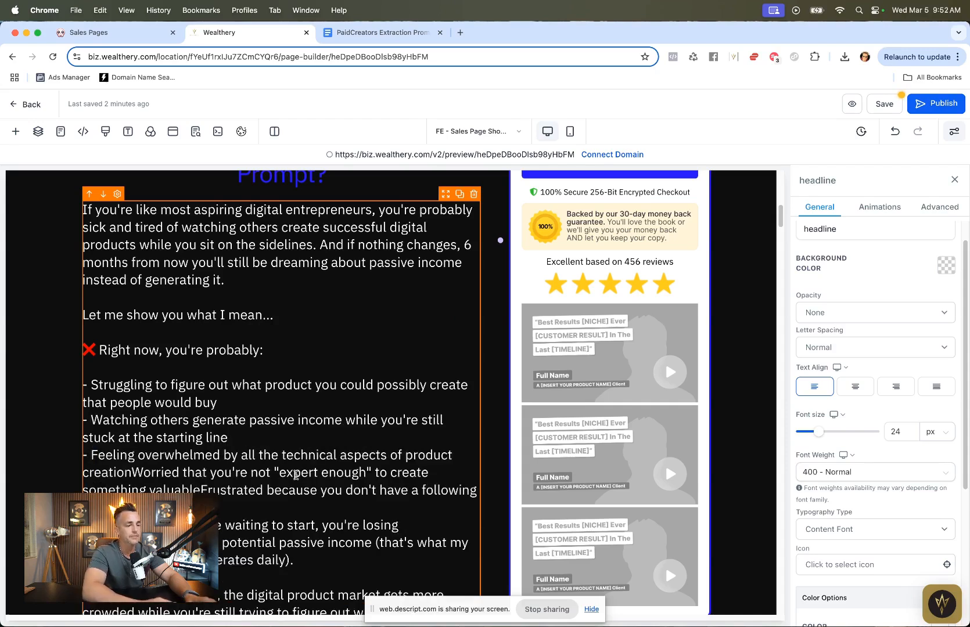
{"action": "left_click", "coordinate": [135, 472]}
{"action": "key", "text": "Return"}
{"action": "type", "text": "-"}
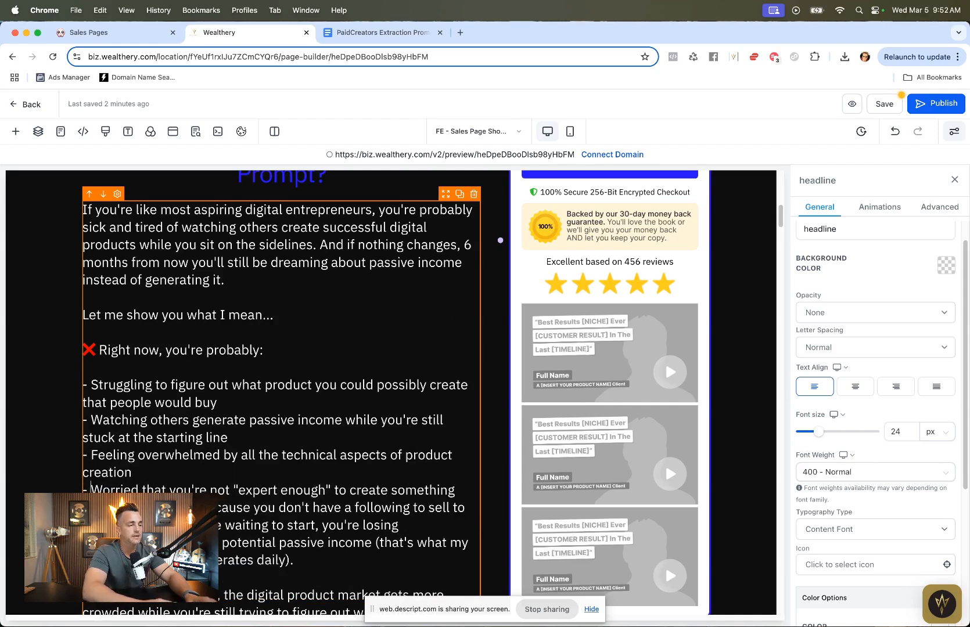
{"action": "left_click", "coordinate": [134, 507]}
{"action": "key", "text": "Return"}
{"action": "type", "text": "-"}
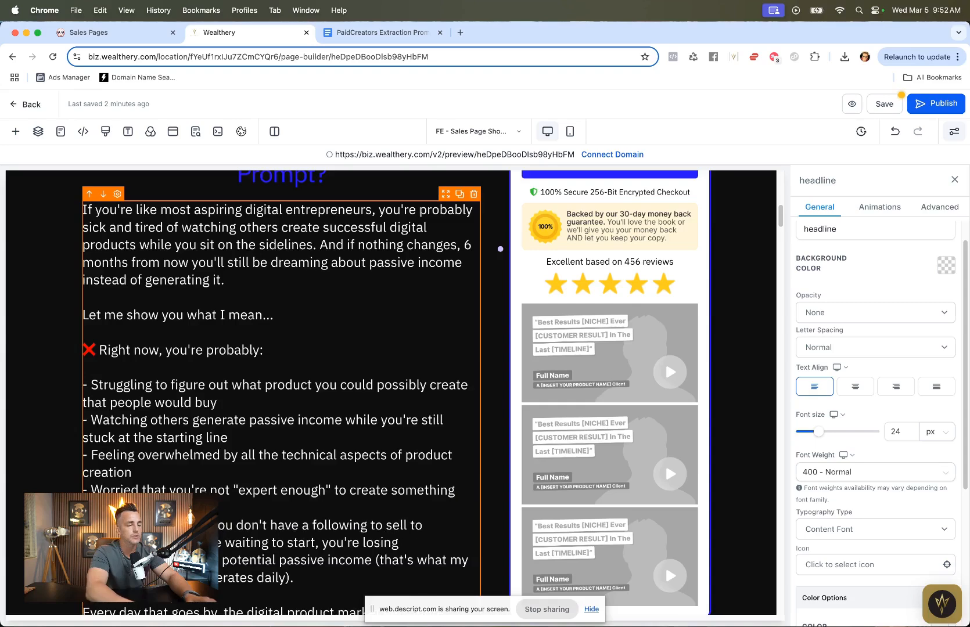
Step: Add blank lines around the "Every day you continue..." and "And the worst part?" paragraphs
{"action": "scroll", "coordinate": [133, 511], "scroll_direction": "down", "scroll_amount": 3}
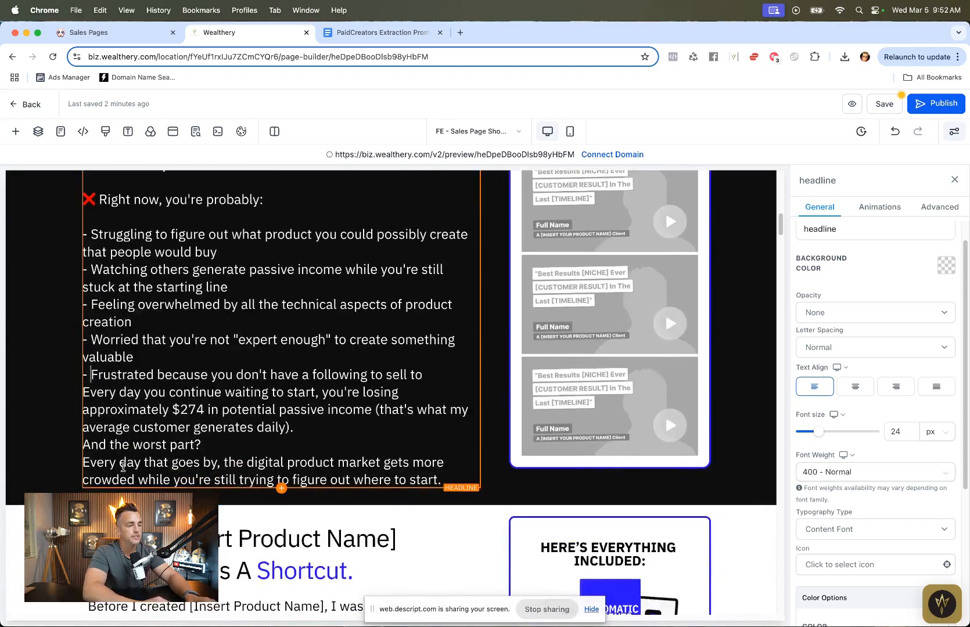
{"action": "left_click", "coordinate": [85, 393]}
{"action": "key", "text": "Return"}
{"action": "left_click", "coordinate": [83, 480]}
{"action": "key", "text": "Return"}
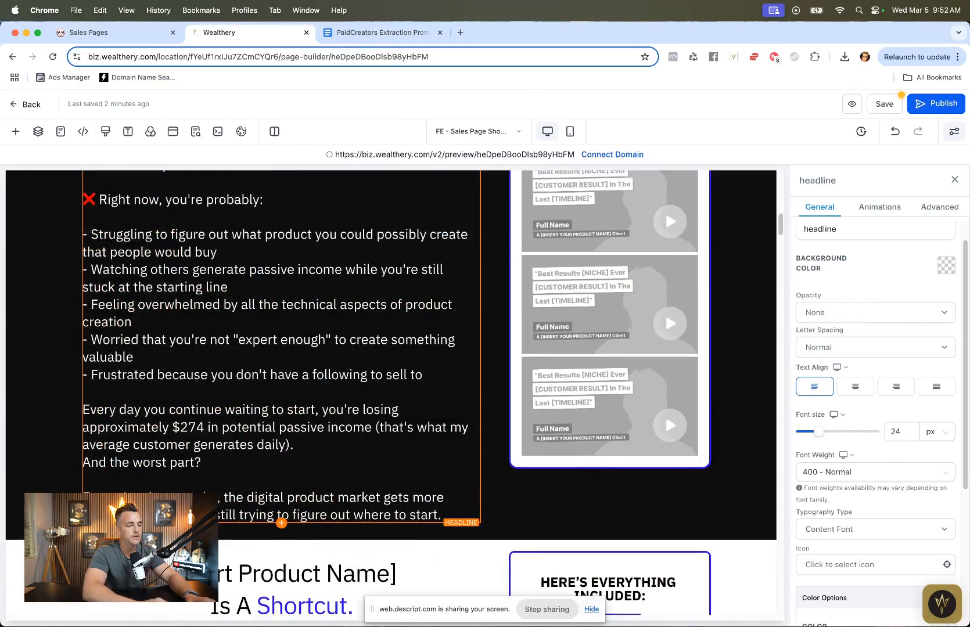
{"action": "left_click", "coordinate": [318, 445]}
{"action": "key", "text": "Return"}
{"action": "scroll", "coordinate": [323, 446], "scroll_direction": "up", "scroll_amount": 6}
{"action": "scroll", "coordinate": [359, 392], "scroll_direction": "down", "scroll_amount": 3}
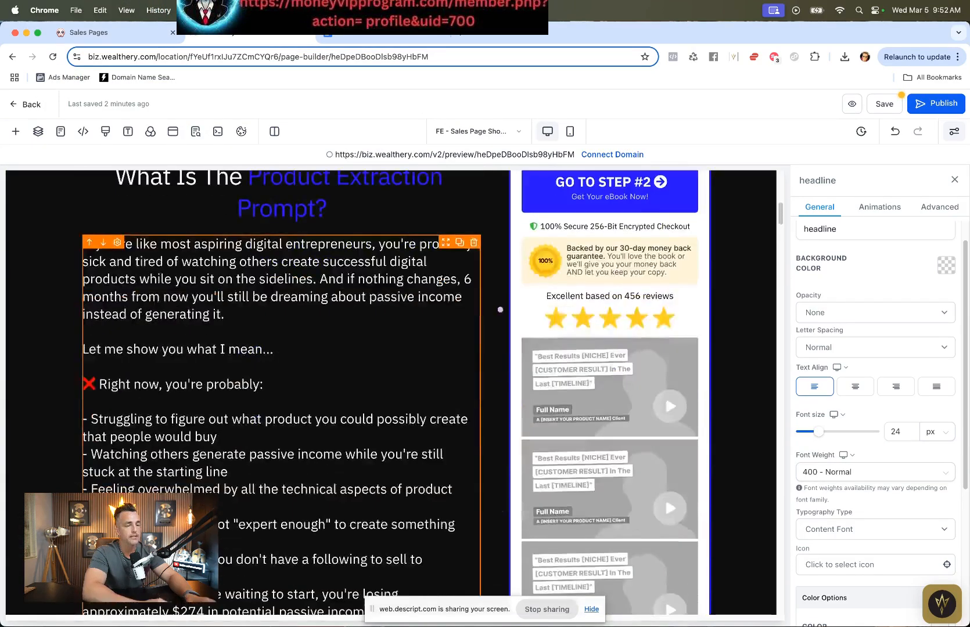
{"action": "left_click", "coordinate": [693, 334]}
{"action": "left_click", "coordinate": [691, 335]}
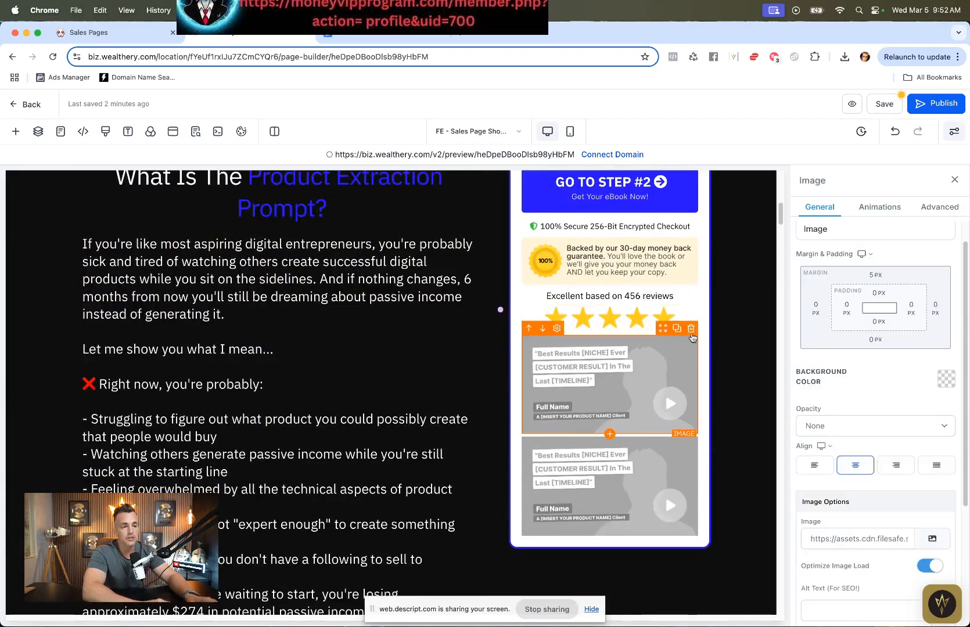
{"action": "left_click", "coordinate": [691, 334]}
{"action": "left_click", "coordinate": [691, 332]}
Step: Preview the page in mobile mode, then return to desktop mode and review the edited body copy
{"action": "scroll", "coordinate": [691, 331], "scroll_direction": "up", "scroll_amount": 10}
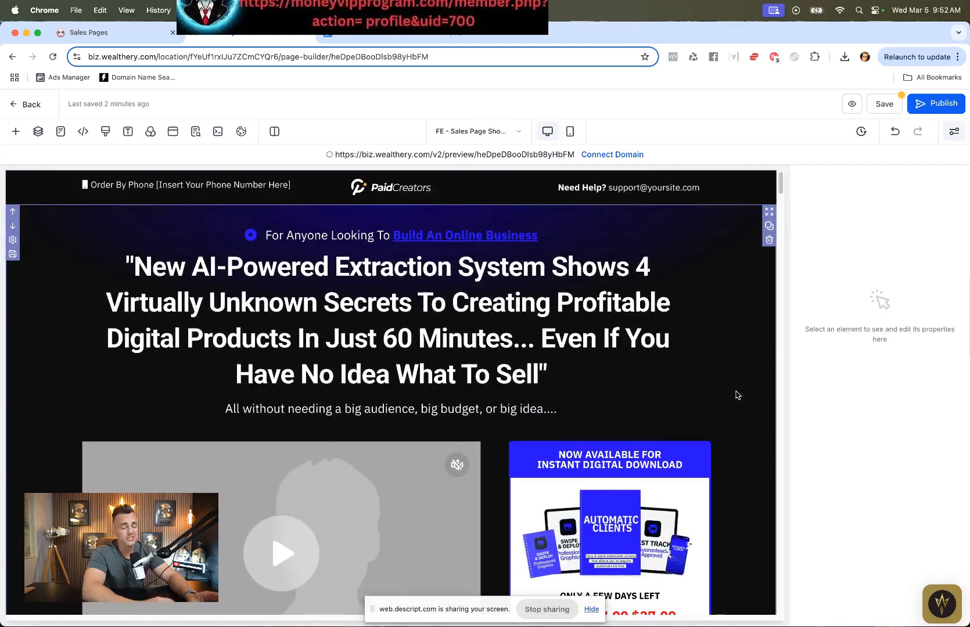
{"action": "left_click", "coordinate": [570, 131]}
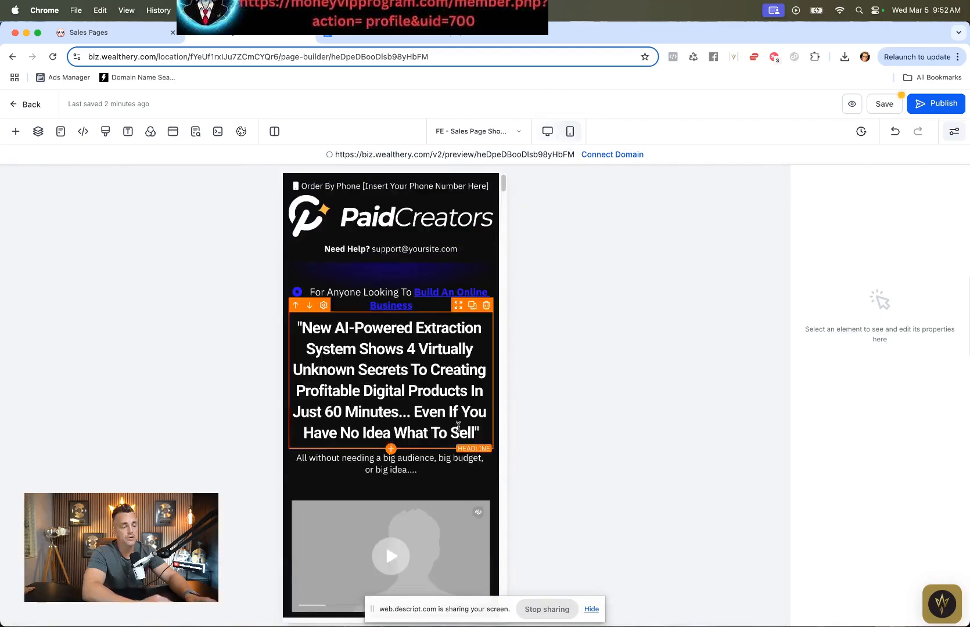
{"action": "scroll", "coordinate": [458, 427], "scroll_direction": "down", "scroll_amount": 10}
{"action": "scroll", "coordinate": [458, 426], "scroll_direction": "down", "scroll_amount": 10}
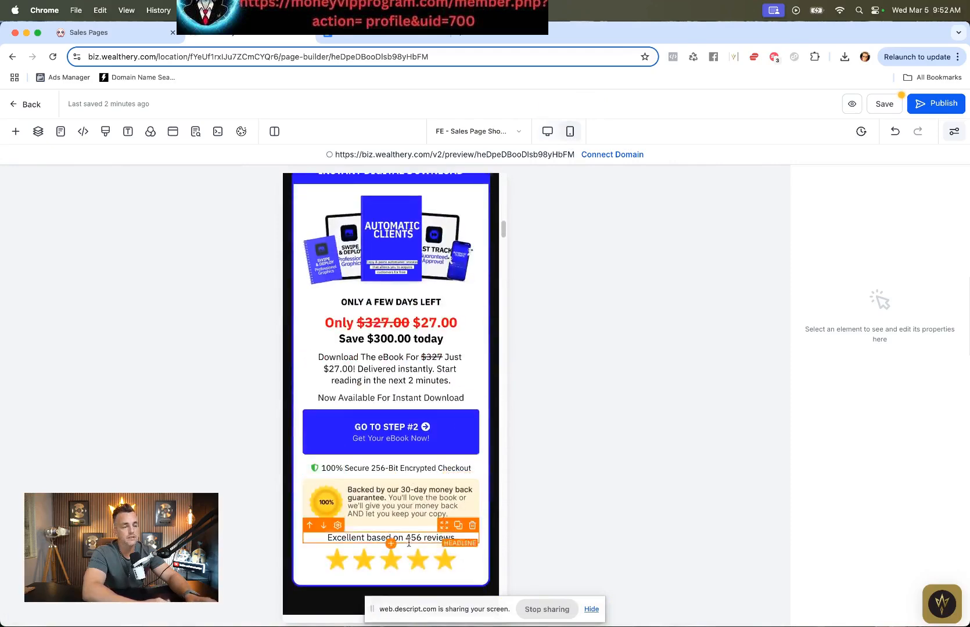
{"action": "scroll", "coordinate": [340, 557], "scroll_direction": "down", "scroll_amount": 2}
{"action": "left_click", "coordinate": [547, 132]}
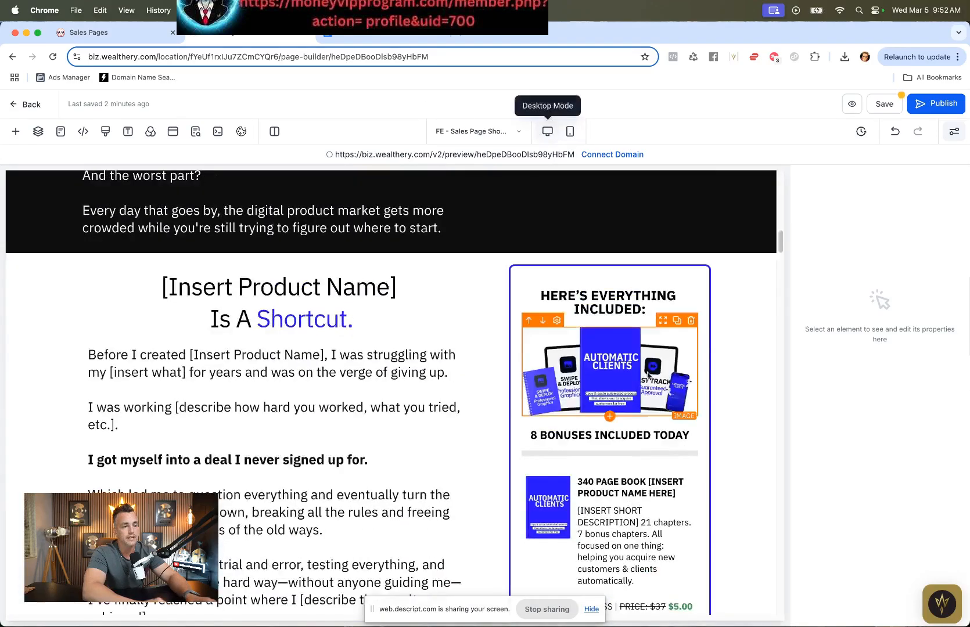
{"action": "scroll", "coordinate": [624, 503], "scroll_direction": "down", "scroll_amount": 5}
{"action": "scroll", "coordinate": [625, 503], "scroll_direction": "up", "scroll_amount": 8}
{"action": "scroll", "coordinate": [624, 503], "scroll_direction": "up", "scroll_amount": 6}
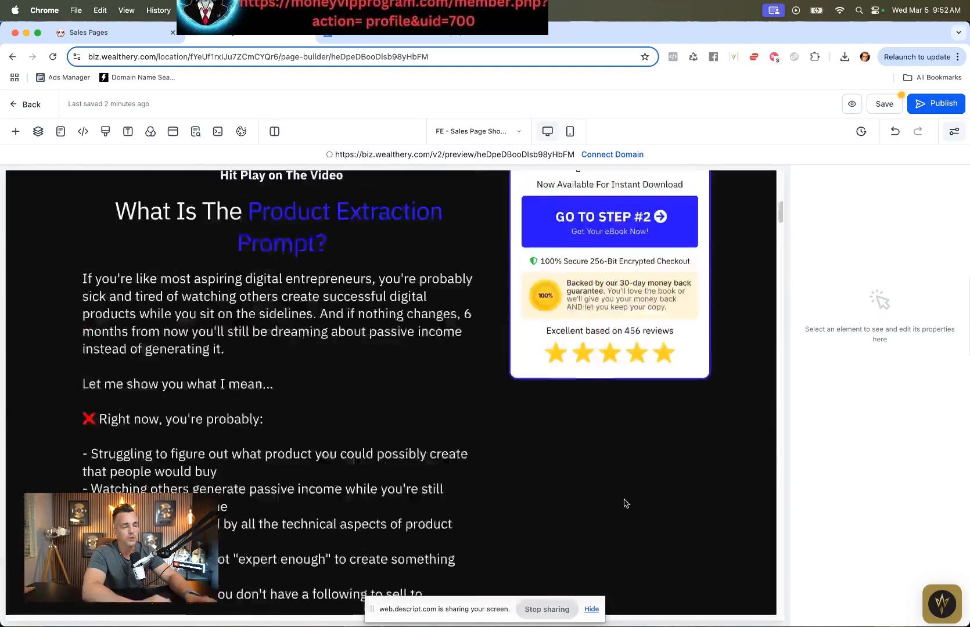
{"action": "scroll", "coordinate": [625, 503], "scroll_direction": "down", "scroll_amount": 6}
{"action": "scroll", "coordinate": [273, 461], "scroll_direction": "down", "scroll_amount": 1}
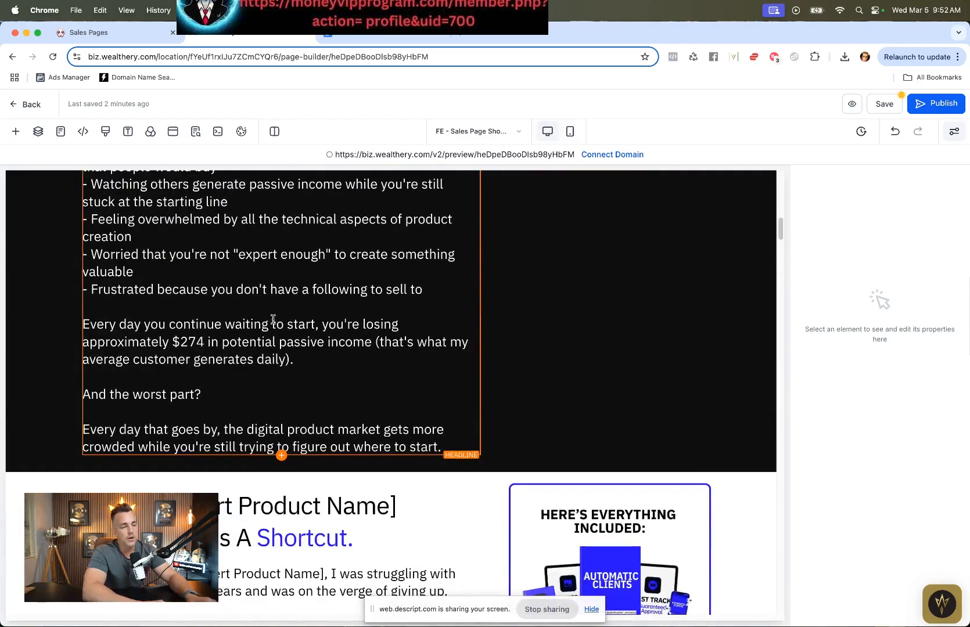
Step: Select the Section 3 Opportunity Window copy, through the closing note, in the AI Assistant chat
{"action": "left_click", "coordinate": [372, 32]}
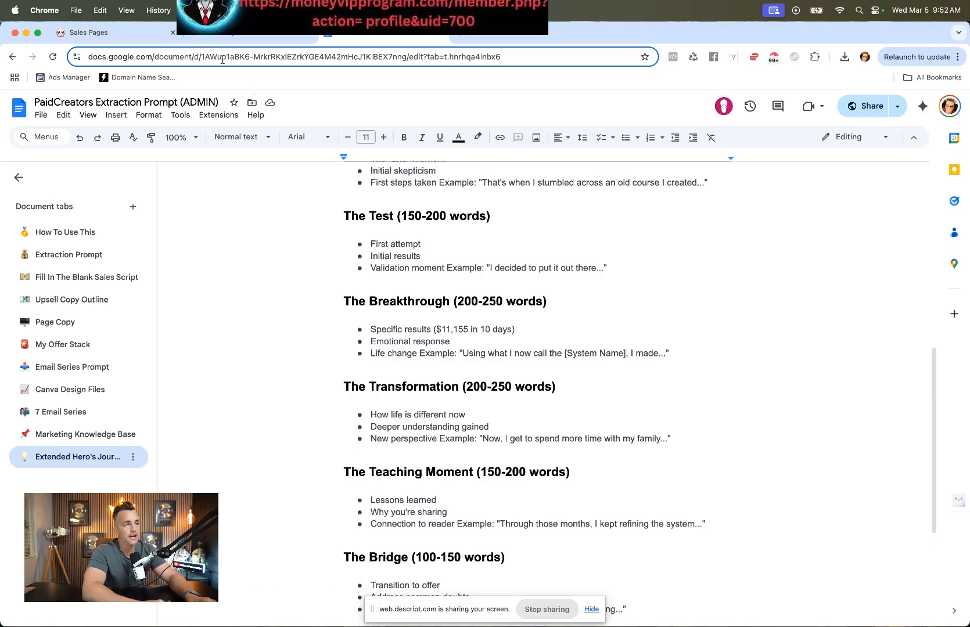
{"action": "left_click", "coordinate": [126, 33]}
{"action": "scroll", "coordinate": [429, 403], "scroll_direction": "down", "scroll_amount": 5}
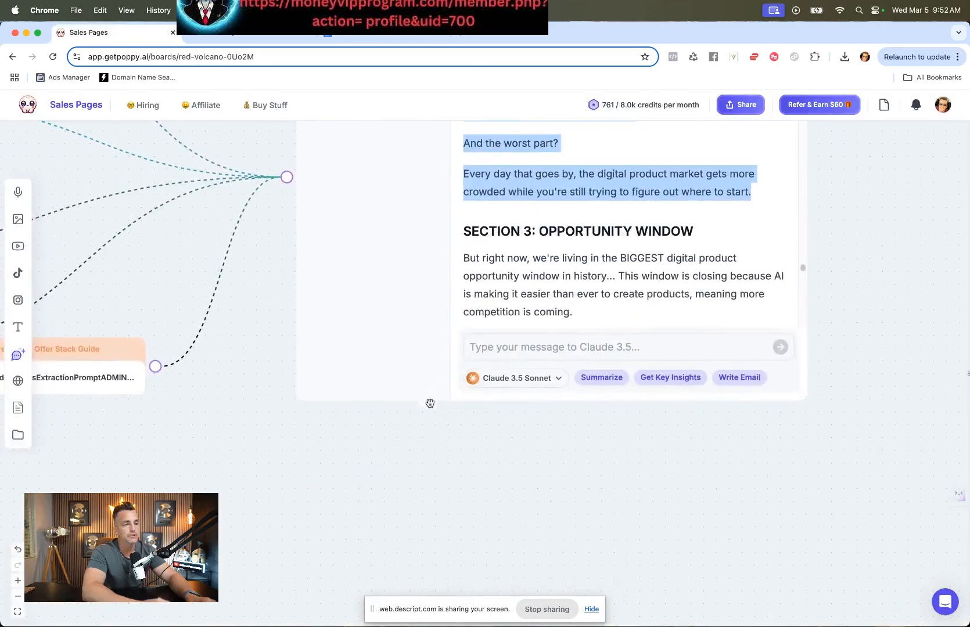
{"action": "scroll", "coordinate": [883, 316], "scroll_direction": "up", "scroll_amount": 5}
{"action": "scroll", "coordinate": [697, 411], "scroll_direction": "down", "scroll_amount": 3}
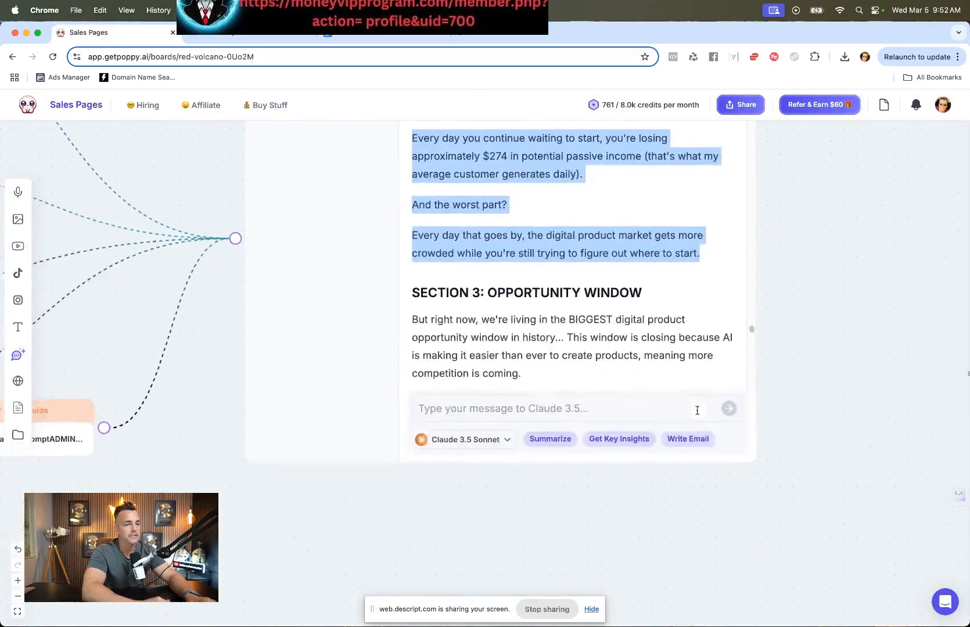
{"action": "scroll", "coordinate": [697, 411], "scroll_direction": "up", "scroll_amount": 4}
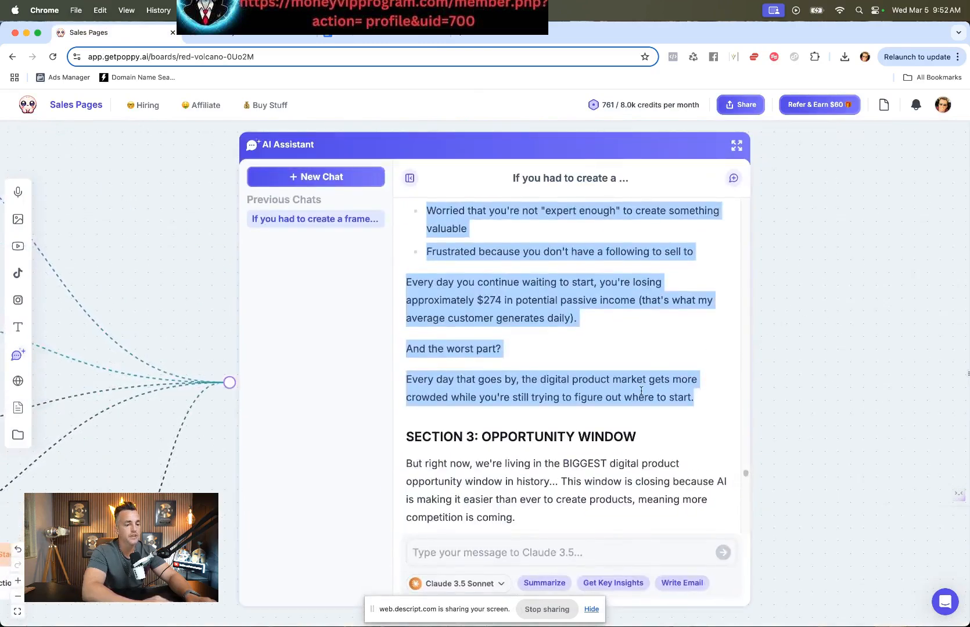
{"action": "left_click", "coordinate": [641, 390]}
{"action": "scroll", "coordinate": [641, 391], "scroll_direction": "down", "scroll_amount": 5}
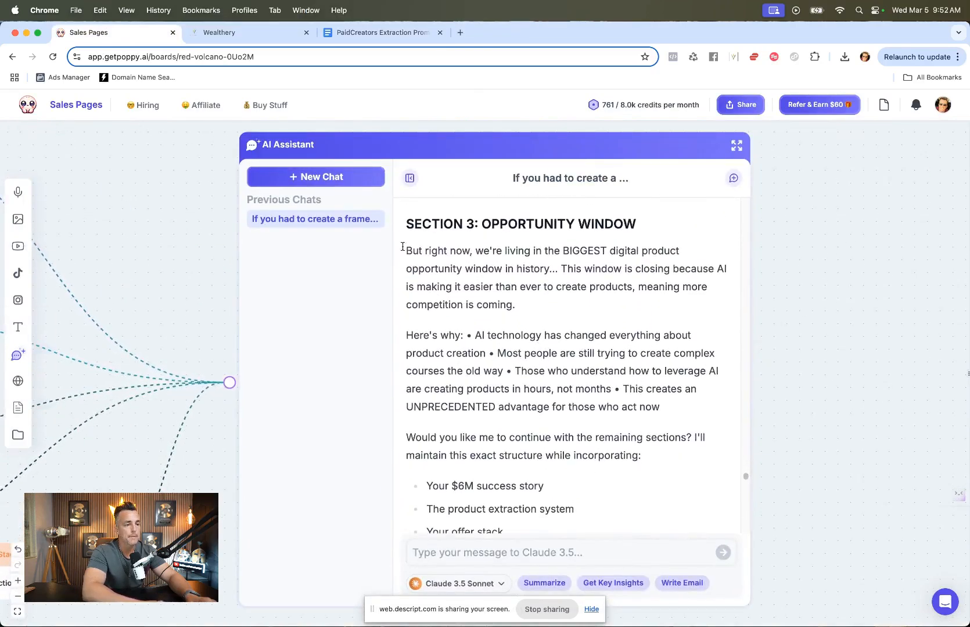
{"action": "left_click_drag", "start_coordinate": [390, 241], "coordinate": [540, 386]}
{"action": "scroll", "coordinate": [540, 395], "scroll_direction": "down", "scroll_amount": 5}
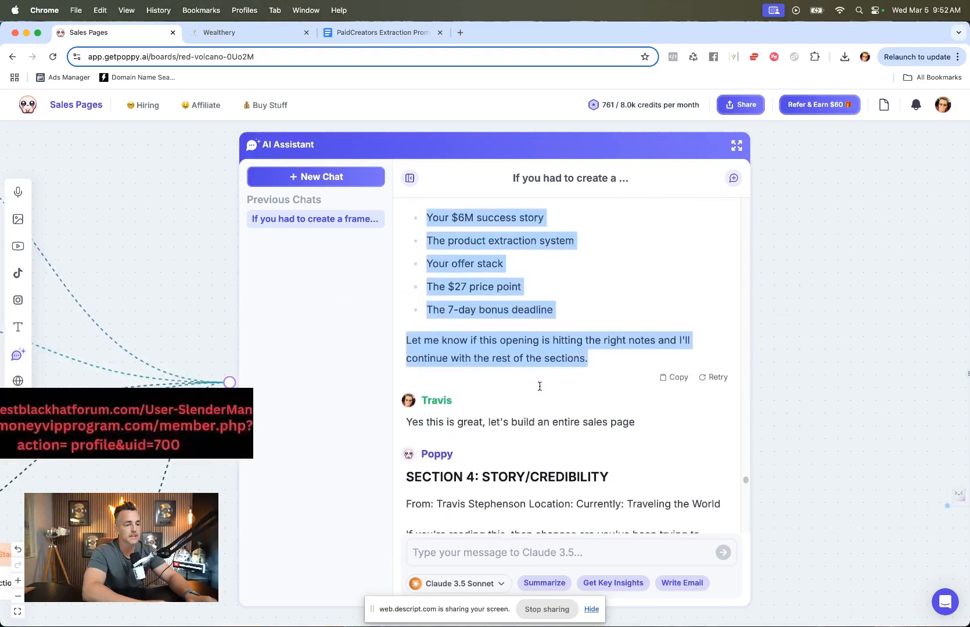
Step: Replace the body text under the "[Insert Product Name] Is A Shortcut." headline with the copied Section 3 copy
{"action": "left_click", "coordinate": [215, 33]}
{"action": "scroll", "coordinate": [273, 316], "scroll_direction": "down", "scroll_amount": 3}
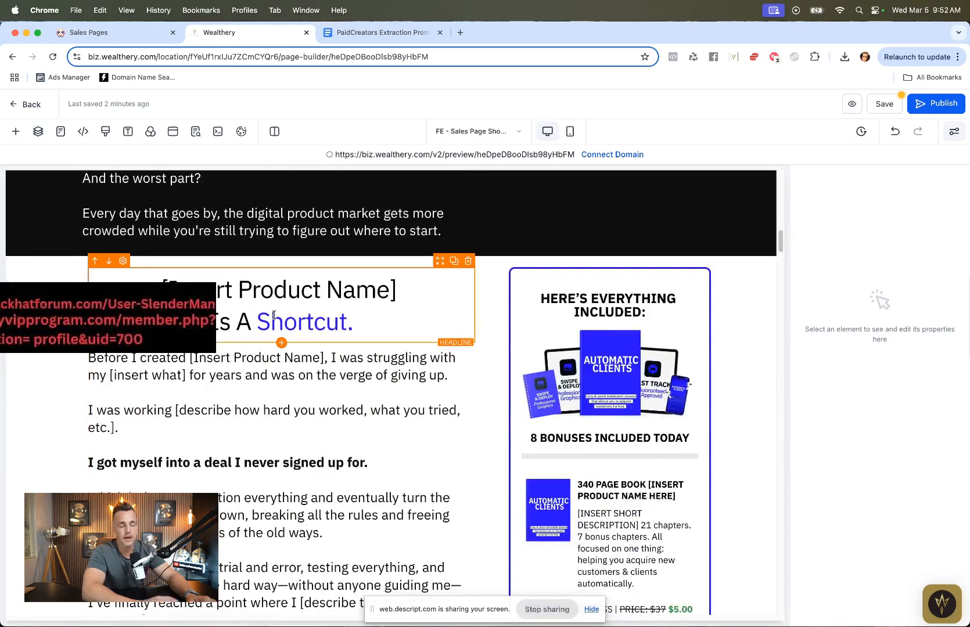
{"action": "left_click", "coordinate": [283, 374]}
{"action": "key", "text": "ctrl+a"}
{"action": "key", "text": "ctrl+v"}
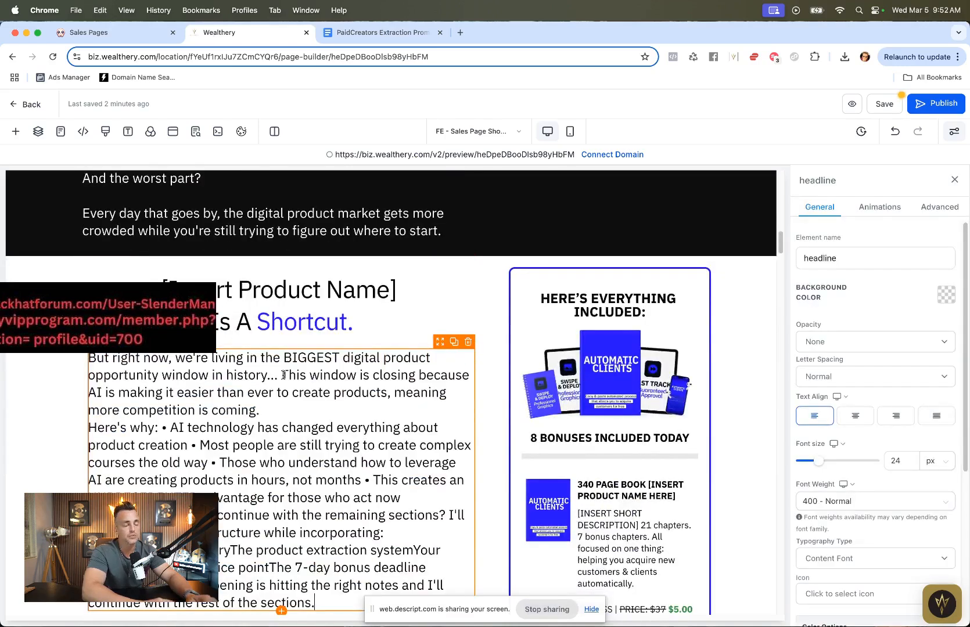
{"action": "scroll", "coordinate": [283, 367], "scroll_direction": "down", "scroll_amount": 2}
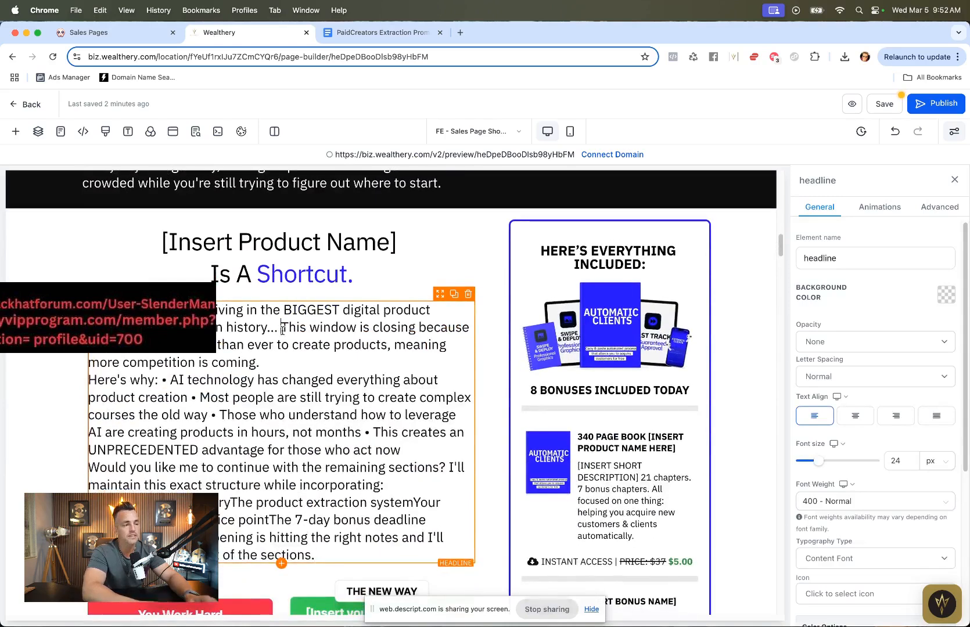
Step: Split the pasted copy's opening sentences into separate paragraphs with blank lines between them
{"action": "left_click", "coordinate": [283, 330]}
{"action": "key", "text": "Return"}
{"action": "key", "text": "Return"}
{"action": "left_click", "coordinate": [432, 379]}
{"action": "key", "text": "Return"}
{"action": "scroll", "coordinate": [158, 372], "scroll_direction": "down", "scroll_amount": 1}
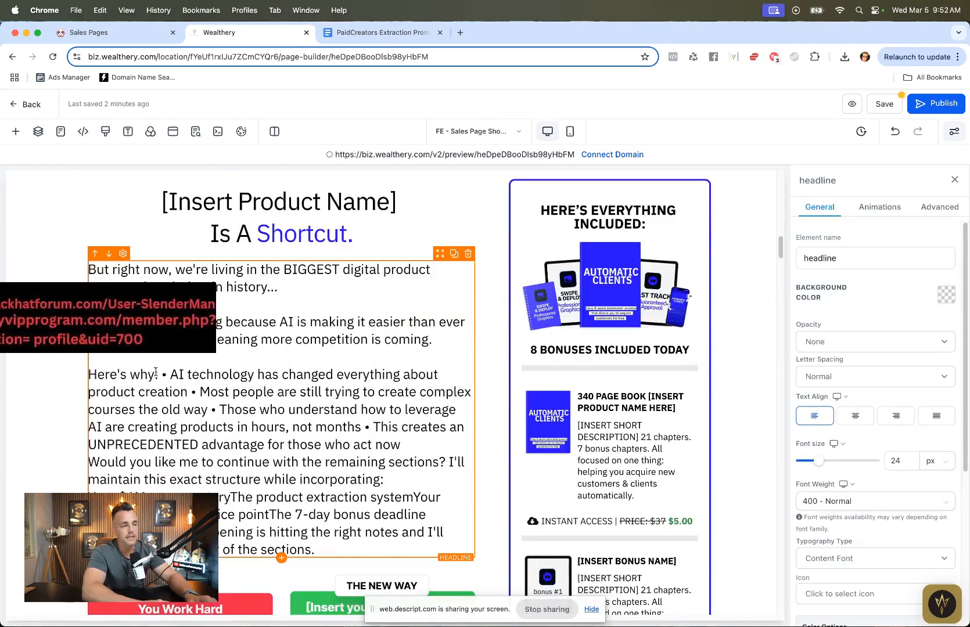
Step: Put "Here's why:" and each of its bullet points on its own line
{"action": "left_click", "coordinate": [161, 375]}
{"action": "key", "text": "Return"}
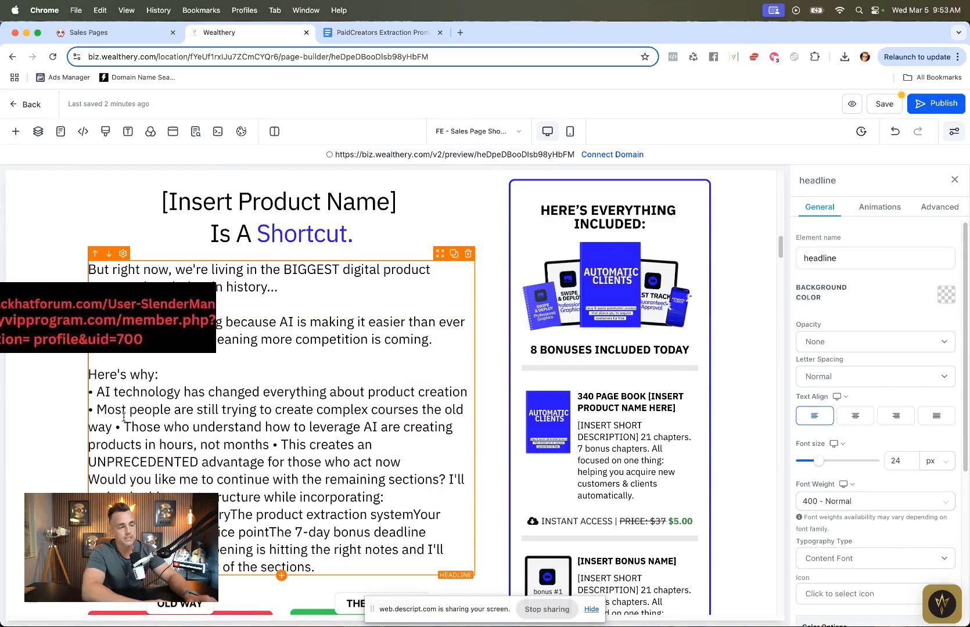
{"action": "left_click", "coordinate": [118, 427]}
{"action": "key", "text": "Return"}
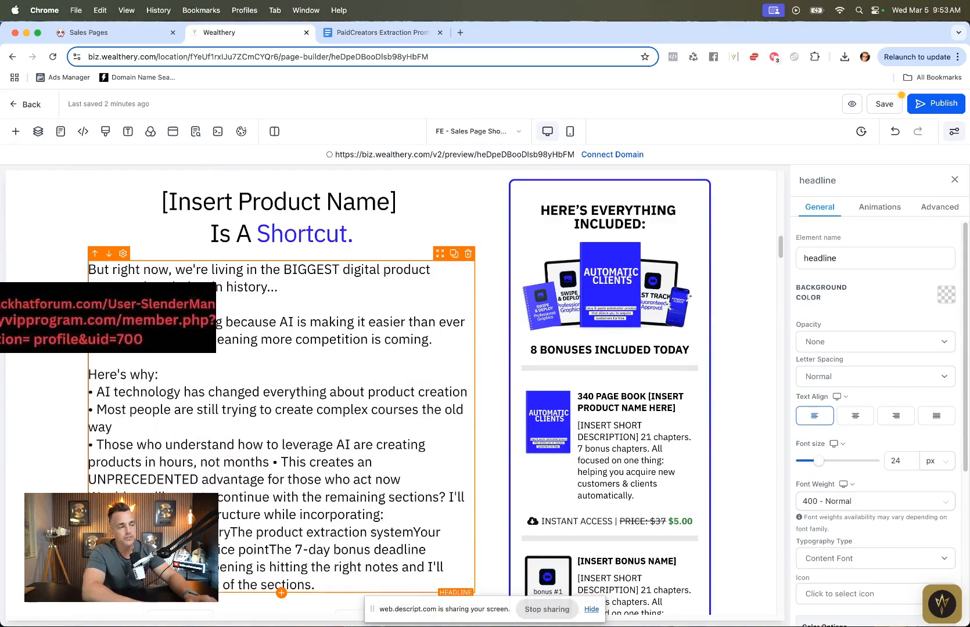
{"action": "left_click", "coordinate": [273, 463]}
{"action": "key", "text": "Return"}
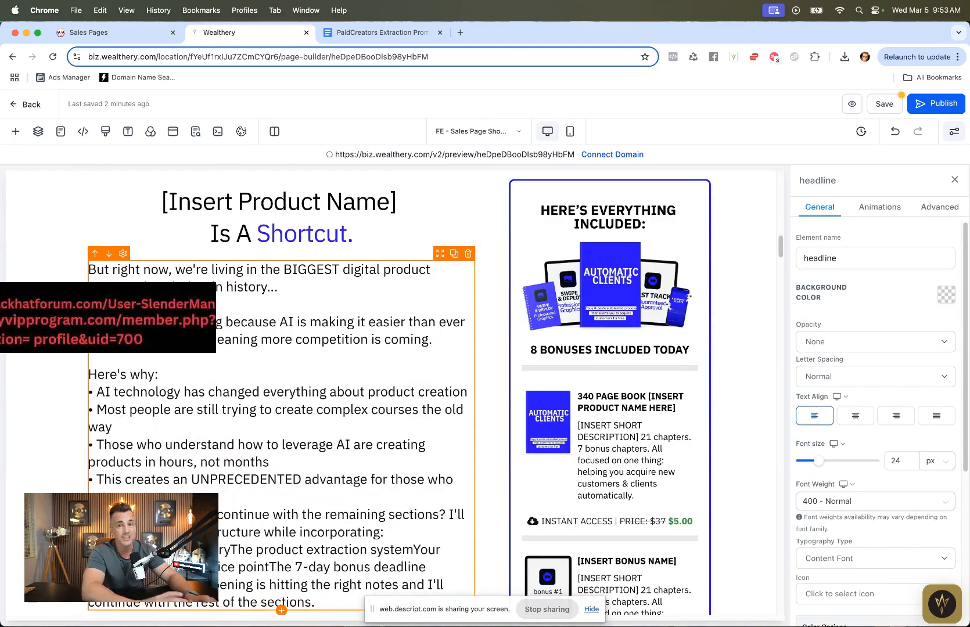
{"action": "scroll", "coordinate": [372, 395], "scroll_direction": "down", "scroll_amount": 4}
{"action": "key", "text": "Return"}
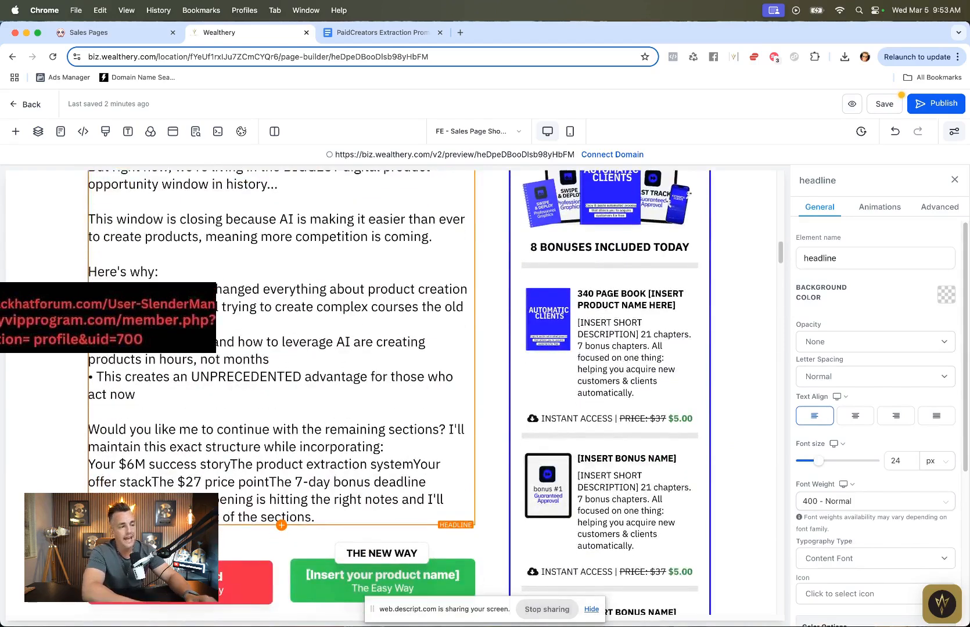
Step: Break the run-together closing list items onto separate lines
{"action": "left_click", "coordinate": [419, 442]}
{"action": "key", "text": "Return"}
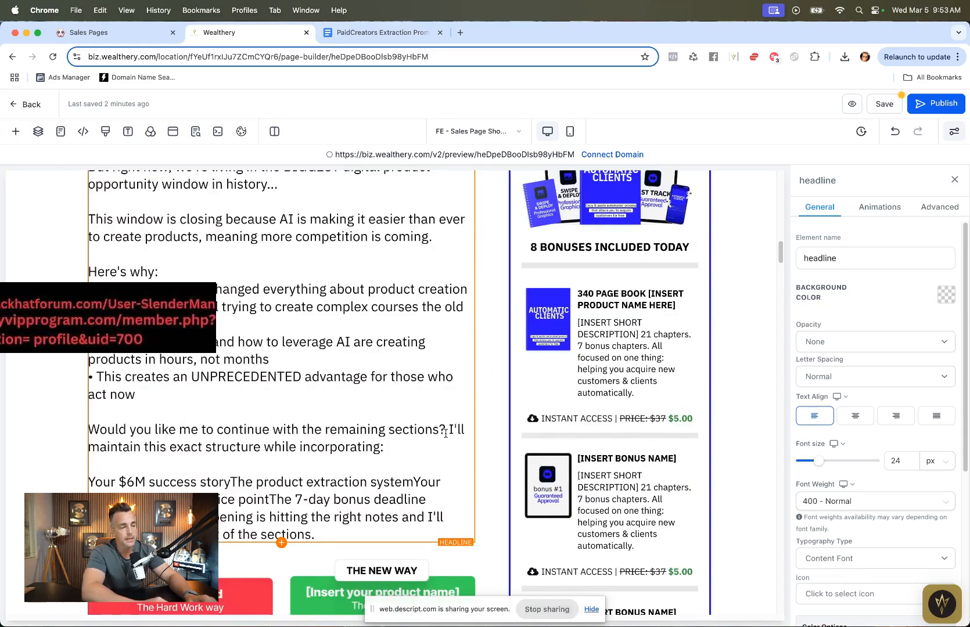
{"action": "left_click", "coordinate": [413, 482]}
{"action": "key", "text": "Return"}
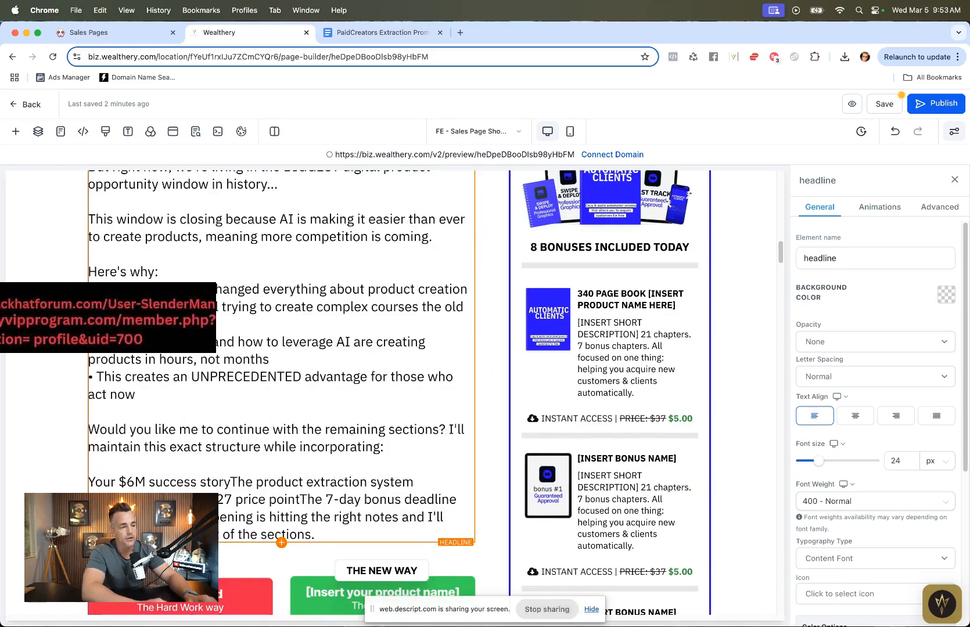
{"action": "left_click", "coordinate": [231, 482]}
{"action": "key", "text": "Return"}
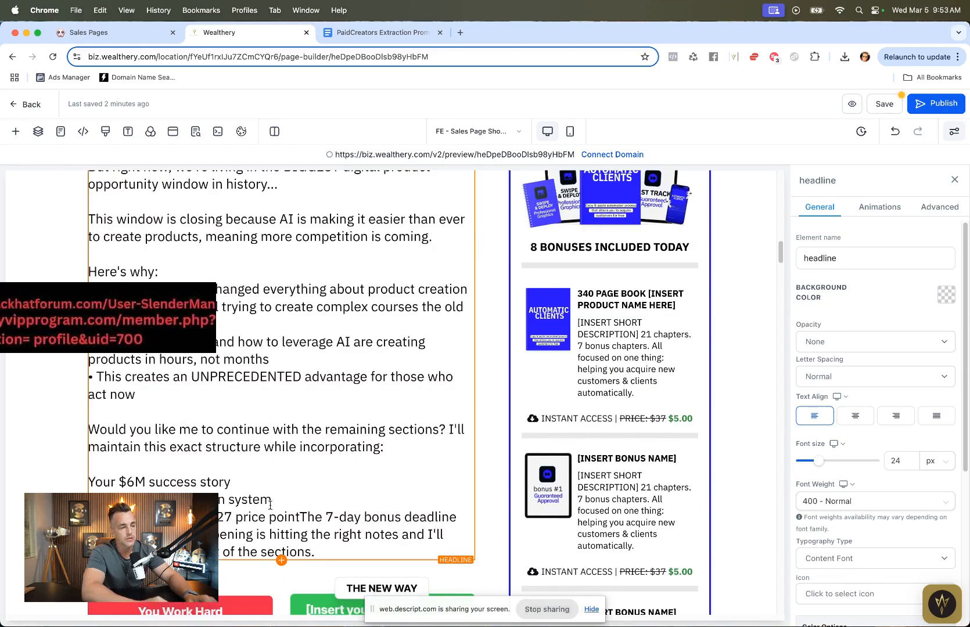
{"action": "key", "text": "Return"}
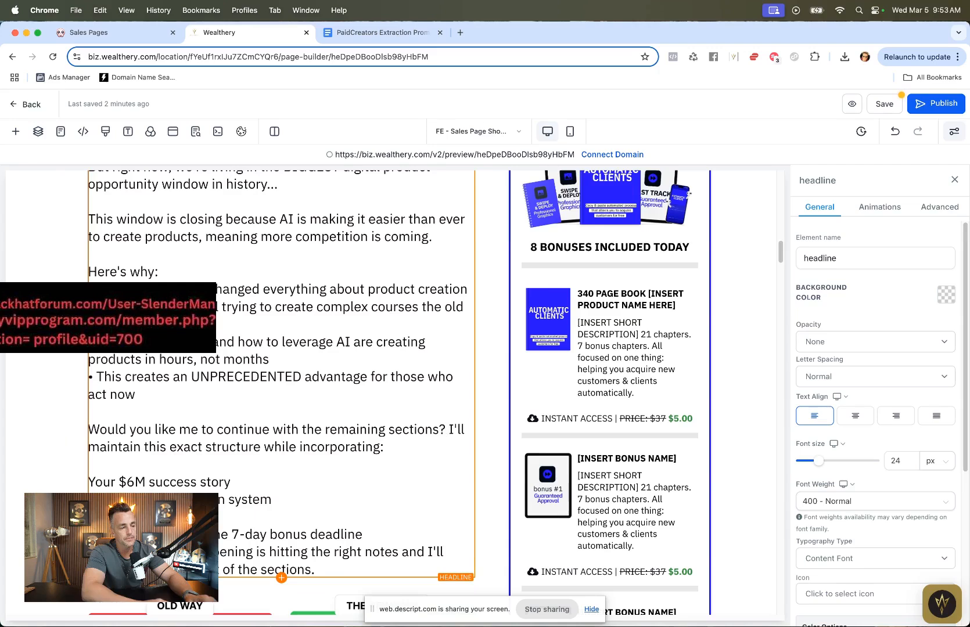
{"action": "key", "text": "Return"}
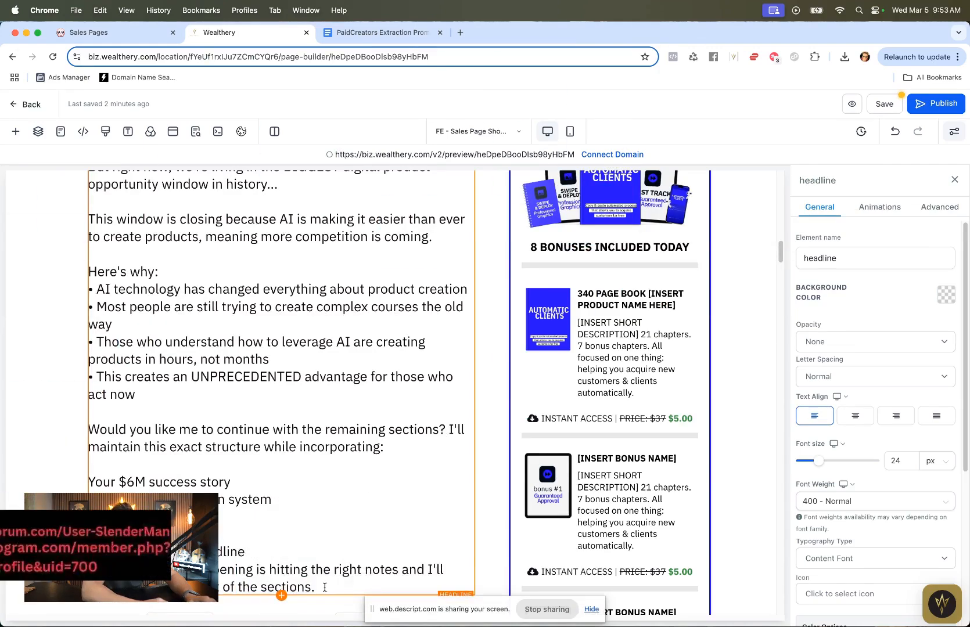
Step: Delete the closing "Would you like me to continue..." paragraph and its list from the body text
{"action": "left_click_drag", "start_coordinate": [325, 588], "coordinate": [35, 431]}
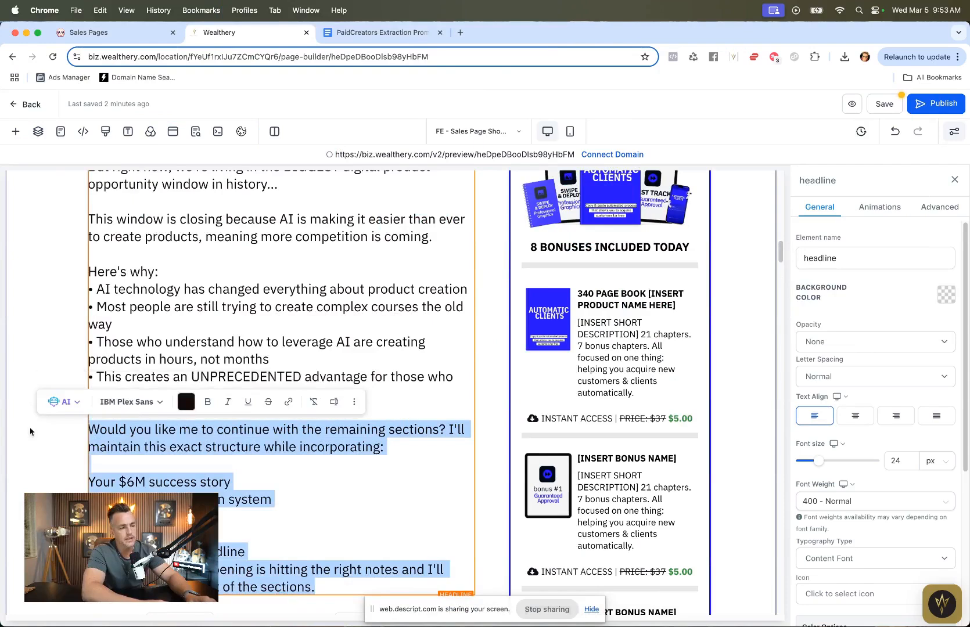
{"action": "left_click", "coordinate": [86, 413]}
{"action": "key", "text": "BackSpace"}
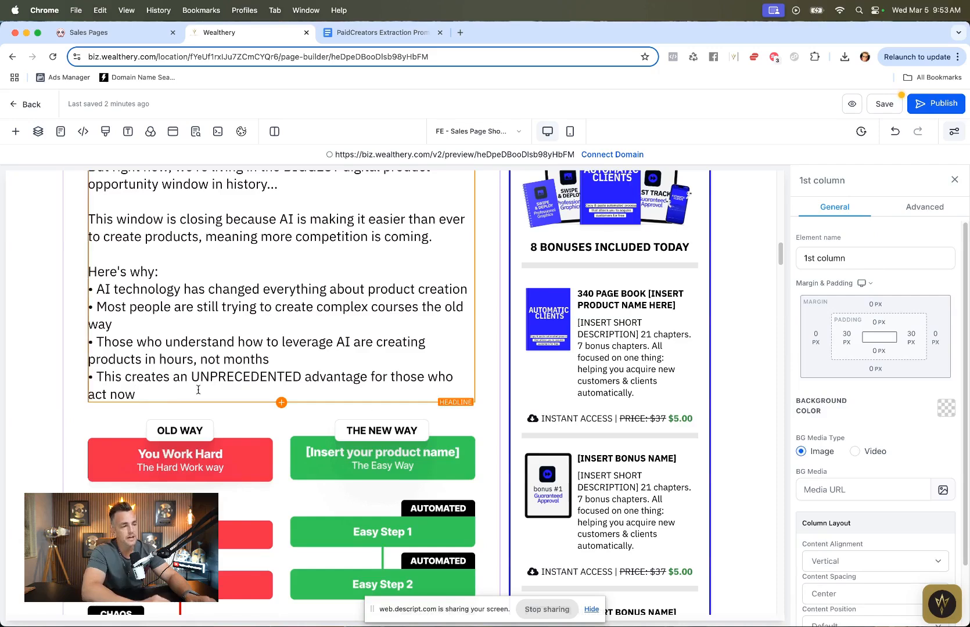
Step: Open the Wealthery Landing Page Image Mockups design in Canva in a new tab
{"action": "scroll", "coordinate": [198, 391], "scroll_direction": "down", "scroll_amount": 5}
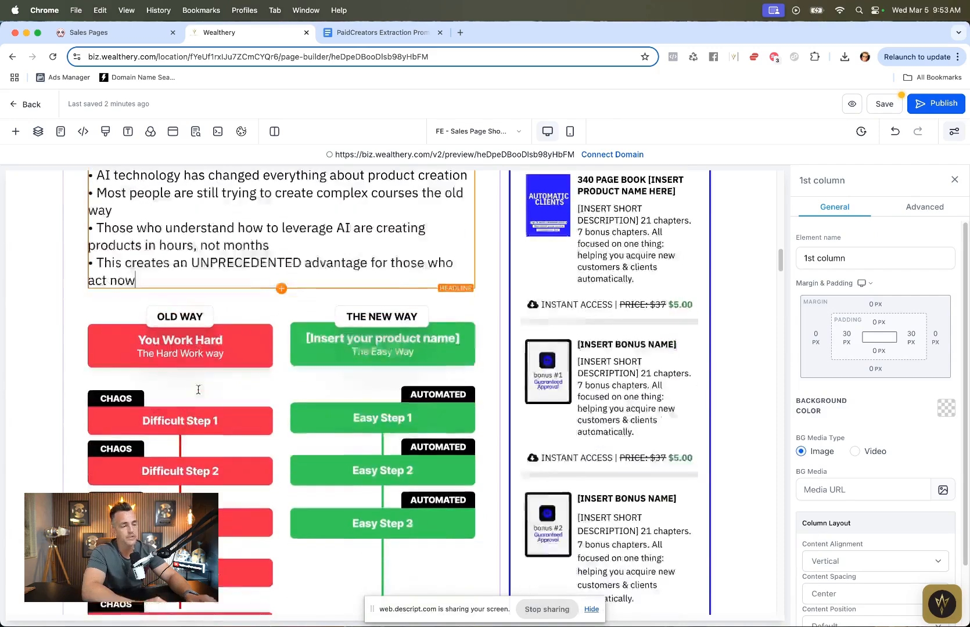
{"action": "scroll", "coordinate": [198, 390], "scroll_direction": "down", "scroll_amount": 2}
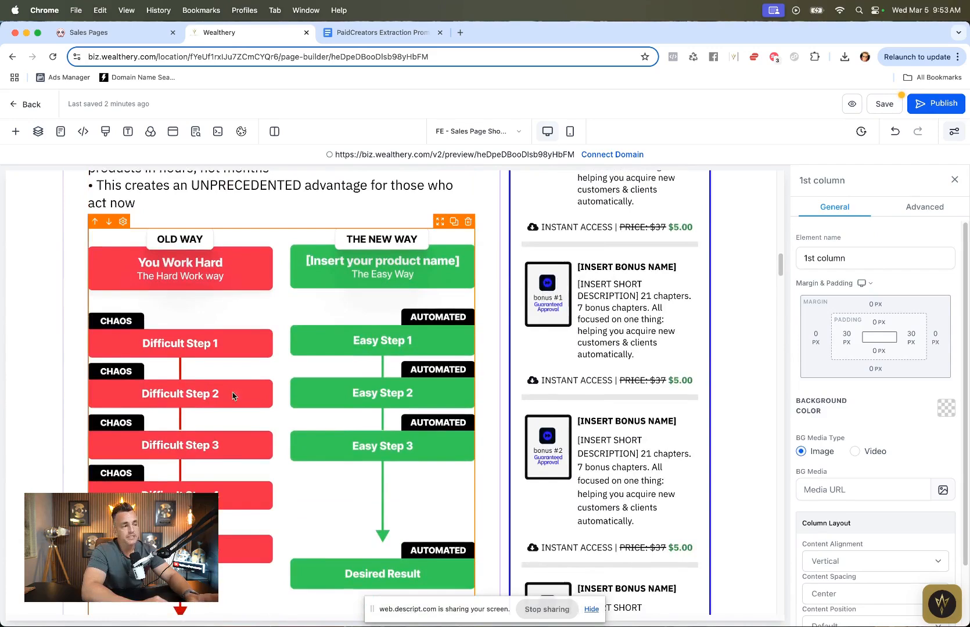
{"action": "left_click", "coordinate": [459, 32]}
{"action": "type", "text": "canva"}
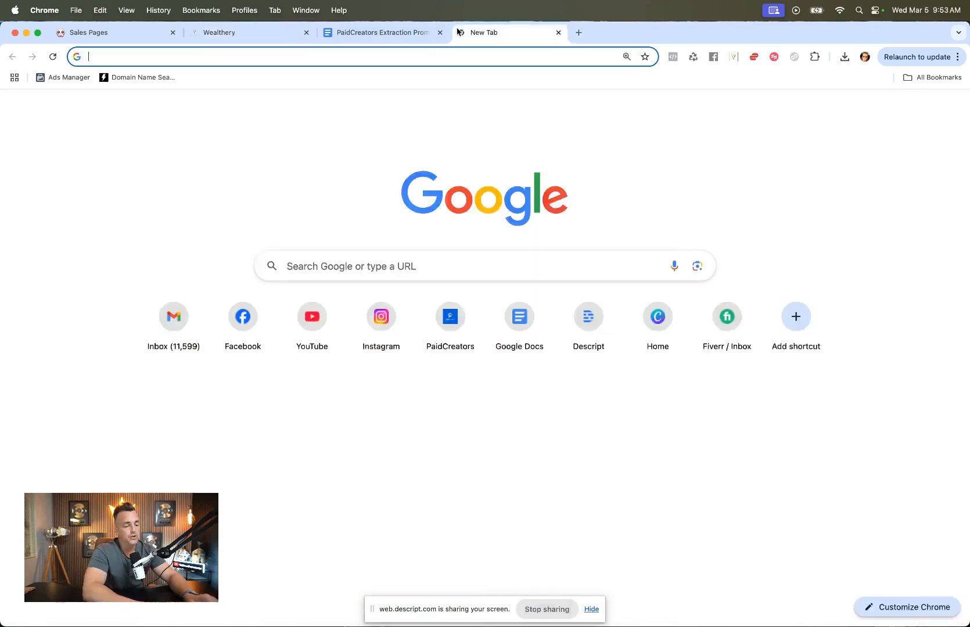
{"action": "key", "text": "Return"}
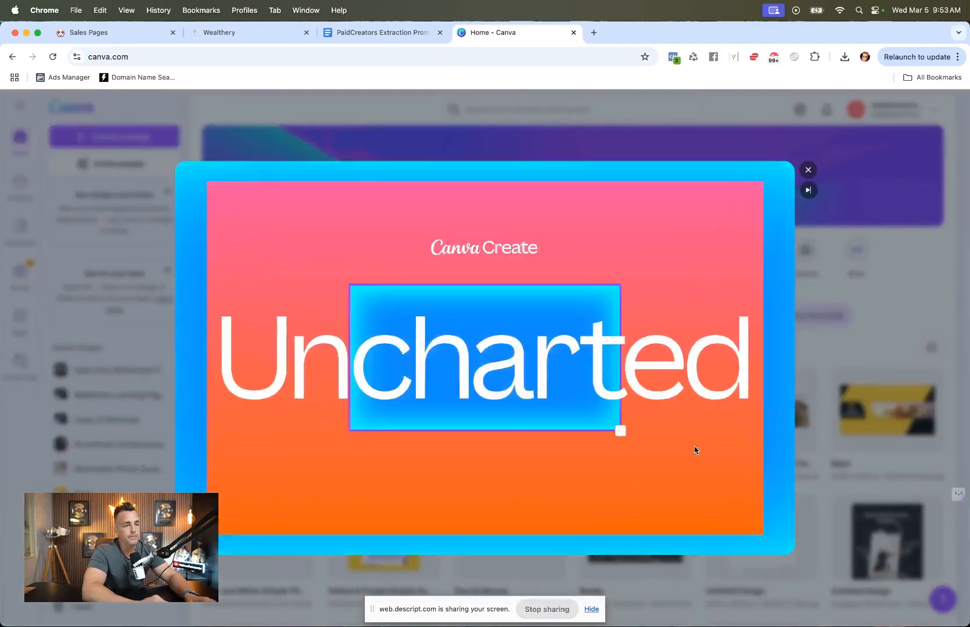
{"action": "left_click", "coordinate": [808, 171]}
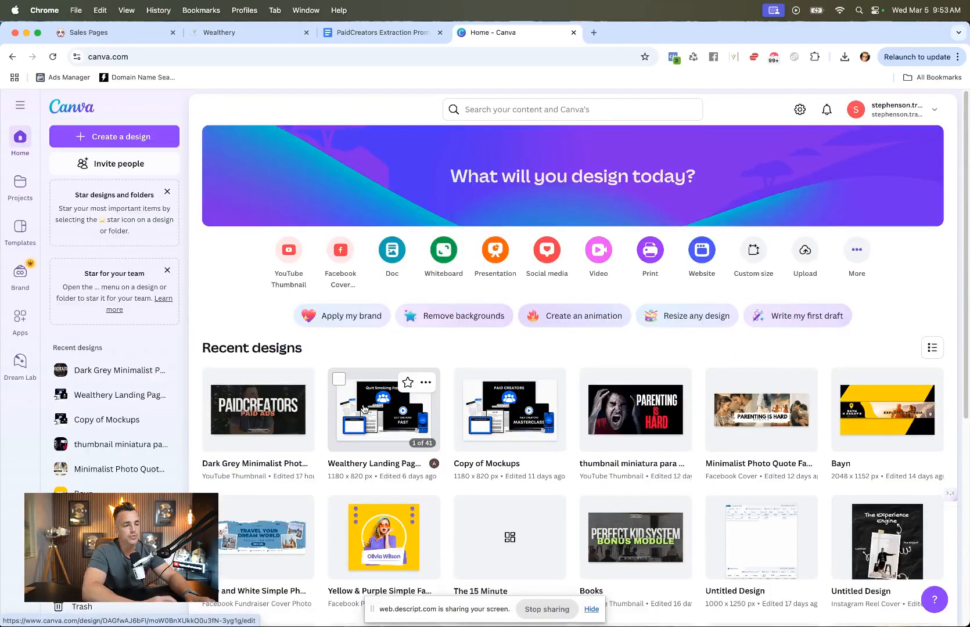
{"action": "left_click", "coordinate": [364, 408]}
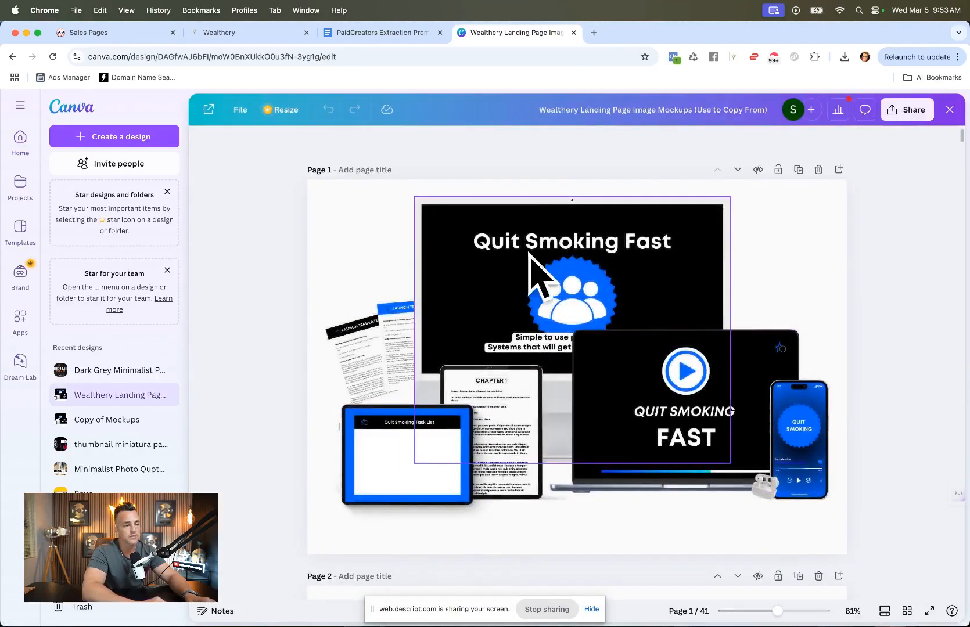
Step: Find the Old Way / New Way graphic on page 37 of the Canva mockups and select its "You Work Hard" text
{"action": "left_click", "coordinate": [118, 33]}
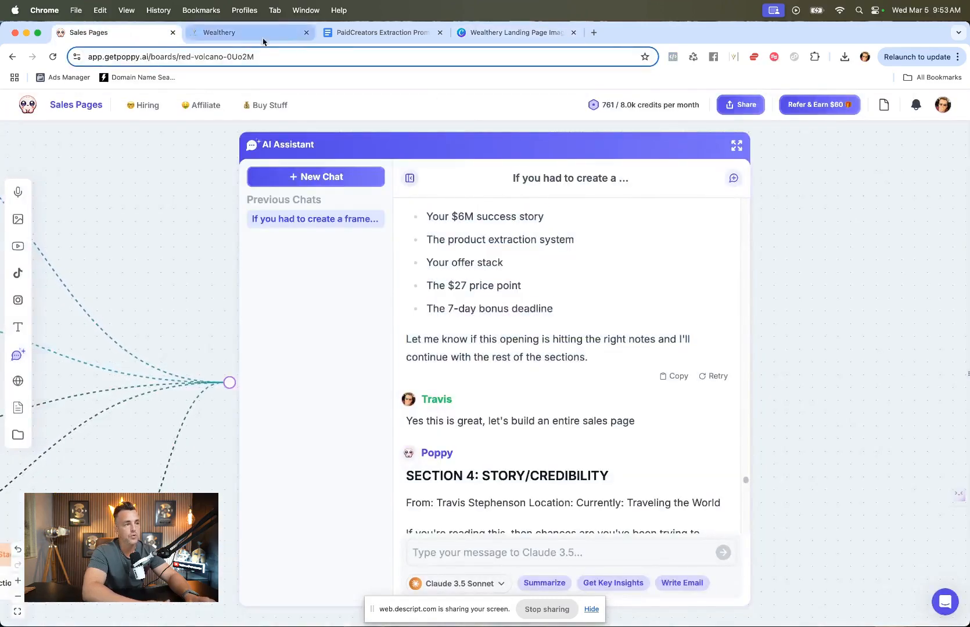
{"action": "left_click", "coordinate": [226, 33]}
{"action": "scroll", "coordinate": [447, 406], "scroll_direction": "up", "scroll_amount": 3}
{"action": "scroll", "coordinate": [310, 307], "scroll_direction": "down", "scroll_amount": 4}
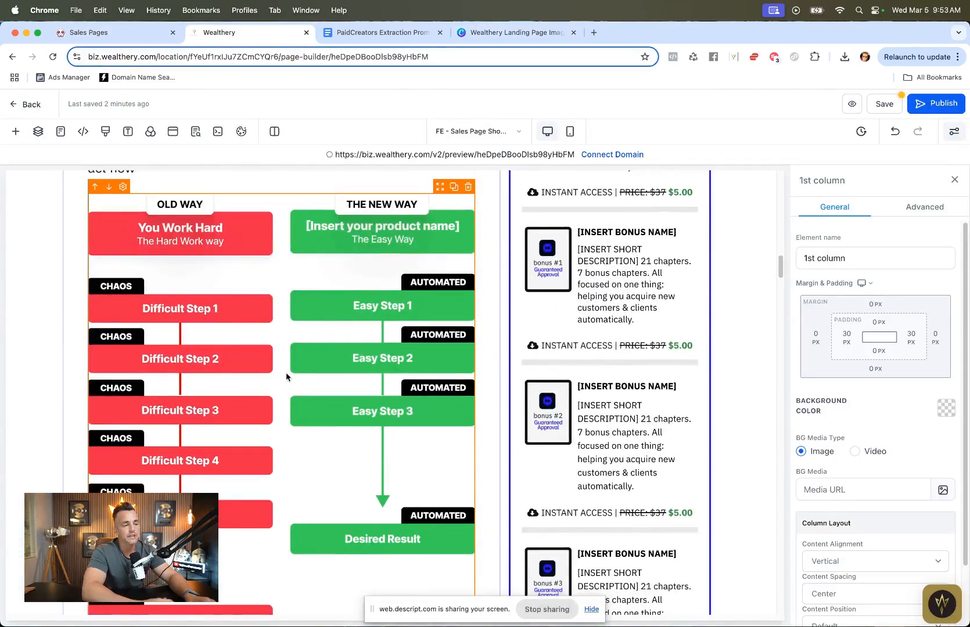
{"action": "left_click", "coordinate": [482, 32]}
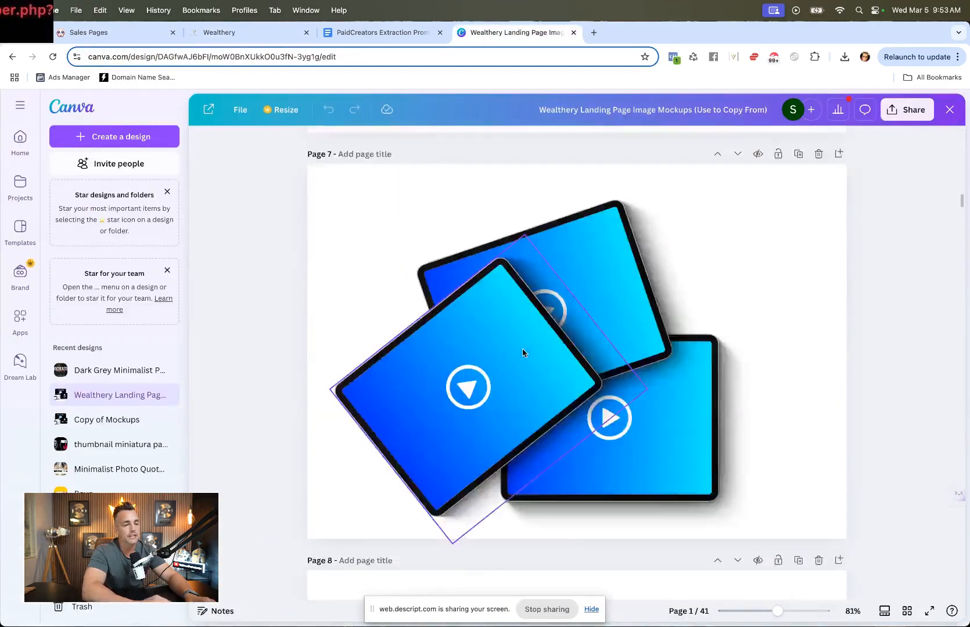
{"action": "scroll", "coordinate": [522, 352], "scroll_direction": "down", "scroll_amount": 20}
{"action": "scroll", "coordinate": [523, 352], "scroll_direction": "down", "scroll_amount": 20}
{"action": "scroll", "coordinate": [522, 352], "scroll_direction": "up", "scroll_amount": 5}
{"action": "scroll", "coordinate": [522, 353], "scroll_direction": "up", "scroll_amount": 5}
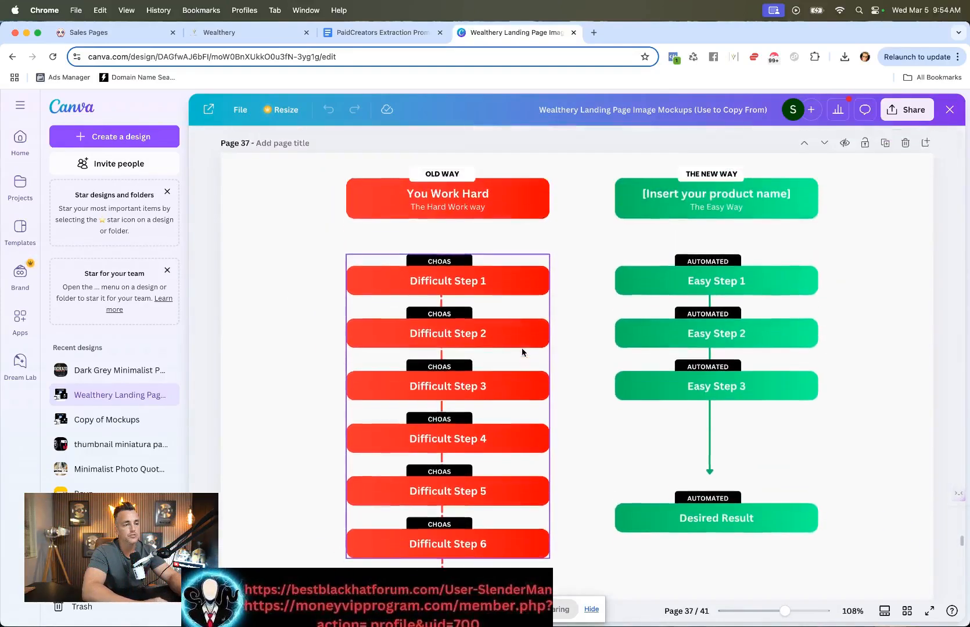
{"action": "left_click", "coordinate": [443, 210]}
{"action": "left_click", "coordinate": [385, 198]}
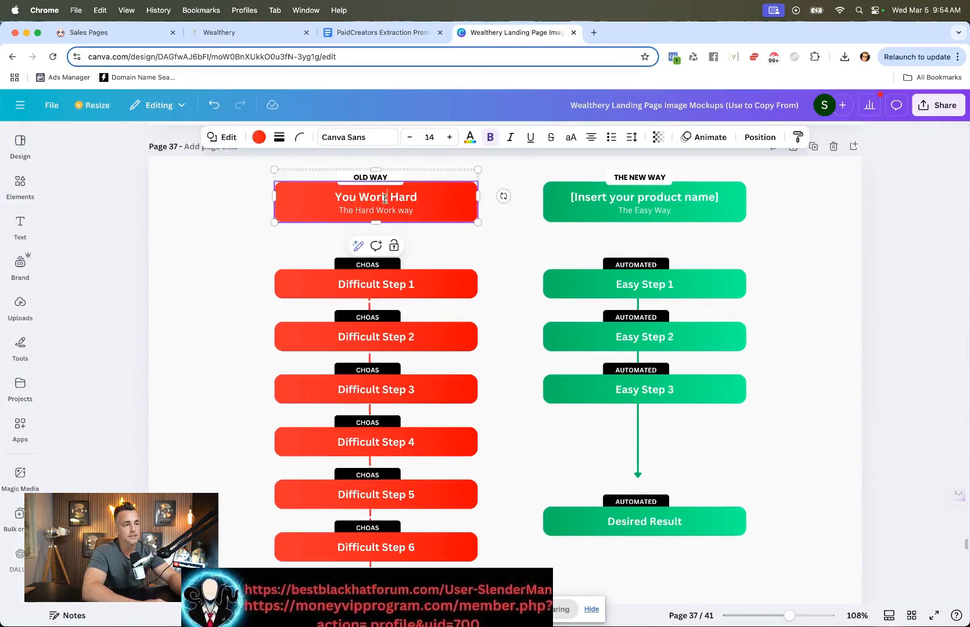
{"action": "left_click", "coordinate": [385, 199]}
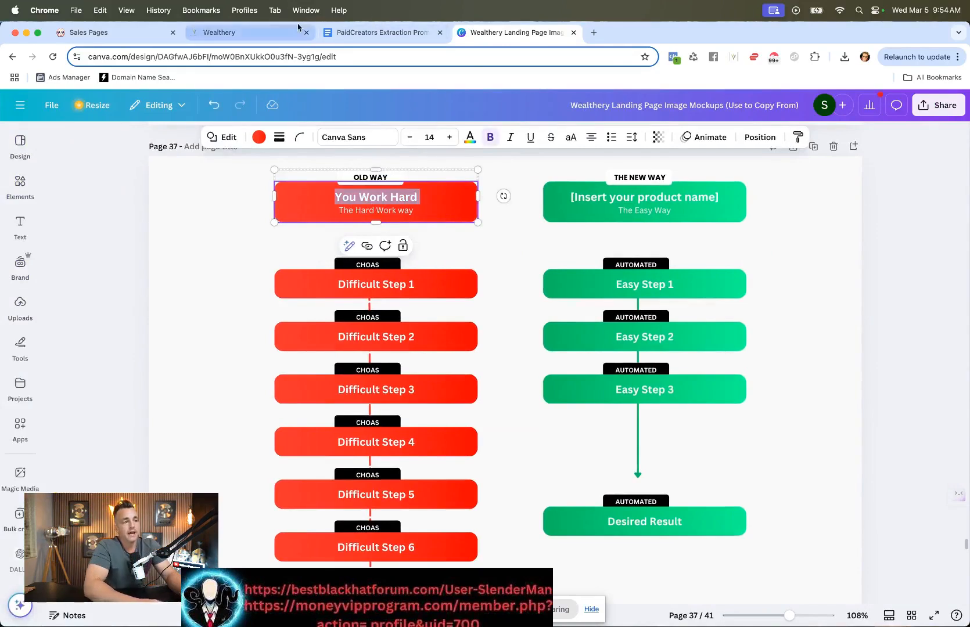
Step: Download page 37 of the Canva mockups, the Old Way / New Way graphic, as a PNG of the current page only
{"action": "left_click", "coordinate": [110, 35]}
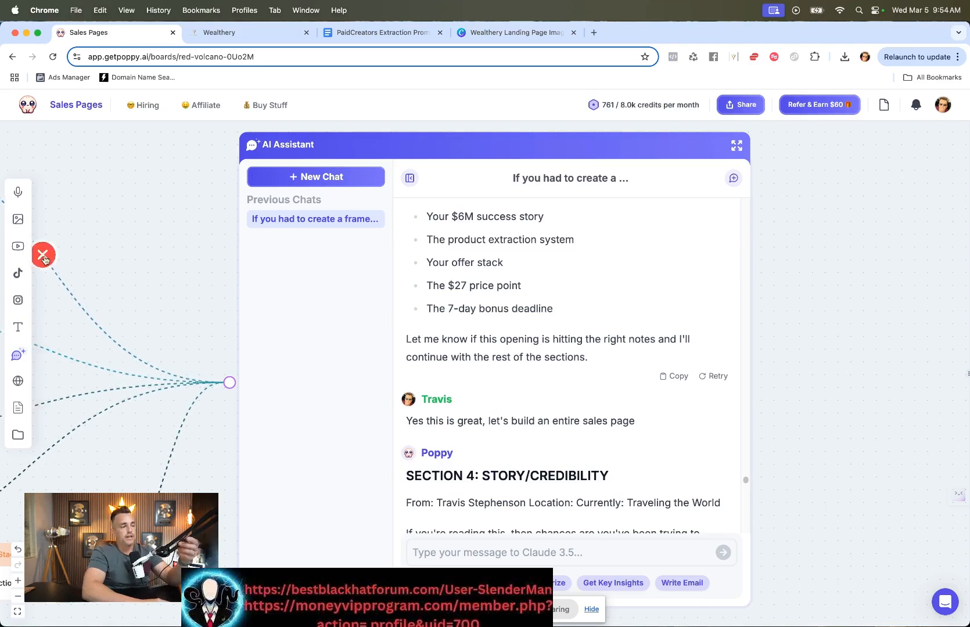
{"action": "scroll", "coordinate": [148, 278], "scroll_direction": "down", "scroll_amount": 5}
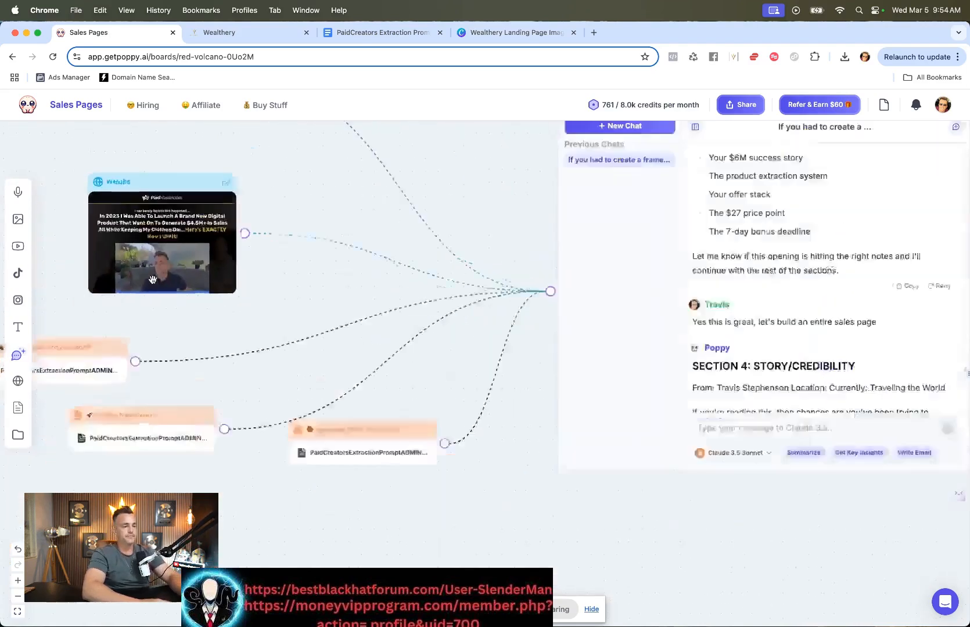
{"action": "scroll", "coordinate": [164, 243], "scroll_direction": "up", "scroll_amount": 1}
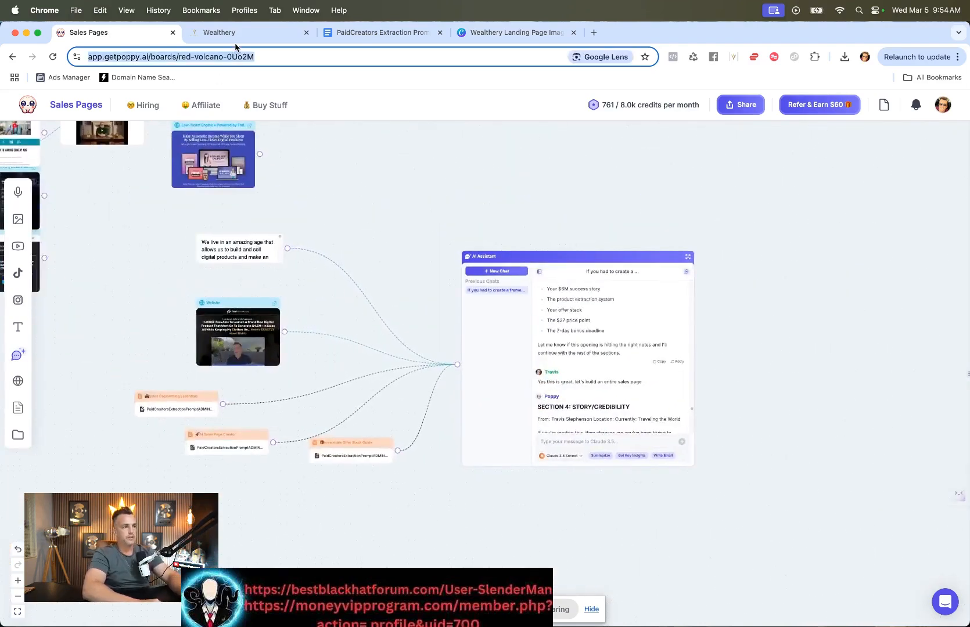
{"action": "left_click", "coordinate": [219, 33]}
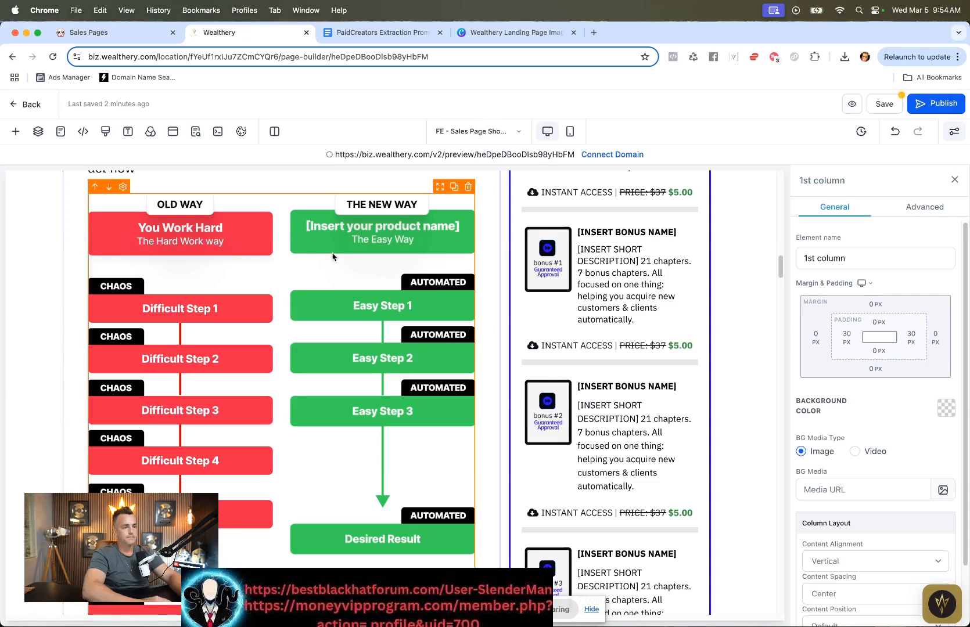
{"action": "left_click", "coordinate": [514, 32]}
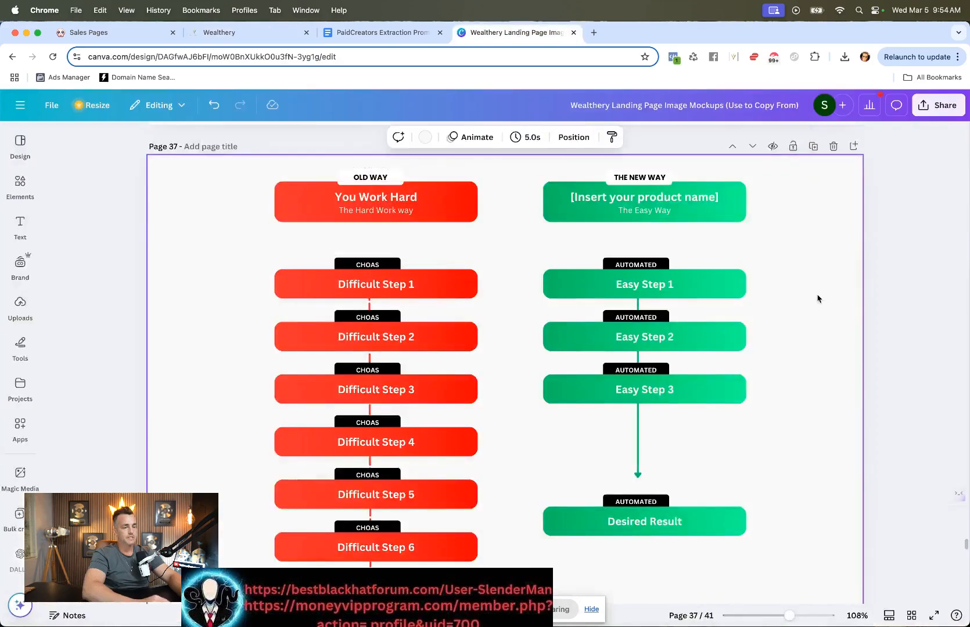
{"action": "left_click", "coordinate": [936, 107]}
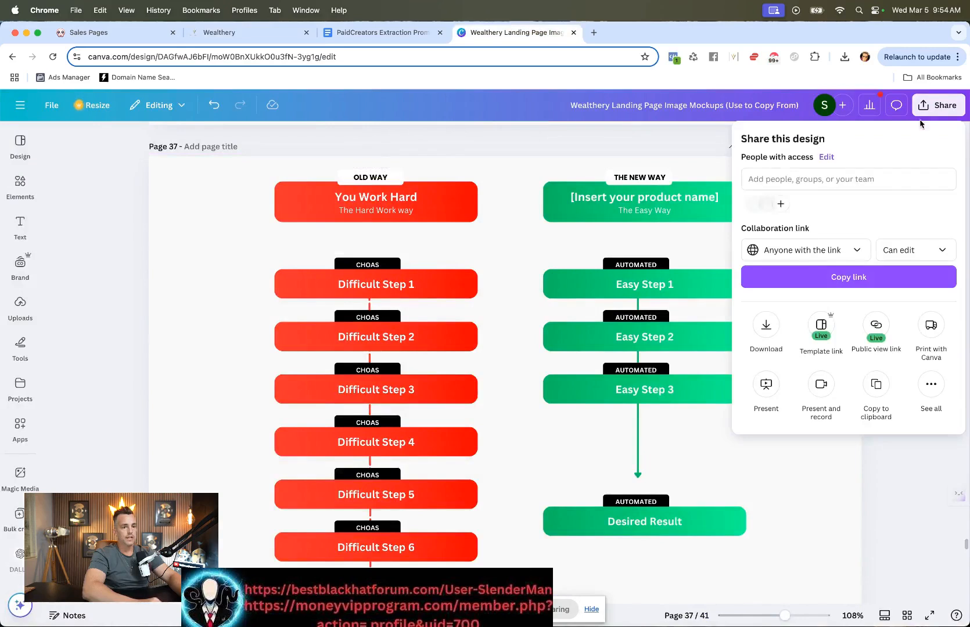
{"action": "left_click", "coordinate": [766, 324]}
{"action": "left_click", "coordinate": [769, 342]}
{"action": "left_click", "coordinate": [757, 391]}
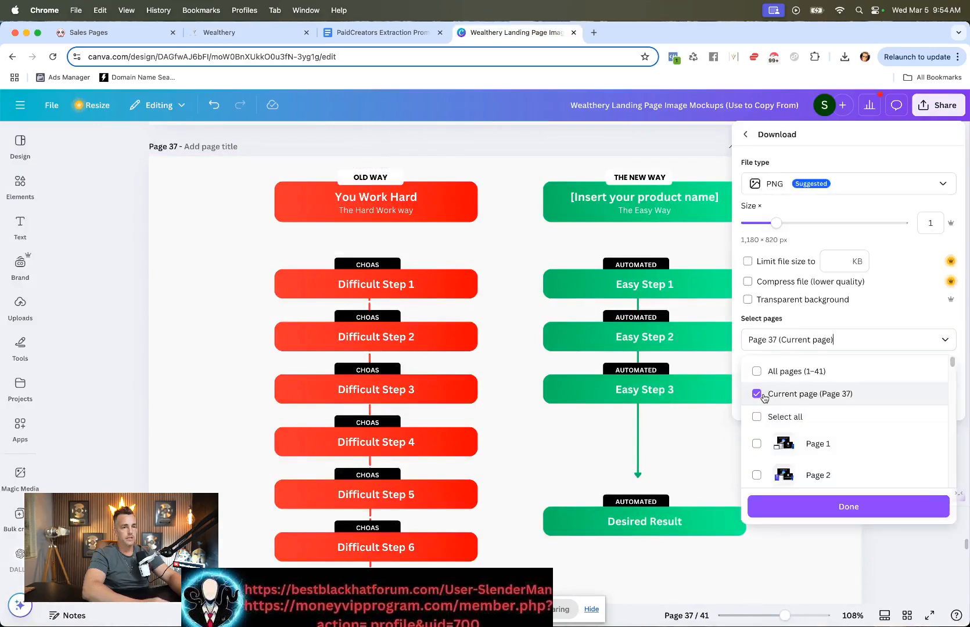
{"action": "left_click", "coordinate": [836, 507]}
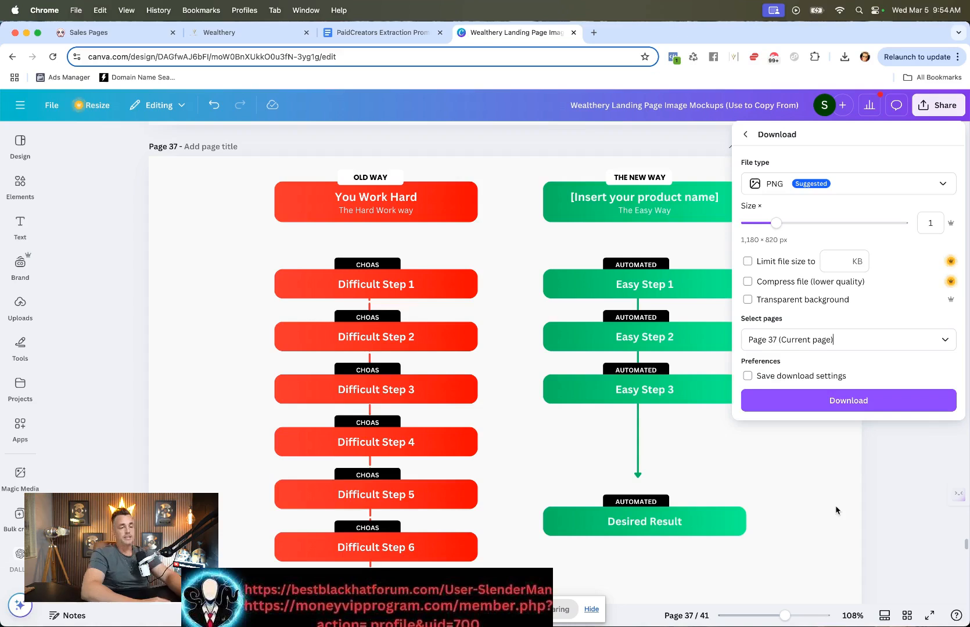
{"action": "left_click", "coordinate": [849, 401]}
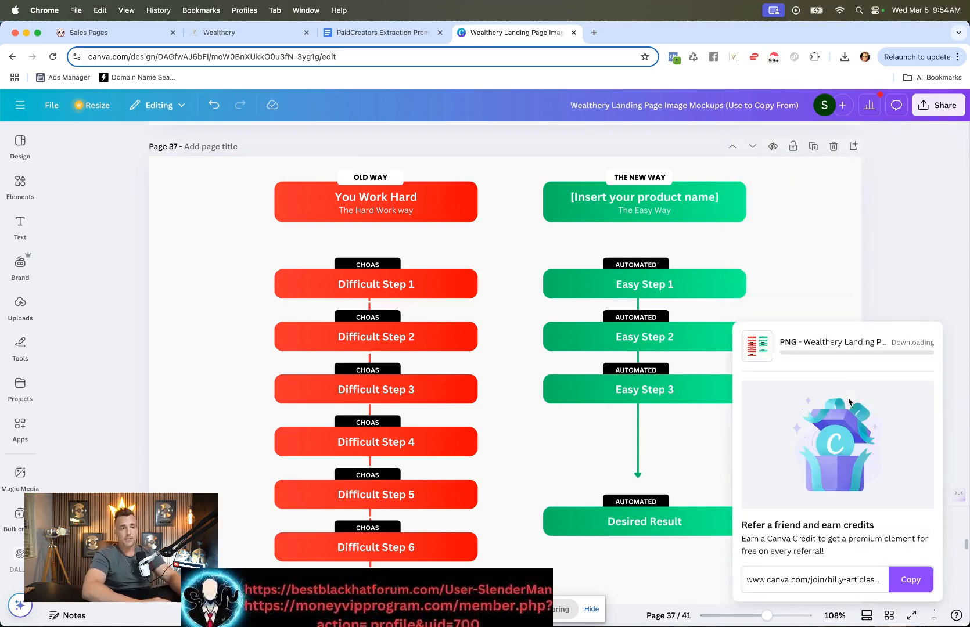
Step: Upload the downloaded Wealthery Landing Page mockup PNG as an image onto the Poppy board
{"action": "left_click", "coordinate": [116, 34]}
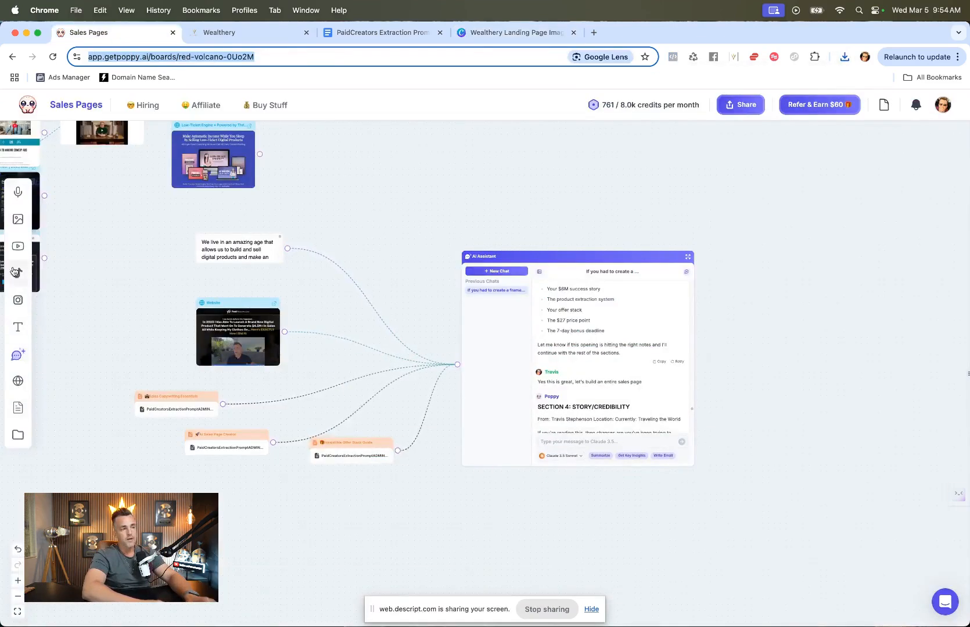
{"action": "left_click", "coordinate": [18, 224]}
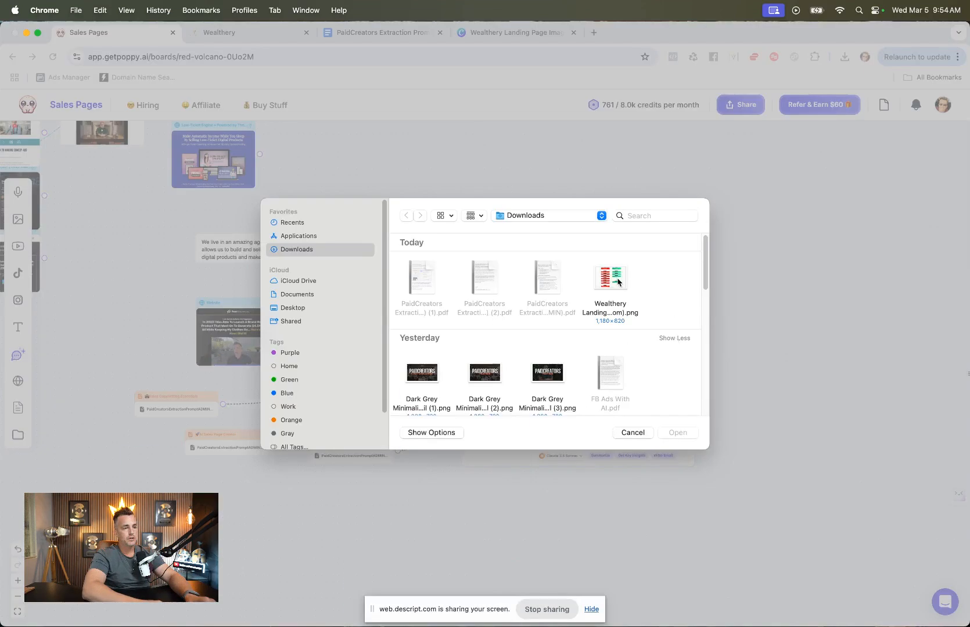
{"action": "left_click", "coordinate": [618, 283]}
{"action": "left_click", "coordinate": [679, 432]}
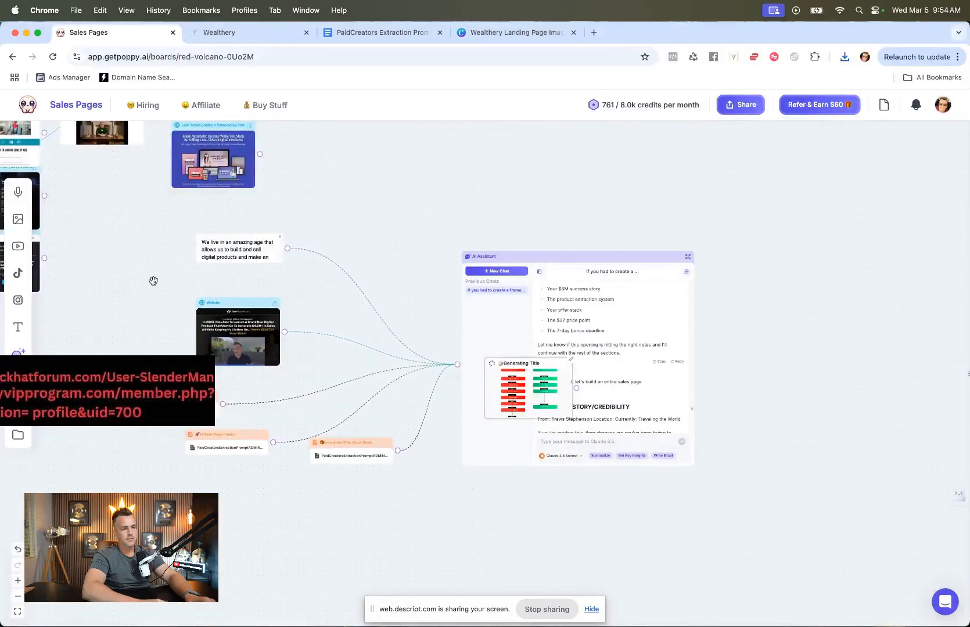
Step: Begin writing a new message to the Poppy AI assistant in its chat box
{"action": "scroll", "coordinate": [549, 394], "scroll_direction": "up", "scroll_amount": 5}
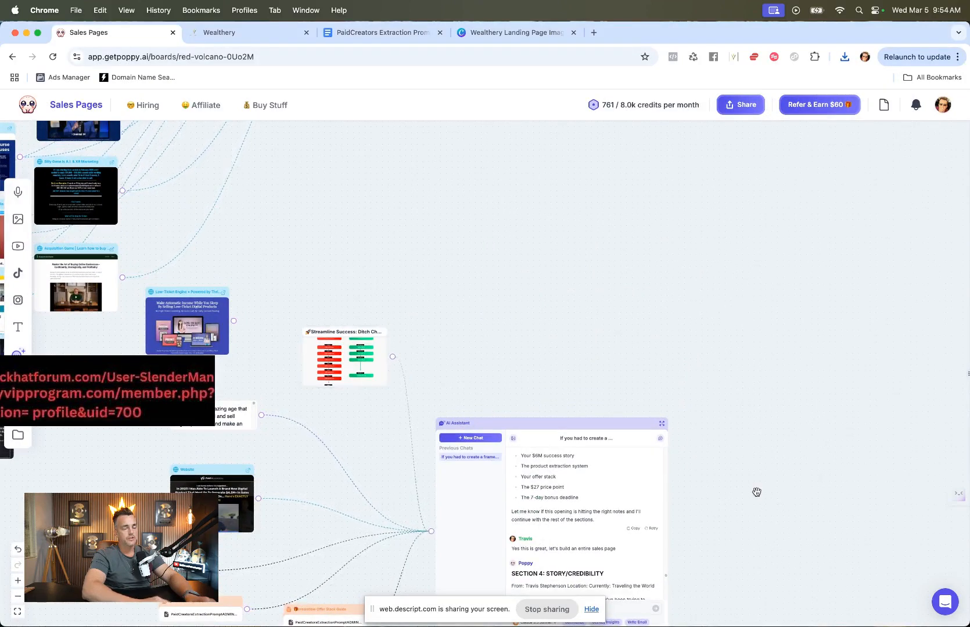
{"action": "scroll", "coordinate": [755, 493], "scroll_direction": "down", "scroll_amount": 6}
{"action": "scroll", "coordinate": [540, 394], "scroll_direction": "up", "scroll_amount": 10}
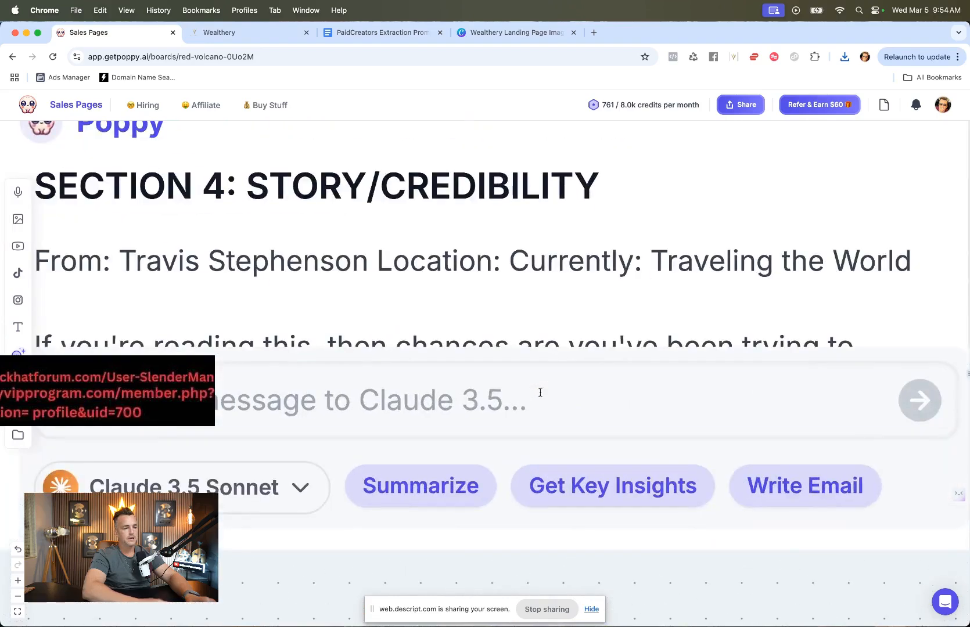
{"action": "left_click", "coordinate": [541, 394]}
Step: Ask the Poppy assistant to write compelling "old way new way" text to fill the newly added Old Way vs New Way graphic
{"action": "type", "text": "Ok"}
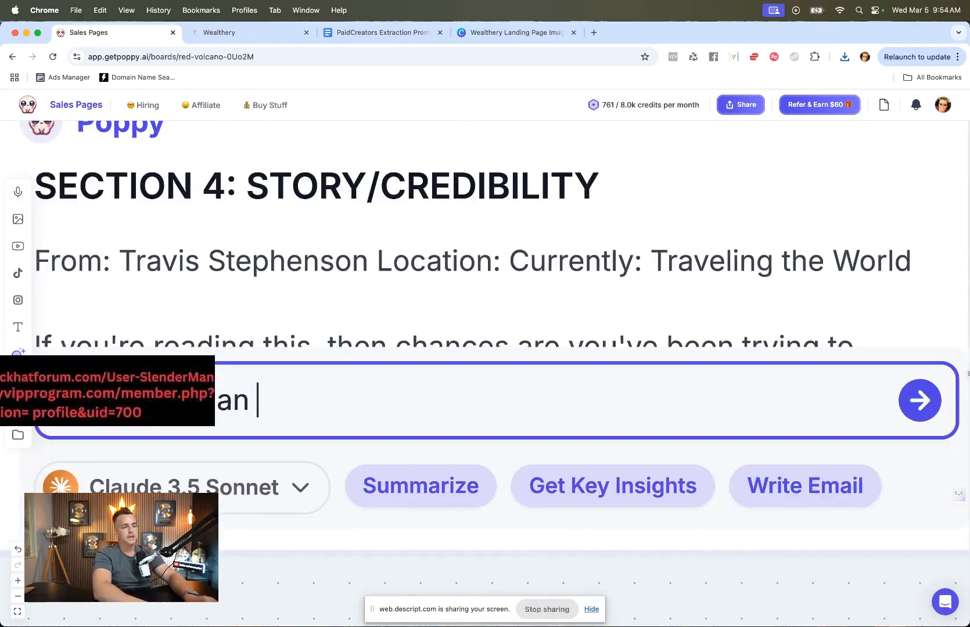
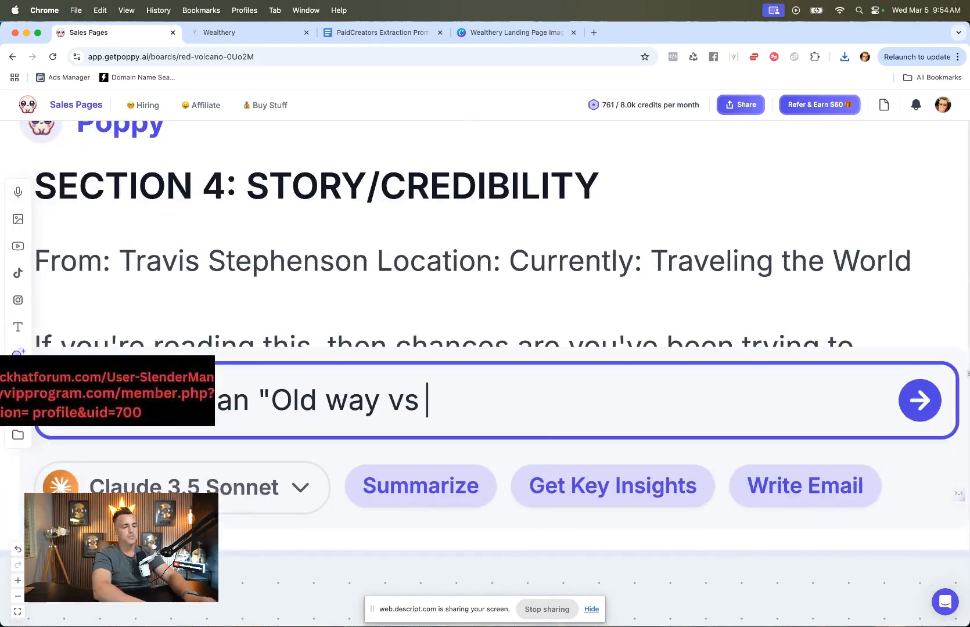
Step: Begin writing a new message to the Poppy AI assistant in its chat box
Step: Ask the Poppy assistant to write compelling "old way new way" text to fill the newly added Old Way vs New Way graphic
{"action": "type", "text": "w Way\" graphic. Can you help"}
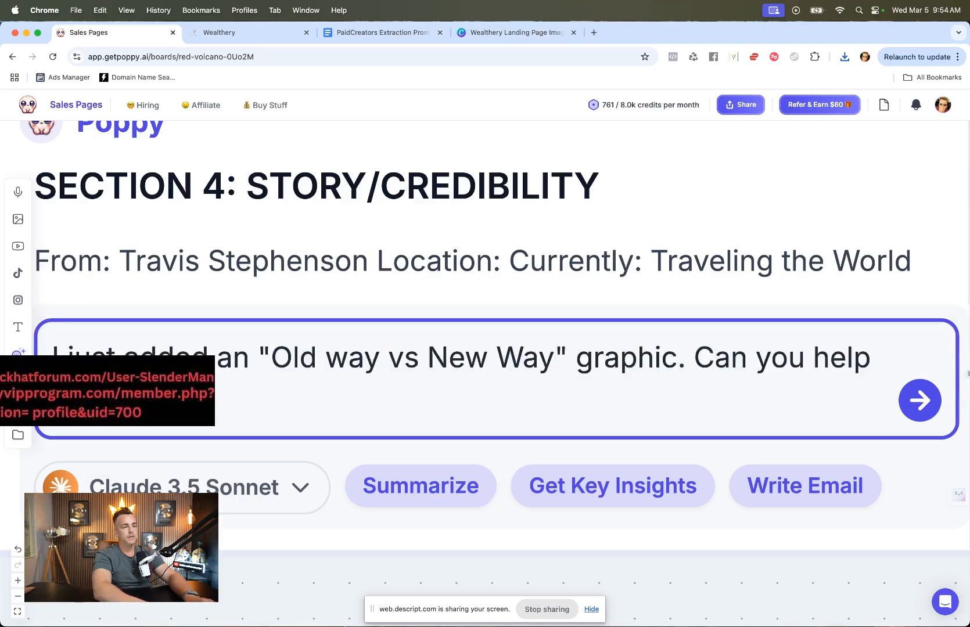
{"action": "type", "text": " me mater"}
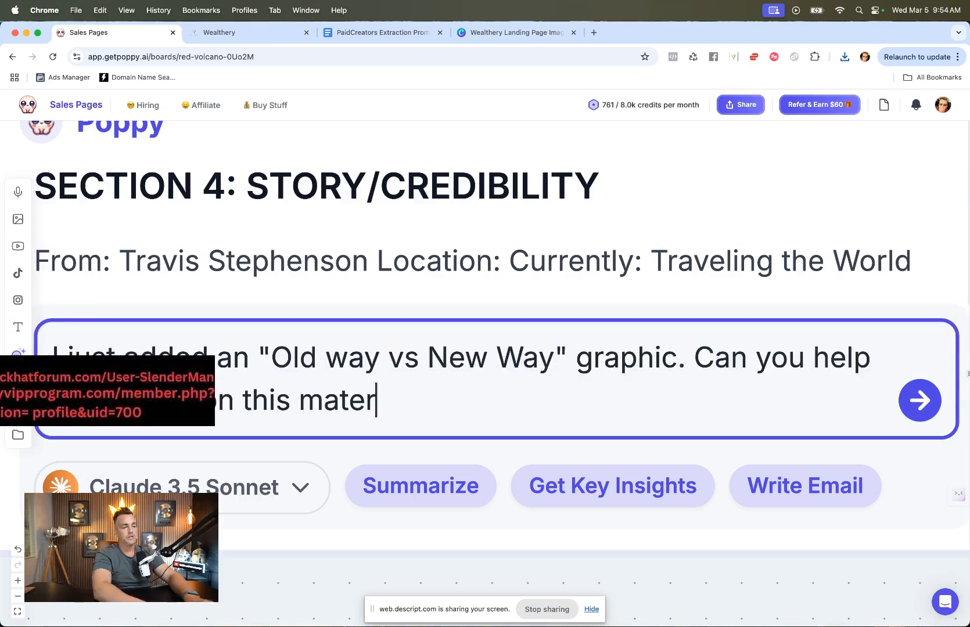
{"action": "type", "text": "ial, come up with a co"}
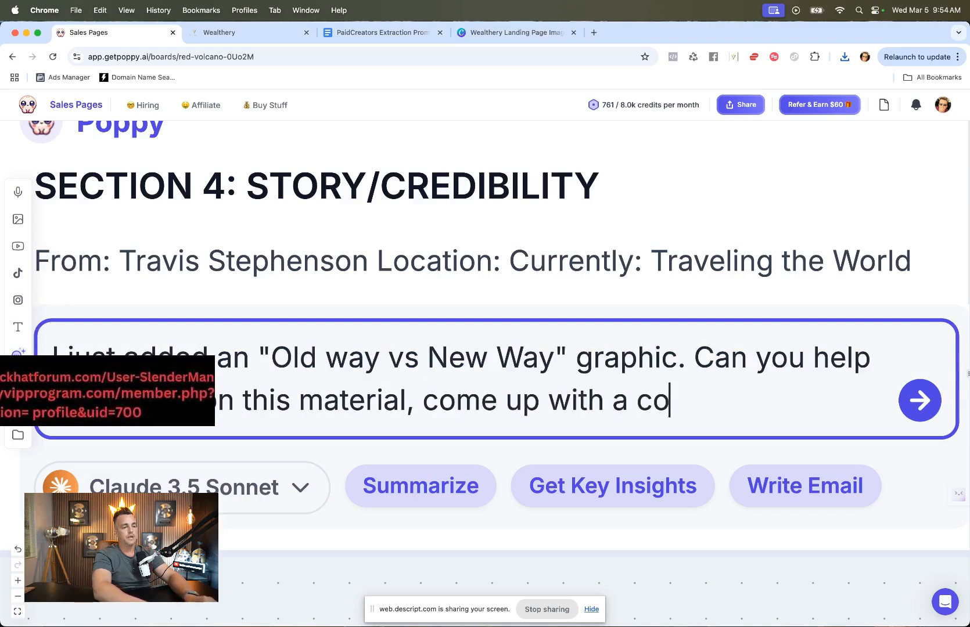
{"action": "type", "text": "mpelling \"o"}
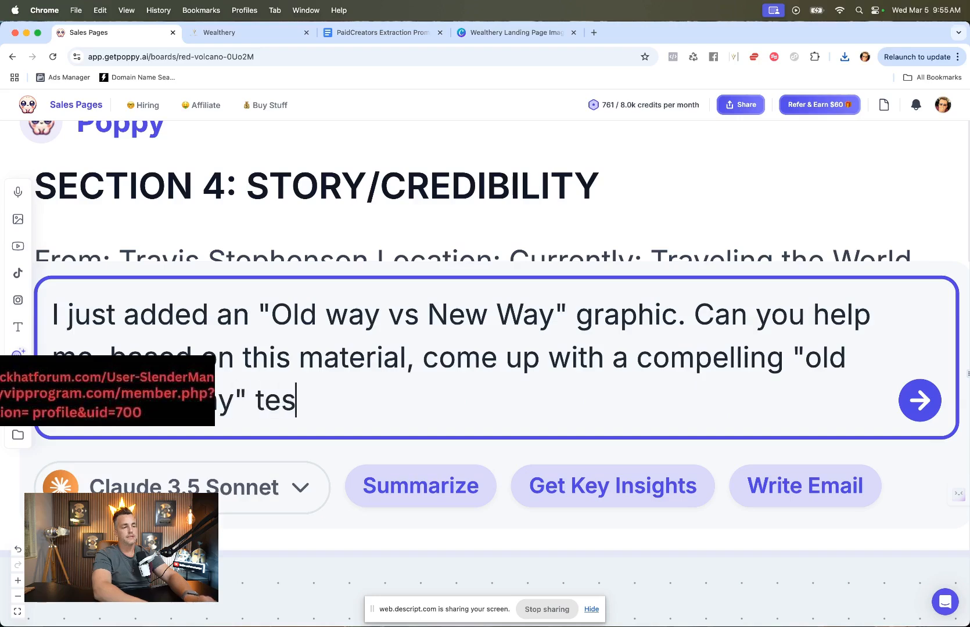
{"action": "type", "text": "ld way\" text I can fill i"}
{"action": "key", "text": "Return"}
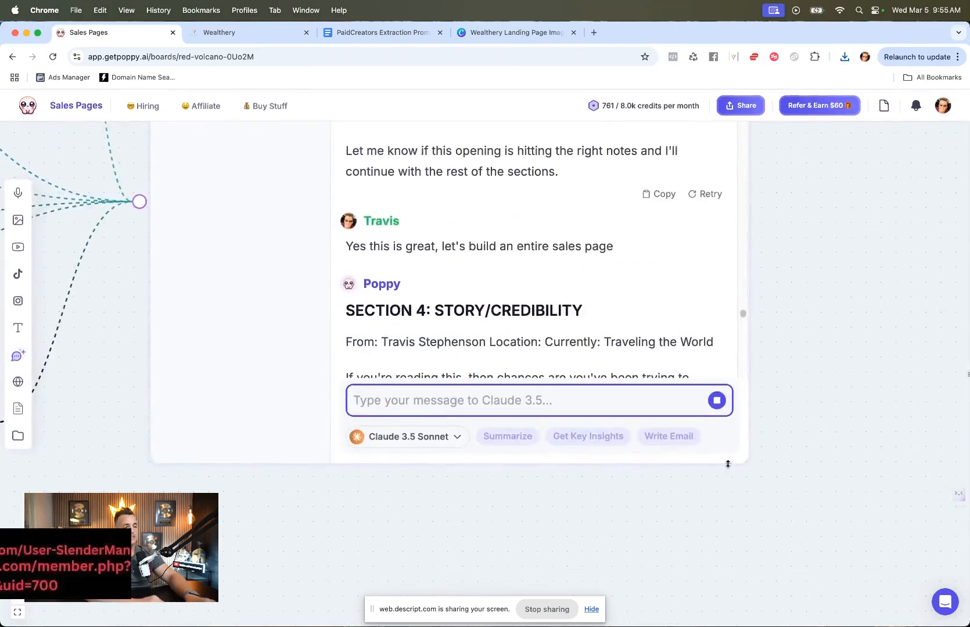
Step: Fill the first Old Way box in the Canva graphic with "Spend months creating a complex course" and set its font size to 12
{"action": "scroll", "coordinate": [783, 415], "scroll_direction": "up", "scroll_amount": 2}
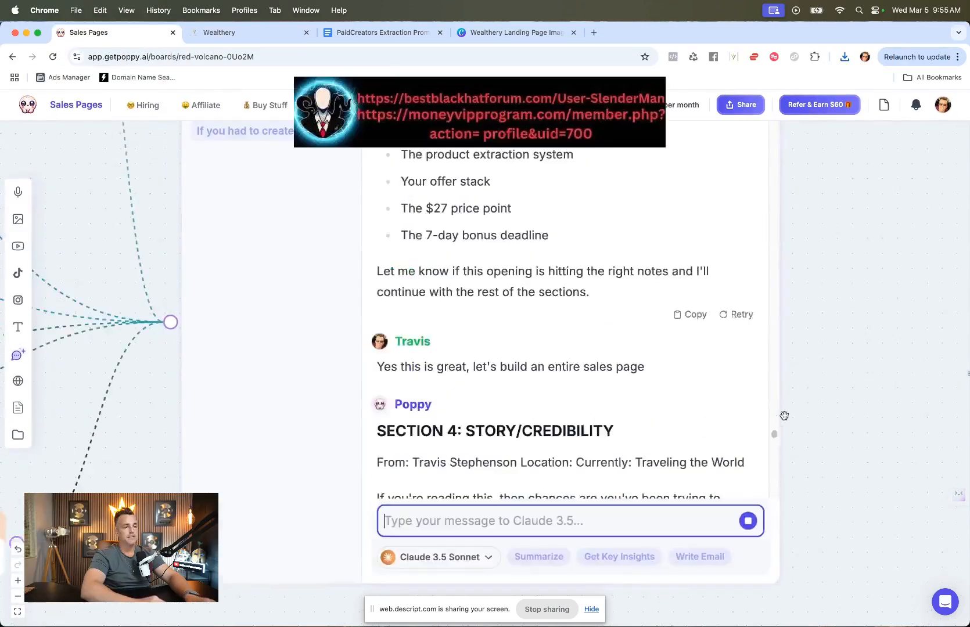
{"action": "scroll", "coordinate": [708, 413], "scroll_direction": "down", "scroll_amount": 20}
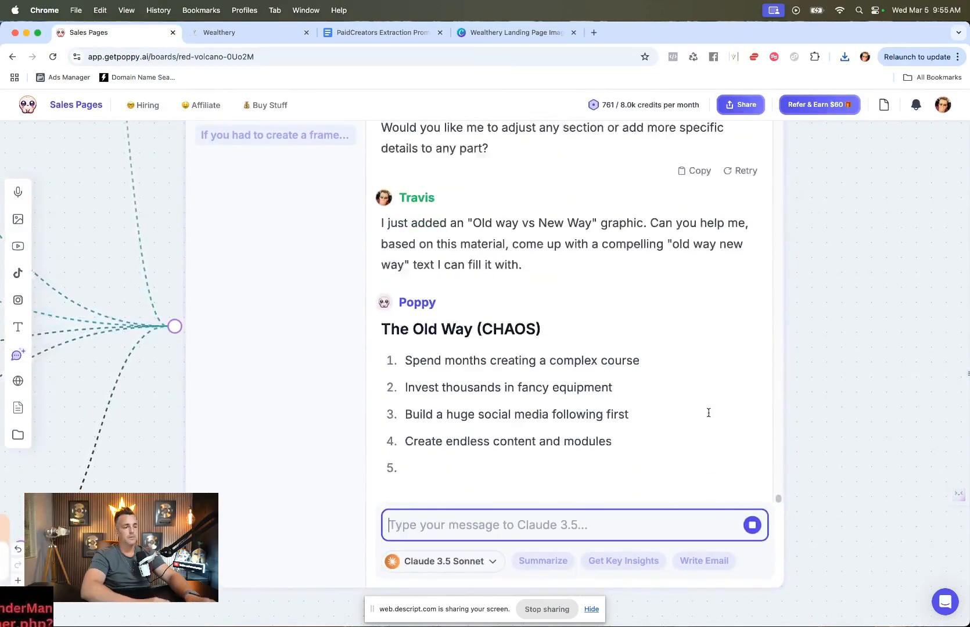
{"action": "scroll", "coordinate": [527, 226], "scroll_direction": "up", "scroll_amount": 3}
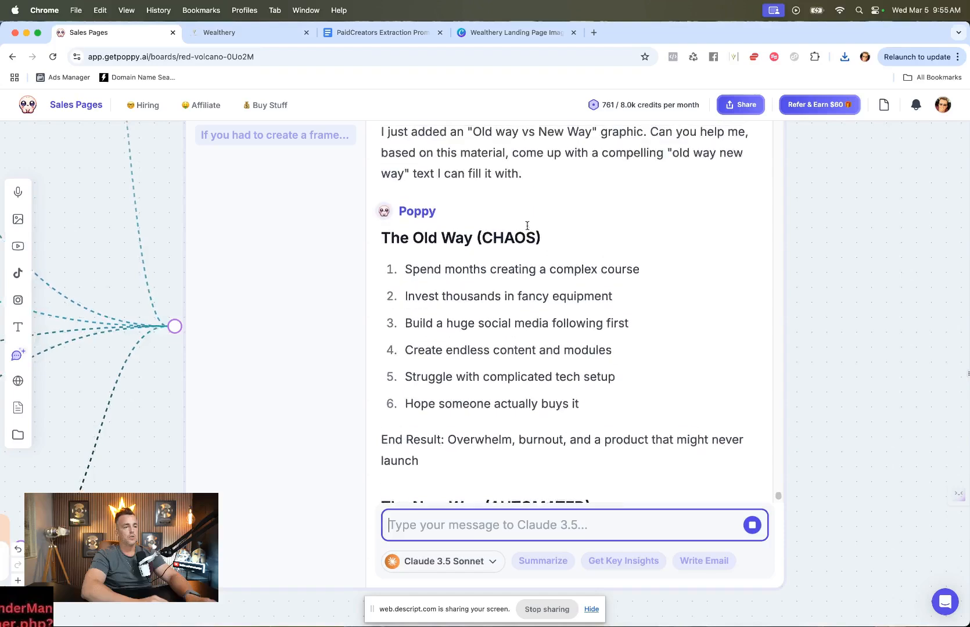
{"action": "left_click_drag", "start_coordinate": [639, 277], "coordinate": [403, 272]}
{"action": "key", "text": "super+c"}
{"action": "left_click", "coordinate": [511, 33]}
{"action": "left_click", "coordinate": [378, 285]}
{"action": "double_click", "coordinate": [378, 285]}
{"action": "key", "text": "super+v"}
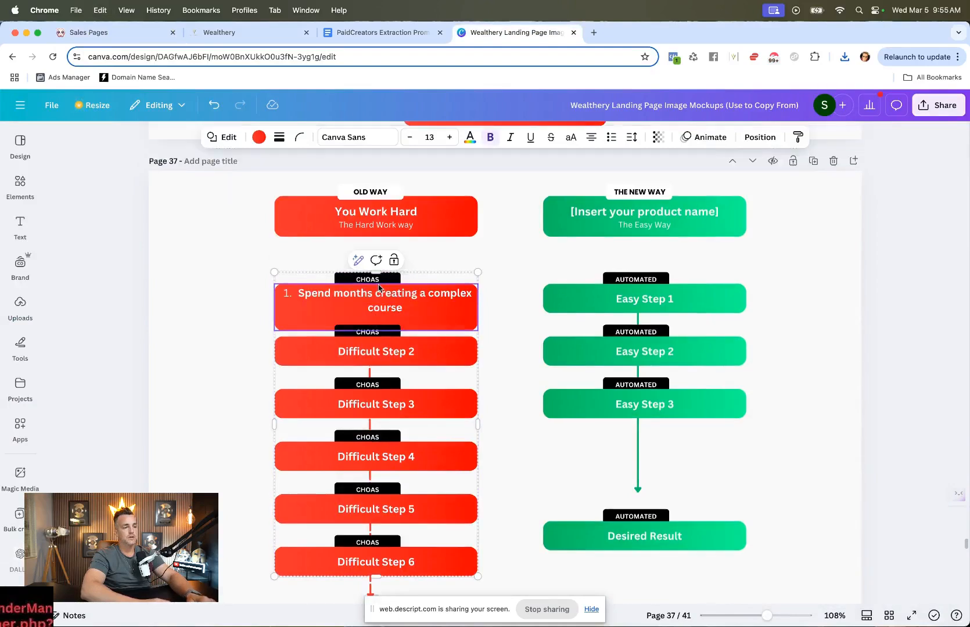
{"action": "key", "text": "BackSpace"}
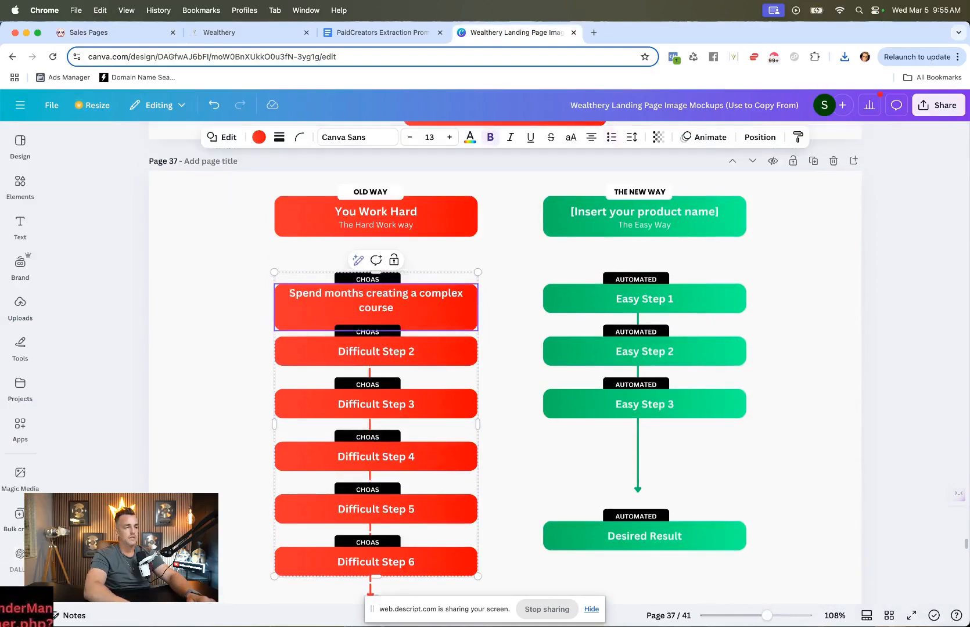
{"action": "triple_click", "coordinate": [356, 297]}
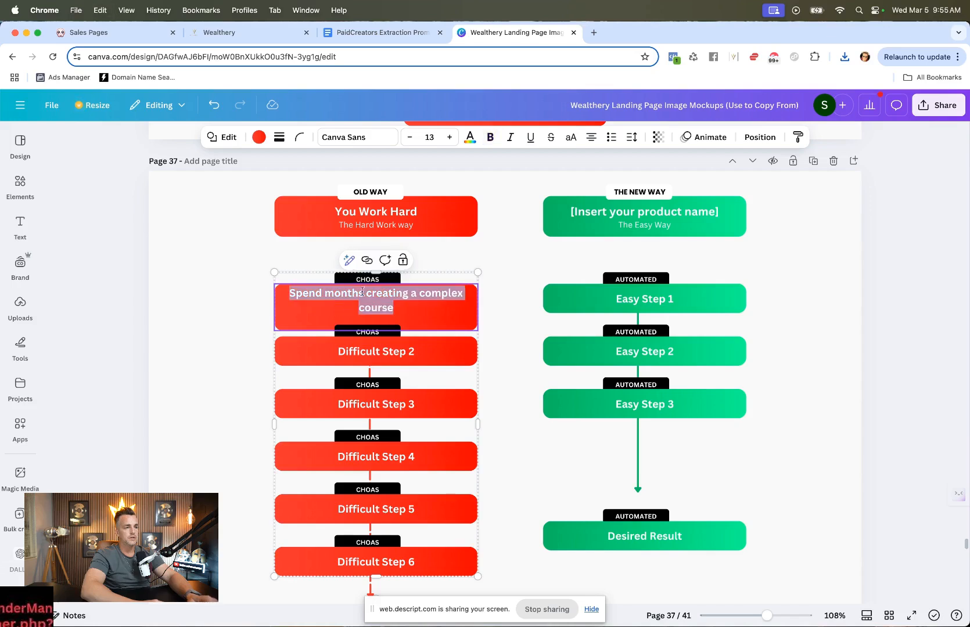
{"action": "left_click", "coordinate": [410, 137]}
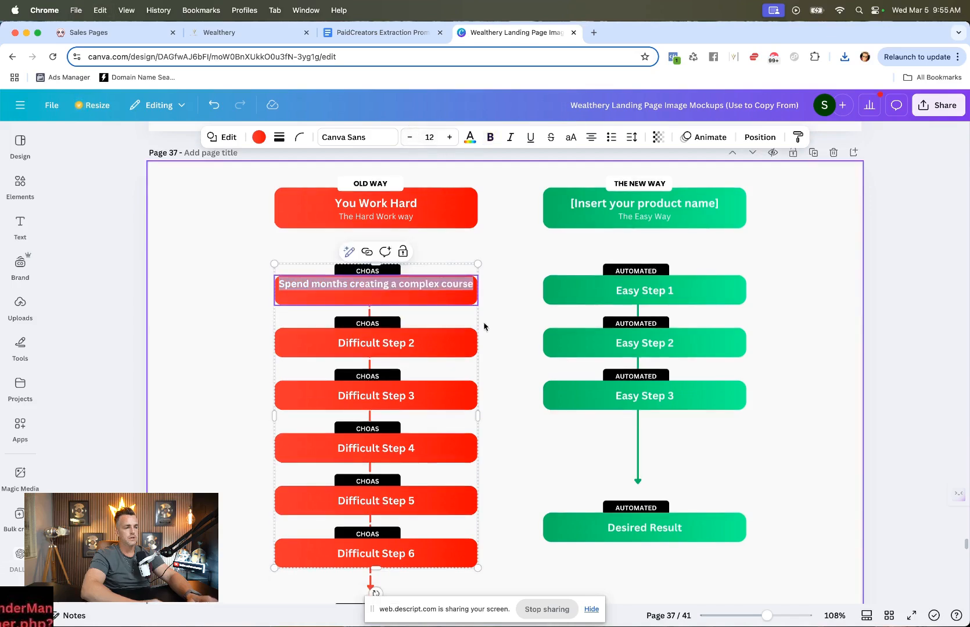
{"action": "left_click", "coordinate": [505, 262]}
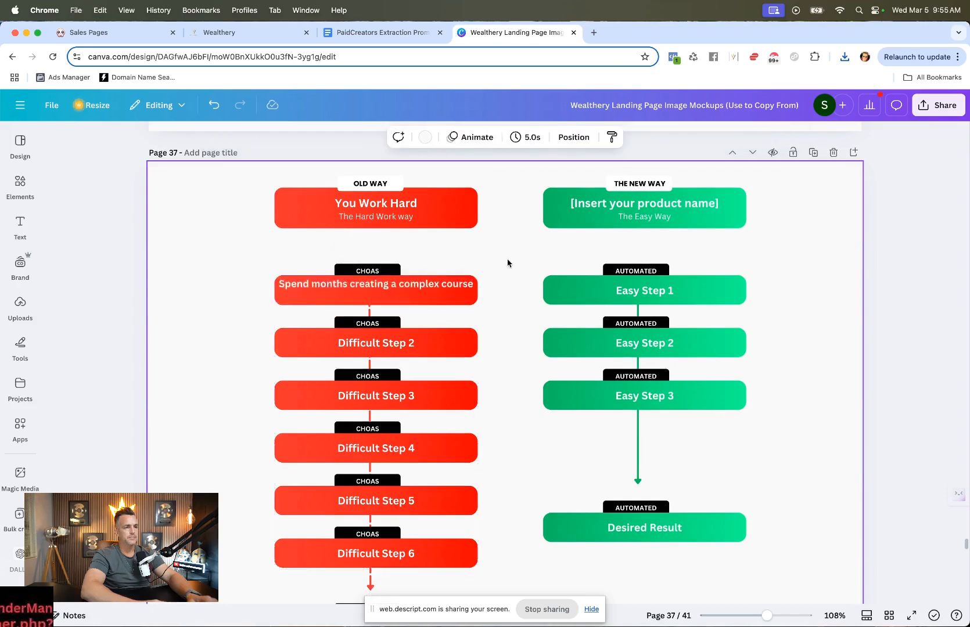
{"action": "left_click", "coordinate": [437, 286]}
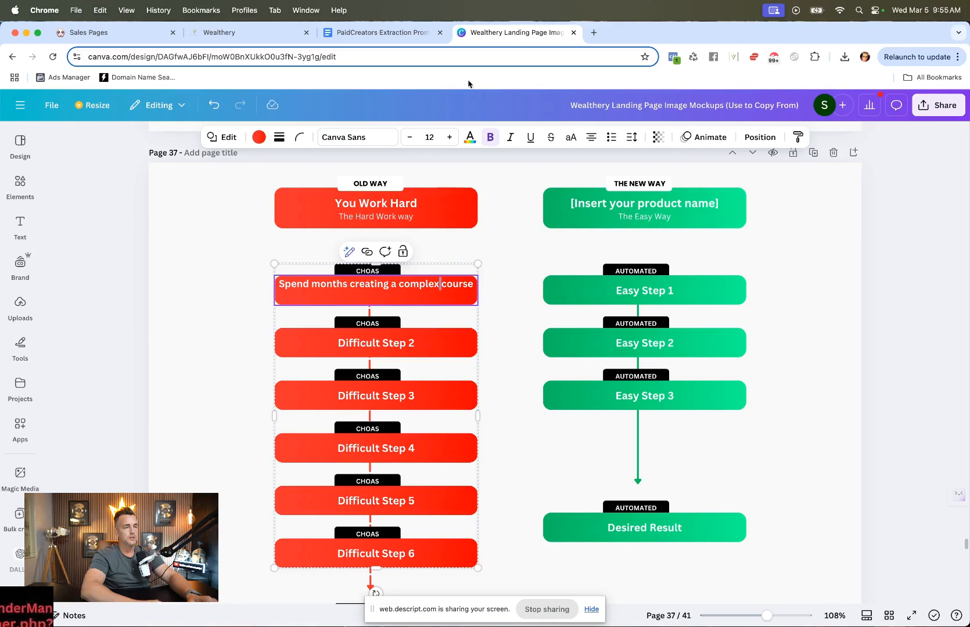
Step: Replace the second Old Way box text with "Invest thousands in fancy equipment" as plain text without list numbering
{"action": "left_click", "coordinate": [76, 33]}
{"action": "left_click_drag", "start_coordinate": [664, 296], "coordinate": [402, 297]}
{"action": "key", "text": "super+c"}
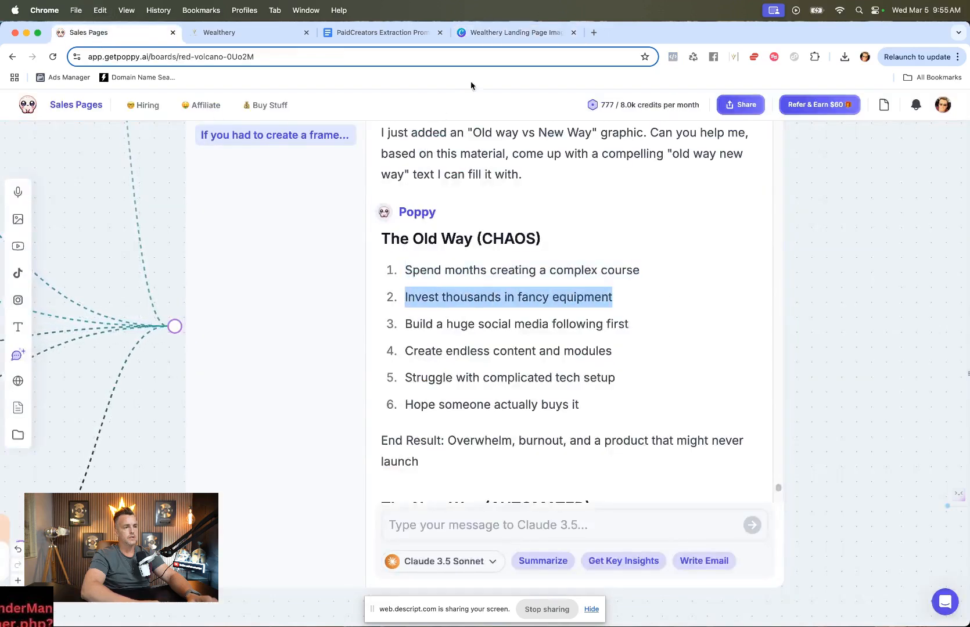
{"action": "left_click", "coordinate": [512, 32]}
{"action": "double_click", "coordinate": [374, 341]}
{"action": "key", "text": "super+v"}
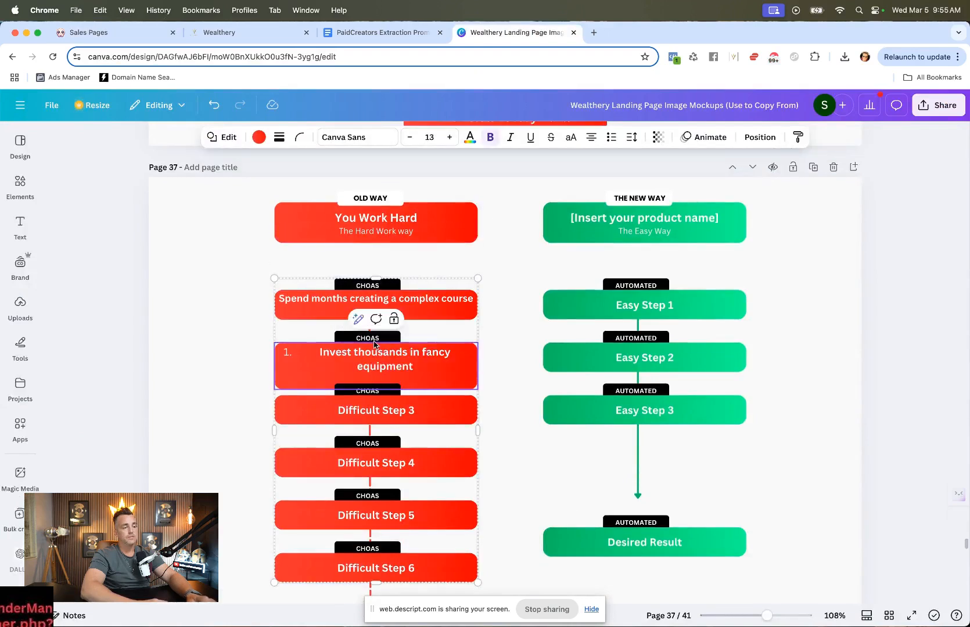
{"action": "key", "text": "super+z"}
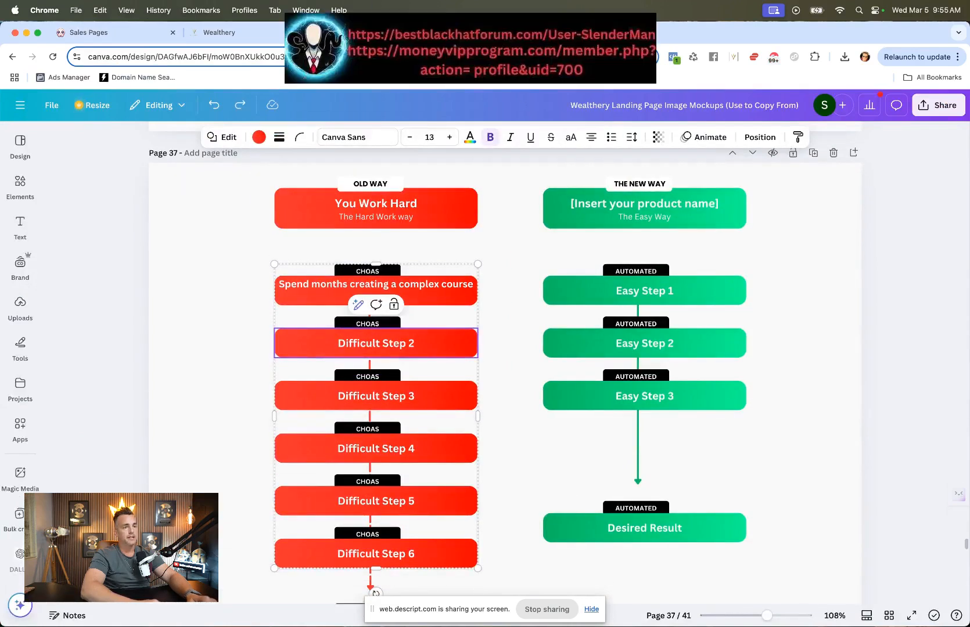
{"action": "left_click", "coordinate": [594, 33]}
{"action": "key", "text": "super+v"}
{"action": "key", "text": "super+a"}
{"action": "key", "text": "super+w"}
{"action": "triple_click", "coordinate": [356, 339]}
{"action": "key", "text": "super+v"}
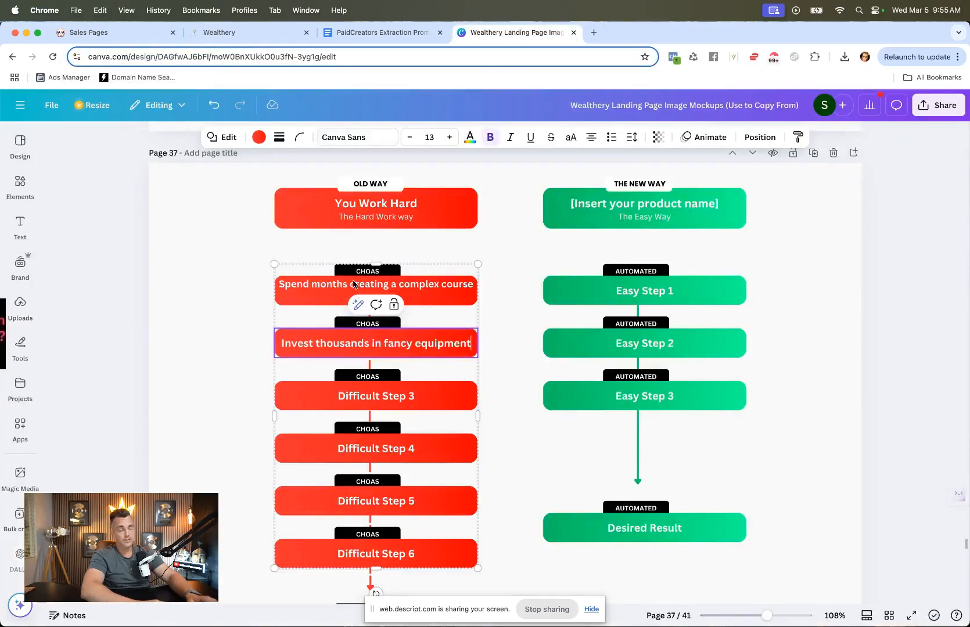
Step: Replace the third Old Way box text with "Build a huge social media following first" copied from Poppy's reply
{"action": "key", "text": "super+1"}
{"action": "left_click_drag", "start_coordinate": [626, 337], "coordinate": [364, 330]}
{"action": "key", "text": "super+c"}
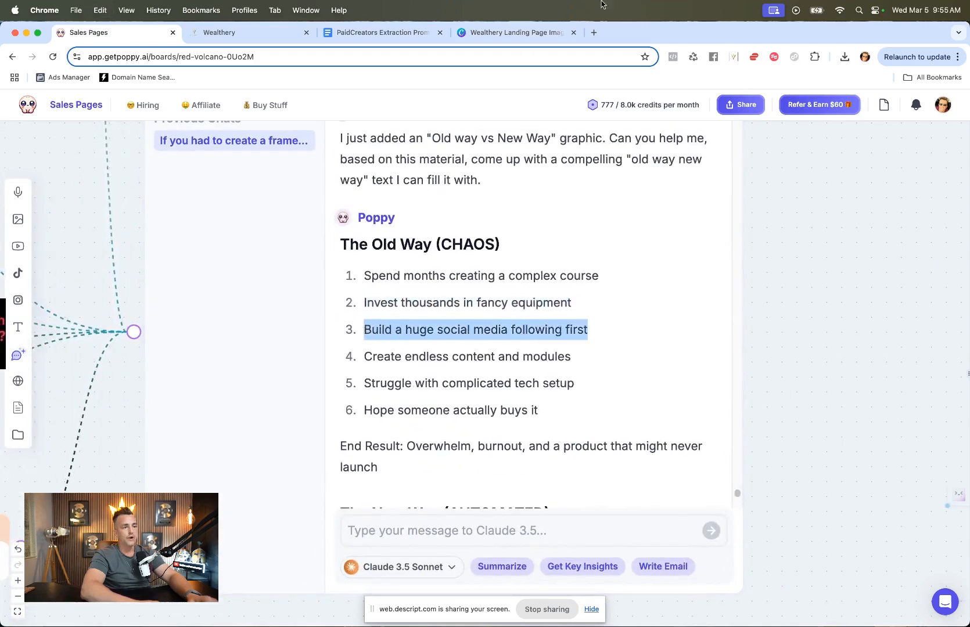
{"action": "left_click", "coordinate": [593, 32]}
{"action": "key", "text": "super+v"}
{"action": "key", "text": "super+a"}
{"action": "left_click", "coordinate": [502, 33]}
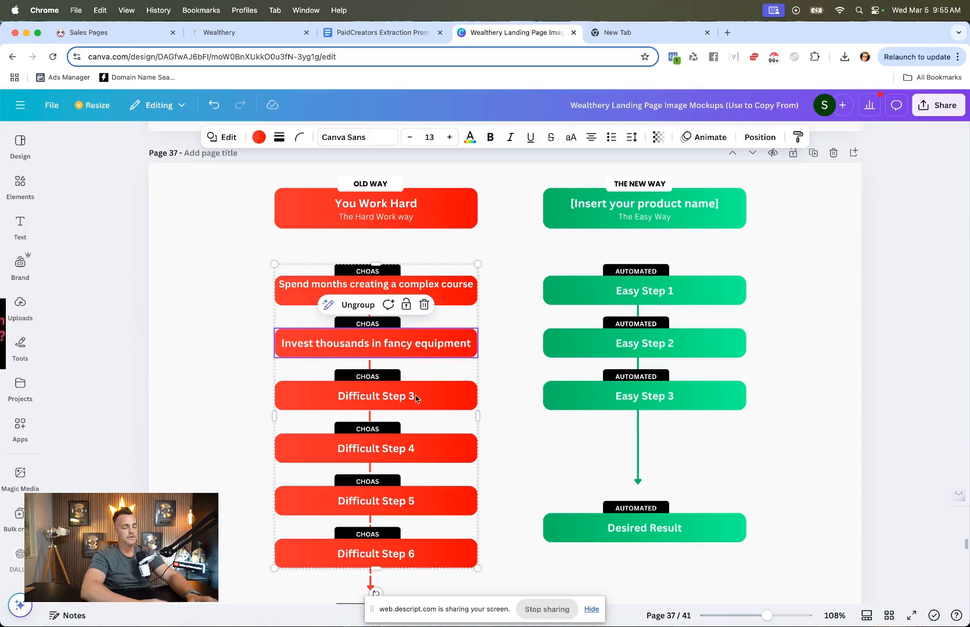
{"action": "left_click", "coordinate": [394, 401]}
{"action": "double_click", "coordinate": [394, 400]}
{"action": "key", "text": "super+v"}
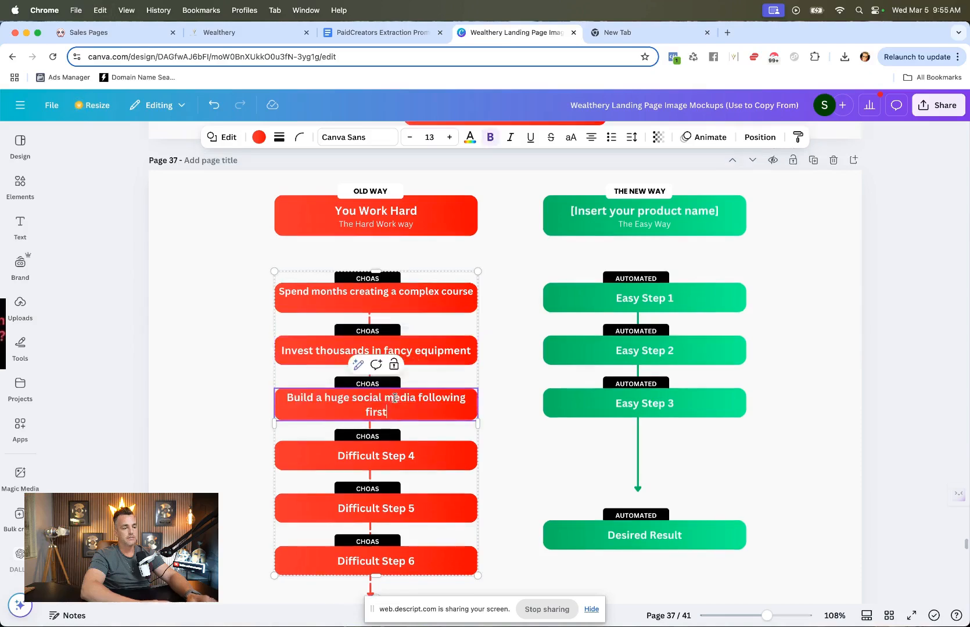
Step: Replace the fourth Old Way box text with "Create endless content and modules"
{"action": "left_click", "coordinate": [122, 30]}
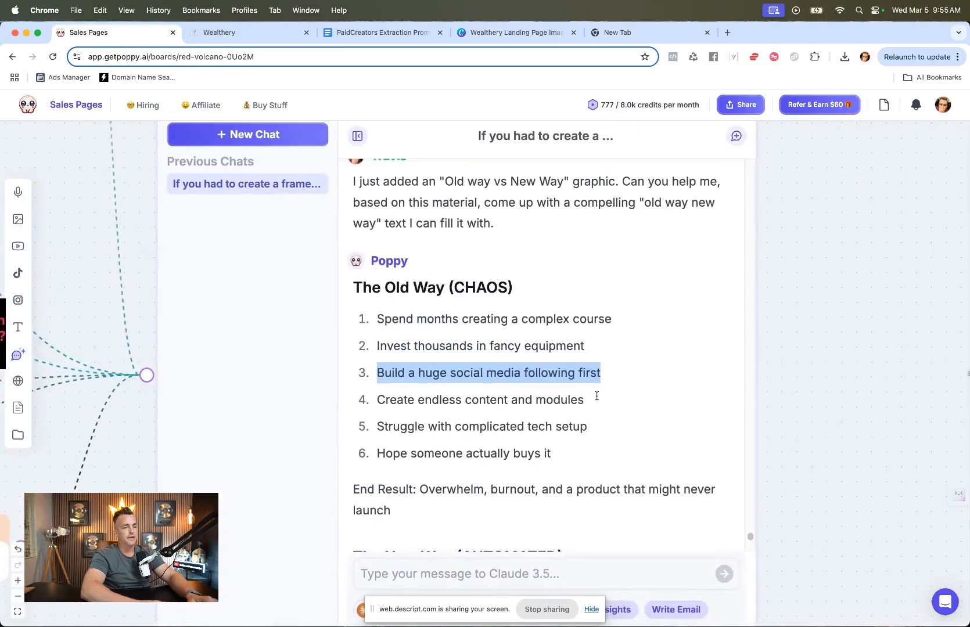
{"action": "left_click_drag", "start_coordinate": [585, 400], "coordinate": [371, 406]}
{"action": "left_click", "coordinate": [636, 32]}
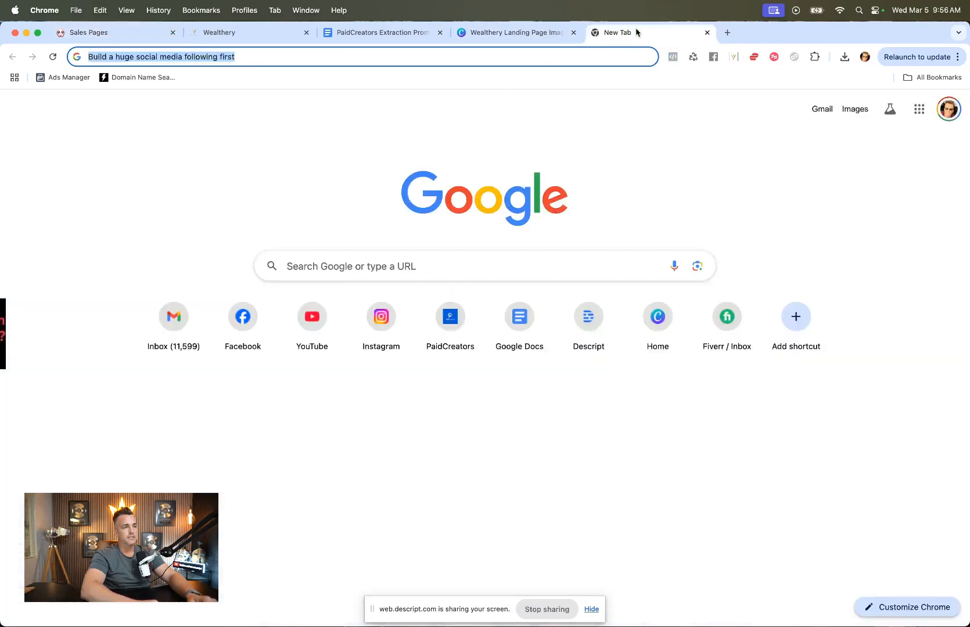
{"action": "key", "text": "super+v"}
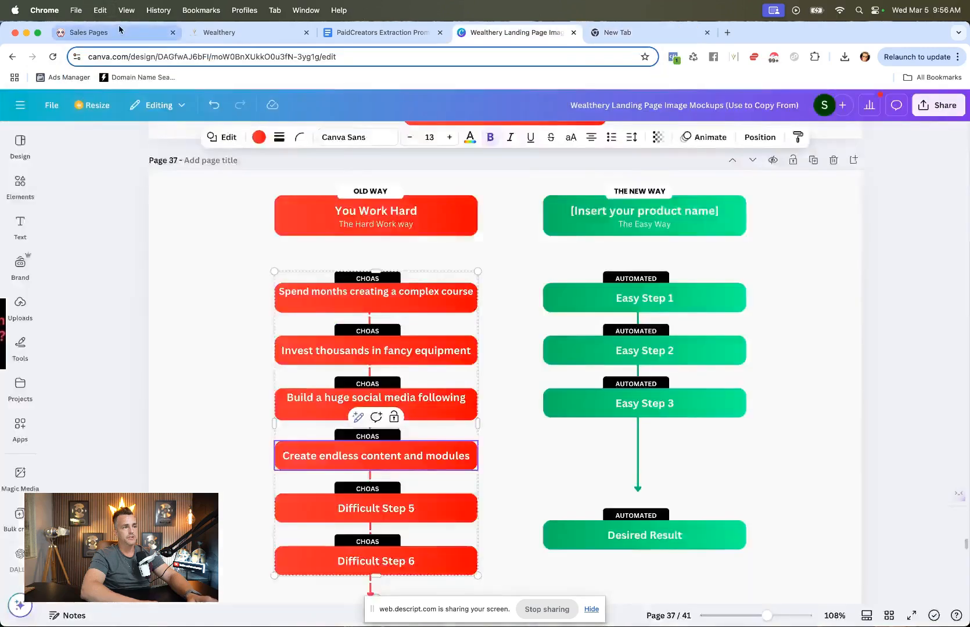
Step: Replace the fifth Old Way box text with "Struggle with complicated tech setup" as plain text
{"action": "left_click", "coordinate": [119, 31]}
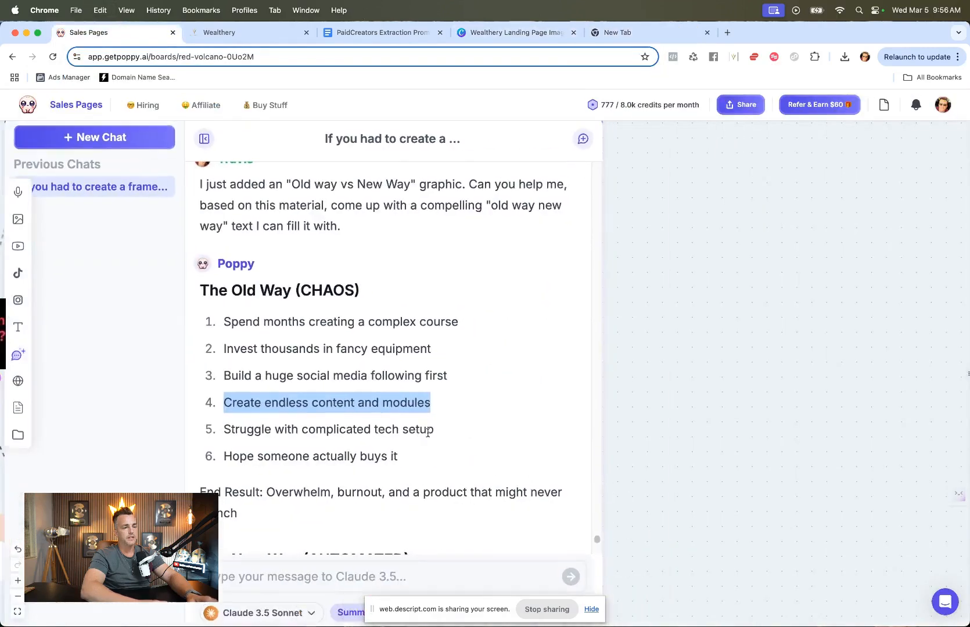
{"action": "scroll", "coordinate": [583, 429], "scroll_direction": "right", "scroll_amount": 3}
{"action": "left_click_drag", "start_coordinate": [500, 435], "coordinate": [291, 438]}
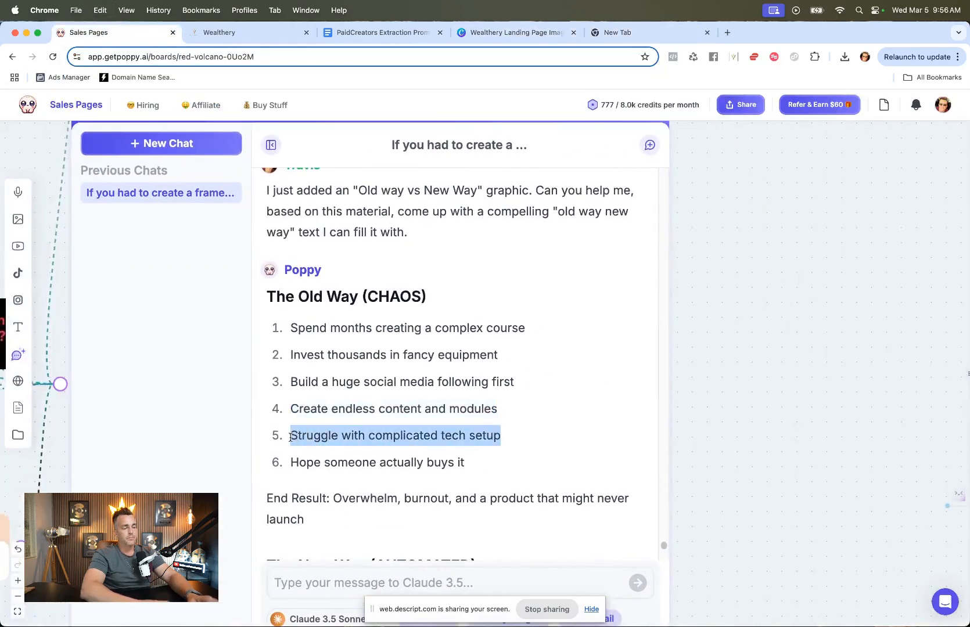
{"action": "left_click", "coordinate": [514, 33]}
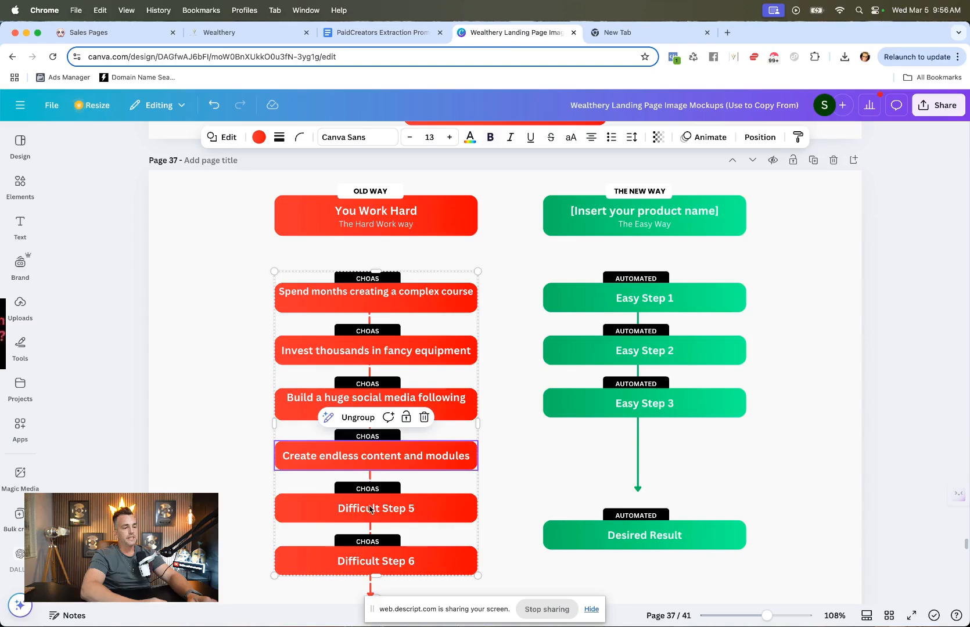
{"action": "double_click", "coordinate": [370, 509]}
{"action": "key", "text": "super+v"}
{"action": "key", "text": "super+z"}
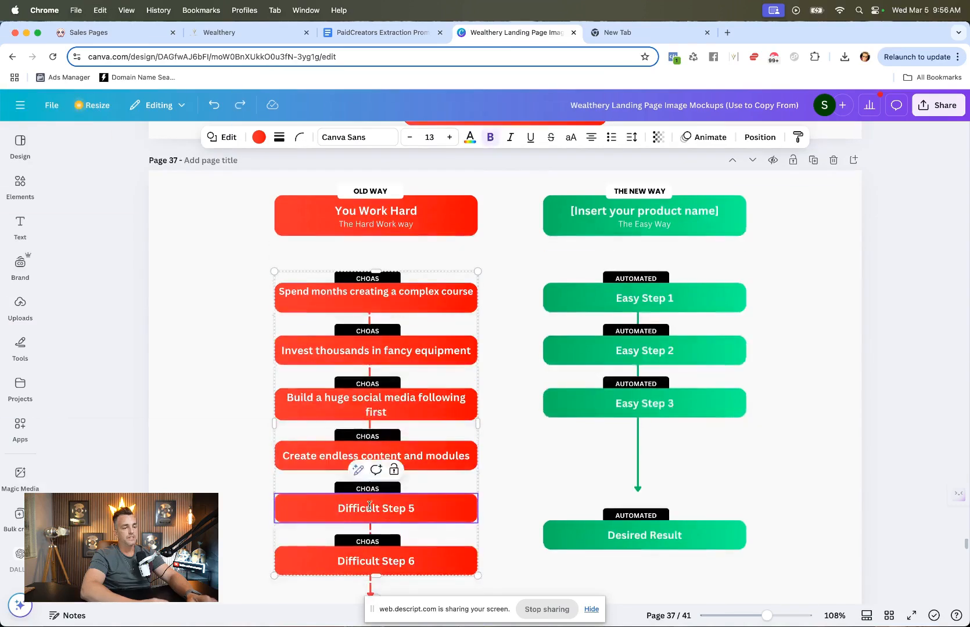
{"action": "left_click", "coordinate": [660, 31]}
{"action": "key", "text": "super+v"}
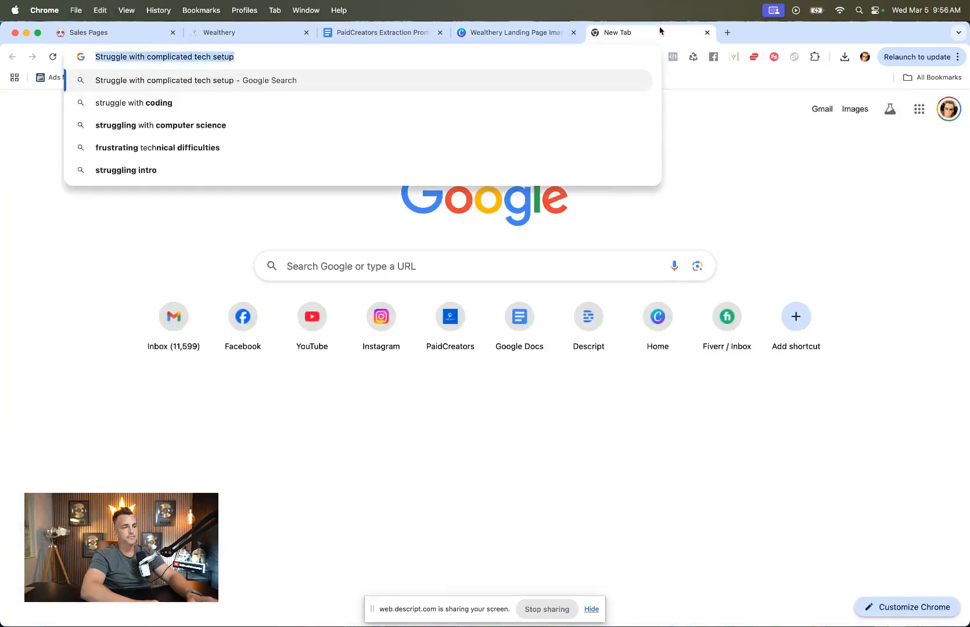
{"action": "key", "text": "super+alt+Left"}
{"action": "key", "text": "super+v"}
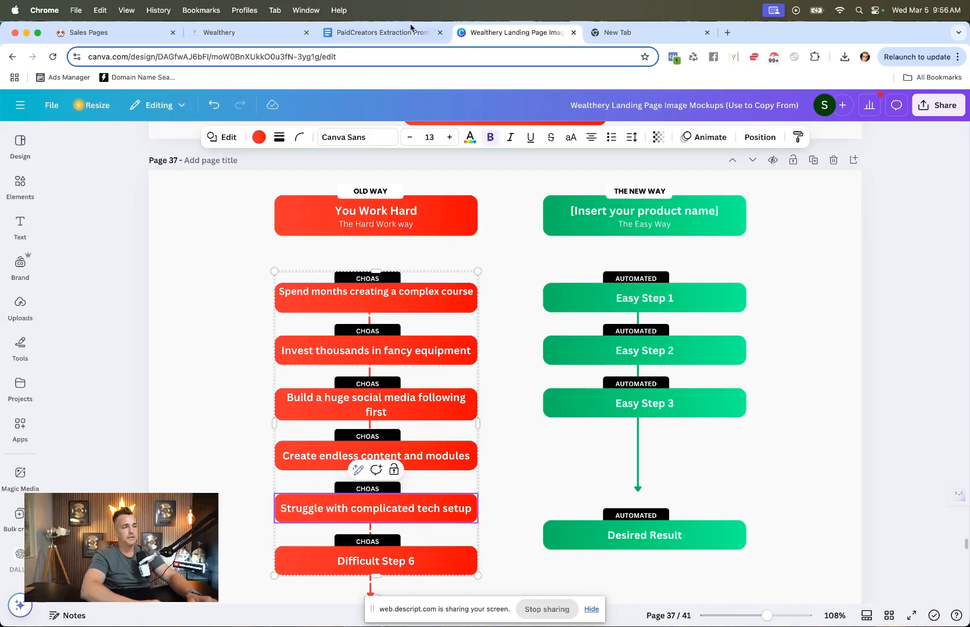
Step: Replace the sixth Old Way box text with "Hope someone actually buys it" copied from Poppy's reply
{"action": "left_click", "coordinate": [136, 35]}
{"action": "scroll", "coordinate": [332, 309], "scroll_direction": "down", "scroll_amount": 1}
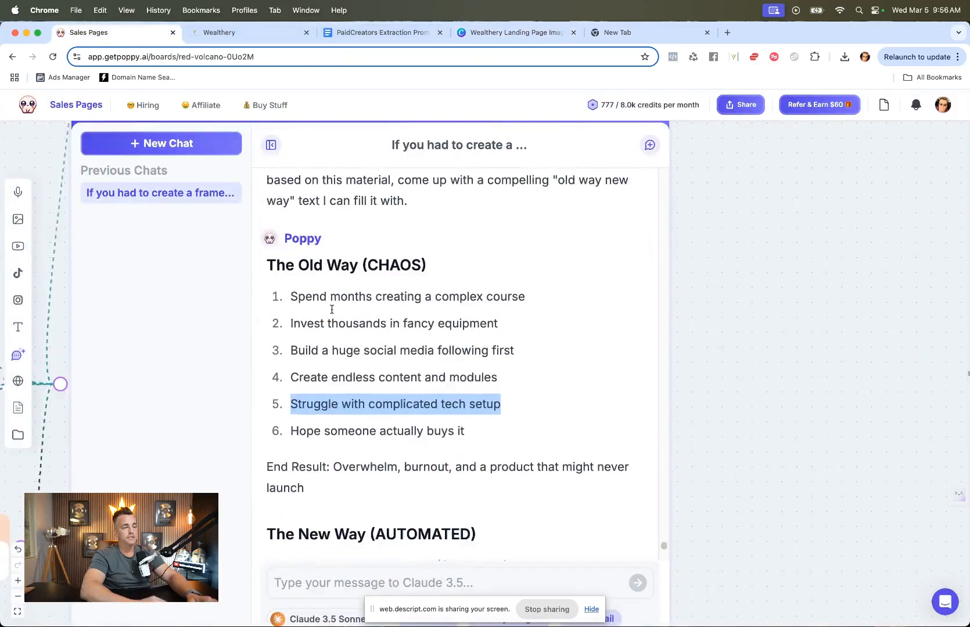
{"action": "left_click_drag", "start_coordinate": [468, 430], "coordinate": [268, 434]}
{"action": "key", "text": "super+c"}
{"action": "left_click", "coordinate": [611, 34]}
{"action": "key", "text": "super+v"}
{"action": "key", "text": "super+a"}
{"action": "left_click", "coordinate": [514, 32]}
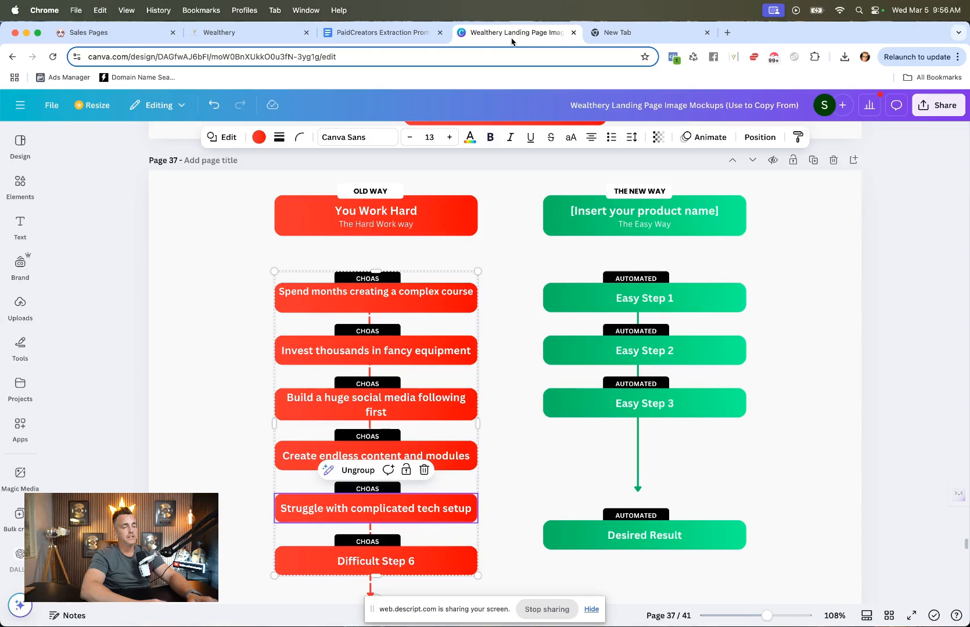
{"action": "left_click", "coordinate": [407, 564]}
{"action": "left_click", "coordinate": [400, 564]}
{"action": "key", "text": "super+v"}
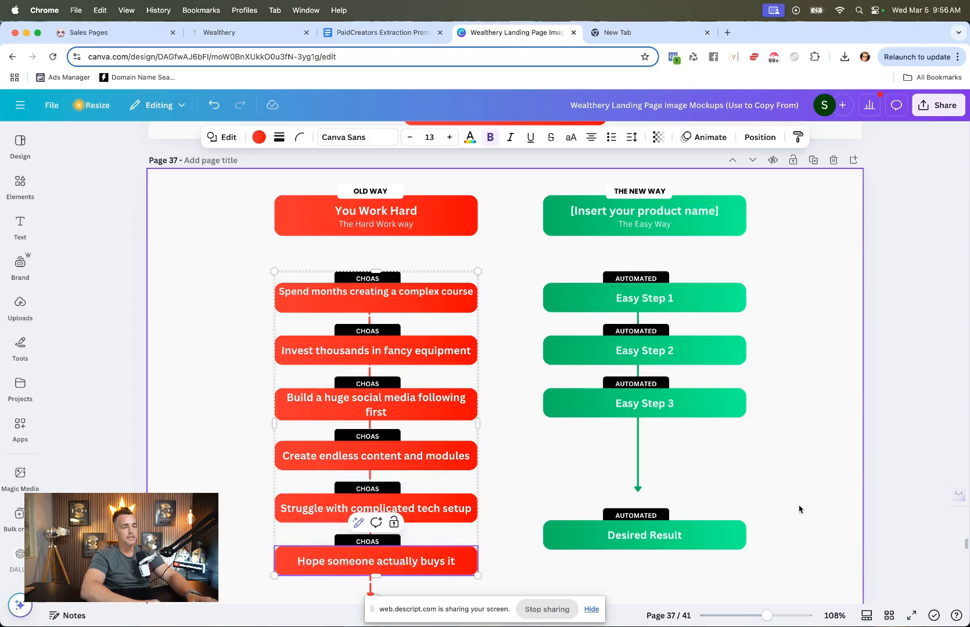
{"action": "left_click", "coordinate": [821, 516]}
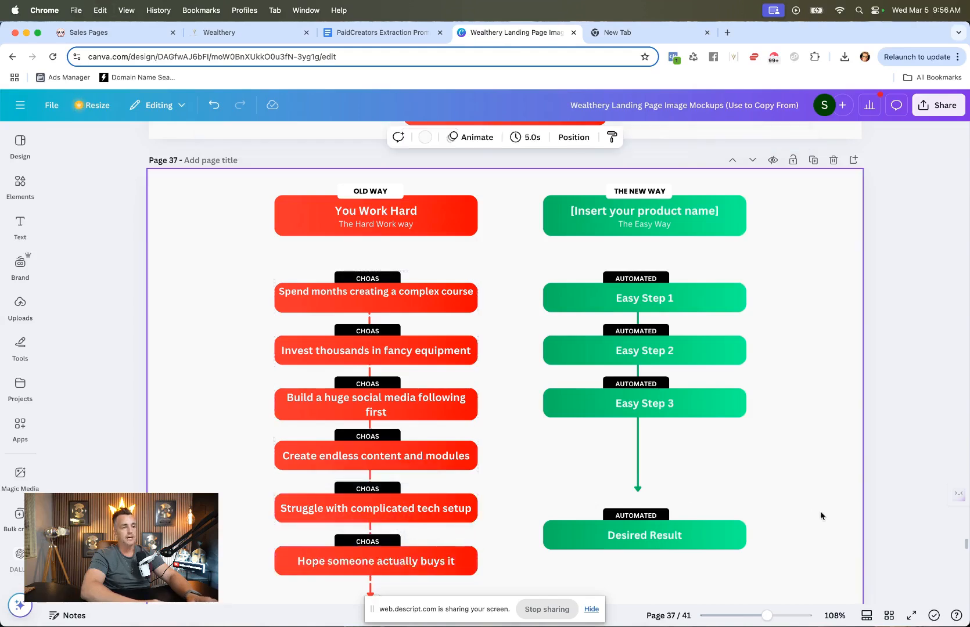
Step: Paste the copied headline into the Old Way header box, replacing it with "Building Products That Don't Sell / Waiting For People To Buy"
{"action": "left_click", "coordinate": [399, 213]}
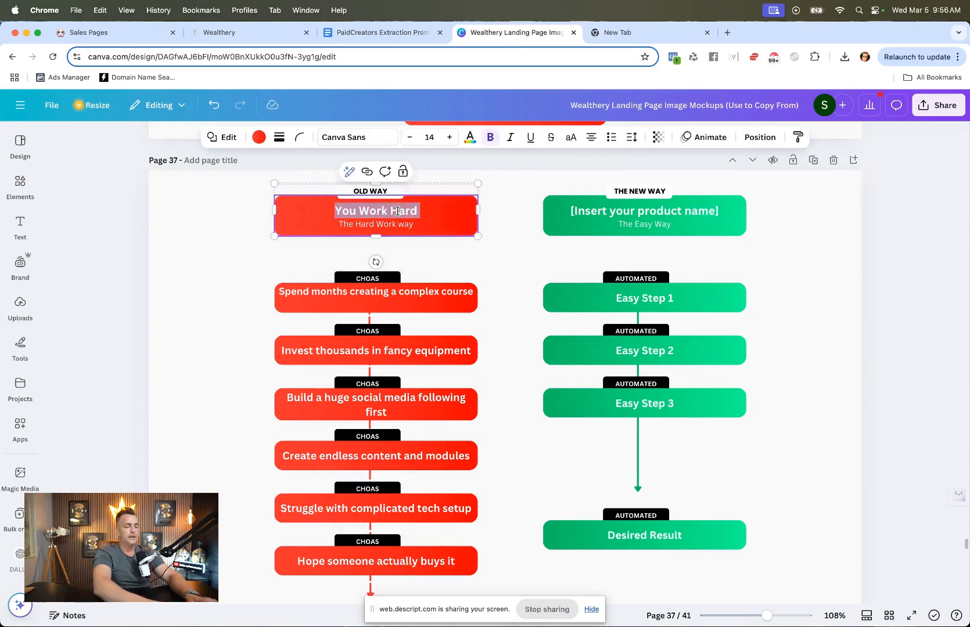
{"action": "key", "text": "super+v"}
{"action": "left_click_drag", "start_coordinate": [467, 210], "coordinate": [288, 208]}
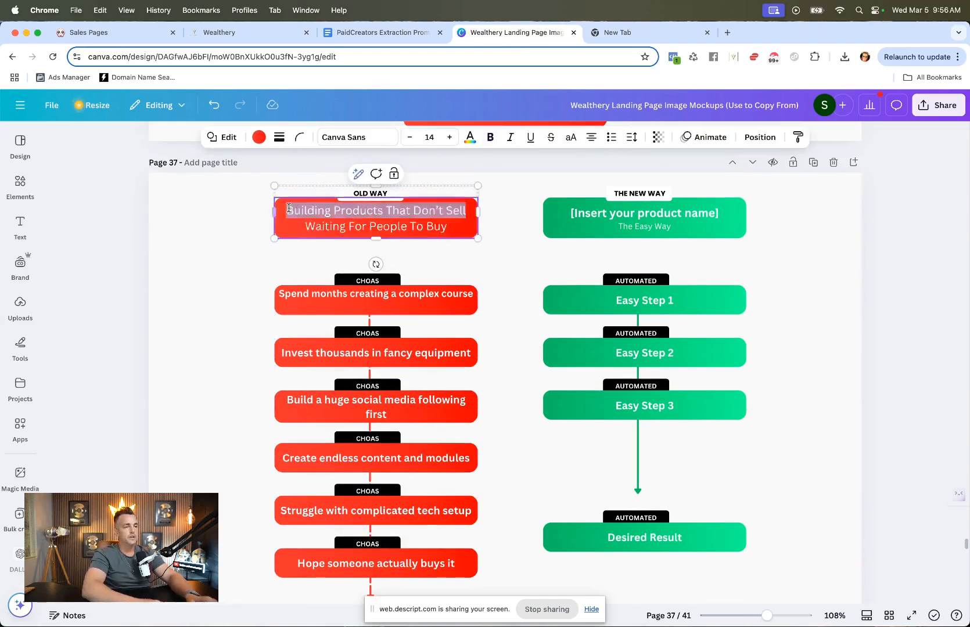
{"action": "left_click", "coordinate": [472, 213]}
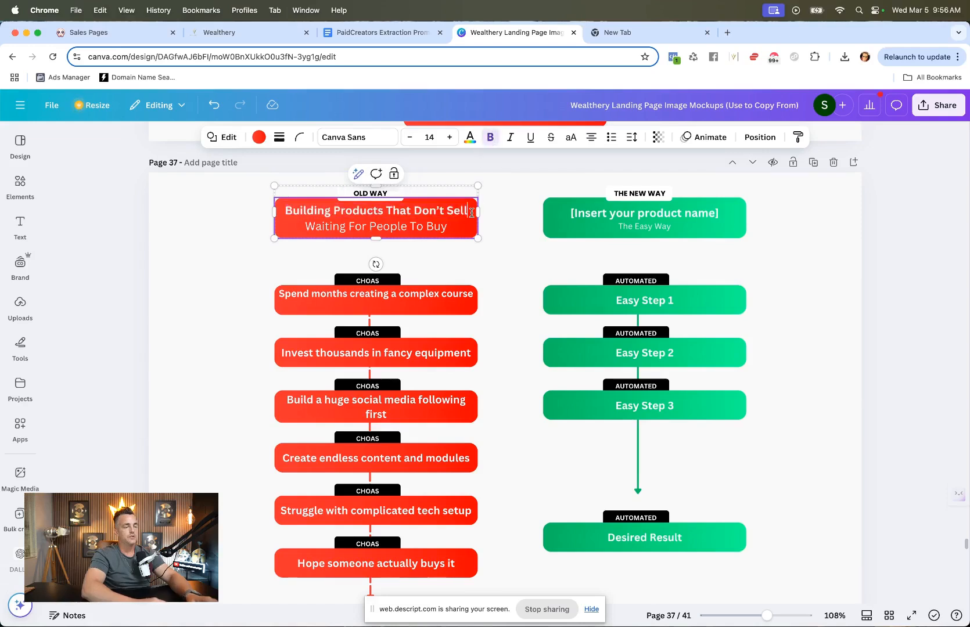
Step: Replace the Old Way end-result box text with "No One Buys, You Make ZERO"
{"action": "scroll", "coordinate": [472, 213], "scroll_direction": "down", "scroll_amount": 5}
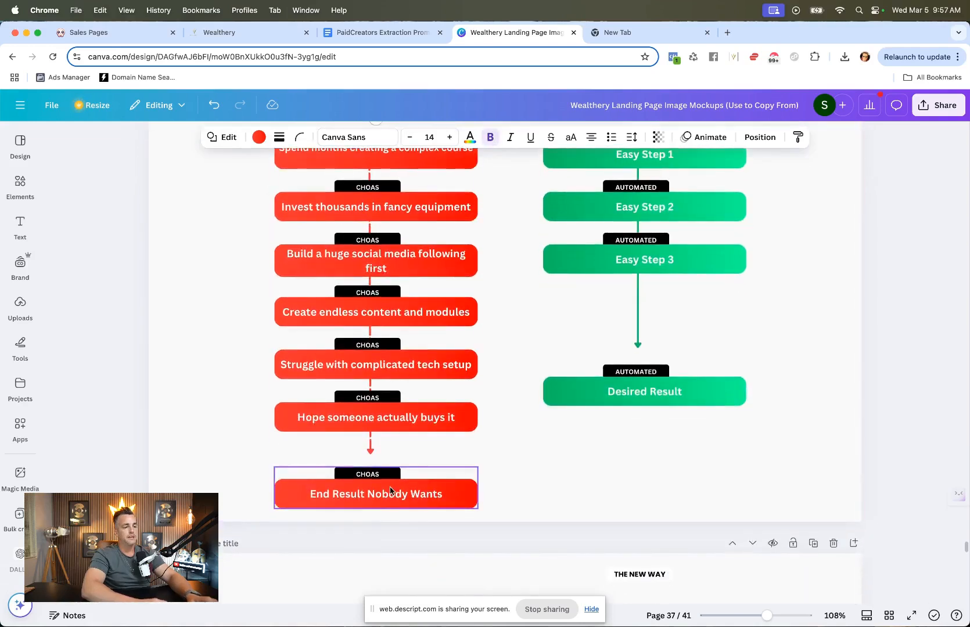
{"action": "left_click", "coordinate": [390, 495]}
{"action": "left_click", "coordinate": [390, 495]}
{"action": "double_click", "coordinate": [390, 493]}
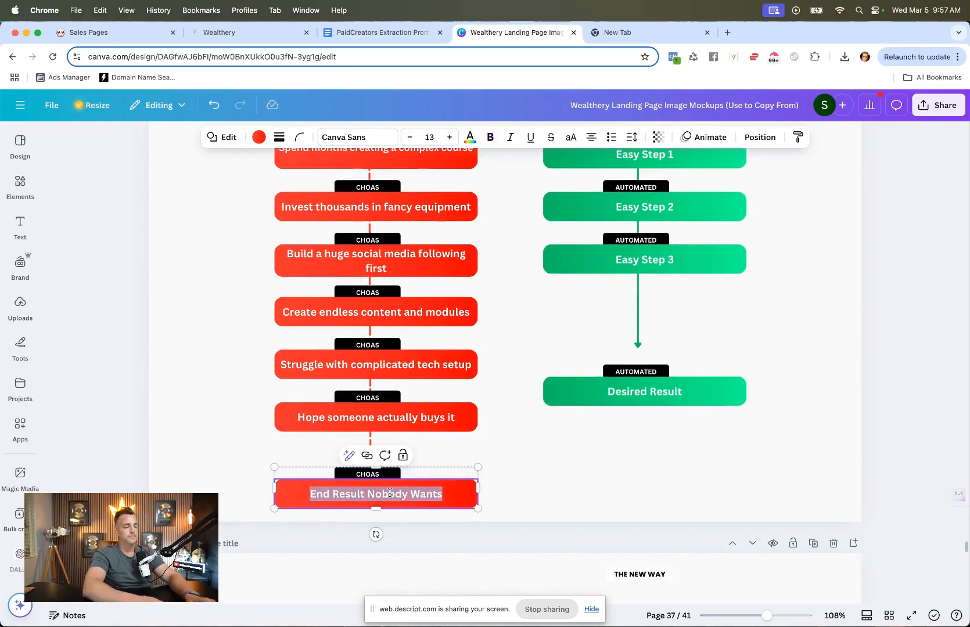
{"action": "type", "text": "No"}
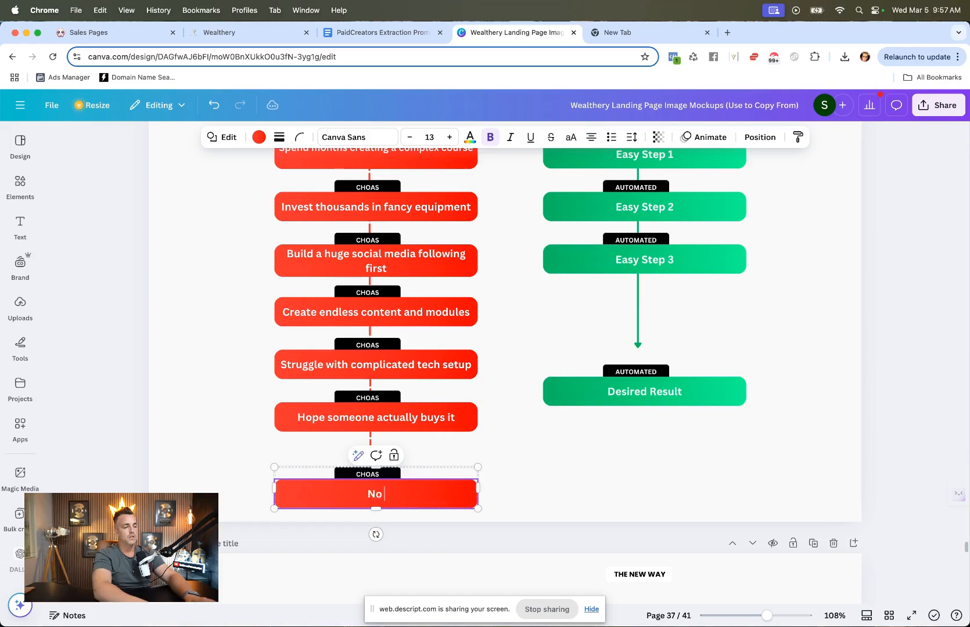
{"action": "type", "text": " One Buys"}
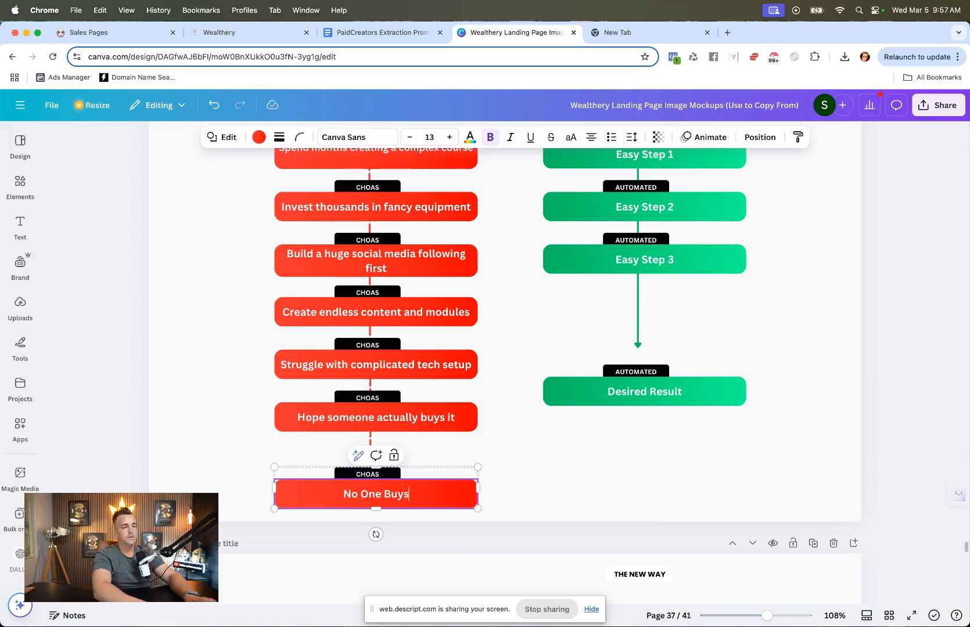
{"action": "type", "text": ", You make ZERO"}
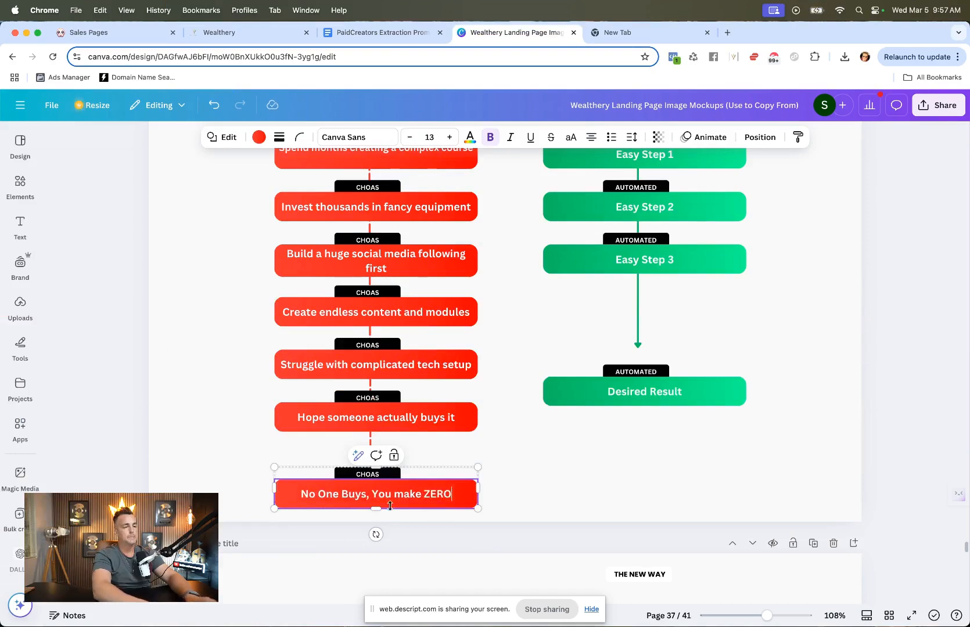
{"action": "left_click", "coordinate": [522, 503]}
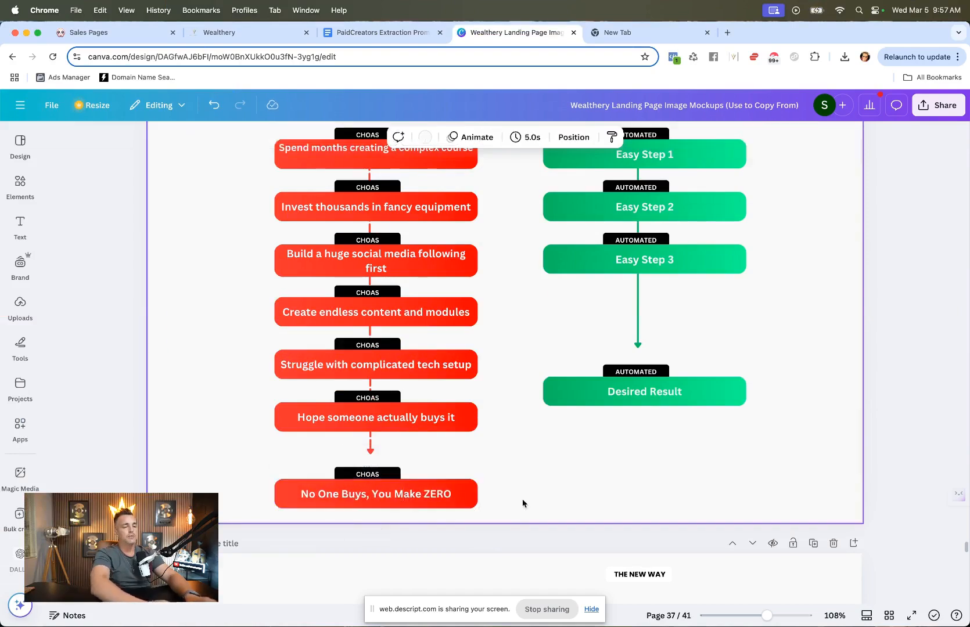
Step: Copy "Use AI Extraction System (60 minutes)" from the New Way list in Poppy's reply
{"action": "scroll", "coordinate": [522, 502], "scroll_direction": "up", "scroll_amount": 3}
{"action": "scroll", "coordinate": [522, 503], "scroll_direction": "up", "scroll_amount": 2}
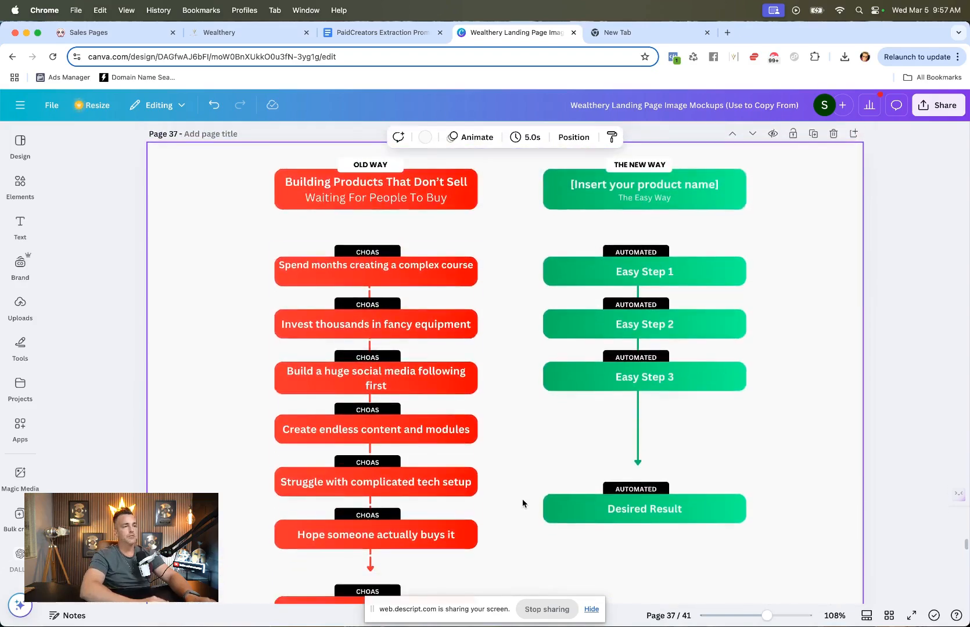
{"action": "left_click", "coordinate": [115, 37]}
{"action": "scroll", "coordinate": [497, 472], "scroll_direction": "down", "scroll_amount": 3}
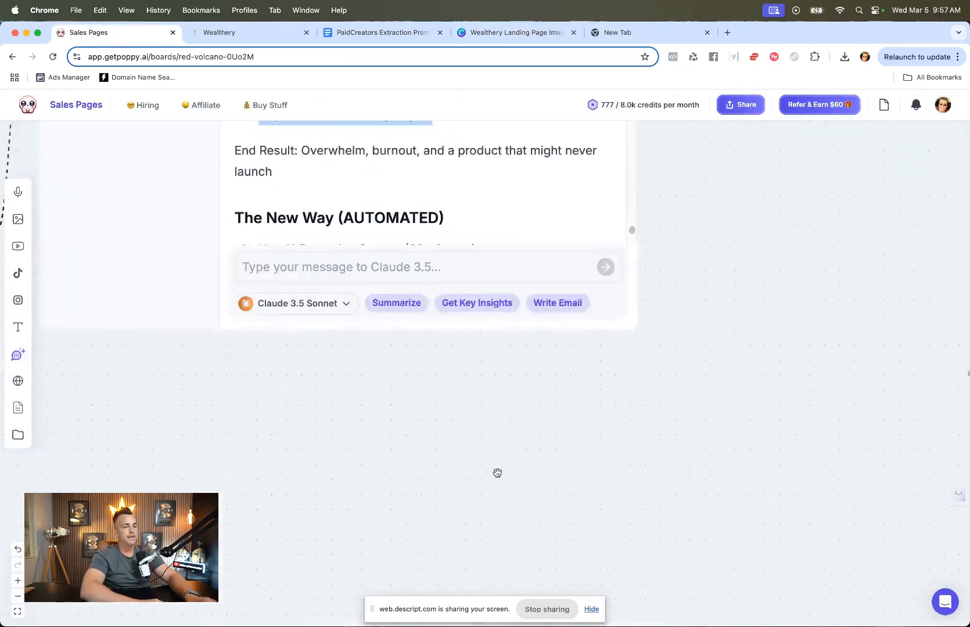
{"action": "scroll", "coordinate": [497, 473], "scroll_direction": "up", "scroll_amount": 2}
{"action": "scroll", "coordinate": [544, 381], "scroll_direction": "down", "scroll_amount": 5}
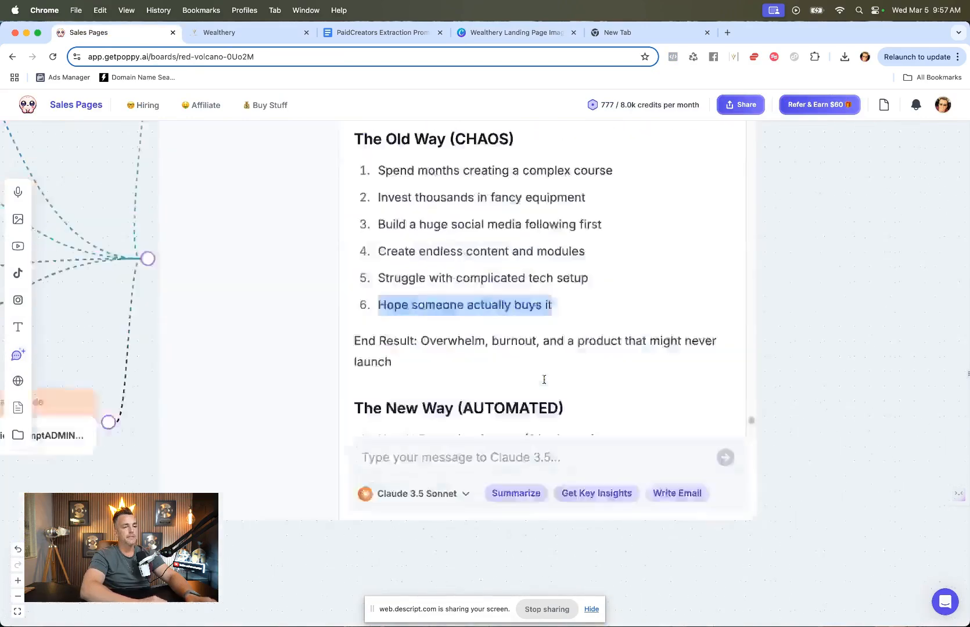
{"action": "scroll", "coordinate": [544, 380], "scroll_direction": "up", "scroll_amount": 6}
{"action": "scroll", "coordinate": [543, 381], "scroll_direction": "down", "scroll_amount": 5}
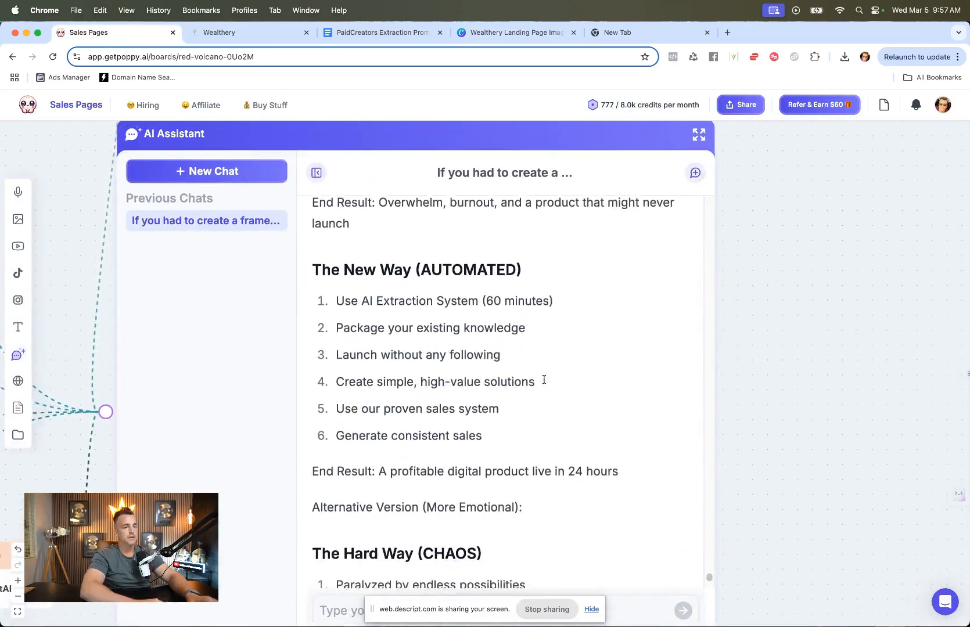
{"action": "left_click_drag", "start_coordinate": [558, 291], "coordinate": [335, 293]}
{"action": "key", "text": "super+c"}
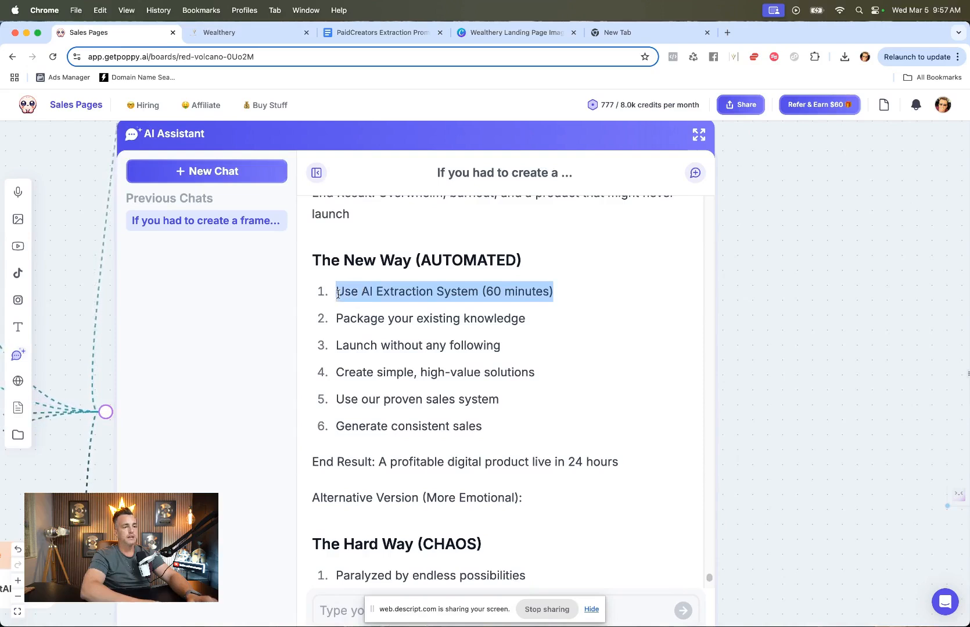
Step: Paste "Use AI Extraction System (60 minutes)" as plain text into the New Way header and enlarge its font size
{"action": "left_click", "coordinate": [485, 33]}
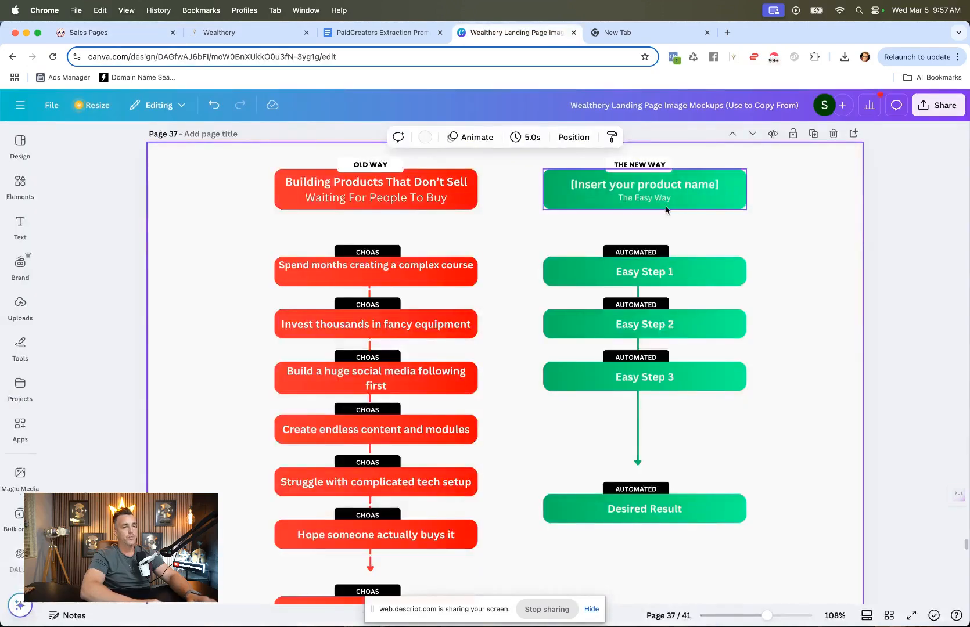
{"action": "double_click", "coordinate": [649, 185]}
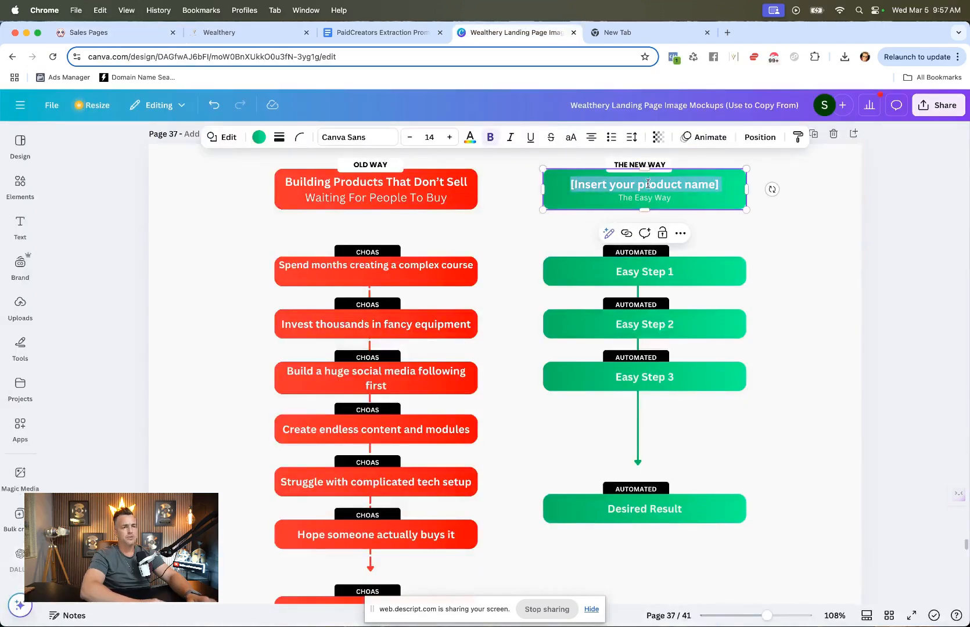
{"action": "left_click", "coordinate": [638, 38]}
{"action": "type", "text": "Use AI Extraction System (88 minutes)"}
{"action": "key", "text": "super+a"}
{"action": "left_click", "coordinate": [511, 35]}
{"action": "triple_click", "coordinate": [629, 186]}
{"action": "key", "text": "super+v"}
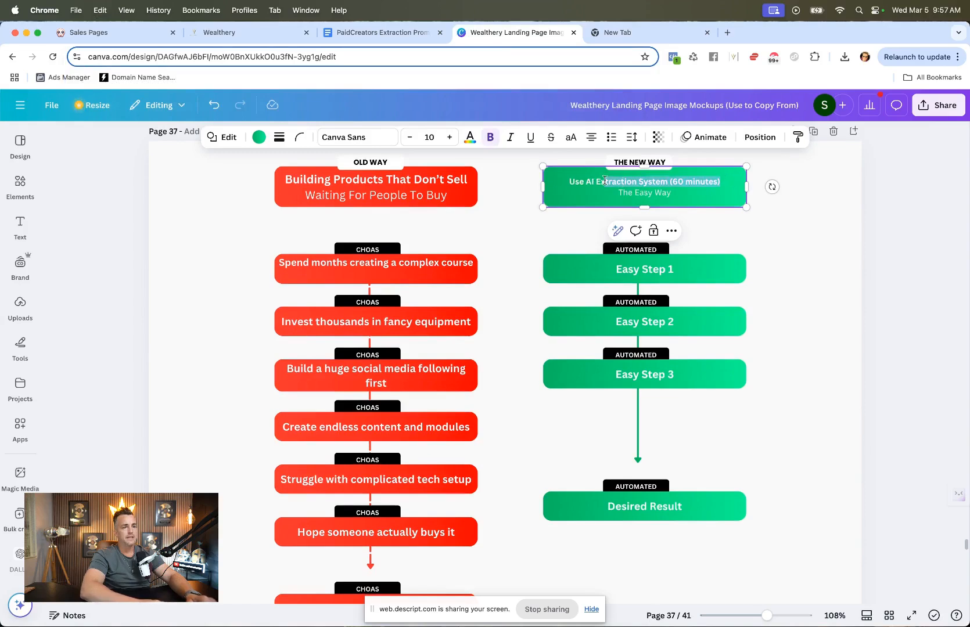
{"action": "left_click", "coordinate": [450, 140]}
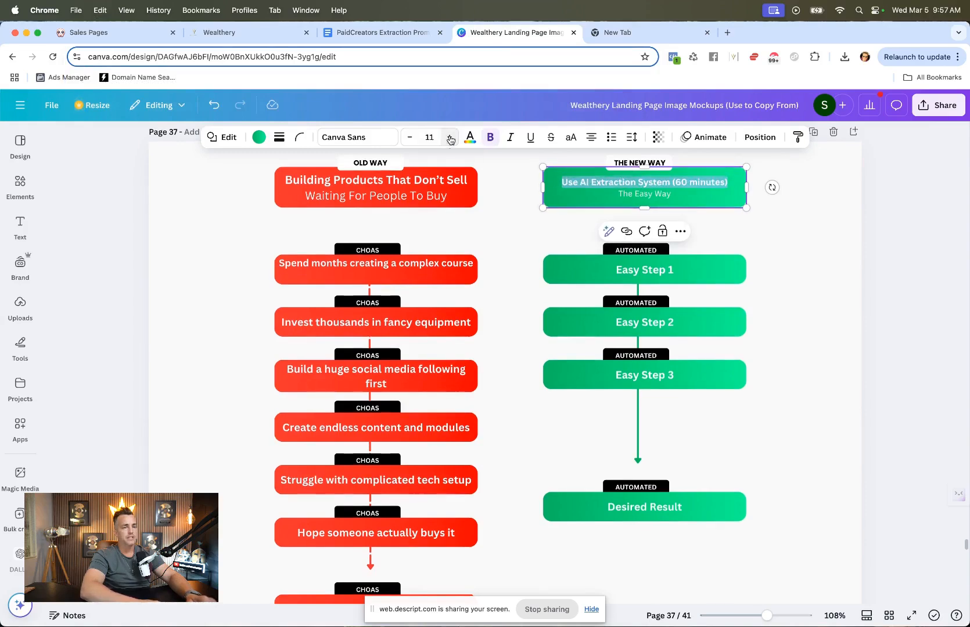
{"action": "left_click", "coordinate": [450, 139]}
{"action": "left_click", "coordinate": [450, 139]}
{"action": "left_click", "coordinate": [773, 272]}
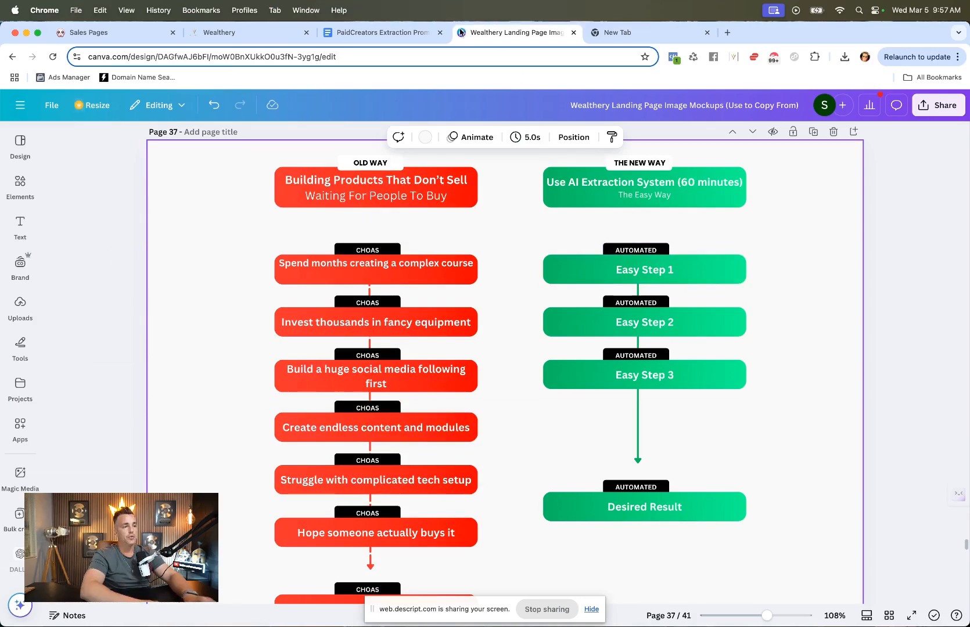
Step: Replace the first New Way step text with "Launch without any following" copied from Poppy's reply as plain text
{"action": "left_click", "coordinate": [220, 32]}
{"action": "left_click", "coordinate": [116, 32]}
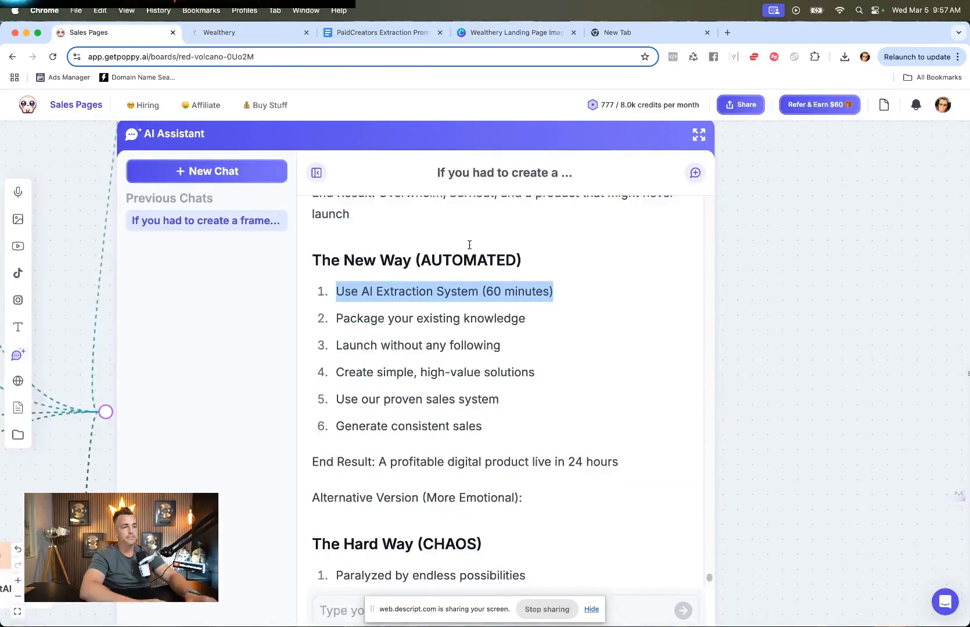
{"action": "left_click_drag", "start_coordinate": [526, 318], "coordinate": [335, 318]}
{"action": "left_click_drag", "start_coordinate": [535, 348], "coordinate": [336, 346]}
{"action": "key", "text": "super+c"}
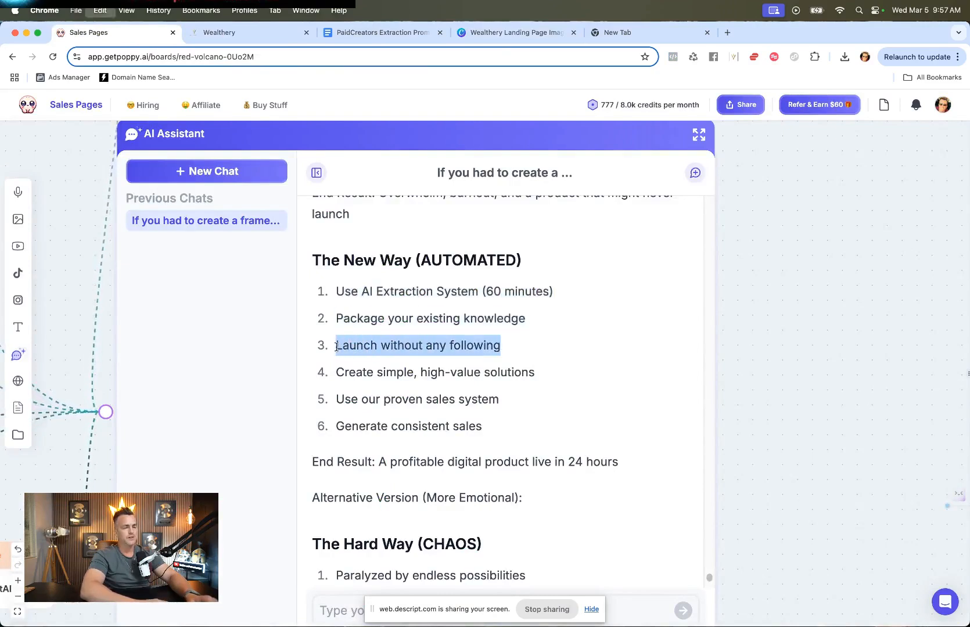
{"action": "left_click", "coordinate": [511, 33]}
{"action": "double_click", "coordinate": [651, 269]}
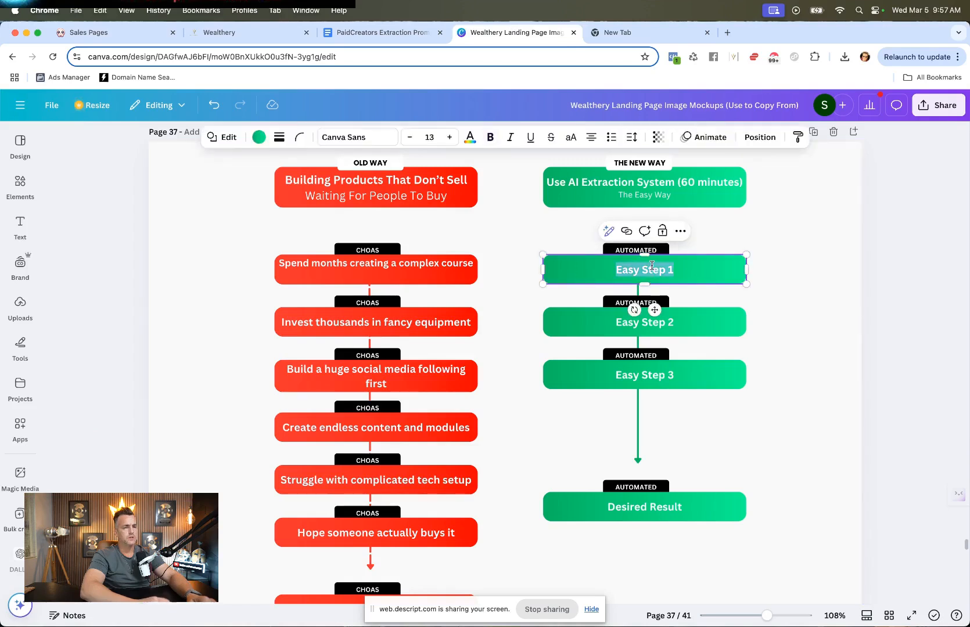
{"action": "left_click", "coordinate": [624, 35]}
{"action": "key", "text": "super+v"}
{"action": "key", "text": "super+a"}
{"action": "key", "text": "super+c"}
{"action": "left_click", "coordinate": [502, 33]}
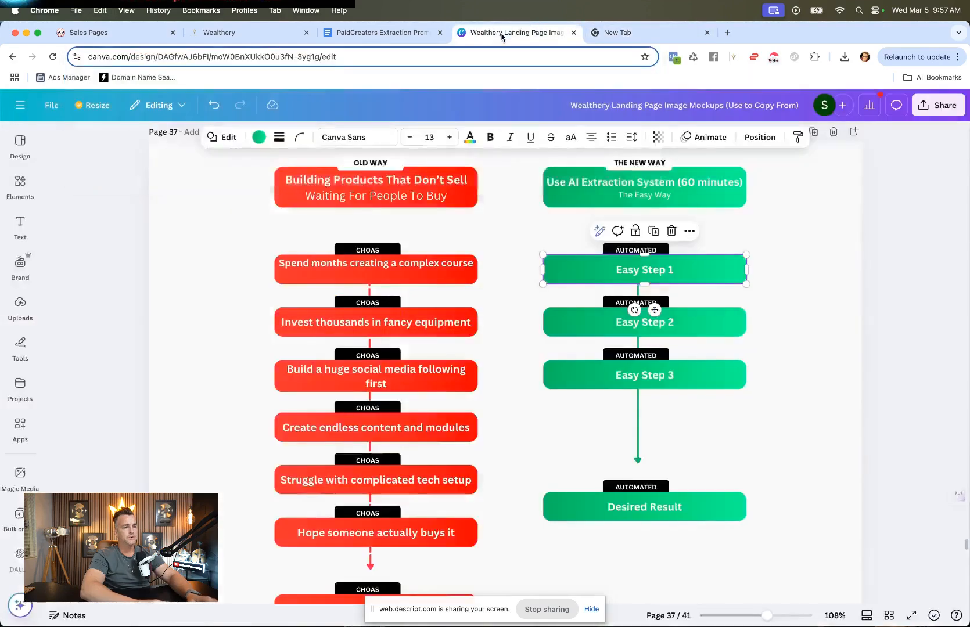
{"action": "key", "text": "super+v"}
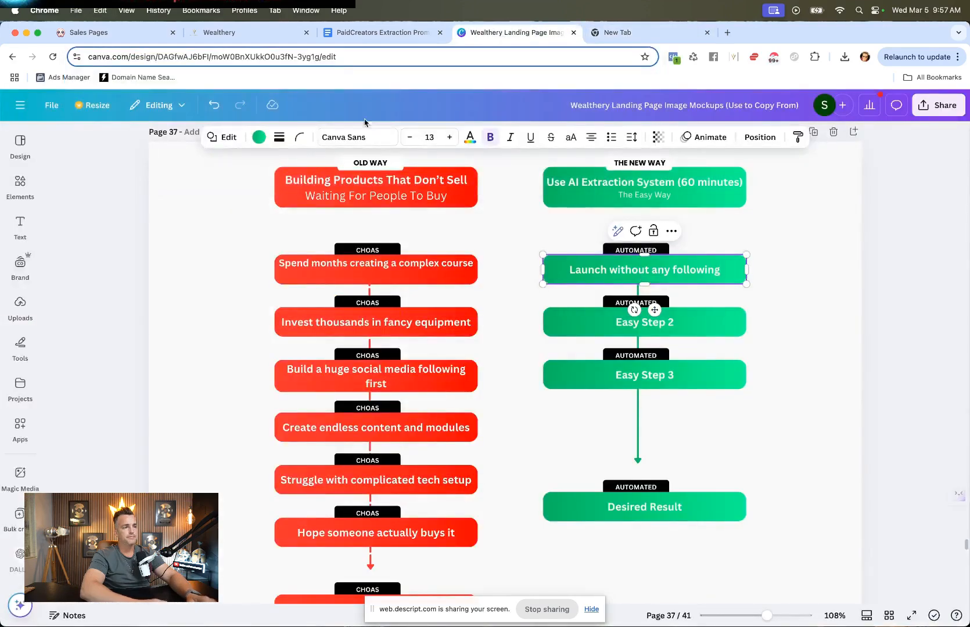
Step: Replace the second New Way step text with "Use our proven sales system" copied from Poppy's reply as plain text
{"action": "left_click", "coordinate": [133, 33]}
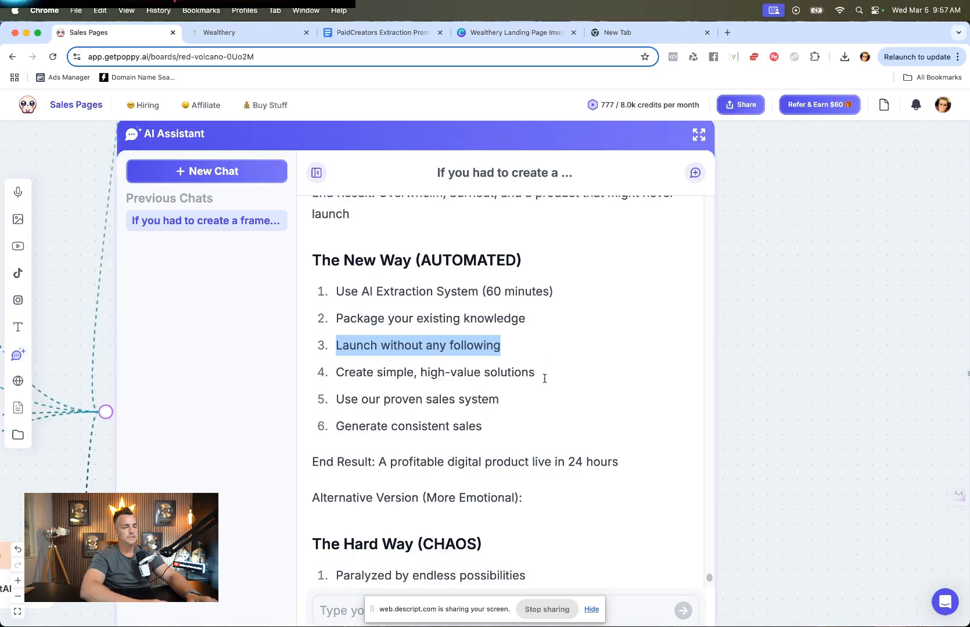
{"action": "left_click_drag", "start_coordinate": [501, 401], "coordinate": [334, 406]}
{"action": "key", "text": "super+c"}
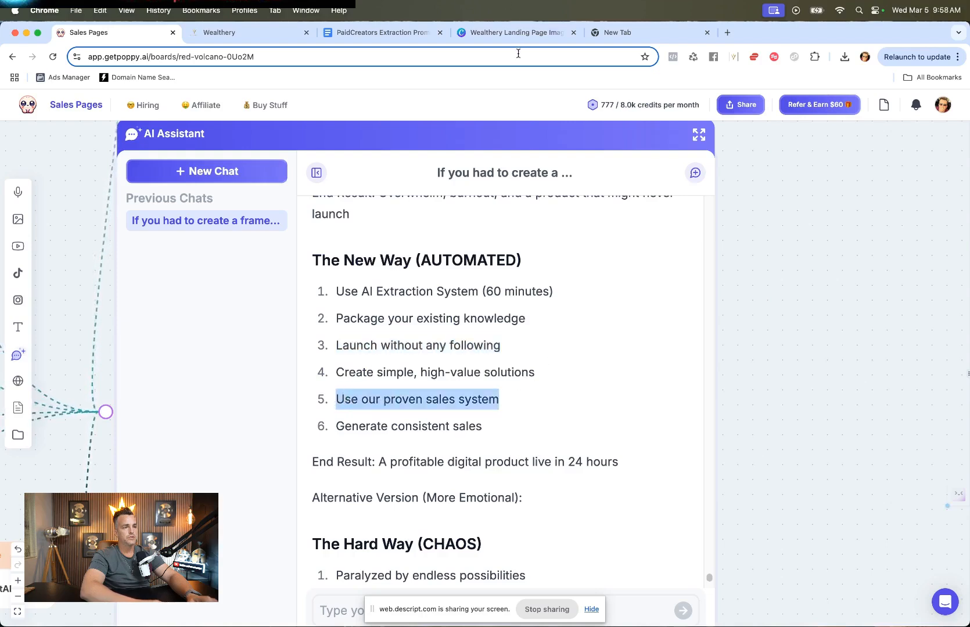
{"action": "left_click", "coordinate": [514, 32]}
{"action": "left_click", "coordinate": [653, 324]}
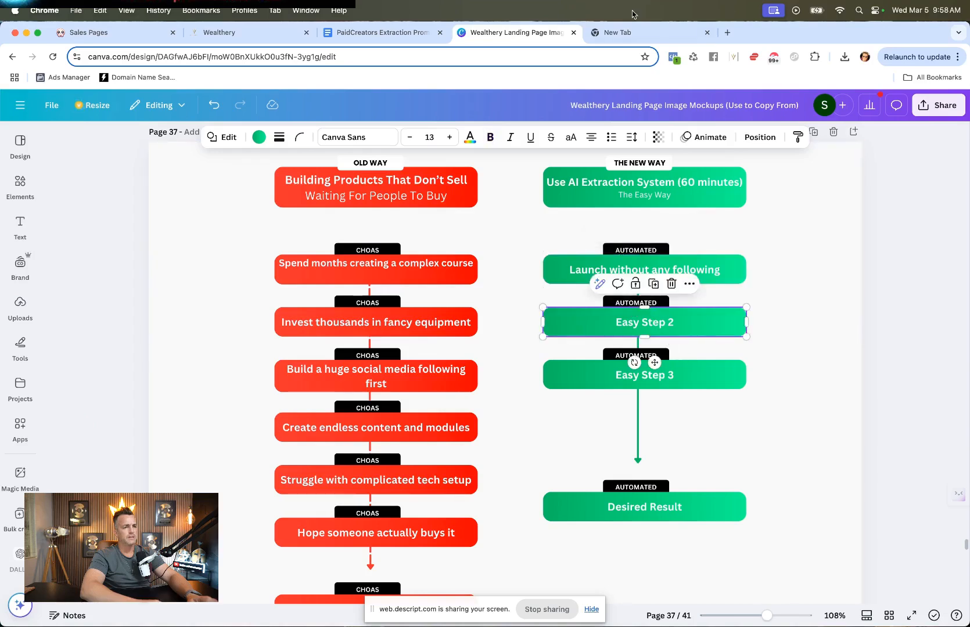
{"action": "left_click", "coordinate": [626, 34]}
{"action": "key", "text": "super+v"}
{"action": "key", "text": "ctrl+shift+Tab"}
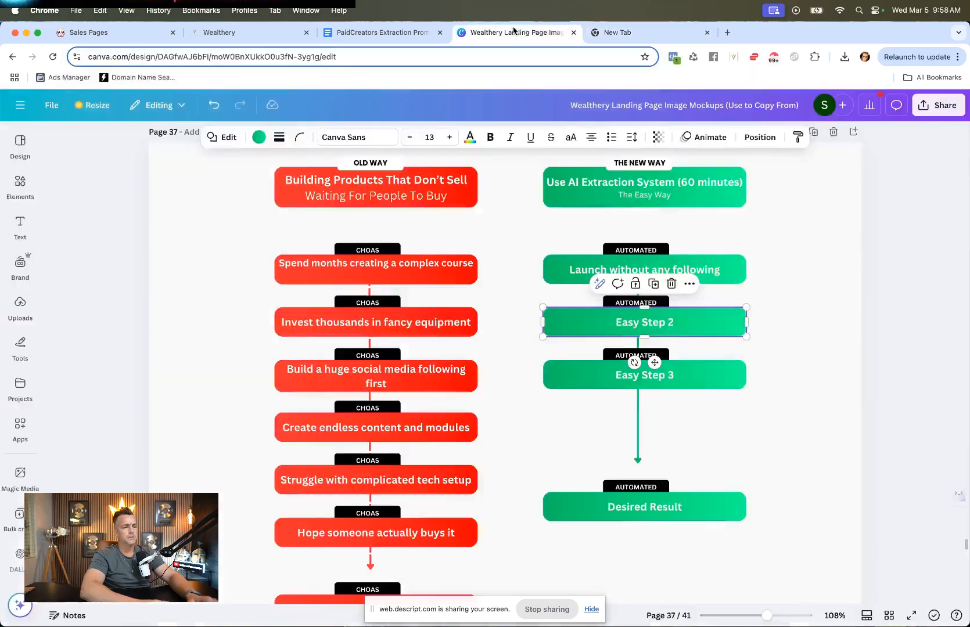
{"action": "double_click", "coordinate": [669, 323]}
{"action": "key", "text": "super+v"}
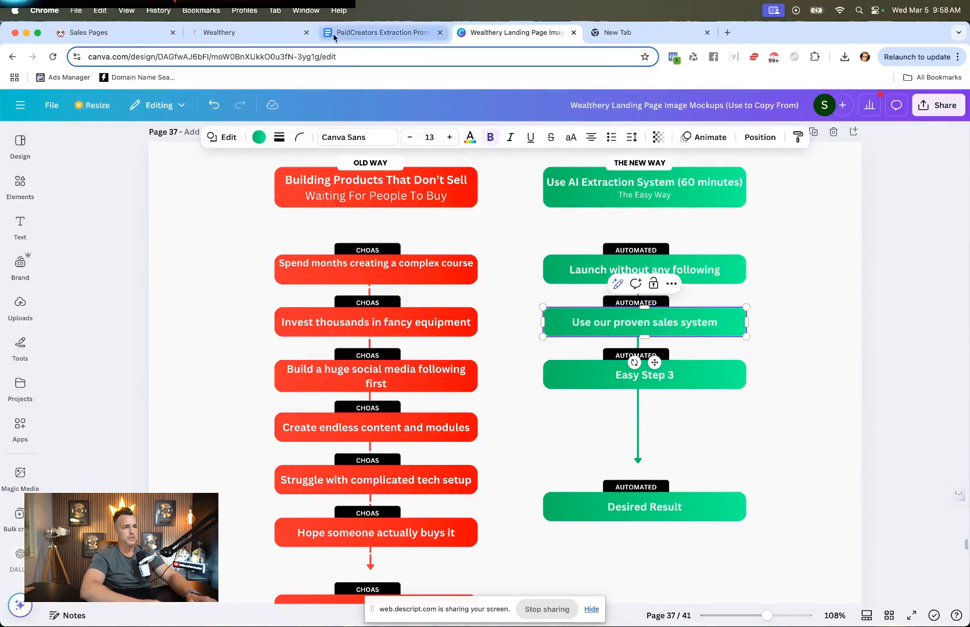
Step: Replace the third New Way step text with "Generate consistent sales" copied from Poppy's reply
{"action": "left_click", "coordinate": [224, 38]}
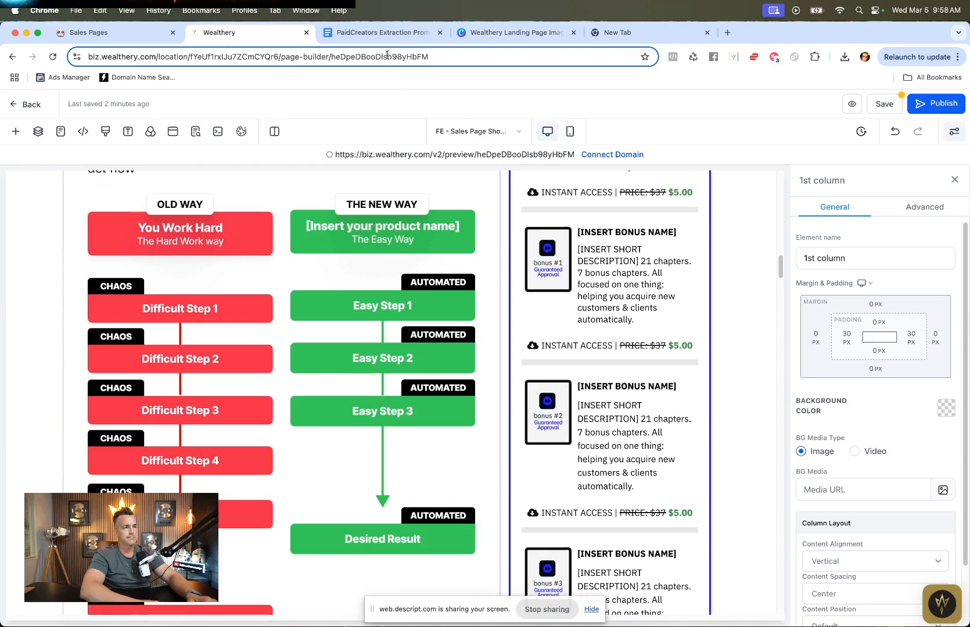
{"action": "left_click", "coordinate": [84, 36]}
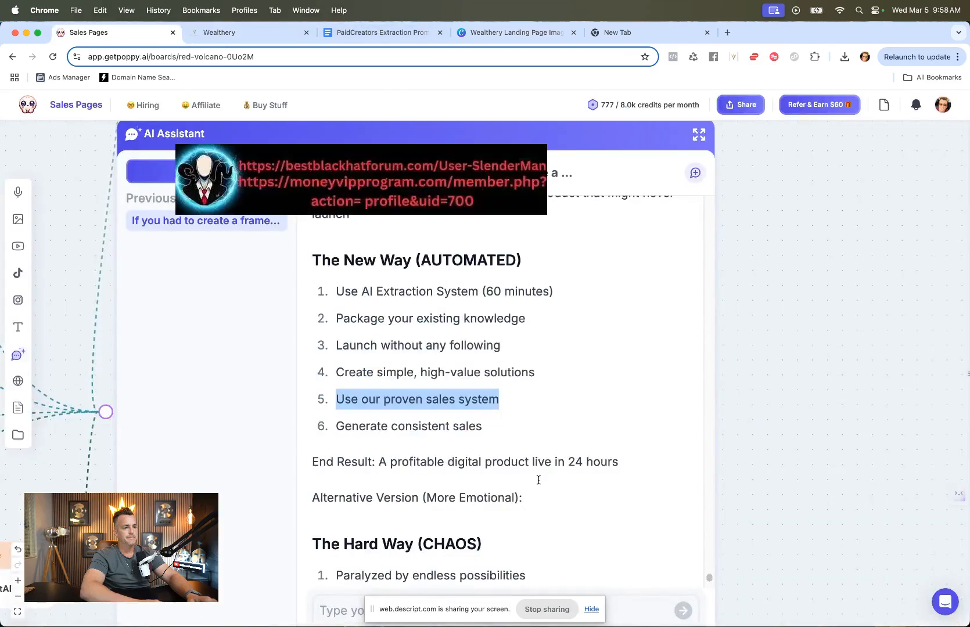
{"action": "left_click_drag", "start_coordinate": [482, 427], "coordinate": [335, 428]}
{"action": "key", "text": "super+c"}
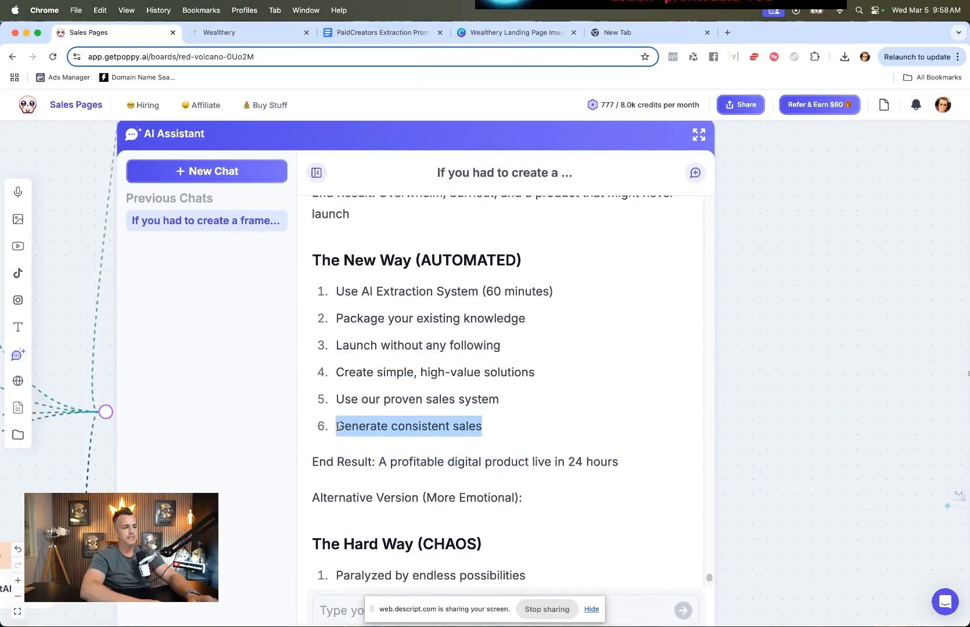
{"action": "left_click", "coordinate": [501, 38]}
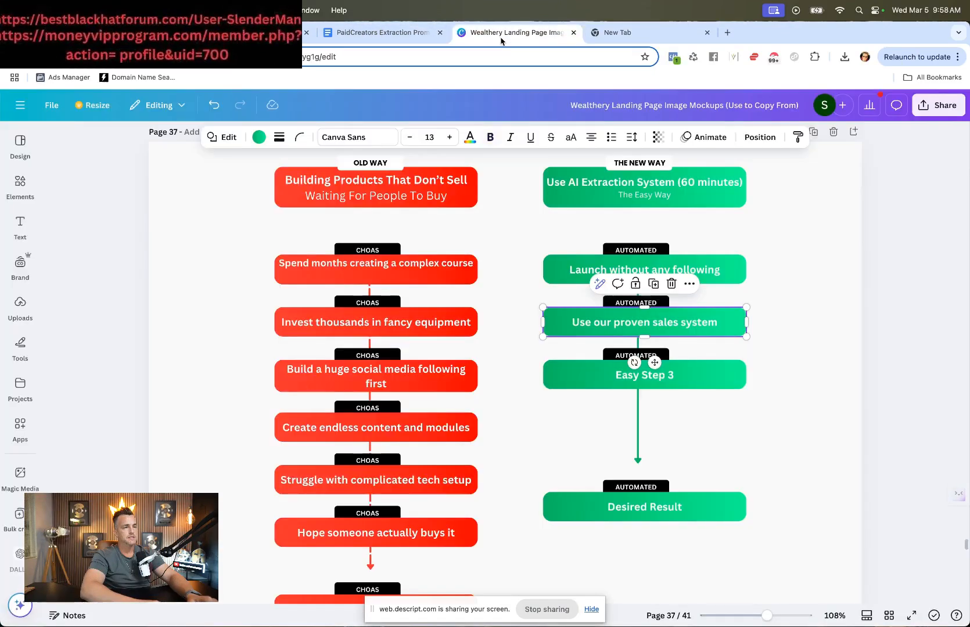
{"action": "left_click", "coordinate": [626, 35]}
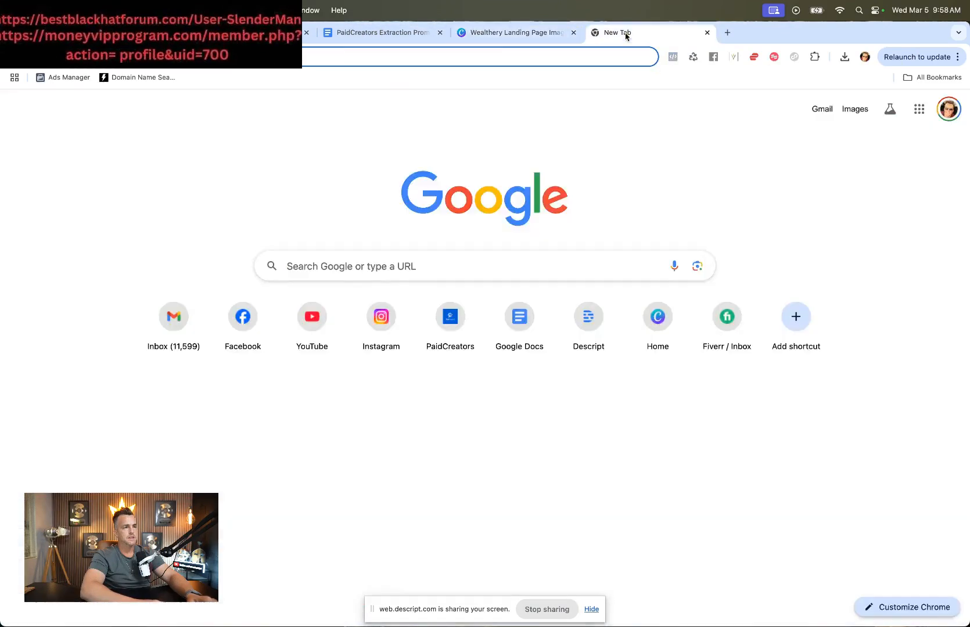
{"action": "key", "text": "super+v"}
{"action": "left_click", "coordinate": [536, 34]}
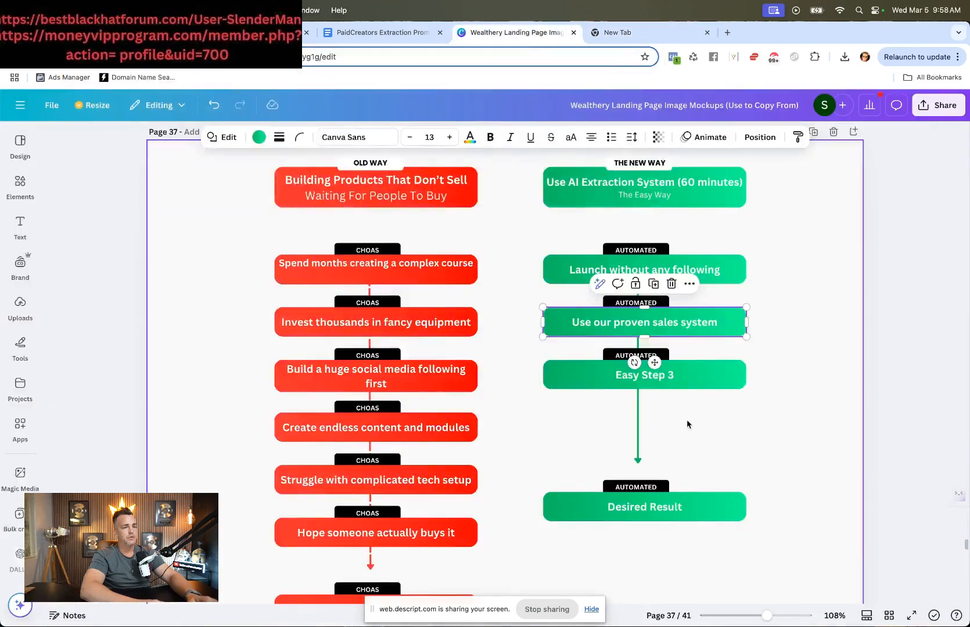
{"action": "left_click", "coordinate": [643, 377]}
{"action": "double_click", "coordinate": [642, 376]}
{"action": "key", "text": "super+v"}
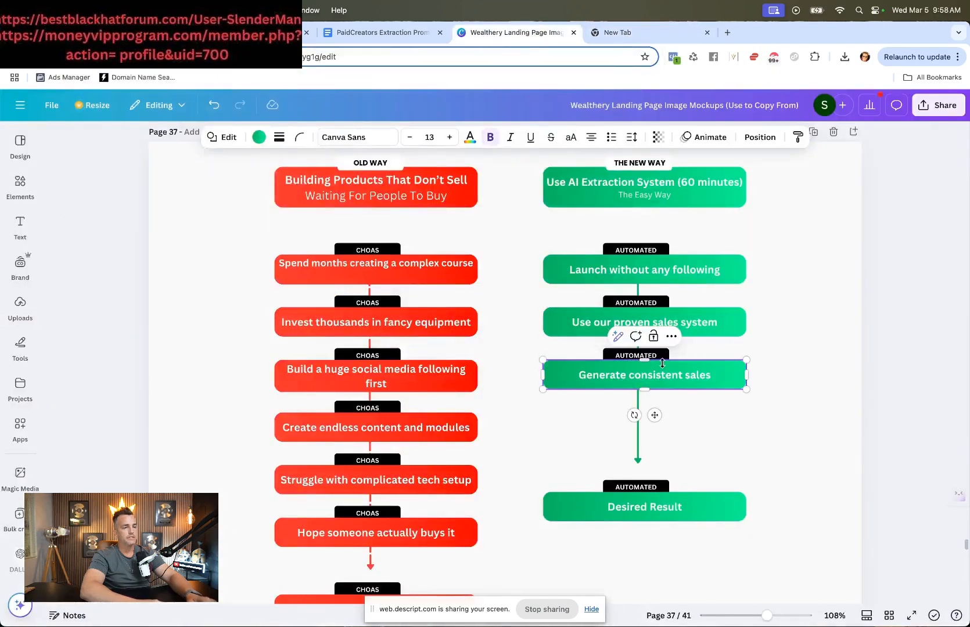
Step: Replace the "Desired Result" box text with "Generate A Flood Of Buyers"
{"action": "scroll", "coordinate": [694, 385], "scroll_direction": "down", "scroll_amount": 2}
{"action": "left_click", "coordinate": [647, 437]}
{"action": "double_click", "coordinate": [646, 437]}
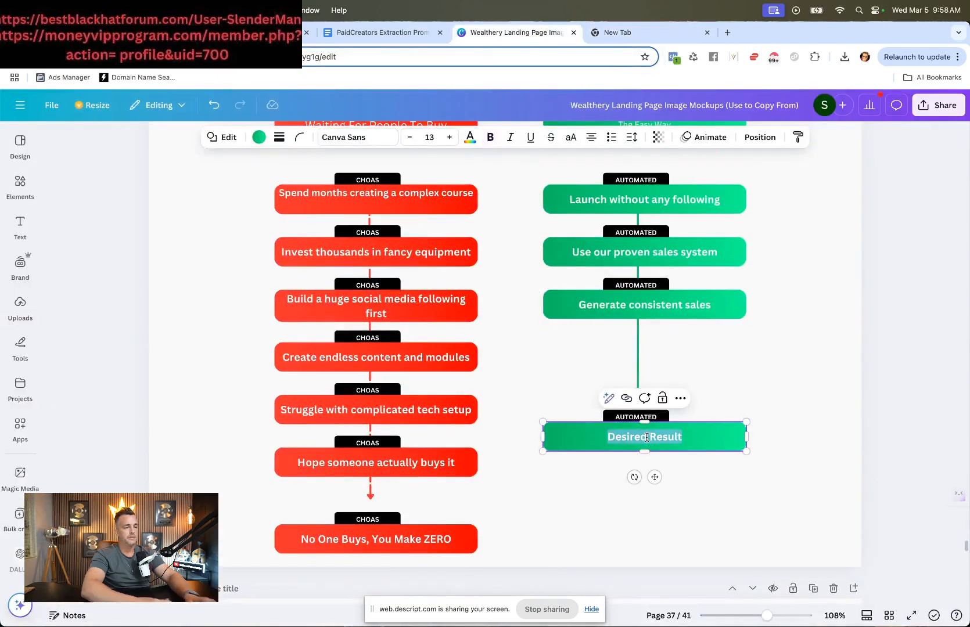
{"action": "type", "text": "Generate A Flood Of"}
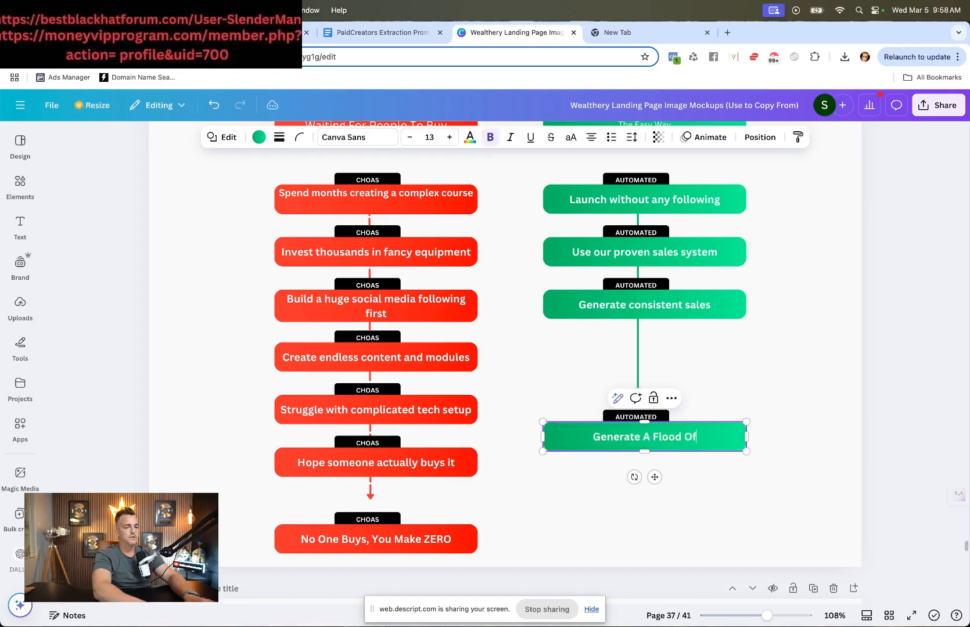
{"action": "left_click", "coordinate": [959, 420]}
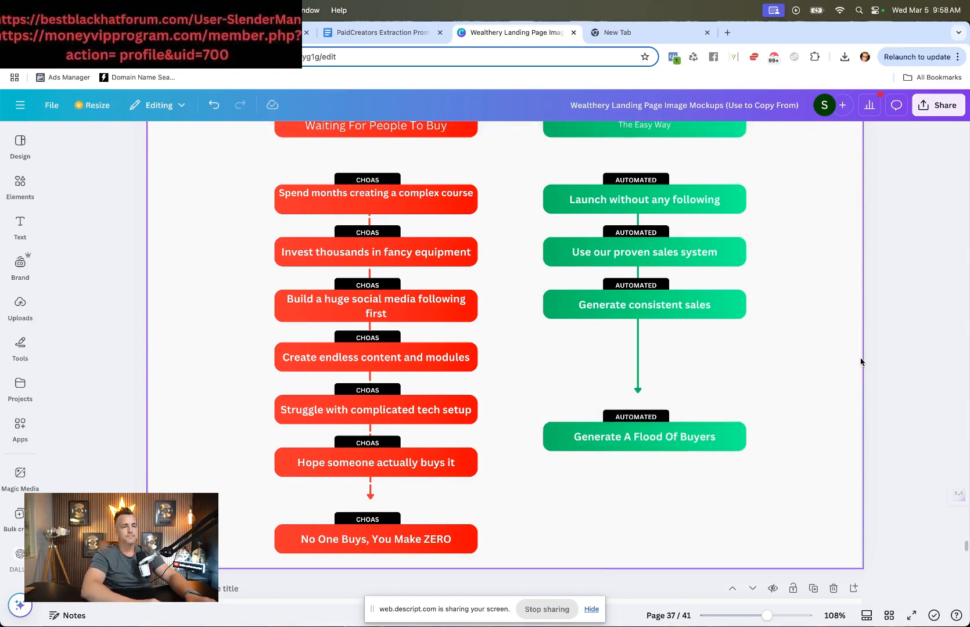
Step: Download only the current page 37 of the design as a PNG
{"action": "scroll", "coordinate": [895, 219], "scroll_direction": "up", "scroll_amount": 3}
{"action": "left_click", "coordinate": [932, 108]}
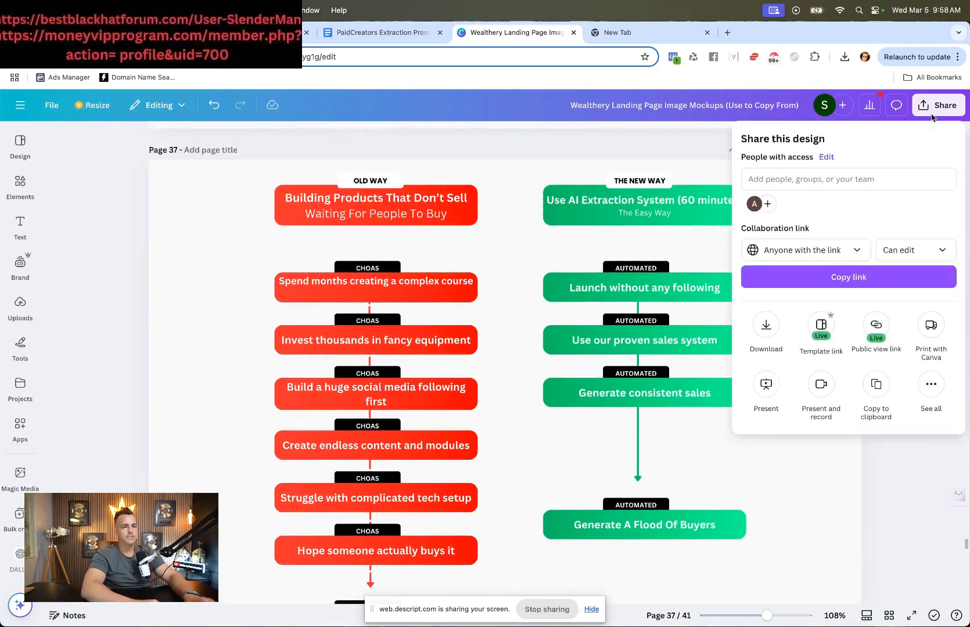
{"action": "left_click", "coordinate": [766, 325]}
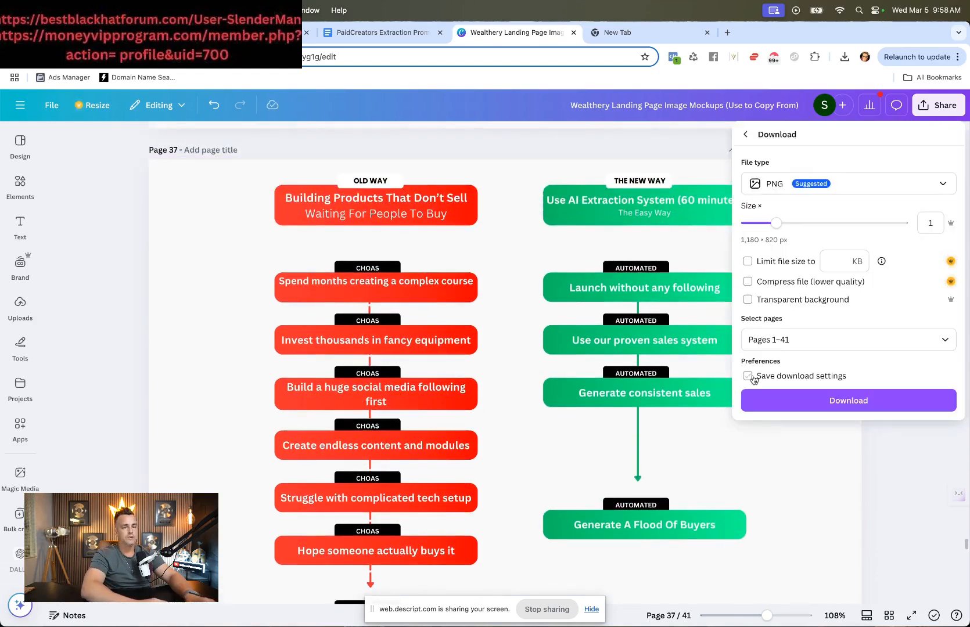
{"action": "left_click", "coordinate": [755, 345]}
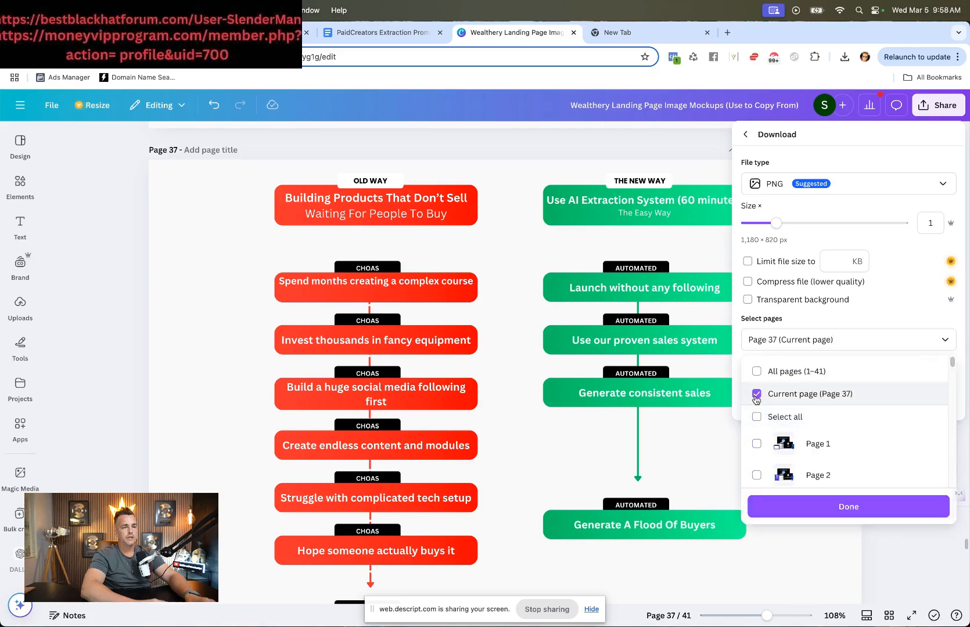
{"action": "left_click", "coordinate": [765, 356]}
{"action": "left_click", "coordinate": [829, 397]}
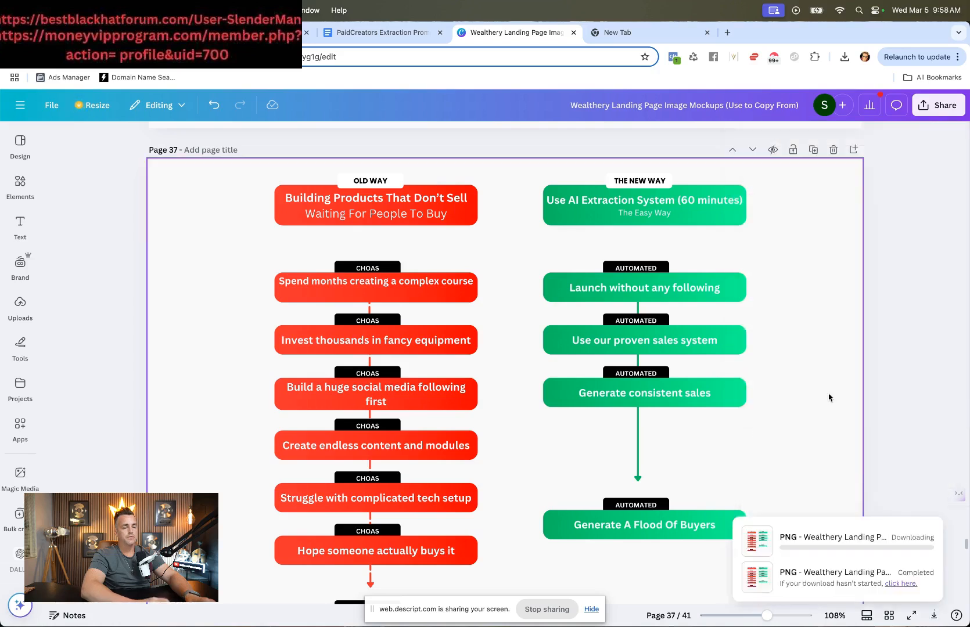
Step: Replace the Old Way/New Way image on the sales page with the newly downloaded PNG mockup
{"action": "left_click", "coordinate": [262, 32]}
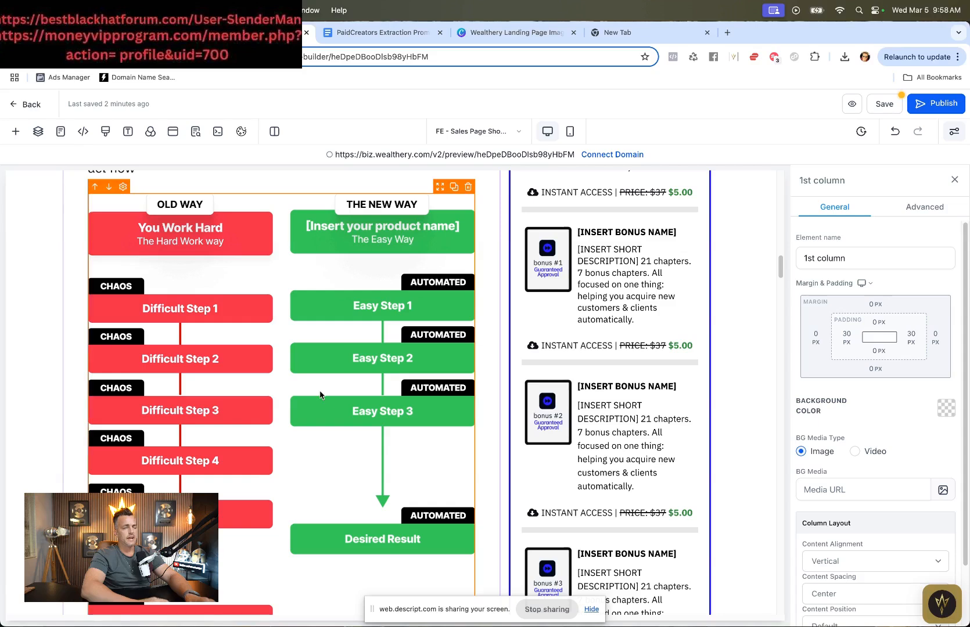
{"action": "left_click", "coordinate": [320, 394]}
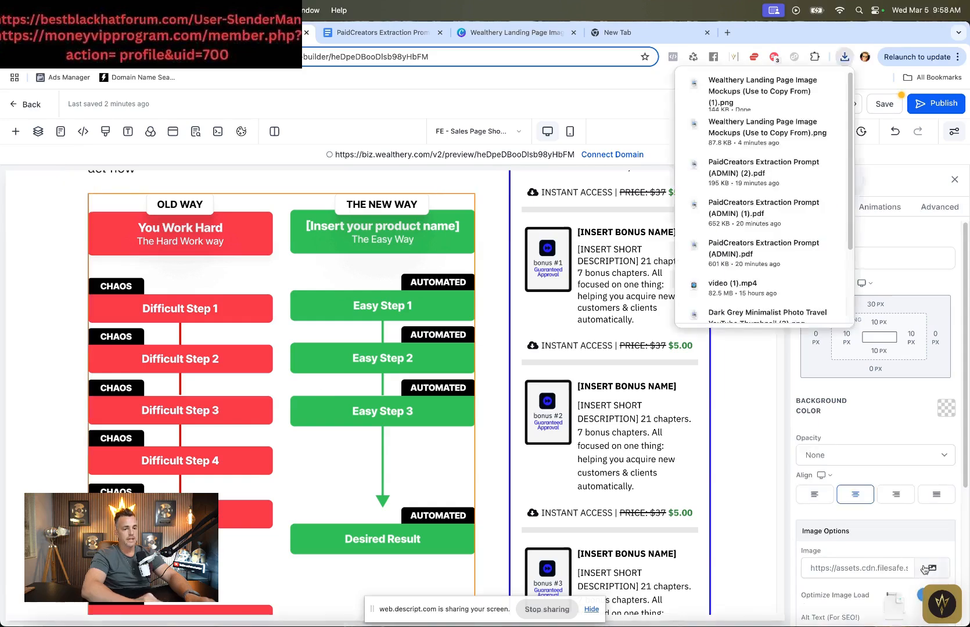
{"action": "left_click", "coordinate": [926, 570]}
{"action": "left_click", "coordinate": [862, 176]}
{"action": "left_click", "coordinate": [443, 311]}
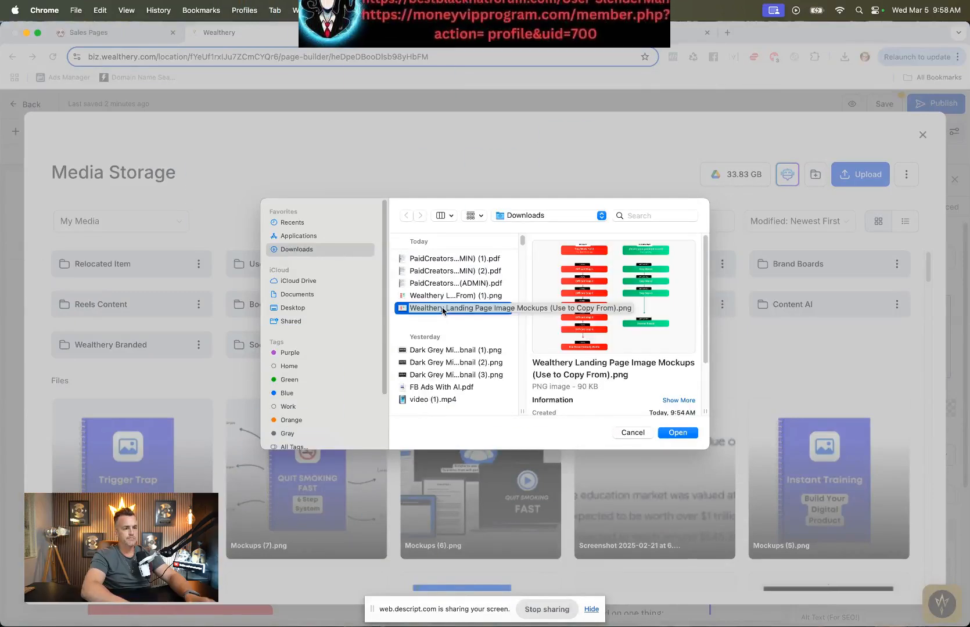
{"action": "key", "text": "Up"}
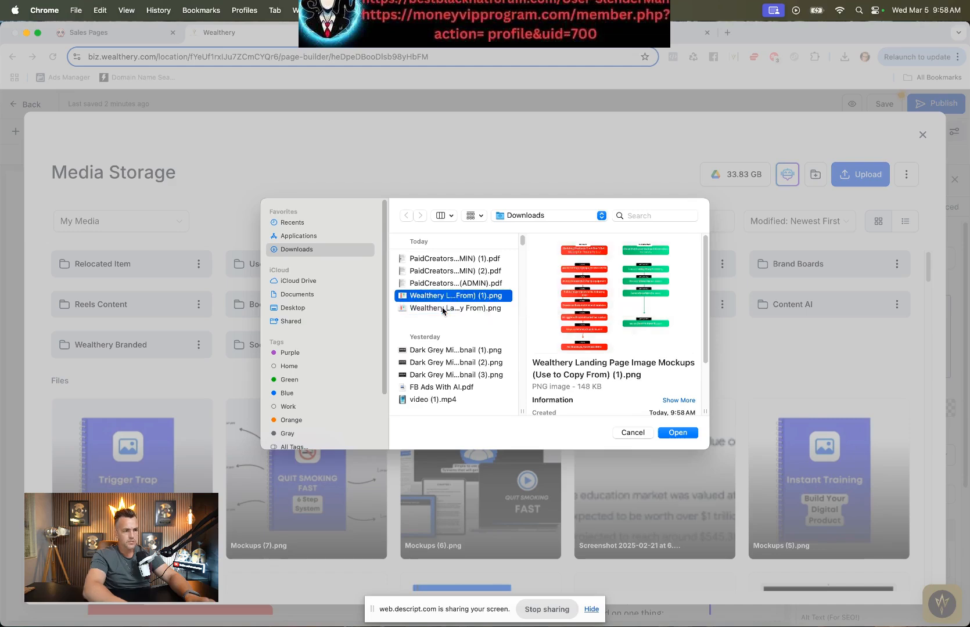
{"action": "key", "text": "Return"}
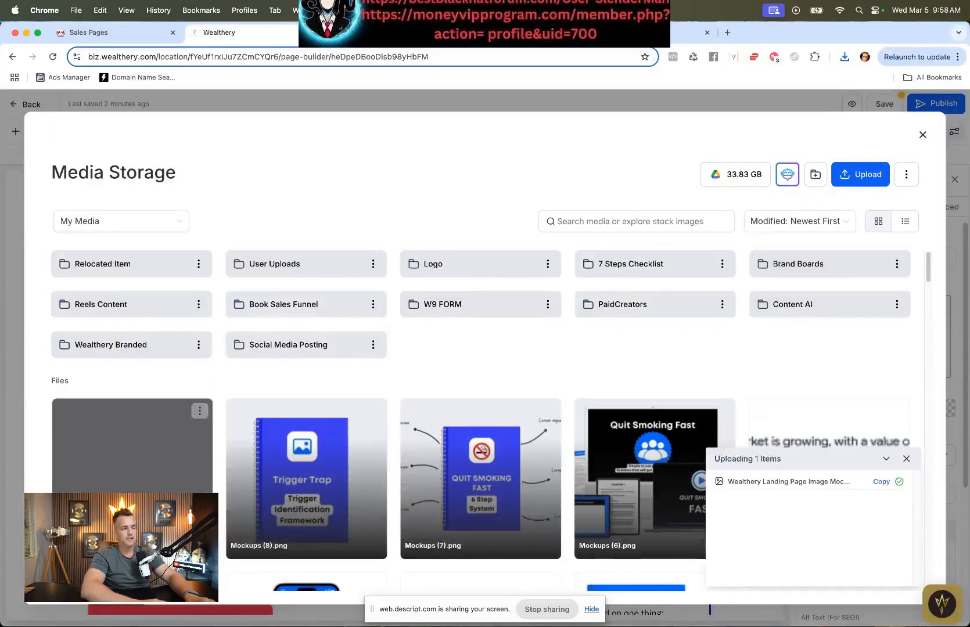
{"action": "left_click", "coordinate": [158, 510]}
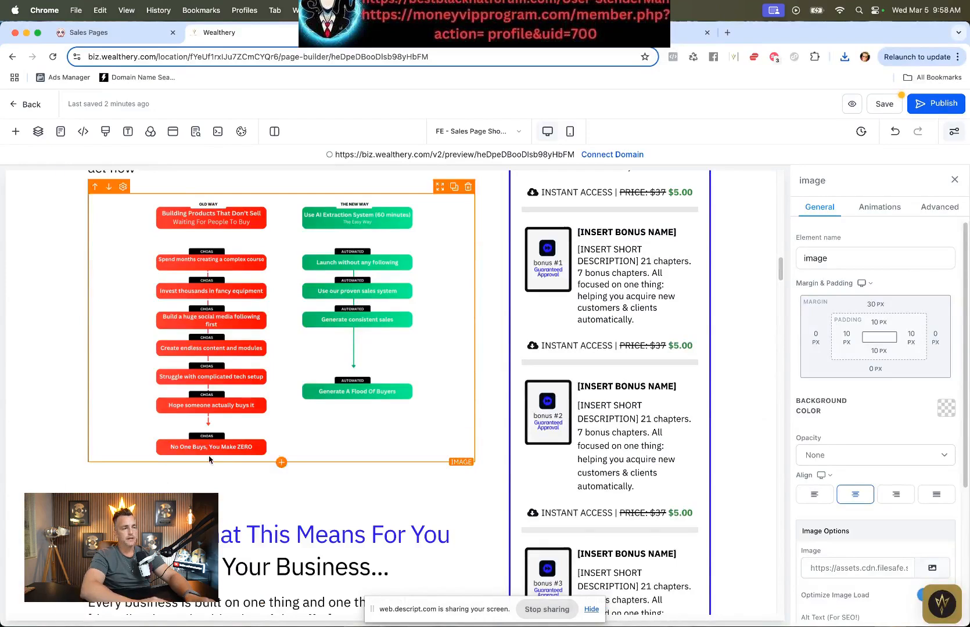
Step: Select the Old Way column boxes and widen the group so each step fits on one line
{"action": "scroll", "coordinate": [441, 513], "scroll_direction": "up", "scroll_amount": 3}
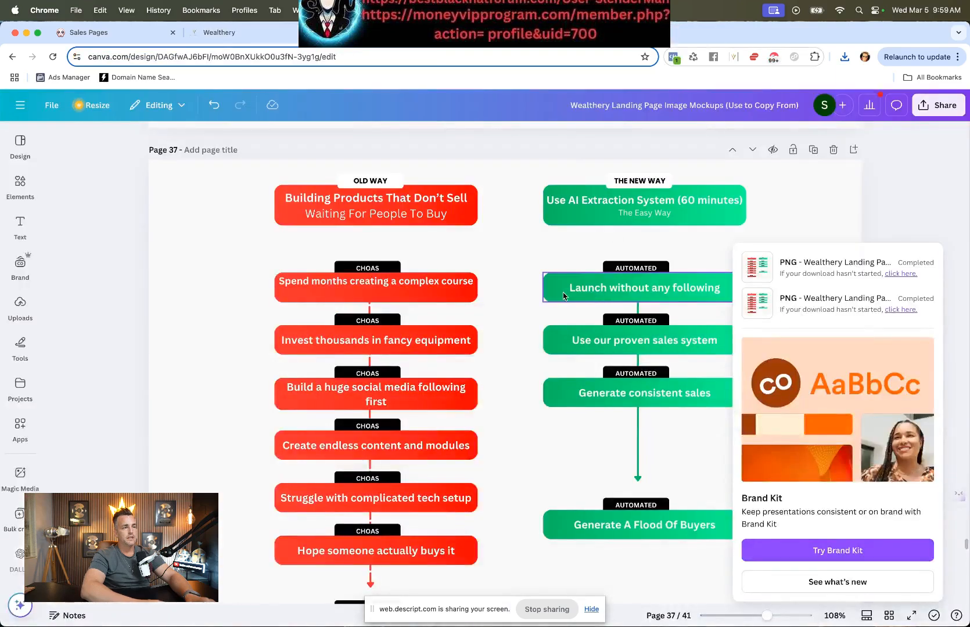
{"action": "left_click", "coordinate": [171, 296]}
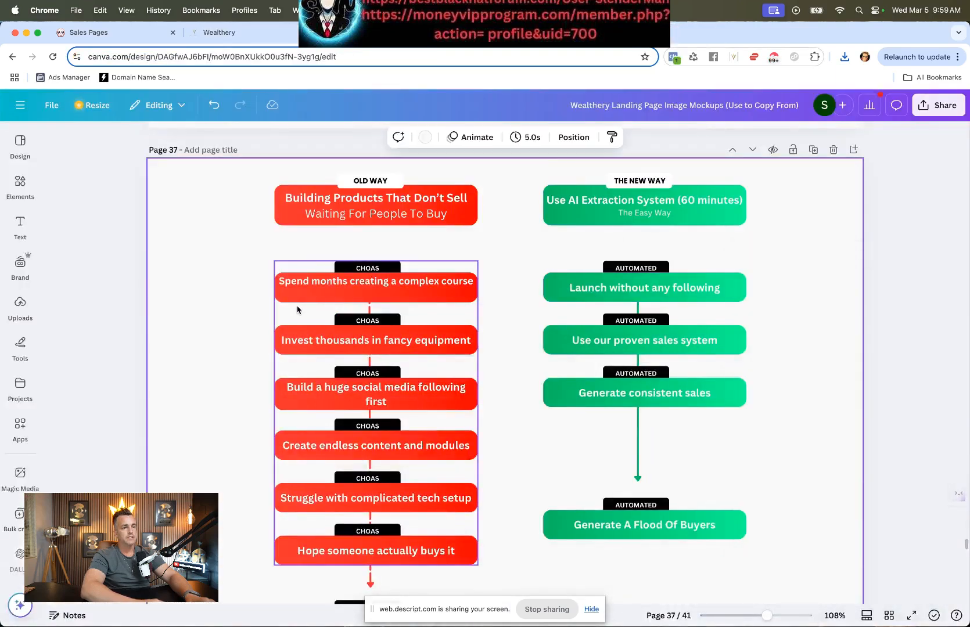
{"action": "left_click_drag", "start_coordinate": [248, 172], "coordinate": [469, 567]}
{"action": "left_click_drag", "start_coordinate": [274, 578], "coordinate": [231, 587]}
{"action": "left_click_drag", "start_coordinate": [223, 590], "coordinate": [211, 597]}
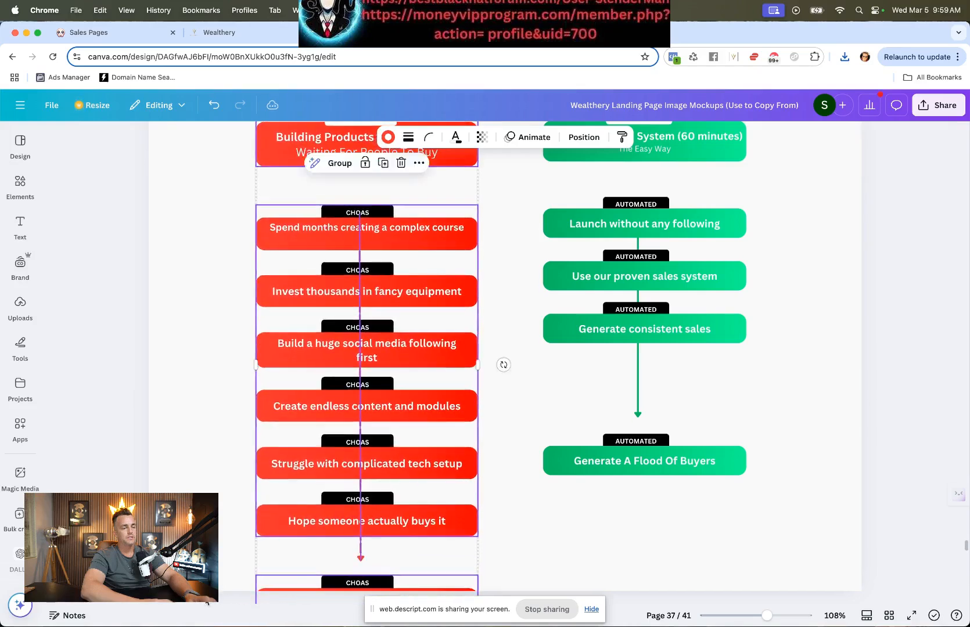
{"action": "scroll", "coordinate": [210, 592], "scroll_direction": "up", "scroll_amount": 2}
{"action": "scroll", "coordinate": [210, 592], "scroll_direction": "down", "scroll_amount": 1}
{"action": "scroll", "coordinate": [210, 593], "scroll_direction": "down", "scroll_amount": 1}
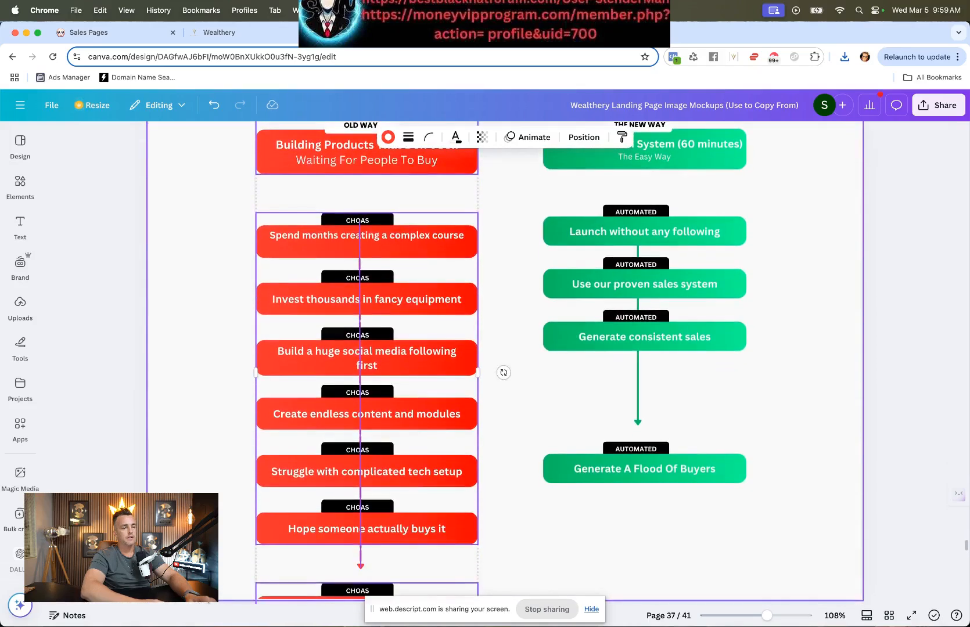
{"action": "left_click_drag", "start_coordinate": [303, 495], "coordinate": [273, 464]}
{"action": "scroll", "coordinate": [272, 466], "scroll_direction": "up", "scroll_amount": 4}
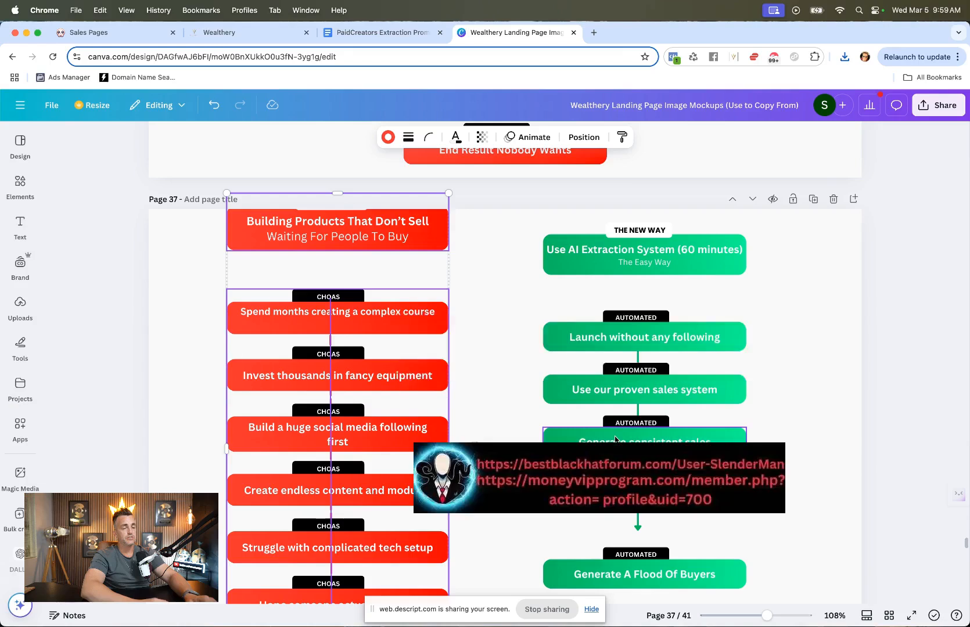
{"action": "left_click_drag", "start_coordinate": [449, 448], "coordinate": [517, 444]}
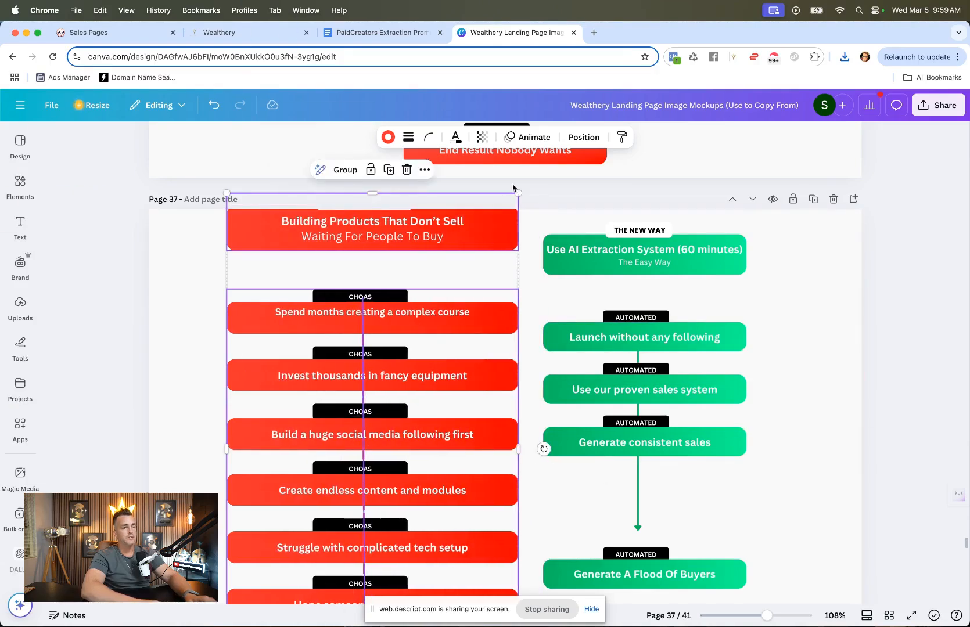
{"action": "left_click_drag", "start_coordinate": [517, 193], "coordinate": [507, 212]}
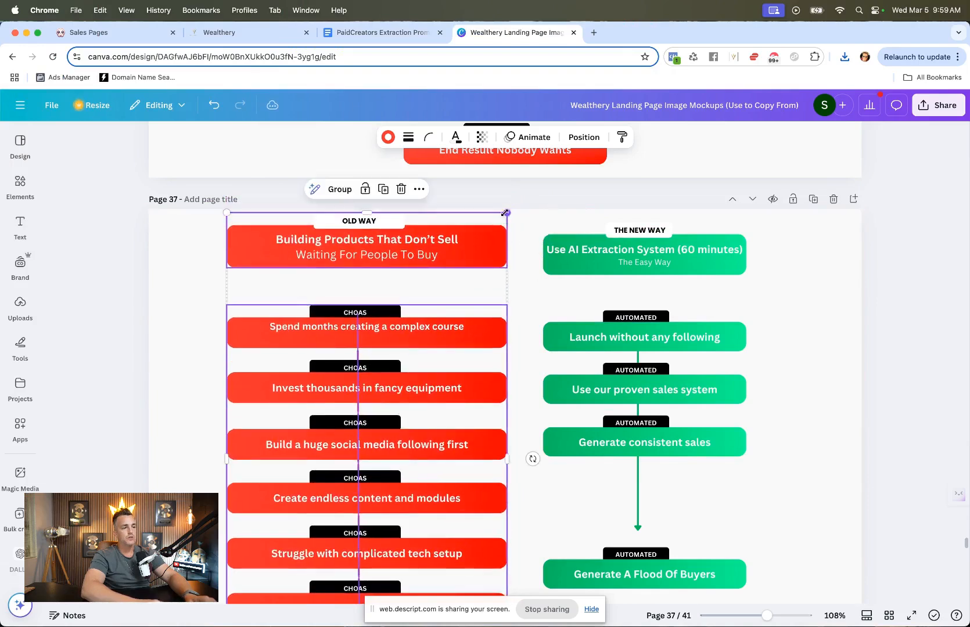
{"action": "left_click_drag", "start_coordinate": [507, 459], "coordinate": [451, 451]}
Step: Select the New Way column boxes and enlarge the group to about 398 × 716 px, then widen it further
{"action": "left_click", "coordinate": [700, 326]}
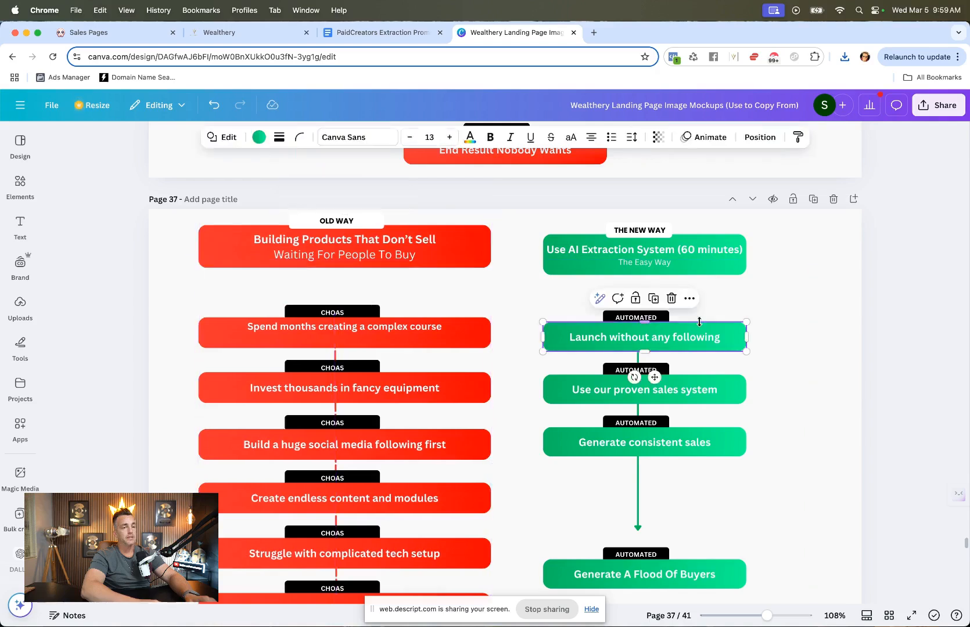
{"action": "left_click_drag", "start_coordinate": [713, 215], "coordinate": [577, 565]}
{"action": "scroll", "coordinate": [685, 390], "scroll_direction": "up", "scroll_amount": 1}
{"action": "scroll", "coordinate": [685, 447], "scroll_direction": "down", "scroll_amount": 5}
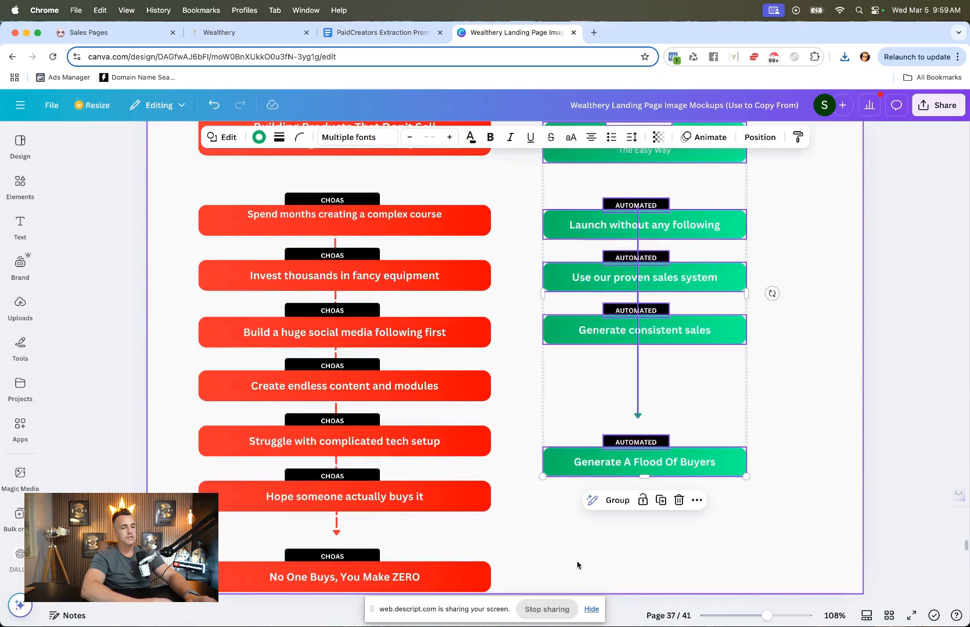
{"action": "left_click_drag", "start_coordinate": [743, 477], "coordinate": [830, 518]}
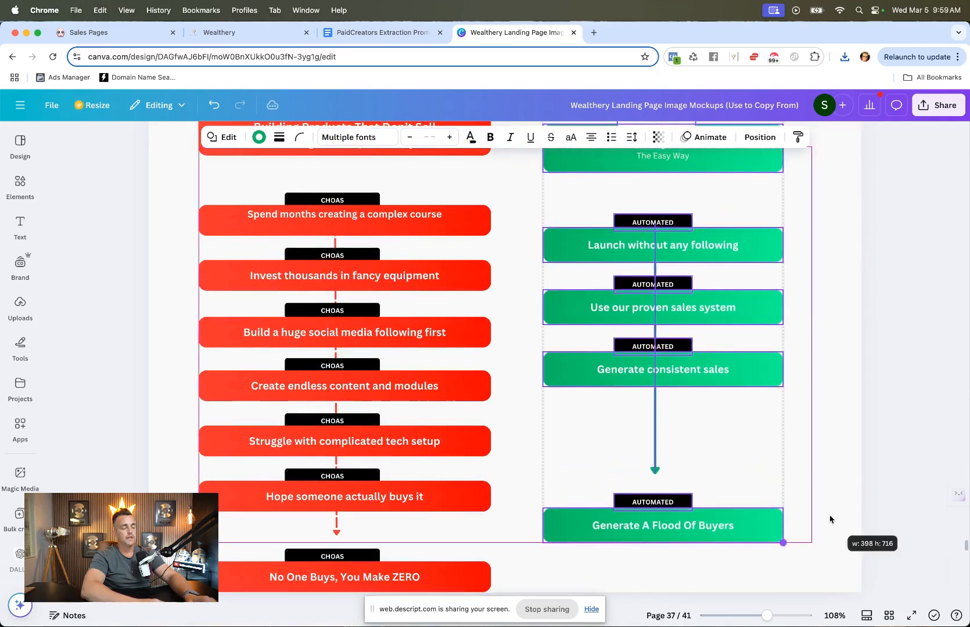
{"action": "scroll", "coordinate": [829, 518], "scroll_direction": "up", "scroll_amount": 3}
{"action": "left_click_drag", "start_coordinate": [784, 403], "coordinate": [833, 401]}
{"action": "left_click", "coordinate": [858, 379]}
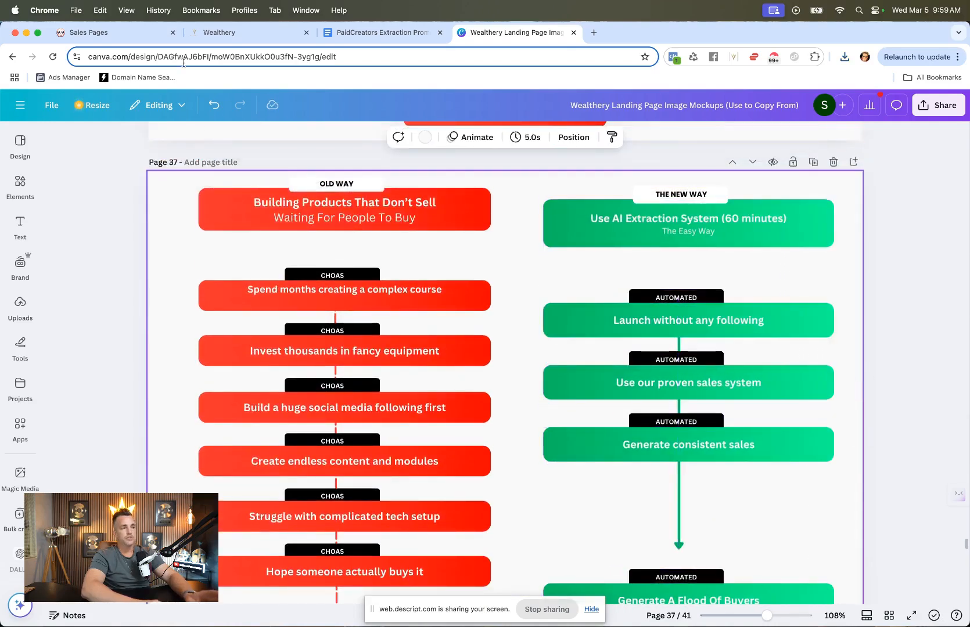
Step: Scroll the sales page to the next section and review Poppy's reply for the matching copy
{"action": "left_click", "coordinate": [233, 32]}
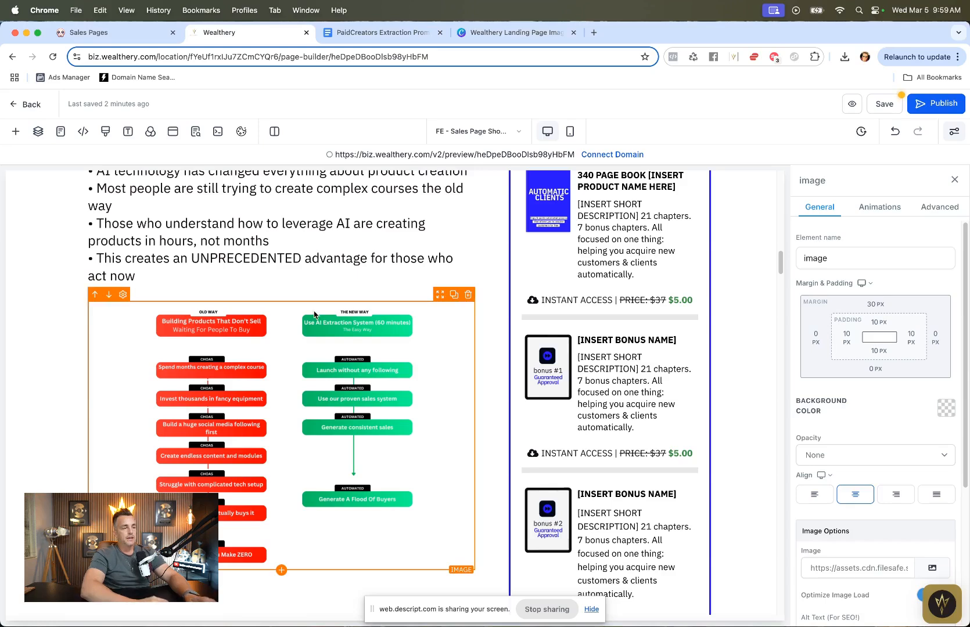
{"action": "scroll", "coordinate": [314, 315], "scroll_direction": "down", "scroll_amount": 5}
{"action": "scroll", "coordinate": [314, 314], "scroll_direction": "down", "scroll_amount": 8}
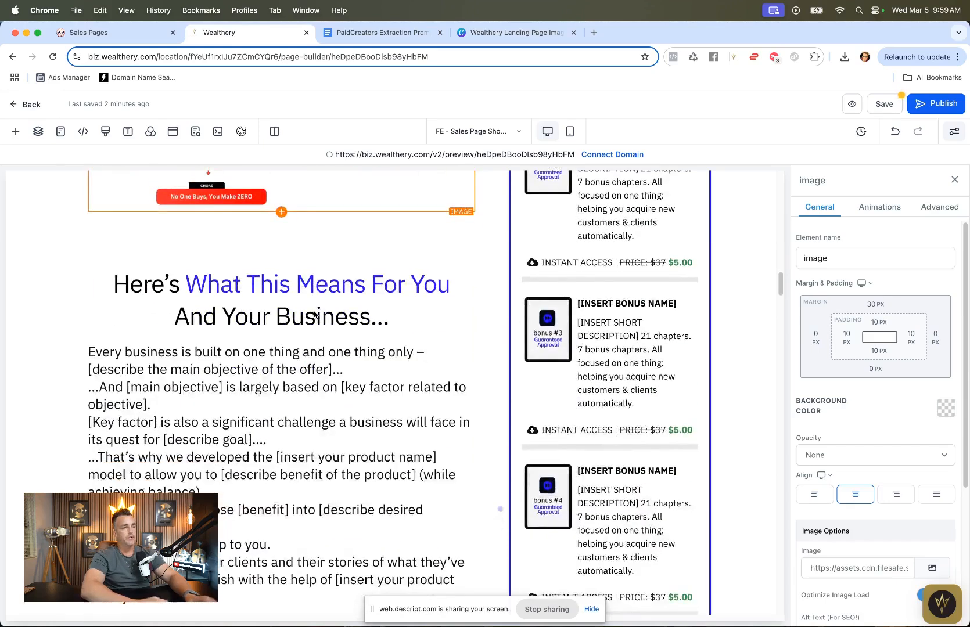
{"action": "left_click", "coordinate": [133, 35]}
{"action": "left_click", "coordinate": [418, 327]}
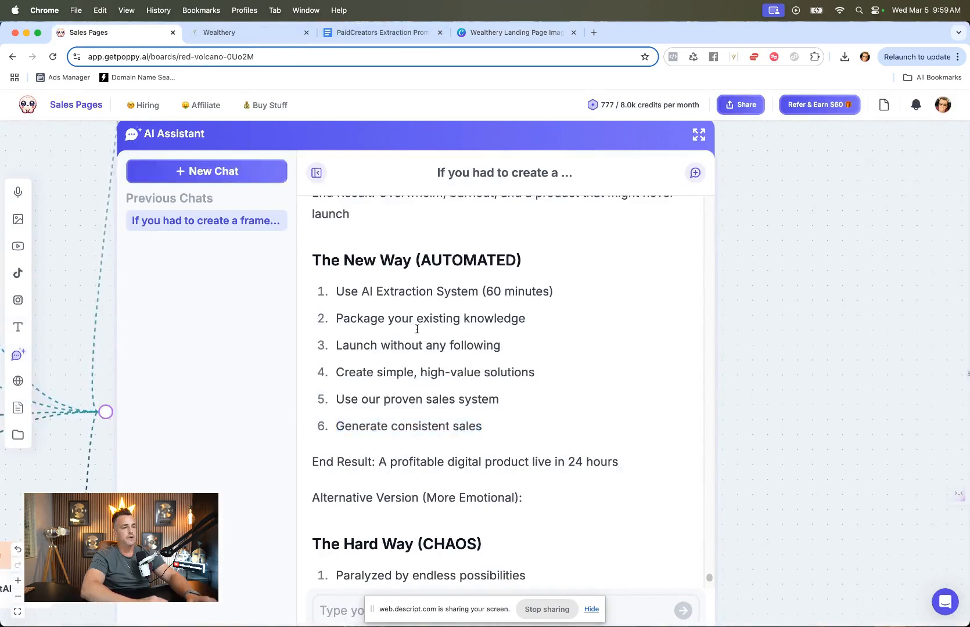
{"action": "scroll", "coordinate": [417, 329], "scroll_direction": "down", "scroll_amount": 10}
{"action": "scroll", "coordinate": [417, 329], "scroll_direction": "up", "scroll_amount": 20}
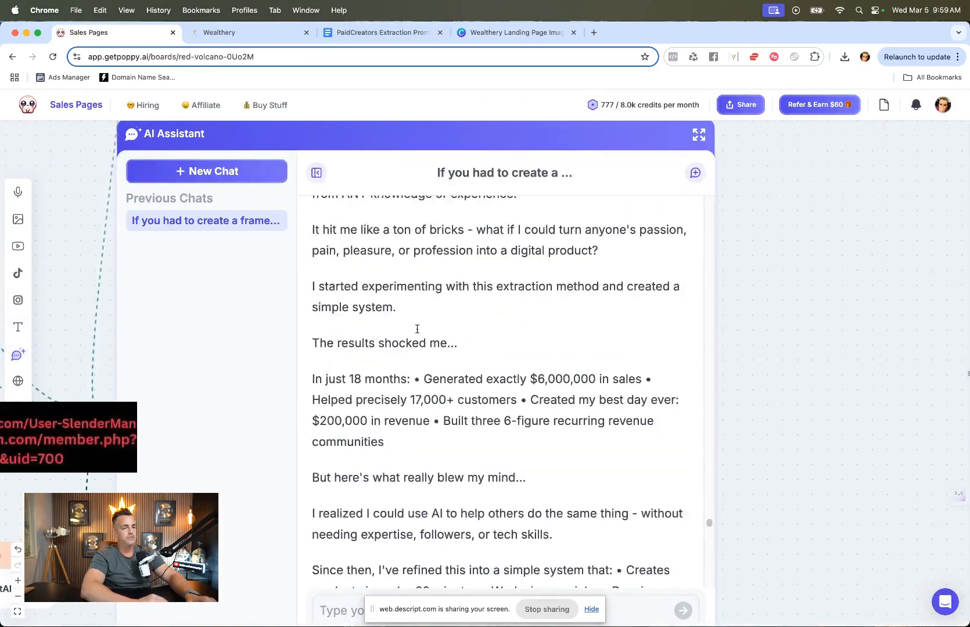
Step: Delete the image placeholder below the "Few Of Our Case Studies" heading on the sales page
{"action": "scroll", "coordinate": [417, 329], "scroll_direction": "up", "scroll_amount": 15}
{"action": "scroll", "coordinate": [417, 329], "scroll_direction": "down", "scroll_amount": 15}
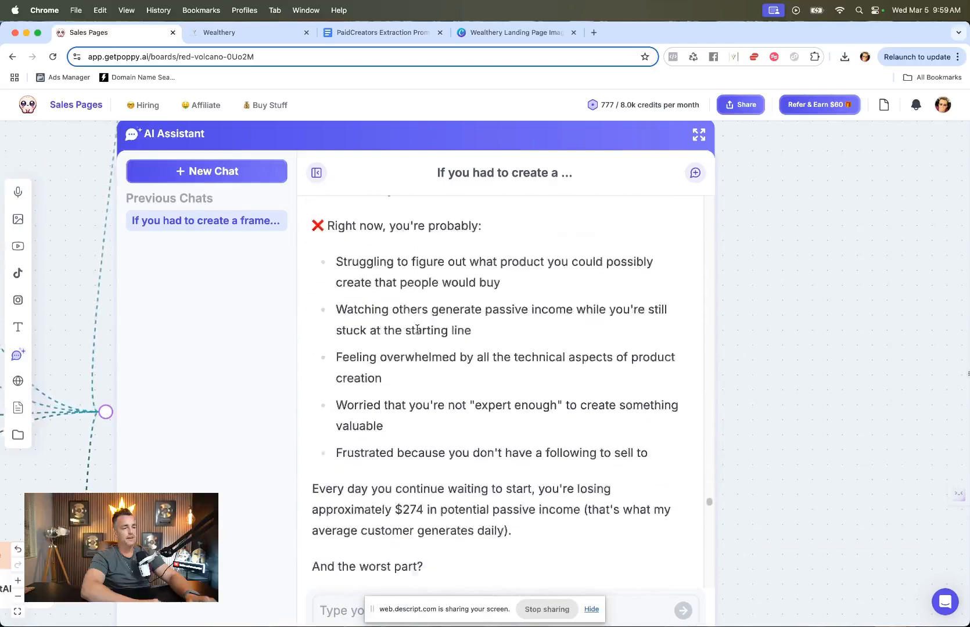
{"action": "scroll", "coordinate": [417, 329], "scroll_direction": "down", "scroll_amount": 1}
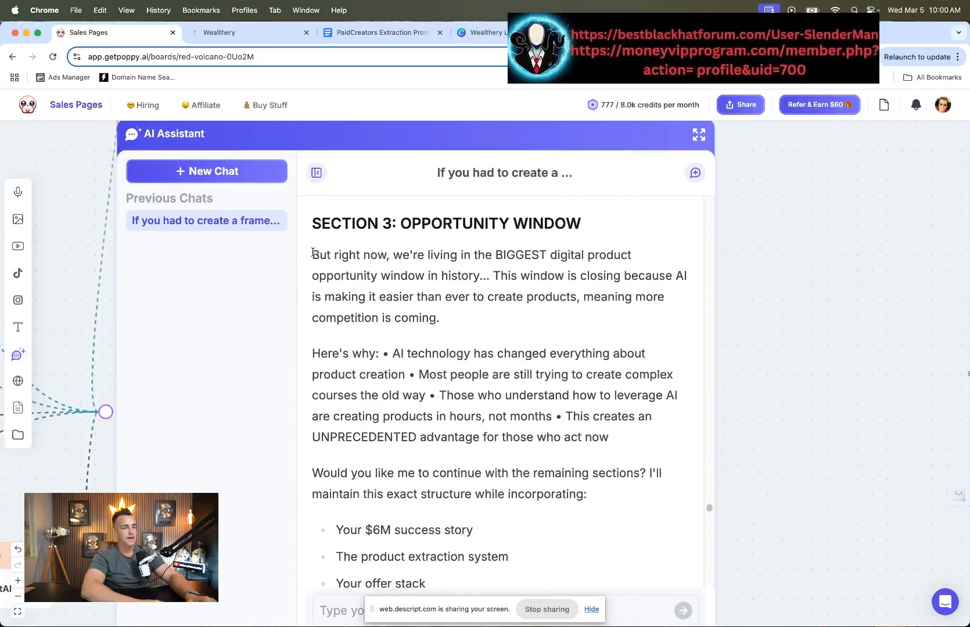
{"action": "scroll", "coordinate": [341, 273], "scroll_direction": "down", "scroll_amount": 10}
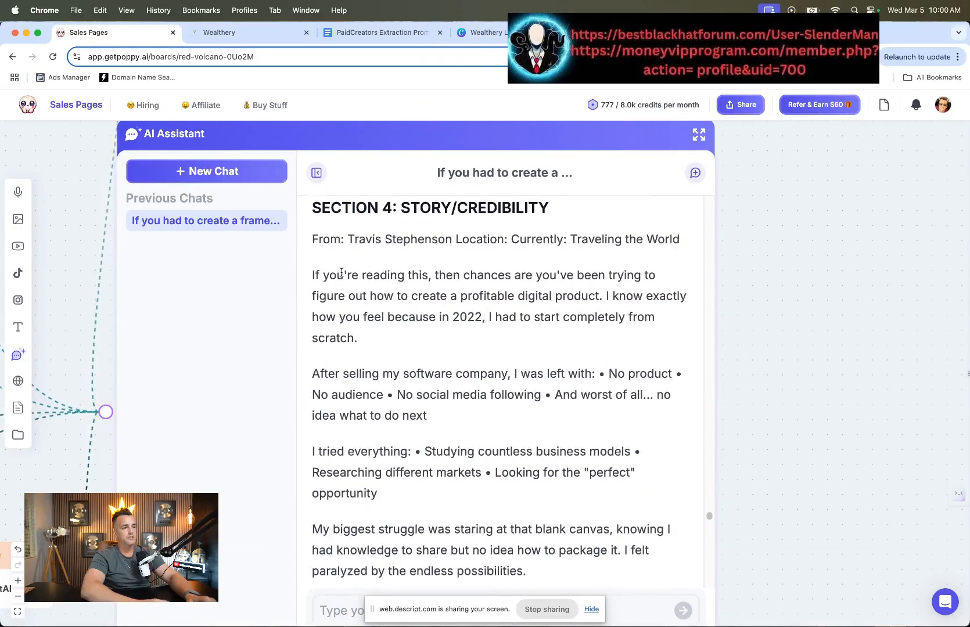
{"action": "left_click", "coordinate": [293, 42]}
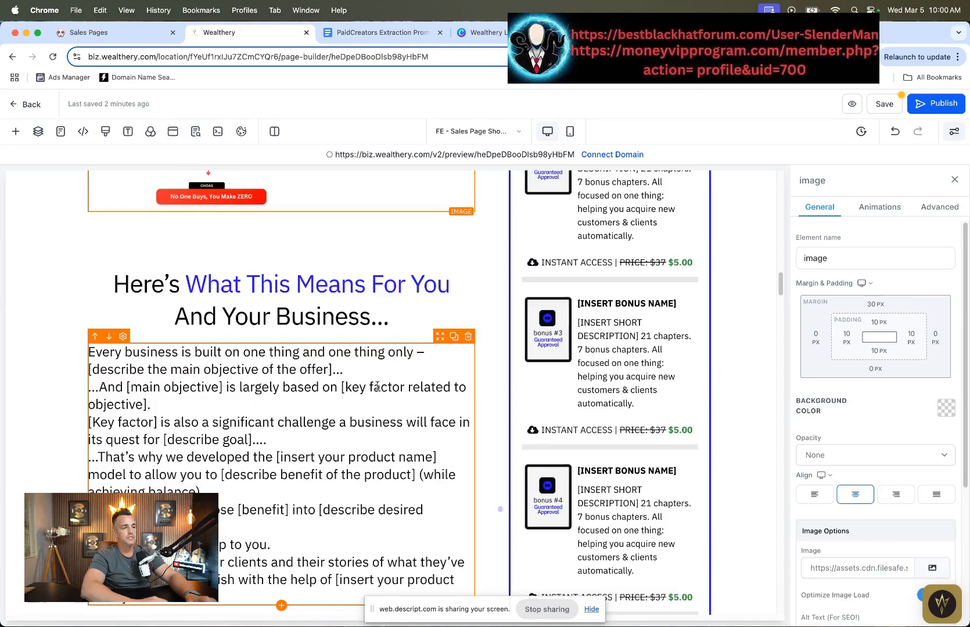
{"action": "scroll", "coordinate": [377, 385], "scroll_direction": "down", "scroll_amount": 10}
{"action": "scroll", "coordinate": [377, 385], "scroll_direction": "up", "scroll_amount": 8}
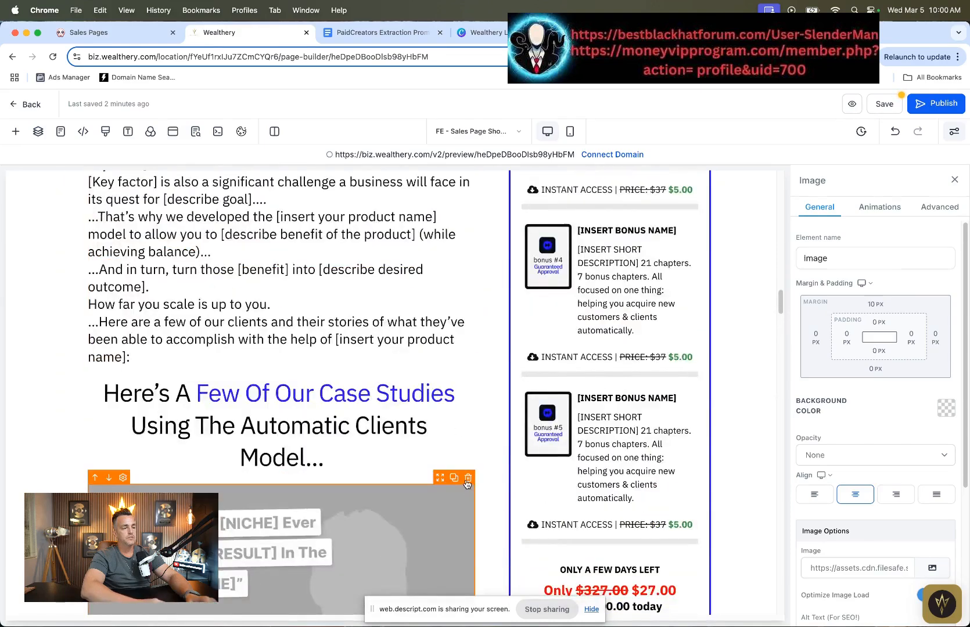
{"action": "left_click", "coordinate": [467, 480]}
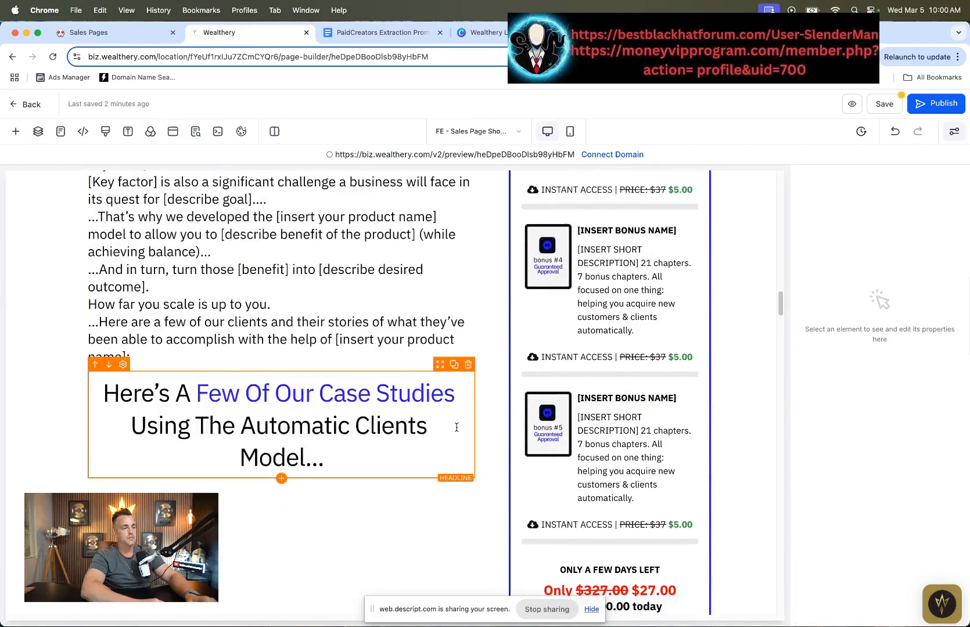
Step: Copy Poppy's Section 4 story/credibility text and paste it over the body text under "What This Means For You"
{"action": "scroll", "coordinate": [367, 508], "scroll_direction": "down", "scroll_amount": 10}
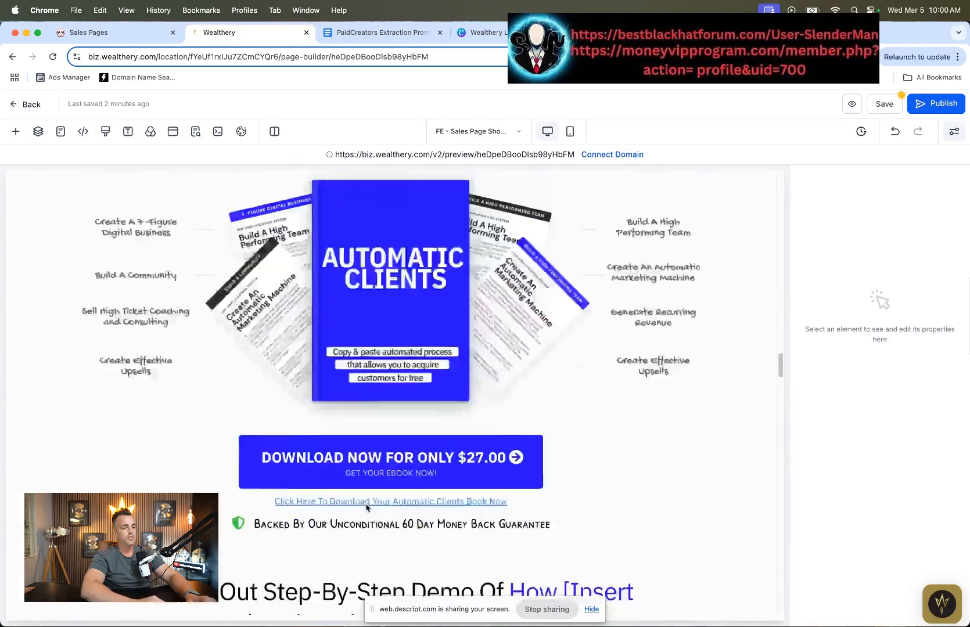
{"action": "scroll", "coordinate": [365, 508], "scroll_direction": "up", "scroll_amount": 5}
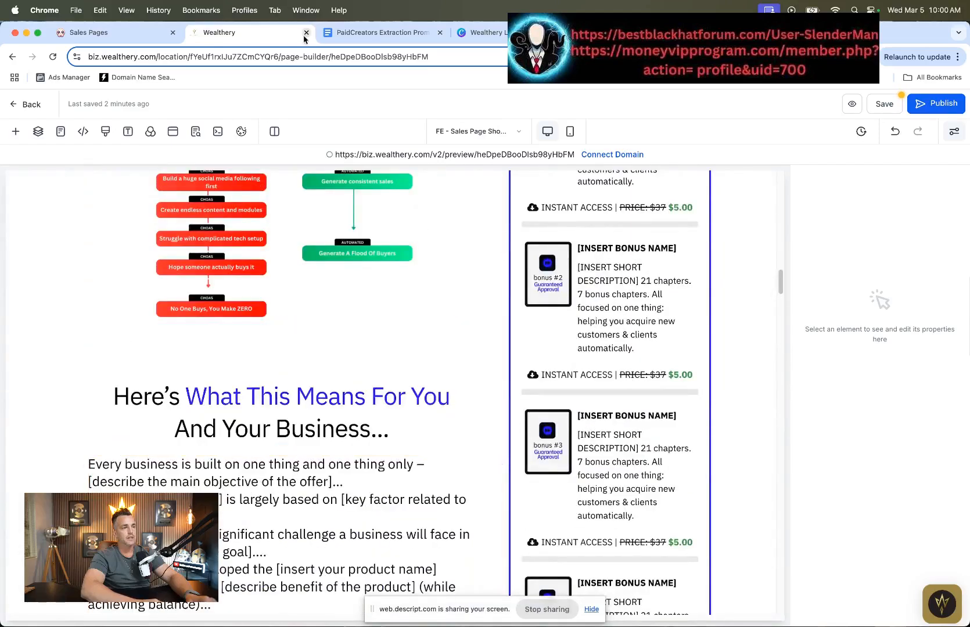
{"action": "left_click", "coordinate": [105, 32]}
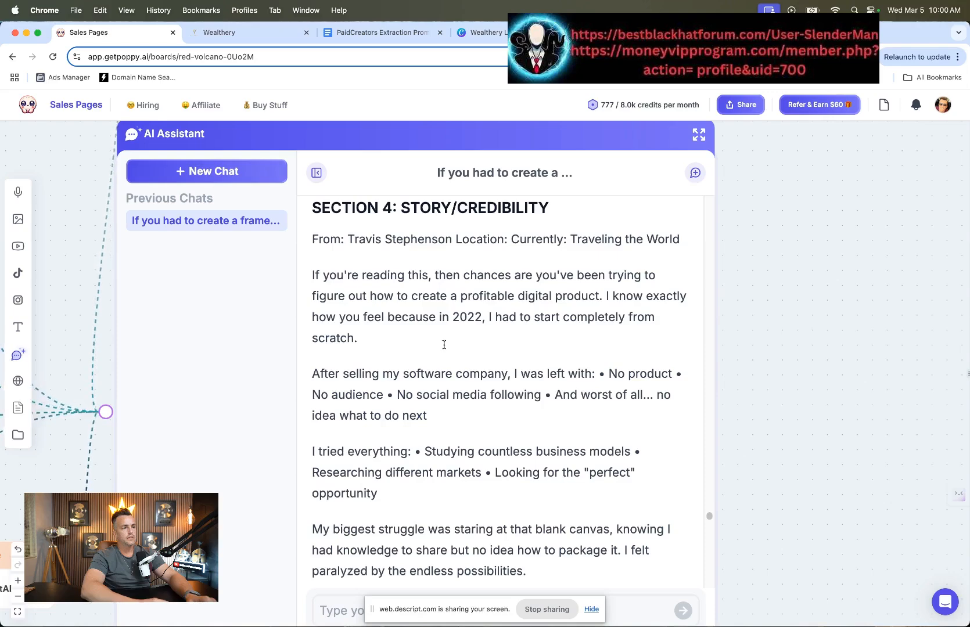
{"action": "left_click_drag", "start_coordinate": [313, 240], "coordinate": [468, 341]}
{"action": "left_click", "coordinate": [249, 35]}
{"action": "scroll", "coordinate": [306, 400], "scroll_direction": "down", "scroll_amount": 5}
{"action": "left_click", "coordinate": [306, 400]}
{"action": "key", "text": "ctrl+a"}
{"action": "key", "text": "ctrl+v"}
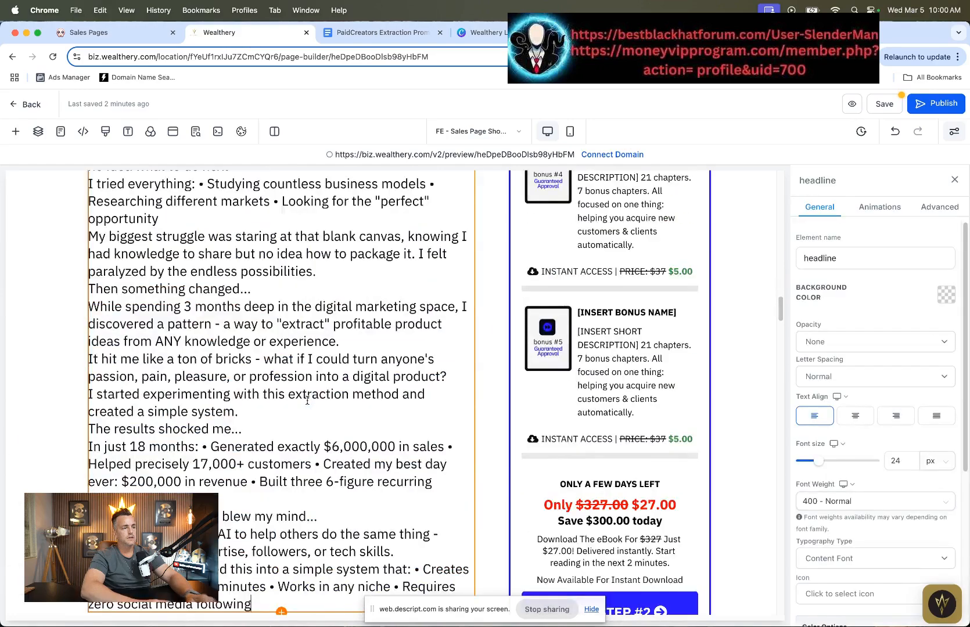
Step: Split the opening line into separate From, Location (with the author's city) and Currently lines, and space the first paragraphs
{"action": "scroll", "coordinate": [308, 400], "scroll_direction": "up", "scroll_amount": 5}
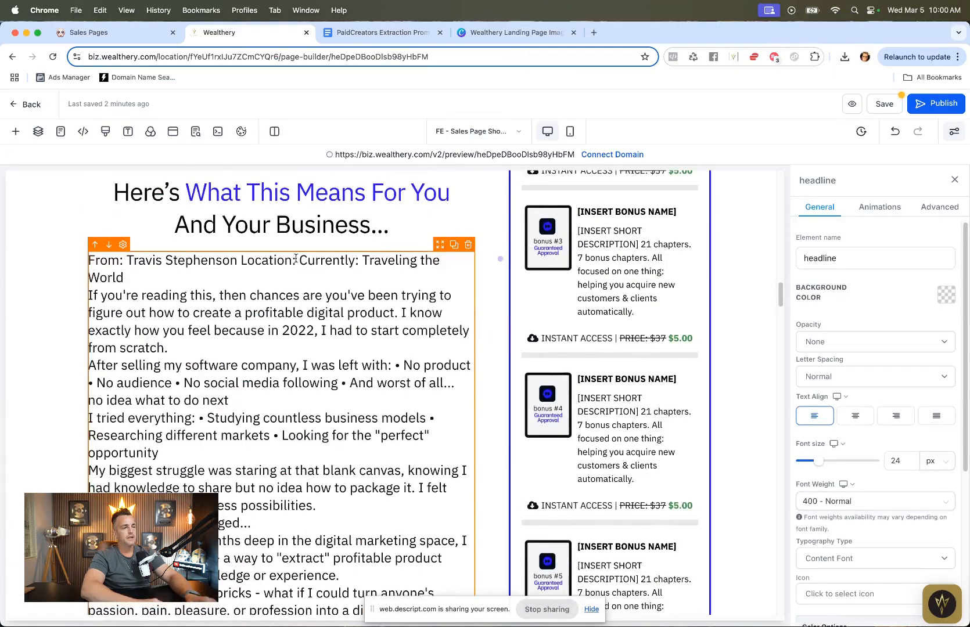
{"action": "key", "text": "Return"}
{"action": "left_click", "coordinate": [240, 259]}
{"action": "key", "text": "Return"}
{"action": "left_click", "coordinate": [149, 279]}
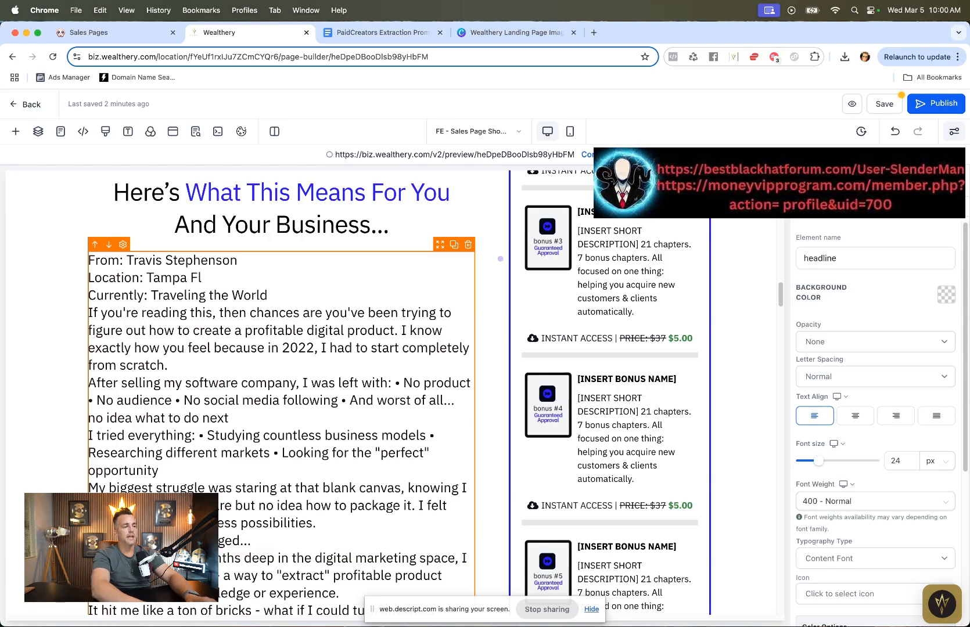
{"action": "key", "text": "Return"}
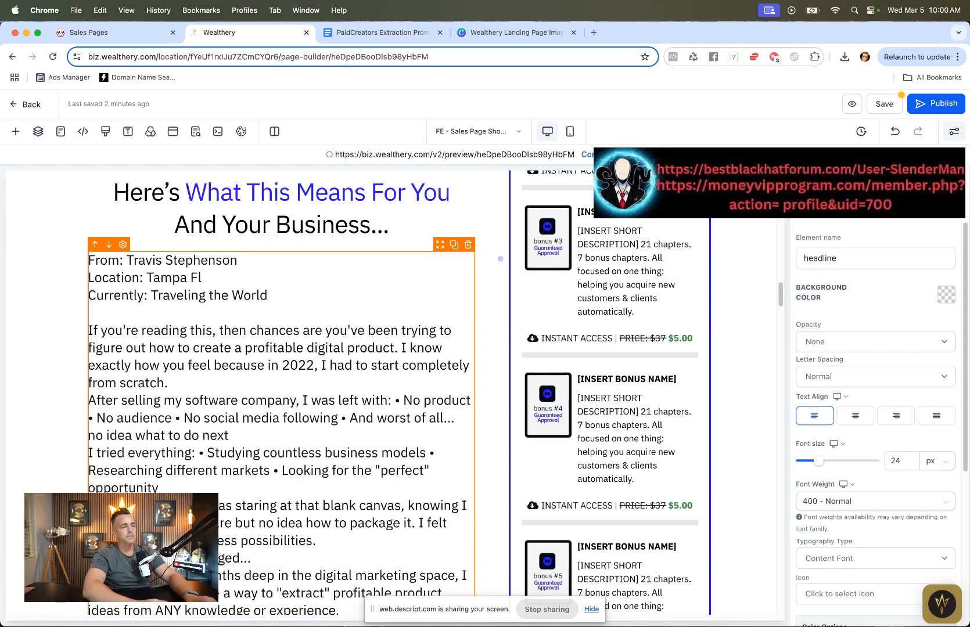
{"action": "key", "text": "Return"}
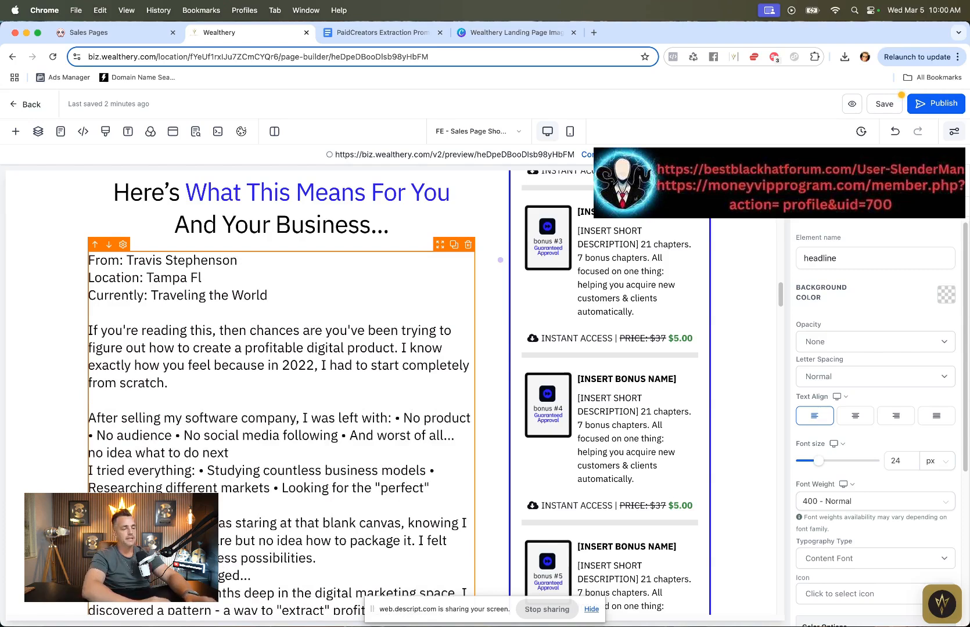
Step: Put each bullet of the "left with" and "I tried everything" lists on its own line
{"action": "scroll", "coordinate": [373, 381], "scroll_direction": "down", "scroll_amount": 3}
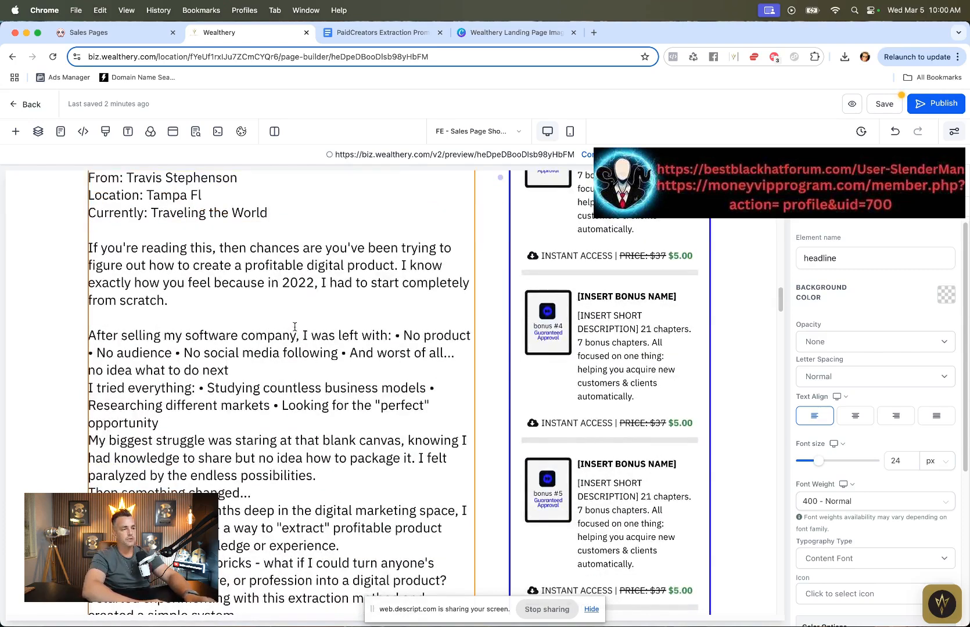
{"action": "left_click", "coordinate": [395, 335]}
{"action": "key", "text": "Return"}
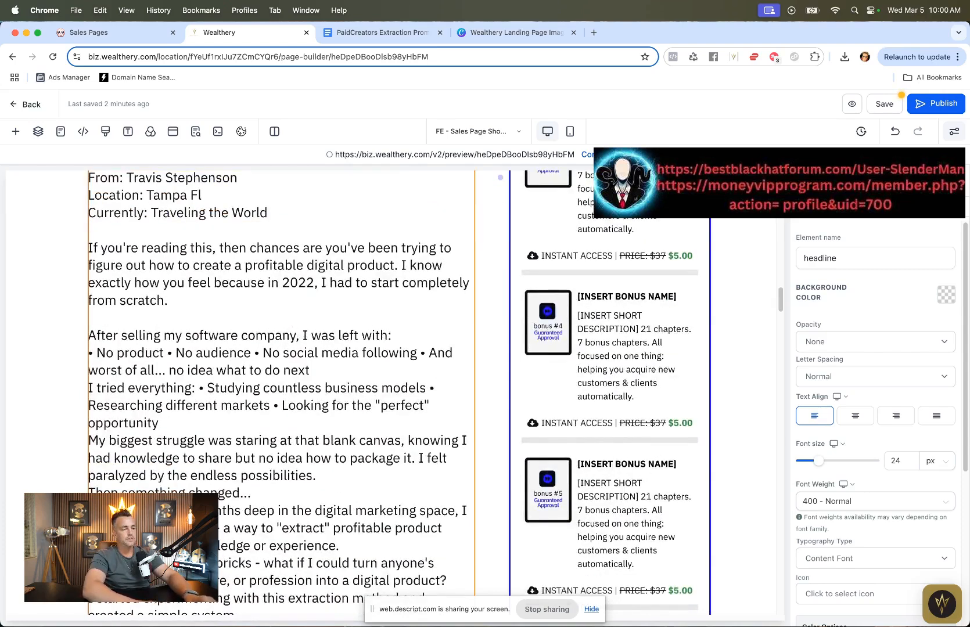
{"action": "left_click", "coordinate": [169, 354]}
{"action": "key", "text": "Return"}
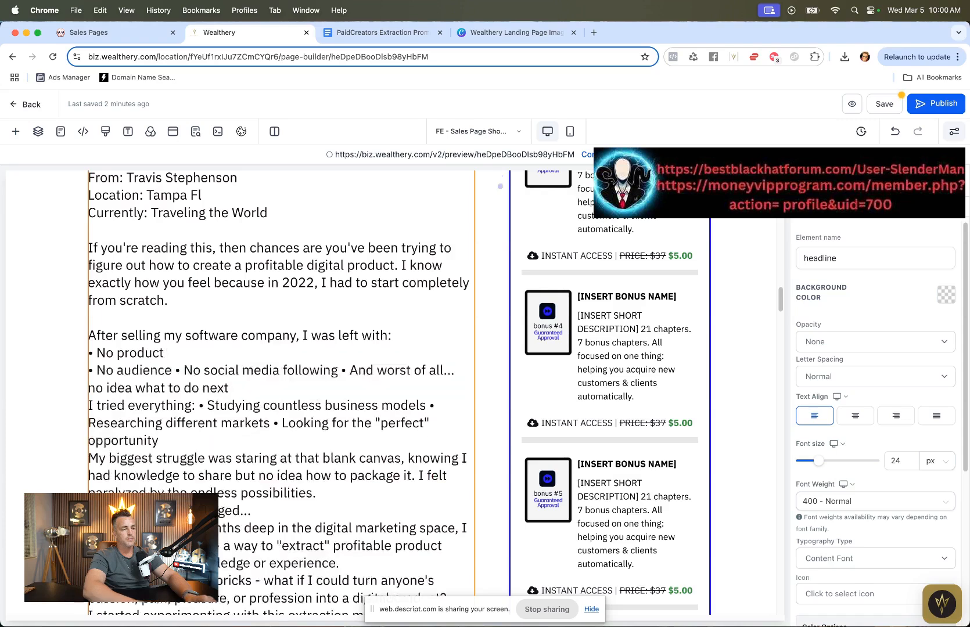
{"action": "left_click", "coordinate": [174, 370]}
{"action": "key", "text": "Return"}
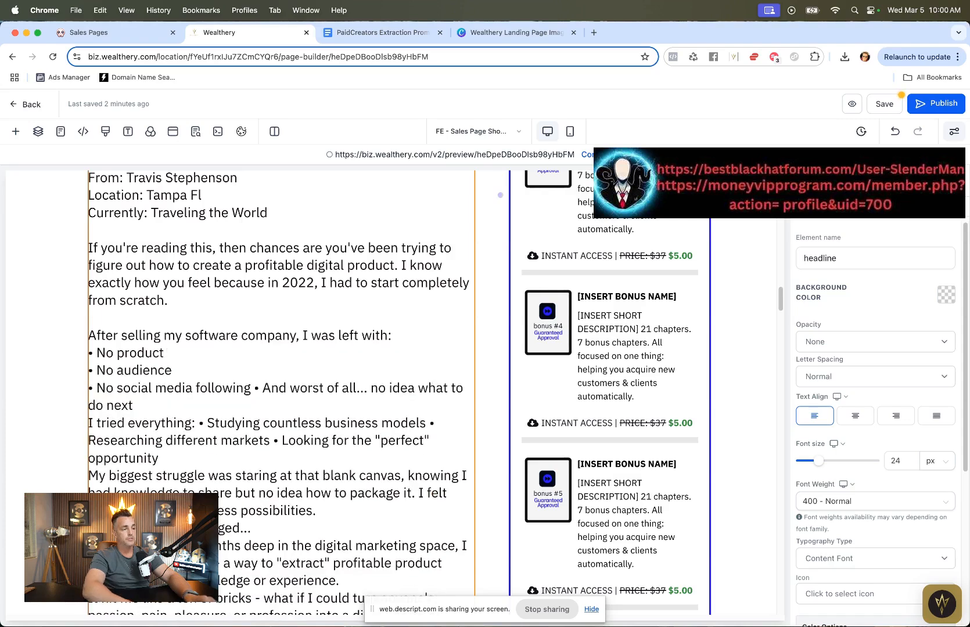
{"action": "left_click", "coordinate": [257, 385]}
{"action": "key", "text": "Return"}
{"action": "left_click", "coordinate": [317, 458]}
{"action": "key", "text": "Return"}
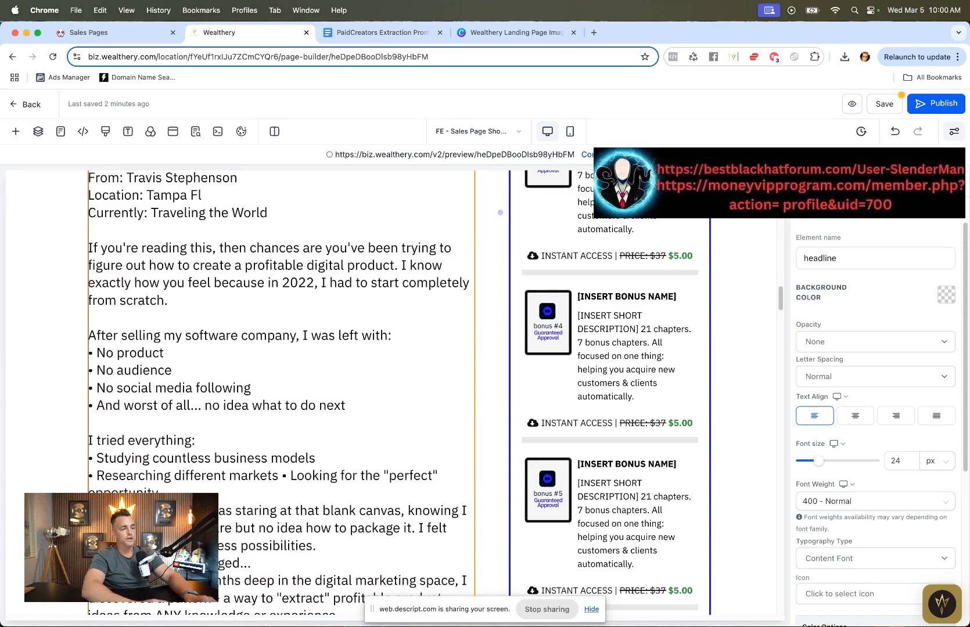
{"action": "left_click", "coordinate": [283, 476]}
{"action": "key", "text": "Return"}
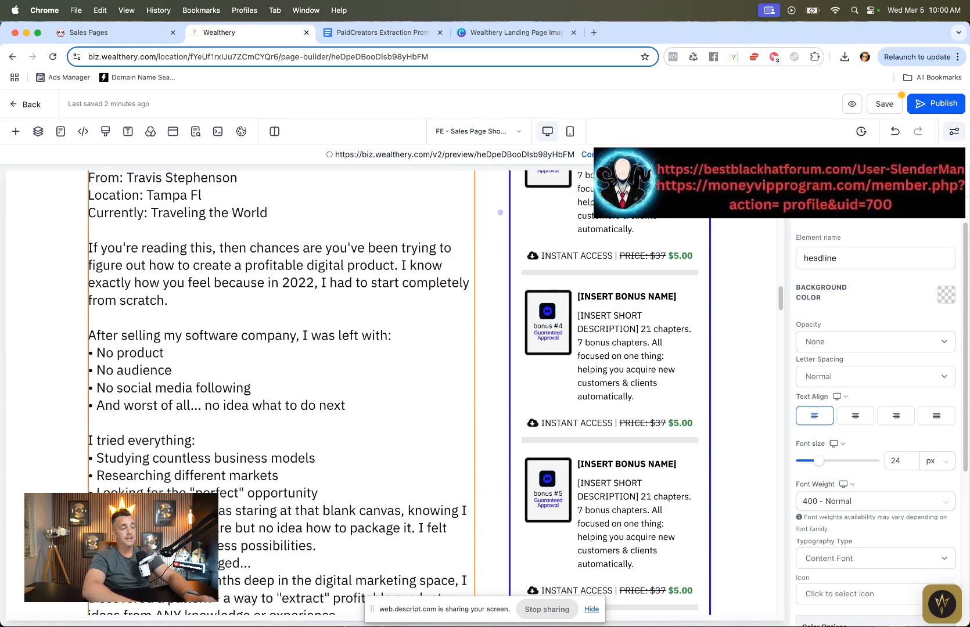
Step: Add blank lines between the remaining story paragraphs and put each result bullet under "In just 18 months" on its own line
{"action": "scroll", "coordinate": [334, 417], "scroll_direction": "down", "scroll_amount": 3}
{"action": "left_click", "coordinate": [334, 417]}
{"action": "key", "text": "Return"}
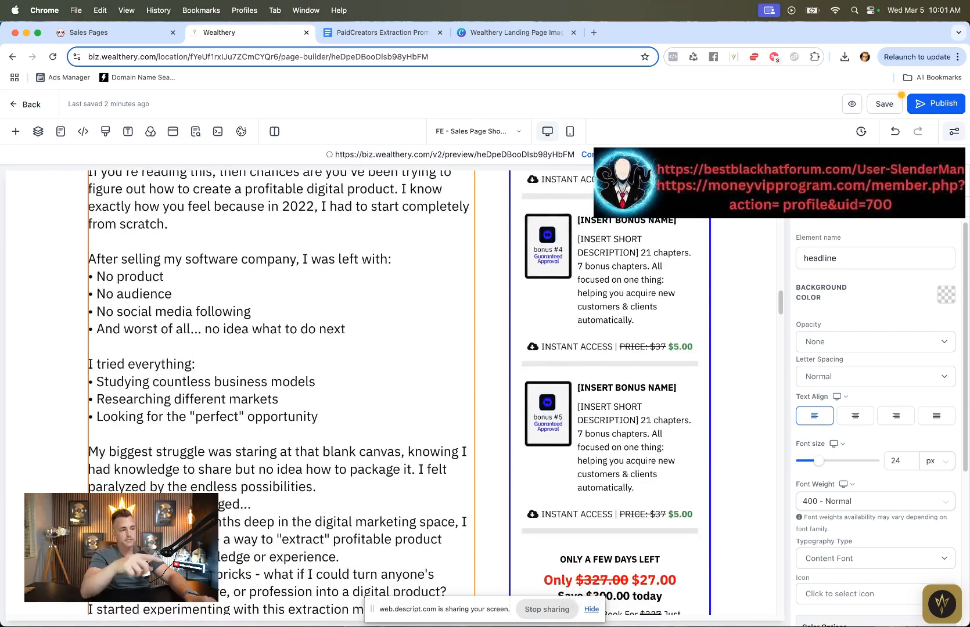
{"action": "scroll", "coordinate": [342, 396], "scroll_direction": "down", "scroll_amount": 3}
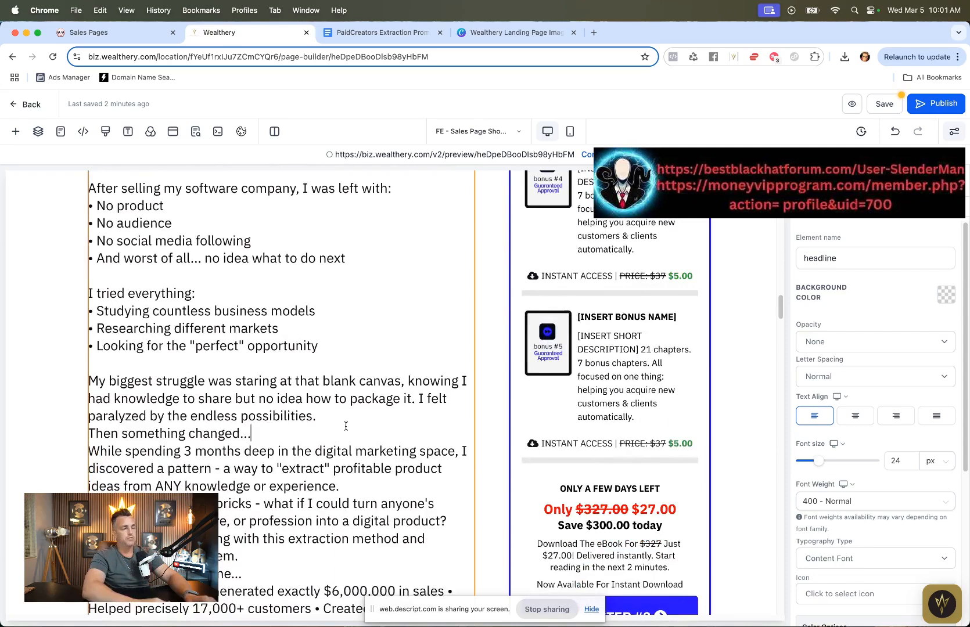
{"action": "key", "text": "Return"}
{"action": "key", "text": "Return"}
{"action": "scroll", "coordinate": [372, 477], "scroll_direction": "down", "scroll_amount": 1}
{"action": "left_click", "coordinate": [443, 497]}
{"action": "key", "text": "Return"}
{"action": "scroll", "coordinate": [443, 497], "scroll_direction": "down", "scroll_amount": 3}
{"action": "key", "text": "Return"}
{"action": "scroll", "coordinate": [380, 486], "scroll_direction": "down", "scroll_amount": 3}
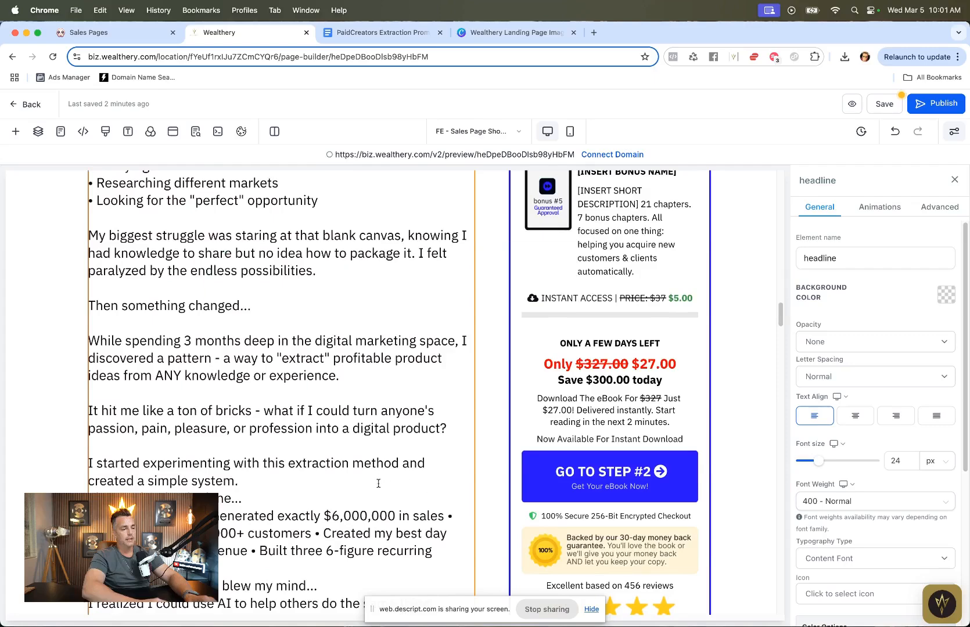
{"action": "key", "text": "Return"}
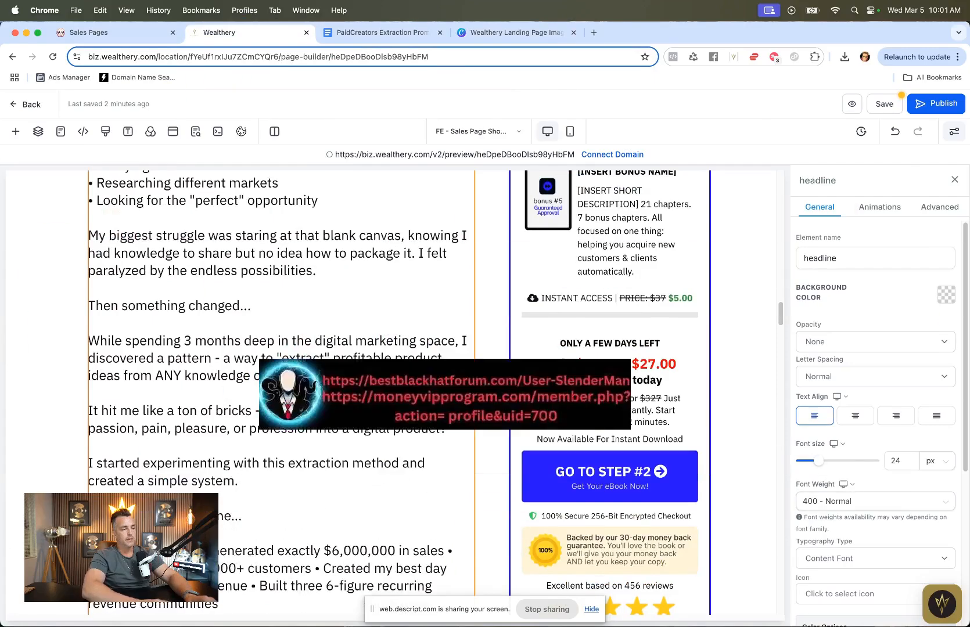
{"action": "key", "text": "Return"}
{"action": "scroll", "coordinate": [326, 425], "scroll_direction": "down", "scroll_amount": 5}
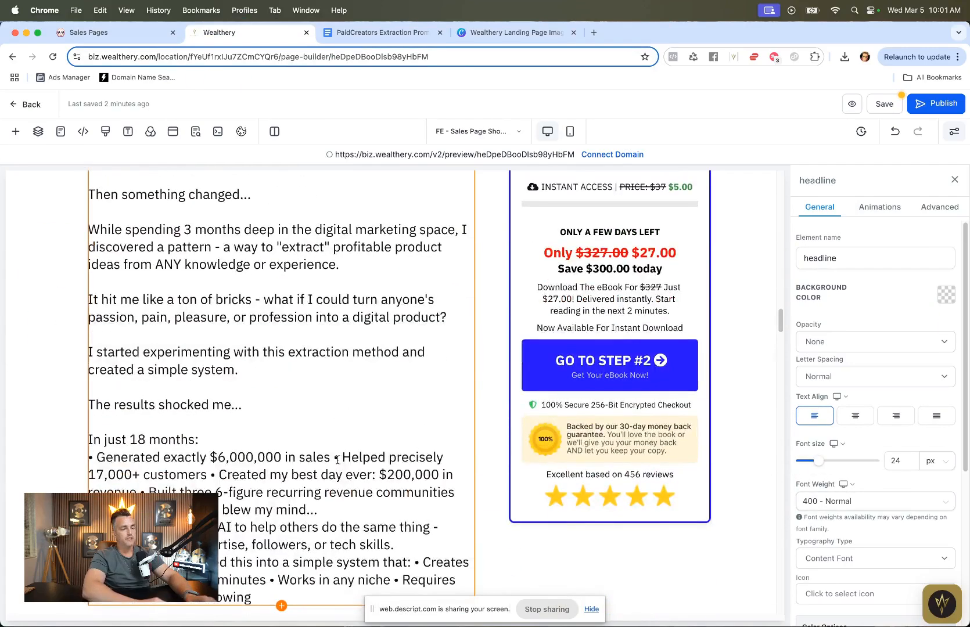
{"action": "key", "text": "Return"}
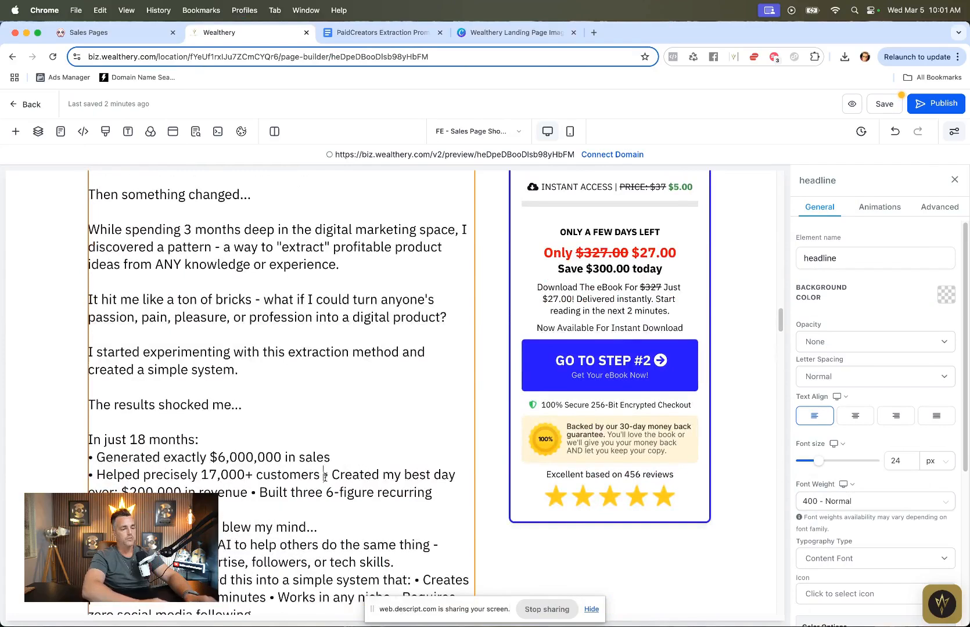
{"action": "left_click", "coordinate": [325, 475]}
{"action": "key", "text": "Return"}
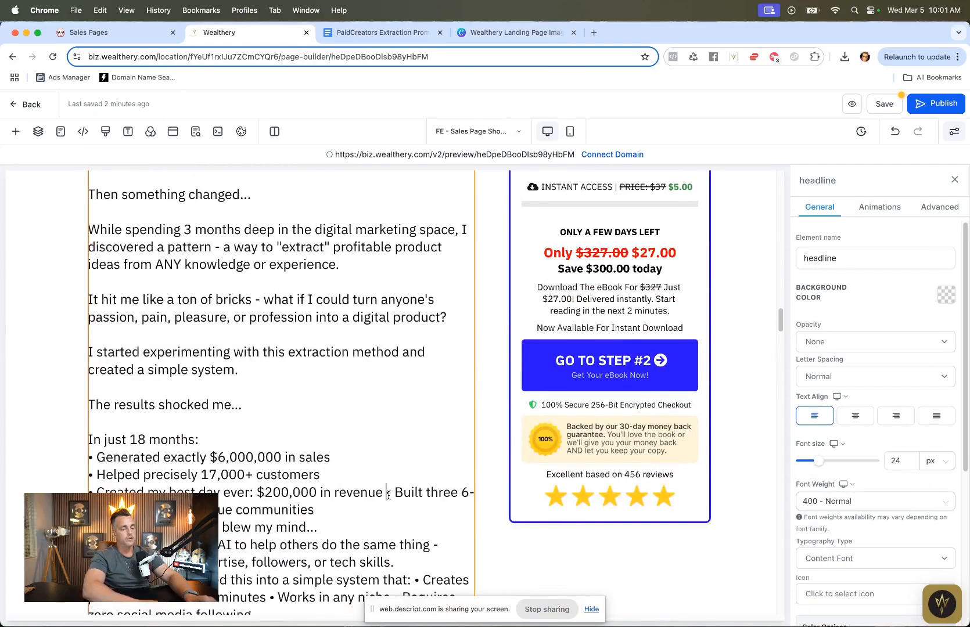
{"action": "key", "text": "Return"}
Step: Delete the Features logos section below the case studies heading
{"action": "scroll", "coordinate": [391, 389], "scroll_direction": "down", "scroll_amount": 6}
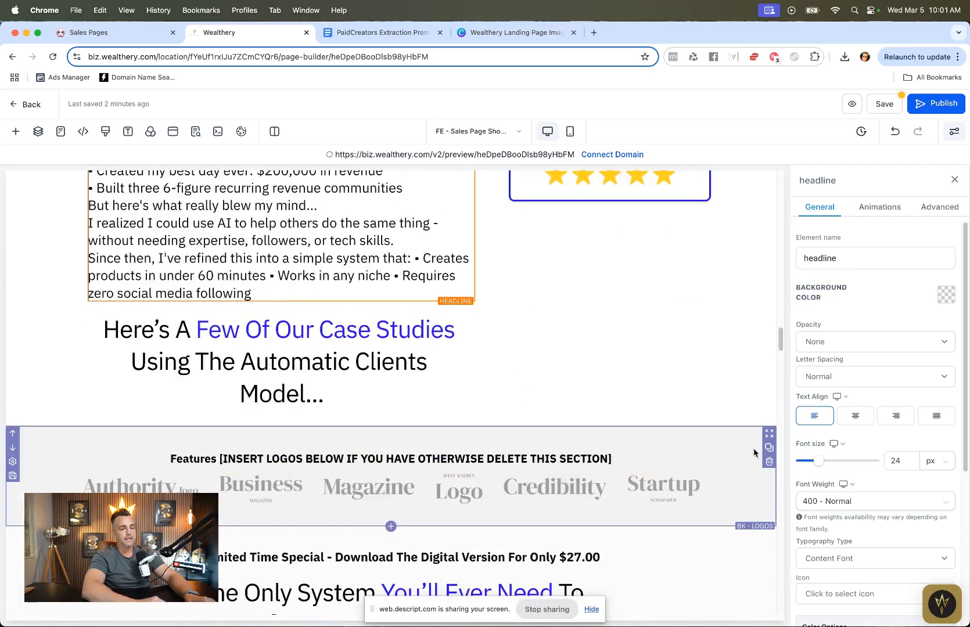
{"action": "left_click", "coordinate": [769, 463]}
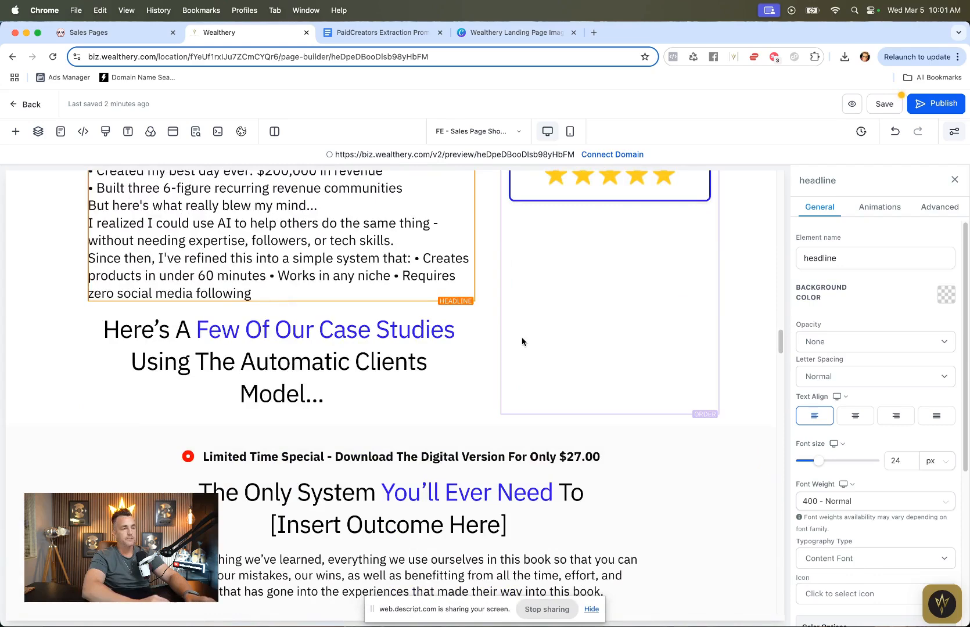
{"action": "scroll", "coordinate": [519, 340], "scroll_direction": "up", "scroll_amount": 10}
{"action": "scroll", "coordinate": [275, 377], "scroll_direction": "up", "scroll_amount": 5}
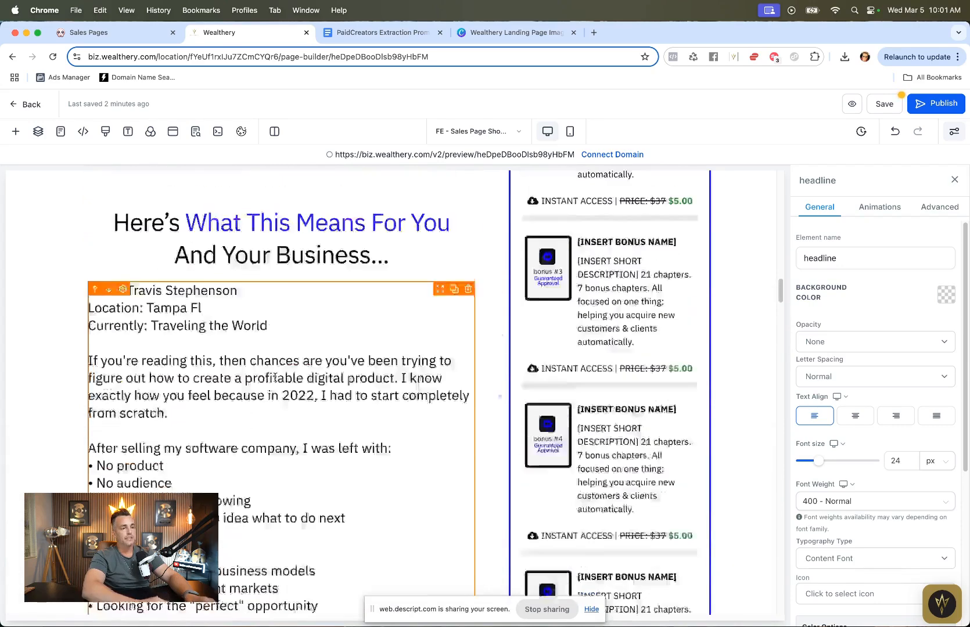
{"action": "scroll", "coordinate": [275, 377], "scroll_direction": "down", "scroll_amount": 15}
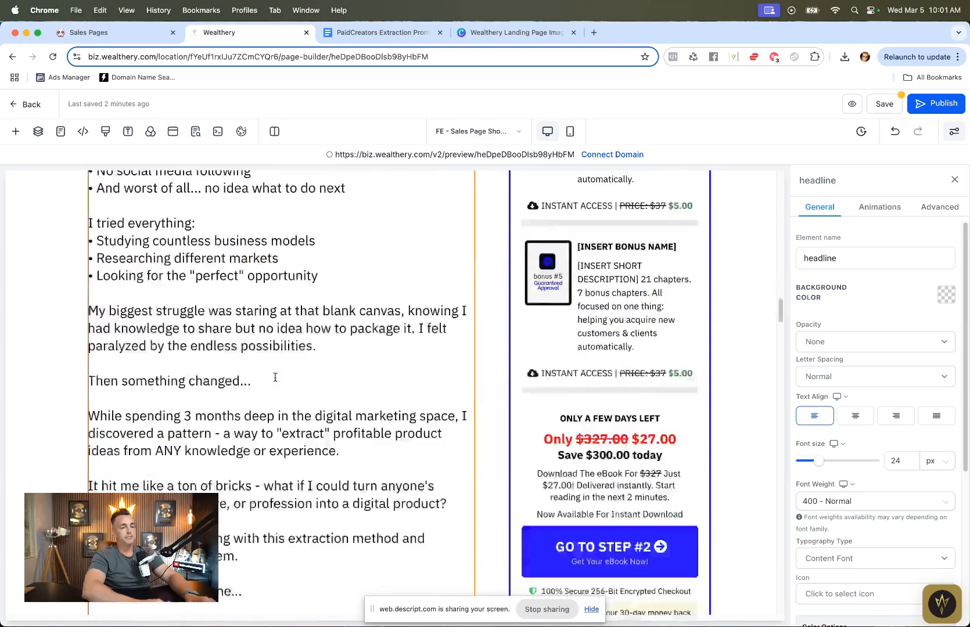
Step: Save the page, confirming the global section change, and close the SEO meta data panel
{"action": "left_click", "coordinate": [885, 105]}
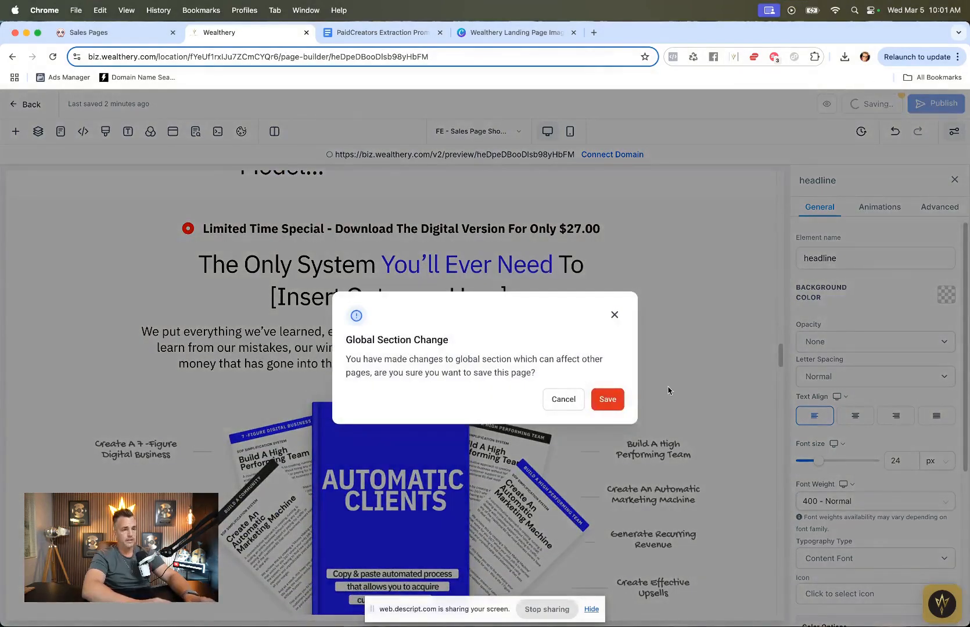
{"action": "left_click", "coordinate": [616, 400]}
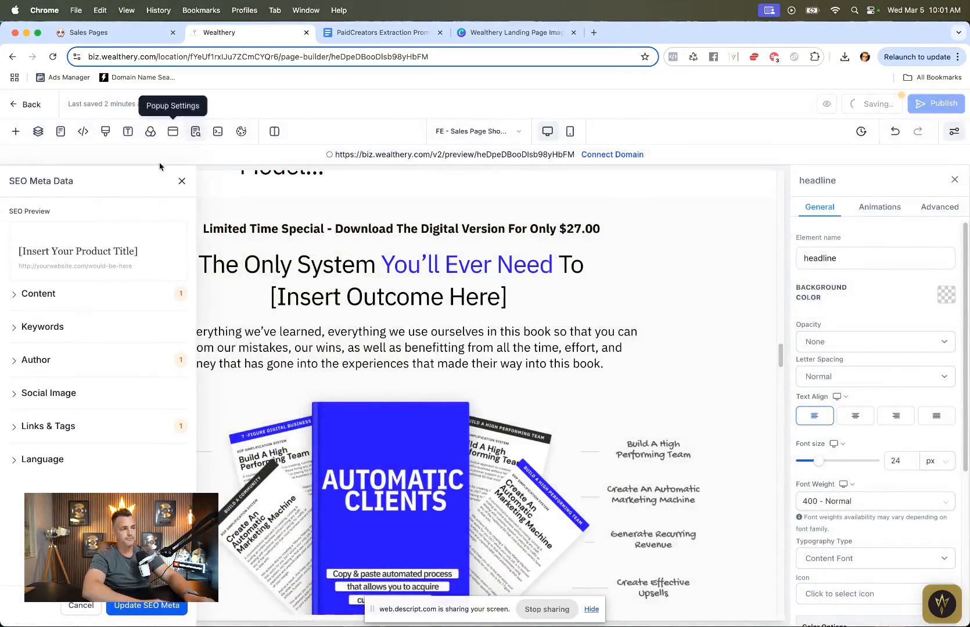
{"action": "left_click", "coordinate": [182, 180]}
{"action": "scroll", "coordinate": [375, 234], "scroll_direction": "down", "scroll_amount": 3}
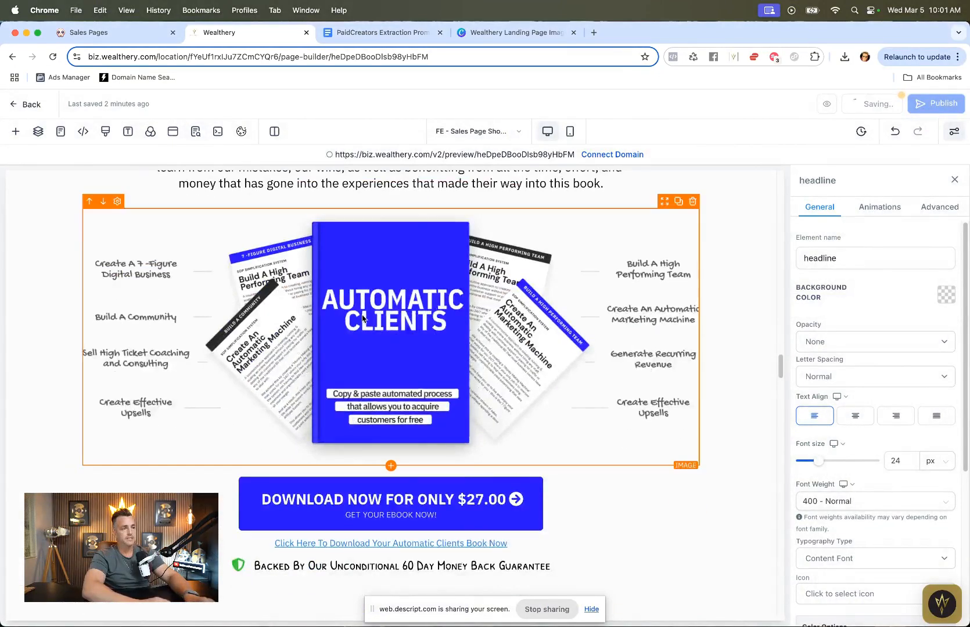
Step: Examine the Canva book mockup template and its placeholder callout text beside the page builder's mockup image
{"action": "left_click", "coordinate": [481, 33]}
{"action": "scroll", "coordinate": [512, 270], "scroll_direction": "down", "scroll_amount": 20}
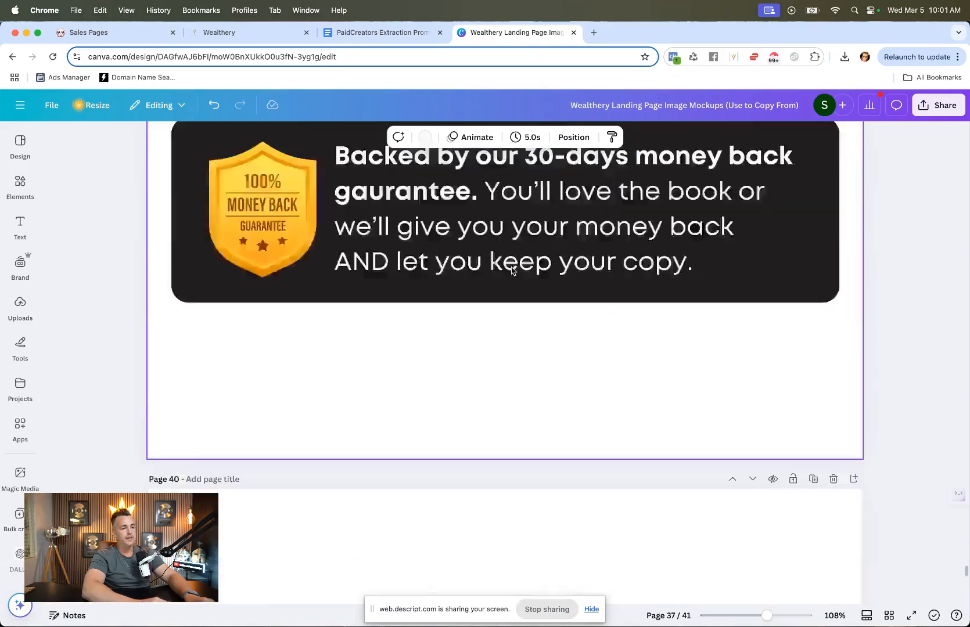
{"action": "scroll", "coordinate": [511, 271], "scroll_direction": "up", "scroll_amount": 10}
{"action": "scroll", "coordinate": [512, 271], "scroll_direction": "up", "scroll_amount": 15}
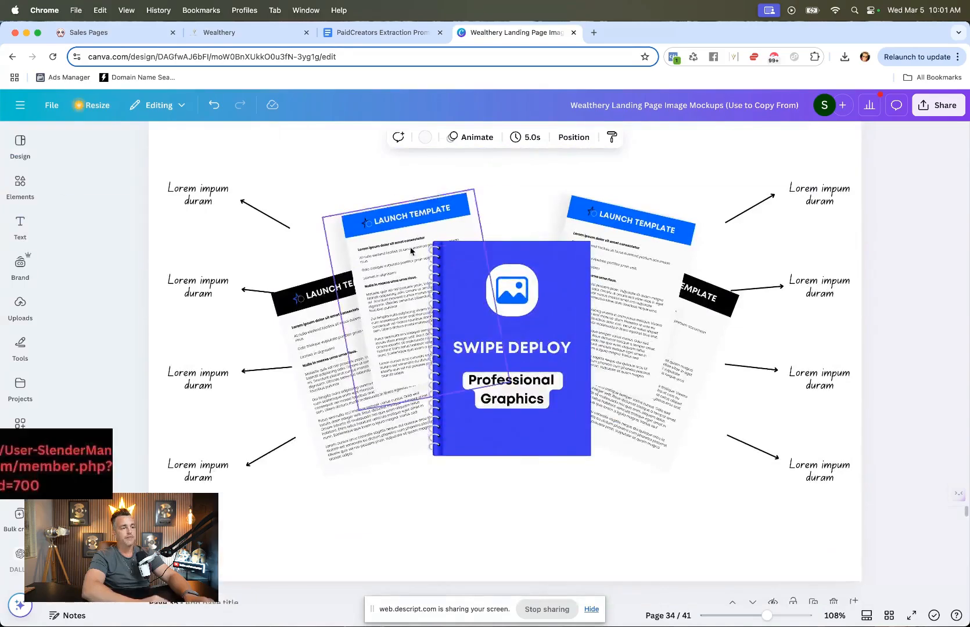
{"action": "left_click", "coordinate": [177, 216]}
{"action": "double_click", "coordinate": [190, 189]}
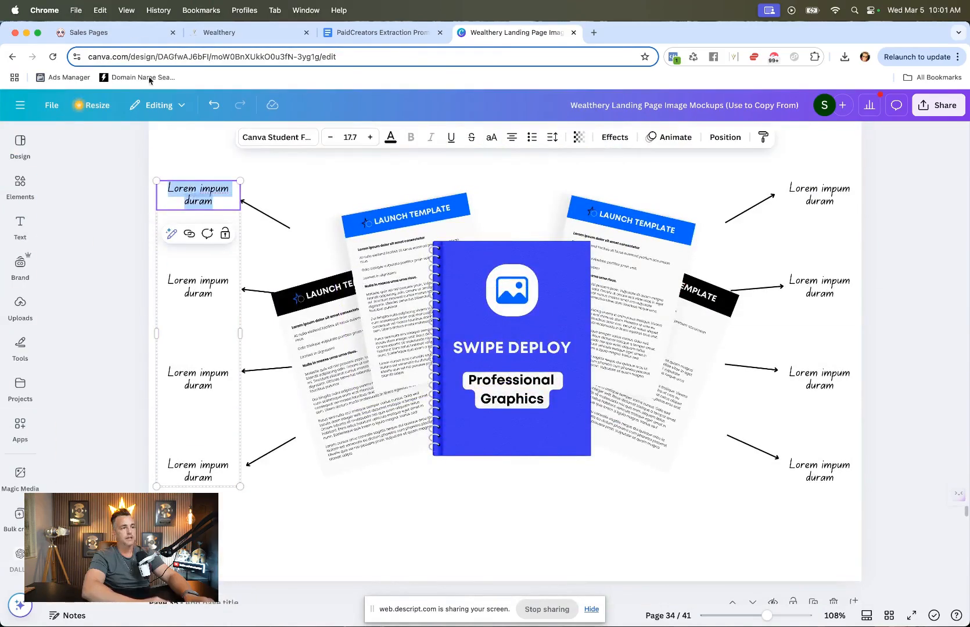
{"action": "left_click", "coordinate": [154, 33]}
{"action": "left_click", "coordinate": [230, 35]}
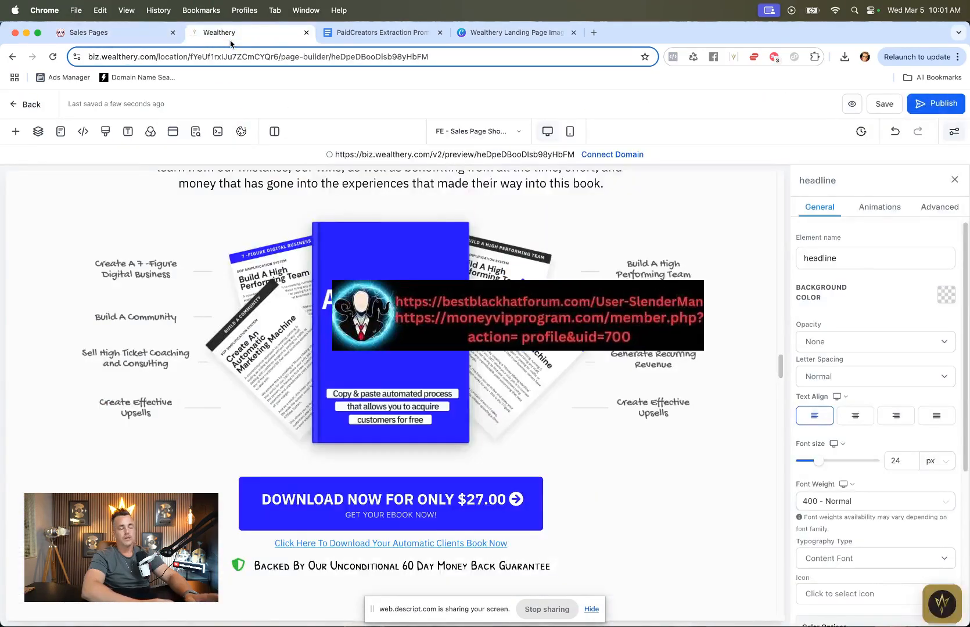
Step: Search the funnels for "promp", open The 7-Figure Product Extraction Prompt FINAL funnel, and open its live sales page
{"action": "left_click", "coordinate": [353, 32]}
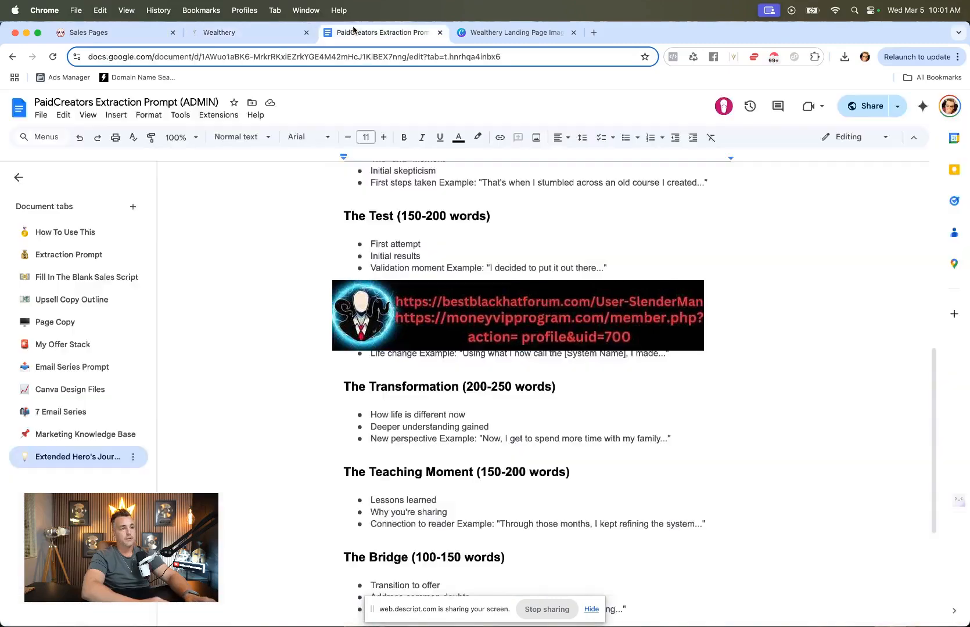
{"action": "left_click", "coordinate": [238, 33]}
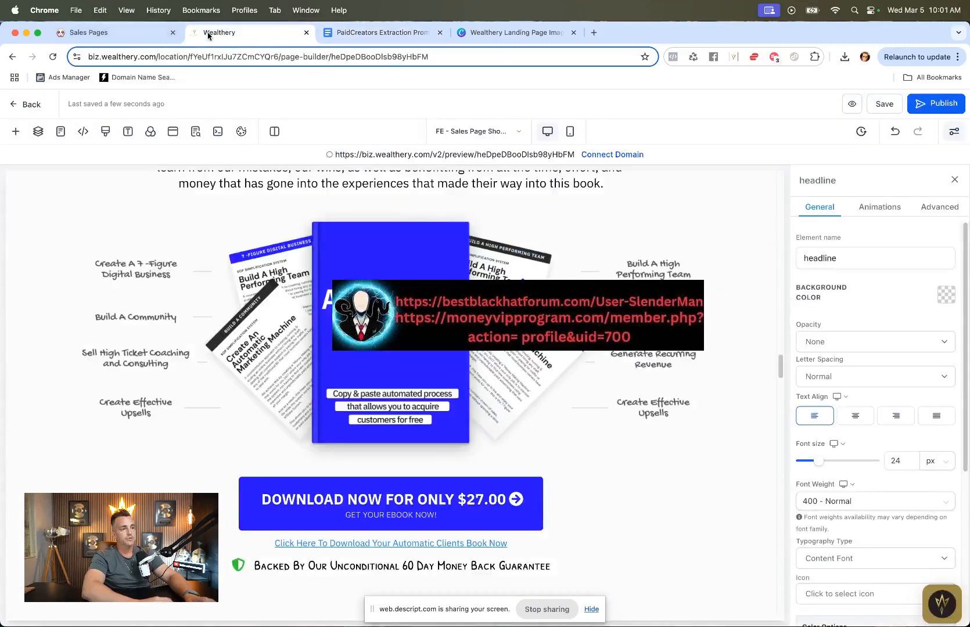
{"action": "left_click", "coordinate": [12, 104]}
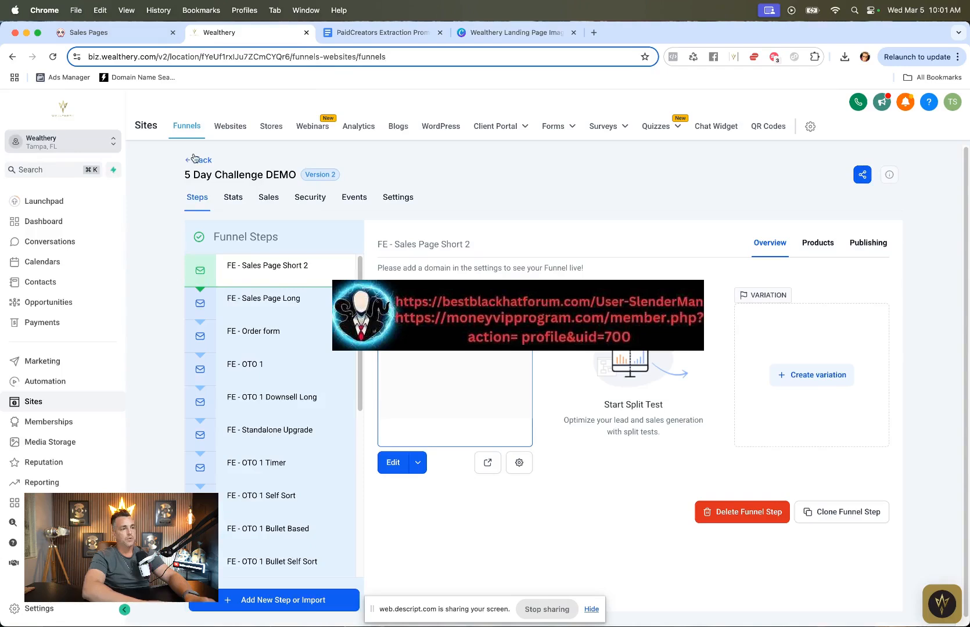
{"action": "left_click", "coordinate": [197, 160]}
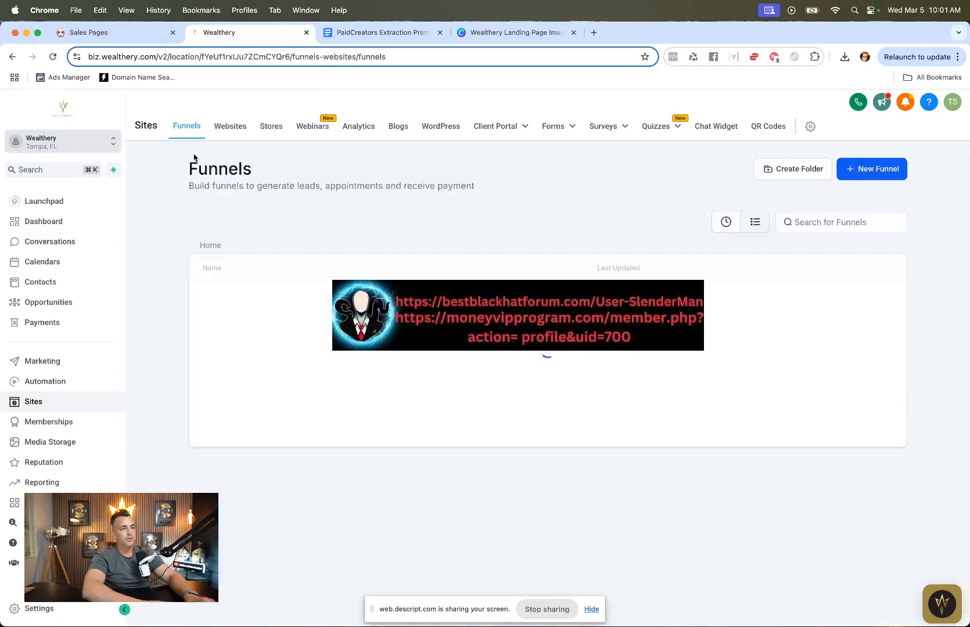
{"action": "type", "text": "prom"}
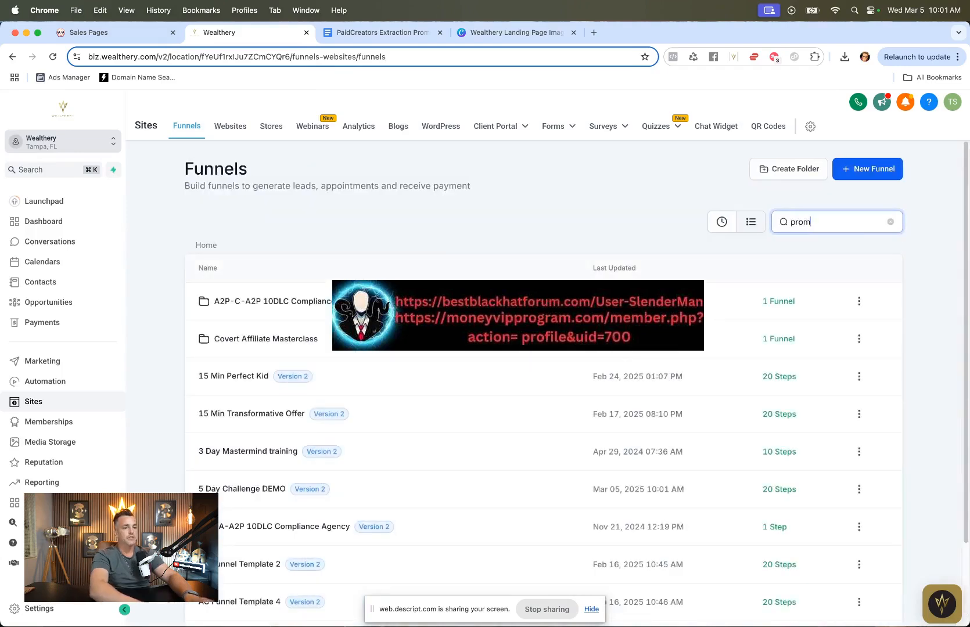
{"action": "type", "text": "p"}
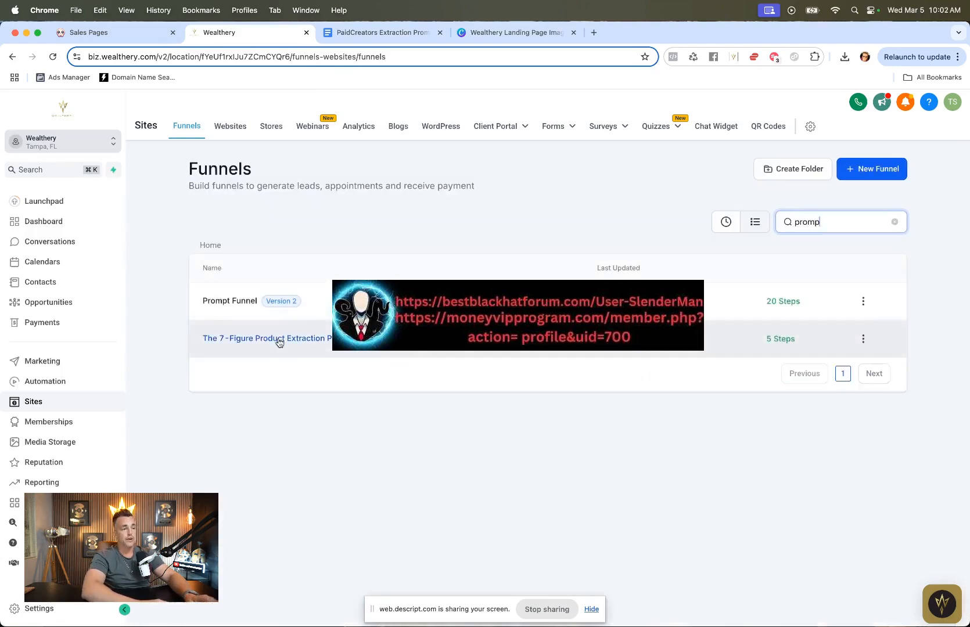
{"action": "left_click", "coordinate": [279, 342]}
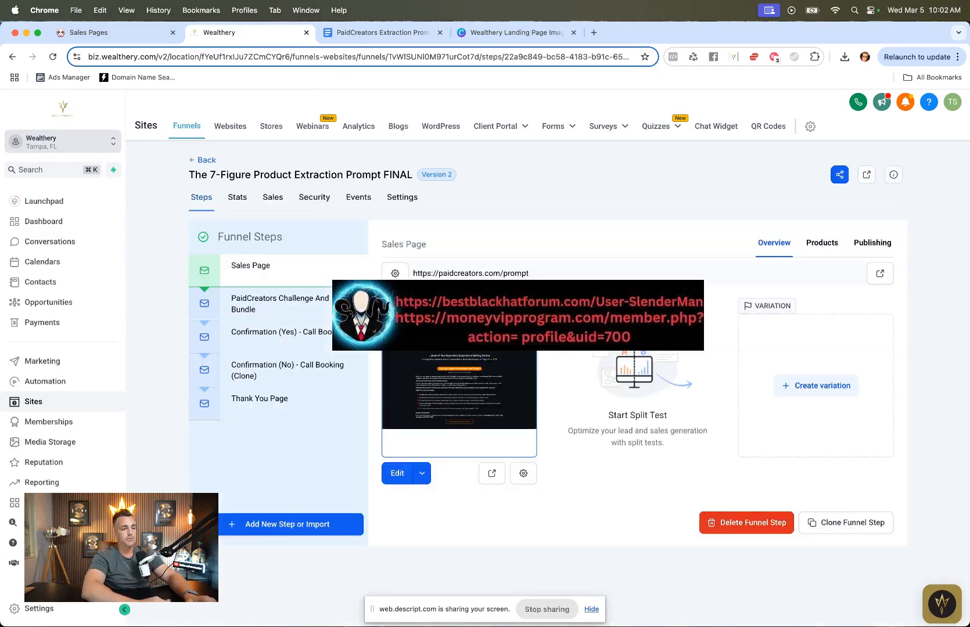
{"action": "left_click", "coordinate": [880, 278]}
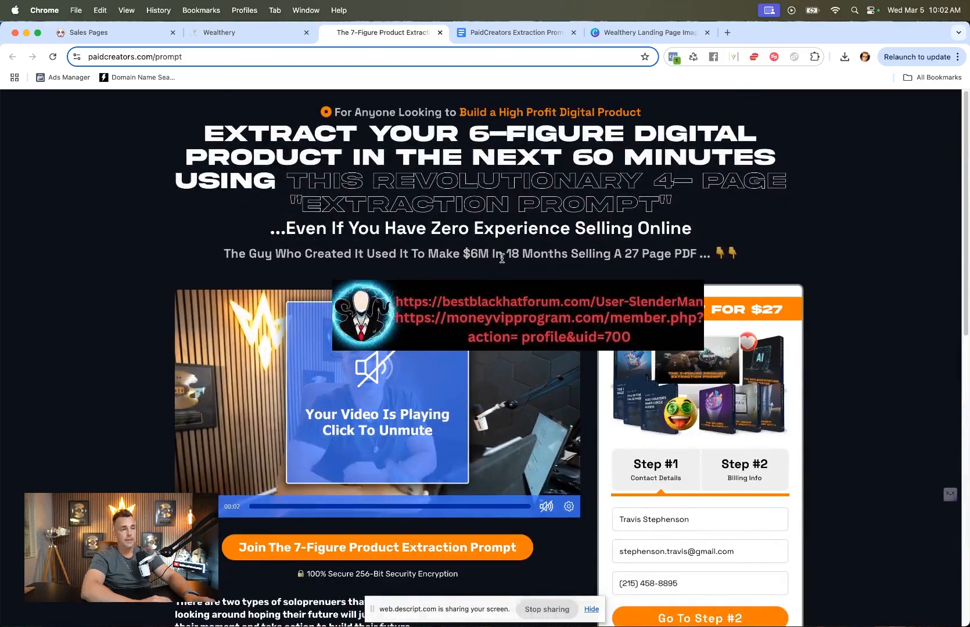
Step: Scroll through the live sales page's headline, opening copy and pain-point bullets for reference
{"action": "scroll", "coordinate": [502, 260], "scroll_direction": "down", "scroll_amount": 2}
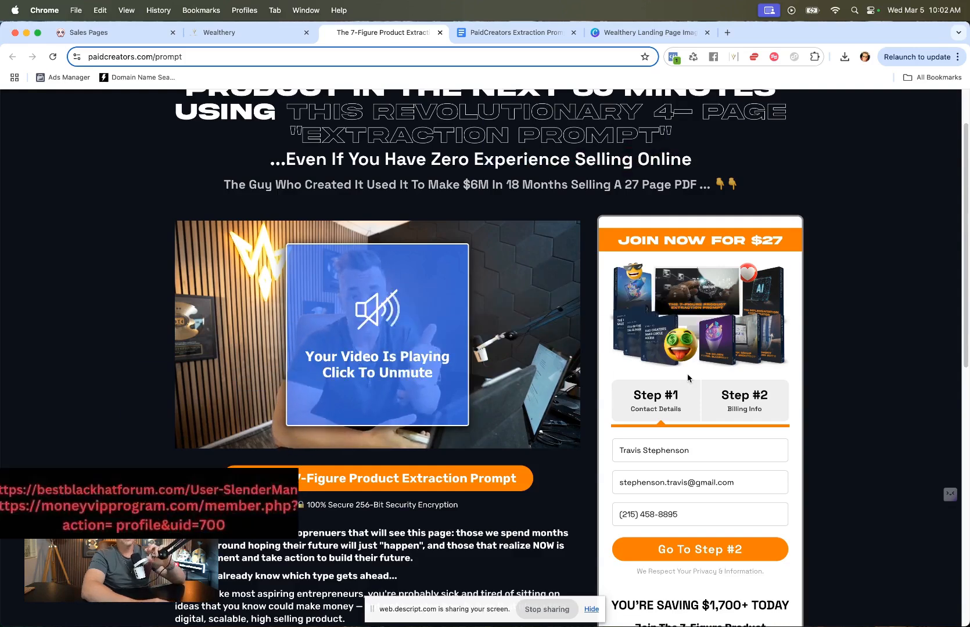
{"action": "scroll", "coordinate": [556, 517], "scroll_direction": "down", "scroll_amount": 3}
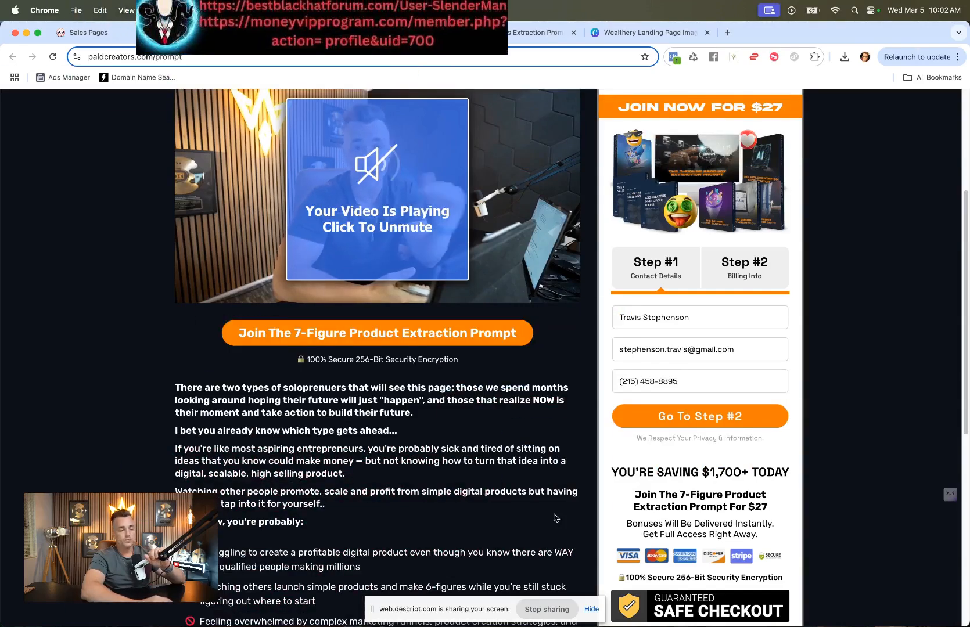
{"action": "scroll", "coordinate": [555, 518], "scroll_direction": "down", "scroll_amount": 5}
{"action": "left_click_drag", "start_coordinate": [222, 170], "coordinate": [411, 544]}
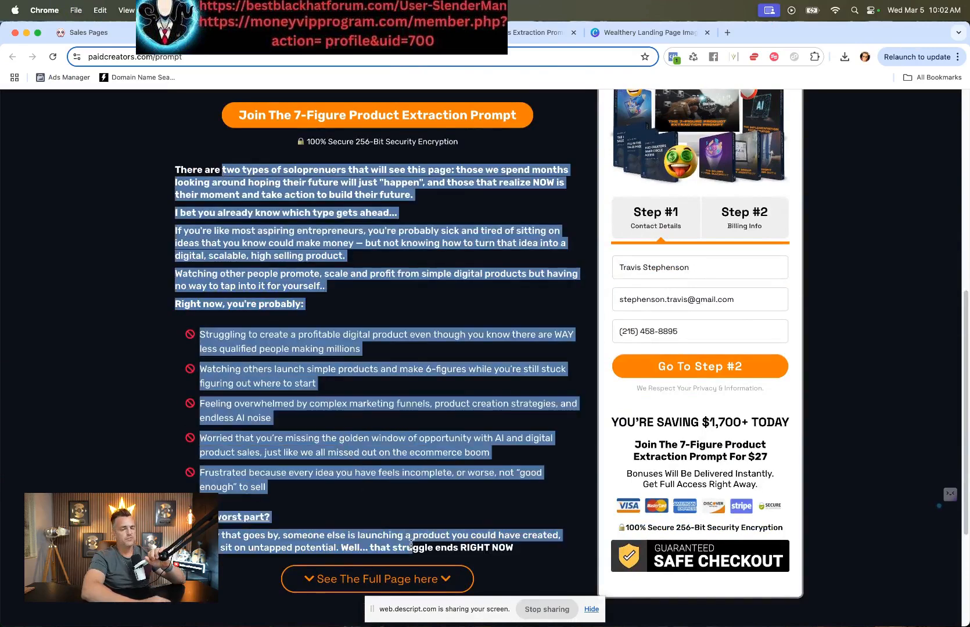
{"action": "scroll", "coordinate": [411, 546], "scroll_direction": "down", "scroll_amount": 4}
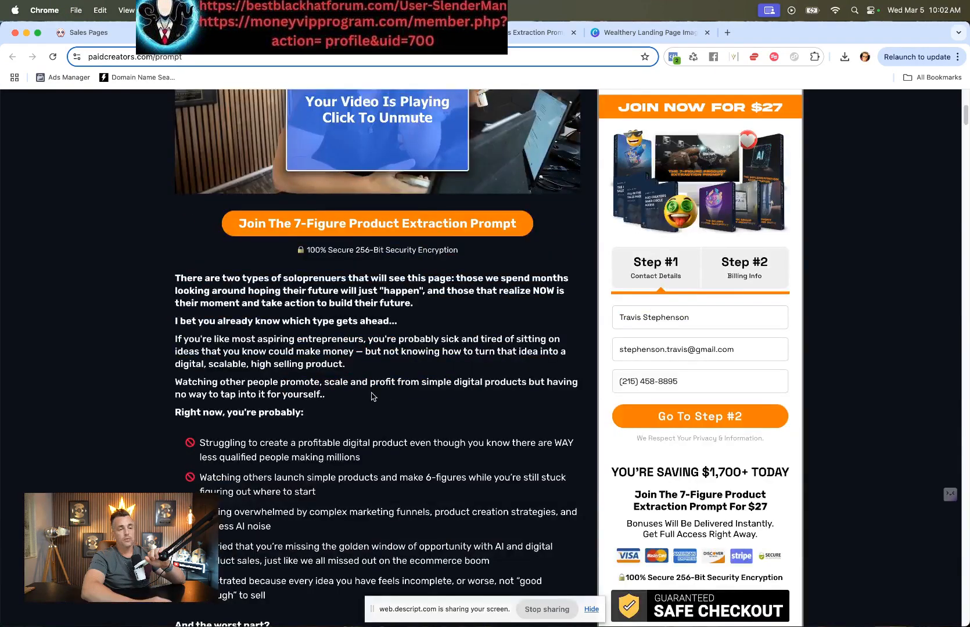
{"action": "scroll", "coordinate": [373, 397], "scroll_direction": "down", "scroll_amount": 9}
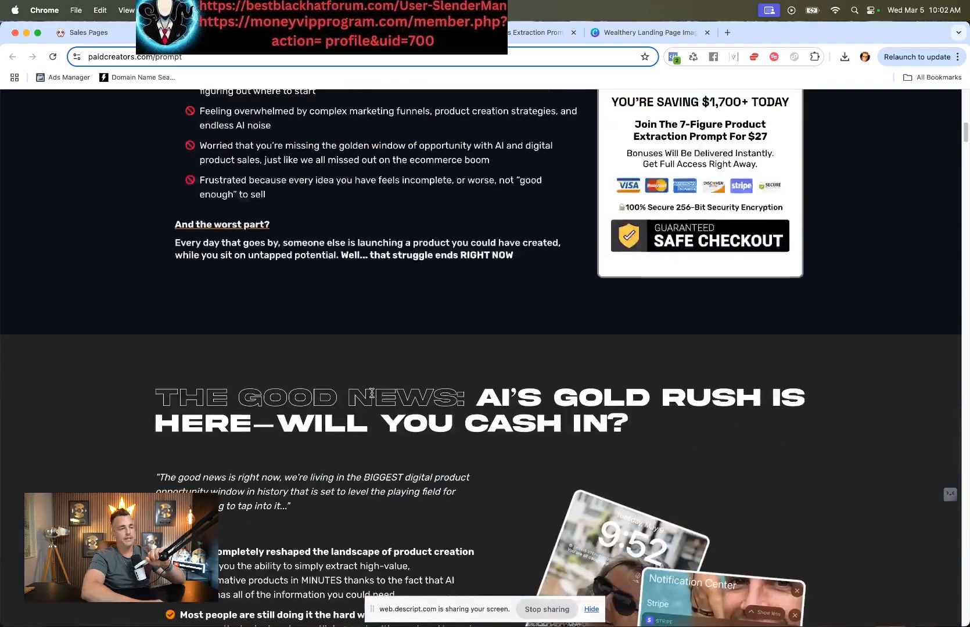
{"action": "scroll", "coordinate": [371, 393], "scroll_direction": "down", "scroll_amount": 4}
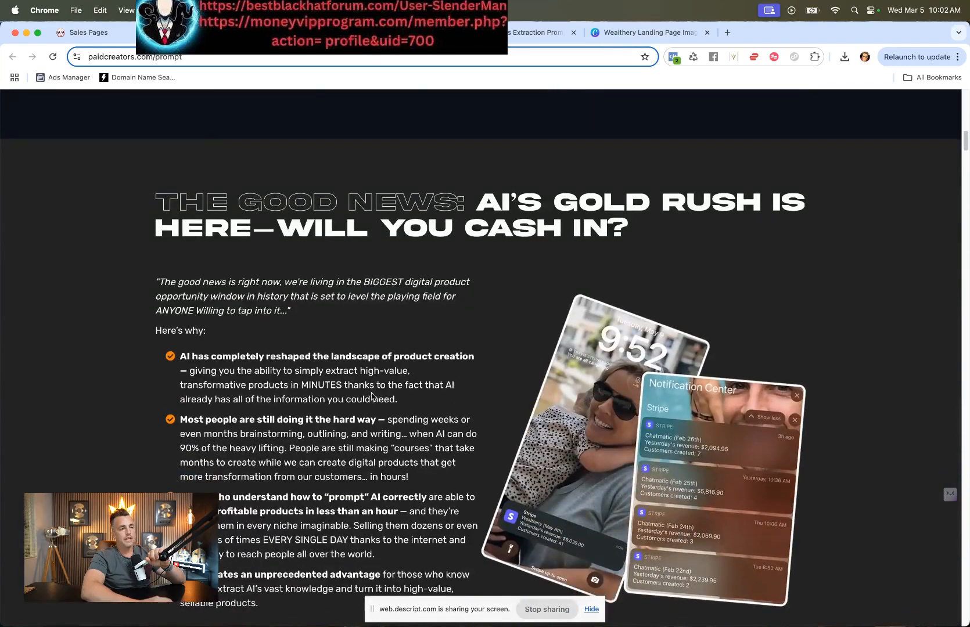
{"action": "scroll", "coordinate": [371, 395], "scroll_direction": "down", "scroll_amount": 1}
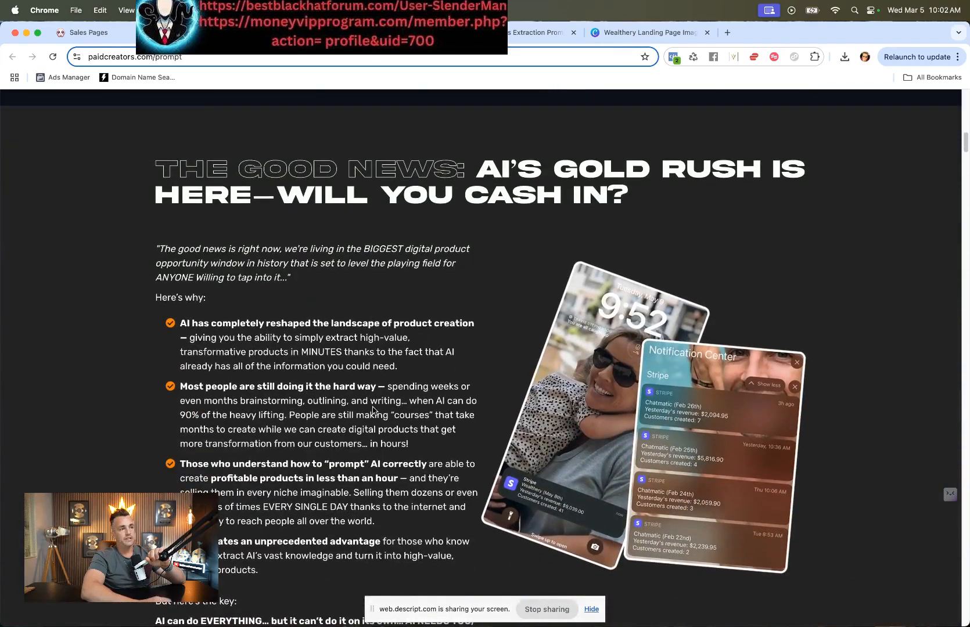
Step: Review the extraction prompt document and the Poppy AI story section for comparison with the live page
{"action": "left_click", "coordinate": [494, 34]}
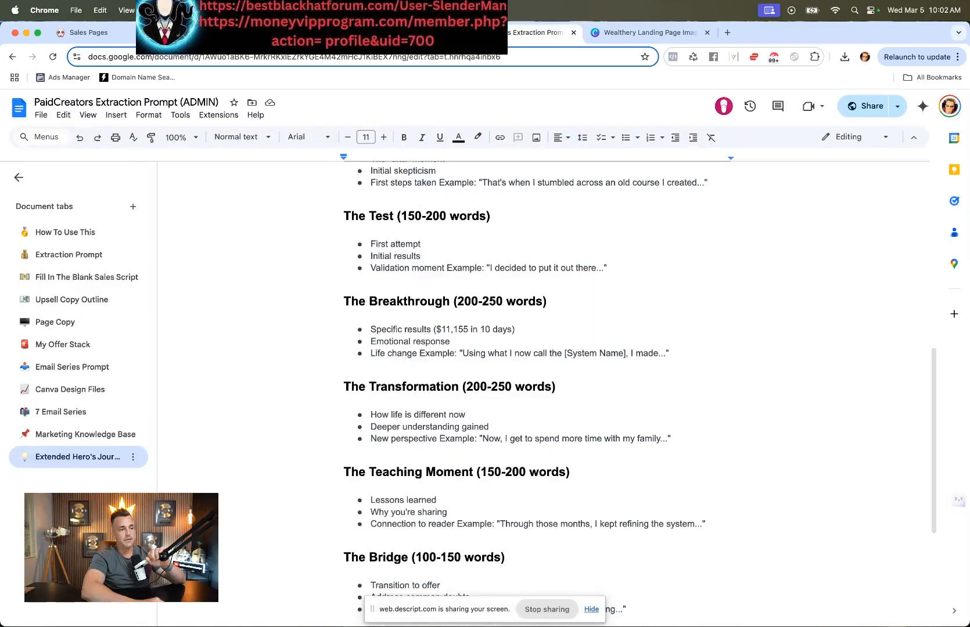
{"action": "left_click", "coordinate": [111, 33]}
{"action": "scroll", "coordinate": [493, 354], "scroll_direction": "up", "scroll_amount": 10}
{"action": "scroll", "coordinate": [493, 355], "scroll_direction": "up", "scroll_amount": 10}
{"action": "scroll", "coordinate": [493, 355], "scroll_direction": "down", "scroll_amount": 8}
{"action": "scroll", "coordinate": [493, 355], "scroll_direction": "down", "scroll_amount": 5}
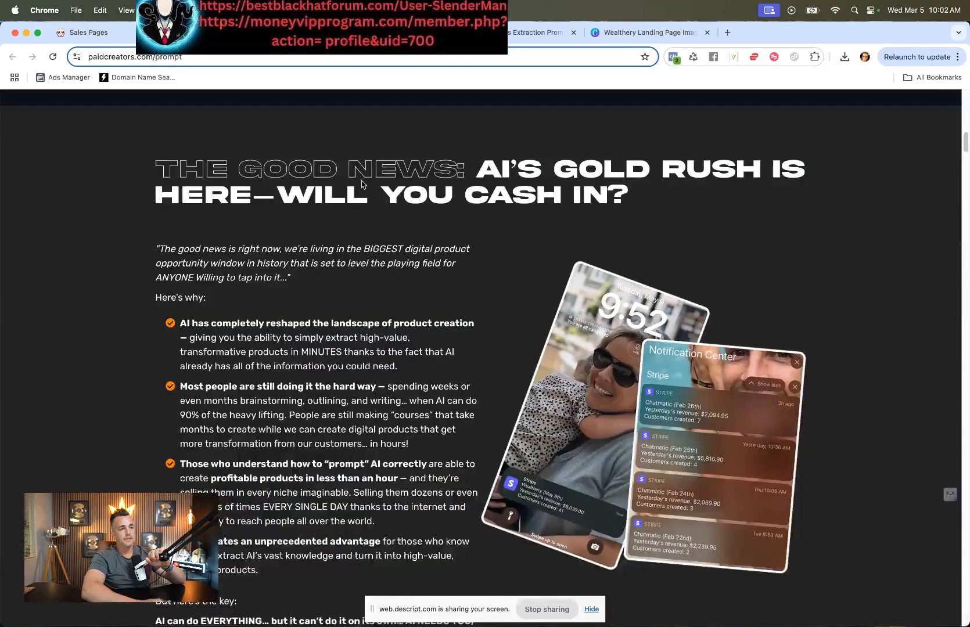
Step: Scroll through the live sales page's old-way, story, results and testimonial sections for layout reference
{"action": "scroll", "coordinate": [361, 185], "scroll_direction": "down", "scroll_amount": 20}
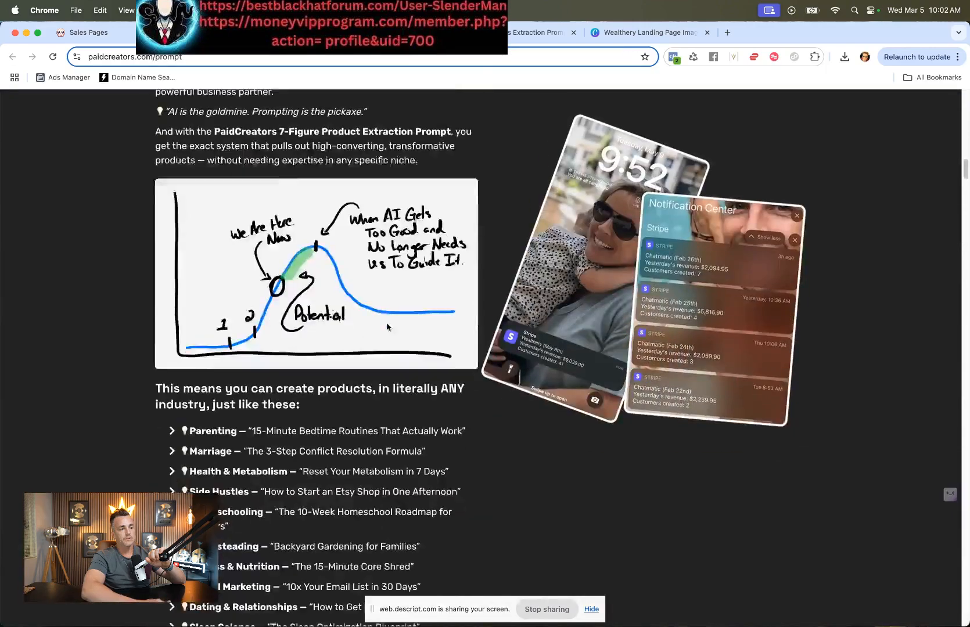
{"action": "scroll", "coordinate": [387, 323], "scroll_direction": "down", "scroll_amount": 12}
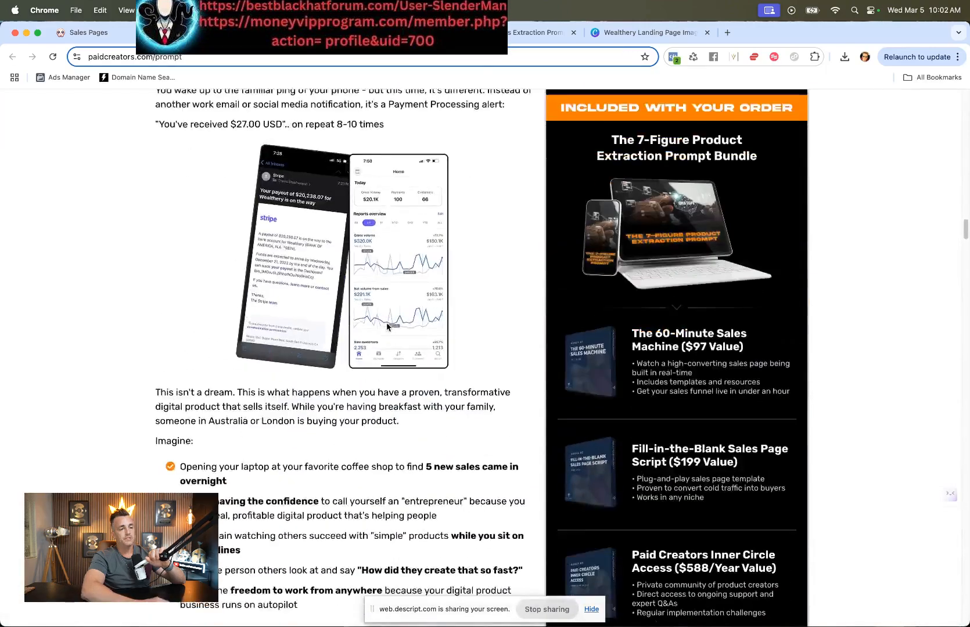
{"action": "scroll", "coordinate": [303, 461], "scroll_direction": "down", "scroll_amount": 10}
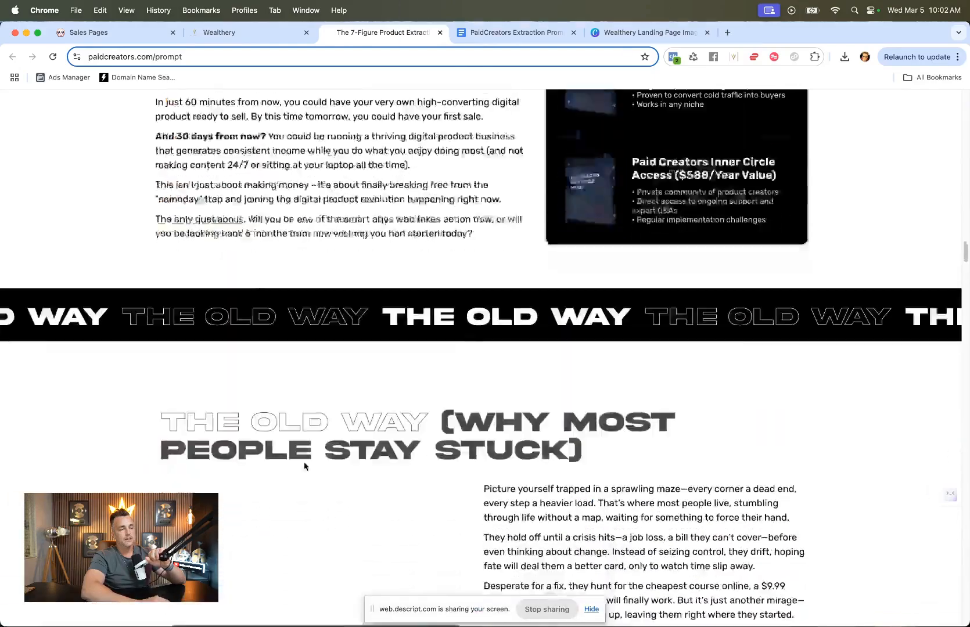
{"action": "scroll", "coordinate": [303, 461], "scroll_direction": "down", "scroll_amount": 9}
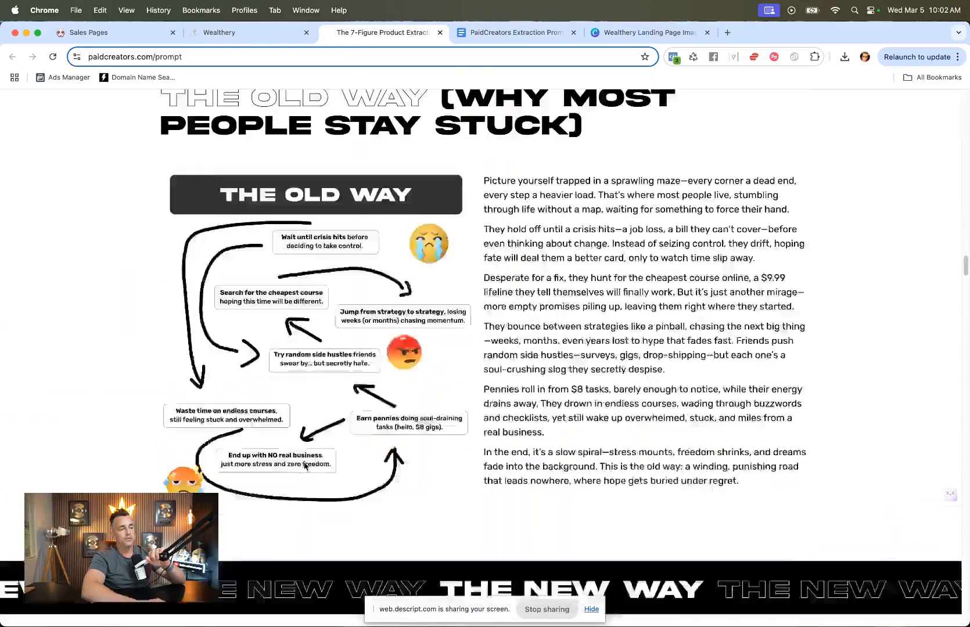
{"action": "scroll", "coordinate": [304, 465], "scroll_direction": "up", "scroll_amount": 5}
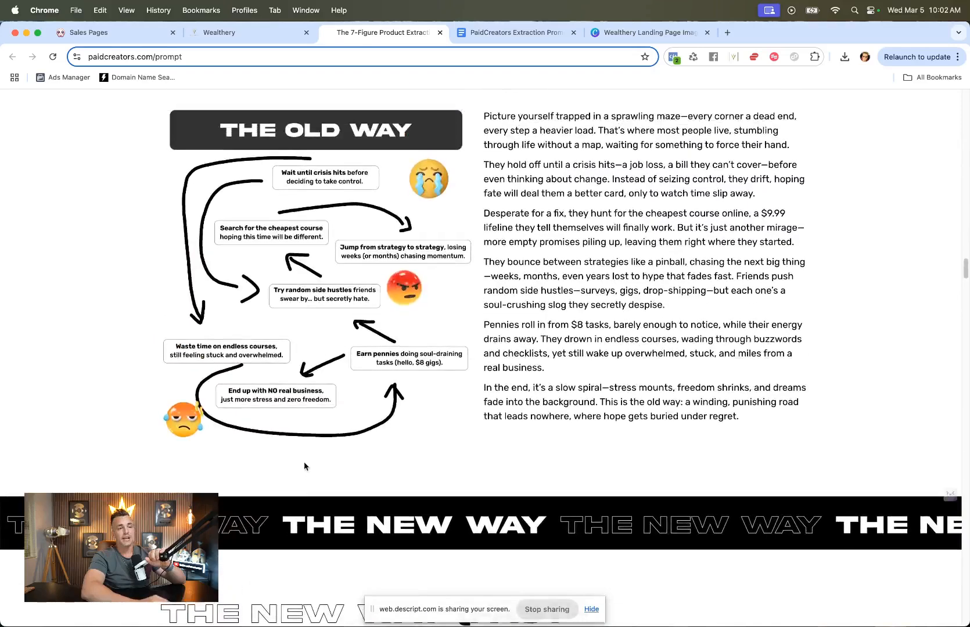
{"action": "scroll", "coordinate": [304, 466], "scroll_direction": "up", "scroll_amount": 2}
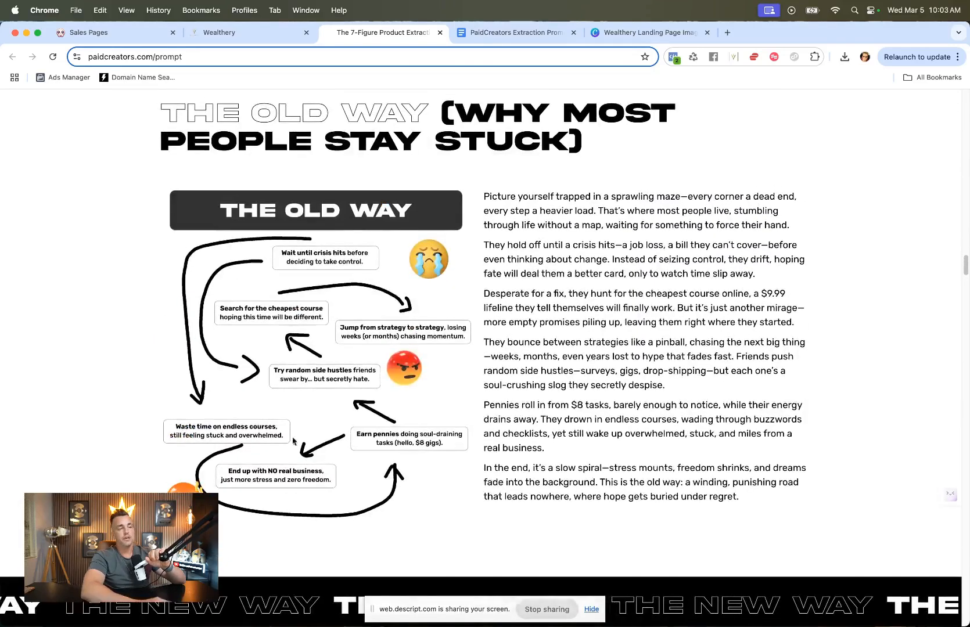
{"action": "scroll", "coordinate": [288, 390], "scroll_direction": "down", "scroll_amount": 20}
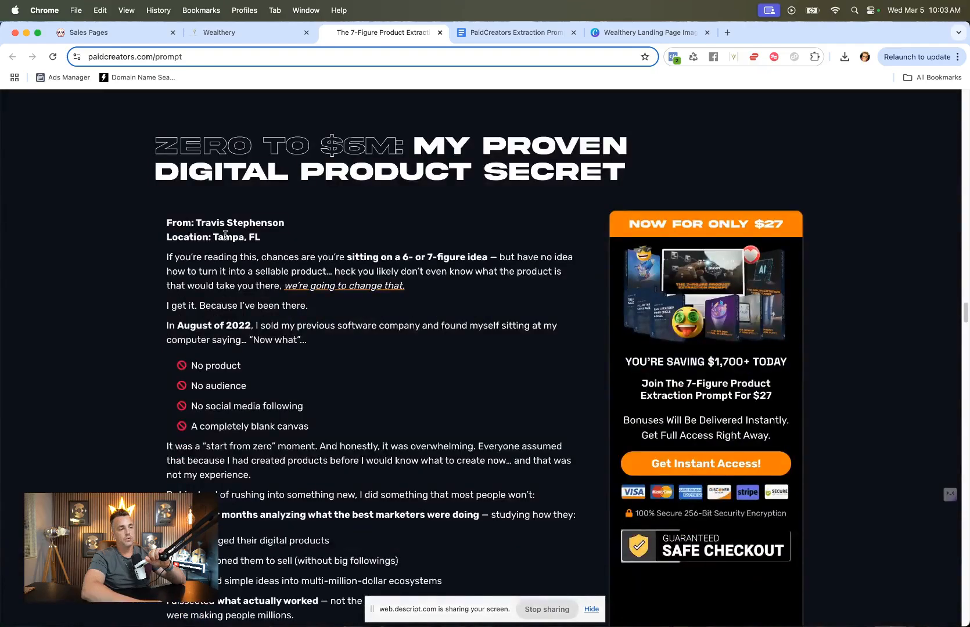
{"action": "scroll", "coordinate": [225, 235], "scroll_direction": "down", "scroll_amount": 10}
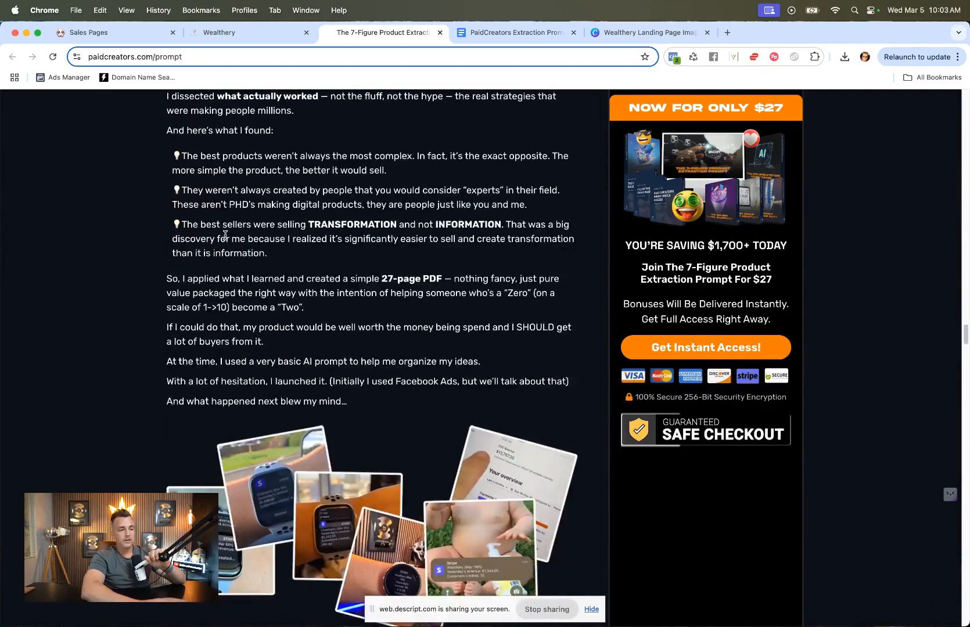
{"action": "scroll", "coordinate": [225, 235], "scroll_direction": "down", "scroll_amount": 11}
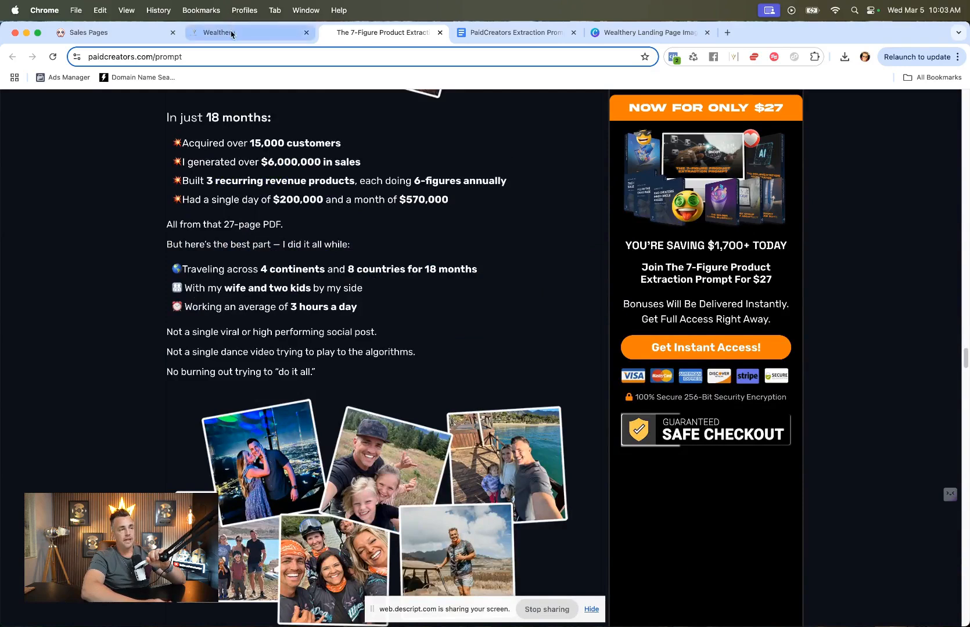
{"action": "left_click", "coordinate": [93, 33]}
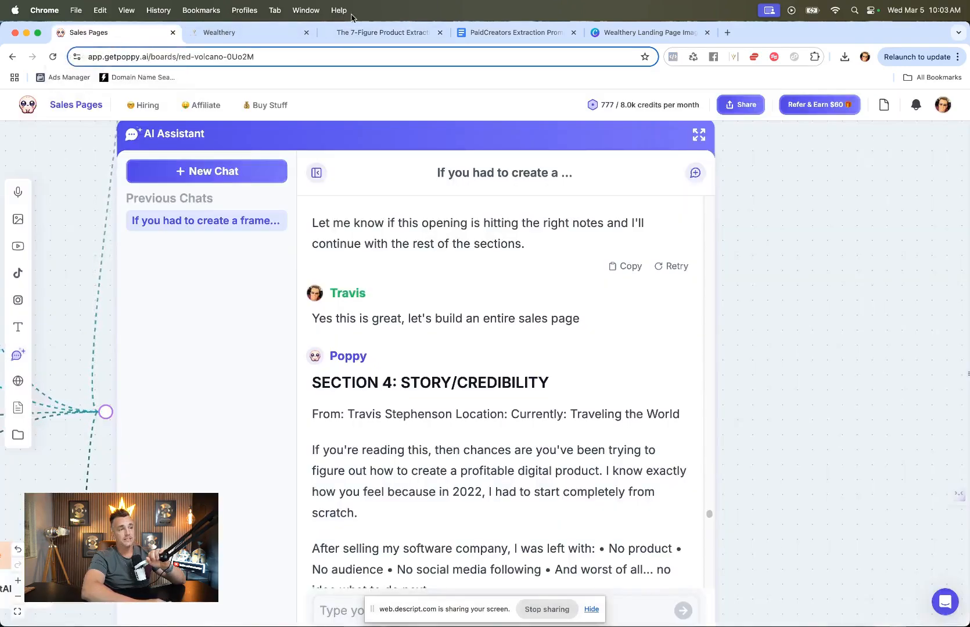
{"action": "left_click", "coordinate": [355, 32]}
{"action": "scroll", "coordinate": [243, 185], "scroll_direction": "up", "scroll_amount": 3}
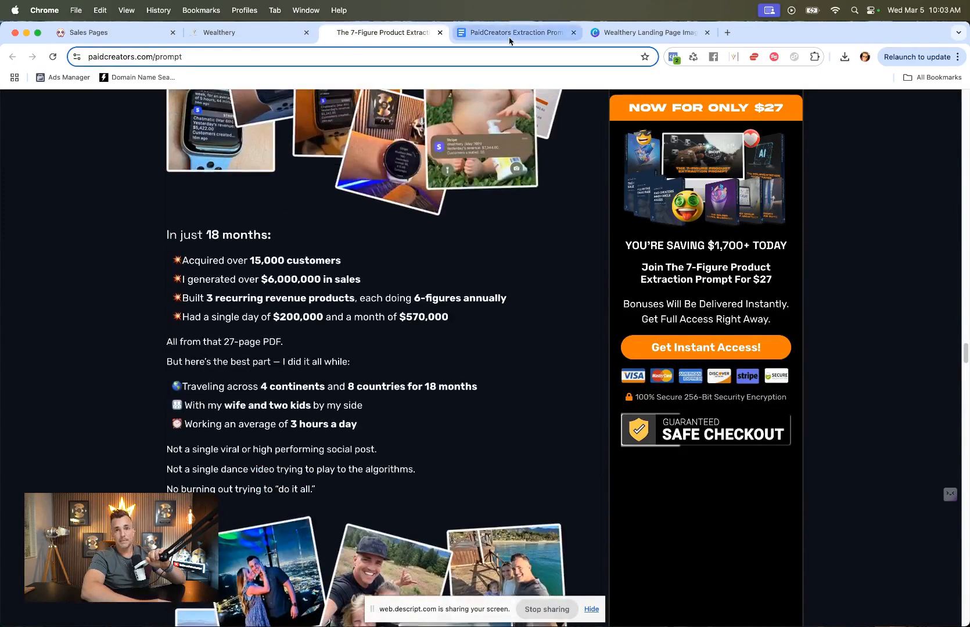
{"action": "scroll", "coordinate": [441, 319], "scroll_direction": "down", "scroll_amount": 10}
{"action": "scroll", "coordinate": [441, 320], "scroll_direction": "up", "scroll_amount": 5}
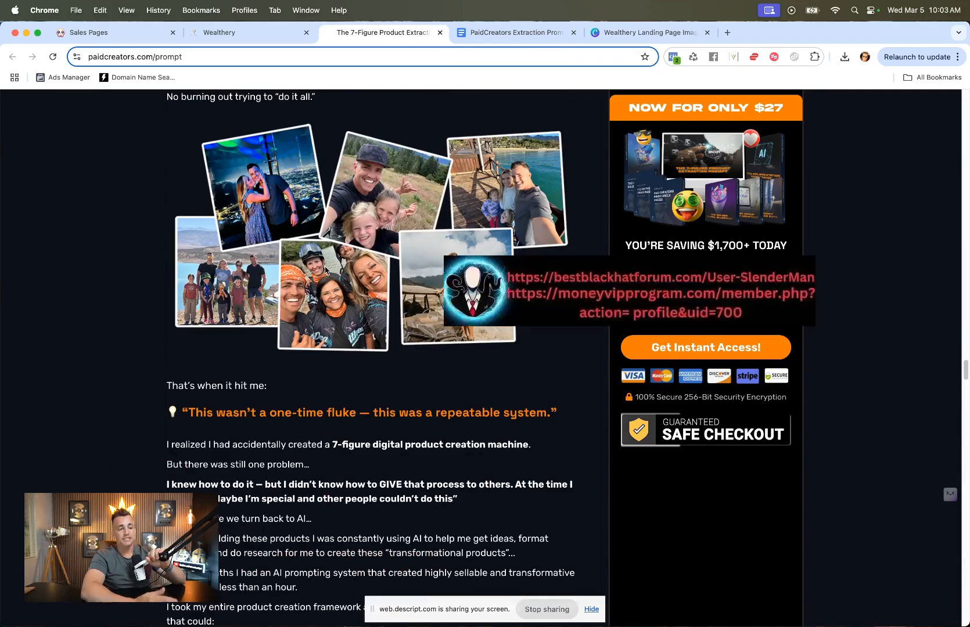
{"action": "scroll", "coordinate": [325, 270], "scroll_direction": "down", "scroll_amount": 10}
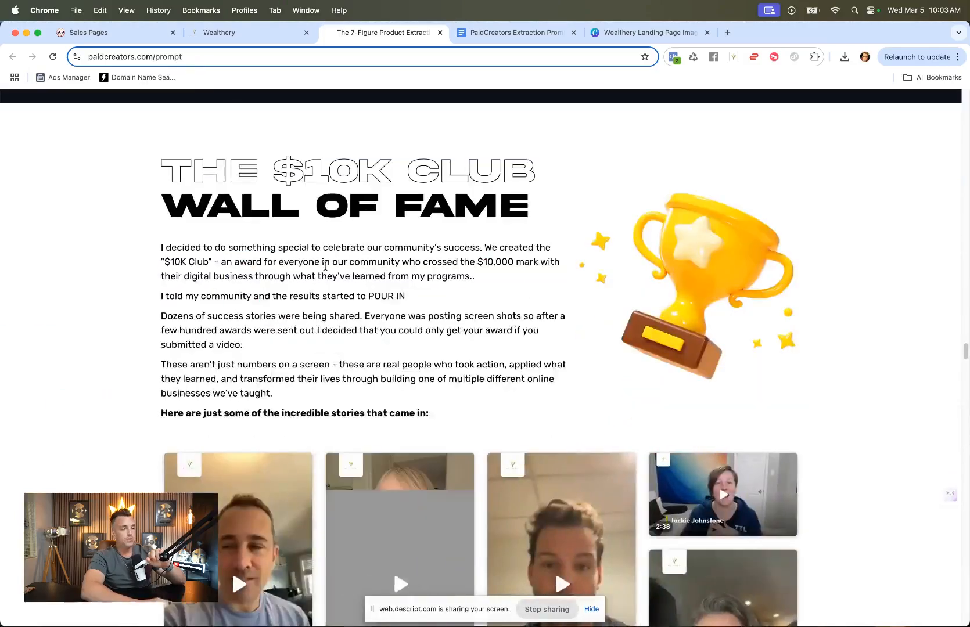
{"action": "scroll", "coordinate": [220, 401], "scroll_direction": "down", "scroll_amount": 20}
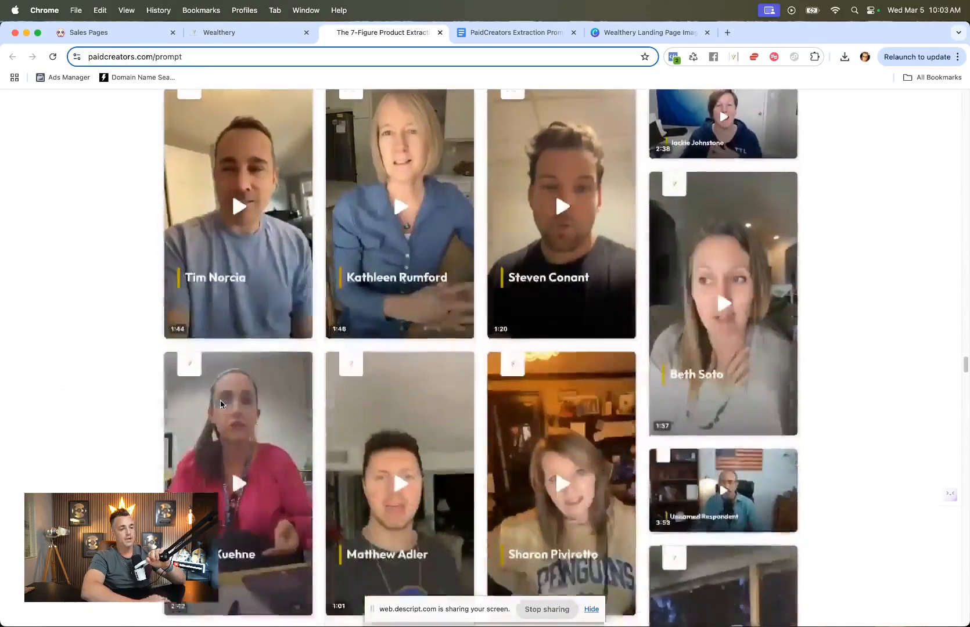
Step: Scroll through the live sales page's offer stack, bonuses and order form sections for reference
{"action": "scroll", "coordinate": [220, 401], "scroll_direction": "down", "scroll_amount": 10}
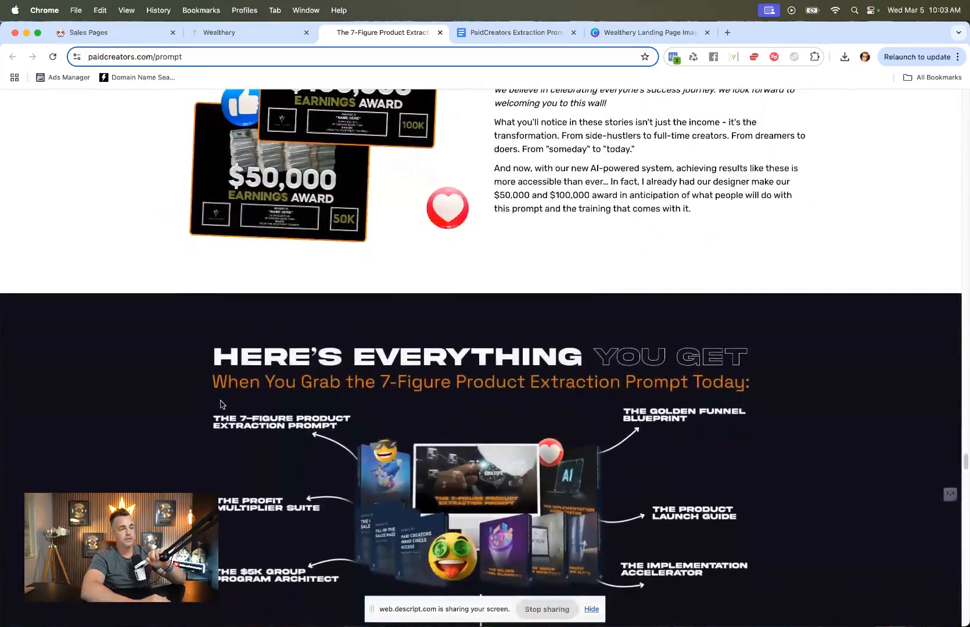
{"action": "scroll", "coordinate": [220, 401], "scroll_direction": "up", "scroll_amount": 4}
{"action": "scroll", "coordinate": [387, 311], "scroll_direction": "down", "scroll_amount": 8}
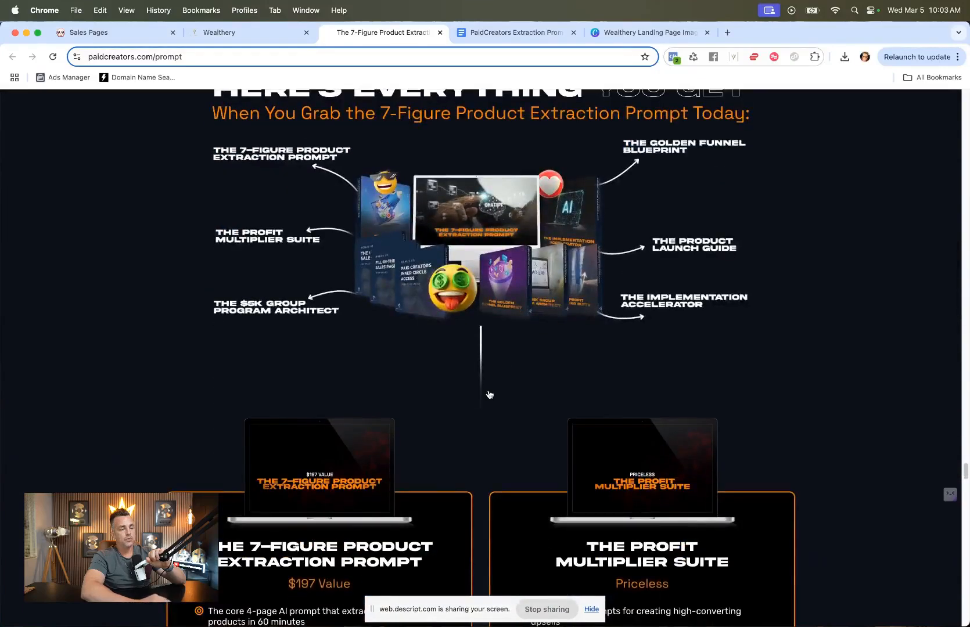
{"action": "scroll", "coordinate": [489, 394], "scroll_direction": "down", "scroll_amount": 15}
{"action": "scroll", "coordinate": [478, 390], "scroll_direction": "down", "scroll_amount": 15}
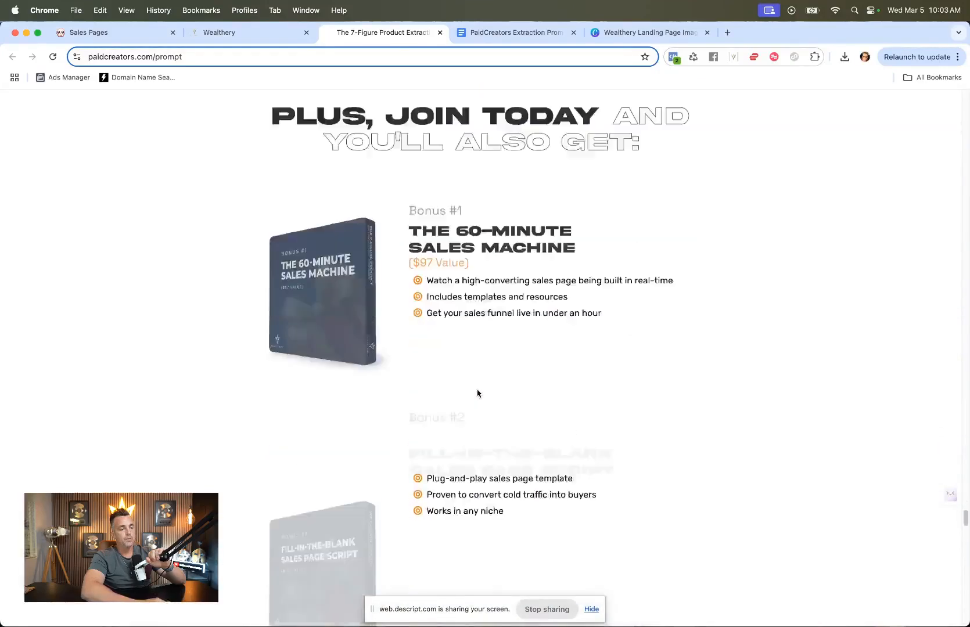
{"action": "scroll", "coordinate": [477, 394], "scroll_direction": "down", "scroll_amount": 7}
{"action": "scroll", "coordinate": [477, 393], "scroll_direction": "down", "scroll_amount": 20}
{"action": "scroll", "coordinate": [477, 394], "scroll_direction": "up", "scroll_amount": 12}
{"action": "scroll", "coordinate": [477, 393], "scroll_direction": "down", "scroll_amount": 4}
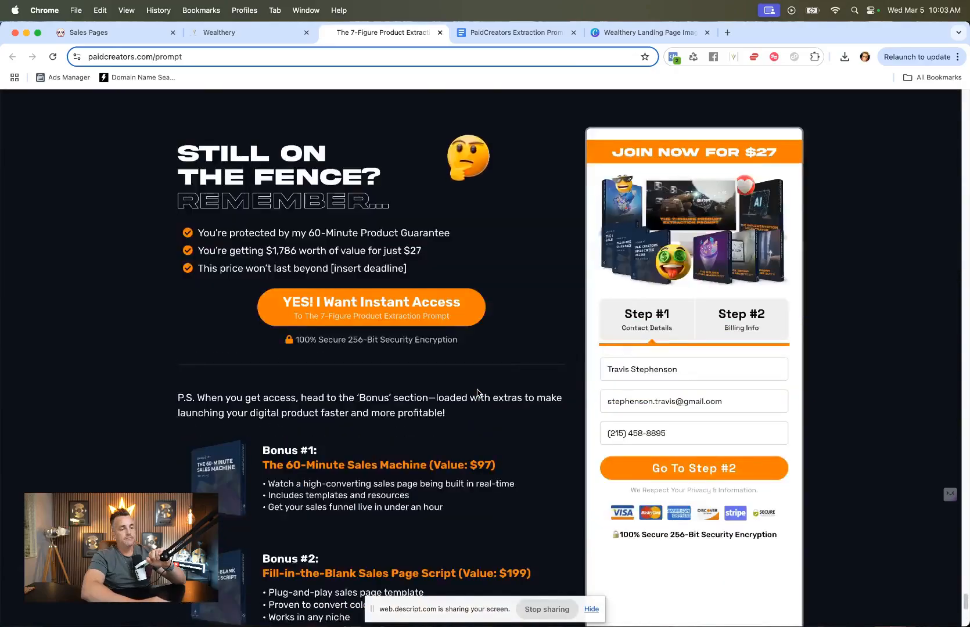
{"action": "scroll", "coordinate": [477, 393], "scroll_direction": "up", "scroll_amount": 20}
{"action": "scroll", "coordinate": [478, 393], "scroll_direction": "up", "scroll_amount": 15}
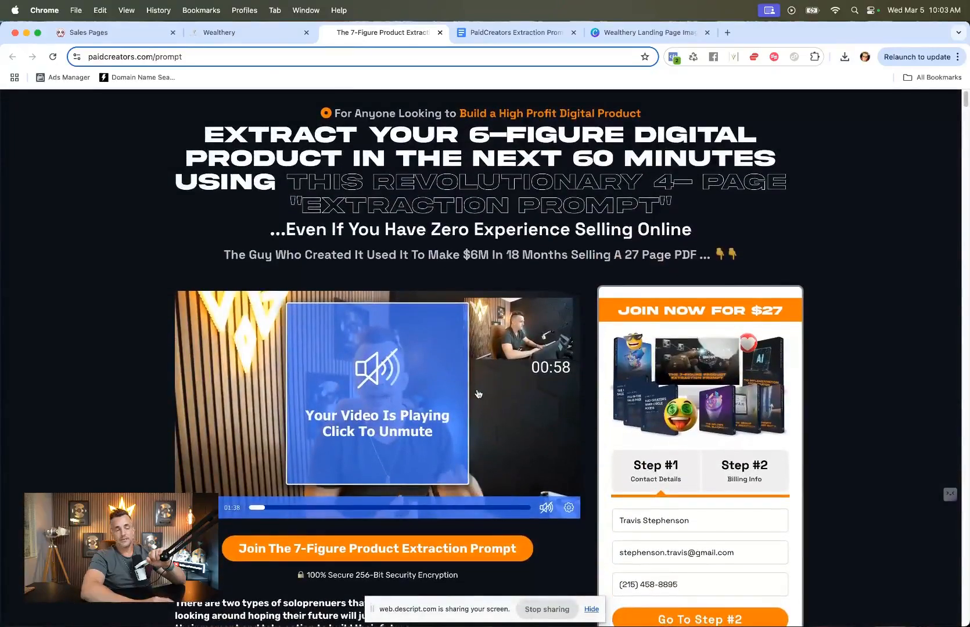
Step: Open the 5 Day Challenge DEMO funnel and preview its FE - Sales Page Short 2 page
{"action": "left_click", "coordinate": [218, 32]}
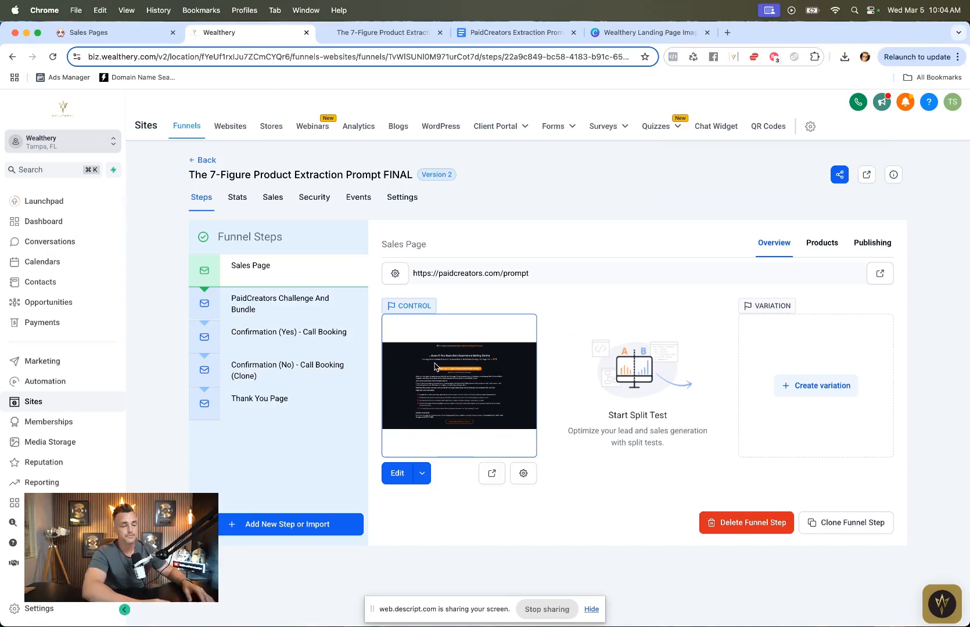
{"action": "left_click", "coordinate": [199, 160]}
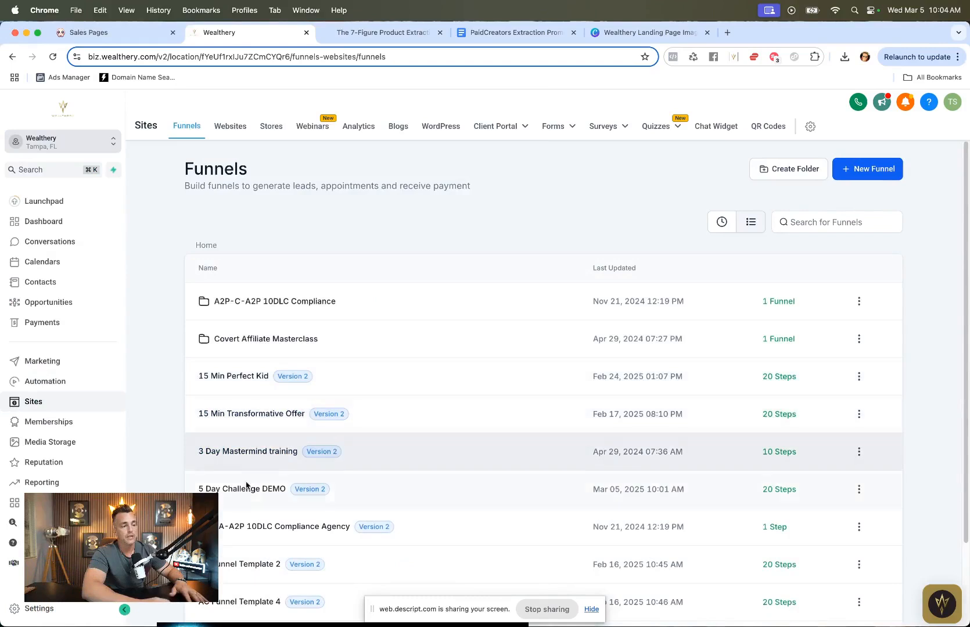
{"action": "left_click", "coordinate": [240, 490]}
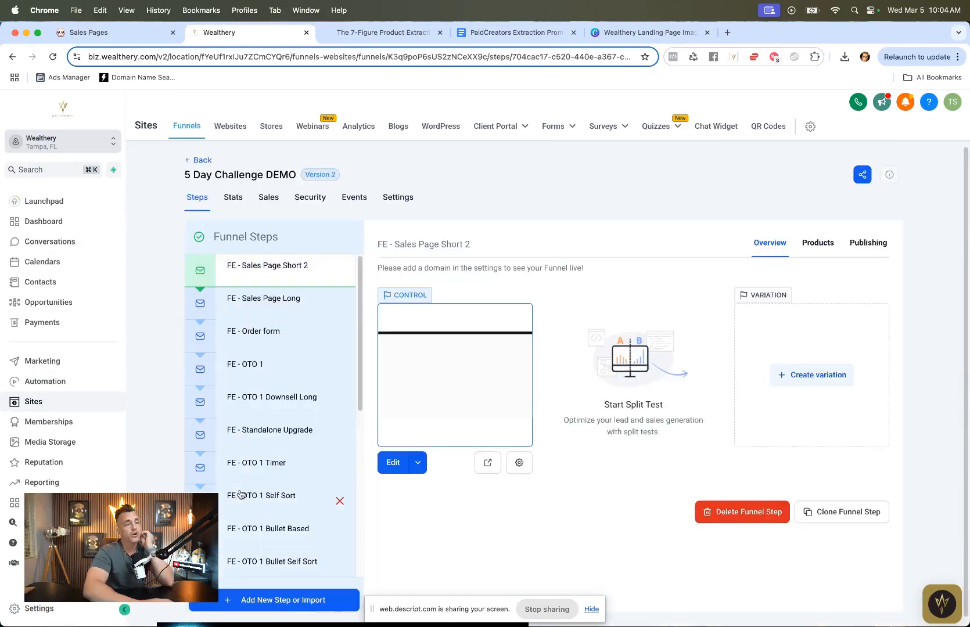
{"action": "left_click", "coordinate": [488, 462]}
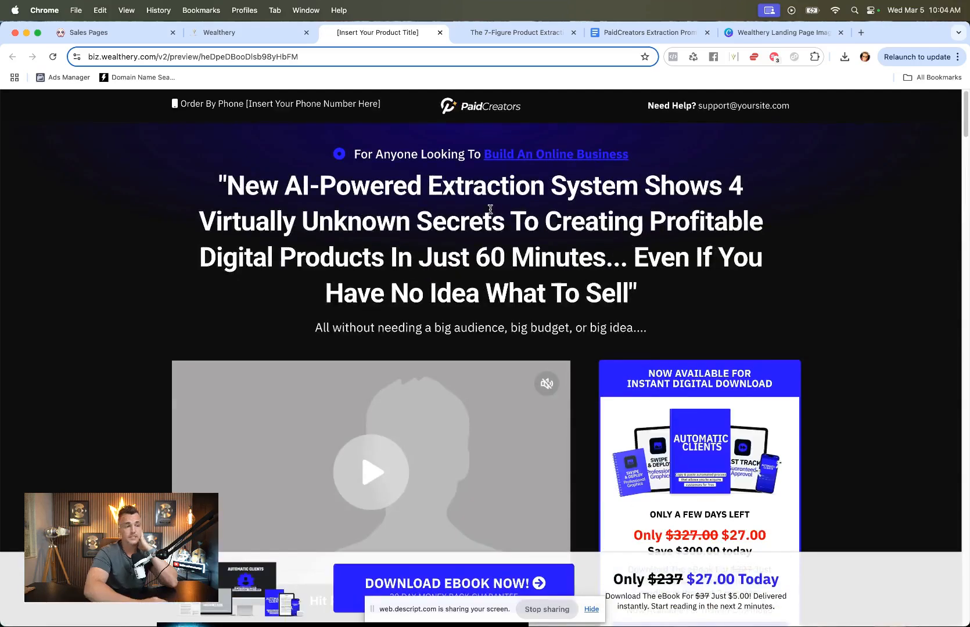
{"action": "scroll", "coordinate": [519, 239], "scroll_direction": "down", "scroll_amount": 9}
{"action": "scroll", "coordinate": [519, 242], "scroll_direction": "up", "scroll_amount": 6}
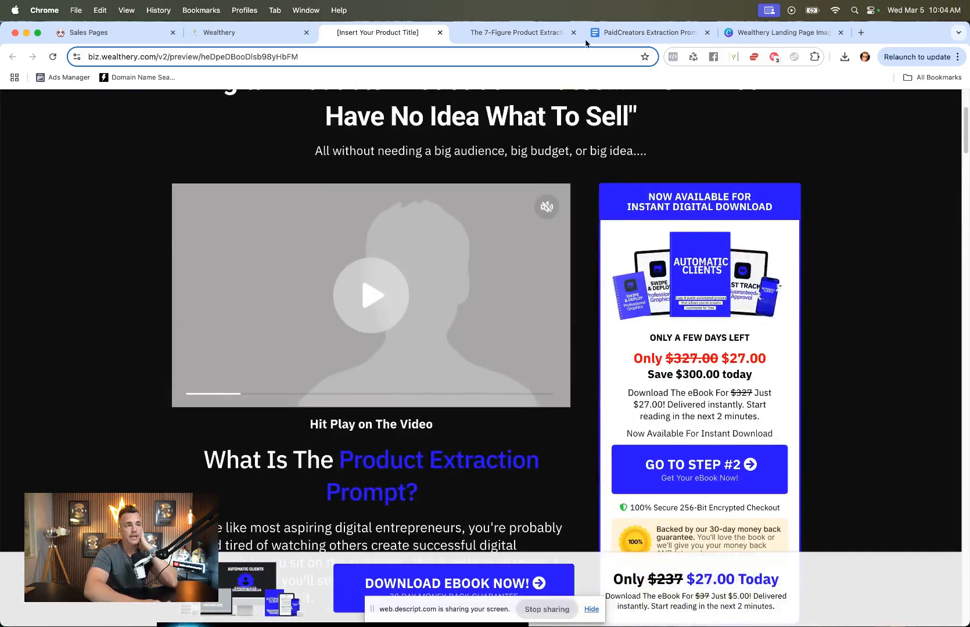
Step: Delete the image placeholder icon from the Swipe Deploy notebook cover on page 33 of the mockup design
{"action": "left_click", "coordinate": [753, 33]}
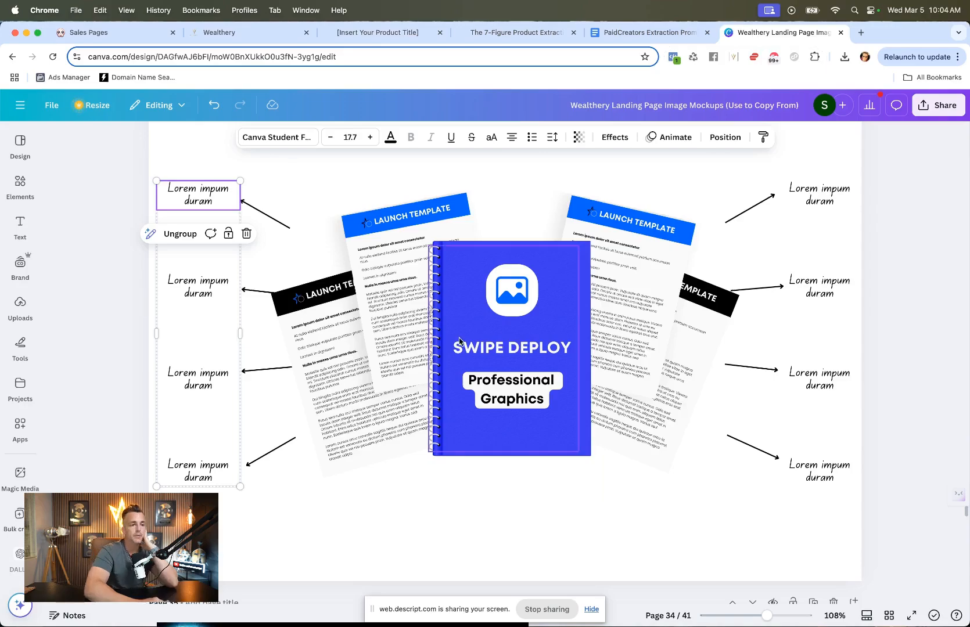
{"action": "scroll", "coordinate": [459, 342], "scroll_direction": "up", "scroll_amount": 20}
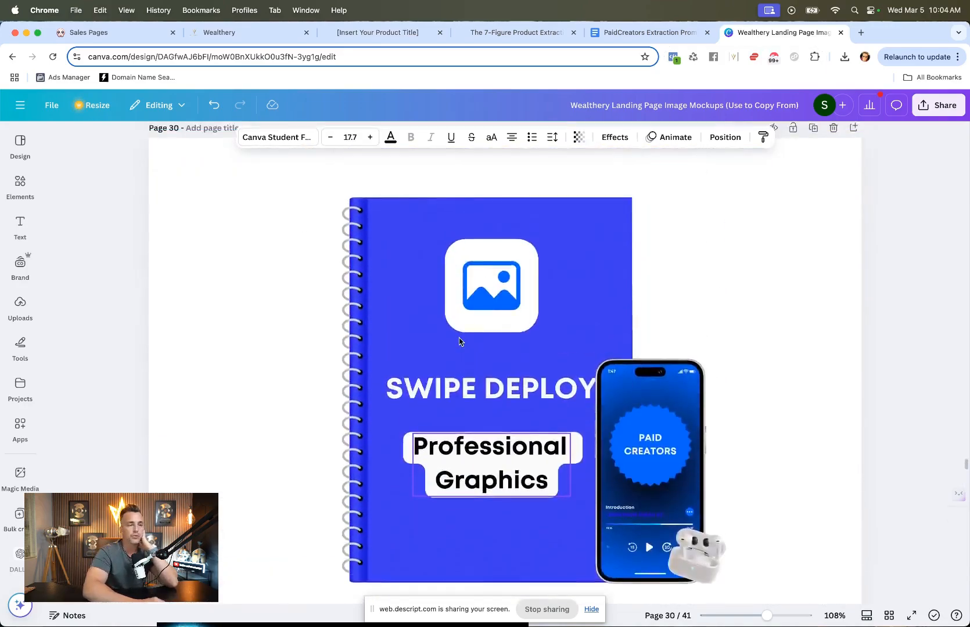
{"action": "scroll", "coordinate": [458, 341], "scroll_direction": "down", "scroll_amount": 18}
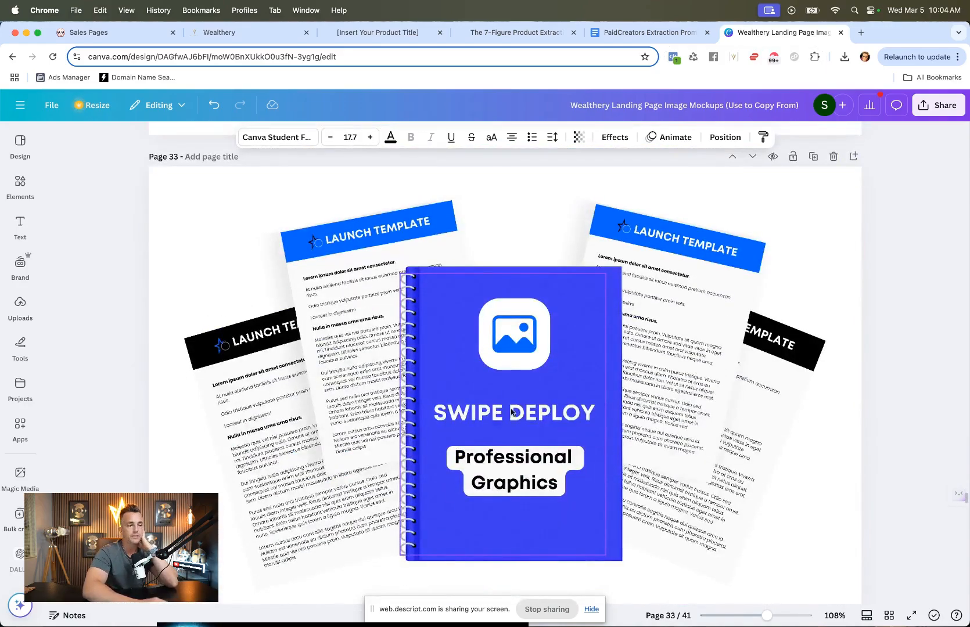
{"action": "double_click", "coordinate": [376, 229]}
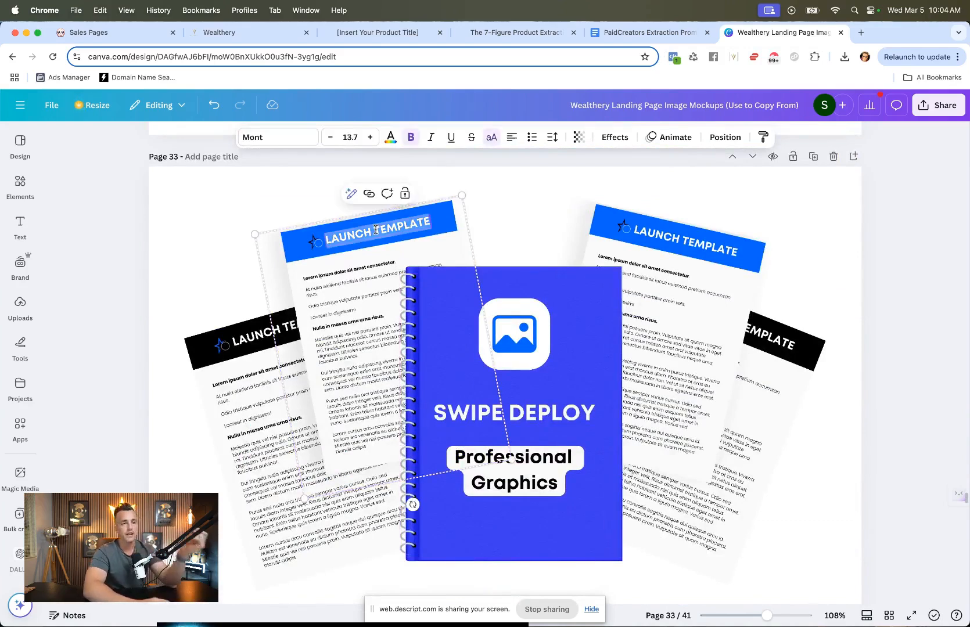
{"action": "left_click", "coordinate": [527, 408]}
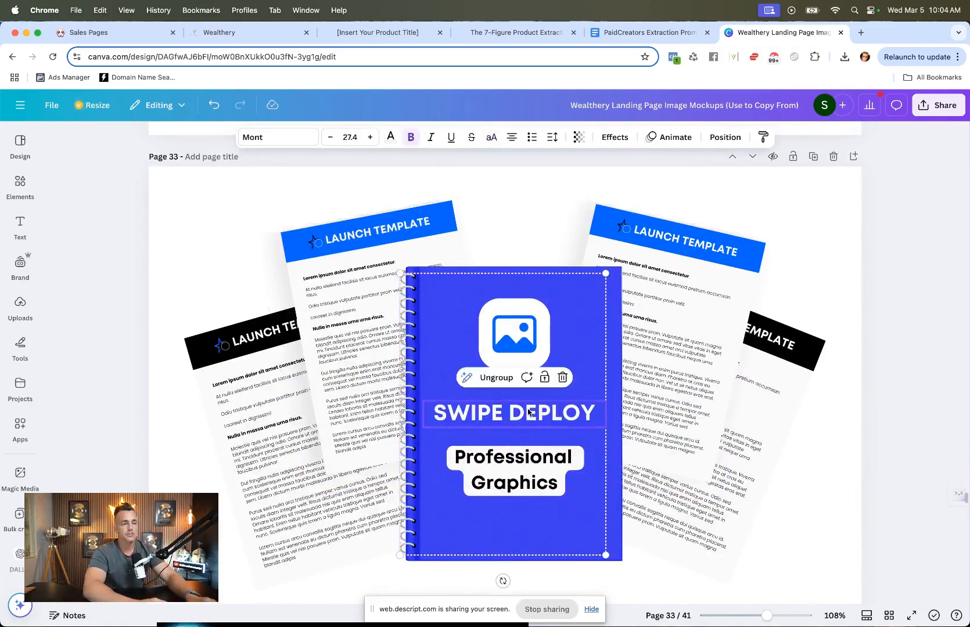
{"action": "double_click", "coordinate": [527, 408]}
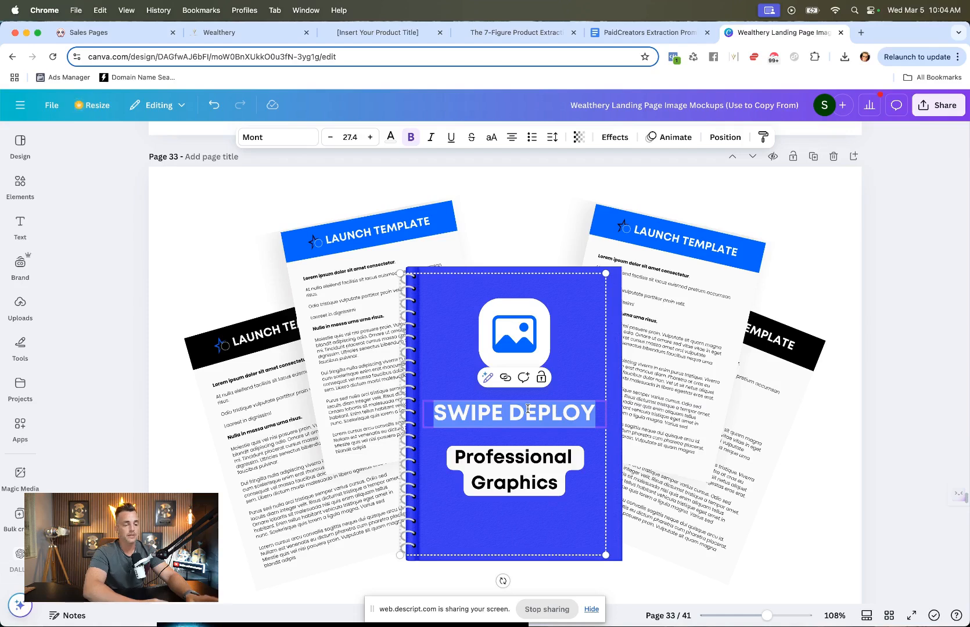
{"action": "left_click", "coordinate": [518, 345]}
{"action": "key", "text": "Delete"}
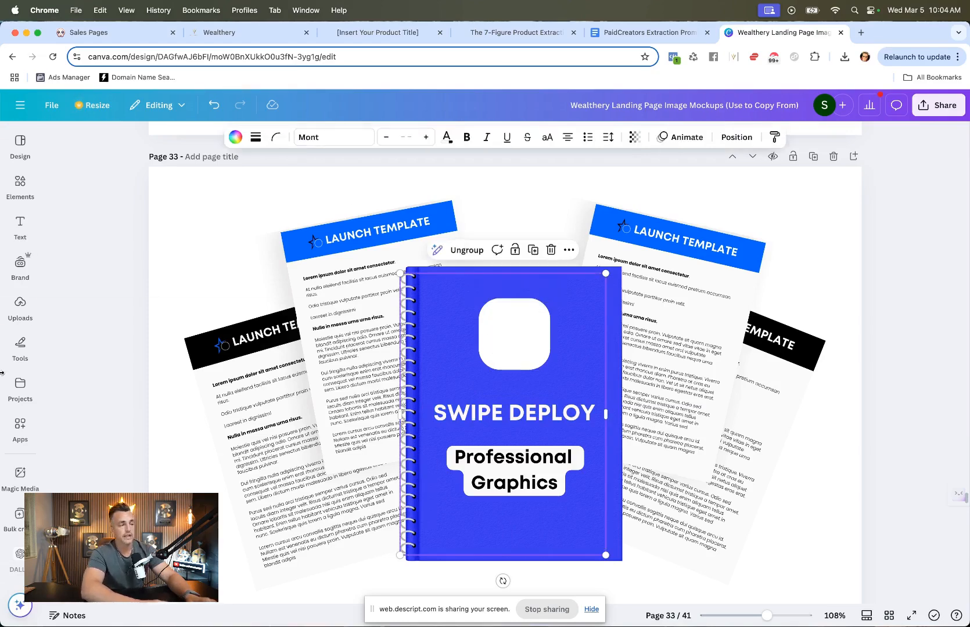
Step: Search the uploads for logo and place the Wealthery W logo into the notebook cover's white icon square
{"action": "left_click", "coordinate": [20, 304]}
{"action": "left_click", "coordinate": [139, 141]}
{"action": "type", "text": "logo"}
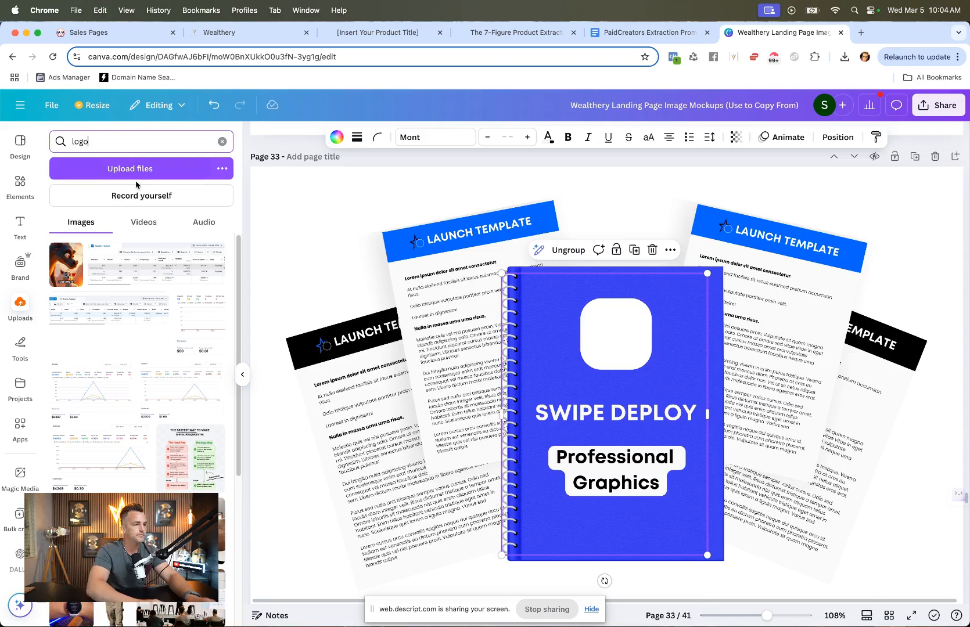
{"action": "key", "text": "Return"}
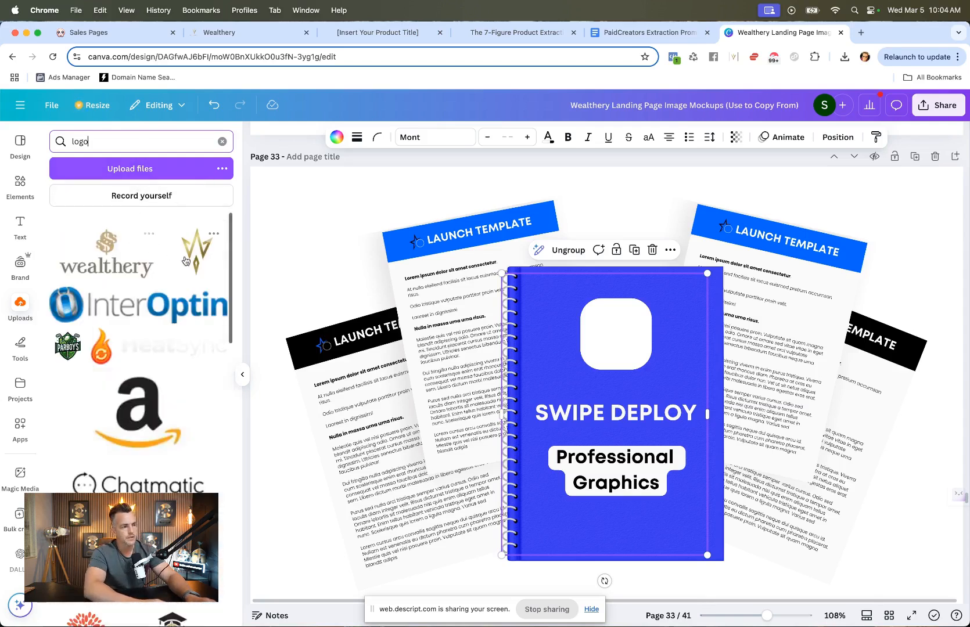
{"action": "left_click", "coordinate": [195, 252]}
{"action": "left_click_drag", "start_coordinate": [413, 216], "coordinate": [715, 523]}
{"action": "left_click_drag", "start_coordinate": [781, 572], "coordinate": [652, 354]}
{"action": "left_click_drag", "start_coordinate": [661, 292], "coordinate": [628, 326]}
{"action": "left_click", "coordinate": [641, 240]}
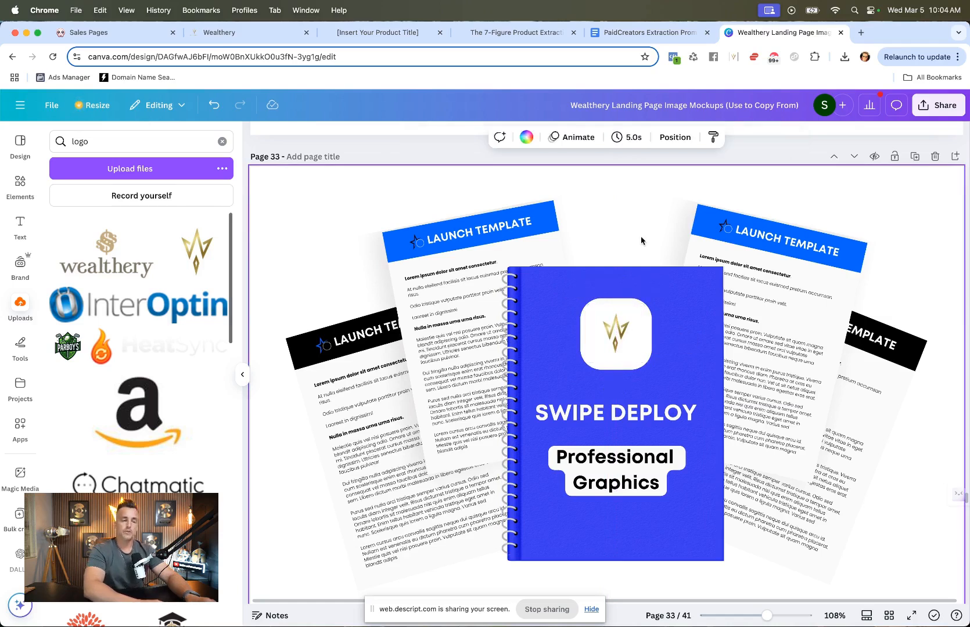
Step: Retype the cover title SWIPE DEPLOY as Extraction Prompt
{"action": "double_click", "coordinate": [606, 412]}
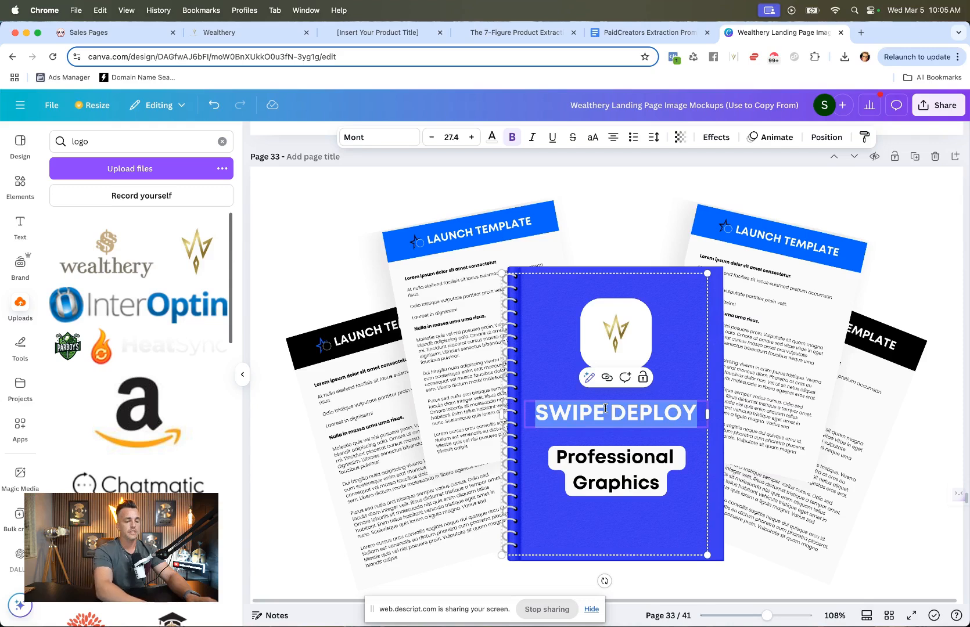
{"action": "type", "text": "Extraction Promot"}
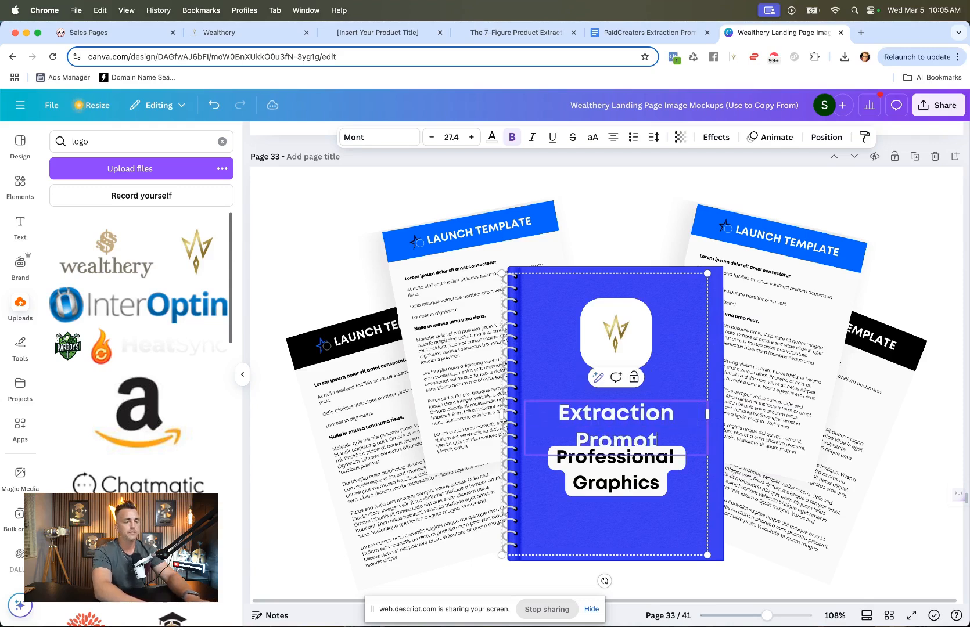
{"action": "key", "text": "BackSpace"}
{"action": "type", "text": "pt"}
Step: Adjust the cover title's text box width and reduce the title's font size by two steps
{"action": "left_click", "coordinate": [614, 480]}
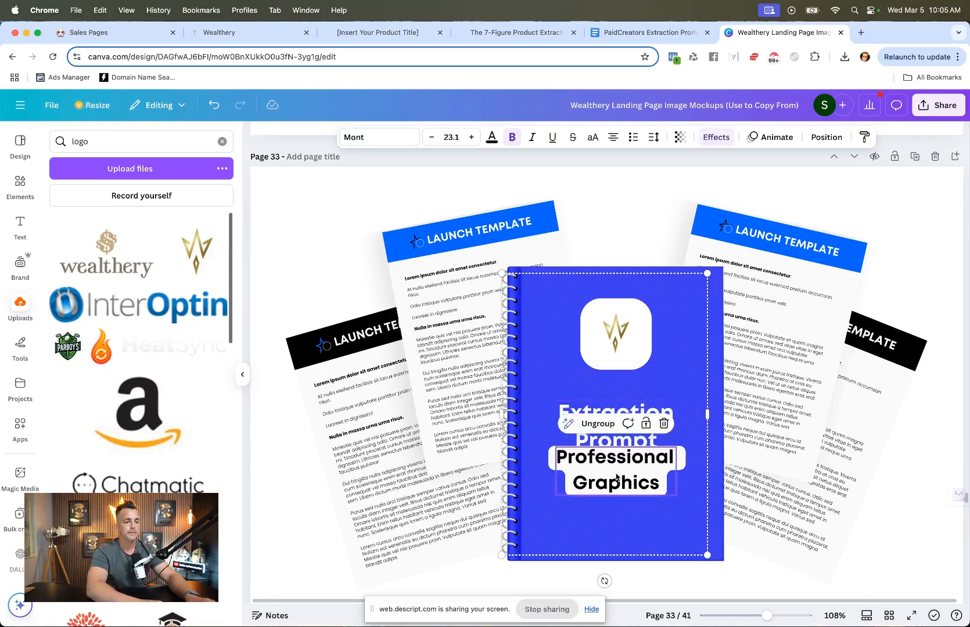
{"action": "double_click", "coordinate": [617, 486]}
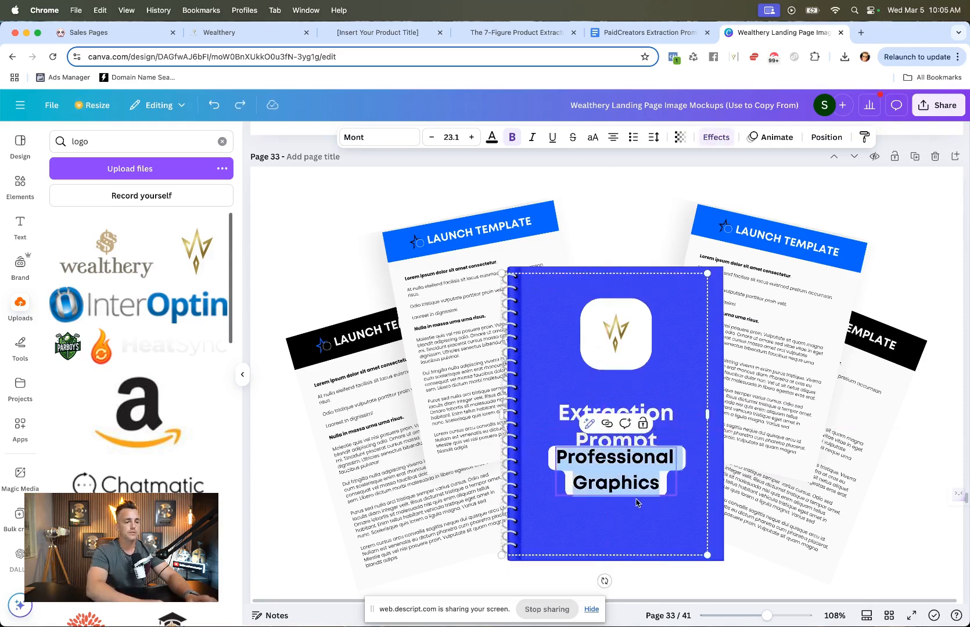
{"action": "key", "text": "Down"}
{"action": "left_click", "coordinate": [768, 480]}
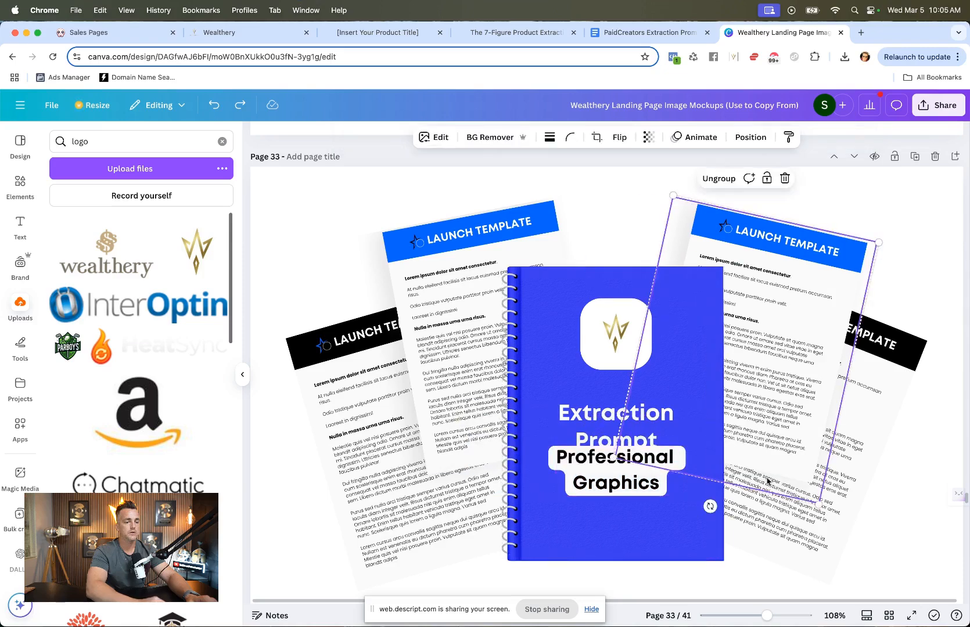
{"action": "left_click", "coordinate": [625, 491]}
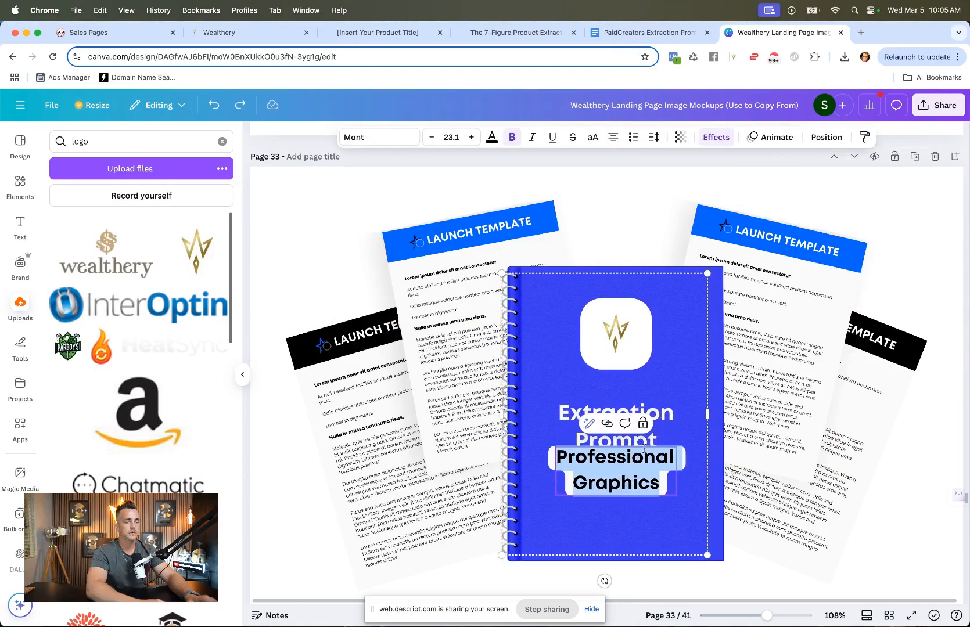
{"action": "left_click", "coordinate": [660, 437]}
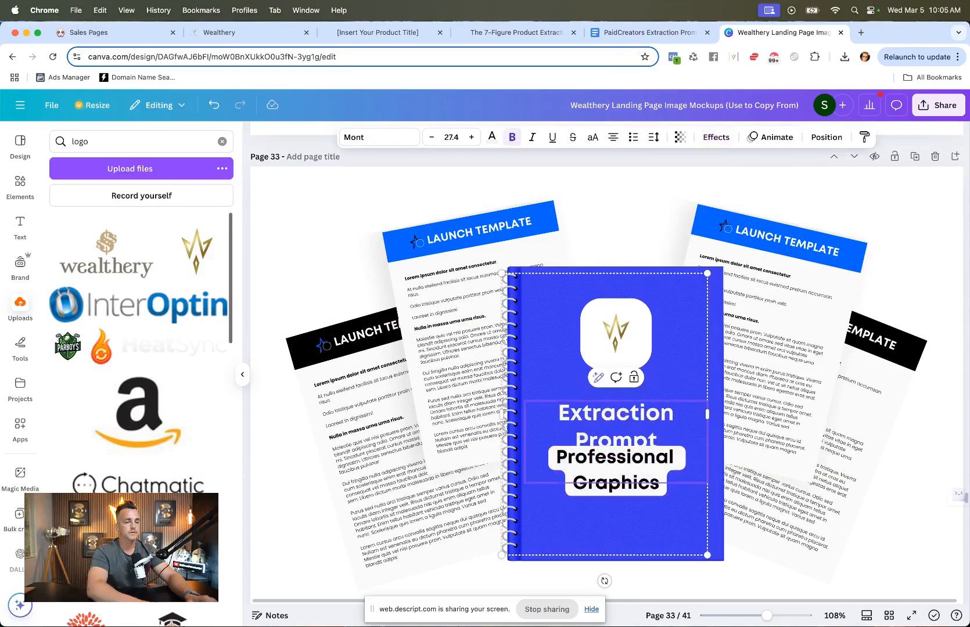
{"action": "left_click", "coordinate": [626, 476]}
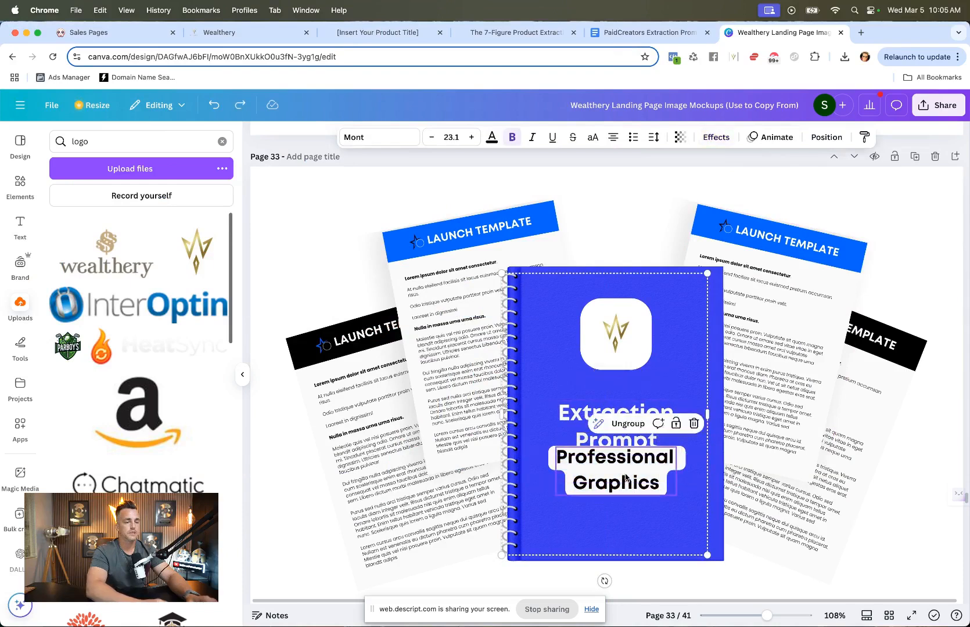
{"action": "left_click", "coordinate": [634, 442]}
{"action": "left_click_drag", "start_coordinate": [639, 430], "coordinate": [642, 430]}
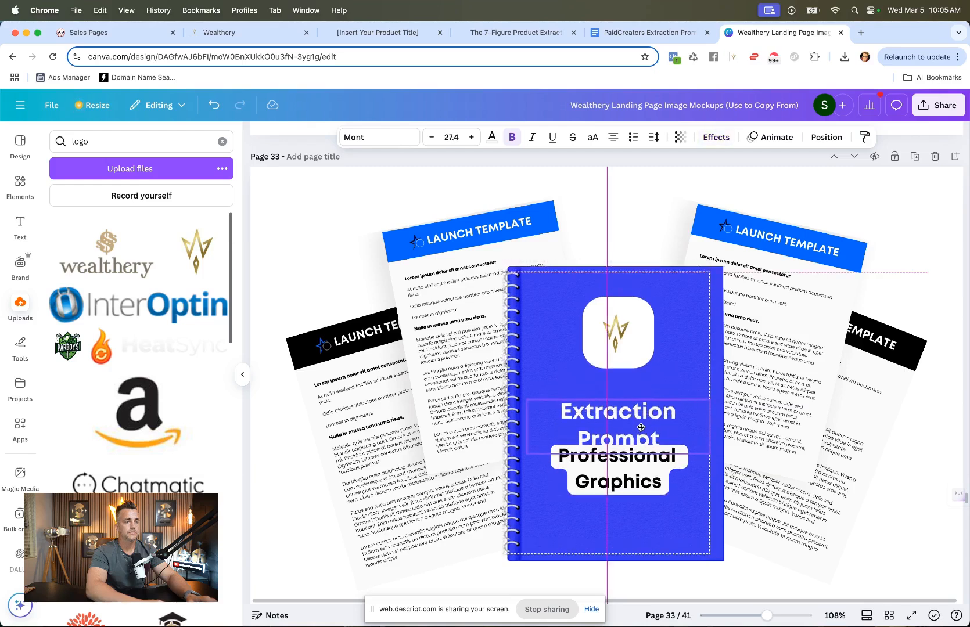
{"action": "left_click", "coordinate": [627, 415]}
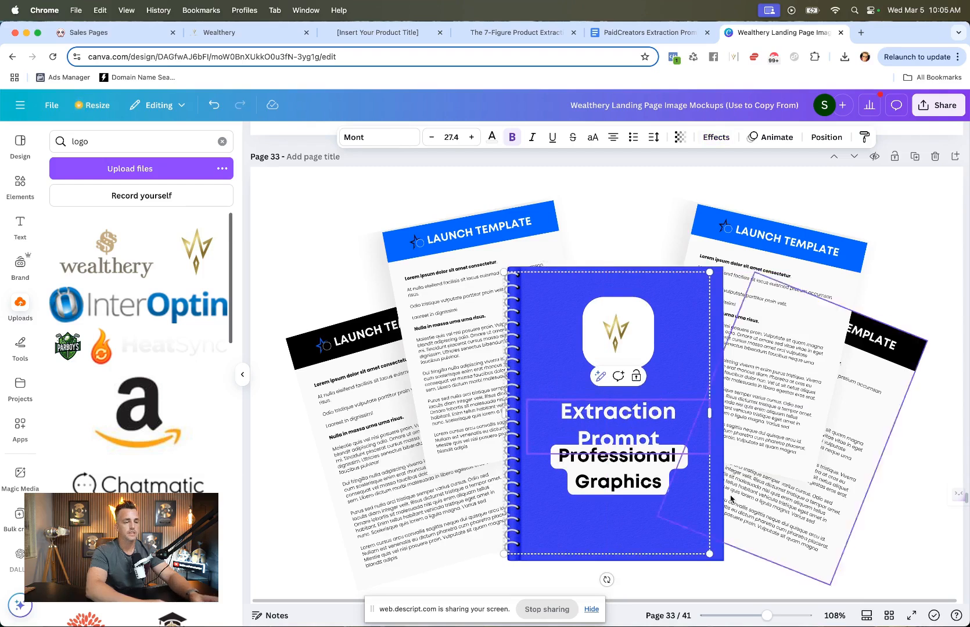
{"action": "mouse_move", "coordinate": [708, 411]}
{"action": "left_mouse_down"}
{"action": "mouse_move", "coordinate": [677, 417]}
{"action": "mouse_move", "coordinate": [708, 417]}
{"action": "left_mouse_up"}
{"action": "right_click", "coordinate": [639, 420]}
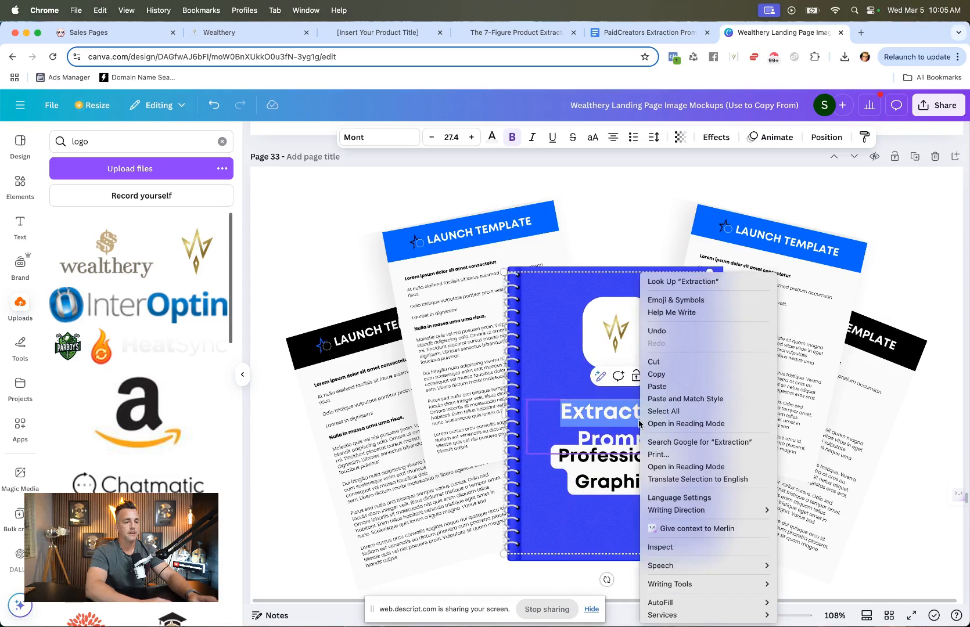
{"action": "left_click", "coordinate": [562, 384]}
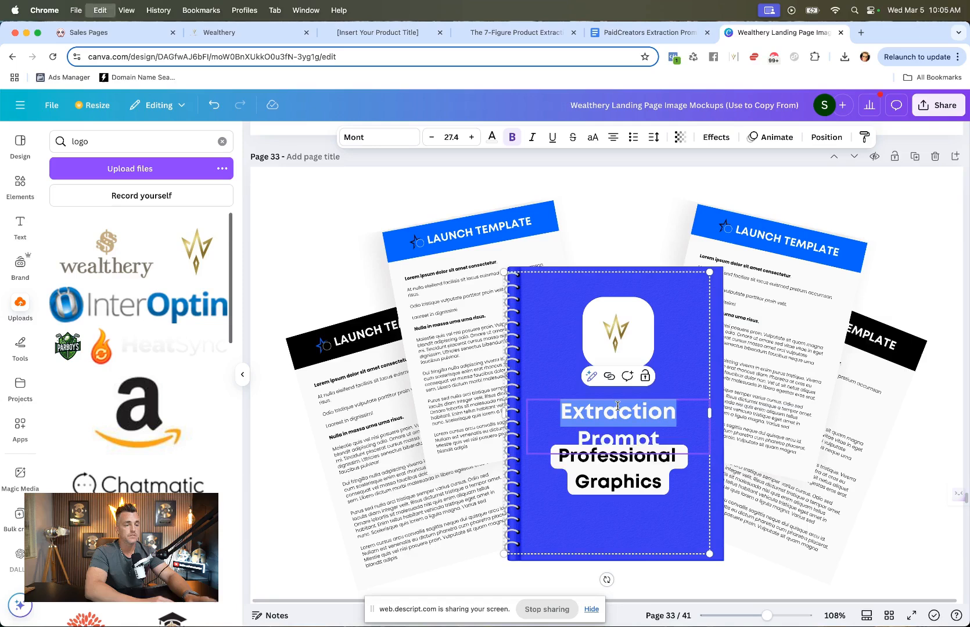
{"action": "key", "text": "super+a"}
{"action": "left_click", "coordinate": [432, 138]}
{"action": "left_click", "coordinate": [432, 138]}
{"action": "left_click", "coordinate": [432, 137]}
{"action": "left_click", "coordinate": [431, 137]}
Step: Replace the cover title text with PaidCreators
{"action": "double_click", "coordinate": [619, 483]}
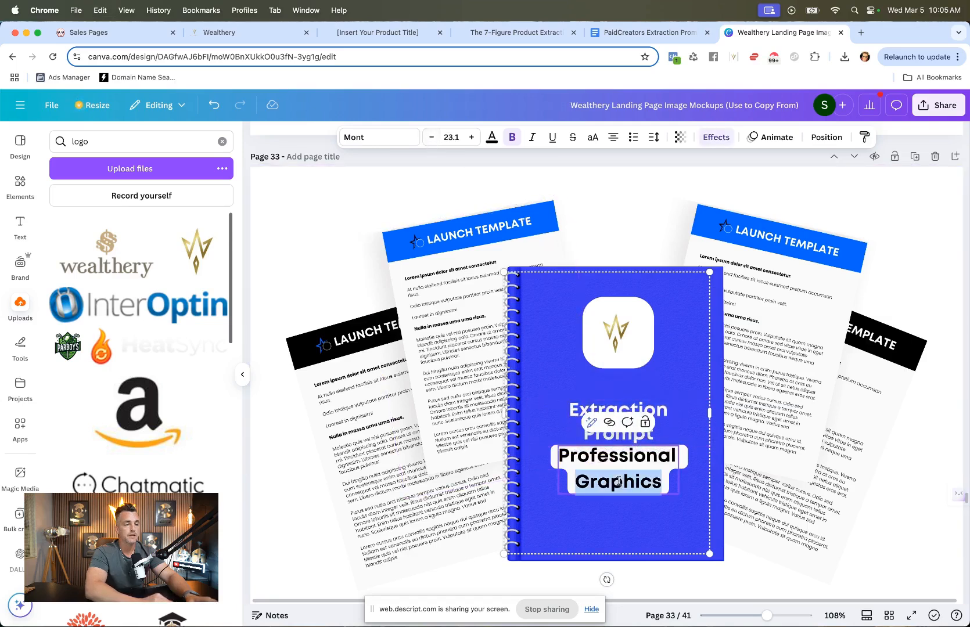
{"action": "left_click", "coordinate": [619, 443]}
{"action": "double_click", "coordinate": [619, 443]}
{"action": "key", "text": "super+a"}
{"action": "type", "text": "PAidaidCreators"}
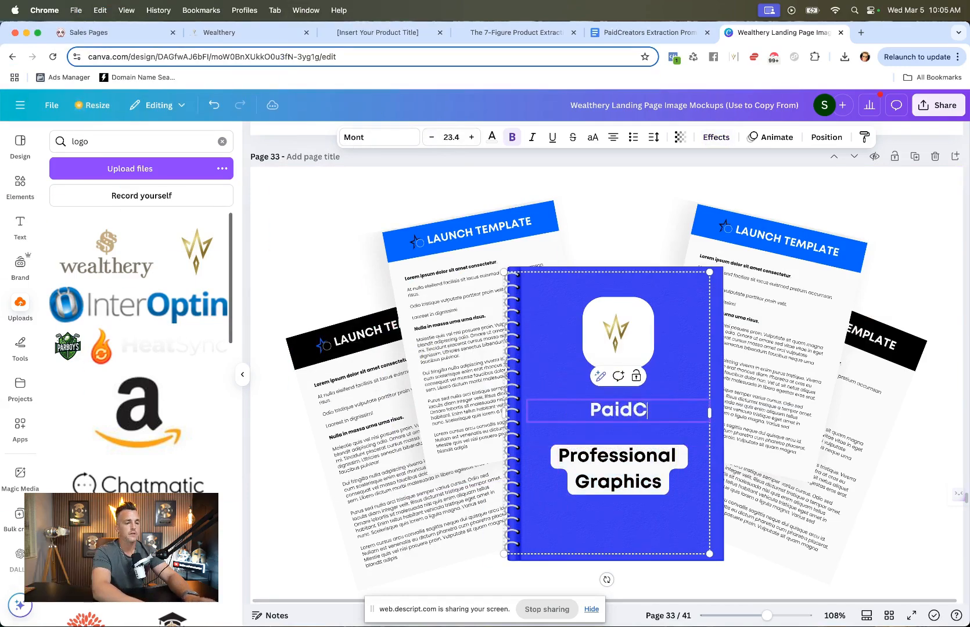
Step: Replace the Professional Graphics label on the cover with Extraction Prompt
{"action": "left_click", "coordinate": [612, 477]}
{"action": "double_click", "coordinate": [611, 476]}
{"action": "key", "text": "super+a"}
{"action": "type", "text": "Extraction Prompt"}
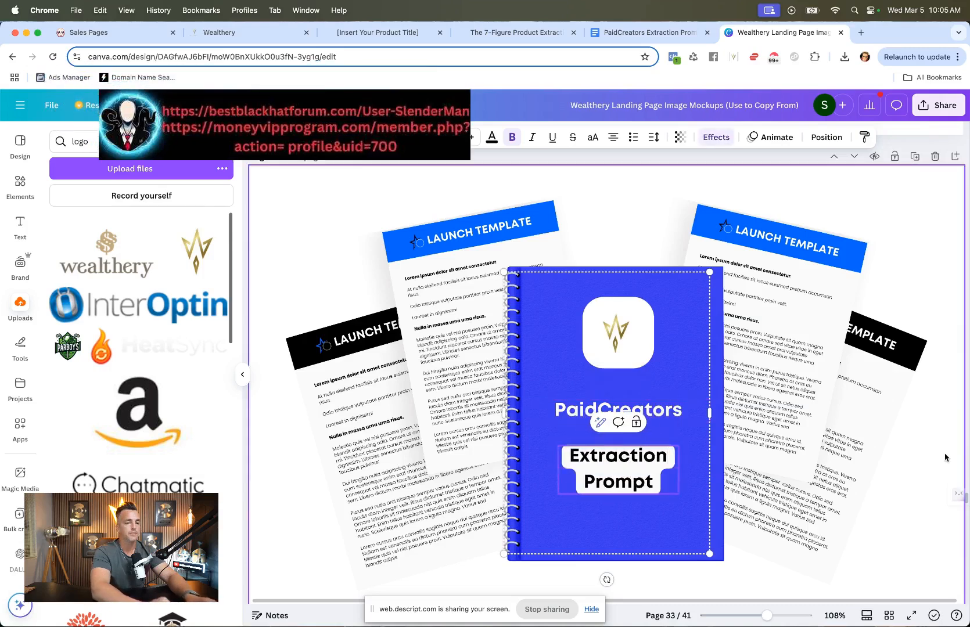
Step: Delete the star logo from the header of the left Launch Template page
{"action": "key", "text": "Escape"}
{"action": "left_click", "coordinate": [781, 251]}
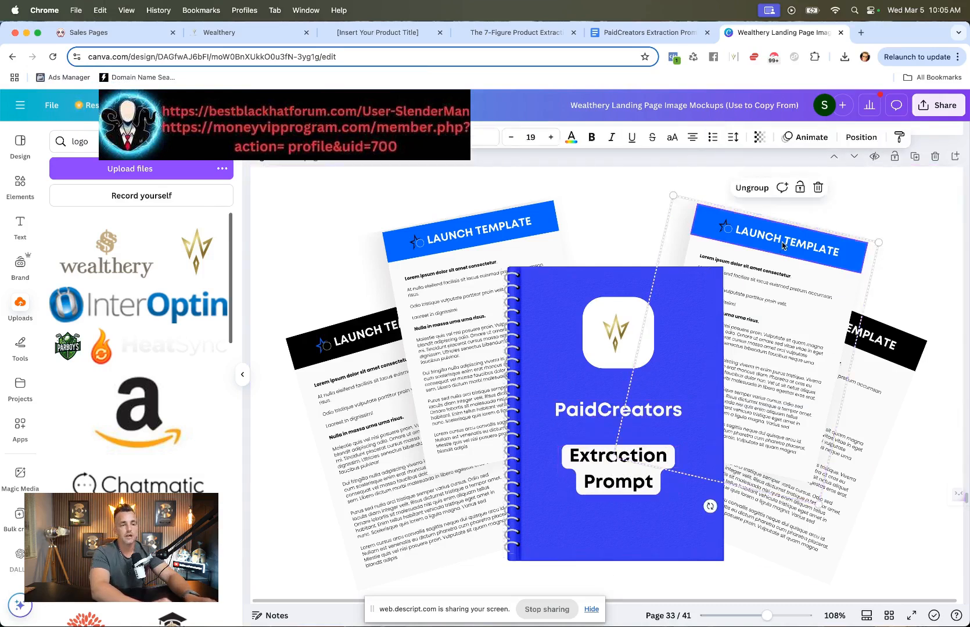
{"action": "double_click", "coordinate": [782, 244]}
{"action": "left_click", "coordinate": [724, 229]}
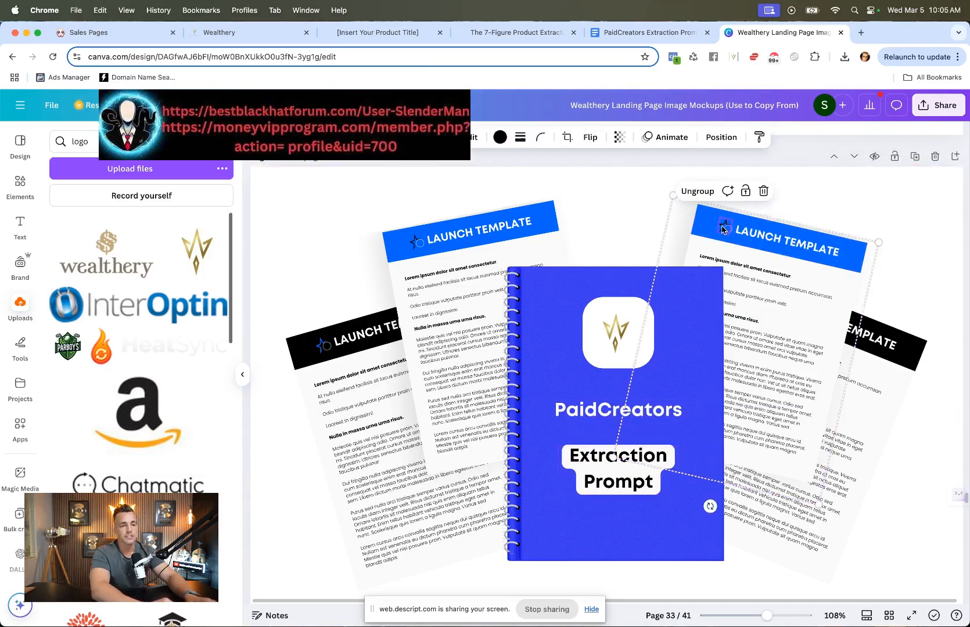
{"action": "left_click", "coordinate": [413, 245]}
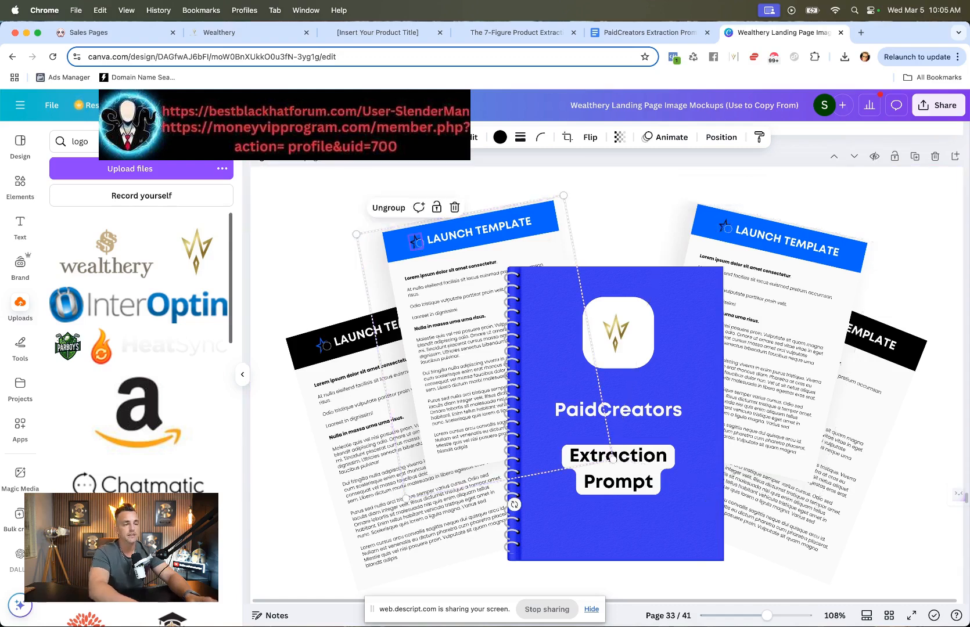
{"action": "key", "text": "Delete"}
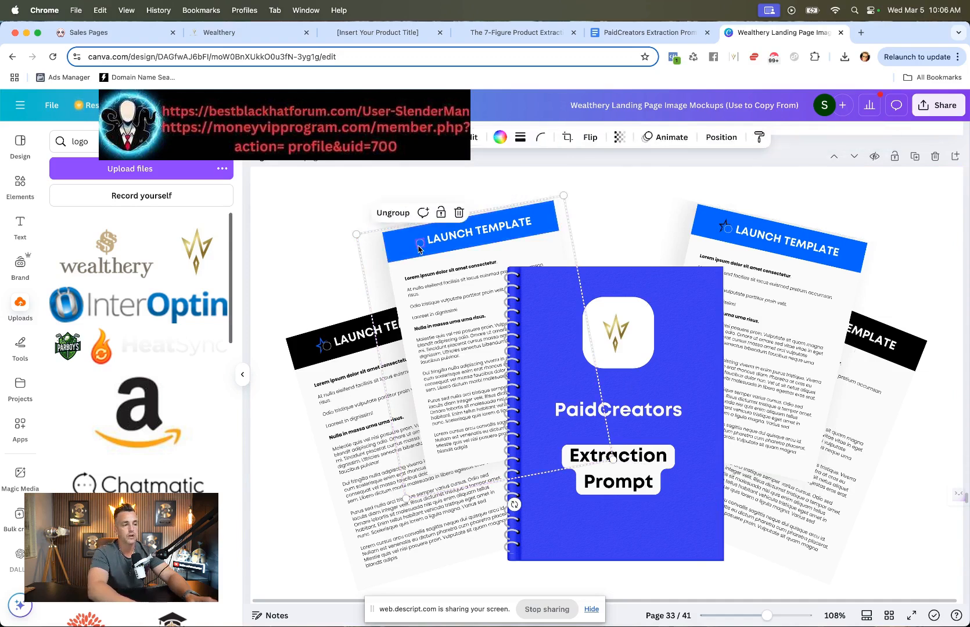
Step: Insert the PaidCreators logo from uploads and crop it down to just its icon
{"action": "scroll", "coordinate": [191, 351], "scroll_direction": "down", "scroll_amount": 5}
{"action": "scroll", "coordinate": [191, 351], "scroll_direction": "down", "scroll_amount": 2}
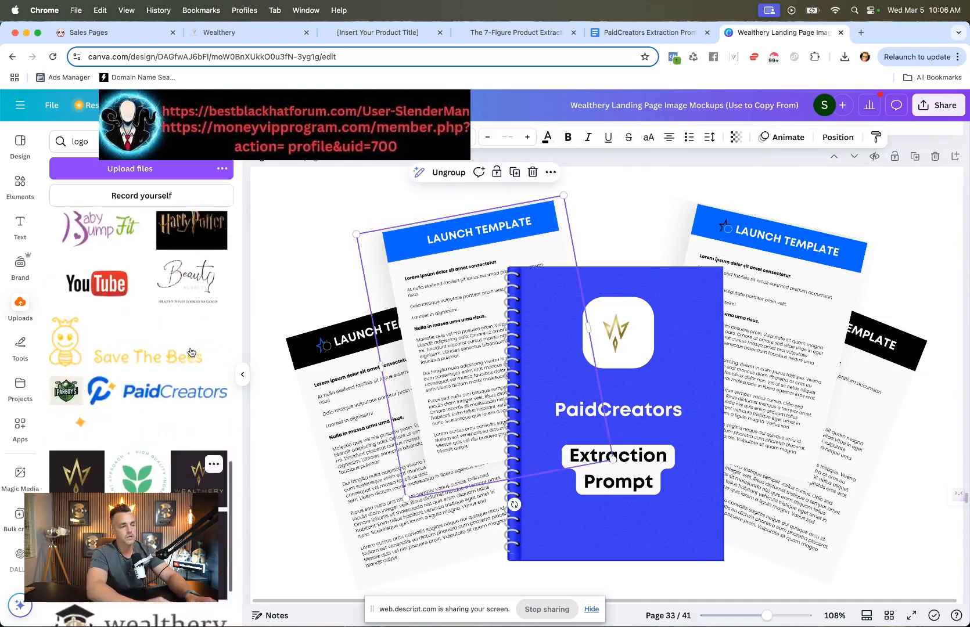
{"action": "left_click", "coordinate": [158, 395]}
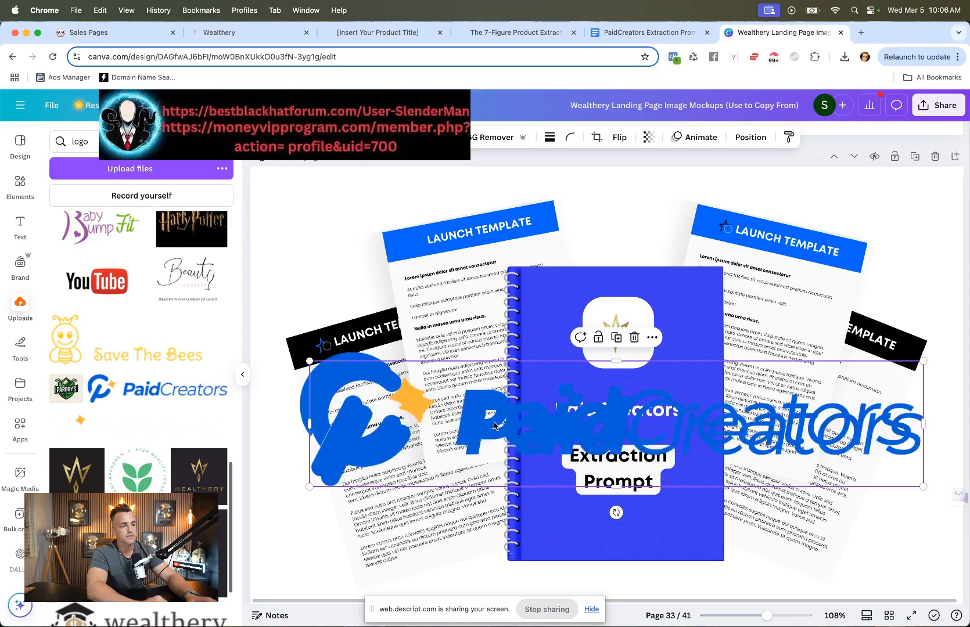
{"action": "left_click_drag", "start_coordinate": [494, 426], "coordinate": [484, 417]}
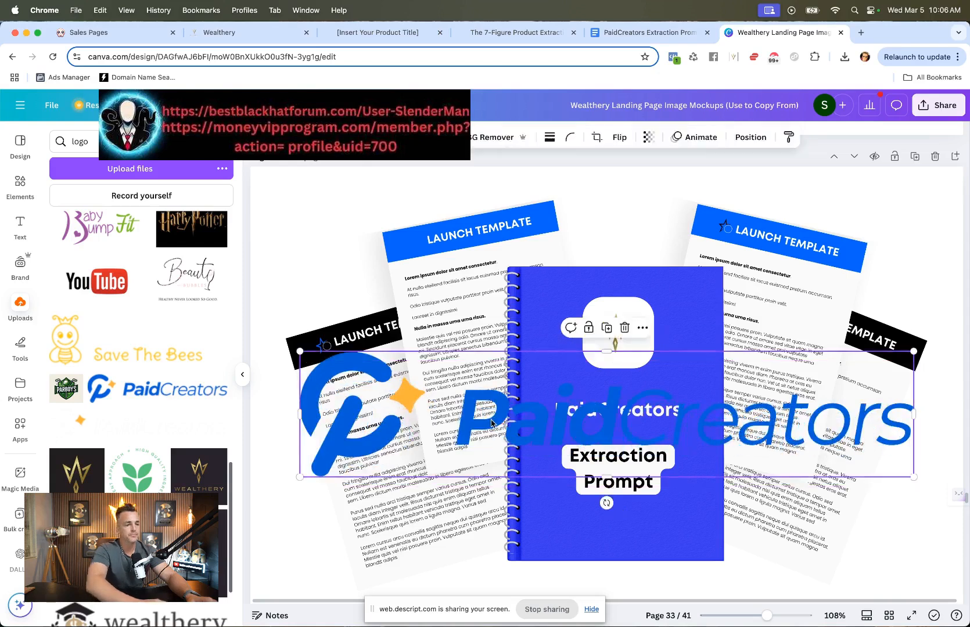
{"action": "double_click", "coordinate": [539, 404]}
{"action": "left_click_drag", "start_coordinate": [909, 476], "coordinate": [427, 479]}
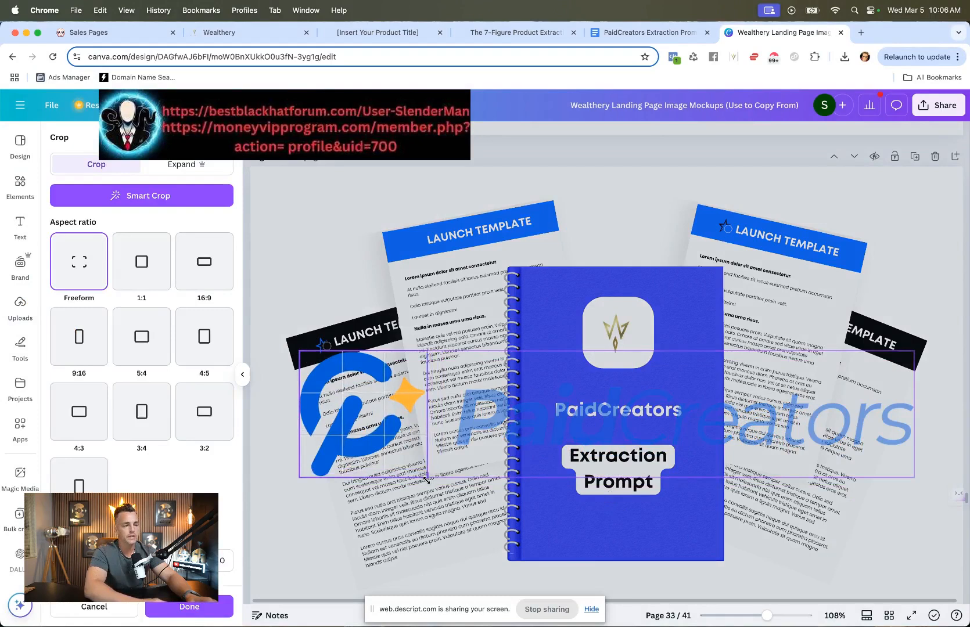
{"action": "key", "text": "Return"}
Step: Paste a copy of the icon, move it onto the right Launch Template page, and shrink it
{"action": "key", "text": "super+v"}
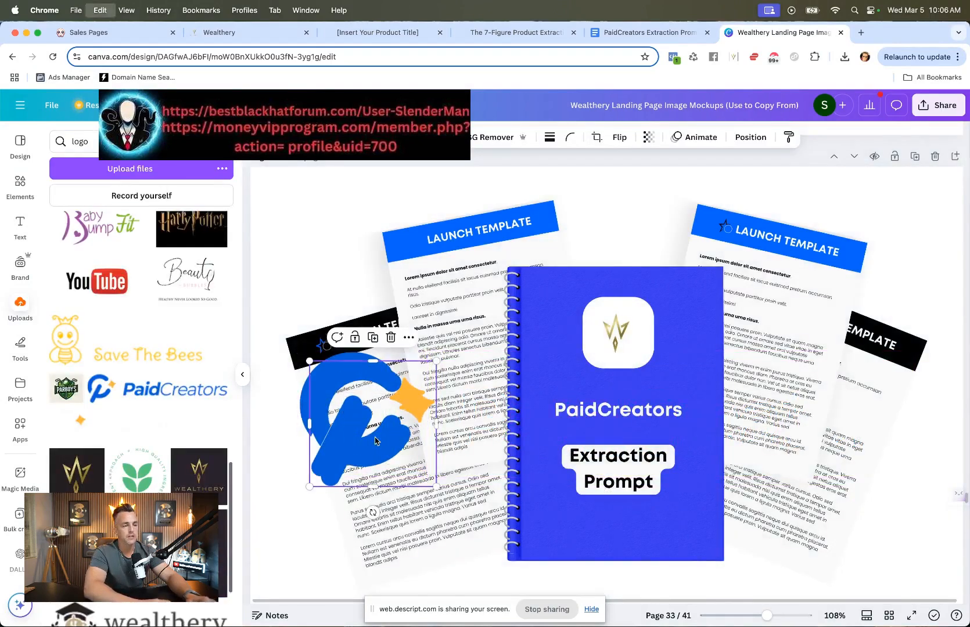
{"action": "left_click_drag", "start_coordinate": [378, 452], "coordinate": [684, 295]}
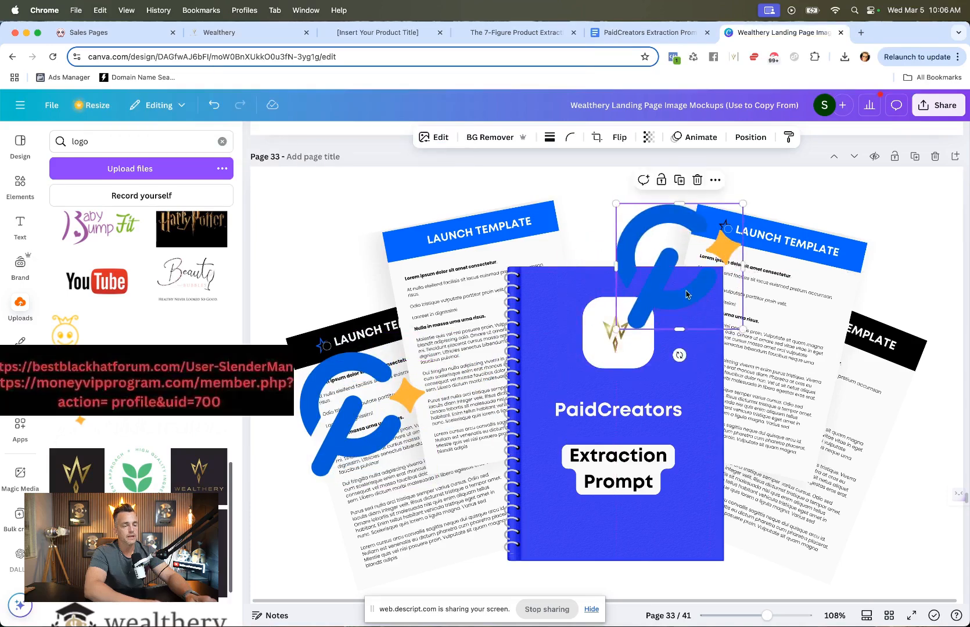
{"action": "left_click_drag", "start_coordinate": [614, 202], "coordinate": [703, 320]}
Step: Recolor the right page's header bar white and place the small PaidCreators icon on it
{"action": "left_click", "coordinate": [701, 229]}
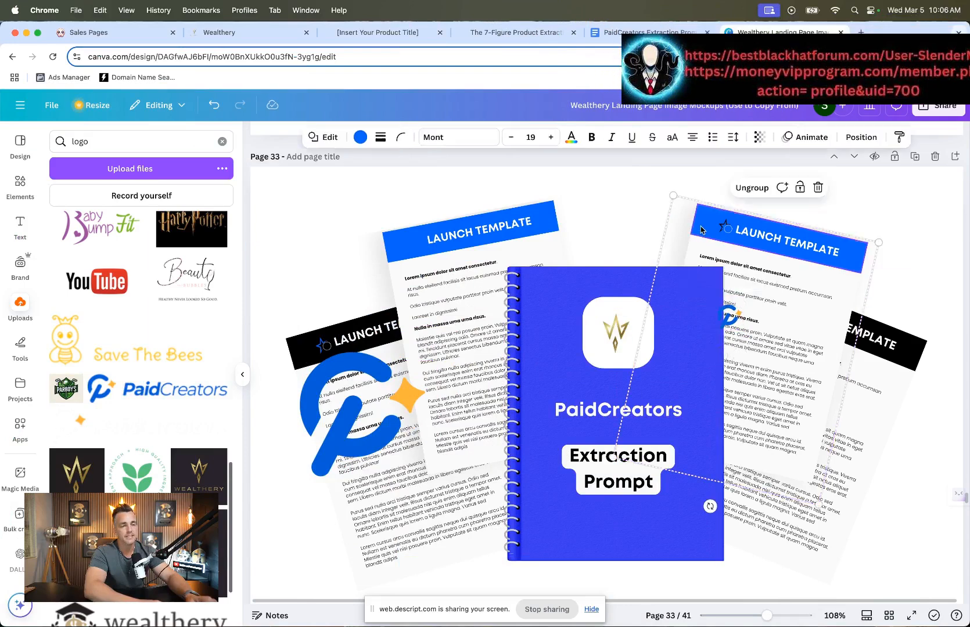
{"action": "left_click", "coordinate": [360, 137]}
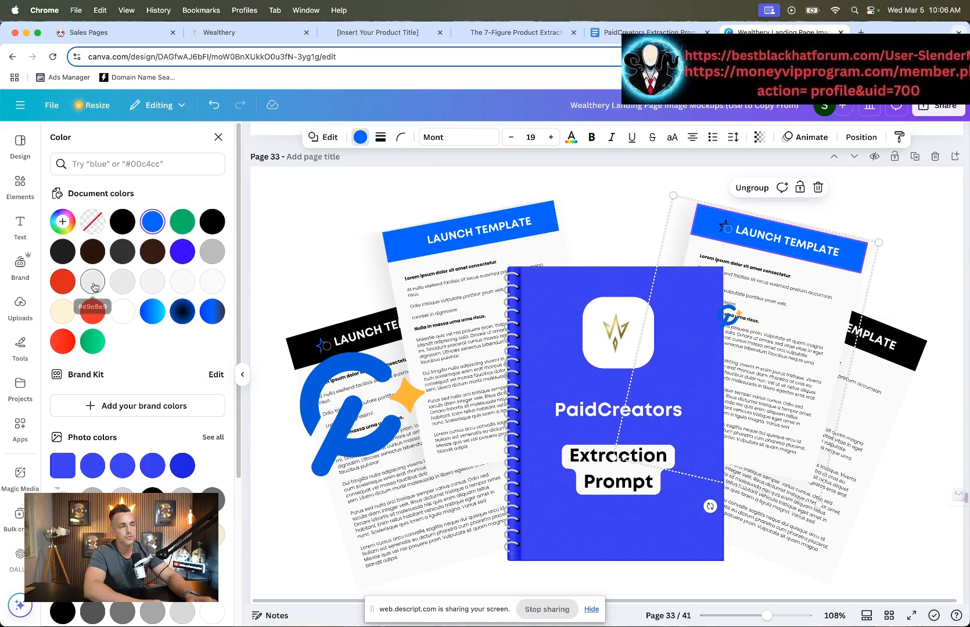
{"action": "left_click", "coordinate": [122, 317]}
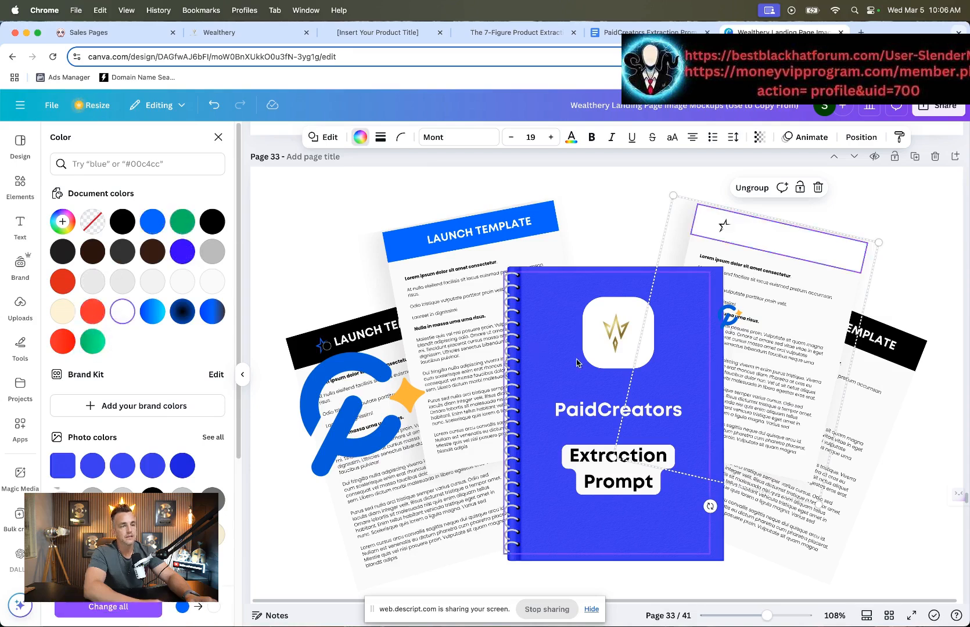
{"action": "left_click_drag", "start_coordinate": [730, 326], "coordinate": [728, 234]}
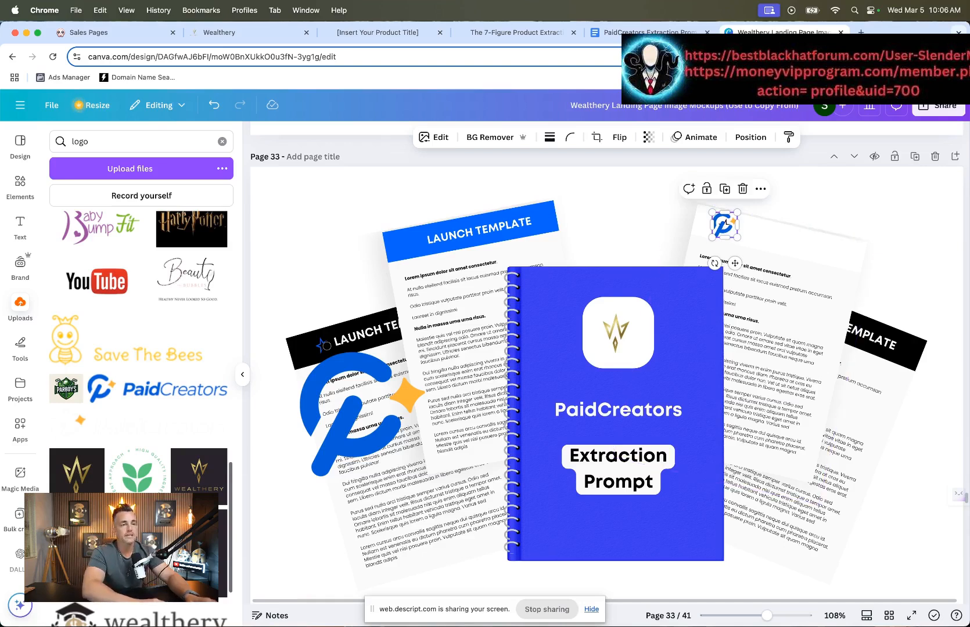
Step: Review the Wealthery sales page preview and the Poppy story section copy
{"action": "left_click", "coordinate": [367, 36]}
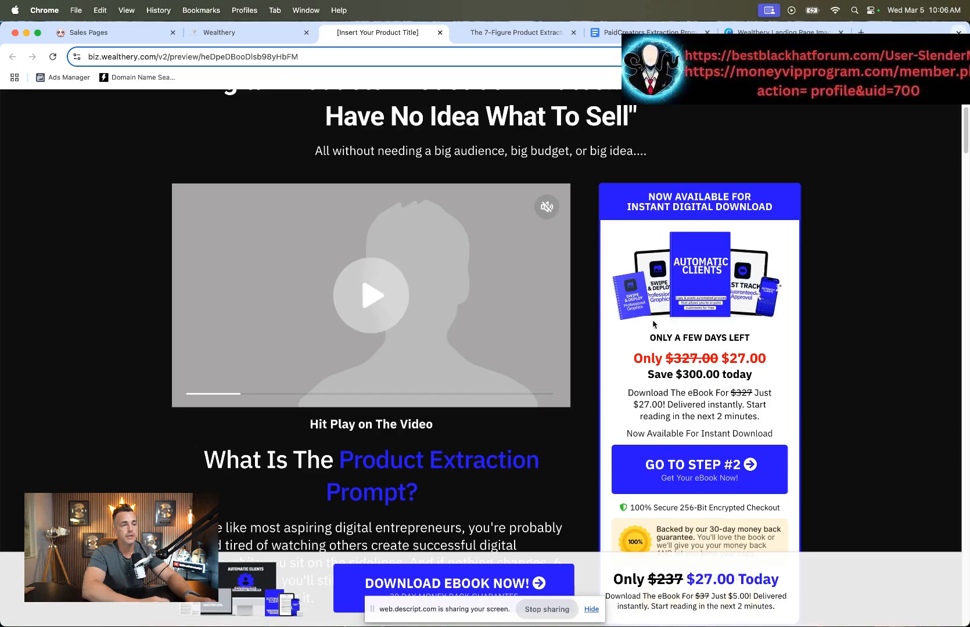
{"action": "scroll", "coordinate": [699, 293], "scroll_direction": "down", "scroll_amount": 10}
{"action": "scroll", "coordinate": [699, 294], "scroll_direction": "up", "scroll_amount": 8}
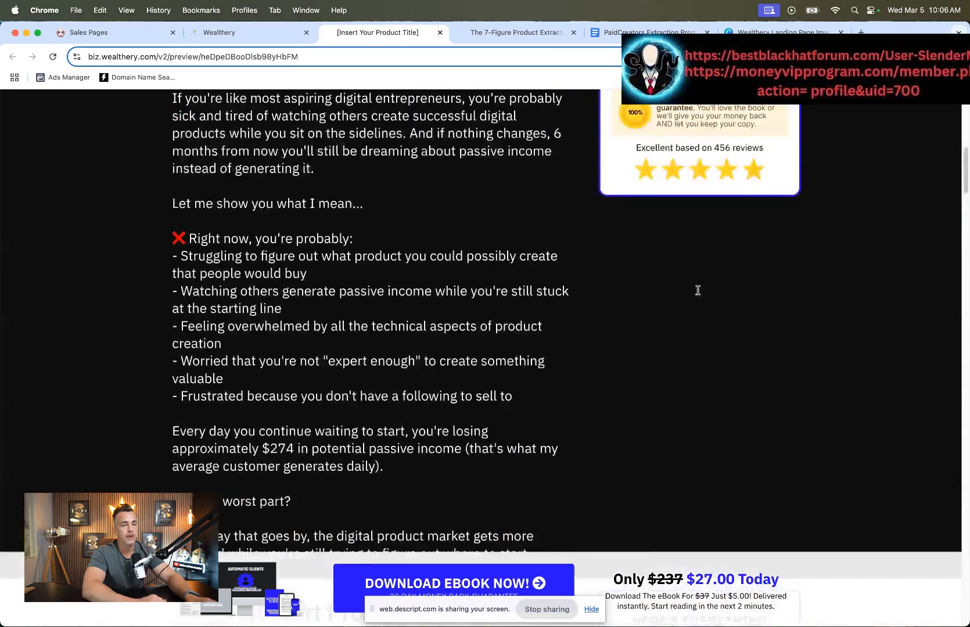
{"action": "scroll", "coordinate": [698, 294], "scroll_direction": "down", "scroll_amount": 15}
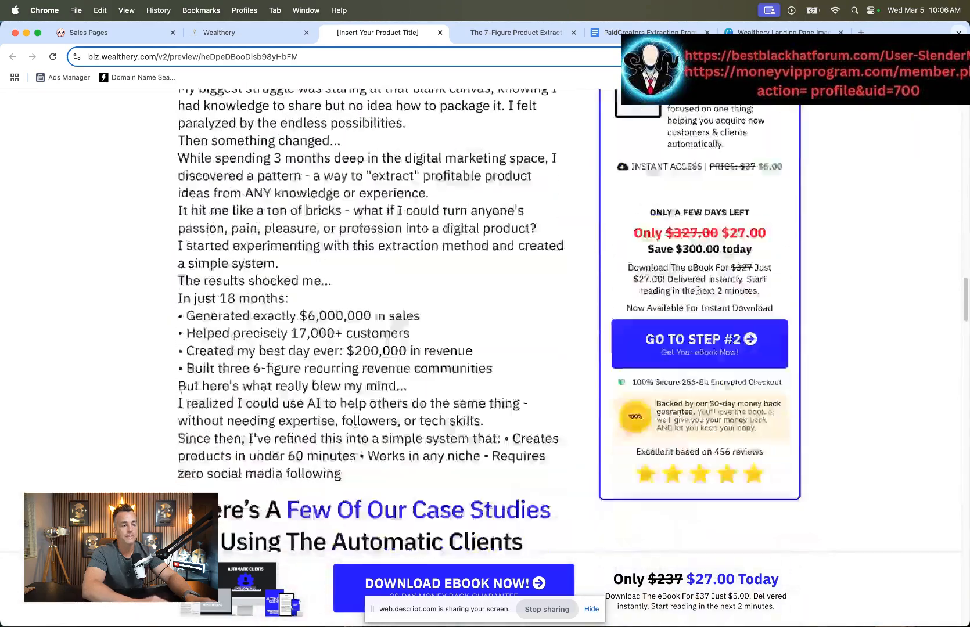
{"action": "scroll", "coordinate": [698, 291], "scroll_direction": "down", "scroll_amount": 20}
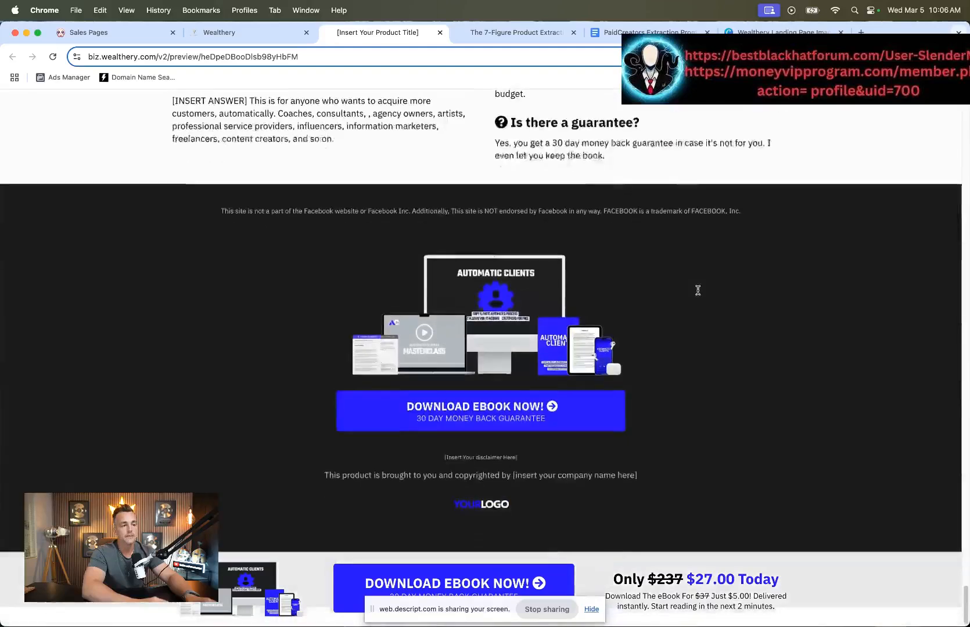
{"action": "scroll", "coordinate": [698, 291], "scroll_direction": "up", "scroll_amount": 10}
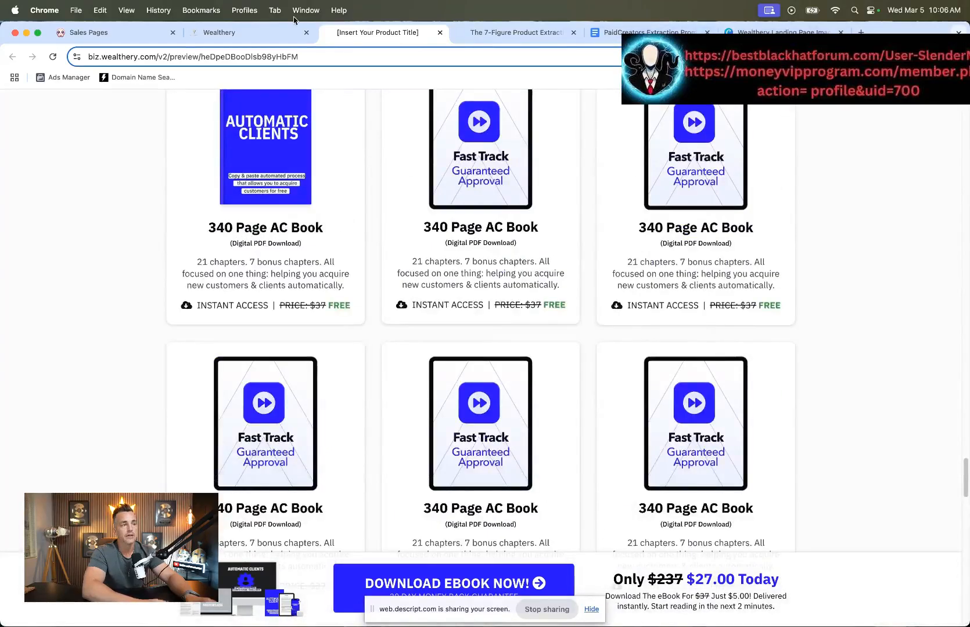
{"action": "left_click", "coordinate": [251, 33]}
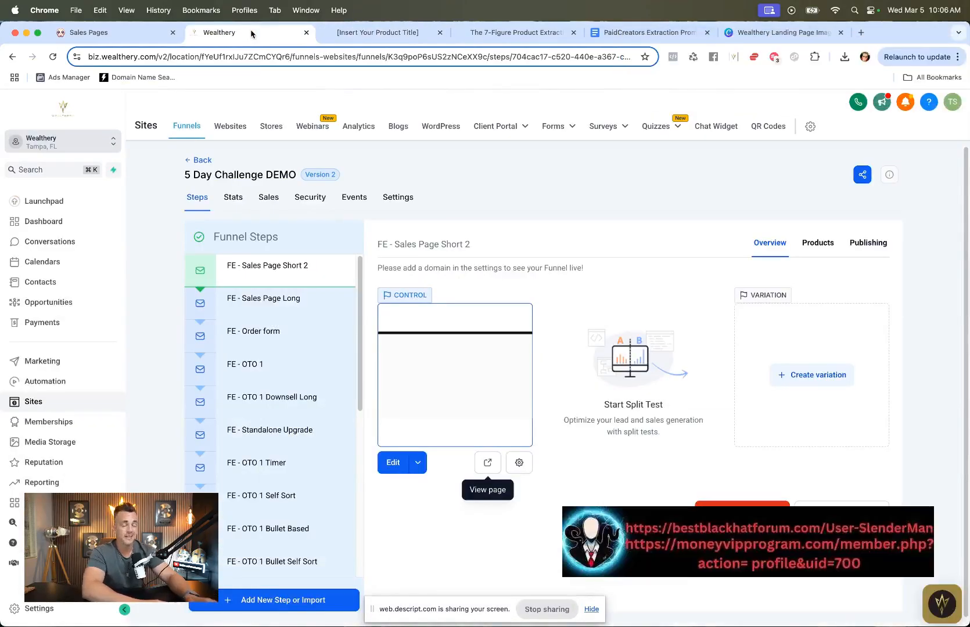
{"action": "left_click", "coordinate": [120, 33]}
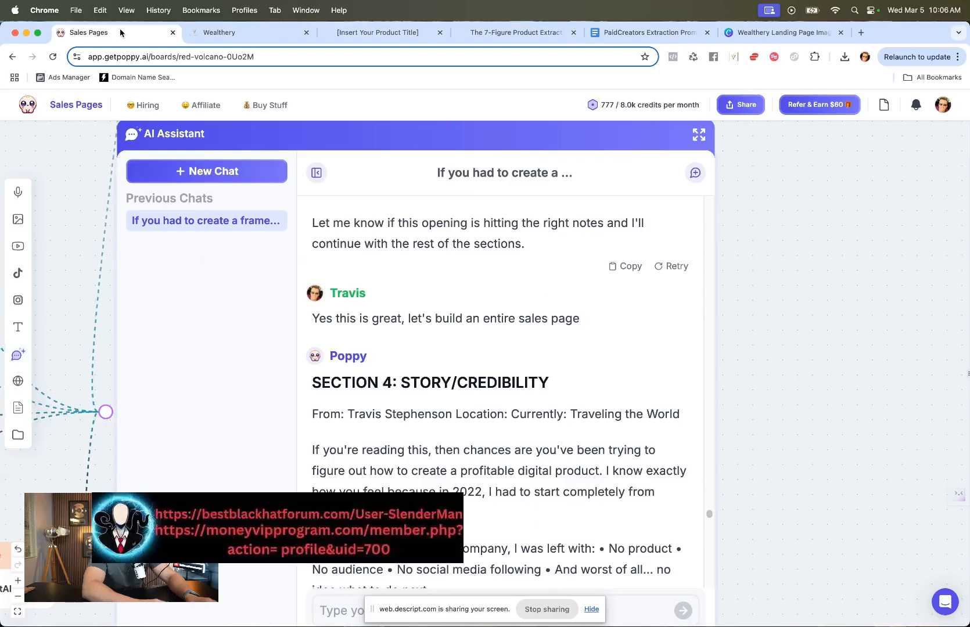
{"action": "scroll", "coordinate": [473, 457], "scroll_direction": "down", "scroll_amount": 3}
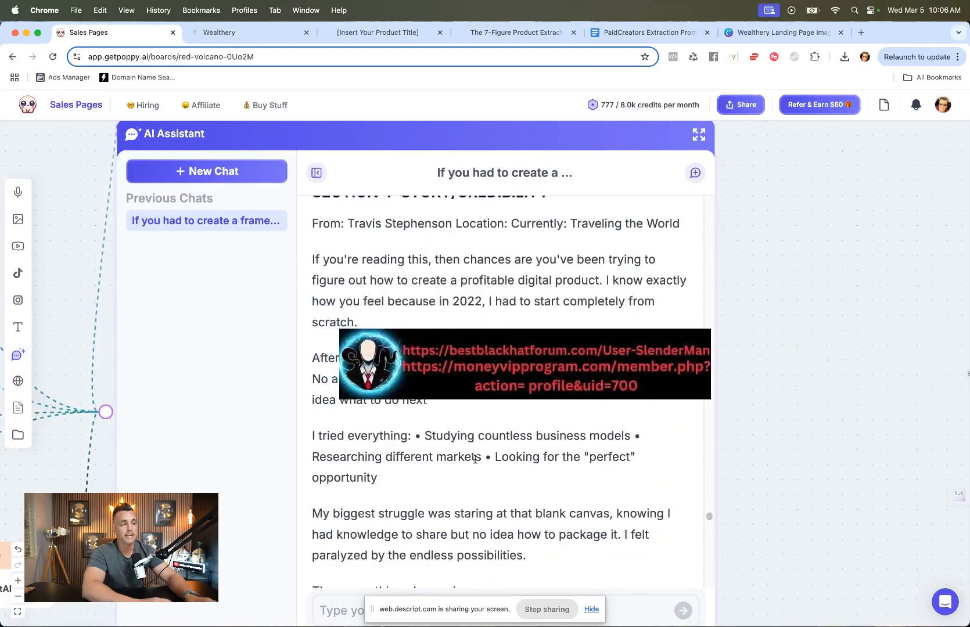
Step: Scroll through the existing PaidCreators Extraction Prompt sales page for reference
{"action": "left_click", "coordinate": [485, 34]}
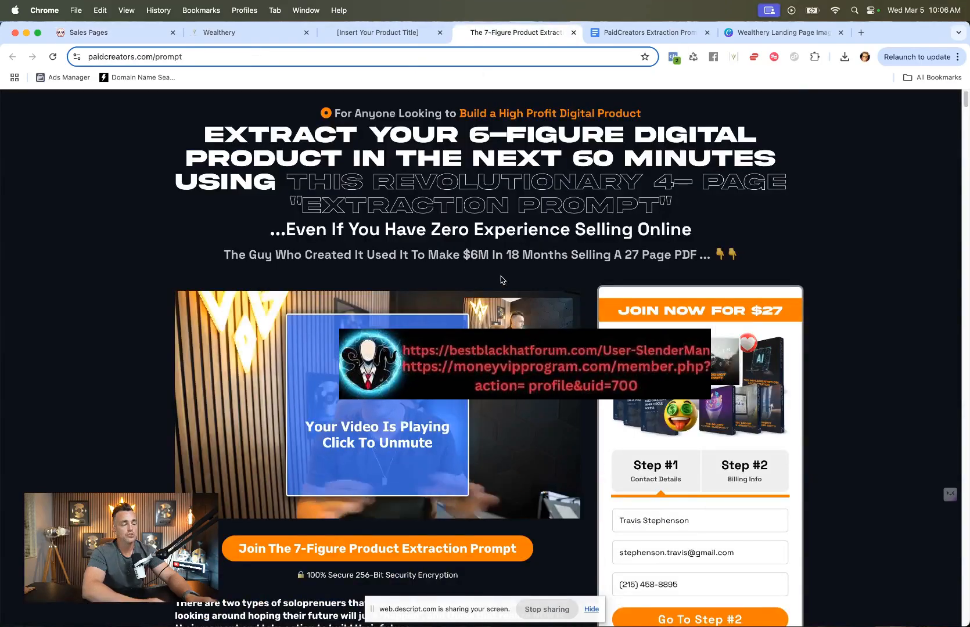
{"action": "scroll", "coordinate": [502, 287], "scroll_direction": "down", "scroll_amount": 6}
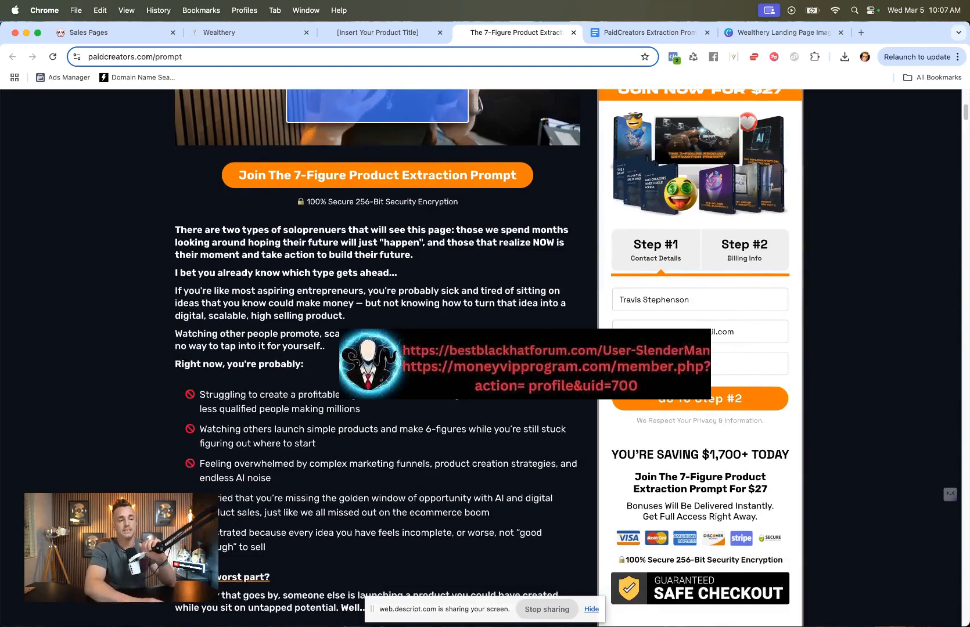
{"action": "scroll", "coordinate": [427, 406], "scroll_direction": "down", "scroll_amount": 15}
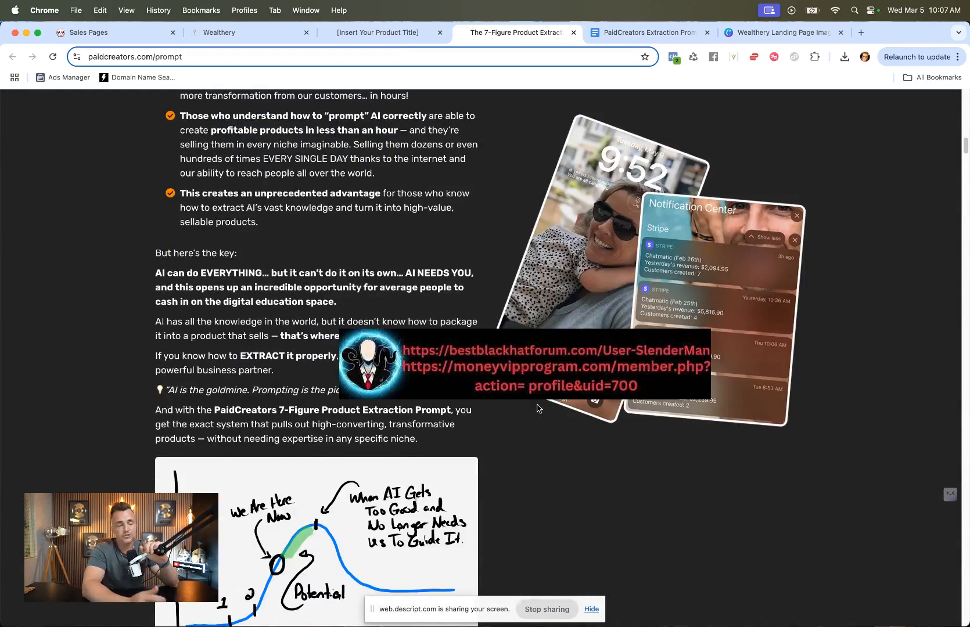
{"action": "scroll", "coordinate": [537, 409], "scroll_direction": "down", "scroll_amount": 4}
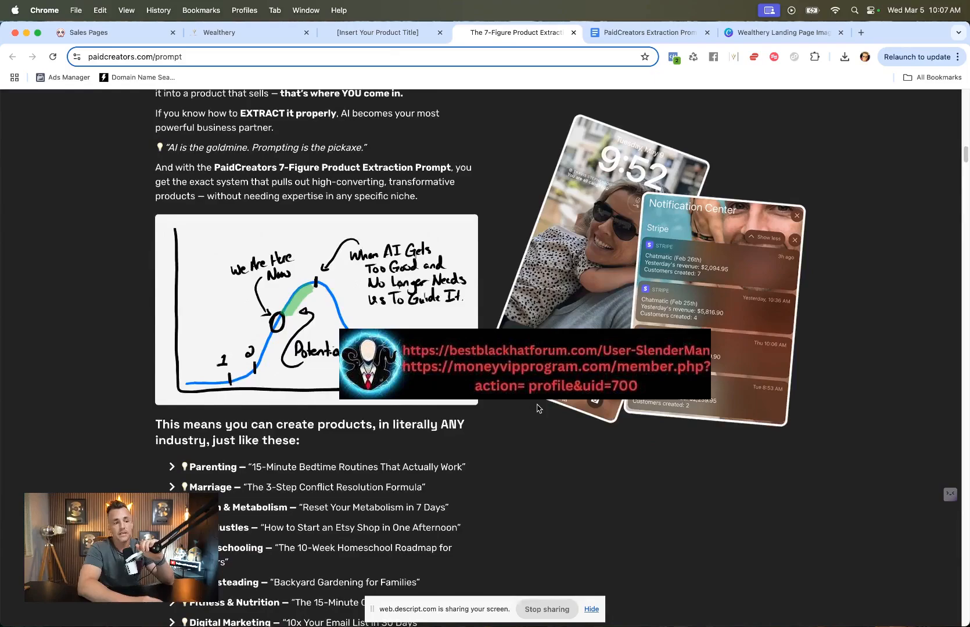
{"action": "scroll", "coordinate": [537, 408], "scroll_direction": "down", "scroll_amount": 3}
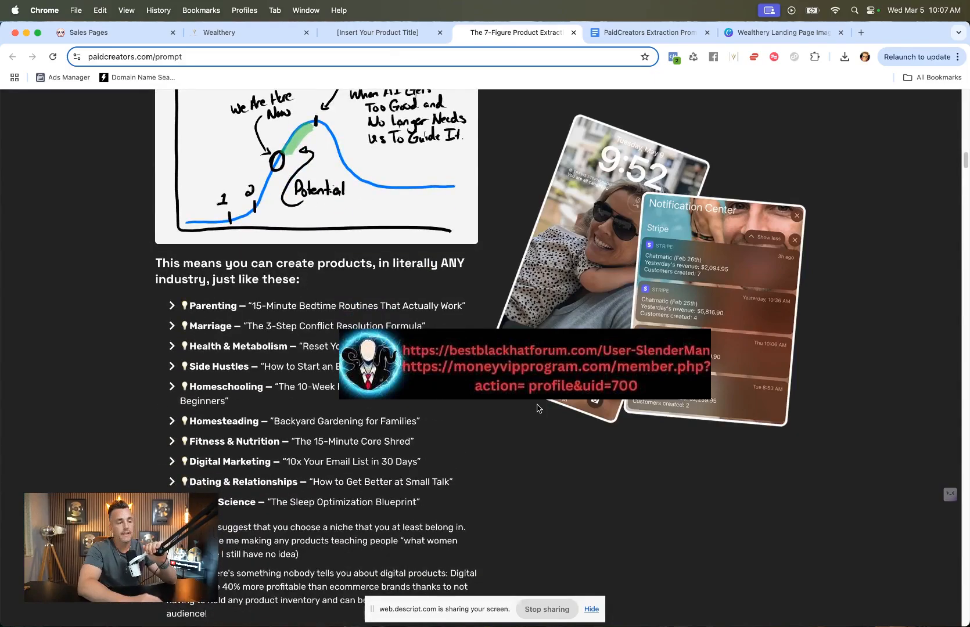
{"action": "scroll", "coordinate": [537, 408], "scroll_direction": "down", "scroll_amount": 20}
{"action": "scroll", "coordinate": [537, 408], "scroll_direction": "down", "scroll_amount": 20}
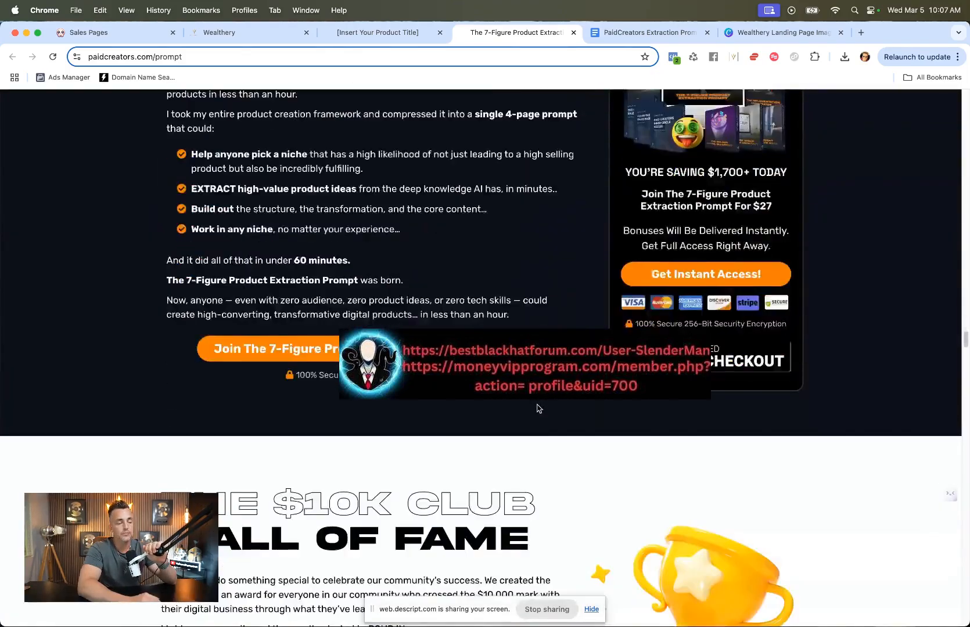
{"action": "scroll", "coordinate": [537, 408], "scroll_direction": "down", "scroll_amount": 3}
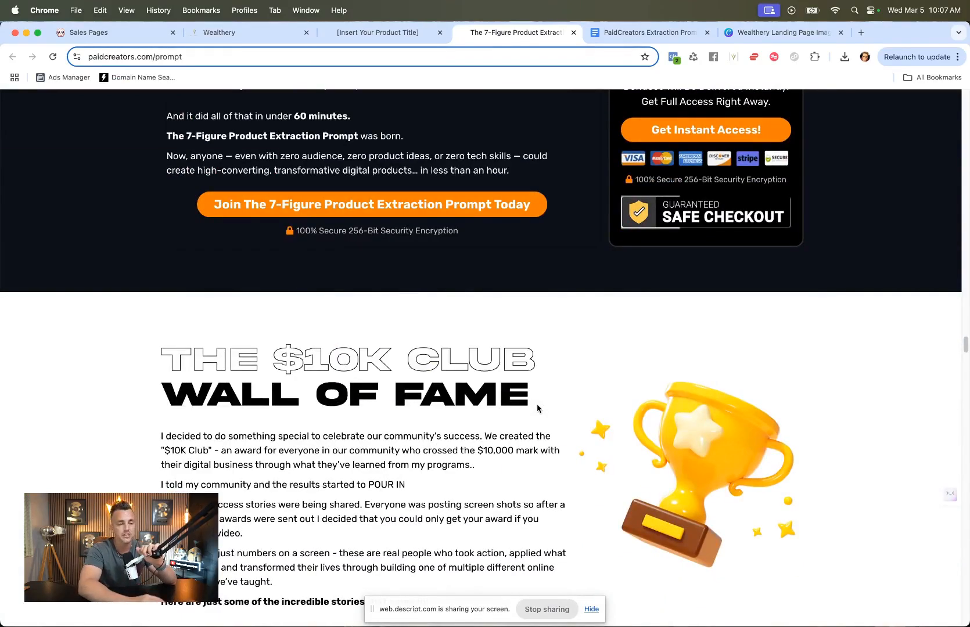
{"action": "scroll", "coordinate": [537, 408], "scroll_direction": "up", "scroll_amount": 20}
{"action": "scroll", "coordinate": [537, 408], "scroll_direction": "up", "scroll_amount": 20}
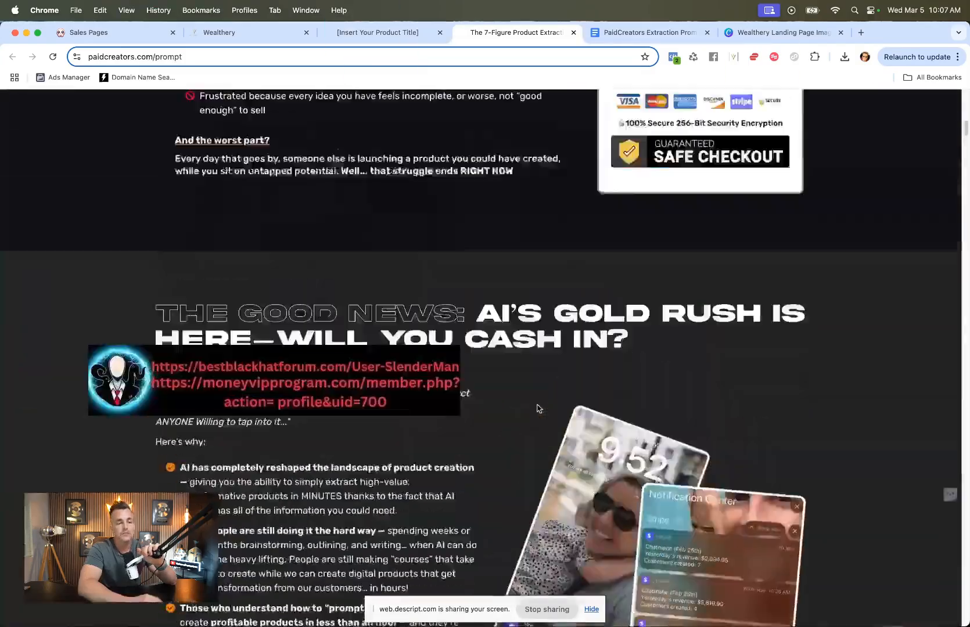
{"action": "scroll", "coordinate": [537, 408], "scroll_direction": "up", "scroll_amount": 10}
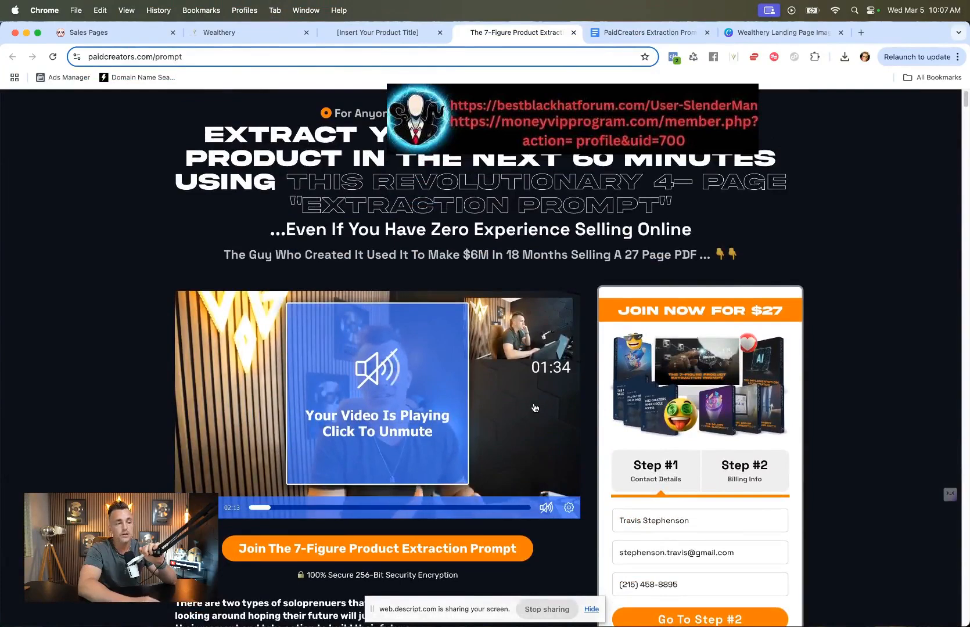
Step: Return to the Poppy Sales Pages board, look over its canvas, and open the boards overview
{"action": "left_click", "coordinate": [379, 33]}
{"action": "left_click", "coordinate": [266, 32]}
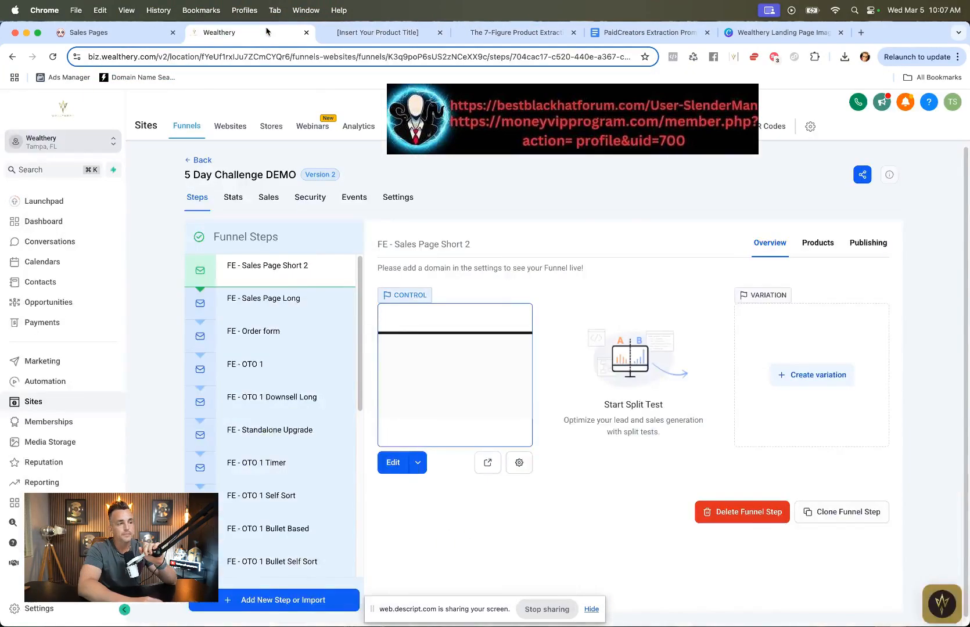
{"action": "left_click", "coordinate": [87, 32]}
{"action": "scroll", "coordinate": [872, 433], "scroll_direction": "down", "scroll_amount": 3}
{"action": "scroll", "coordinate": [872, 436], "scroll_direction": "down", "scroll_amount": 3}
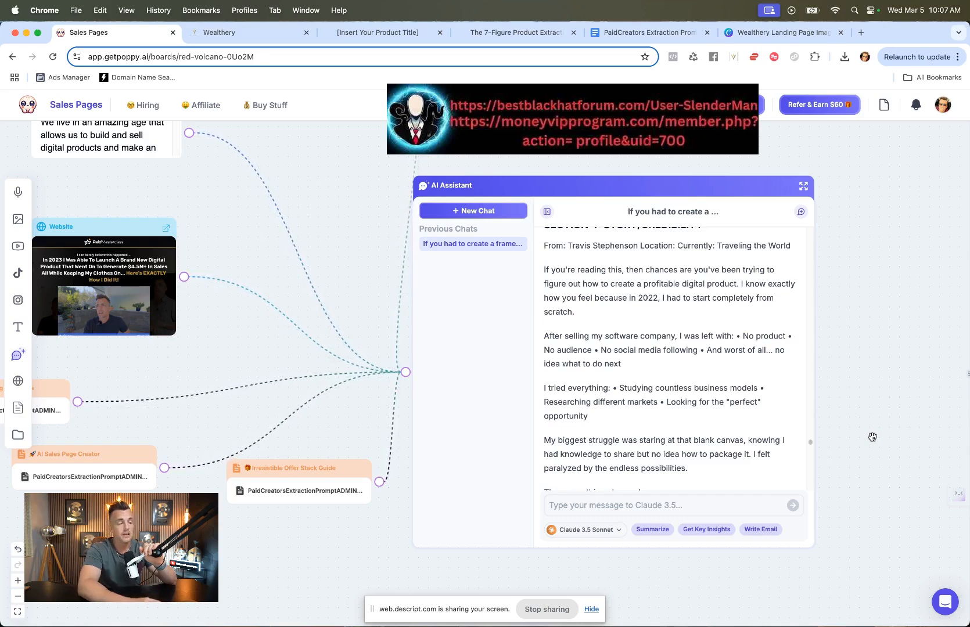
{"action": "scroll", "coordinate": [469, 329], "scroll_direction": "up", "scroll_amount": 4}
{"action": "scroll", "coordinate": [468, 328], "scroll_direction": "left", "scroll_amount": 6}
{"action": "scroll", "coordinate": [468, 329], "scroll_direction": "down", "scroll_amount": 5}
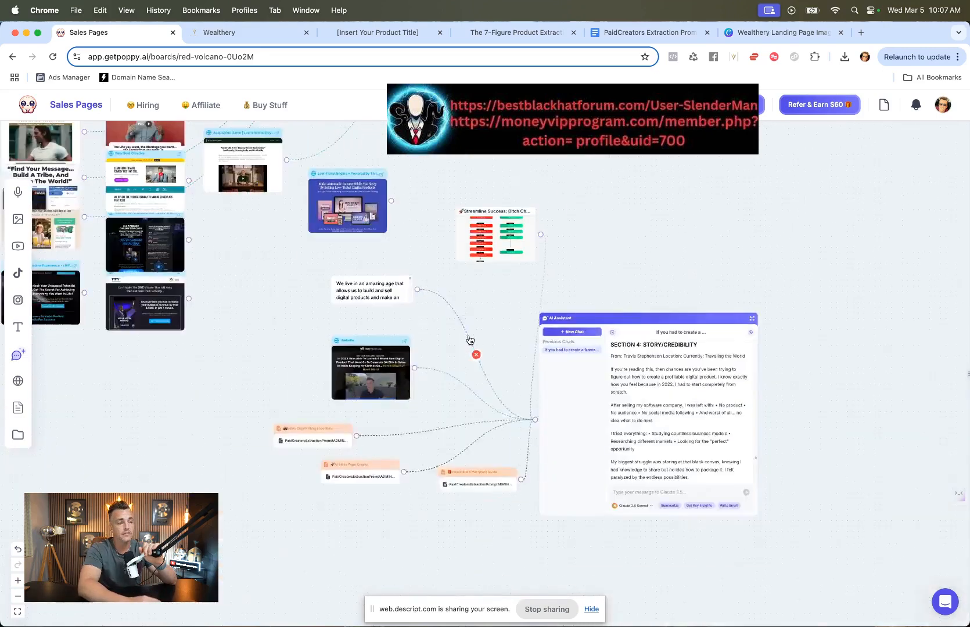
{"action": "left_click", "coordinate": [35, 109]}
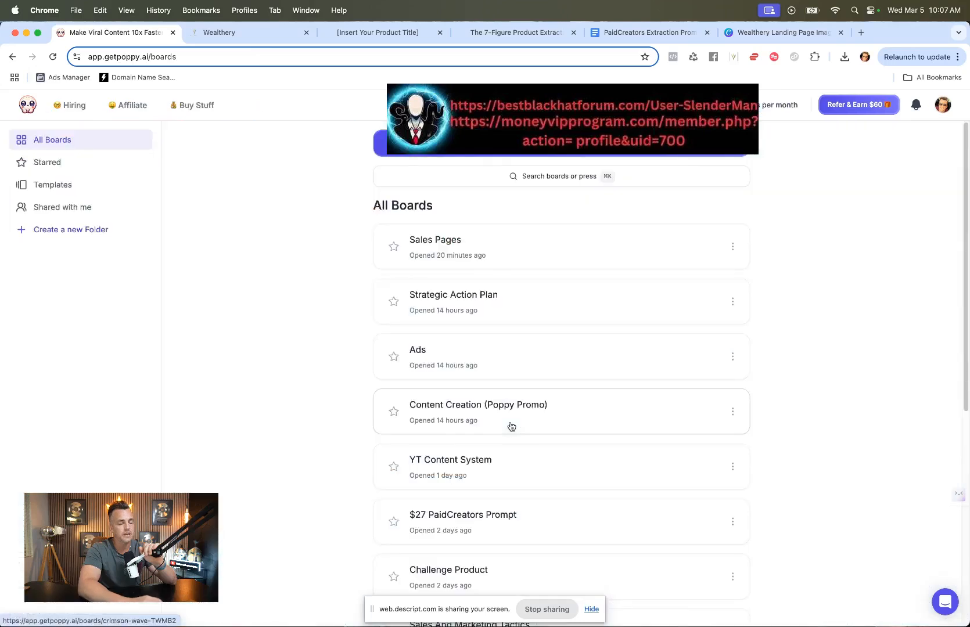
Step: Scroll the boards list and open the $27 PaidCreators Prompt board
{"action": "scroll", "coordinate": [511, 427], "scroll_direction": "down", "scroll_amount": 10}
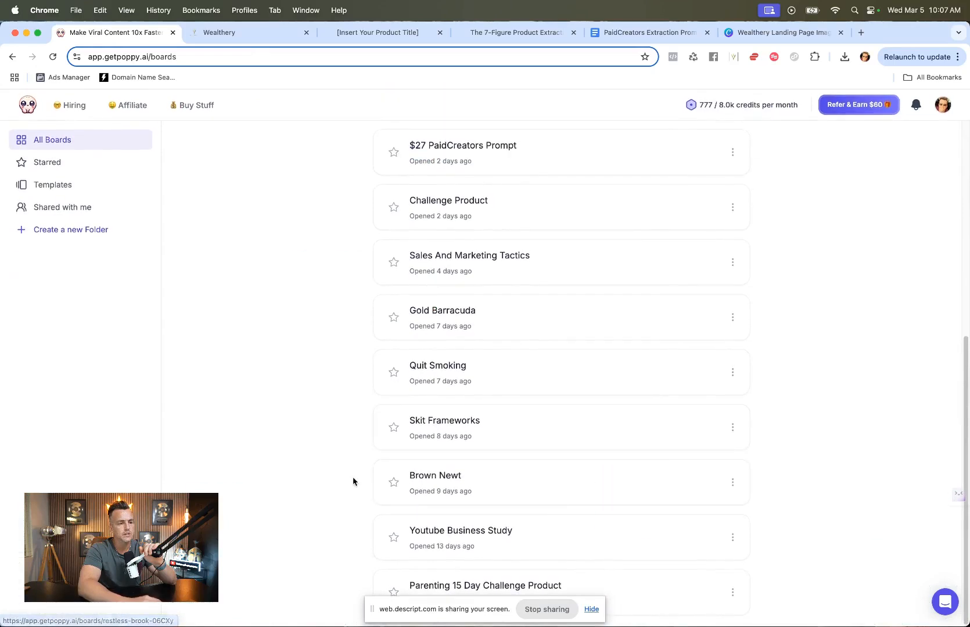
{"action": "scroll", "coordinate": [353, 481], "scroll_direction": "up", "scroll_amount": 3}
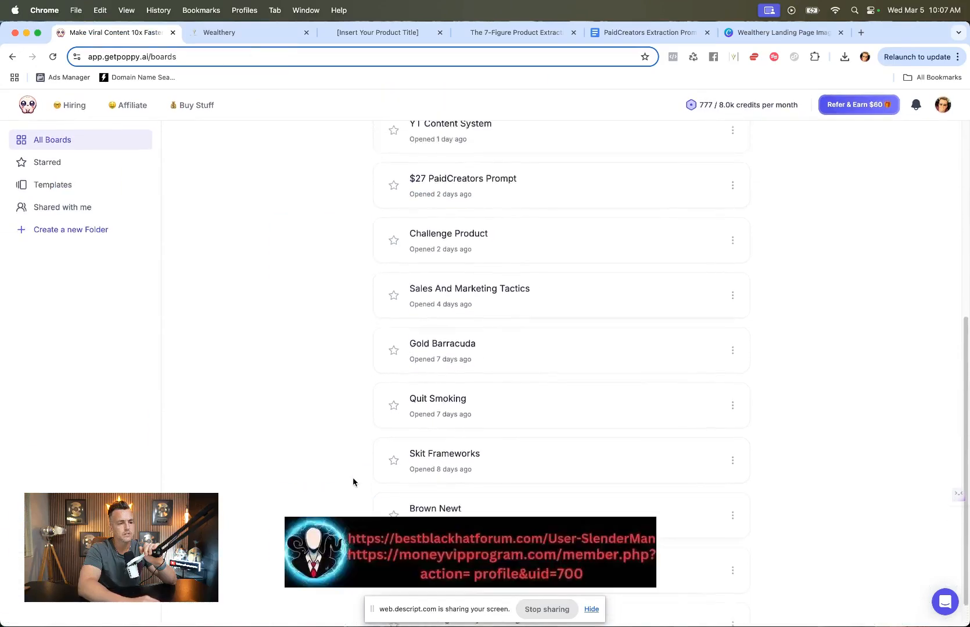
{"action": "scroll", "coordinate": [353, 481], "scroll_direction": "up", "scroll_amount": 2}
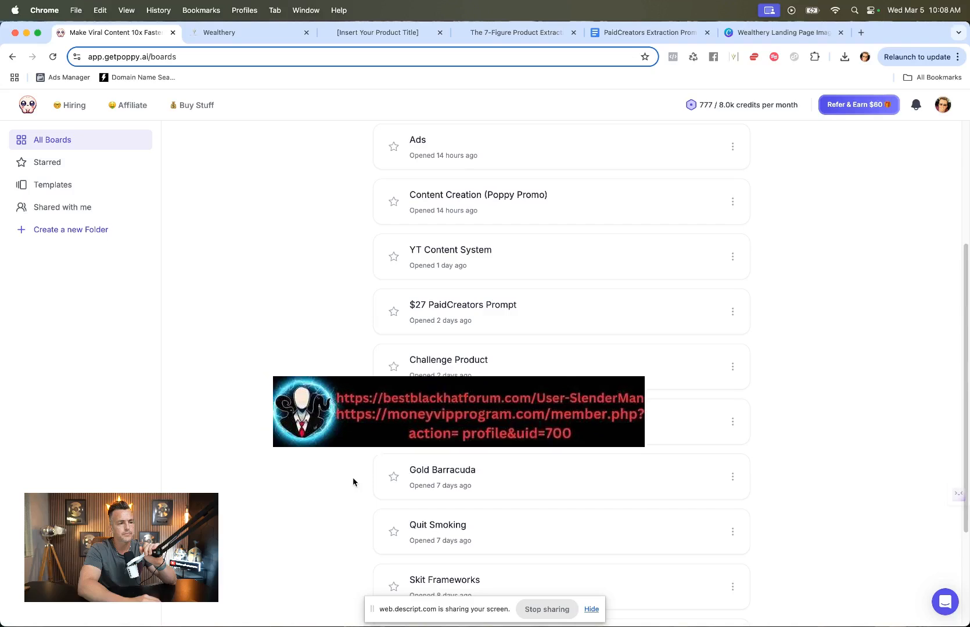
{"action": "scroll", "coordinate": [353, 481], "scroll_direction": "up", "scroll_amount": 4}
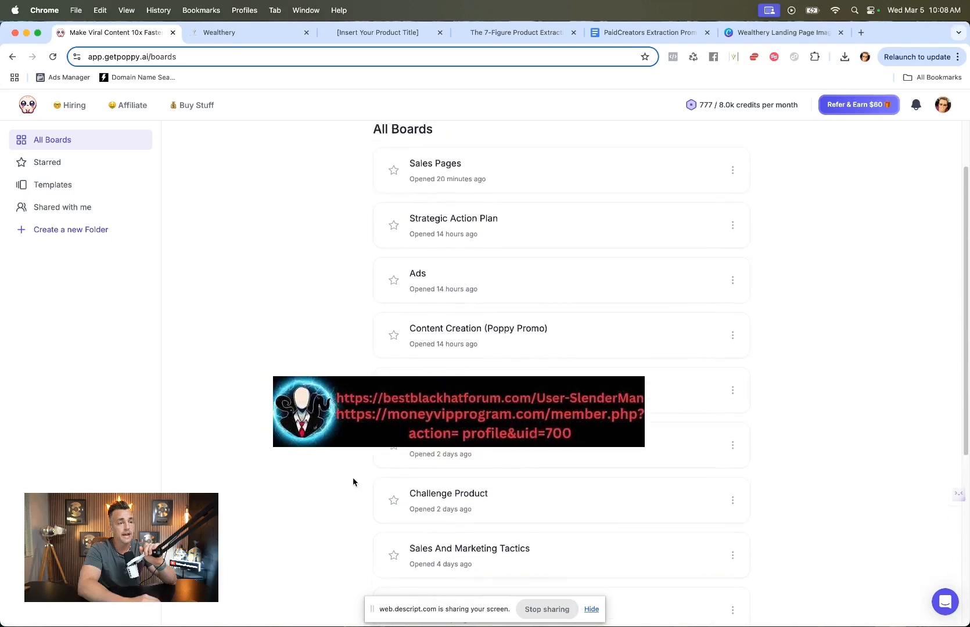
{"action": "left_click", "coordinate": [460, 452]}
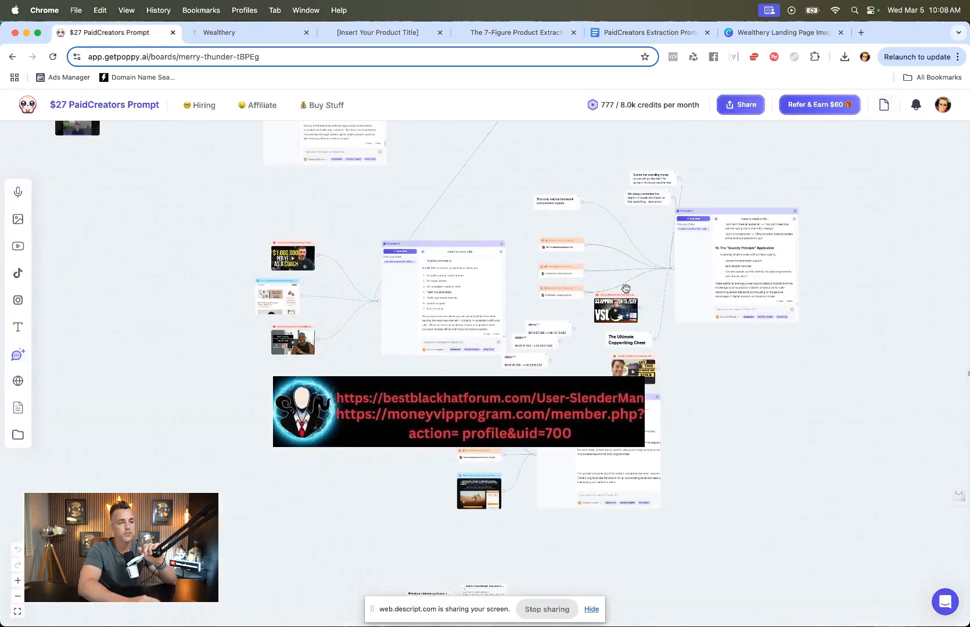
Step: Look over the board's VSL chat in the AI Assistant and the source nodes connected to it
{"action": "scroll", "coordinate": [625, 289], "scroll_direction": "up", "scroll_amount": 5}
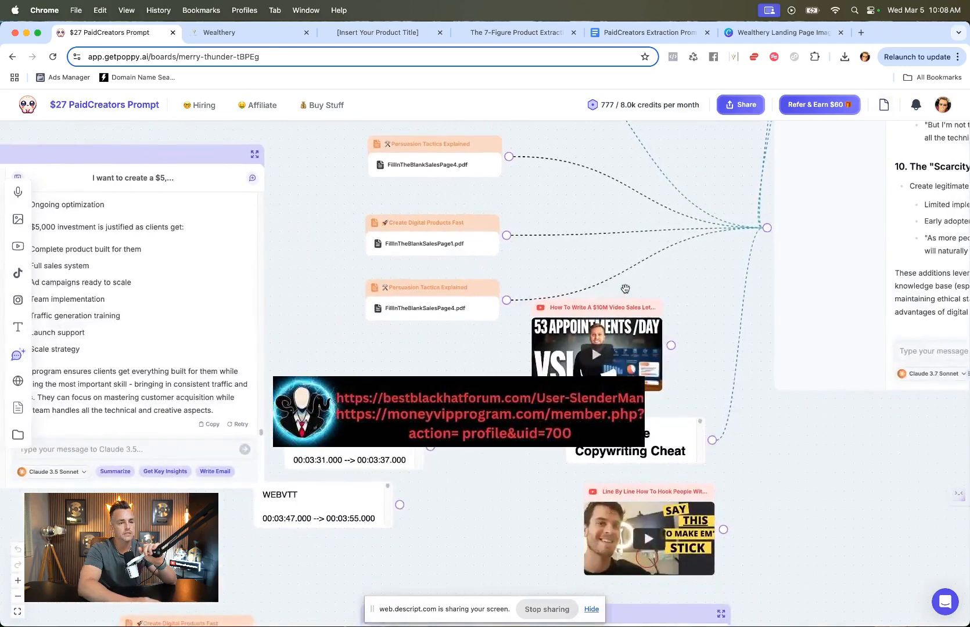
{"action": "scroll", "coordinate": [625, 289], "scroll_direction": "right", "scroll_amount": 5}
{"action": "scroll", "coordinate": [625, 289], "scroll_direction": "up", "scroll_amount": 5}
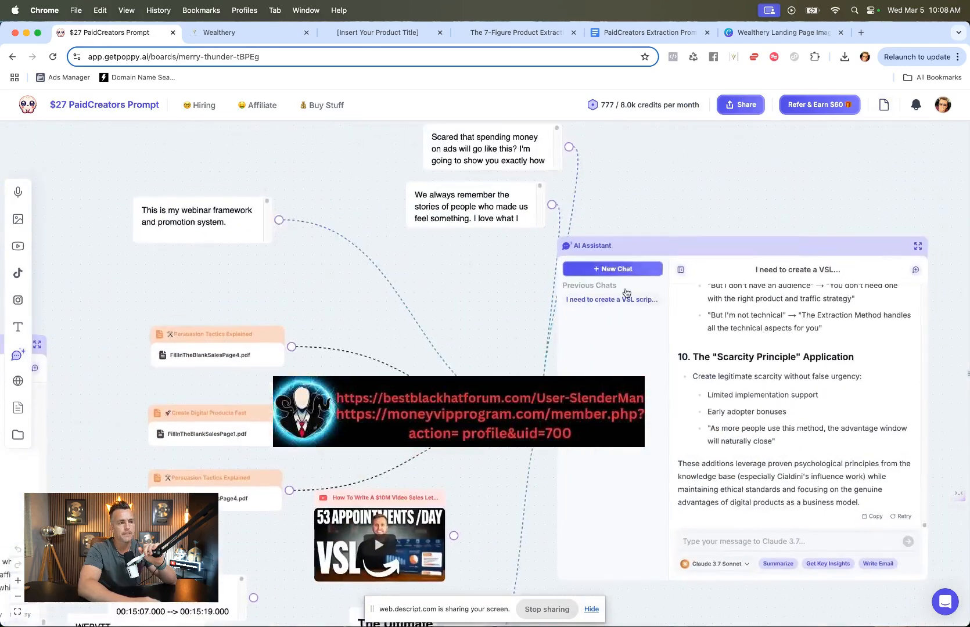
{"action": "scroll", "coordinate": [733, 427], "scroll_direction": "down", "scroll_amount": 3}
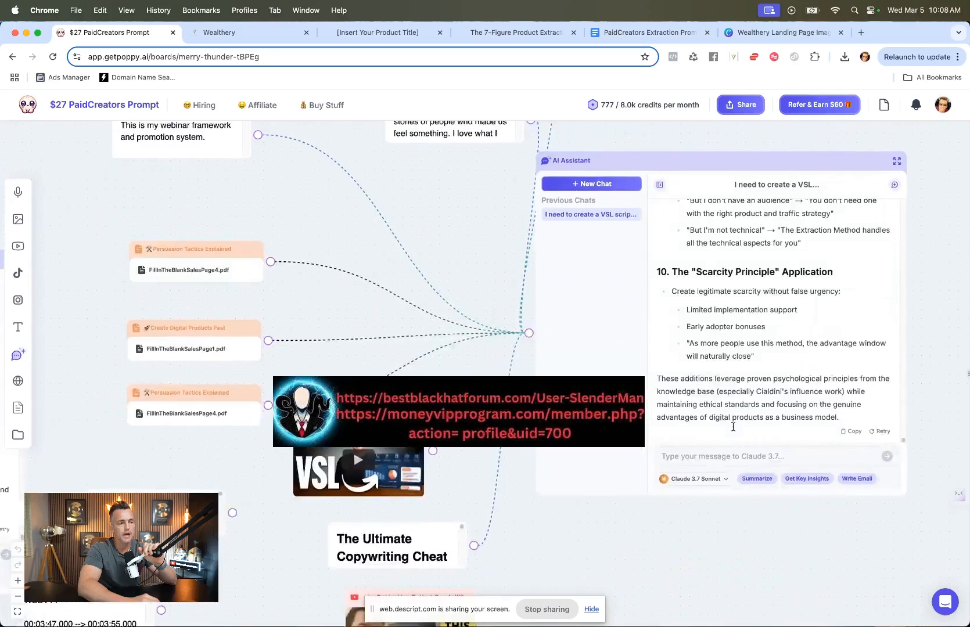
{"action": "scroll", "coordinate": [733, 427], "scroll_direction": "up", "scroll_amount": 2}
{"action": "scroll", "coordinate": [733, 427], "scroll_direction": "left", "scroll_amount": 1}
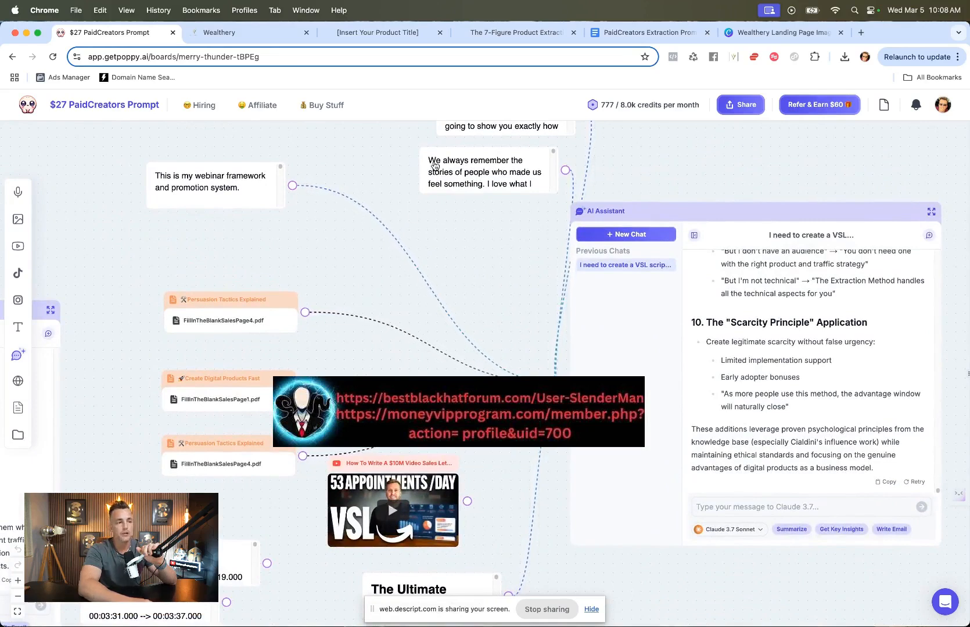
{"action": "left_click_drag", "start_coordinate": [435, 166], "coordinate": [356, 172]}
{"action": "scroll", "coordinate": [355, 170], "scroll_direction": "up", "scroll_amount": 4}
{"action": "left_click_drag", "start_coordinate": [478, 238], "coordinate": [346, 236]}
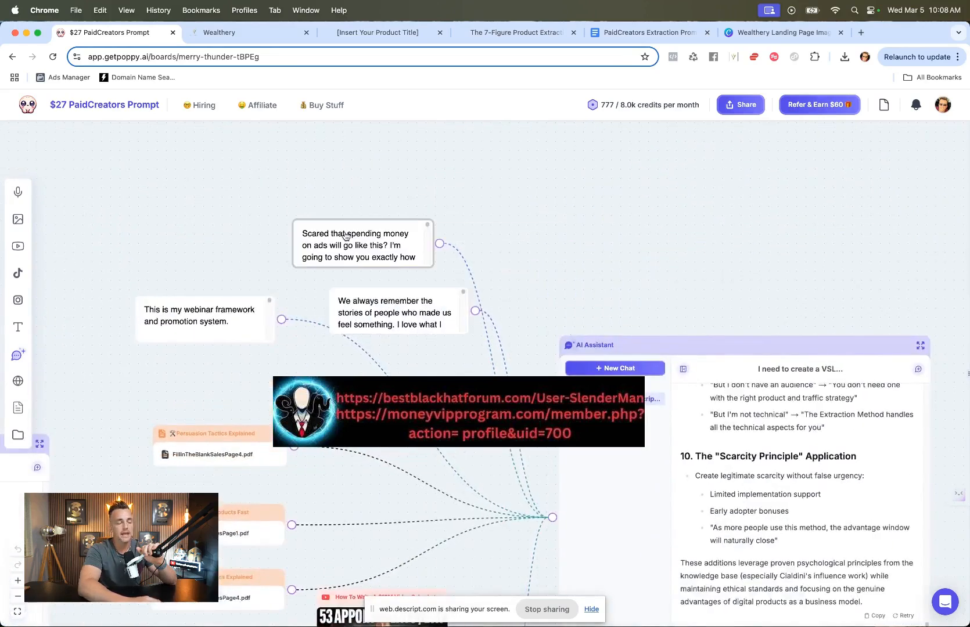
{"action": "scroll", "coordinate": [347, 235], "scroll_direction": "down", "scroll_amount": 7}
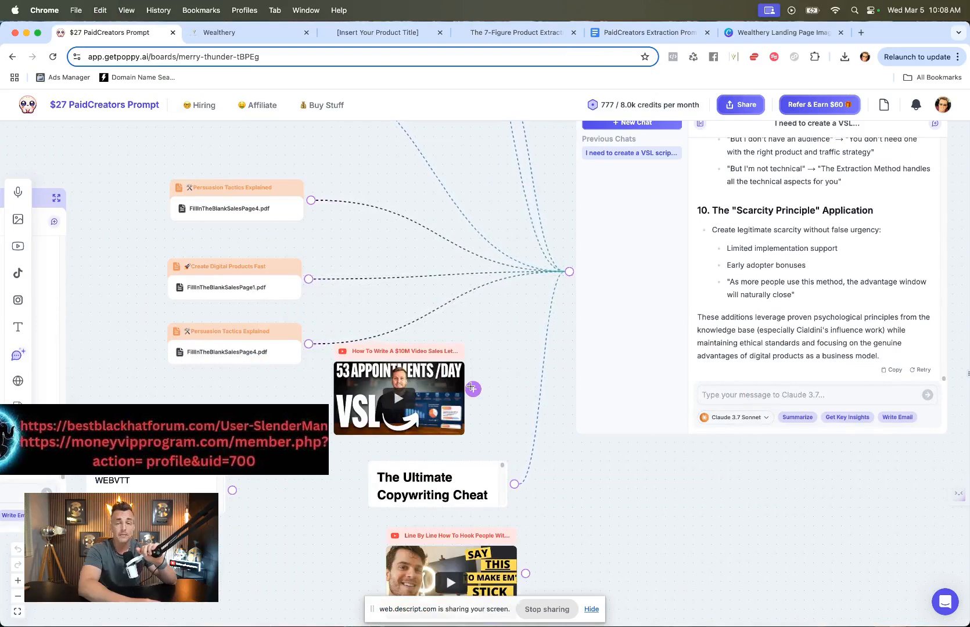
Step: Search Google videos for "how to make a VSL" and copy the link of The BEST Video Sales Letter (VSL) Formula video
{"action": "left_click", "coordinate": [860, 32]}
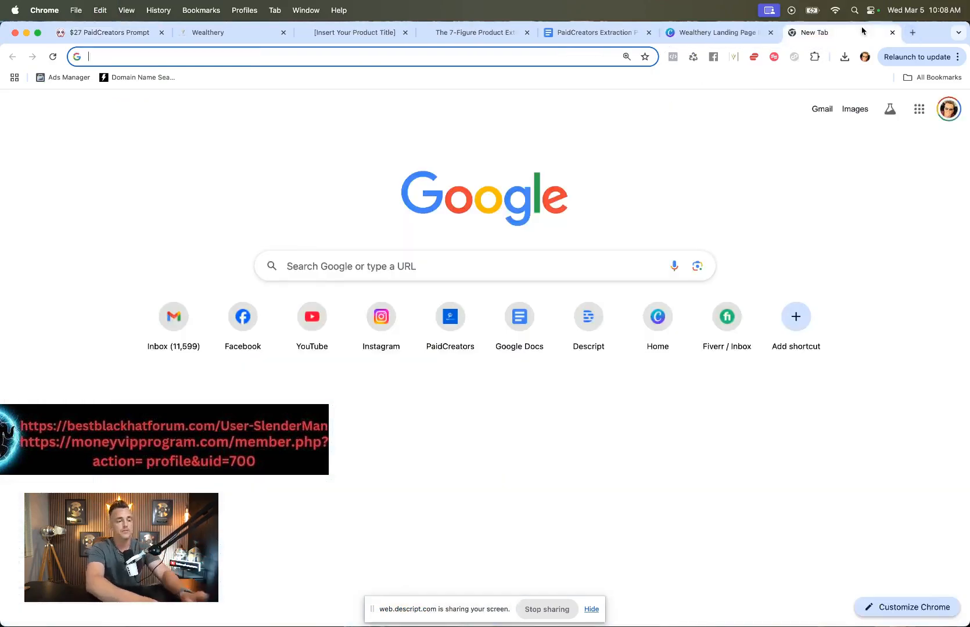
{"action": "type", "text": "how"}
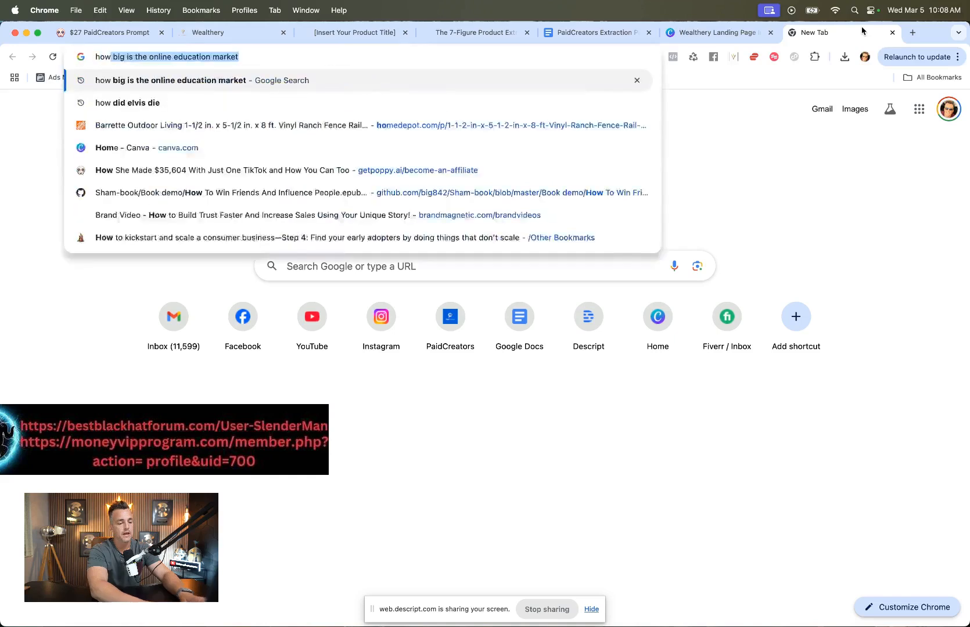
{"action": "type", "text": " to make a VSL"}
{"action": "key", "text": "Return"}
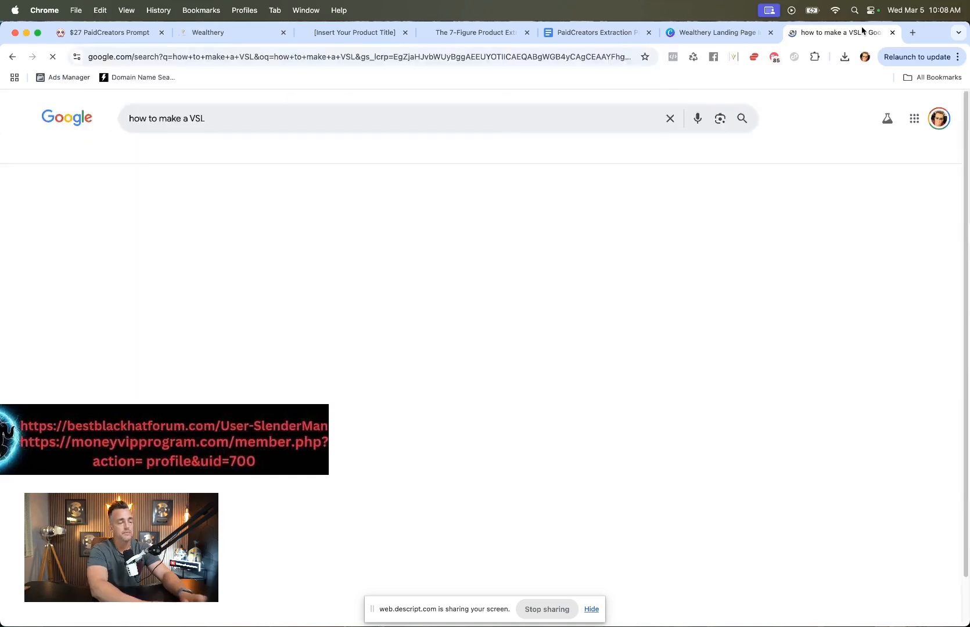
{"action": "left_click", "coordinate": [164, 149]}
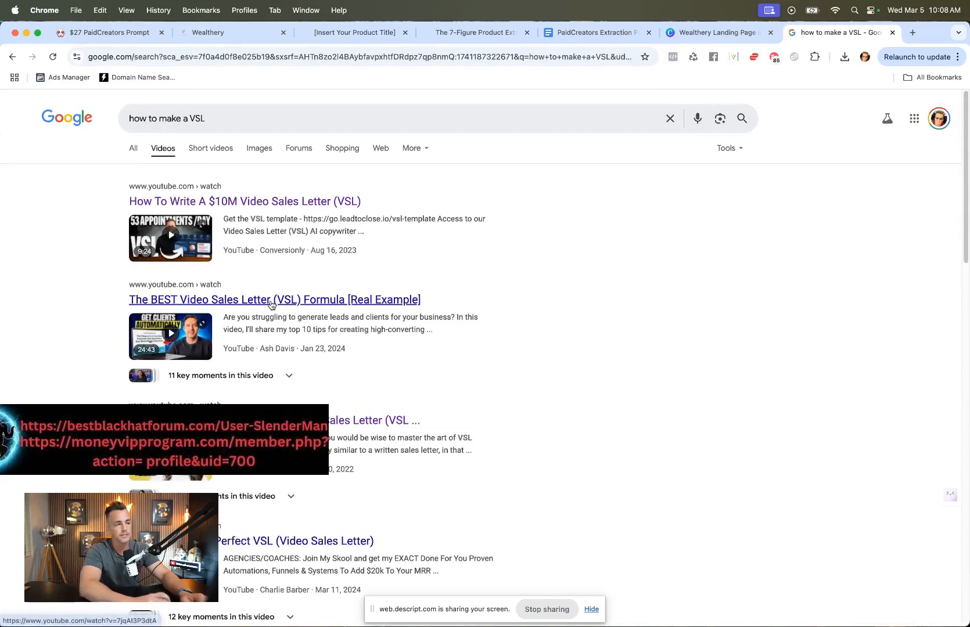
{"action": "left_click", "coordinate": [271, 300]}
{"action": "left_click", "coordinate": [440, 56]}
{"action": "key", "text": "ctrl+c"}
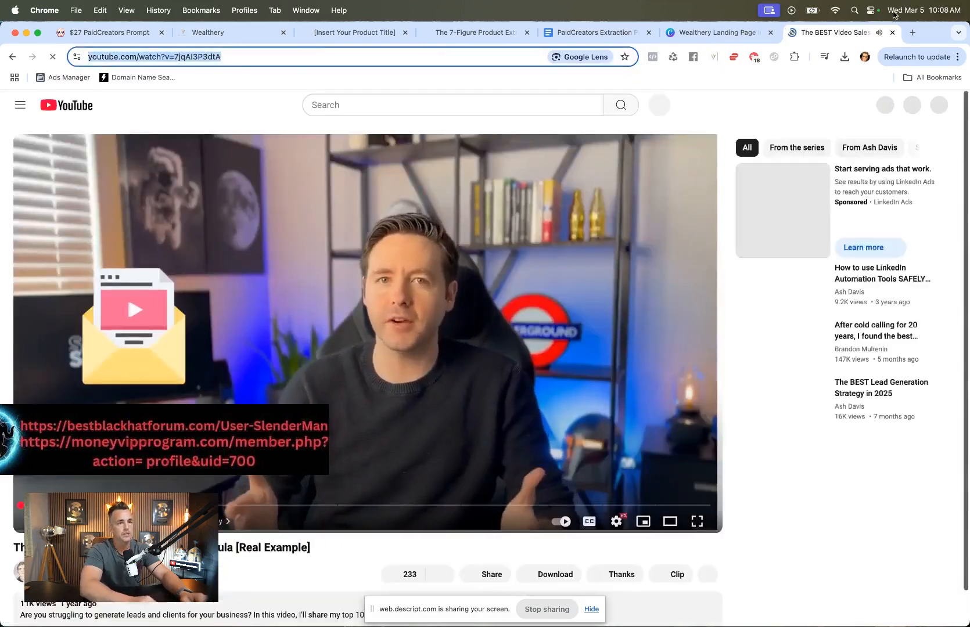
Step: Return to the board and delete the "How To Write A $10M Video Sales Letter" video node
{"action": "left_click", "coordinate": [892, 32]}
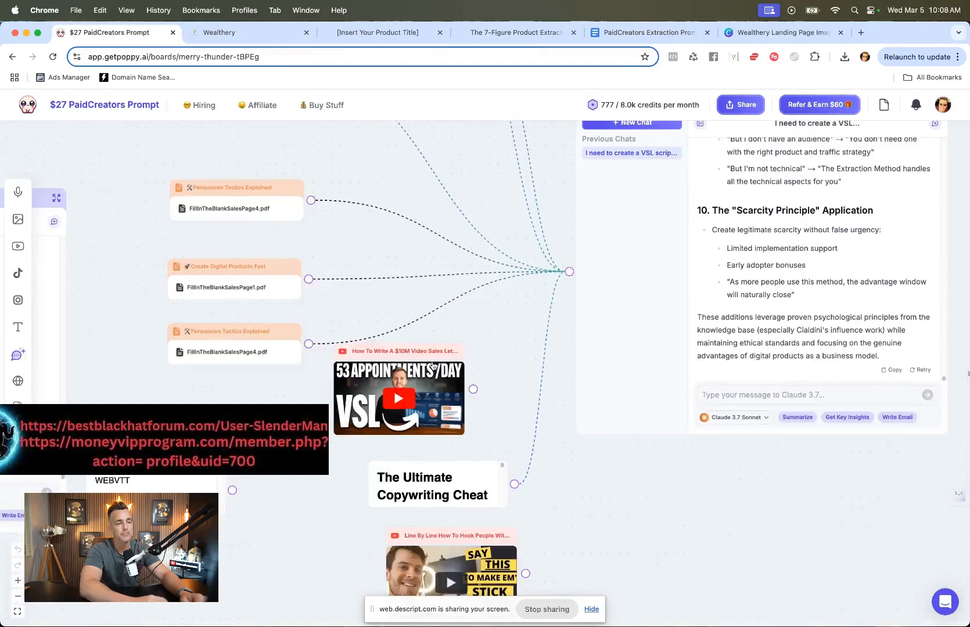
{"action": "right_click", "coordinate": [429, 347]}
{"action": "left_click", "coordinate": [445, 381]}
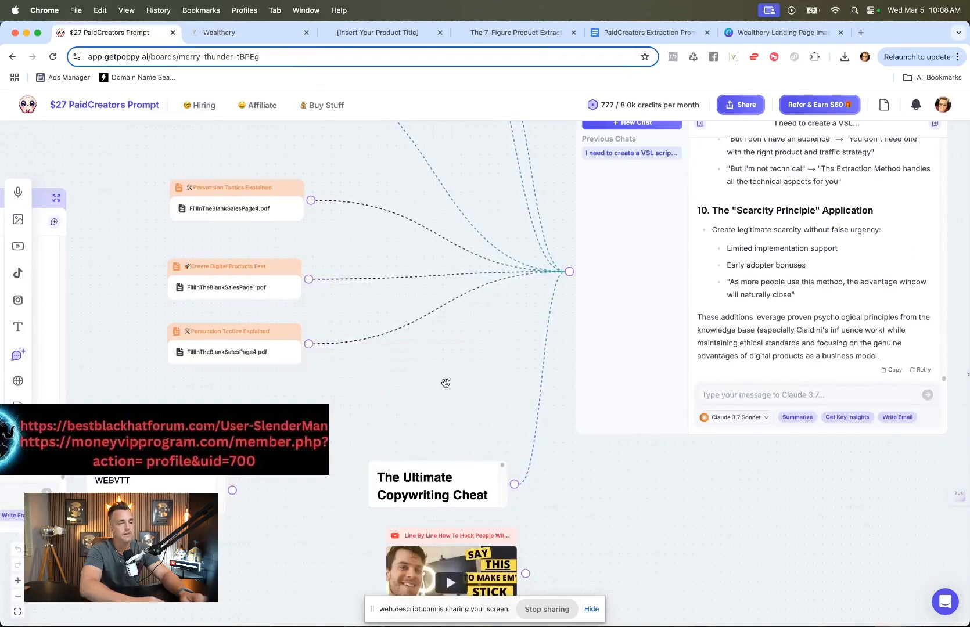
Step: Add a YouTube node with the copied VSL video link, position it, and connect it to the AI Assistant chat
{"action": "left_click", "coordinate": [18, 245]}
{"action": "key", "text": "ctrl+v"}
{"action": "left_click", "coordinate": [485, 381]}
{"action": "left_click_drag", "start_coordinate": [524, 385], "coordinate": [349, 381]}
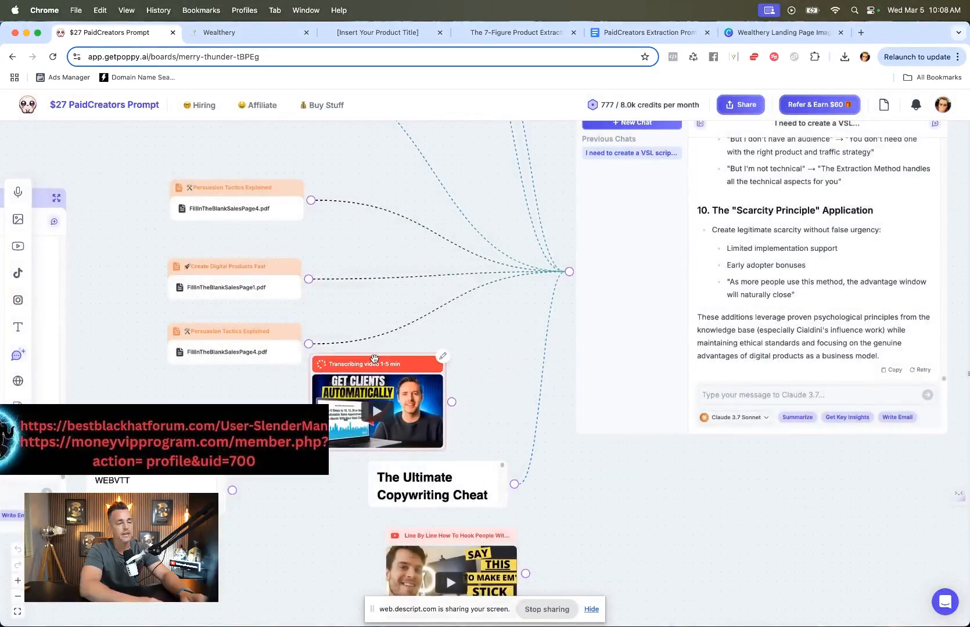
{"action": "left_click_drag", "start_coordinate": [529, 303], "coordinate": [567, 271]}
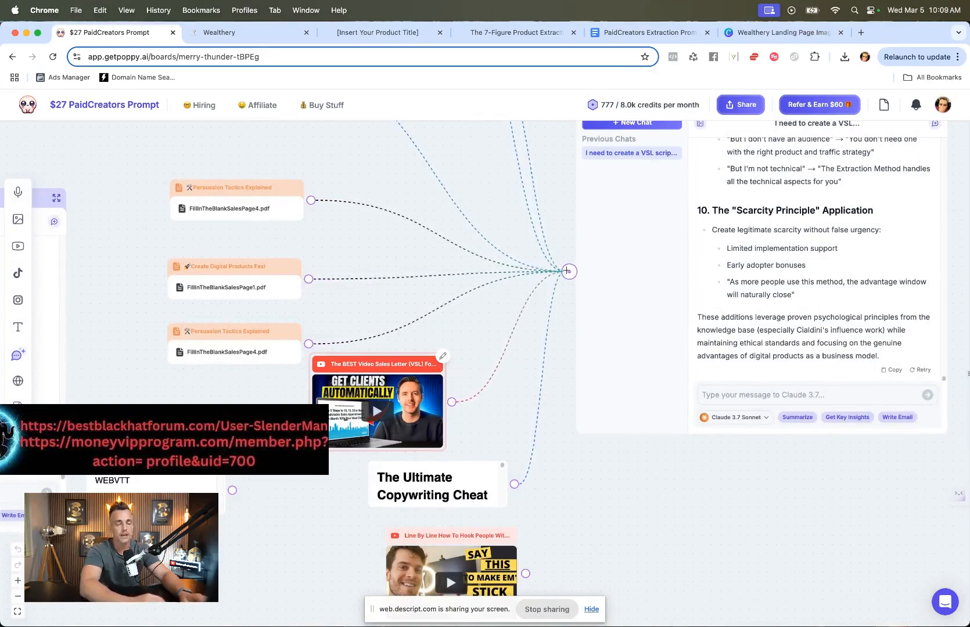
Step: Connect the "Line By Line How To Hook People" video node to the AI Assistant chat
{"action": "scroll", "coordinate": [569, 271], "scroll_direction": "down", "scroll_amount": 3}
{"action": "right_click", "coordinate": [414, 421]}
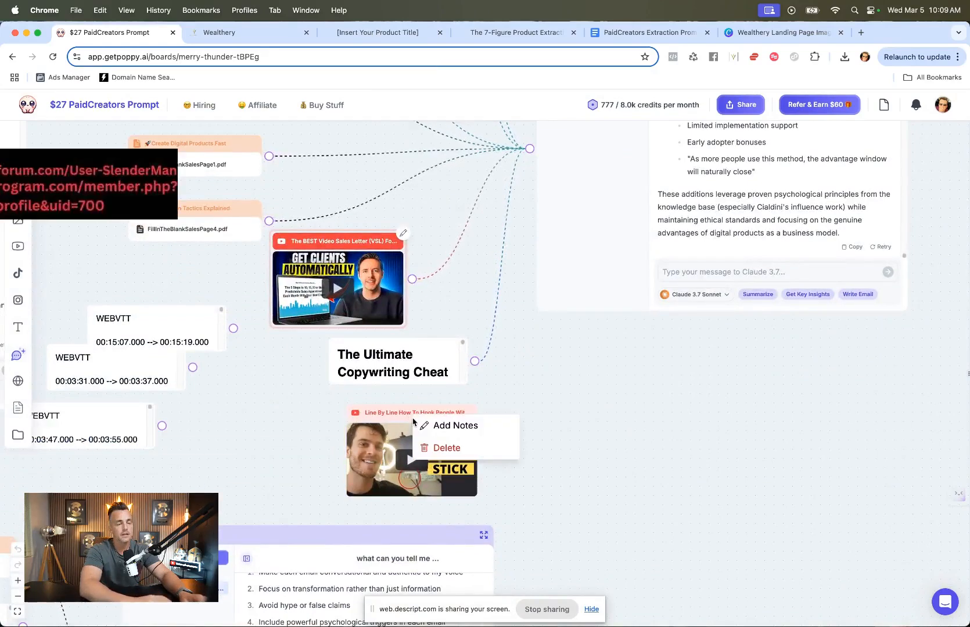
{"action": "left_click", "coordinate": [333, 416]}
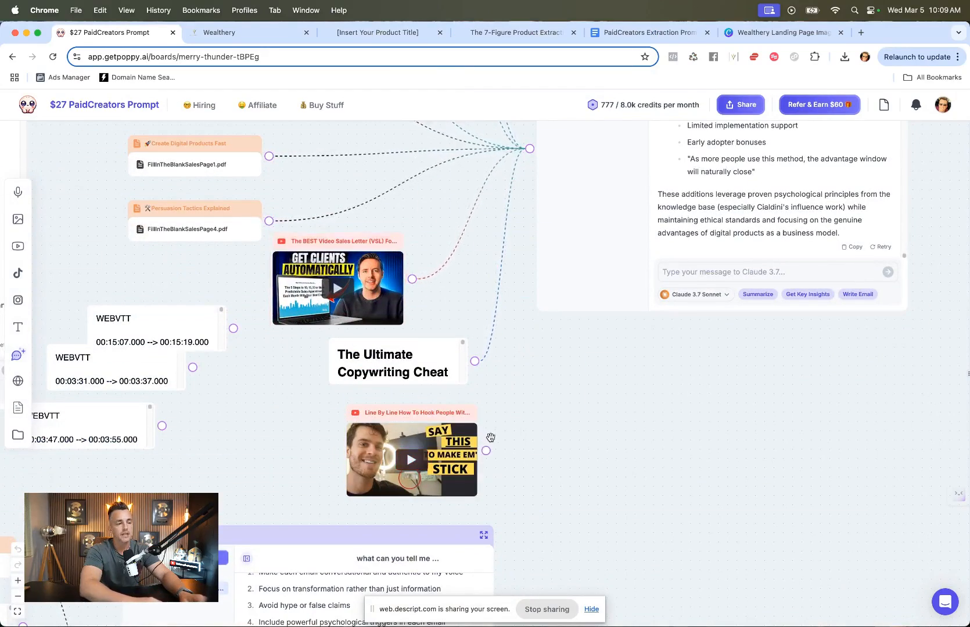
{"action": "left_click_drag", "start_coordinate": [486, 450], "coordinate": [530, 198]}
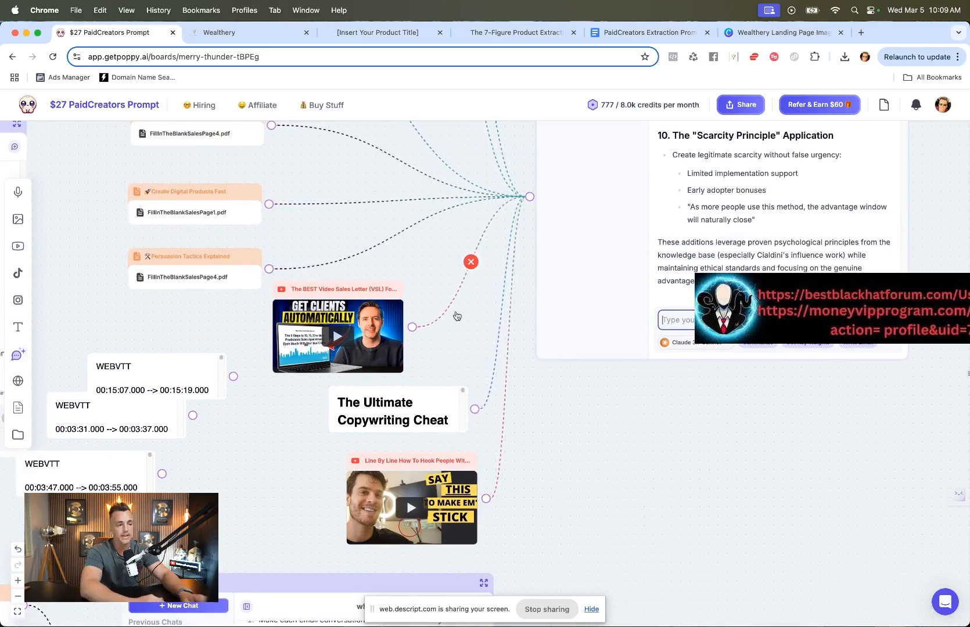
Step: Switch to the PaidCreators Extraction Prompt sales page and review its headline and VSL video
{"action": "scroll", "coordinate": [457, 316], "scroll_direction": "up", "scroll_amount": 5}
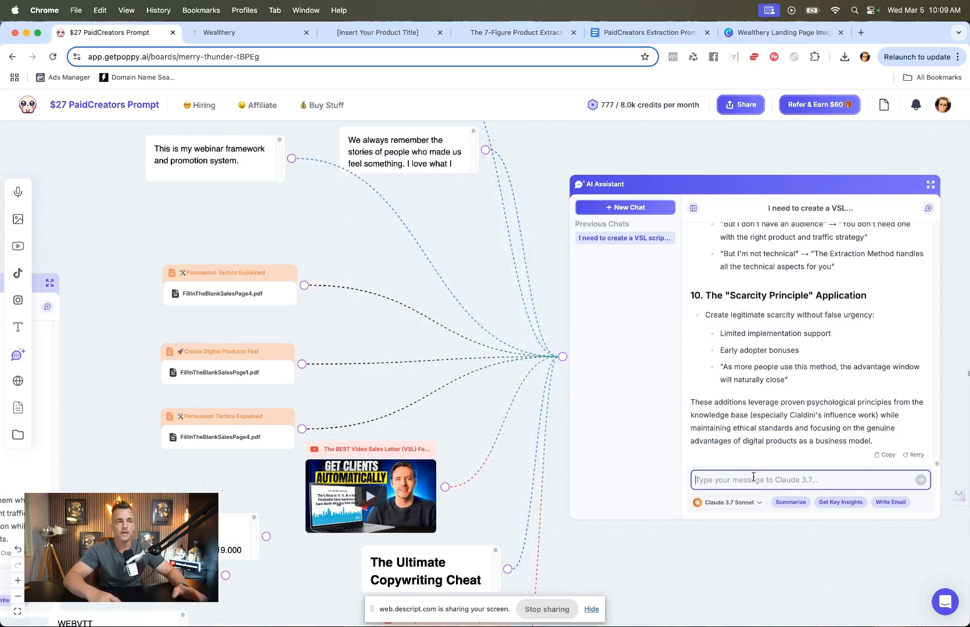
{"action": "left_click", "coordinate": [480, 32]}
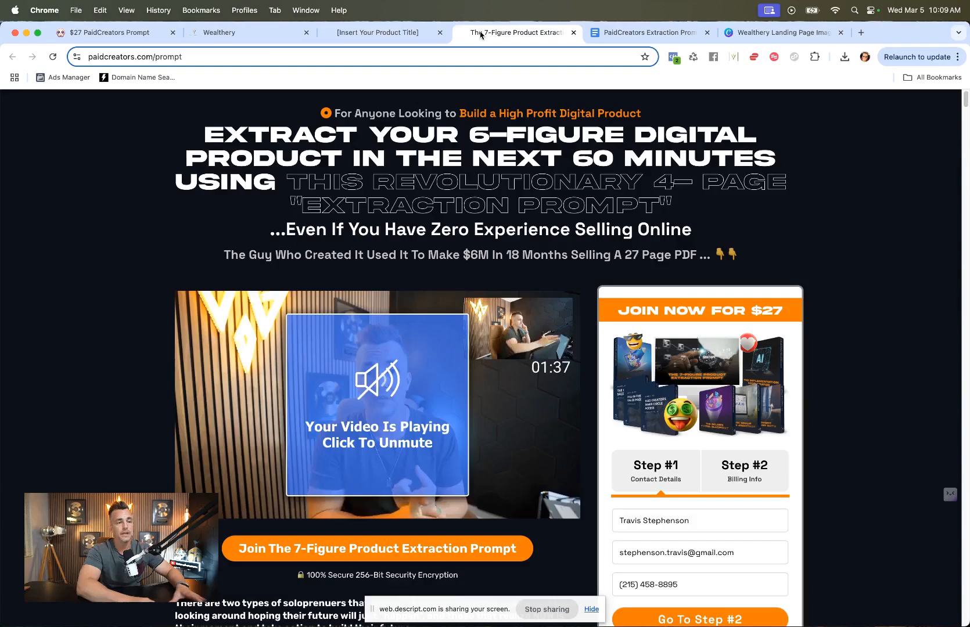
{"action": "scroll", "coordinate": [520, 337], "scroll_direction": "down", "scroll_amount": 3}
{"action": "scroll", "coordinate": [520, 336], "scroll_direction": "down", "scroll_amount": 1}
{"action": "scroll", "coordinate": [519, 336], "scroll_direction": "left", "scroll_amount": 2}
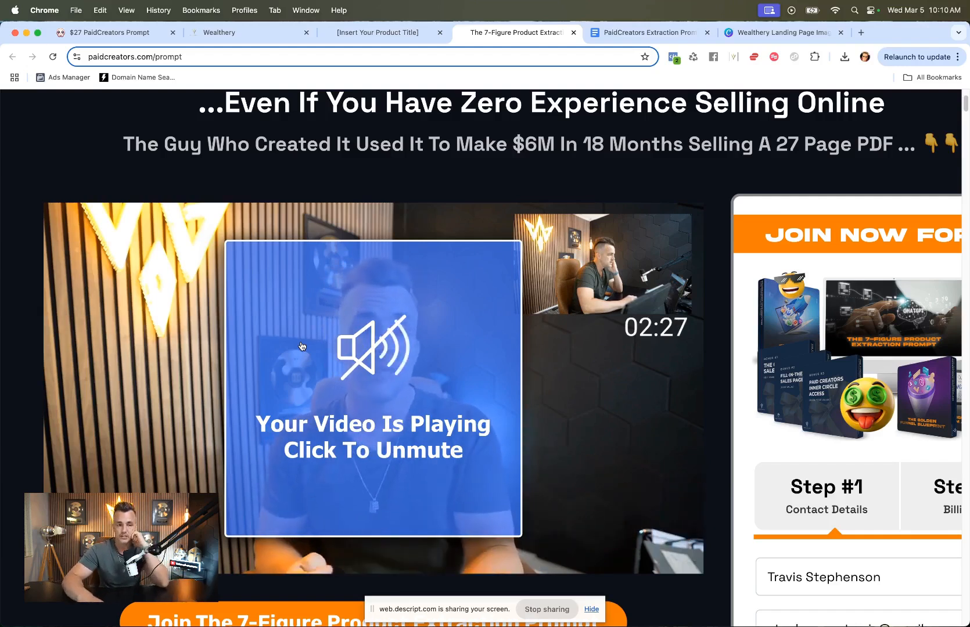
{"action": "scroll", "coordinate": [254, 251], "scroll_direction": "down", "scroll_amount": 5}
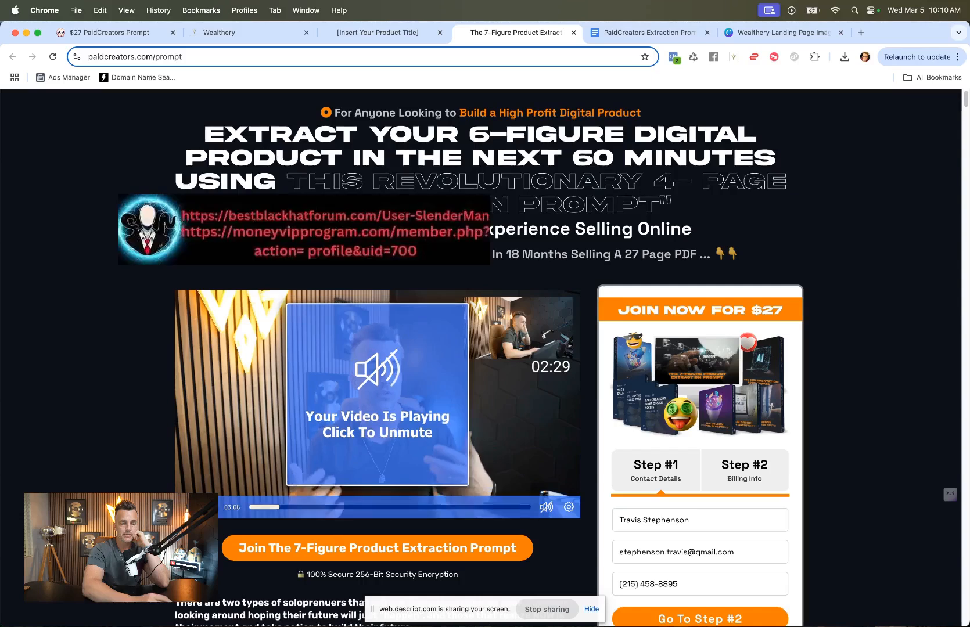
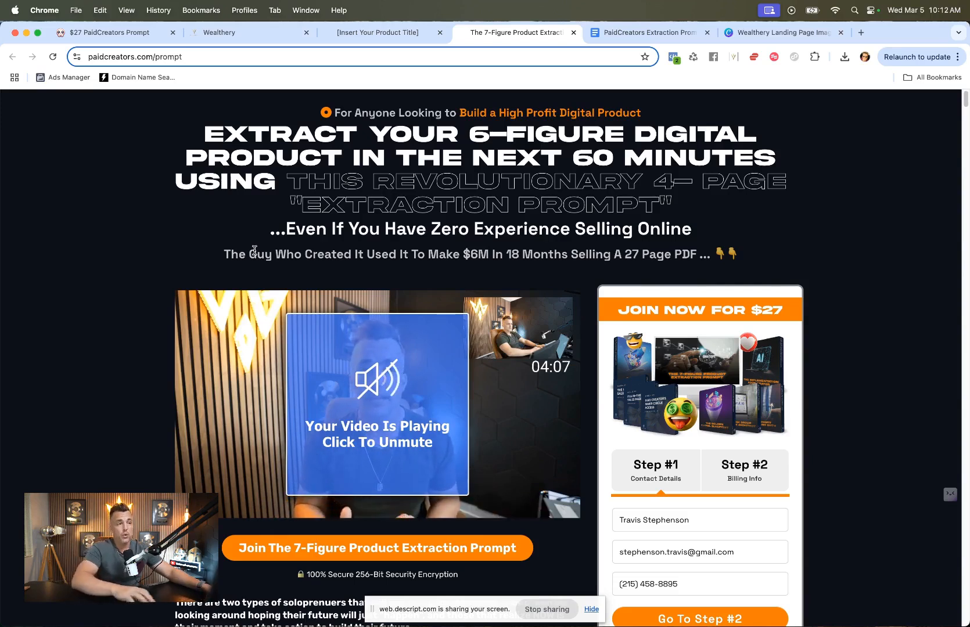
Step: Return to the Poppy board and ask the AI Assistant for a VSL outline with a super engaging hook, starting by testing hook ideas
{"action": "left_click", "coordinate": [109, 33]}
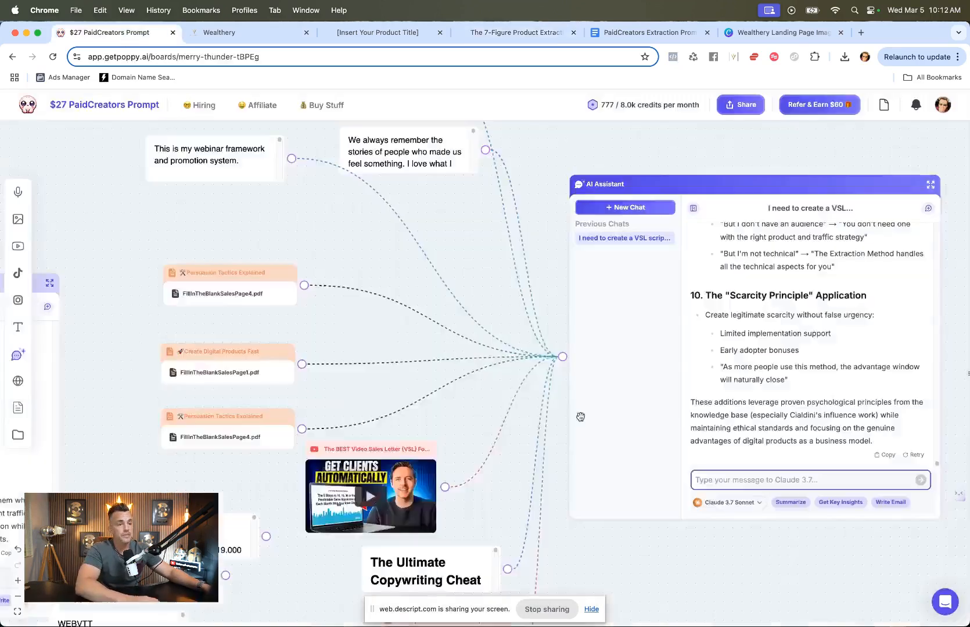
{"action": "left_click", "coordinate": [737, 486]}
{"action": "type", "text": "Can you help me come up with an ou"}
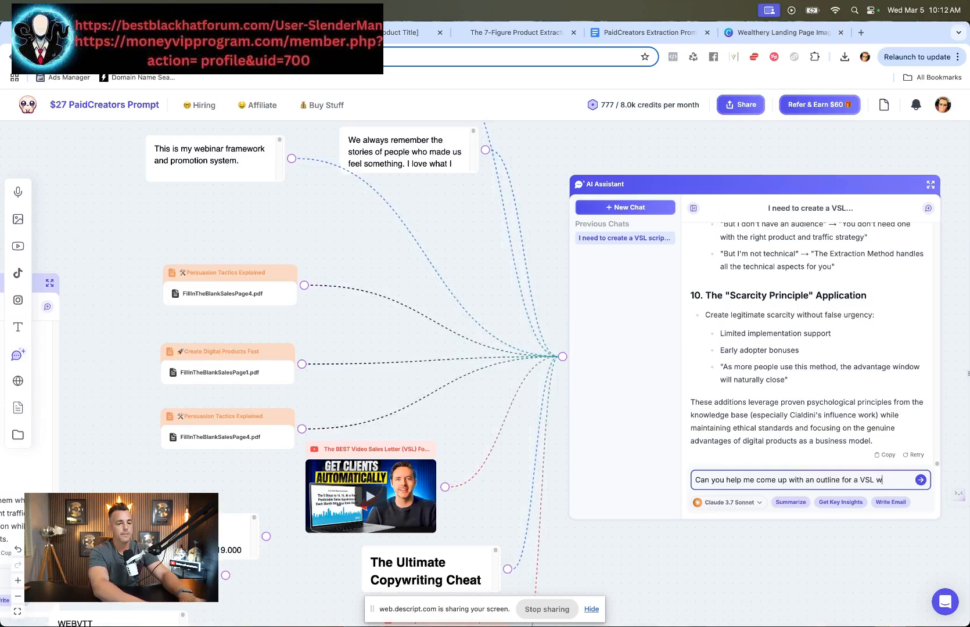
{"action": "type", "text": "tline for a VSL that has a super engaging hook, remember... the hook"}
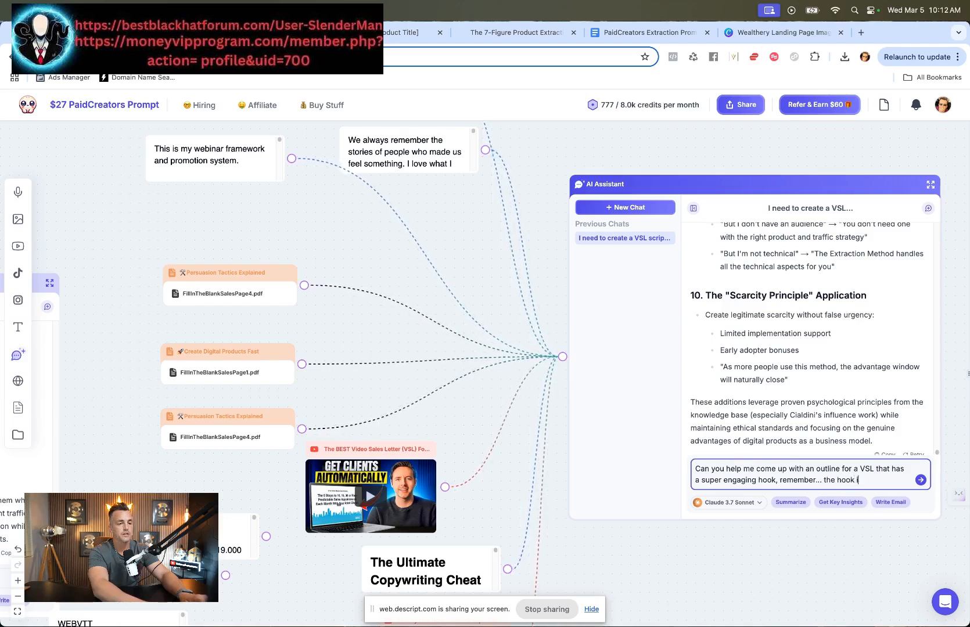
{"action": "type", "text": "ingle "}
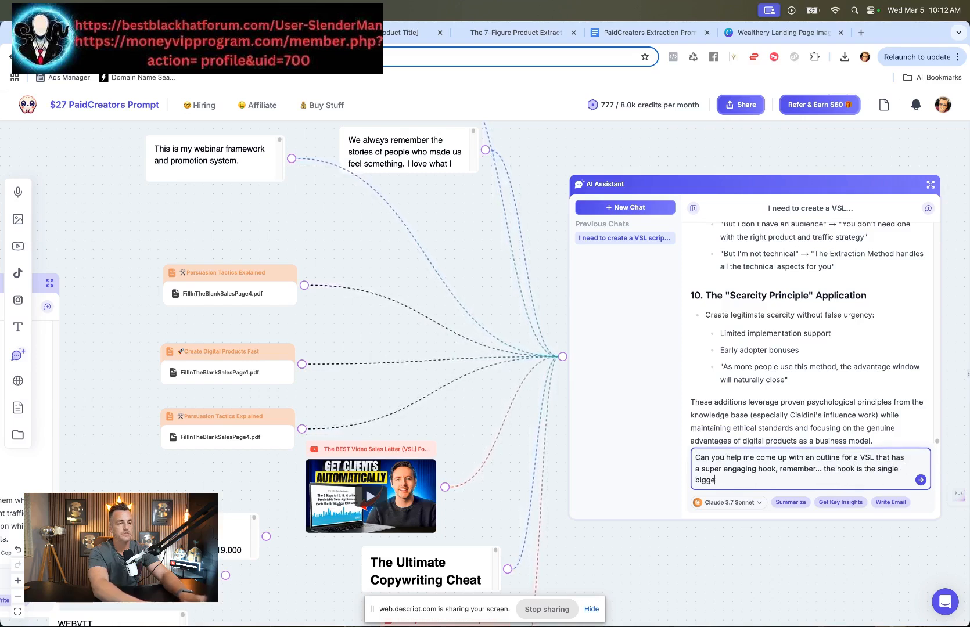
{"action": "type", "text": "biggest factor and sho"}
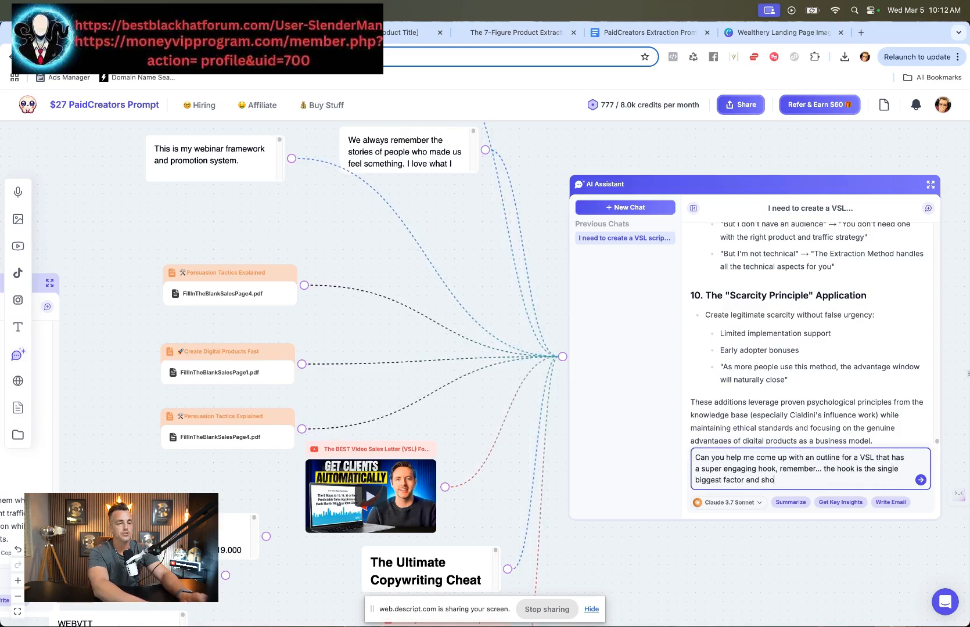
{"action": "type", "text": "uld make "}
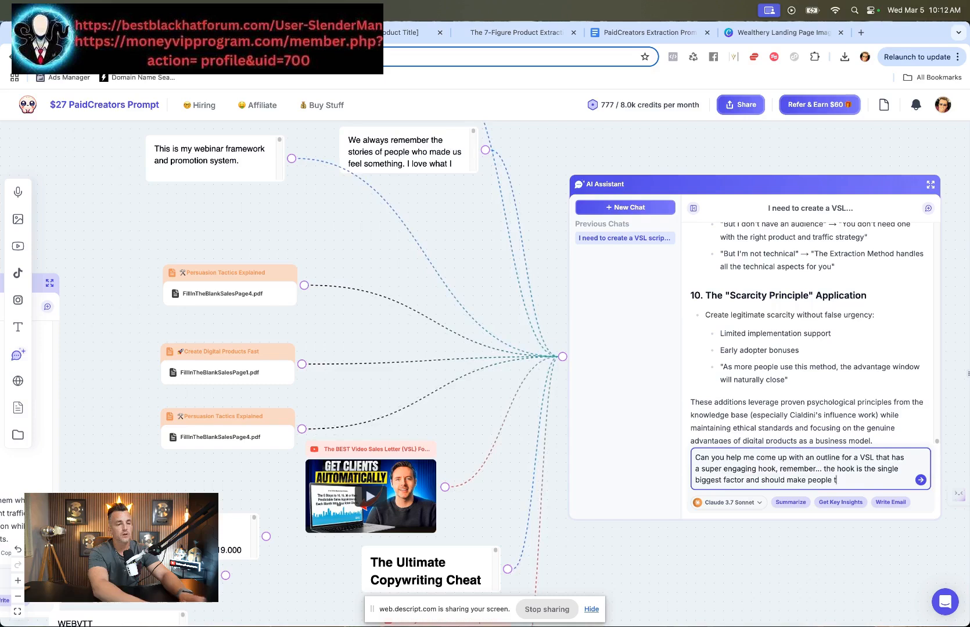
{"action": "type", "text": "people watch until the end to see the \"result\"..."}
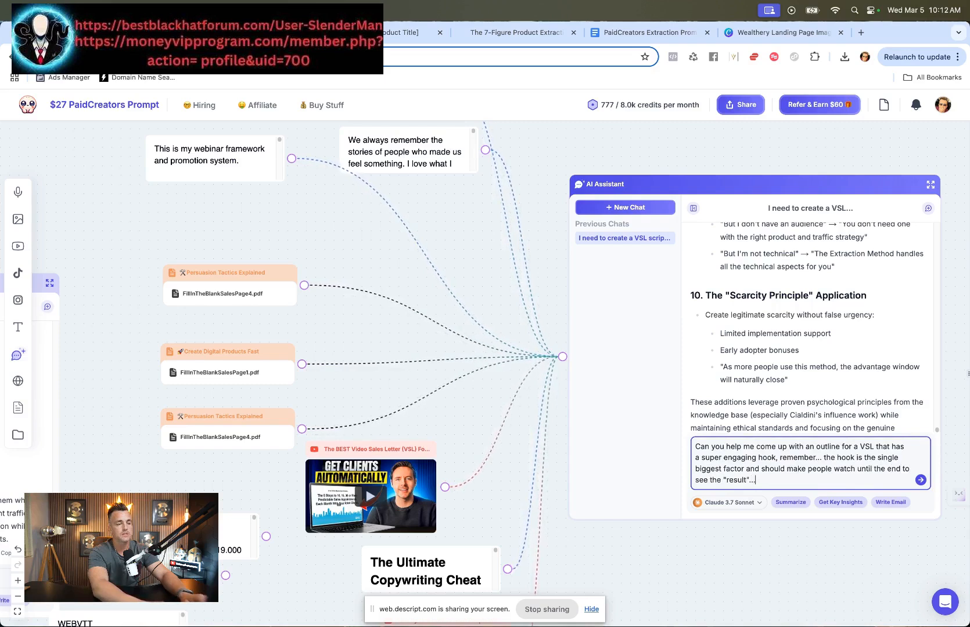
{"action": "key", "text": "shift+Return"}
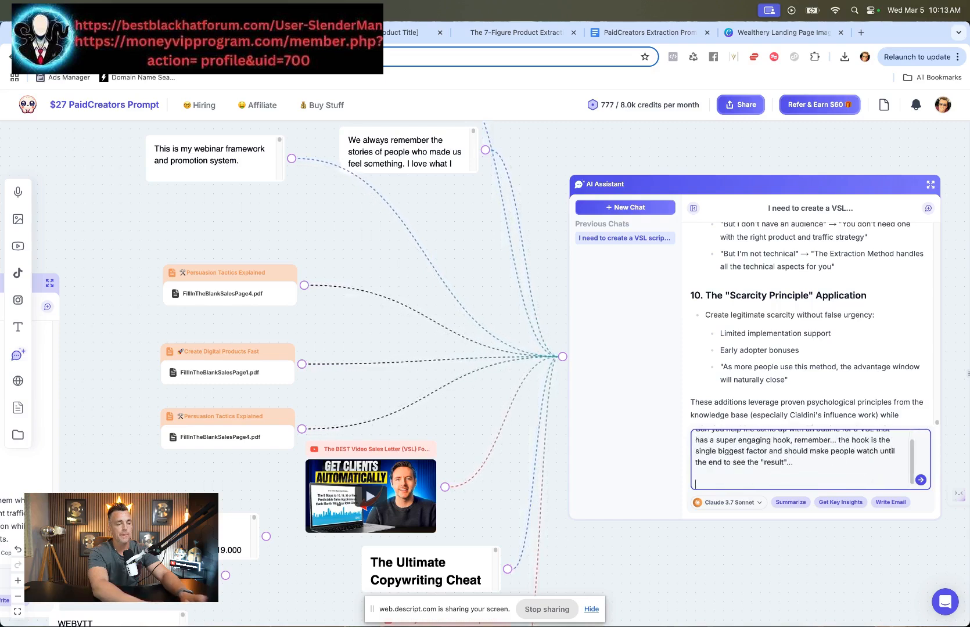
{"action": "type", "text": "Let's start "}
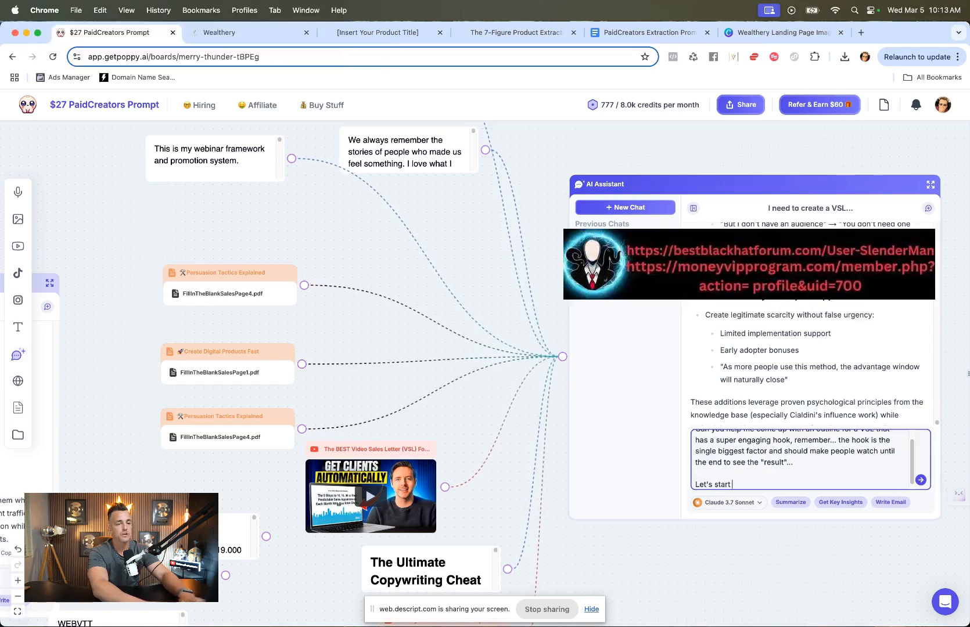
{"action": "type", "text": "by test"}
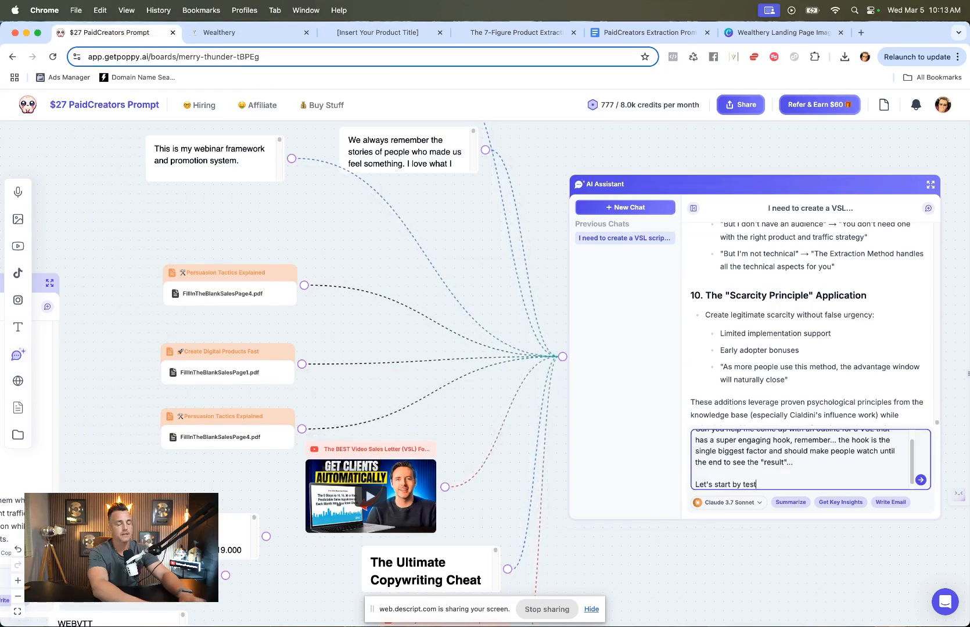
{"action": "type", "text": "ing out hook ideas."}
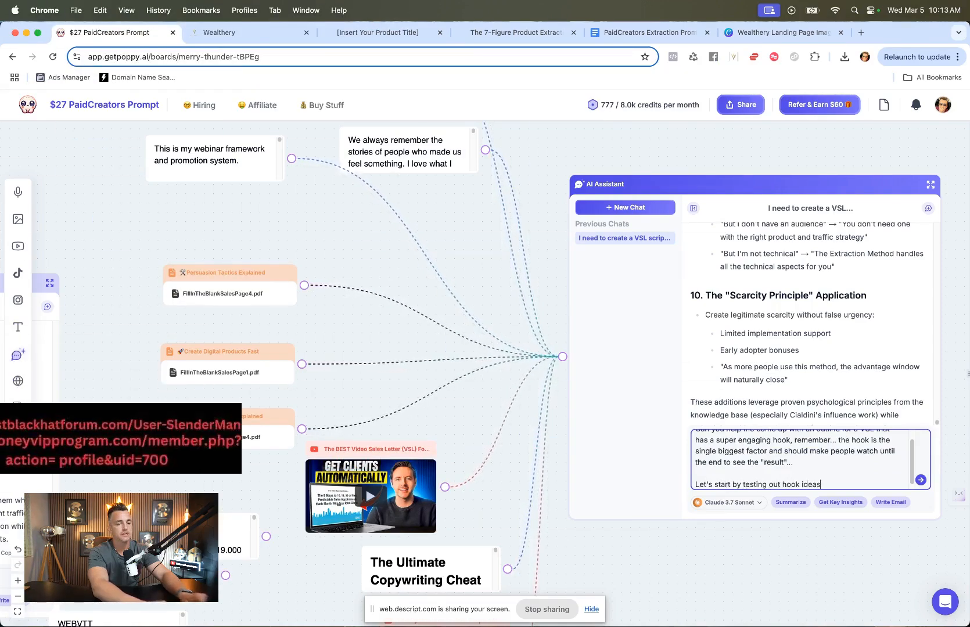
{"action": "key", "text": "Return"}
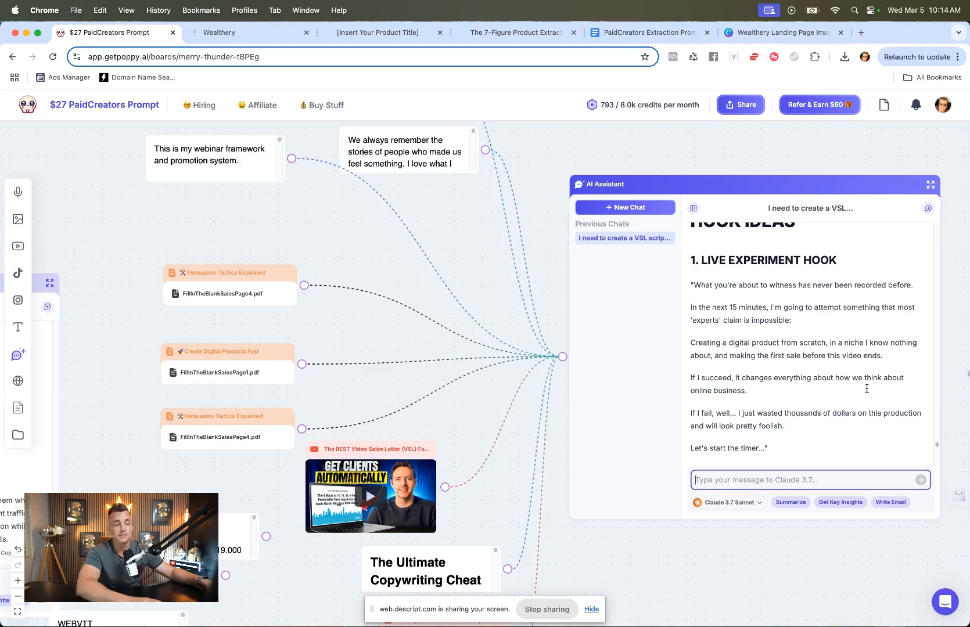
Step: Read through the hook ideas in the assistant's reply
{"action": "scroll", "coordinate": [866, 389], "scroll_direction": "down", "scroll_amount": 3}
{"action": "scroll", "coordinate": [866, 388], "scroll_direction": "down", "scroll_amount": 1}
{"action": "scroll", "coordinate": [867, 389], "scroll_direction": "down", "scroll_amount": 3}
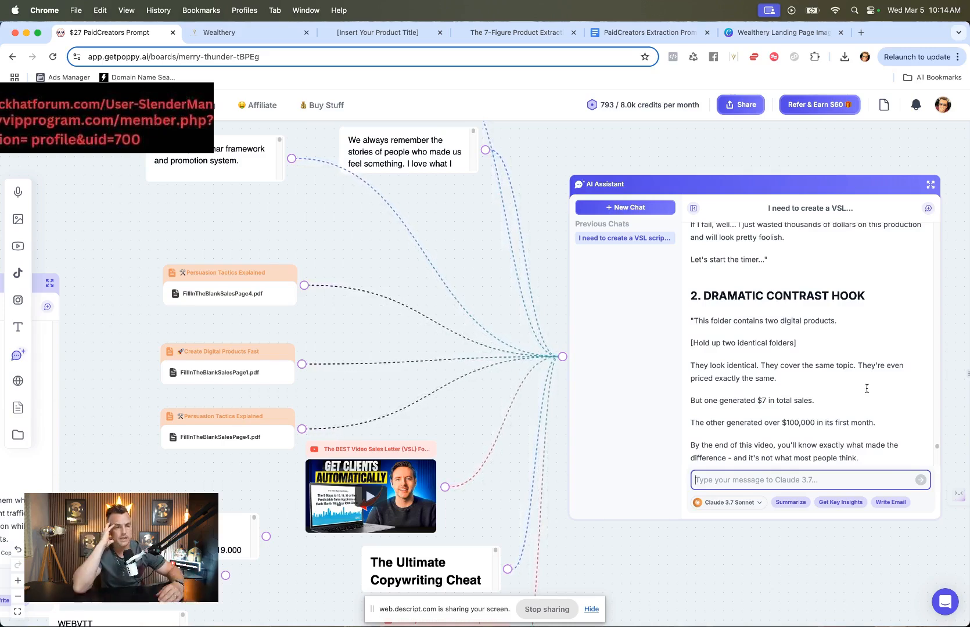
{"action": "scroll", "coordinate": [867, 389], "scroll_direction": "down", "scroll_amount": 3}
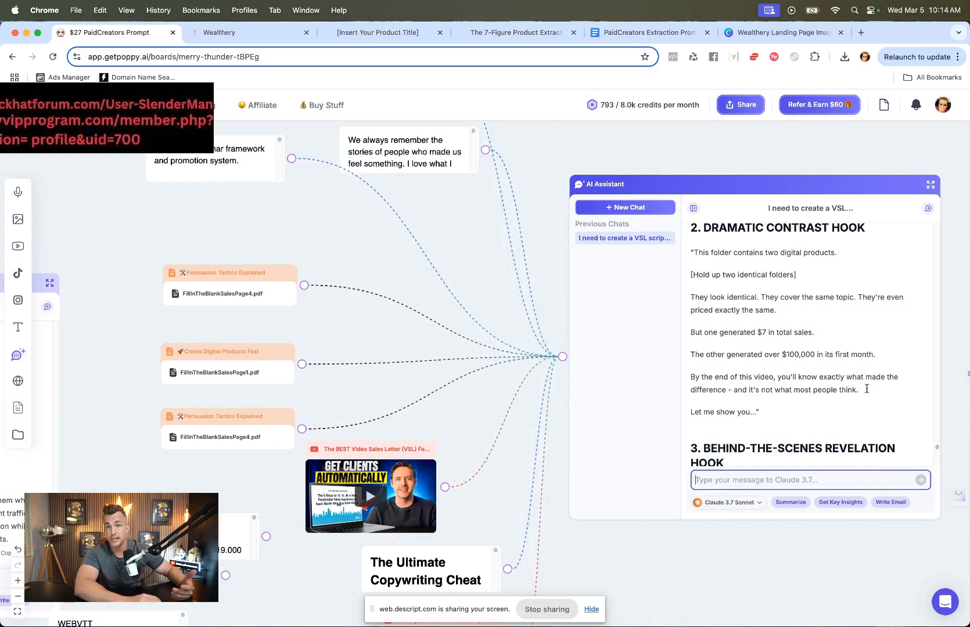
{"action": "scroll", "coordinate": [866, 389], "scroll_direction": "down", "scroll_amount": 5}
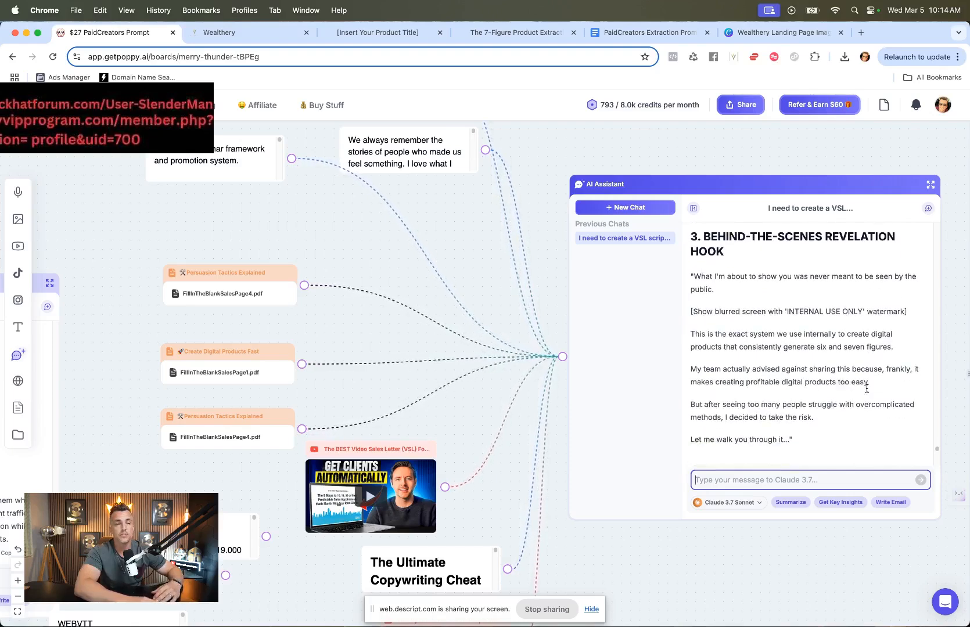
{"action": "scroll", "coordinate": [866, 389], "scroll_direction": "up", "scroll_amount": 5}
{"action": "scroll", "coordinate": [866, 389], "scroll_direction": "down", "scroll_amount": 2}
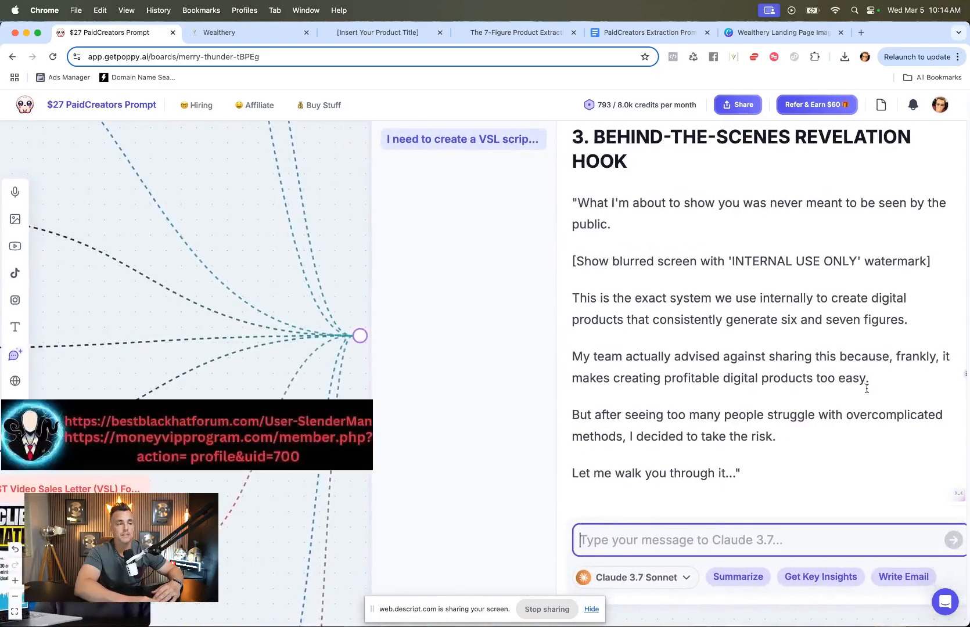
{"action": "scroll", "coordinate": [248, 508], "scroll_direction": "right", "scroll_amount": 5}
{"action": "scroll", "coordinate": [248, 508], "scroll_direction": "up", "scroll_amount": 2}
{"action": "scroll", "coordinate": [248, 505], "scroll_direction": "right", "scroll_amount": 1}
{"action": "scroll", "coordinate": [248, 505], "scroll_direction": "left", "scroll_amount": 1}
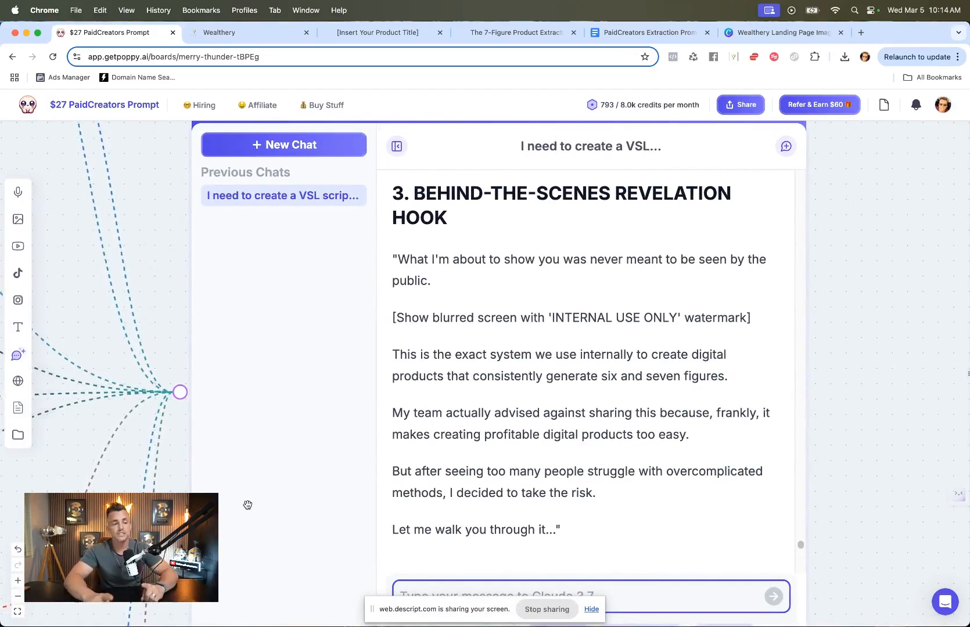
{"action": "scroll", "coordinate": [635, 453], "scroll_direction": "down", "scroll_amount": 2}
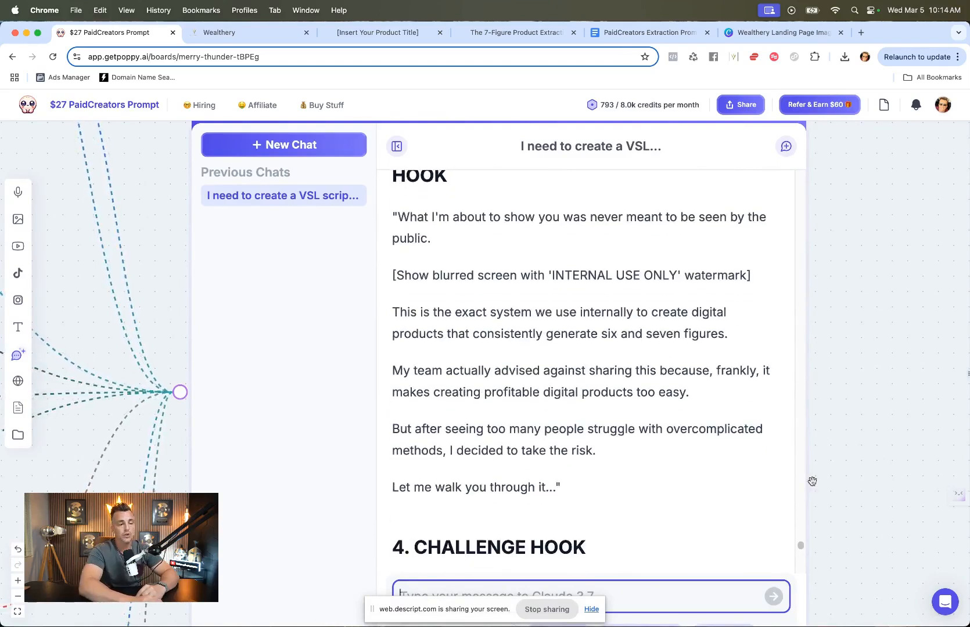
{"action": "scroll", "coordinate": [812, 485], "scroll_direction": "down", "scroll_amount": 2}
{"action": "scroll", "coordinate": [812, 485], "scroll_direction": "down", "scroll_amount": 3}
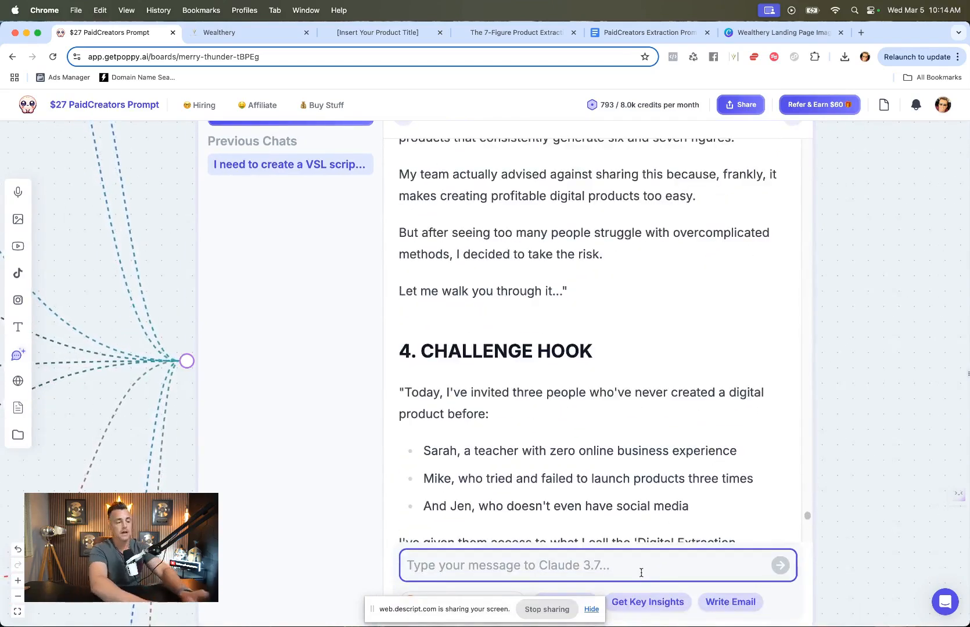
Step: Ask the assistant for VSL voiceover scripts recorded by you over B-roll, telling a story without showing your face, and review the reply
{"action": "type", "text": "I would like to ha"}
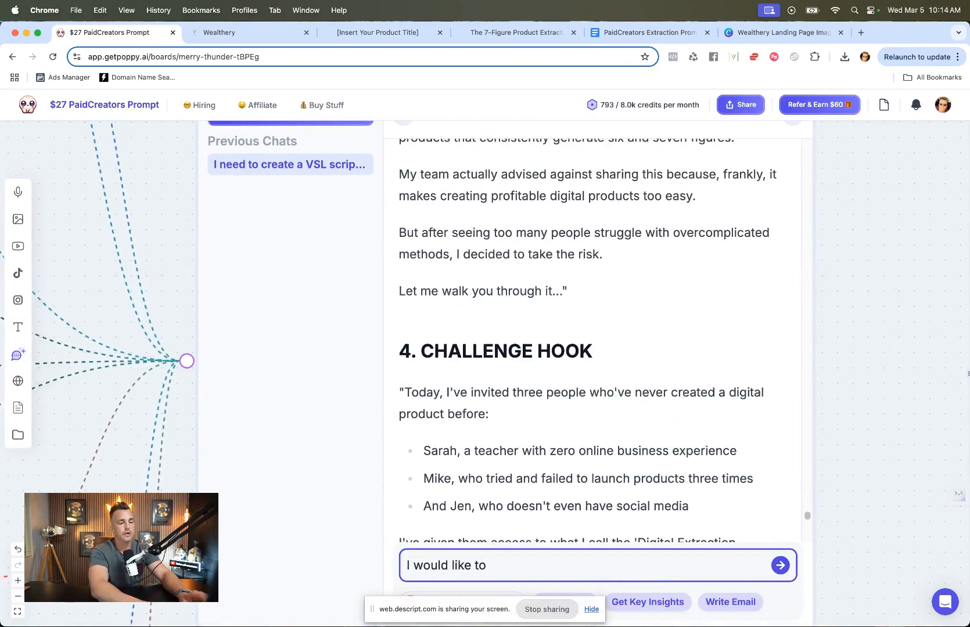
{"action": "key", "text": "BackSpace"}
{"action": "key", "text": "BackSpace"}
{"action": "type", "text": "see scripts "}
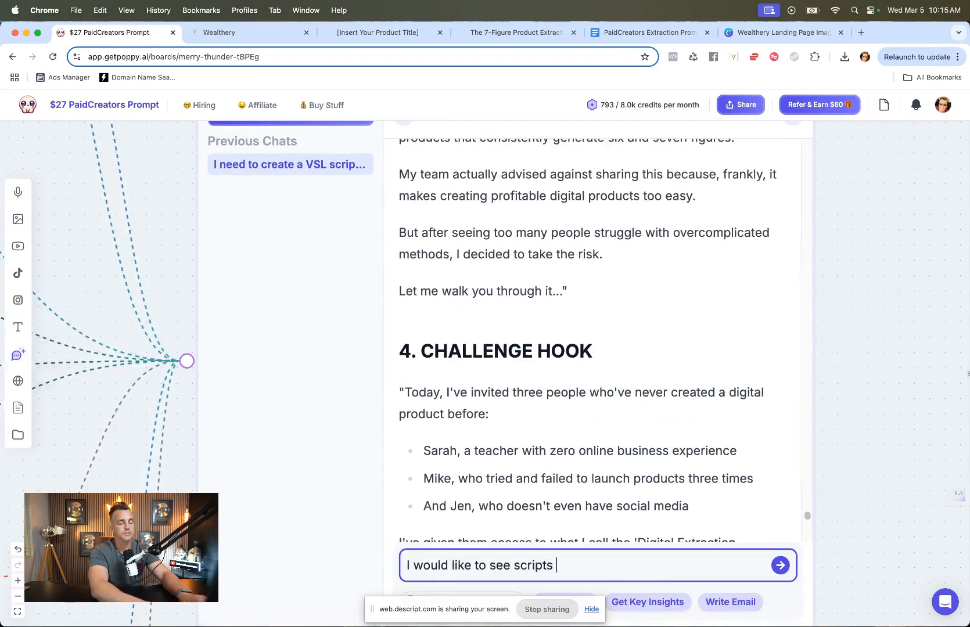
{"action": "type", "text": "I could use that o"}
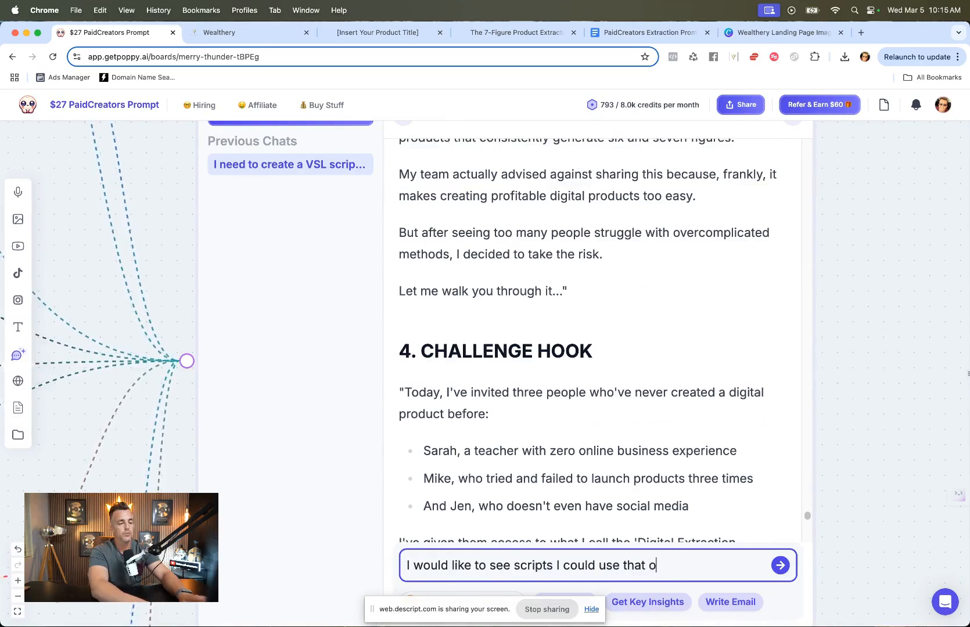
{"action": "key", "text": "BackSpace"}
{"action": "type", "text": "would be voice"}
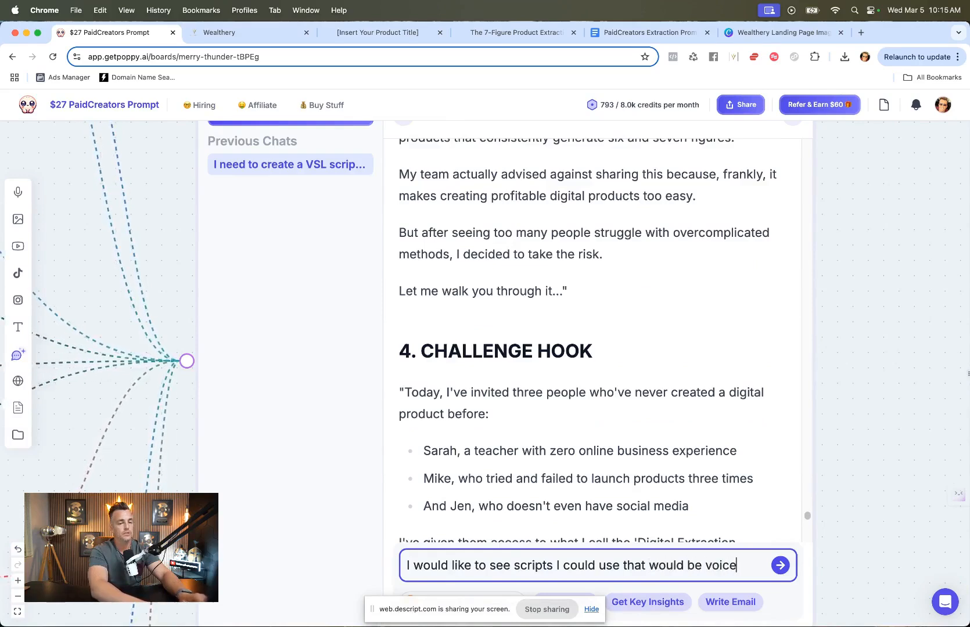
{"action": "type", "text": "over recorded "}
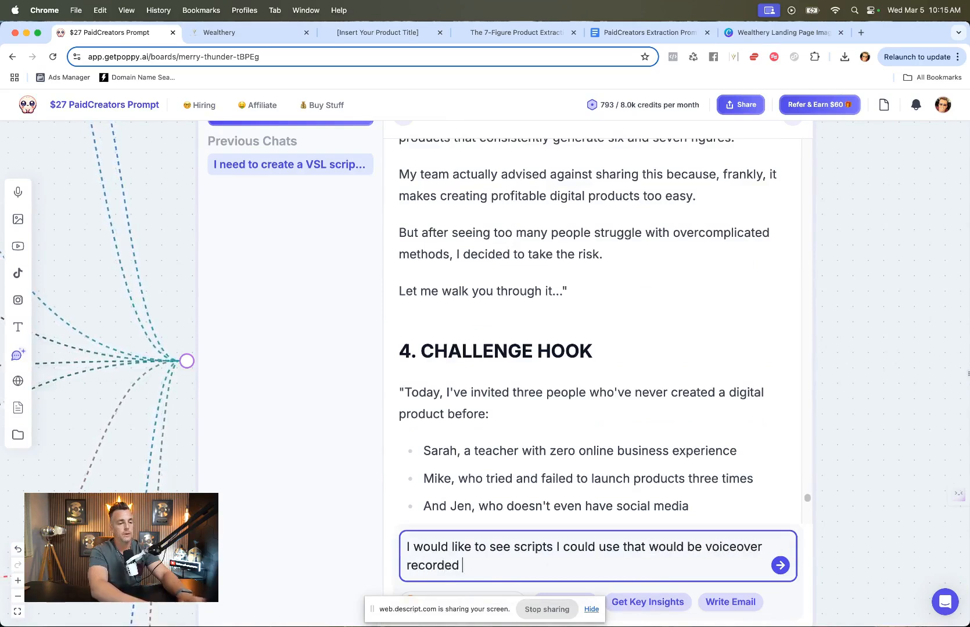
{"action": "type", "text": "by me... and then t"}
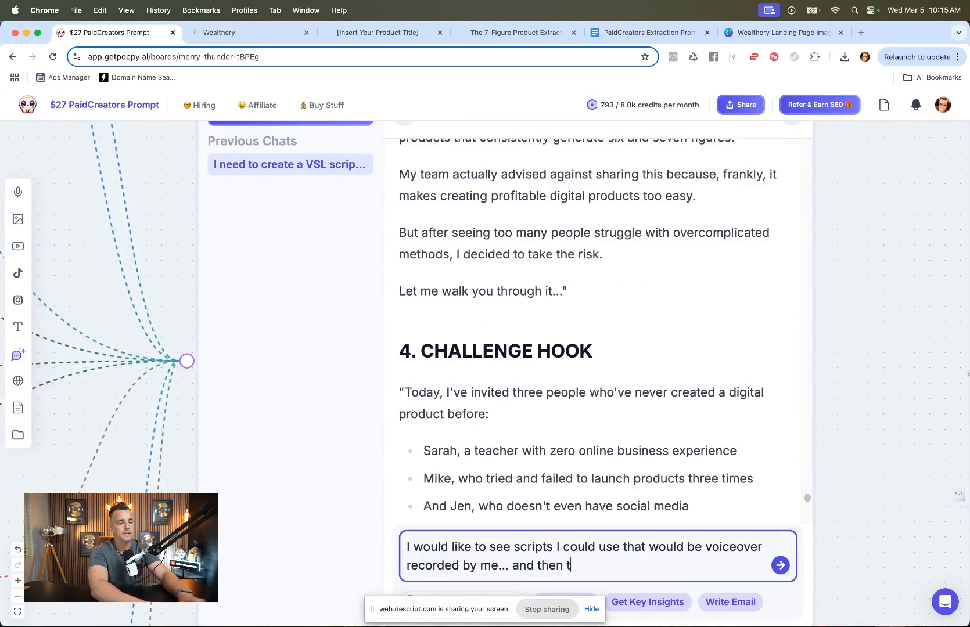
{"action": "type", "text": "he videos thems"}
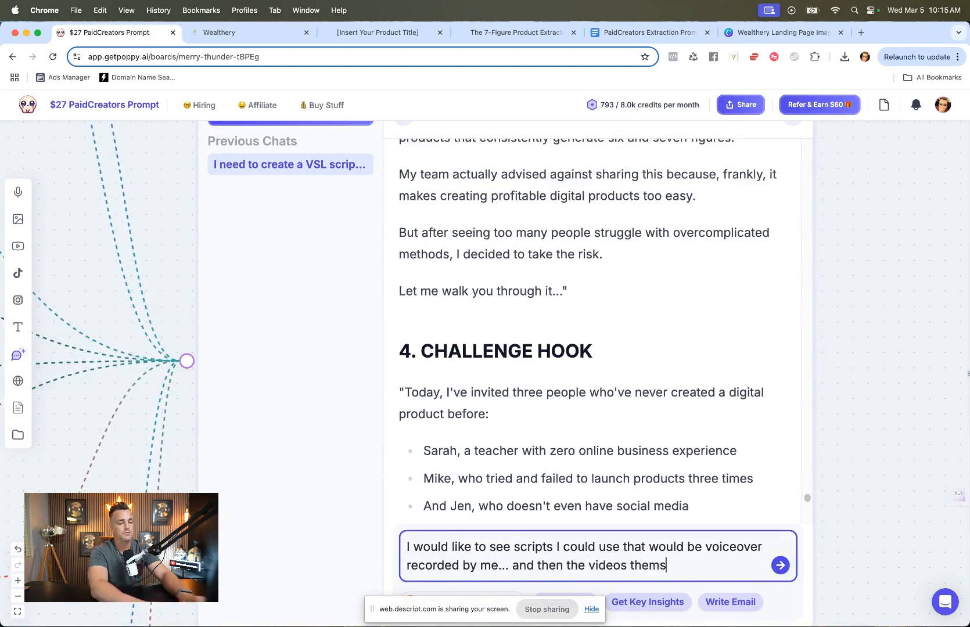
{"action": "type", "text": "elves would just be Brol"}
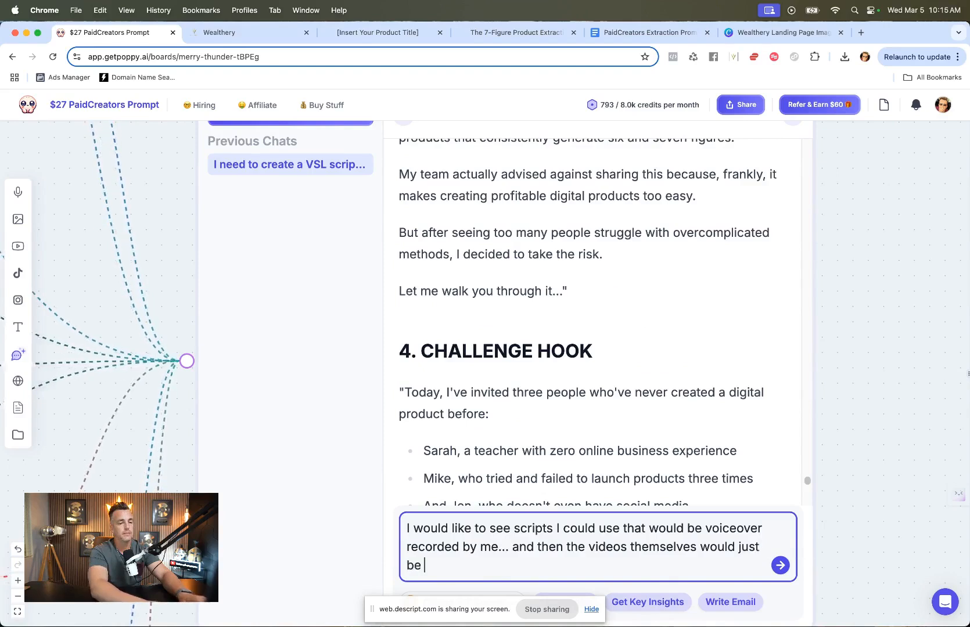
{"action": "type", "text": "l. I'm "}
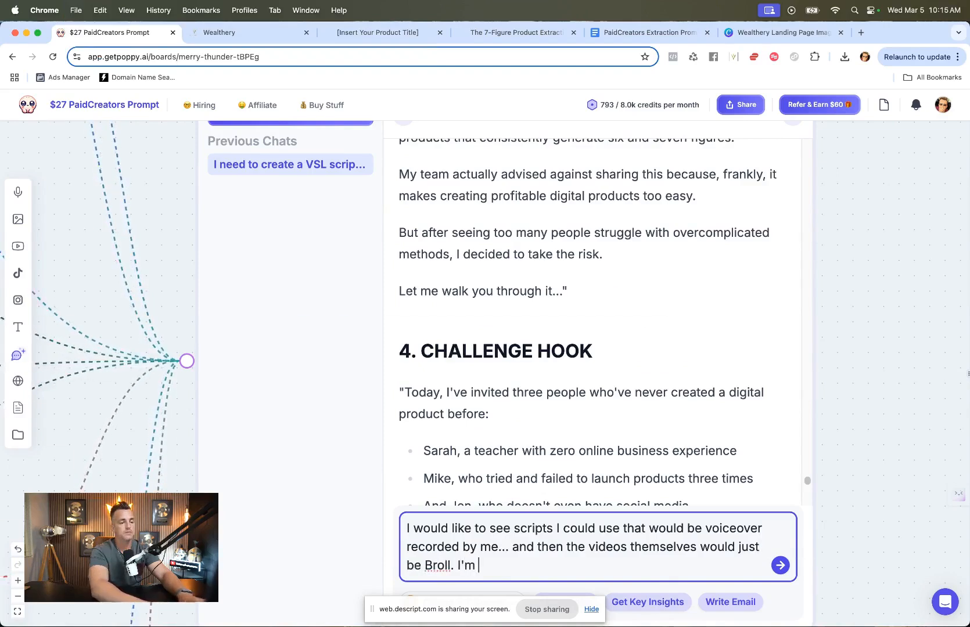
{"action": "type", "text": "telling a story withou"}
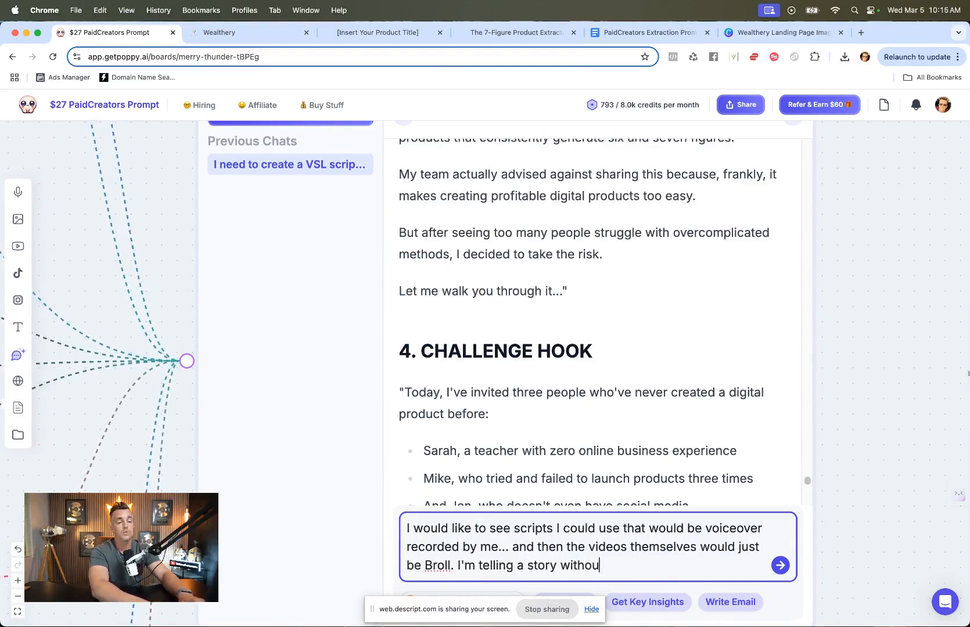
{"action": "type", "text": "t using my face."}
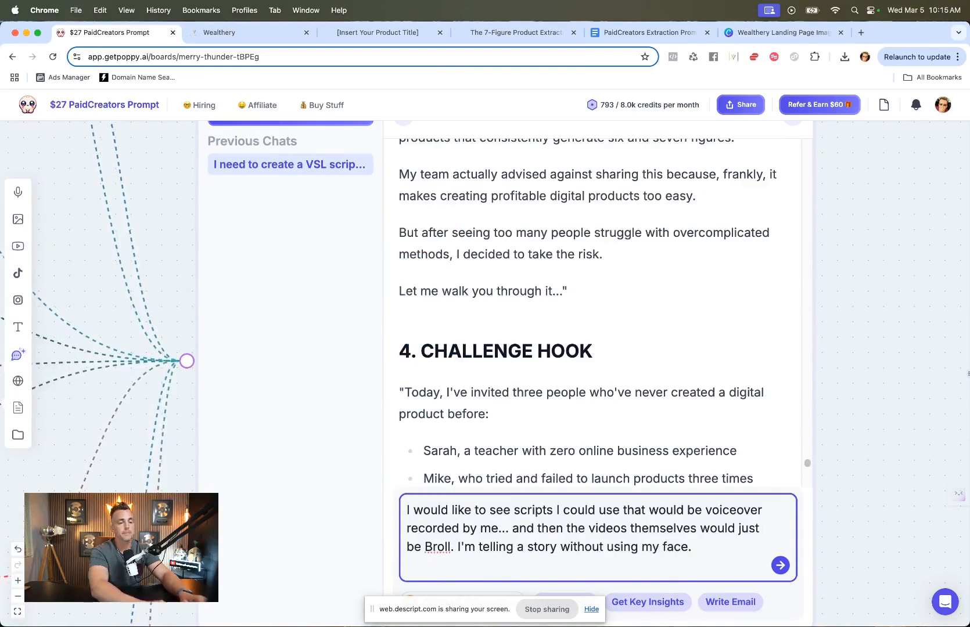
{"action": "key", "text": "Return"}
{"action": "scroll", "coordinate": [637, 479], "scroll_direction": "down", "scroll_amount": 20}
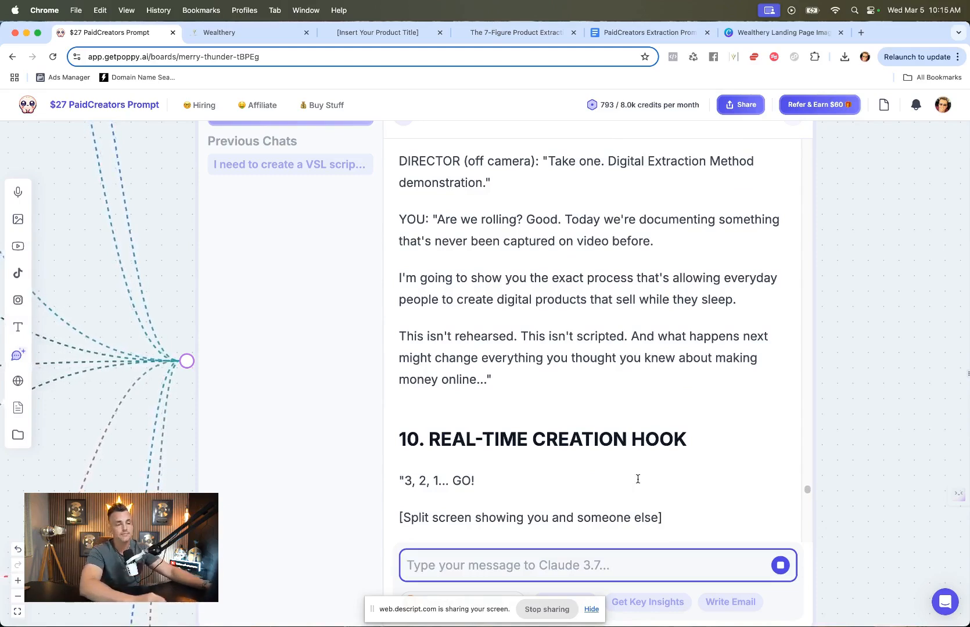
{"action": "scroll", "coordinate": [638, 479], "scroll_direction": "down", "scroll_amount": 5}
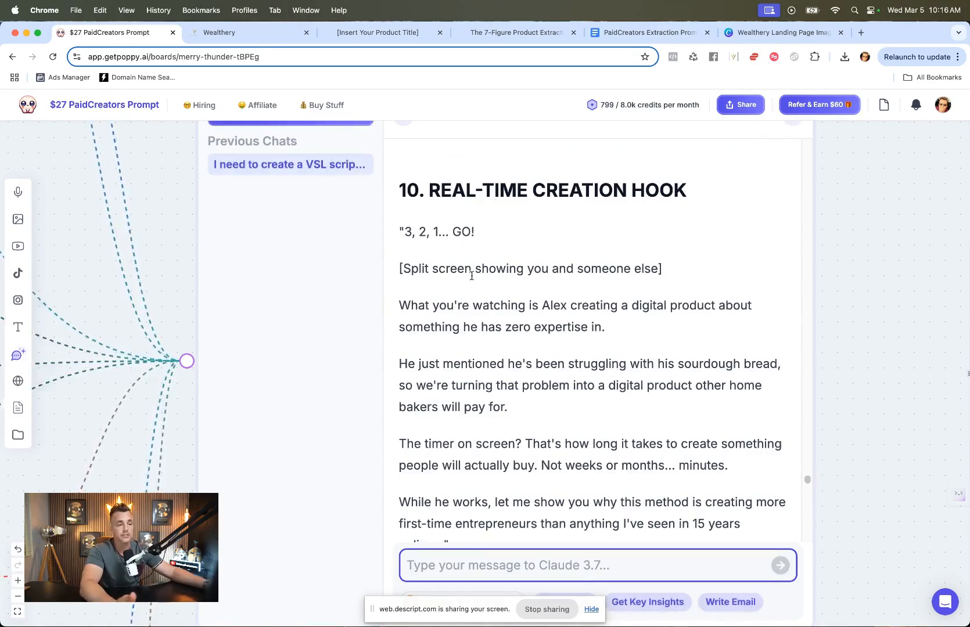
{"action": "scroll", "coordinate": [472, 276], "scroll_direction": "down", "scroll_amount": 3}
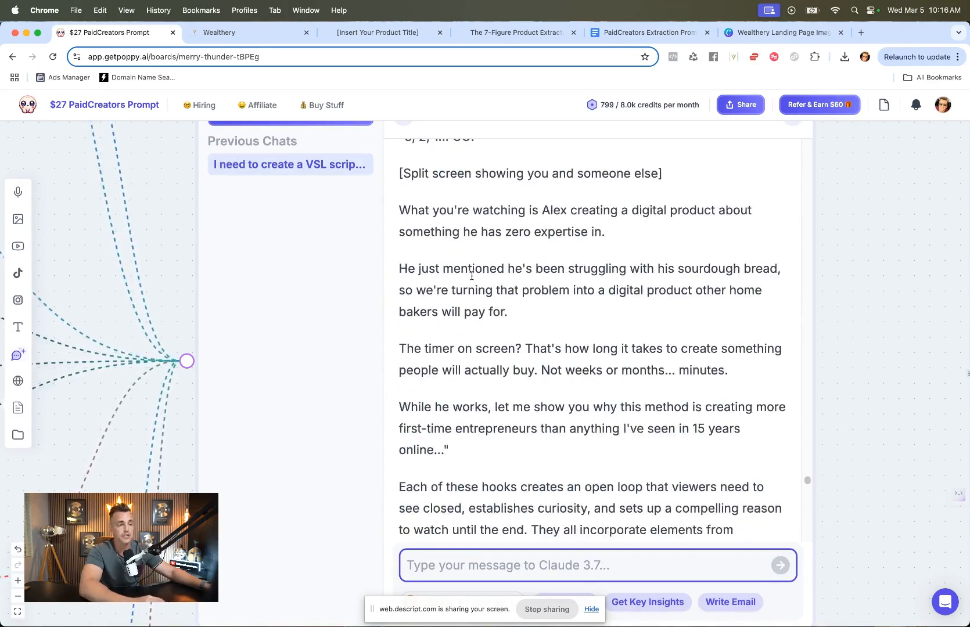
{"action": "scroll", "coordinate": [471, 276], "scroll_direction": "down", "scroll_amount": 8}
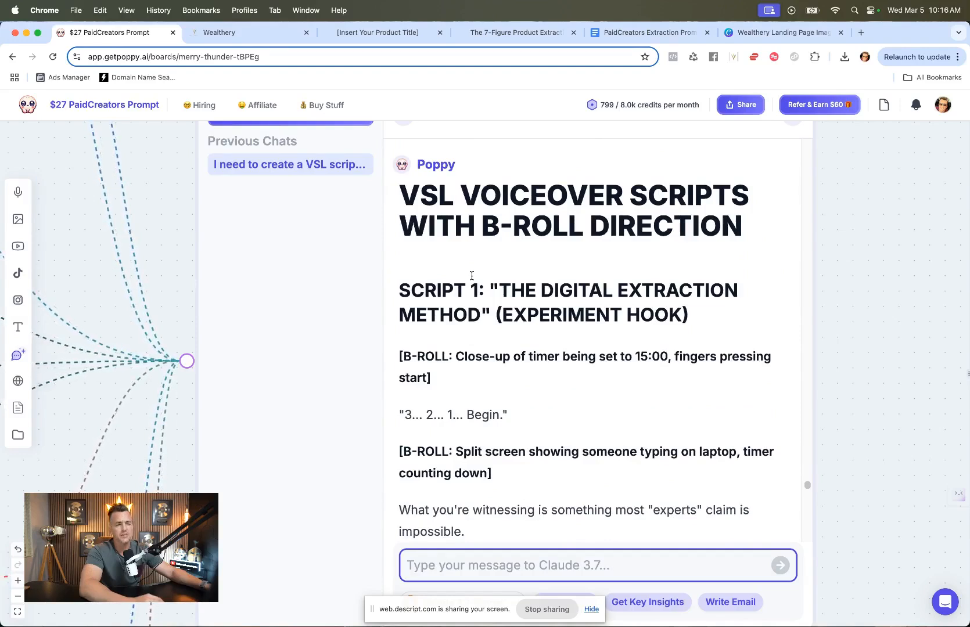
{"action": "scroll", "coordinate": [472, 276], "scroll_direction": "down", "scroll_amount": 3}
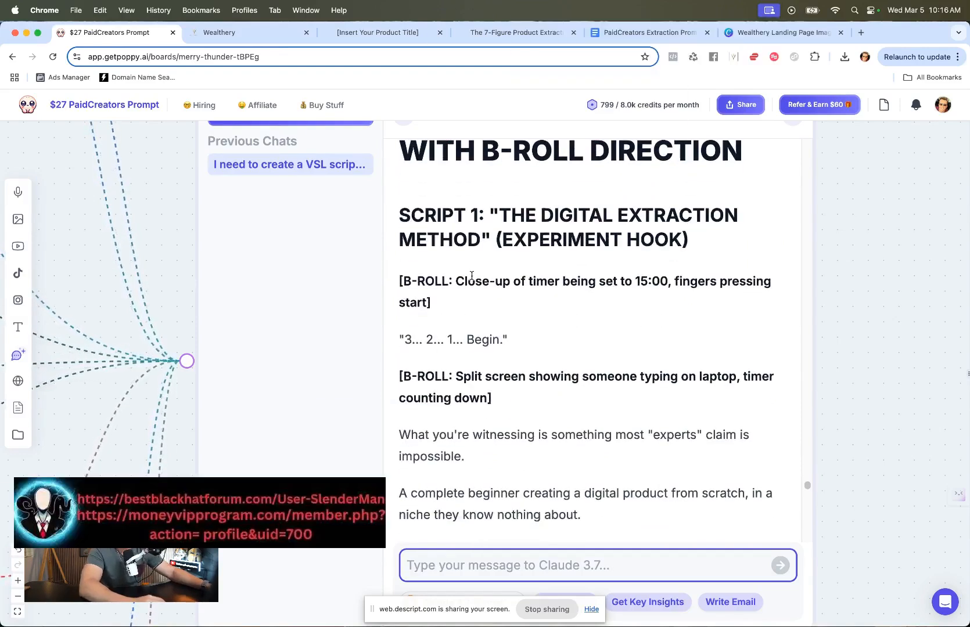
Step: Read through the B-roll voiceover scripts in the assistant's reply
{"action": "scroll", "coordinate": [471, 276], "scroll_direction": "down", "scroll_amount": 3}
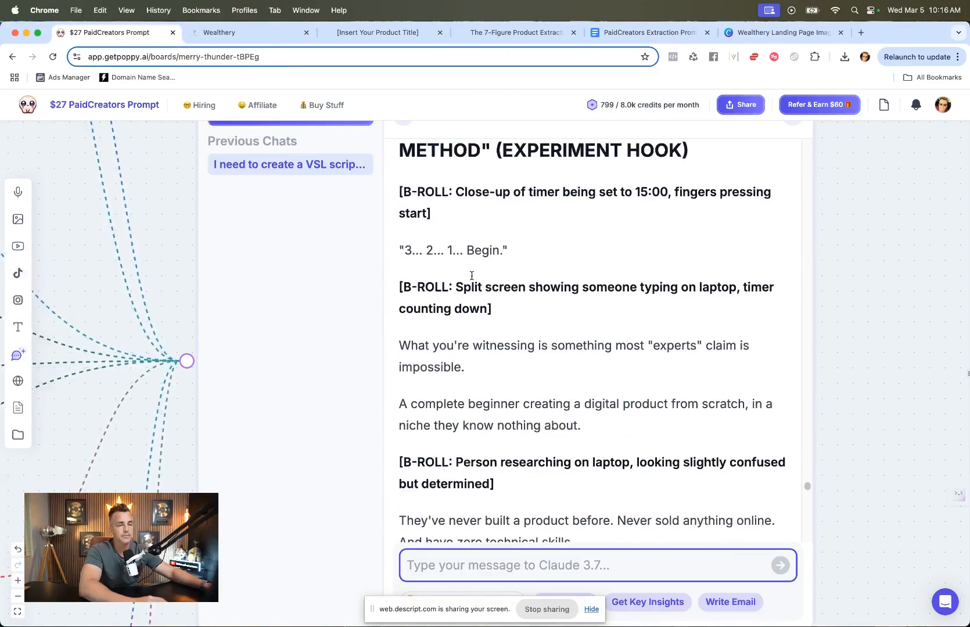
{"action": "scroll", "coordinate": [471, 275], "scroll_direction": "down", "scroll_amount": 2}
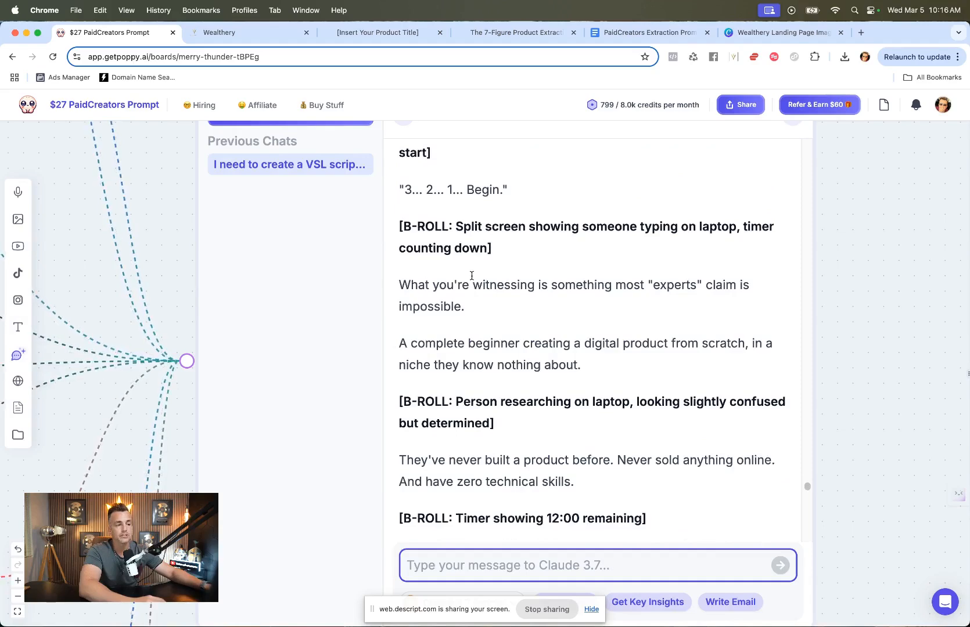
{"action": "scroll", "coordinate": [472, 276], "scroll_direction": "down", "scroll_amount": 14}
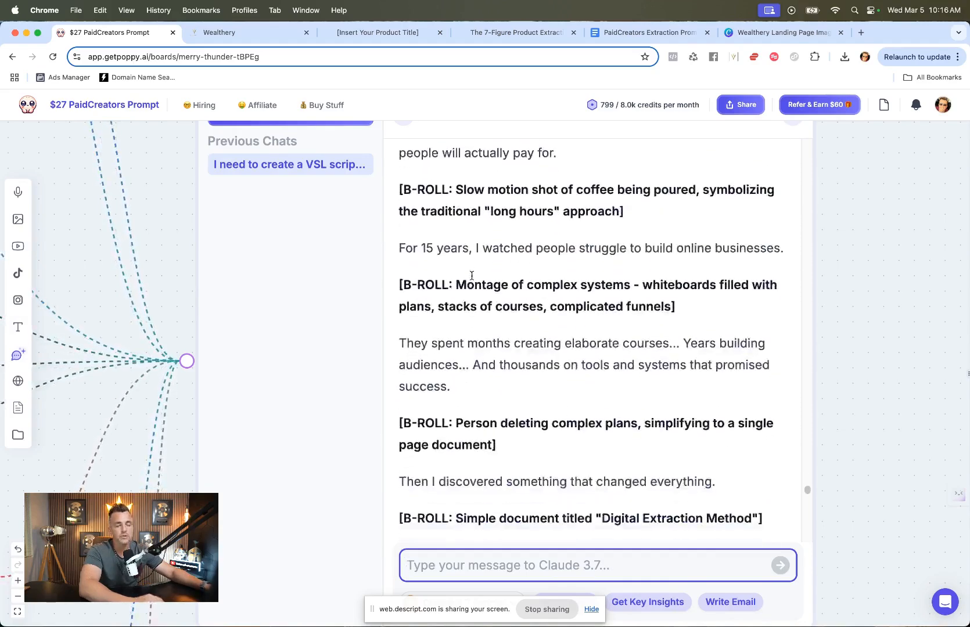
{"action": "scroll", "coordinate": [471, 276], "scroll_direction": "down", "scroll_amount": 20}
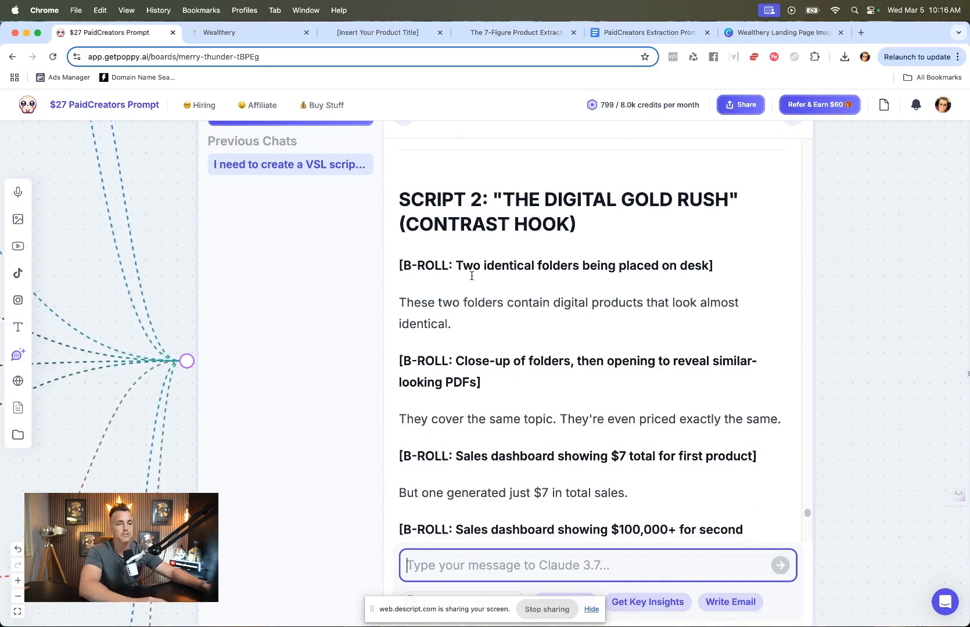
{"action": "scroll", "coordinate": [472, 276], "scroll_direction": "down", "scroll_amount": 4}
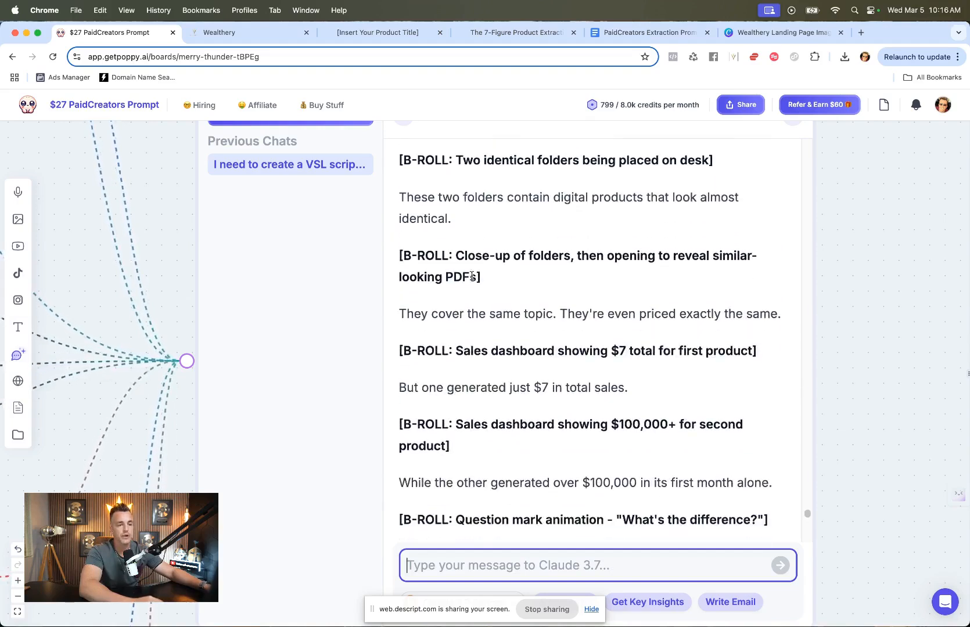
{"action": "scroll", "coordinate": [471, 276], "scroll_direction": "down", "scroll_amount": 4}
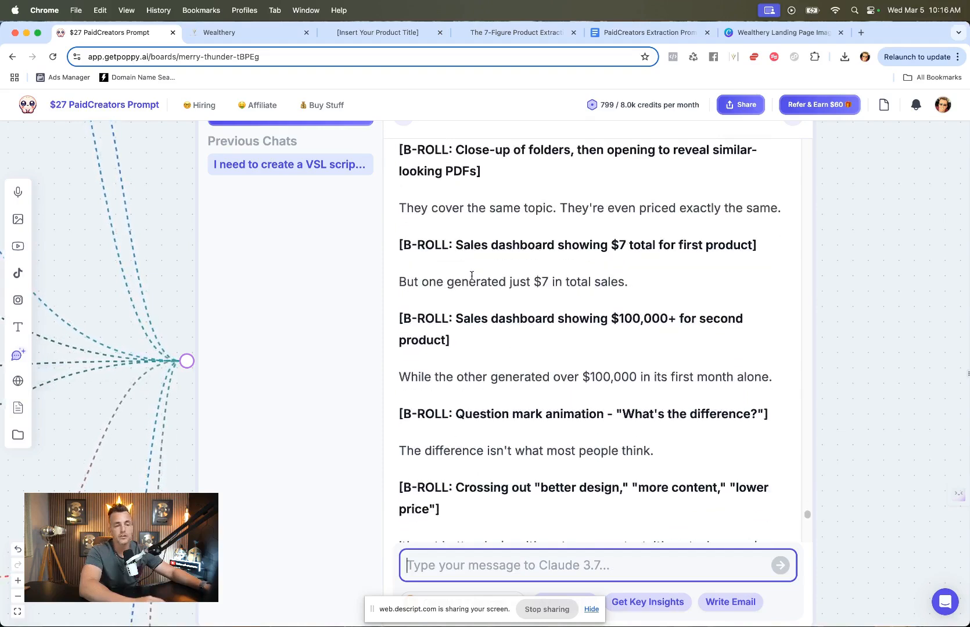
{"action": "scroll", "coordinate": [472, 276], "scroll_direction": "down", "scroll_amount": 4}
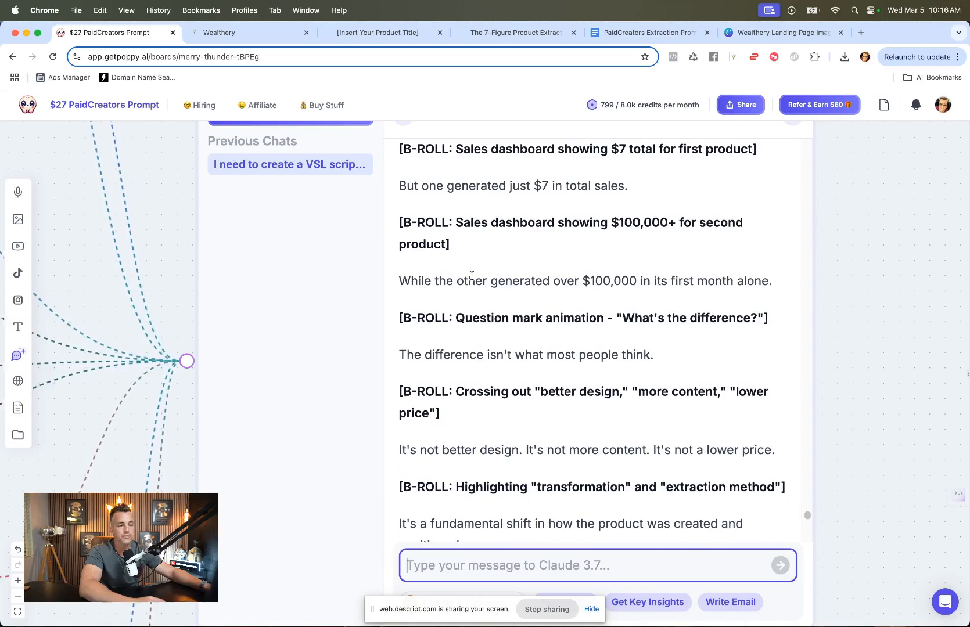
{"action": "scroll", "coordinate": [471, 275], "scroll_direction": "down", "scroll_amount": 4}
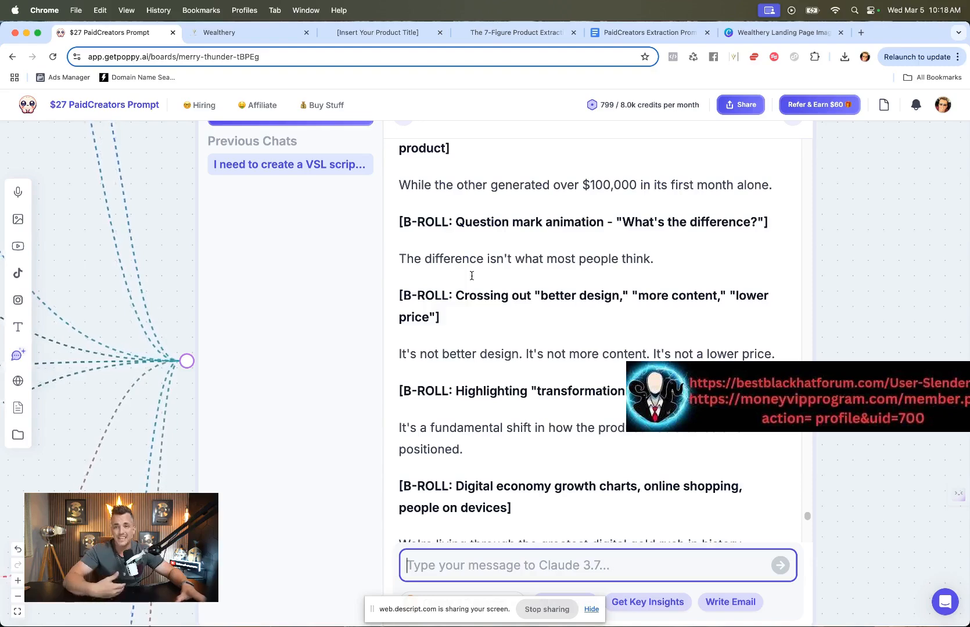
{"action": "scroll", "coordinate": [472, 423], "scroll_direction": "down", "scroll_amount": 5}
{"action": "scroll", "coordinate": [472, 423], "scroll_direction": "down", "scroll_amount": 15}
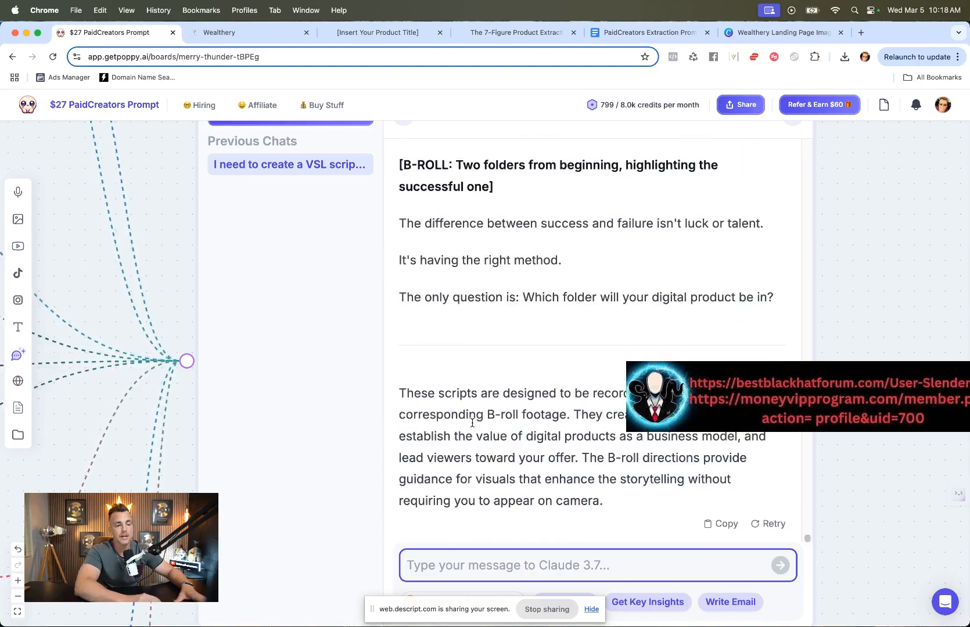
{"action": "scroll", "coordinate": [472, 423], "scroll_direction": "up", "scroll_amount": 5}
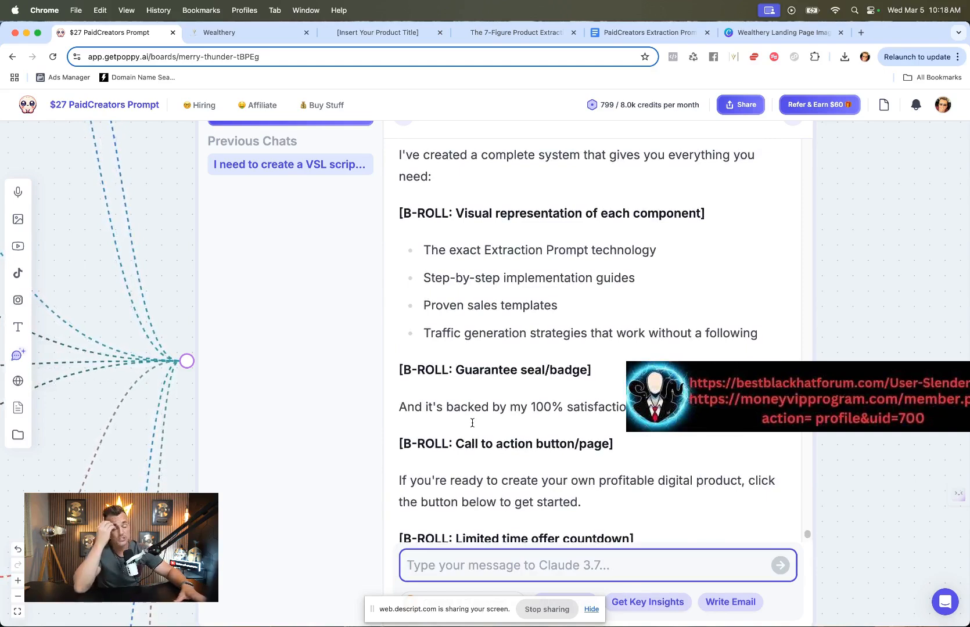
Step: Open ChatGPT in a new tab and start the AI Video Maker by Descript GPT
{"action": "left_click", "coordinate": [861, 32]}
{"action": "type", "text": "chat"}
{"action": "key", "text": "Return"}
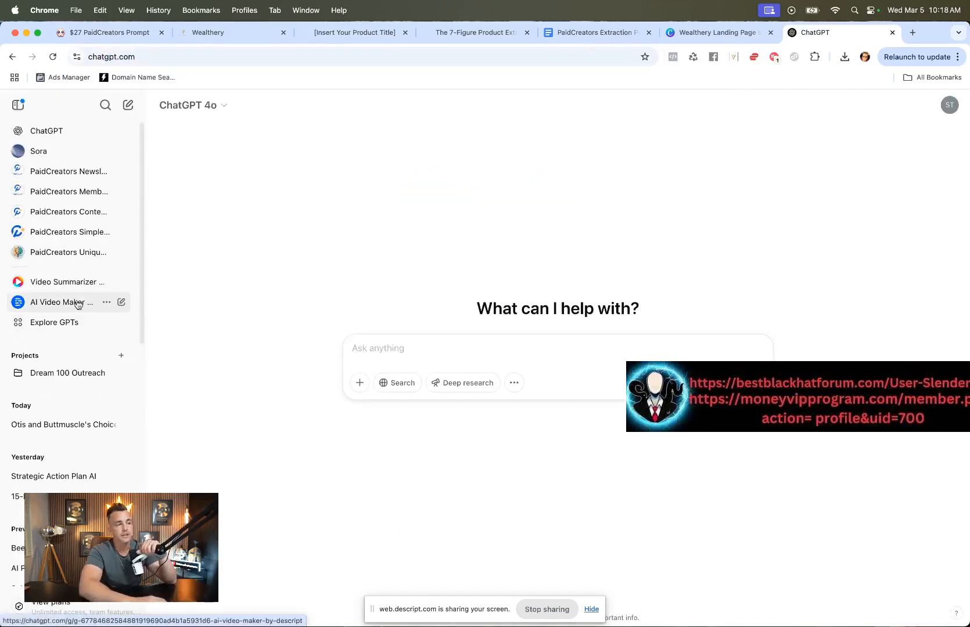
{"action": "left_click", "coordinate": [72, 302]}
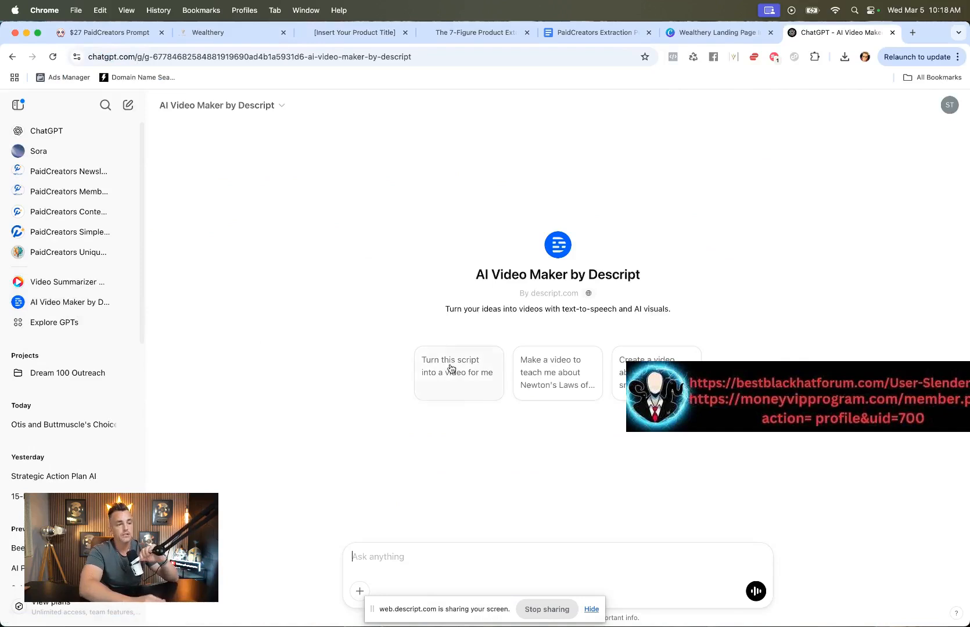
{"action": "left_click", "coordinate": [442, 557]}
{"action": "type", "text": "I'd l"}
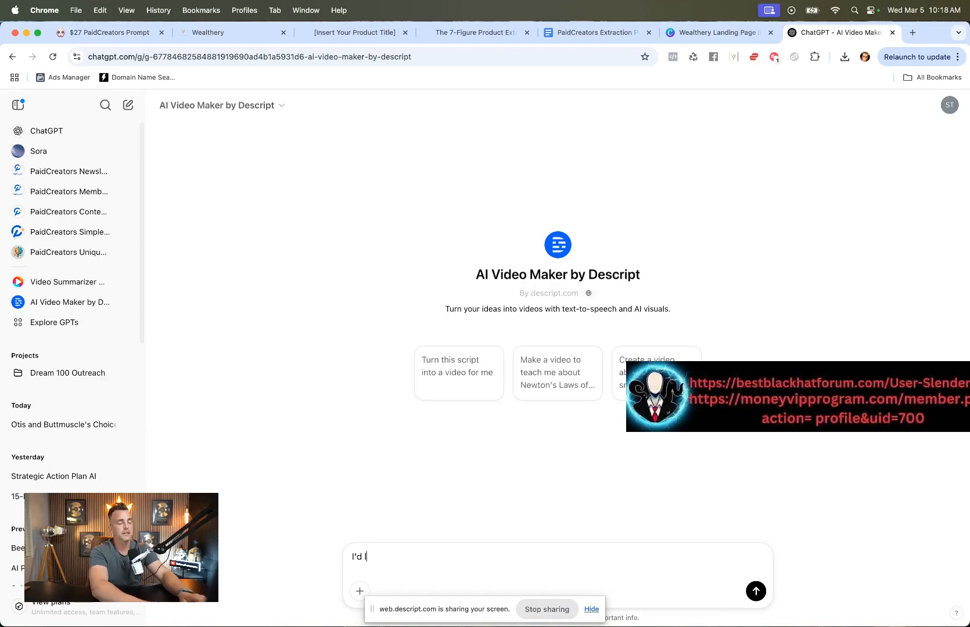
{"action": "type", "text": "ike to come up with a script"}
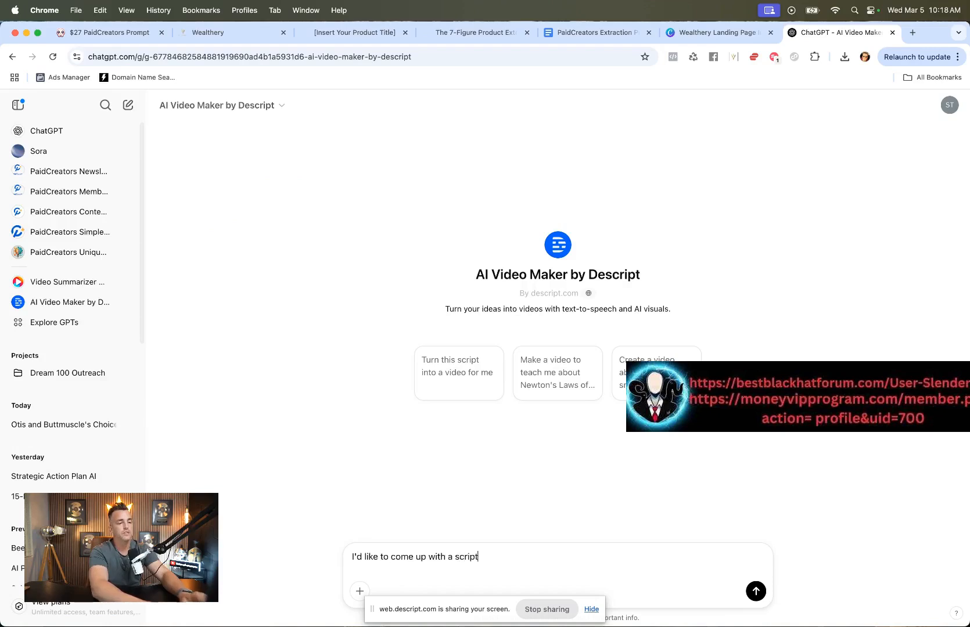
{"action": "key", "text": "super+a"}
{"action": "key", "text": "BackSpace"}
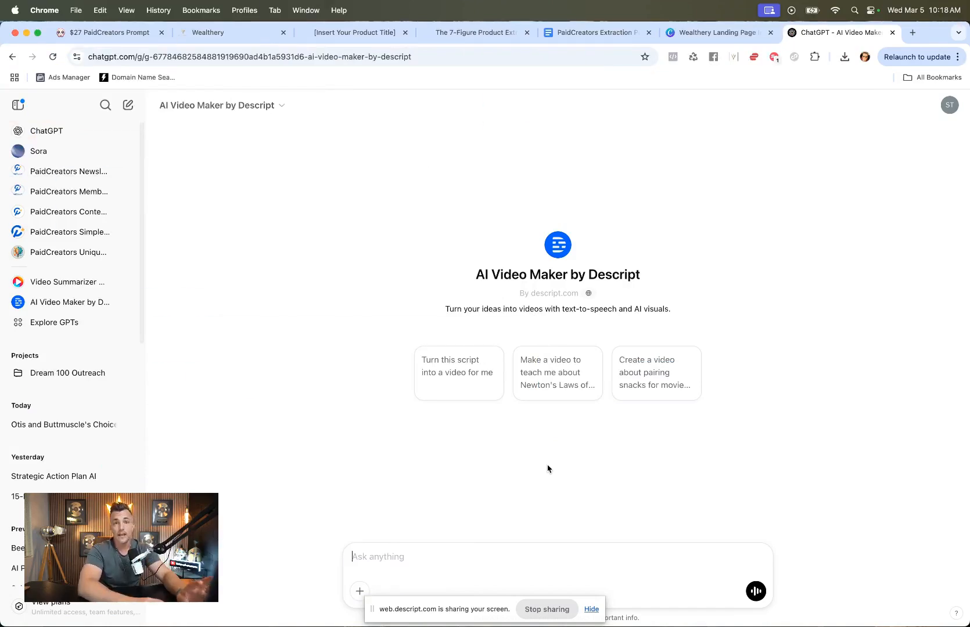
Step: Return to the Poppy board and ask the assistant for one B-roll-free script following the "PAS copywriting method", around 4-8 minutes long
{"action": "left_click", "coordinate": [198, 33]}
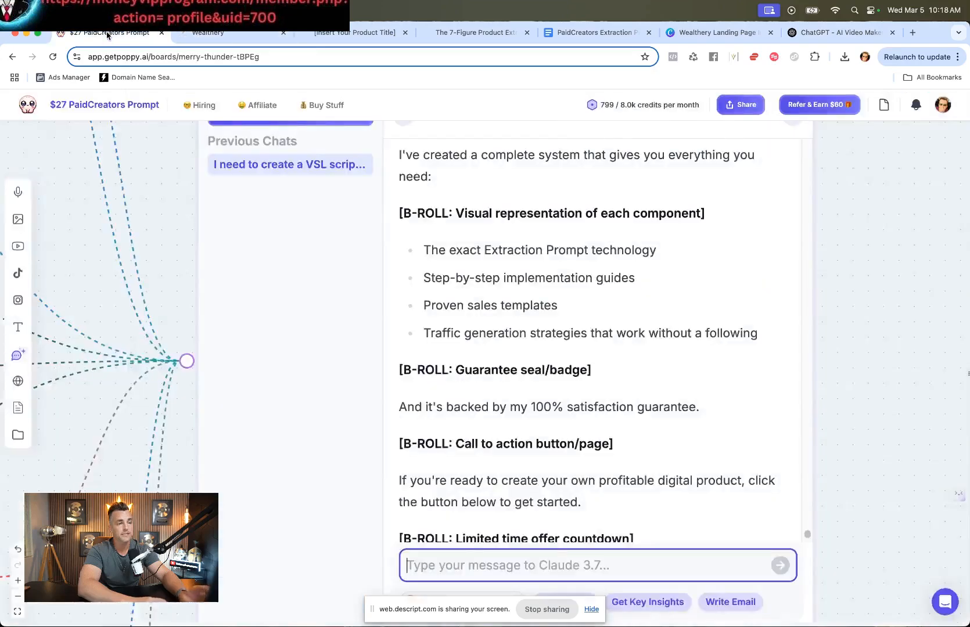
{"action": "left_click", "coordinate": [108, 33]}
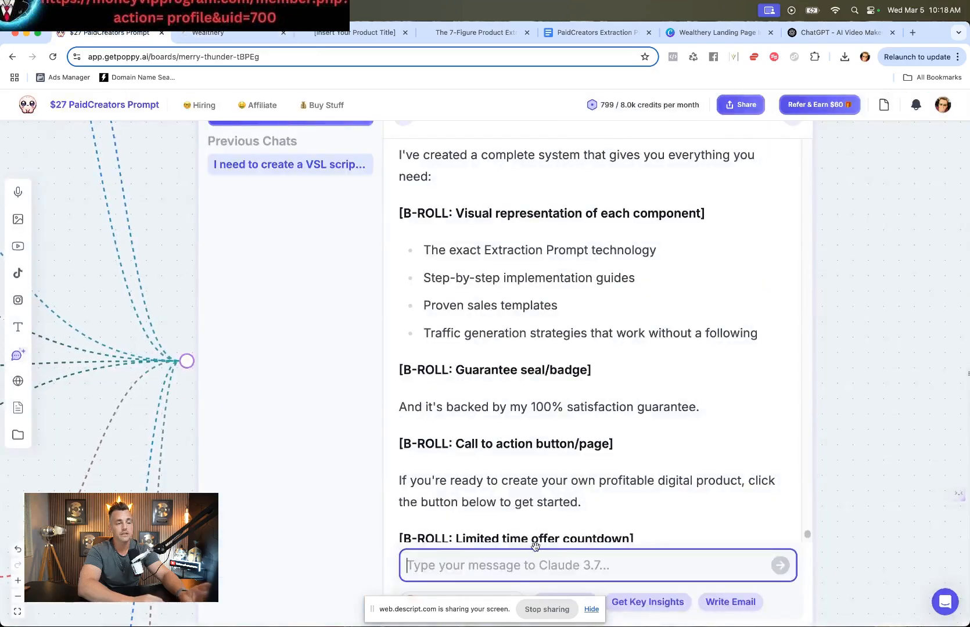
{"action": "type", "text": "Let's"}
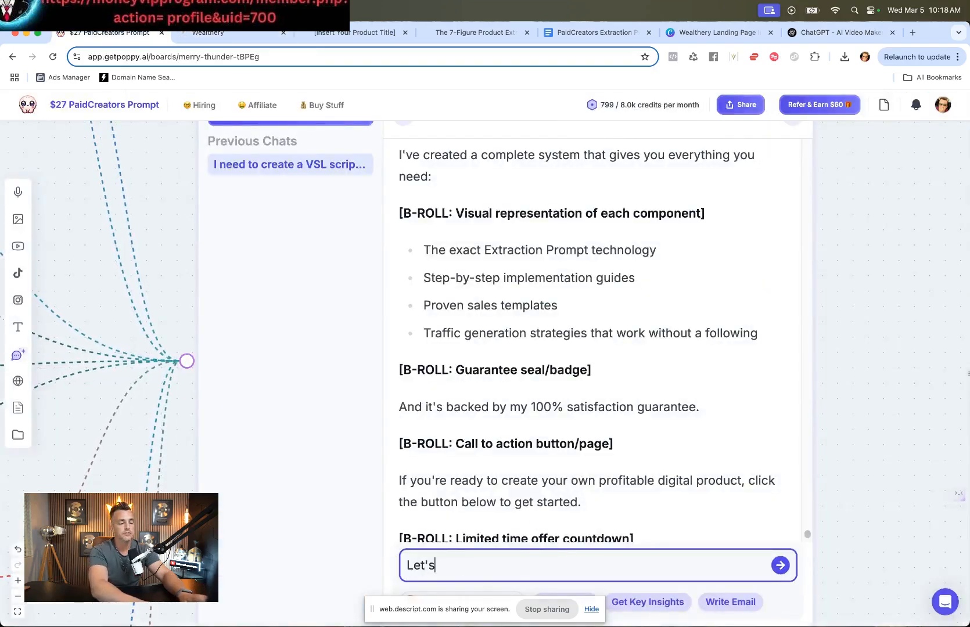
{"action": "type", "text": " try one script"}
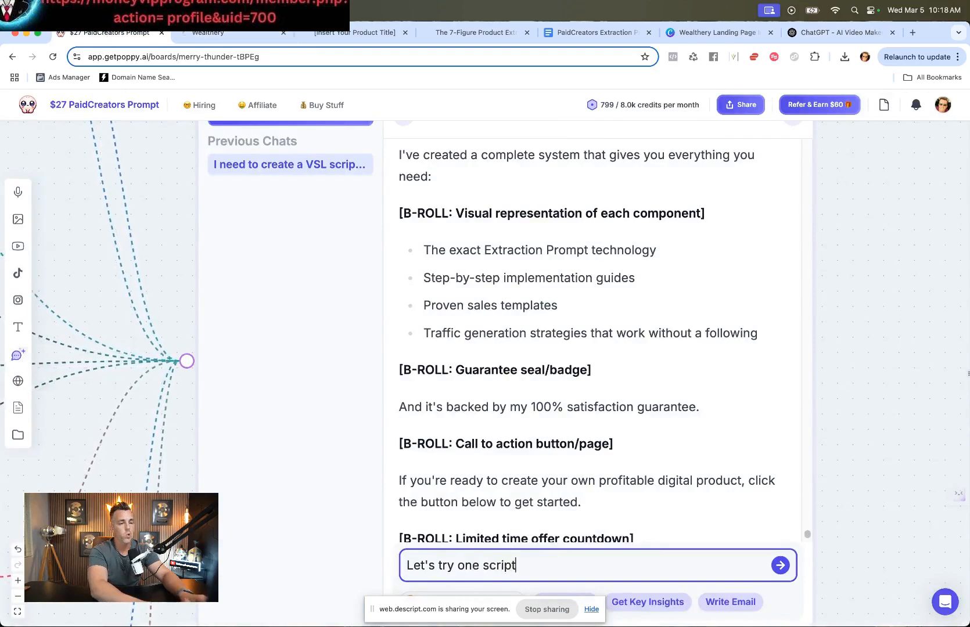
{"action": "type", "text": " that I could pump int"}
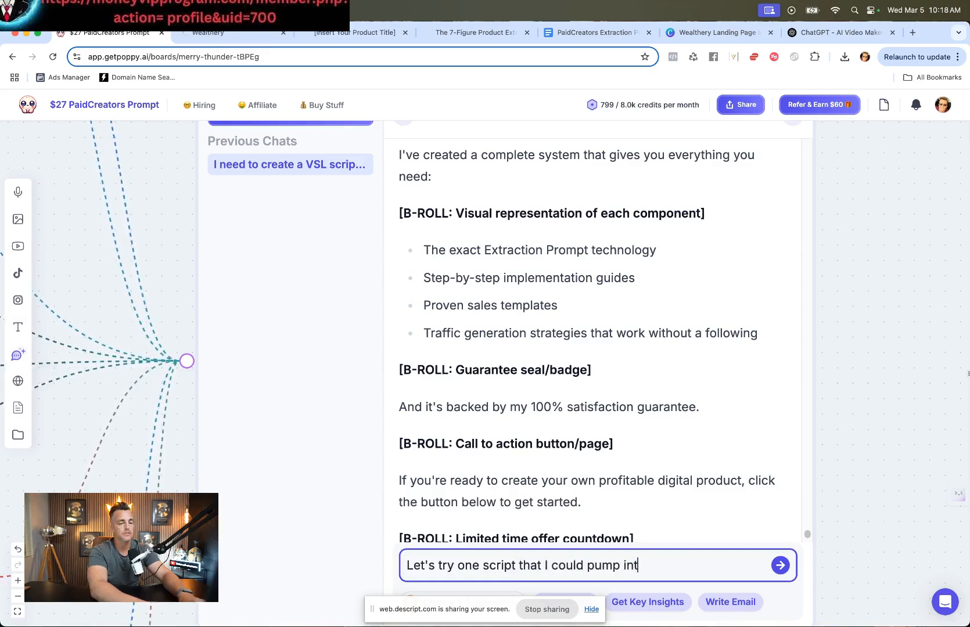
{"action": "type", "text": "o a n AI "}
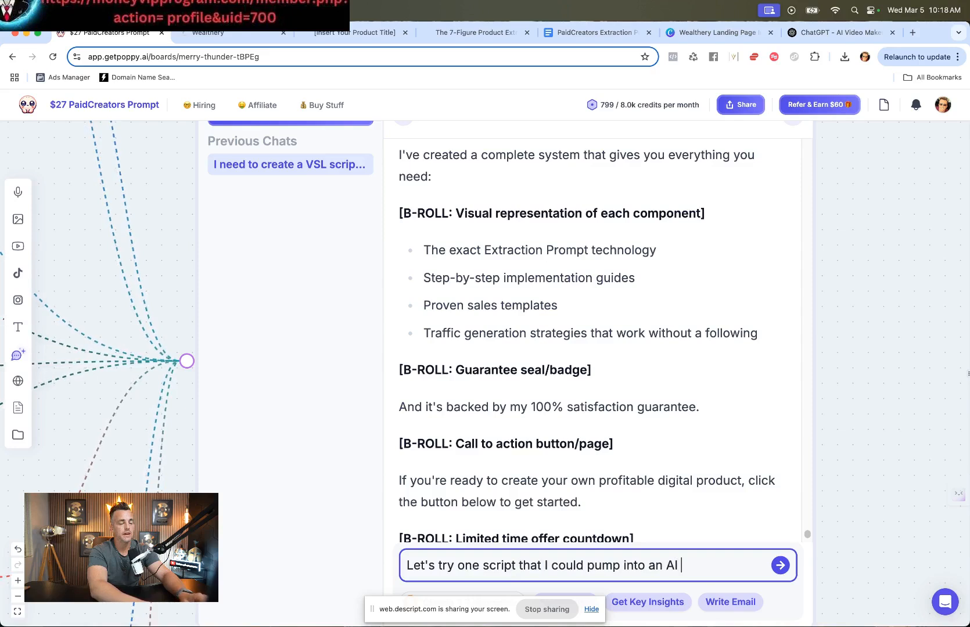
{"action": "type", "text": "video platform..."}
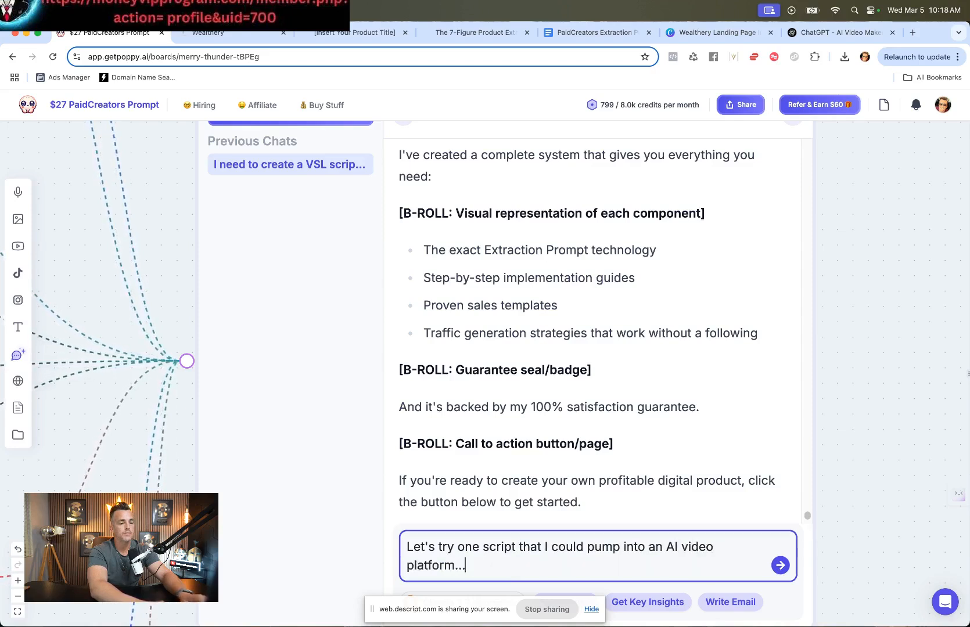
{"action": "type", "text": " I just need the sc"}
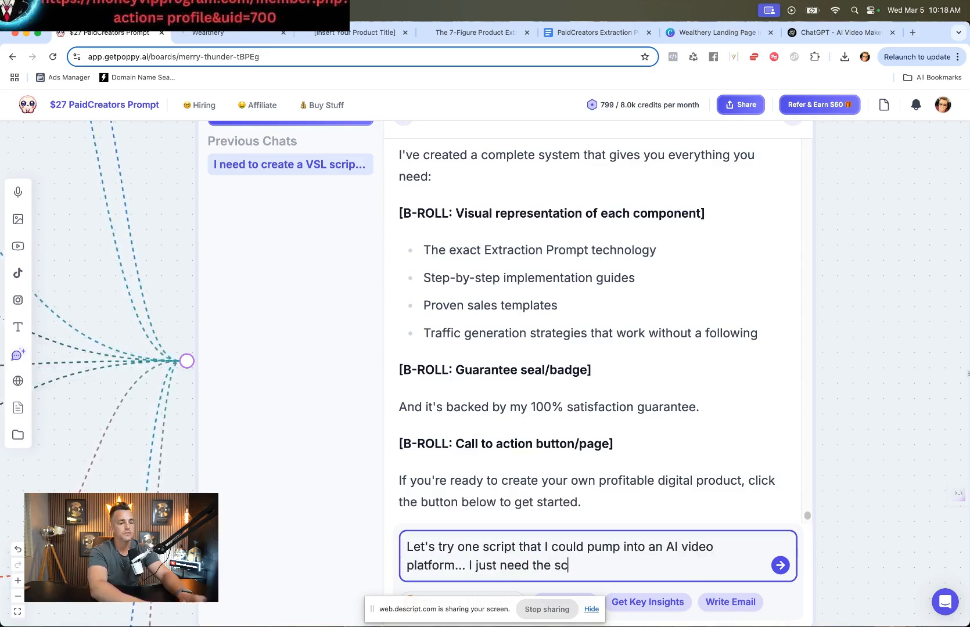
{"action": "type", "text": "ript with no "}
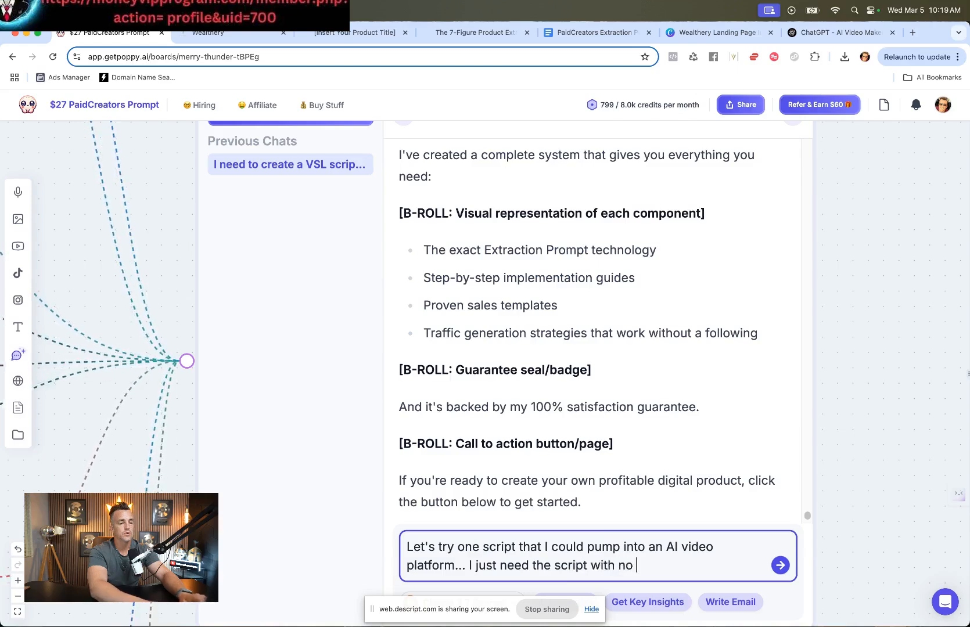
{"action": "type", "text": "Broll narrative. "}
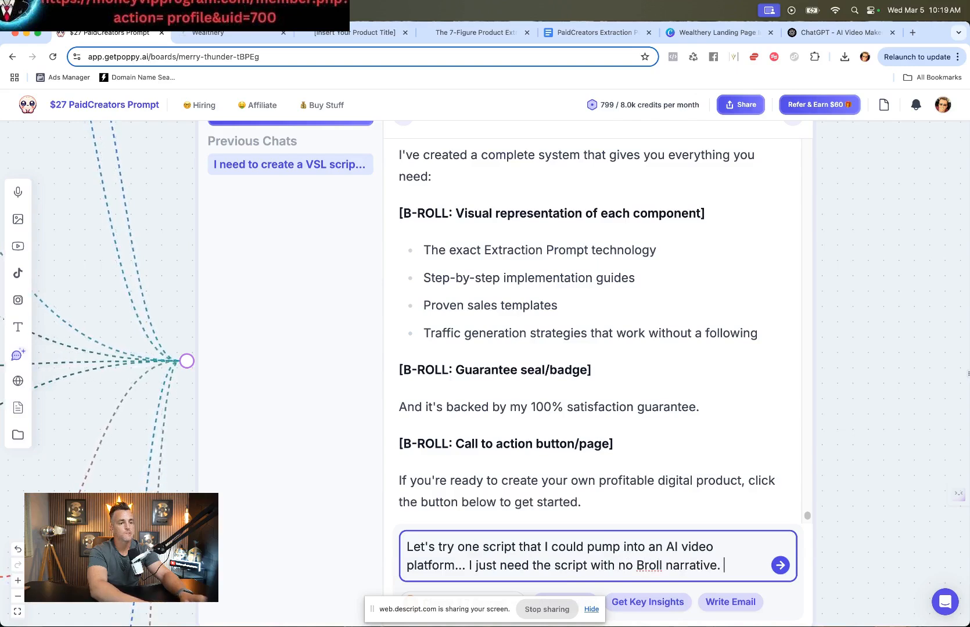
{"action": "type", "text": "I'd like"}
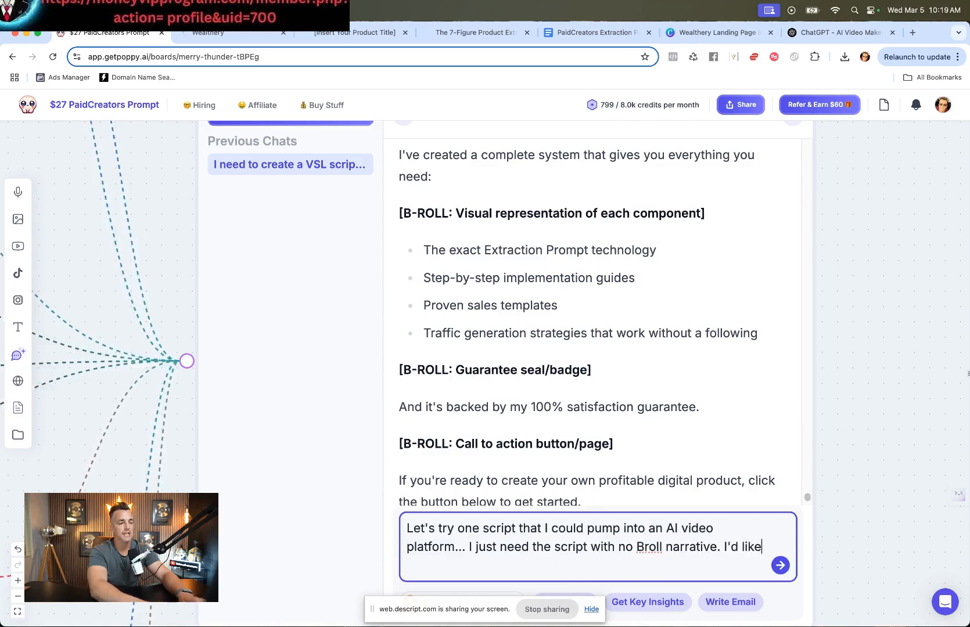
{"action": "type", "text": " the script to follow the \""}
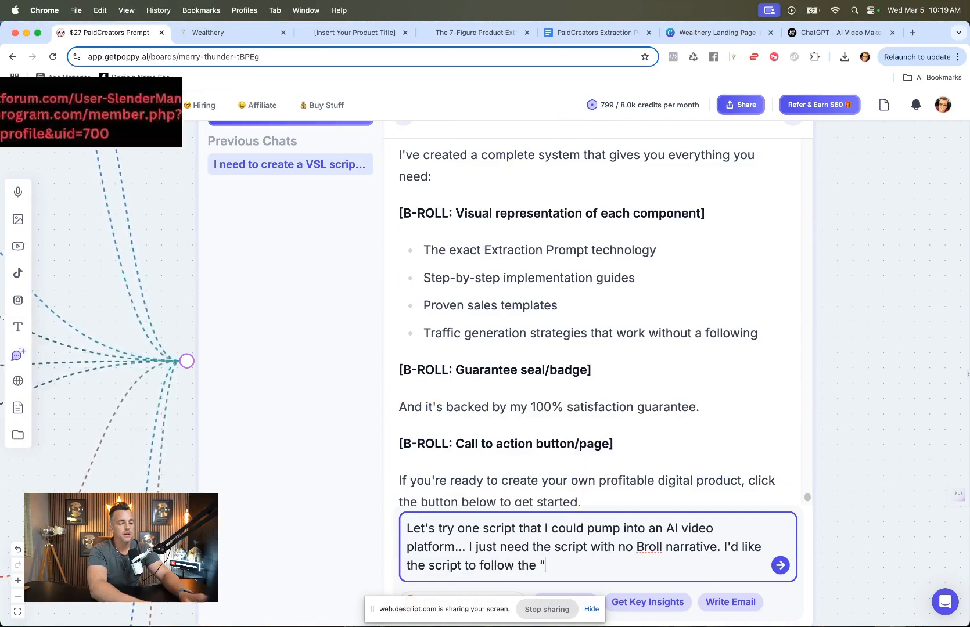
{"action": "type", "text": "PAS copywriting meth"}
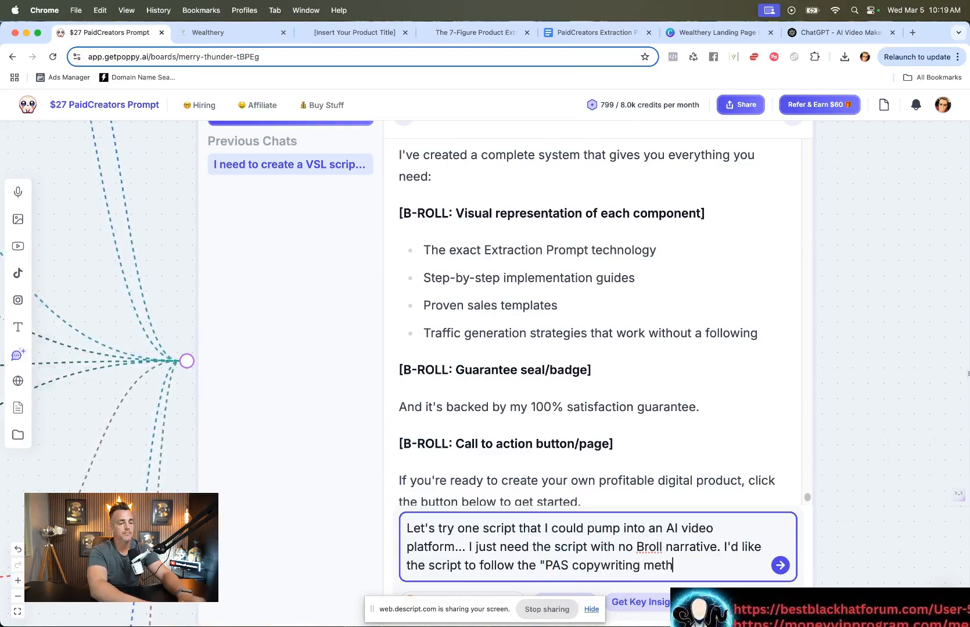
{"action": "type", "text": "od\" and shou"}
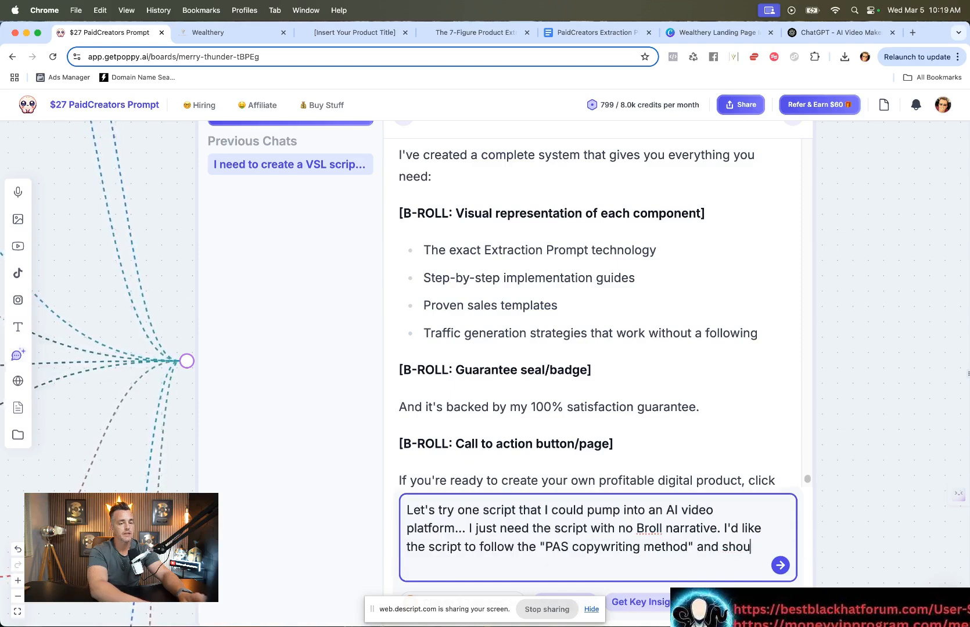
{"action": "type", "text": "ld be around "}
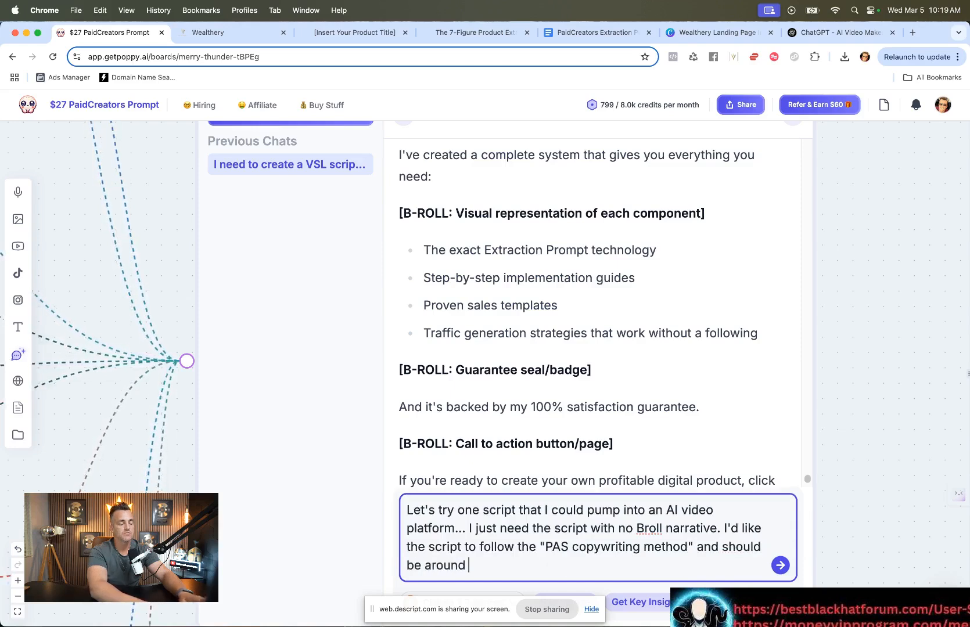
{"action": "type", "text": "4-8 minutes long."}
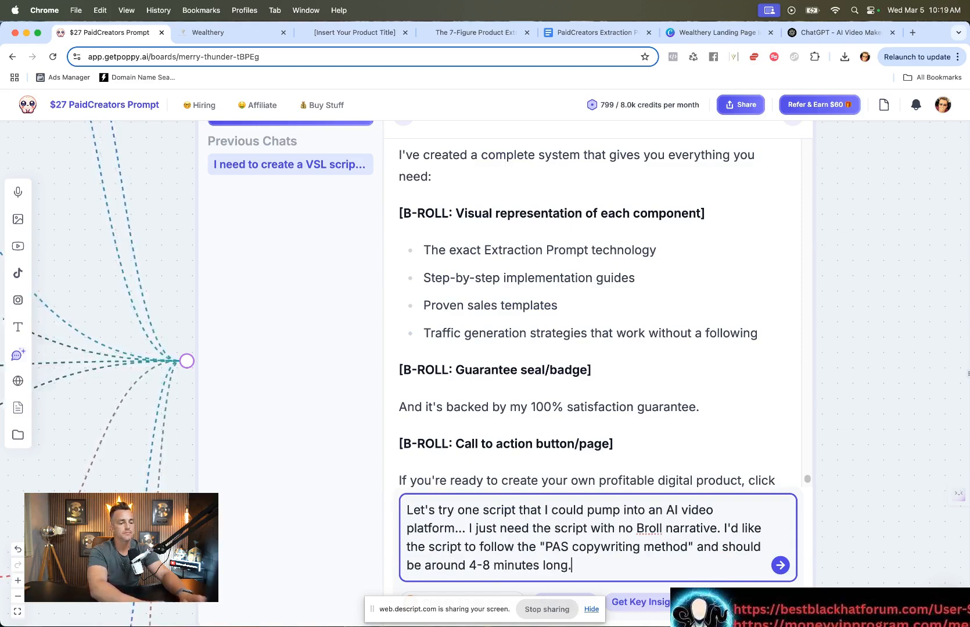
{"action": "key", "text": "Return"}
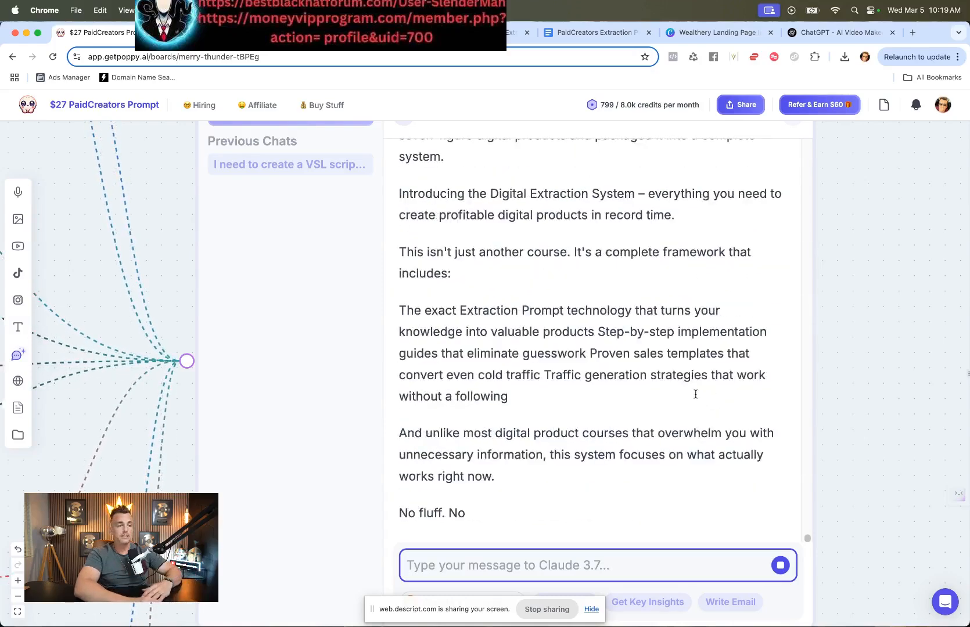
Step: Ask the assistant for an intro hook that captures attention until the end, with a challenge feeling of witnessing something happen by the end of the video
{"action": "scroll", "coordinate": [695, 395], "scroll_direction": "up", "scroll_amount": 7}
{"action": "scroll", "coordinate": [695, 395], "scroll_direction": "up", "scroll_amount": 20}
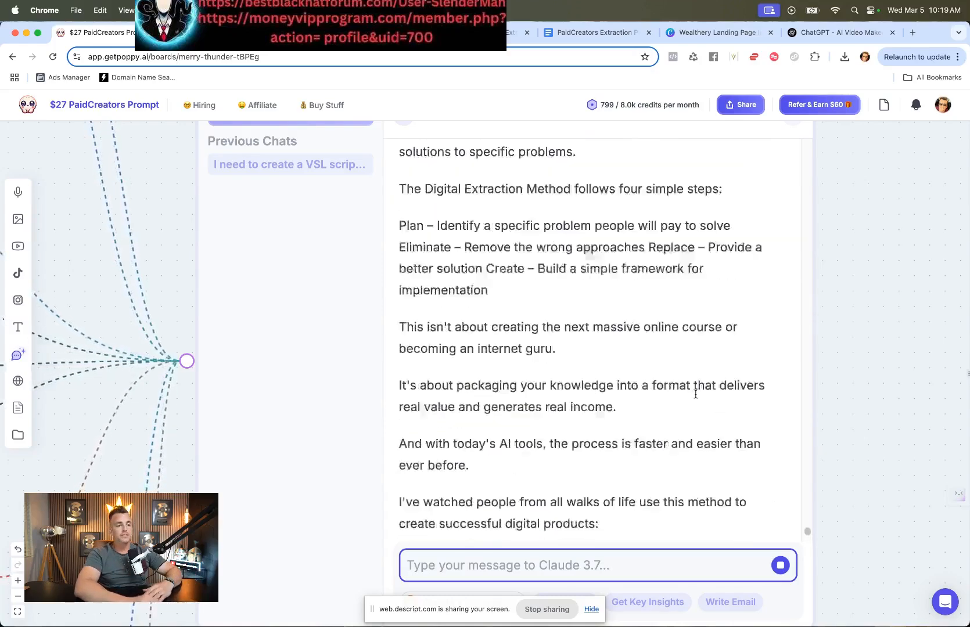
{"action": "scroll", "coordinate": [695, 395], "scroll_direction": "up", "scroll_amount": 10}
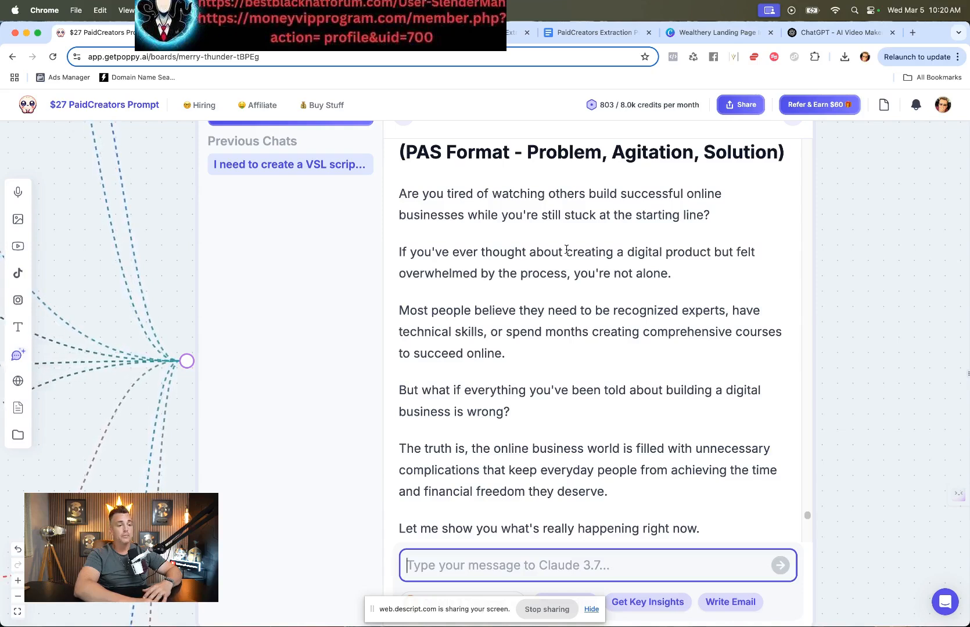
{"action": "type", "text": "Ok this is great, but I need"}
{"action": "type", "text": " an intro hook that "}
{"action": "type", "text": "captures their atten"}
{"action": "type", "text": "tion until the en"}
{"action": "type", "text": "d. Almost"}
{"action": "type", "text": " challenge feel"}
{"action": "type", "text": "ing where they are goi"}
{"action": "type", "text": "ng to witness something "}
{"action": "type", "text": "happen"}
{"action": "type", "text": "by the end od"}
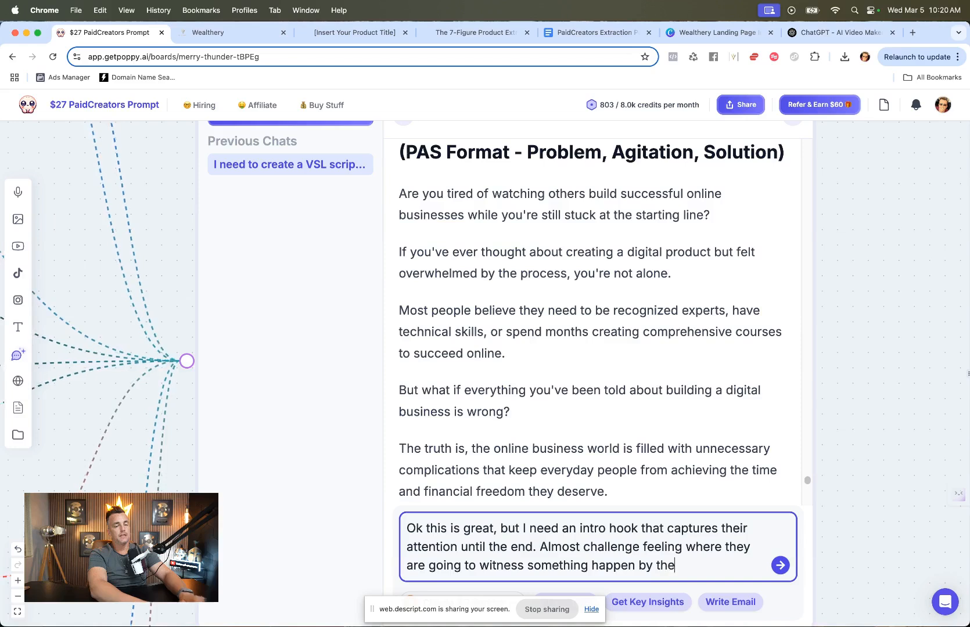
{"action": "key", "text": "BackSpace"}
{"action": "type", "text": "f"}
{"action": "key", "text": "Return"}
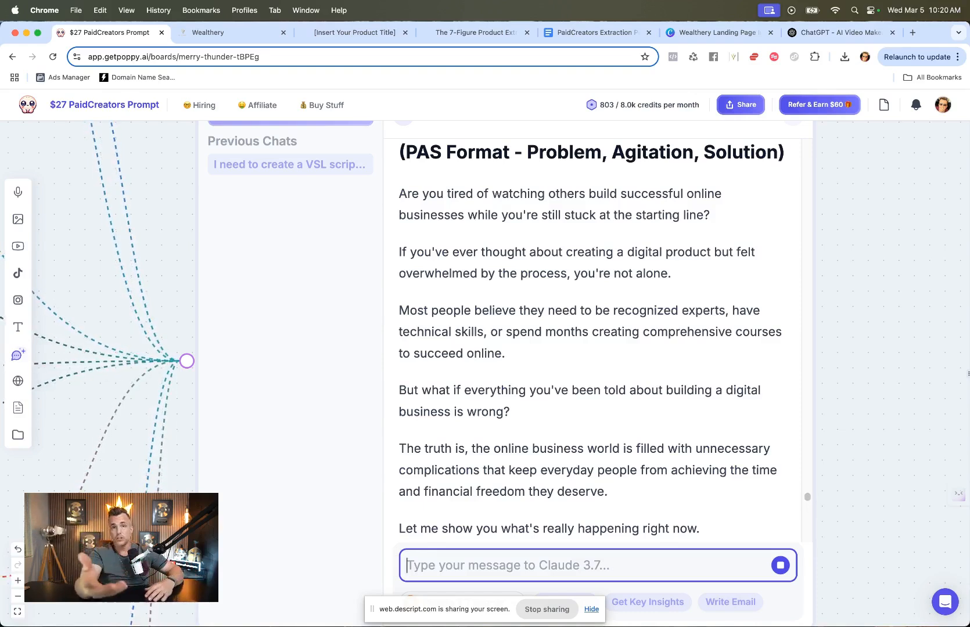
Step: Read through the revised VSL script with the challenge hook in the assistant's reply
{"action": "scroll", "coordinate": [550, 489], "scroll_direction": "down", "scroll_amount": 15}
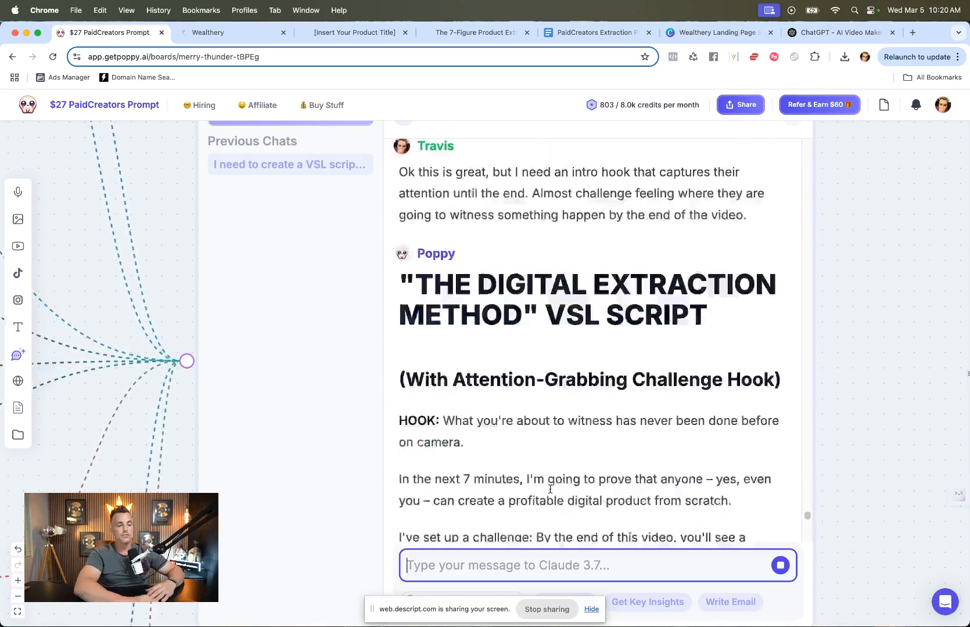
{"action": "scroll", "coordinate": [554, 511], "scroll_direction": "up", "scroll_amount": 3}
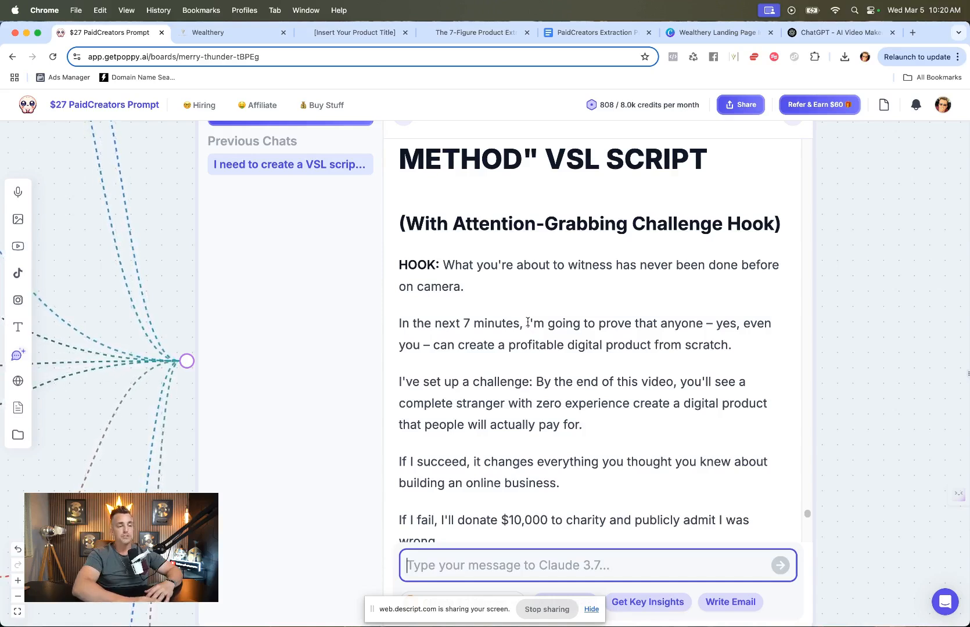
{"action": "scroll", "coordinate": [527, 323], "scroll_direction": "down", "scroll_amount": 2}
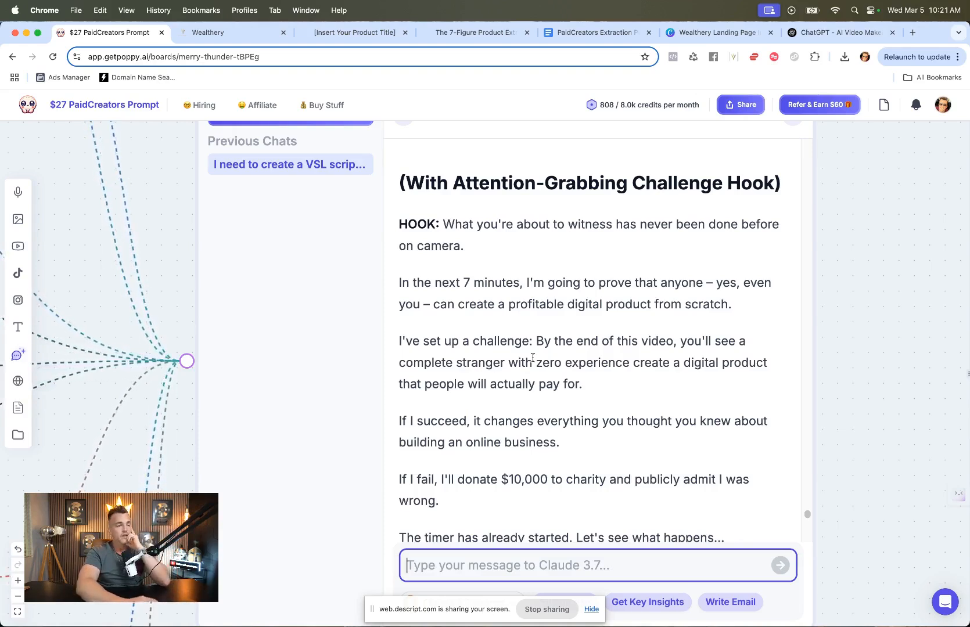
{"action": "scroll", "coordinate": [533, 357], "scroll_direction": "down", "scroll_amount": 3}
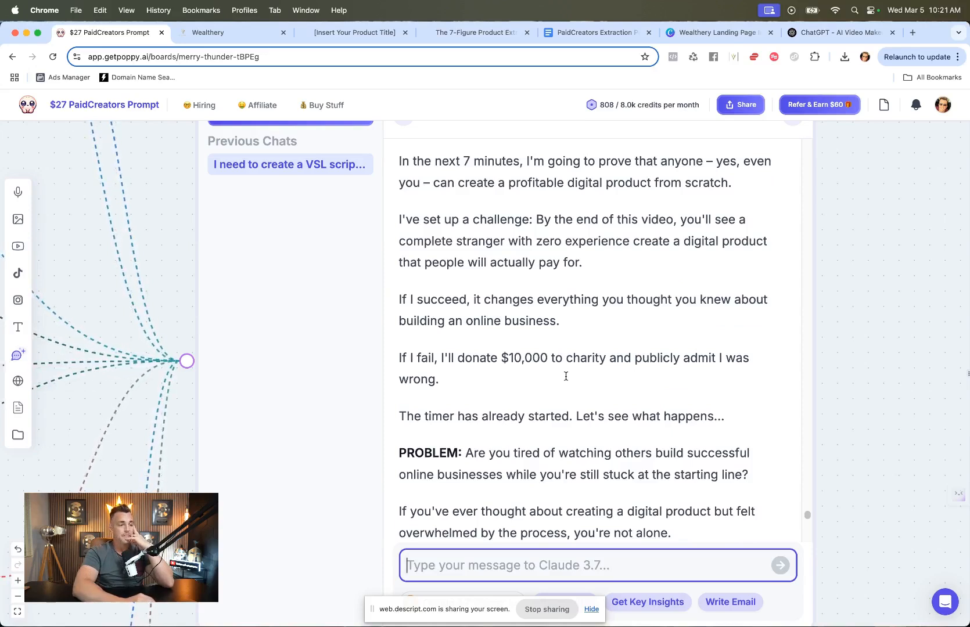
{"action": "scroll", "coordinate": [566, 376], "scroll_direction": "down", "scroll_amount": 3}
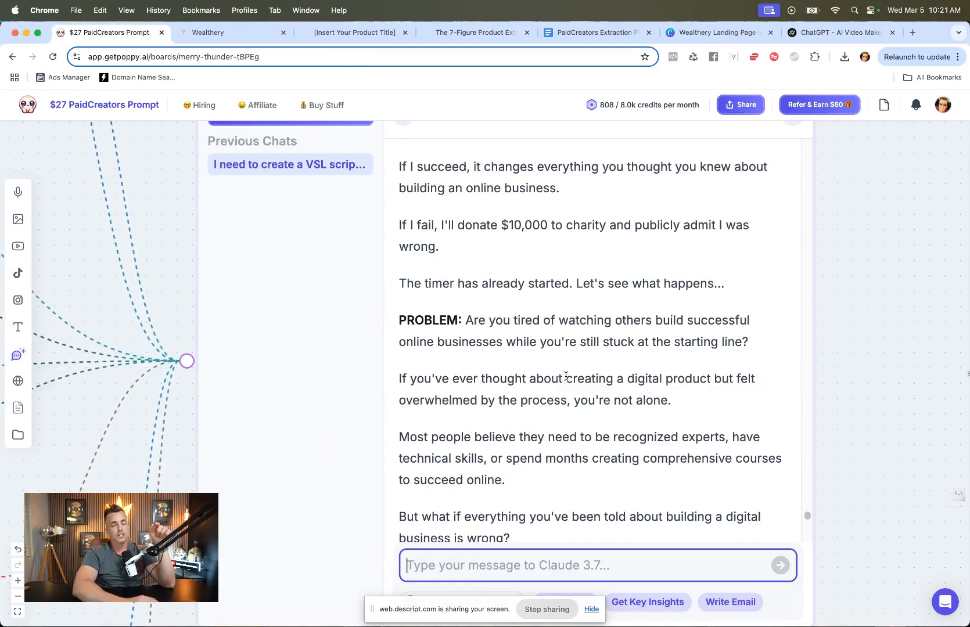
{"action": "scroll", "coordinate": [566, 376], "scroll_direction": "down", "scroll_amount": 2}
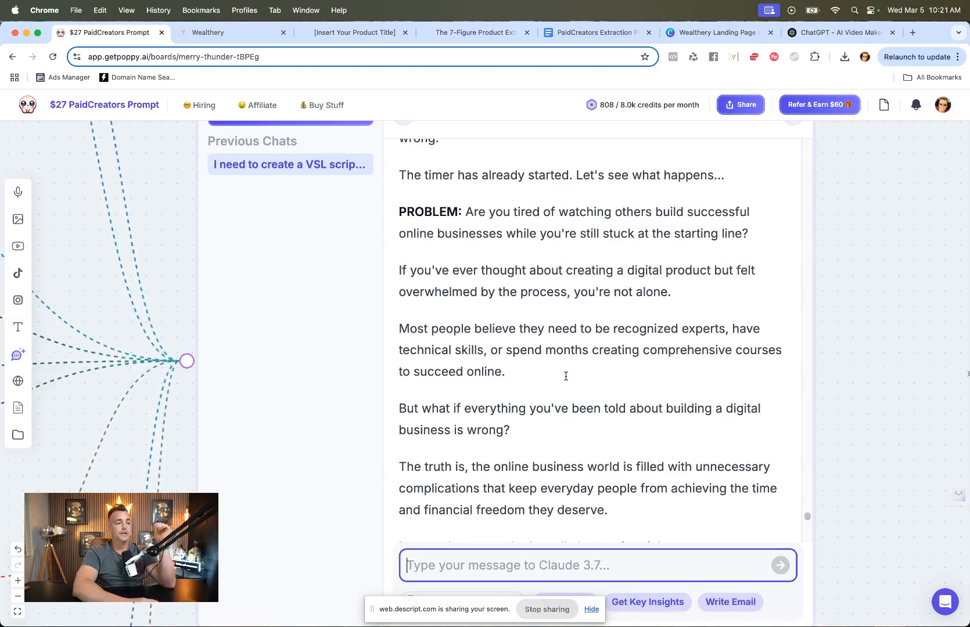
{"action": "scroll", "coordinate": [565, 377], "scroll_direction": "down", "scroll_amount": 1}
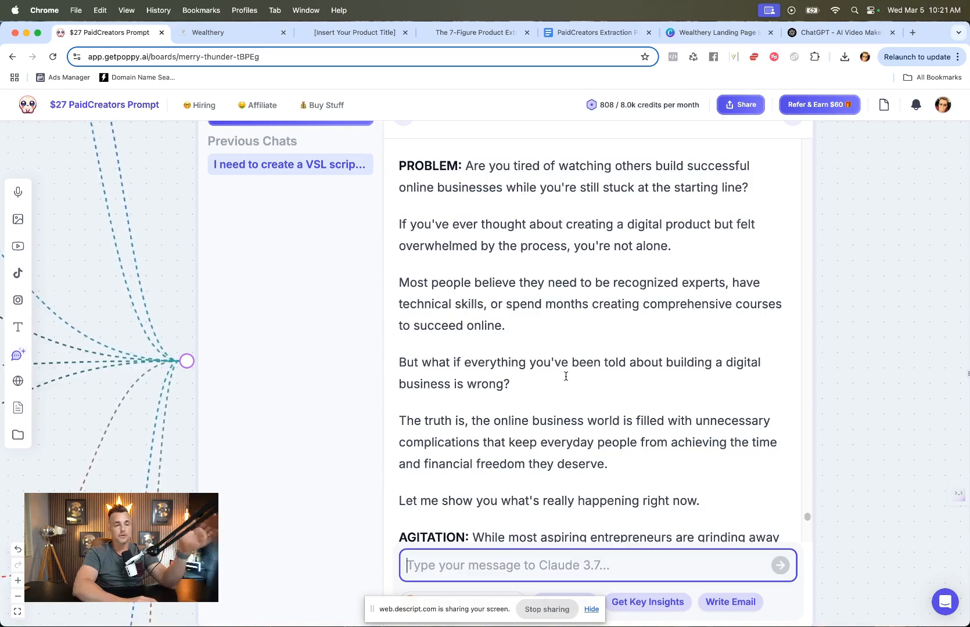
{"action": "scroll", "coordinate": [566, 376], "scroll_direction": "down", "scroll_amount": 2}
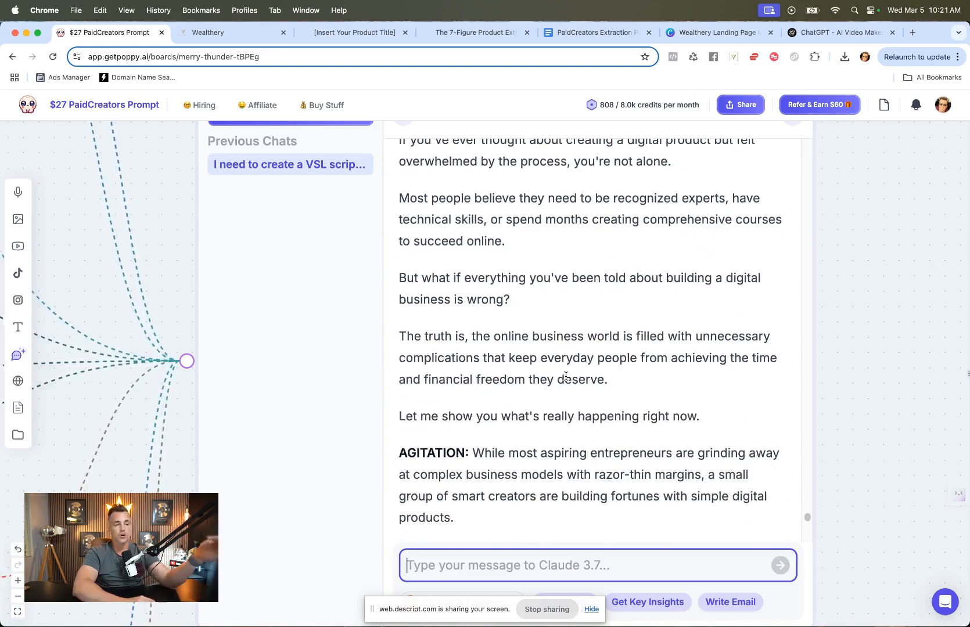
{"action": "scroll", "coordinate": [566, 376], "scroll_direction": "down", "scroll_amount": 20}
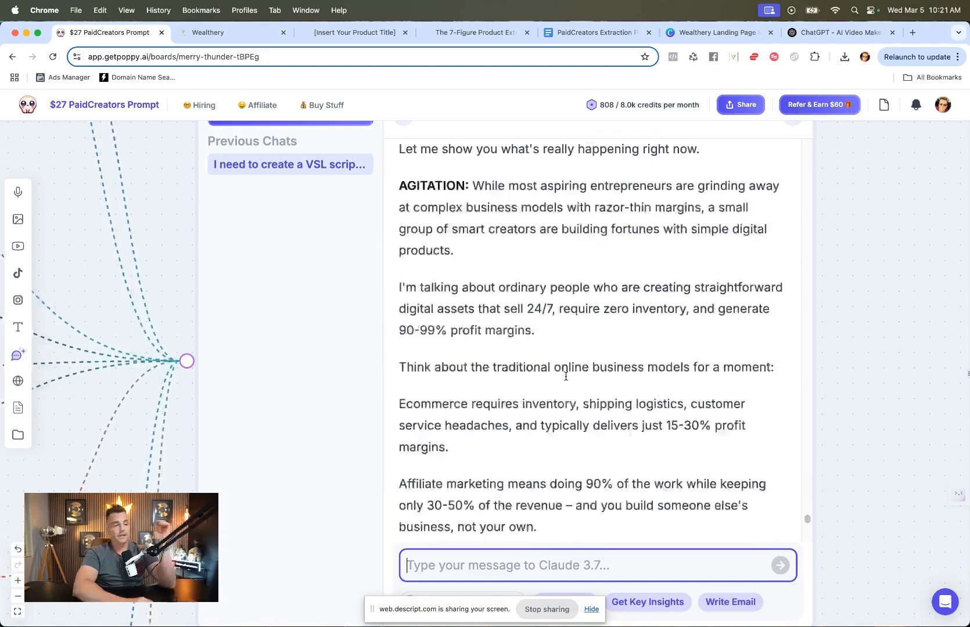
{"action": "scroll", "coordinate": [566, 376], "scroll_direction": "down", "scroll_amount": 10}
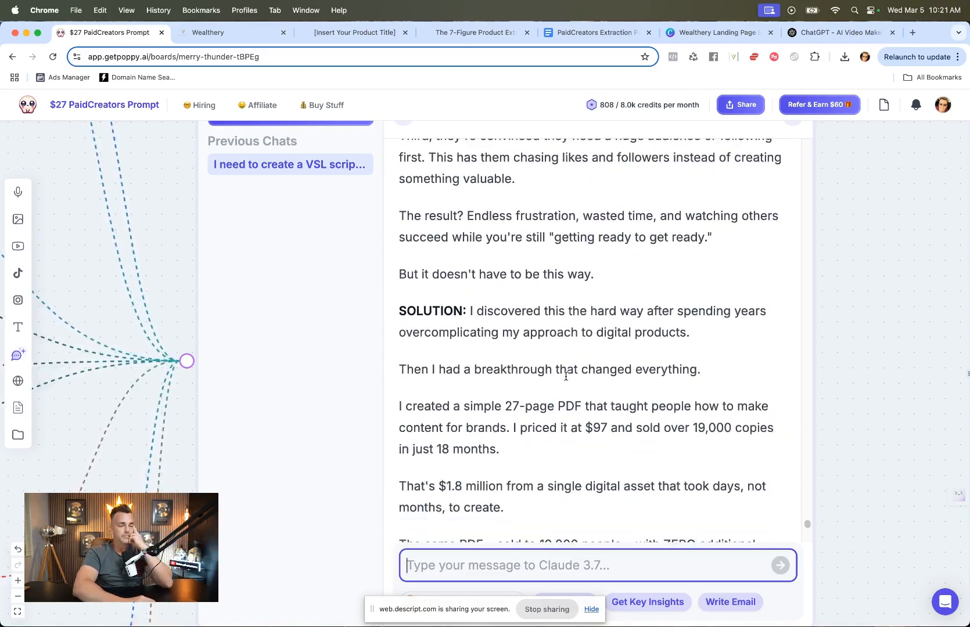
{"action": "scroll", "coordinate": [565, 376], "scroll_direction": "down", "scroll_amount": 5}
{"action": "scroll", "coordinate": [566, 376], "scroll_direction": "down", "scroll_amount": 7}
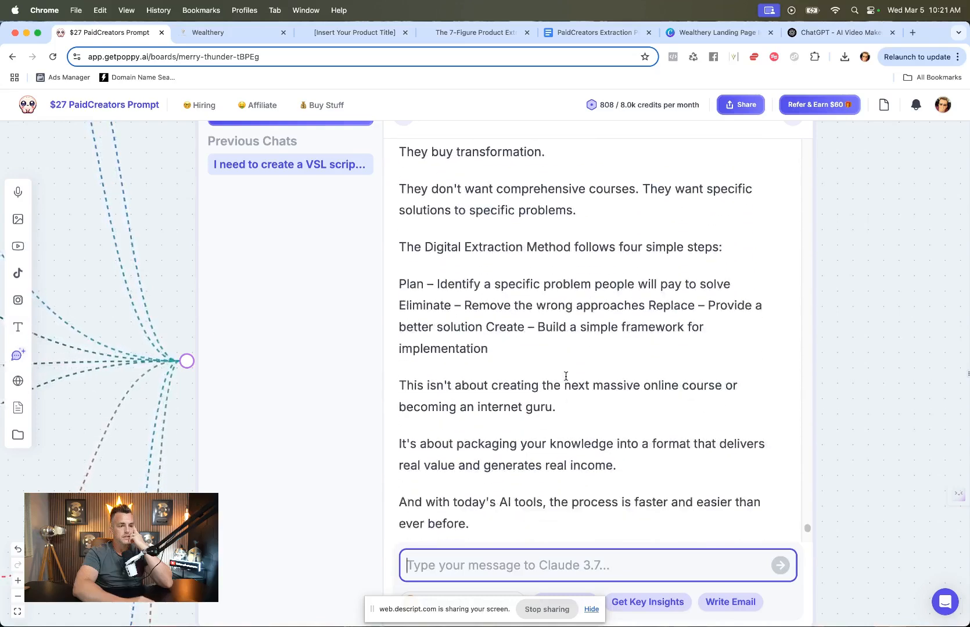
{"action": "scroll", "coordinate": [566, 376], "scroll_direction": "down", "scroll_amount": 8}
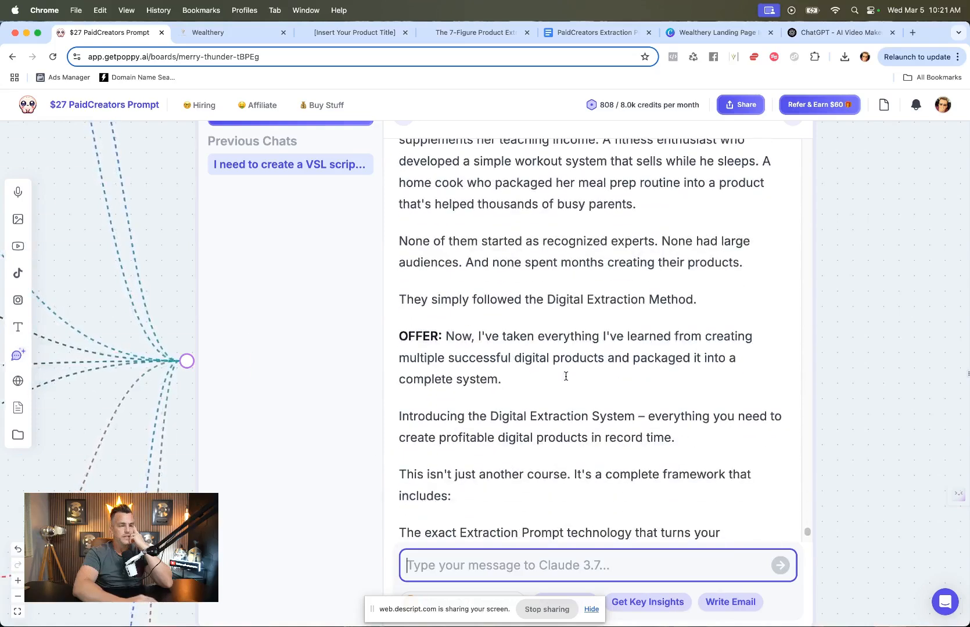
{"action": "scroll", "coordinate": [565, 377], "scroll_direction": "down", "scroll_amount": 1}
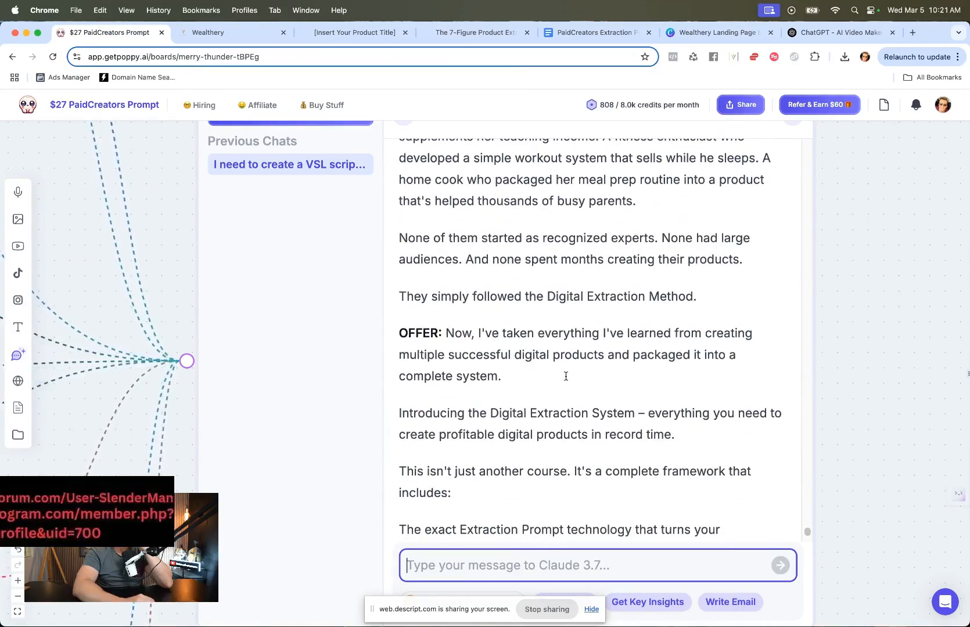
{"action": "scroll", "coordinate": [565, 376], "scroll_direction": "down", "scroll_amount": 1}
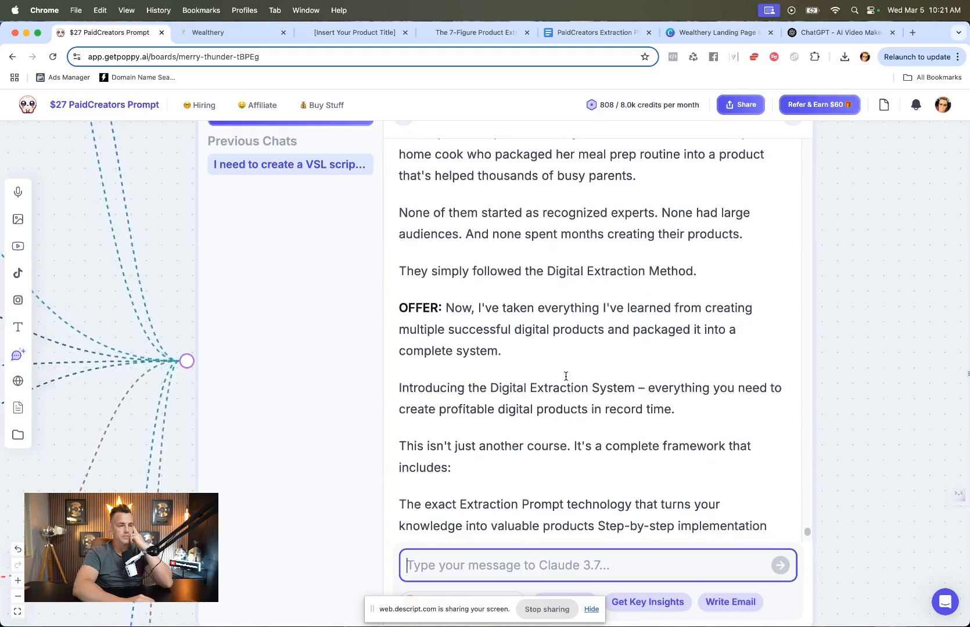
{"action": "scroll", "coordinate": [565, 376], "scroll_direction": "down", "scroll_amount": 3}
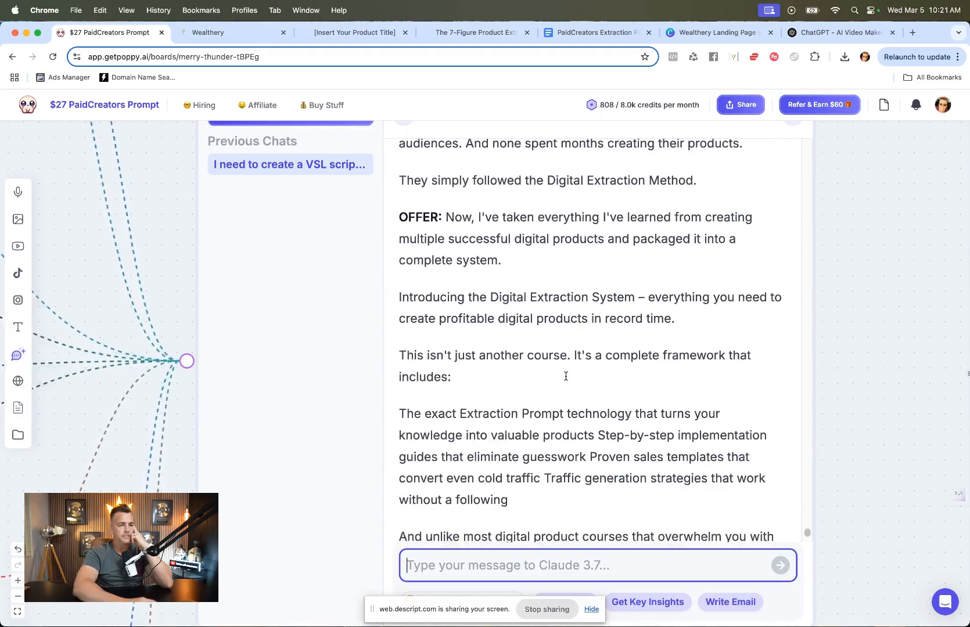
{"action": "scroll", "coordinate": [566, 376], "scroll_direction": "down", "scroll_amount": 8}
{"action": "scroll", "coordinate": [565, 376], "scroll_direction": "down", "scroll_amount": 8}
{"action": "scroll", "coordinate": [566, 377], "scroll_direction": "down", "scroll_amount": 4}
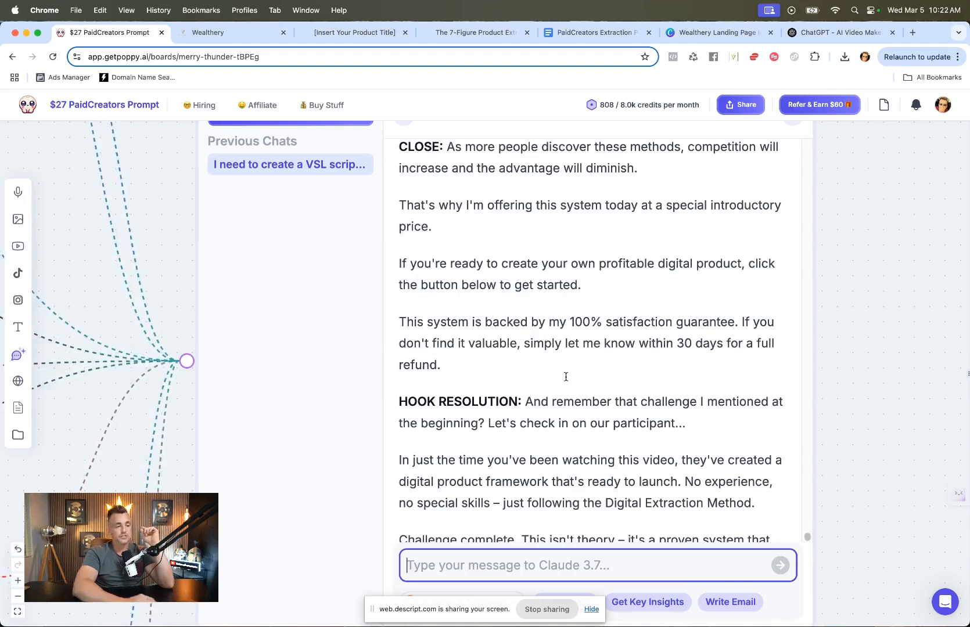
{"action": "scroll", "coordinate": [566, 377], "scroll_direction": "down", "scroll_amount": 5}
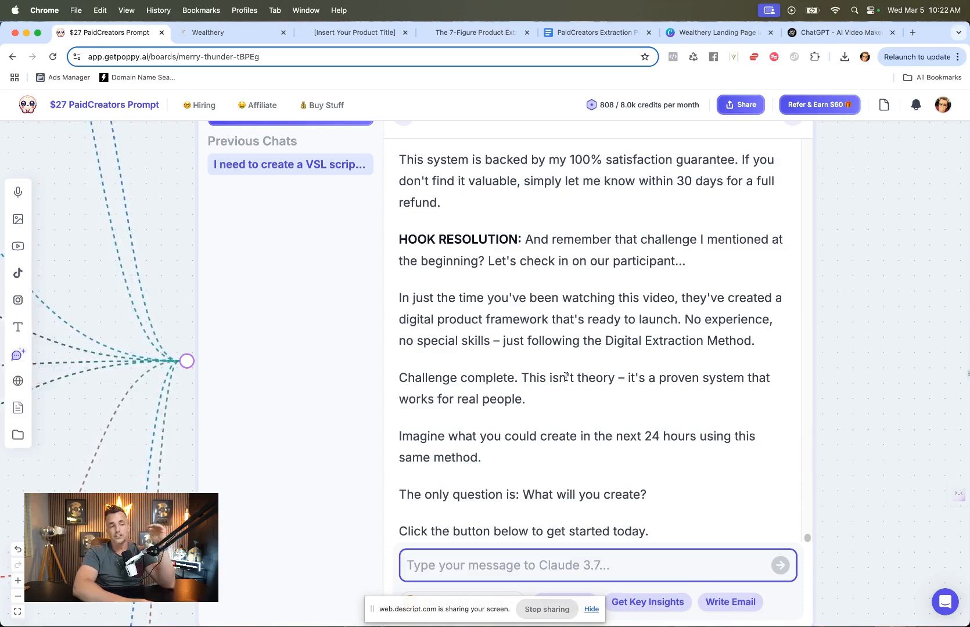
{"action": "scroll", "coordinate": [857, 410], "scroll_direction": "up", "scroll_amount": 1}
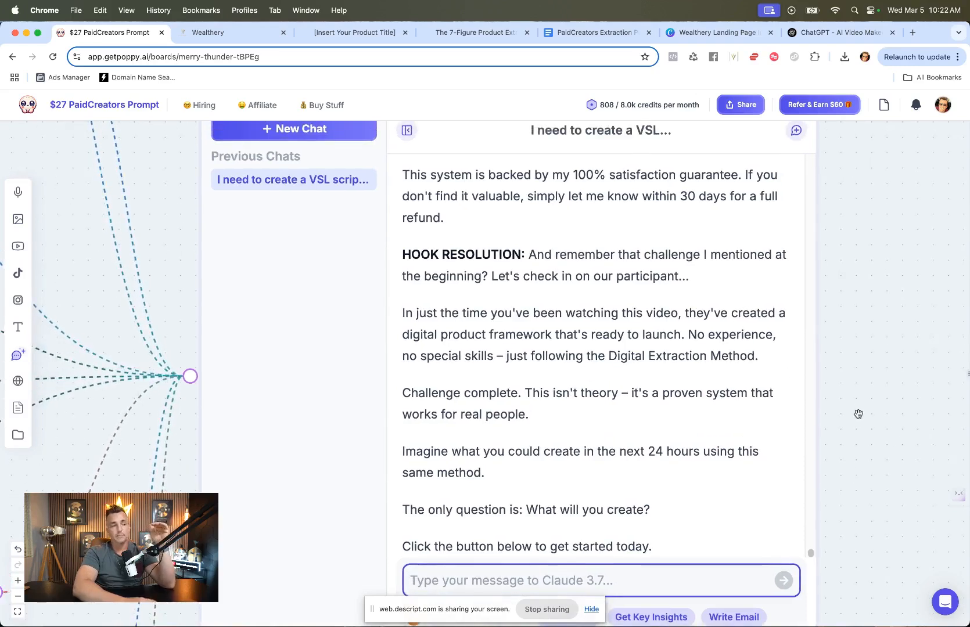
Step: Copy the revised script text from the HOOK section through the closing call to action
{"action": "left_click", "coordinate": [865, 430]}
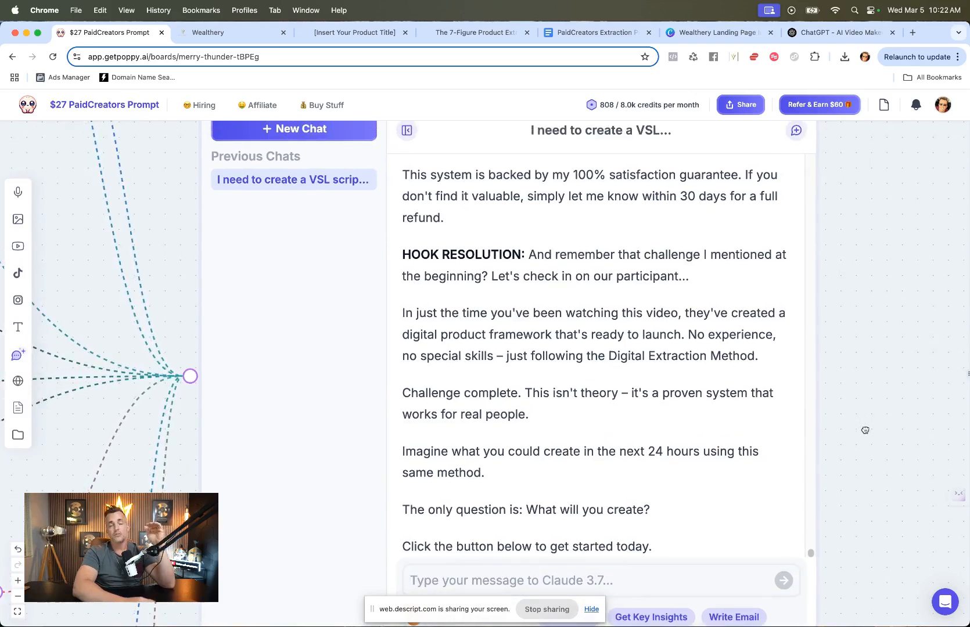
{"action": "scroll", "coordinate": [865, 430], "scroll_direction": "down", "scroll_amount": 5}
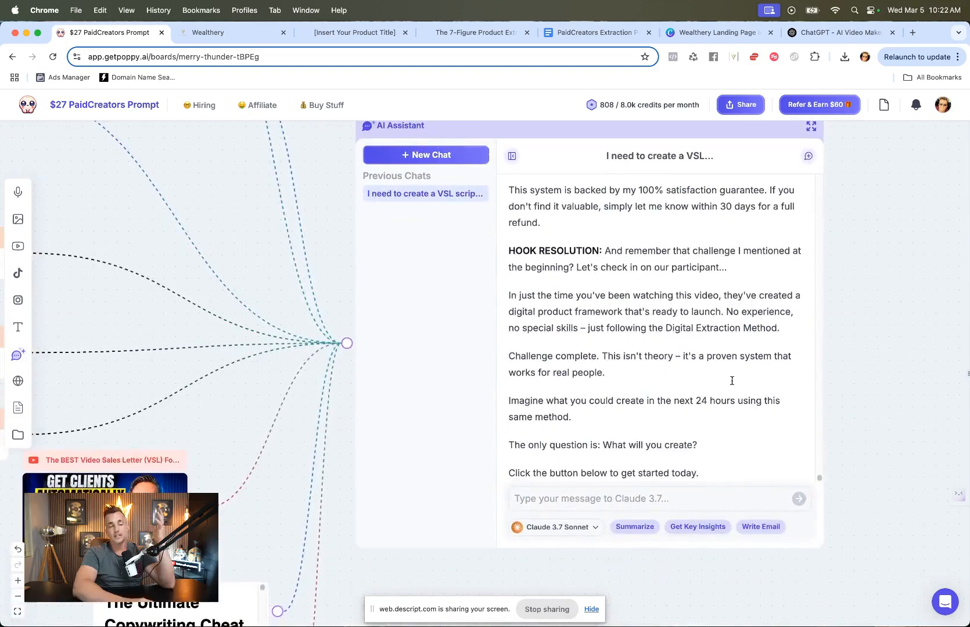
{"action": "scroll", "coordinate": [732, 380], "scroll_direction": "down", "scroll_amount": 1}
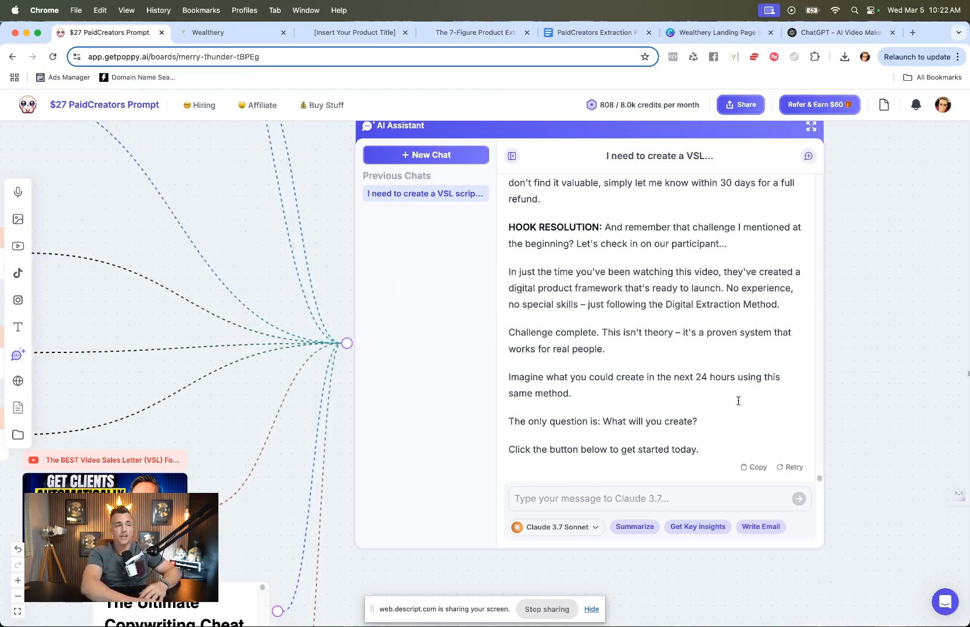
{"action": "left_click_drag", "start_coordinate": [695, 450], "coordinate": [501, 316]}
{"action": "key", "text": "super+c"}
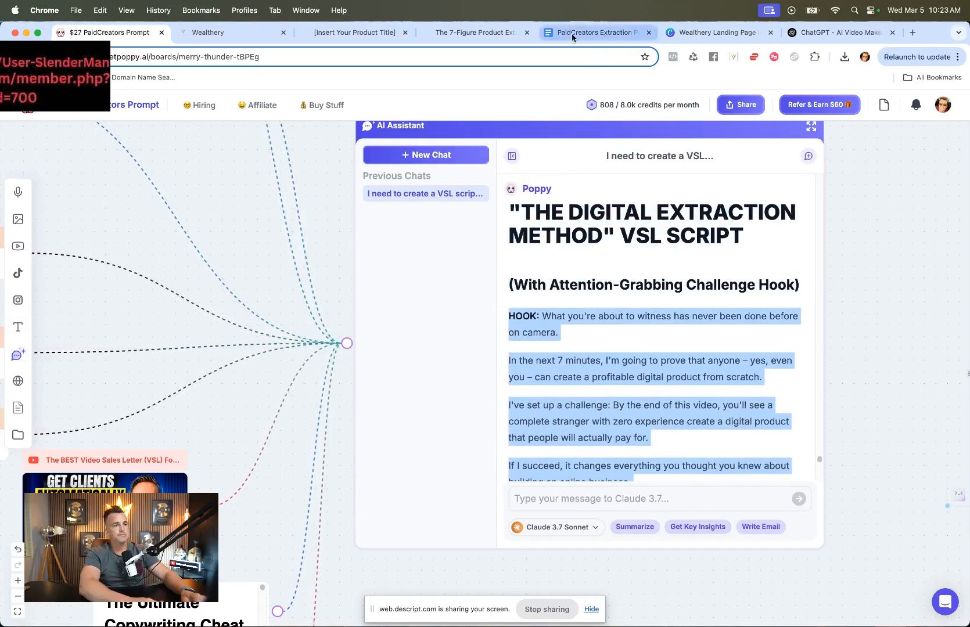
Step: Switch to the AI Video Maker by Descript chat, paste the script and ask "Can you turn this script into a video?"
{"action": "left_click", "coordinate": [820, 32]}
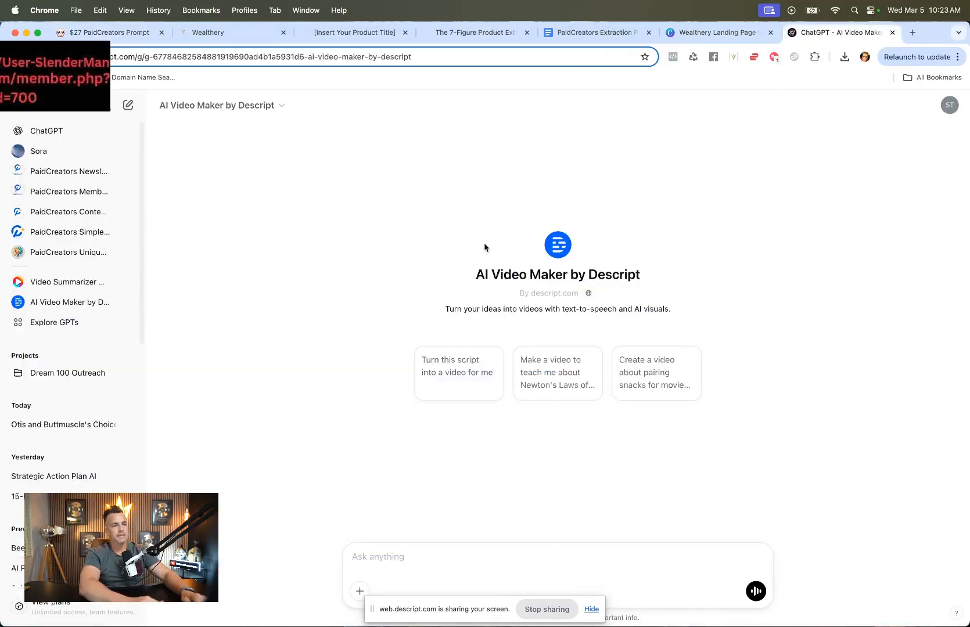
{"action": "key", "text": "super+v"}
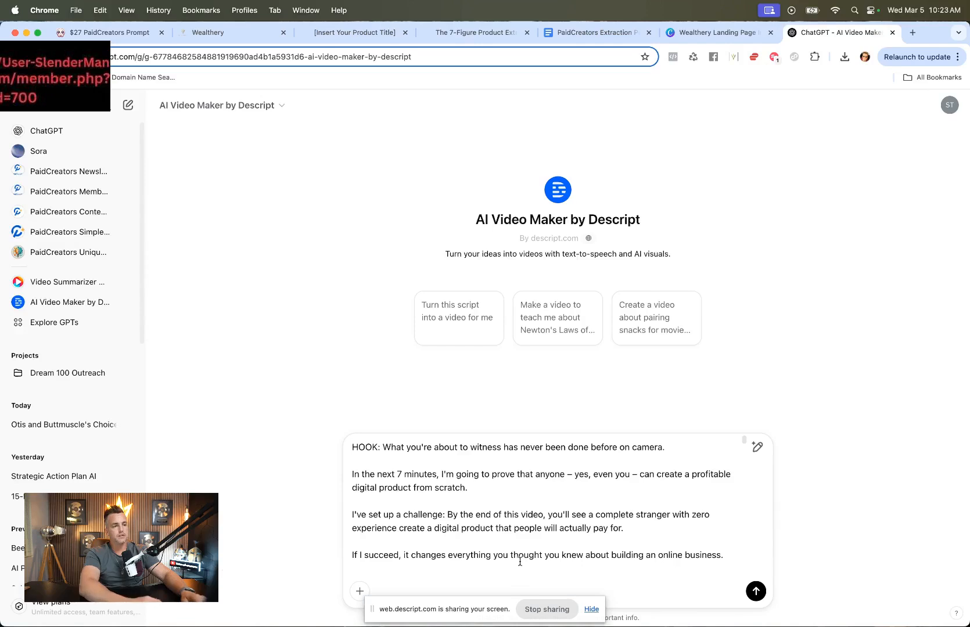
{"action": "key", "text": "shift+Return"}
{"action": "type", "text": "Can you turn this "}
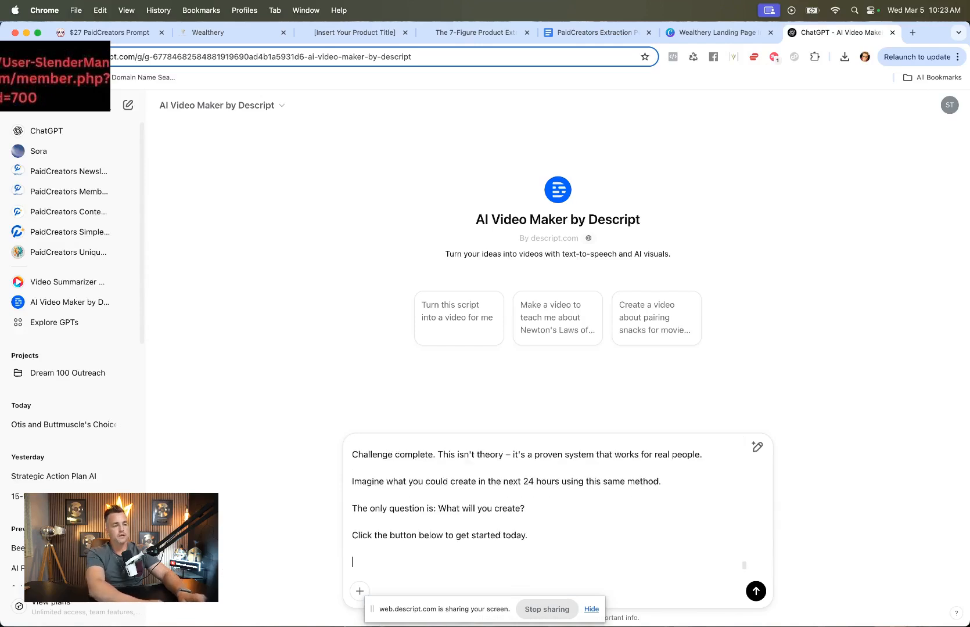
{"action": "type", "text": "script into a video?"}
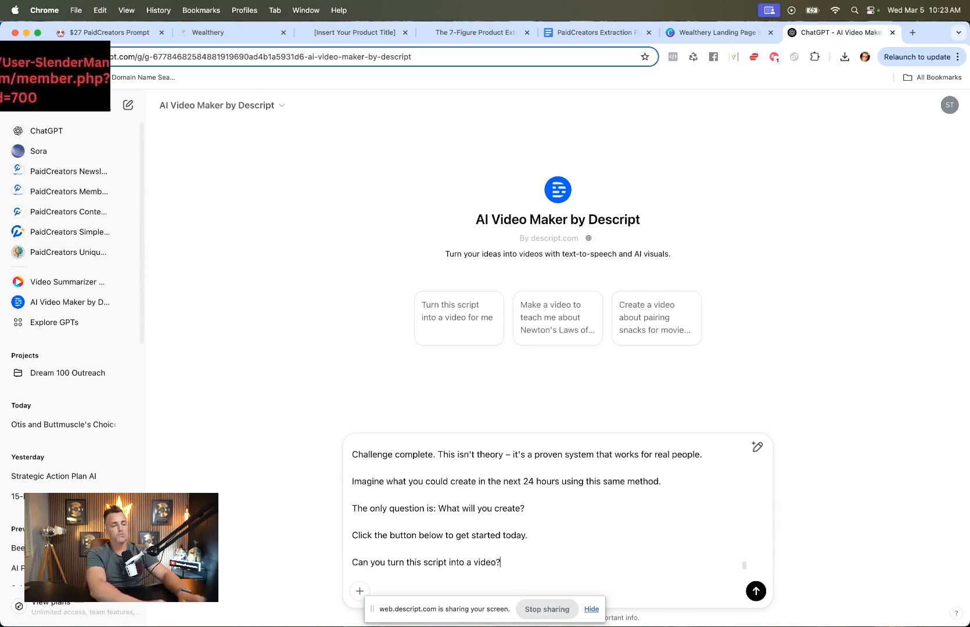
{"action": "key", "text": "Return"}
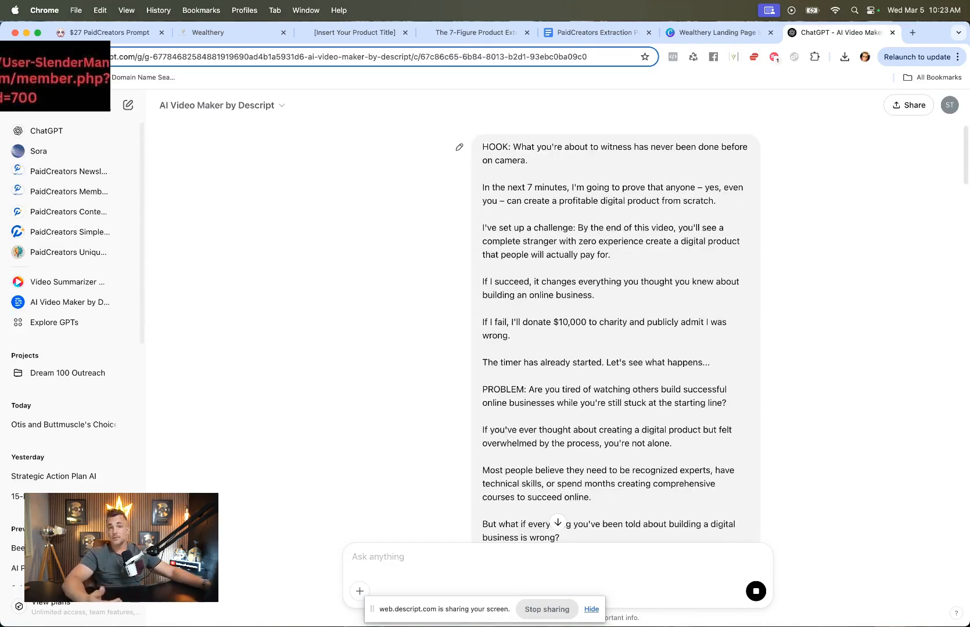
Step: Read the video maker's reply describing the process and visual style options
{"action": "scroll", "coordinate": [463, 336], "scroll_direction": "down", "scroll_amount": 10}
{"action": "scroll", "coordinate": [463, 337], "scroll_direction": "down", "scroll_amount": 10}
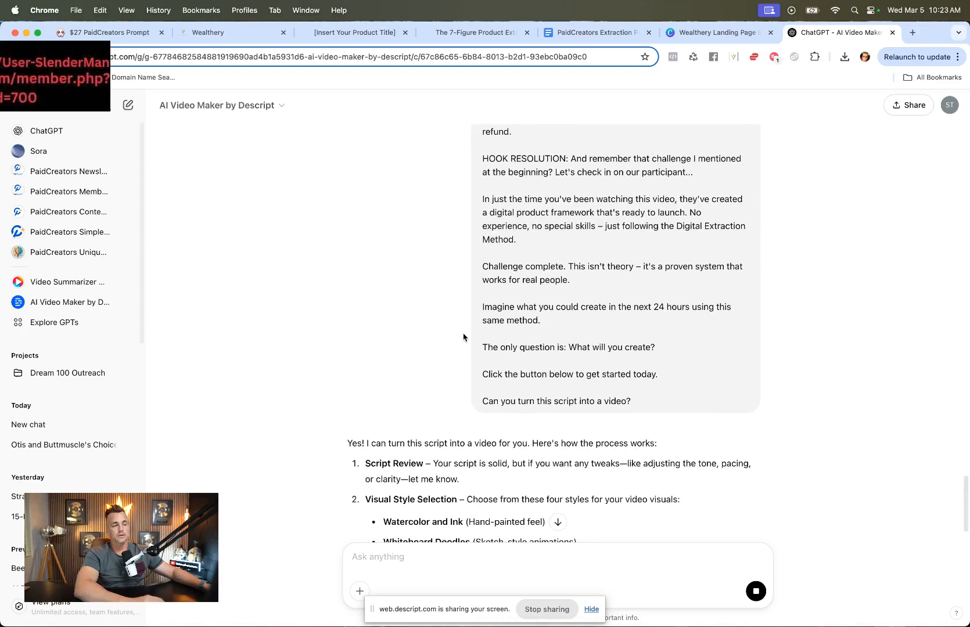
{"action": "scroll", "coordinate": [462, 336], "scroll_direction": "down", "scroll_amount": 2}
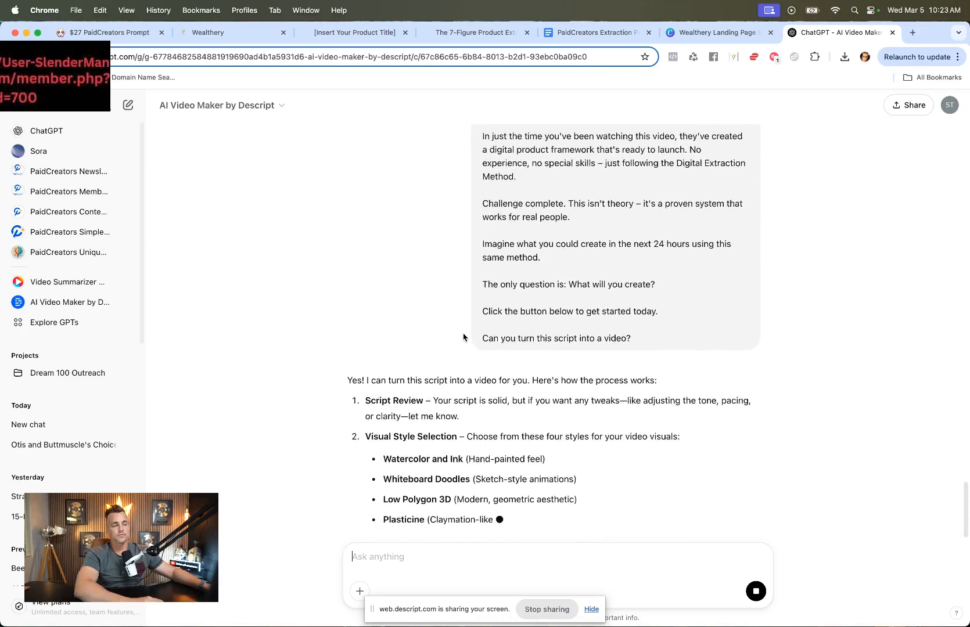
{"action": "scroll", "coordinate": [463, 337], "scroll_direction": "down", "scroll_amount": 2}
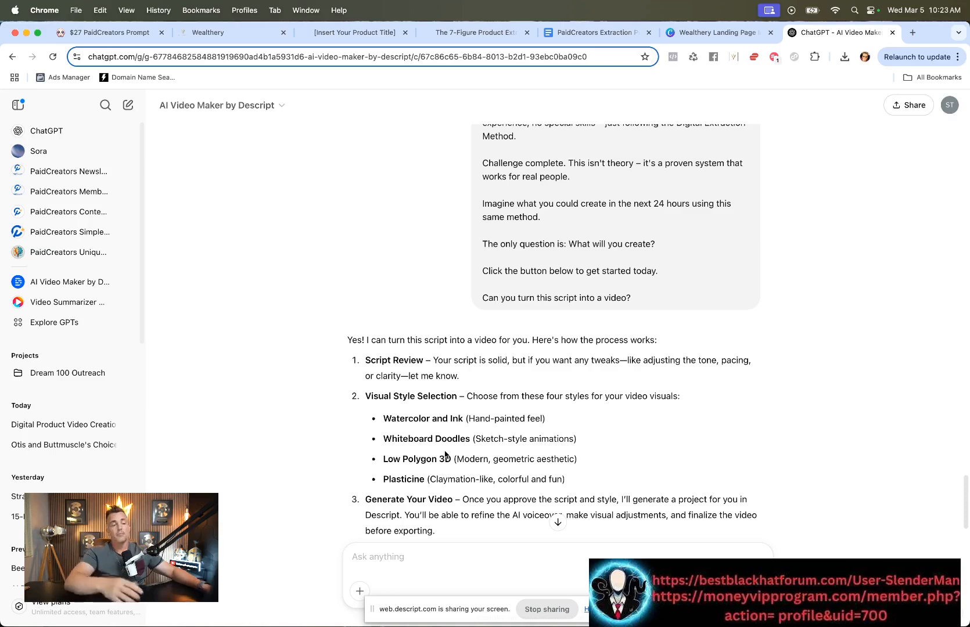
{"action": "scroll", "coordinate": [541, 438], "scroll_direction": "down", "scroll_amount": 3}
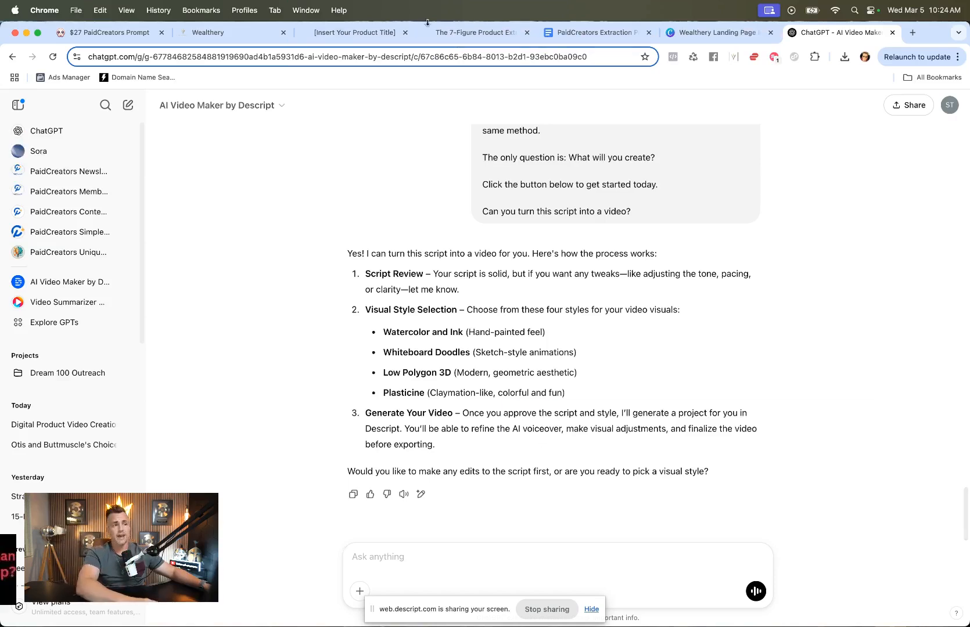
Step: Review the existing live 7-Figure Product Extraction Prompt sales page, its video, copy and order form
{"action": "left_click", "coordinate": [465, 33]}
{"action": "scroll", "coordinate": [490, 356], "scroll_direction": "down", "scroll_amount": 5}
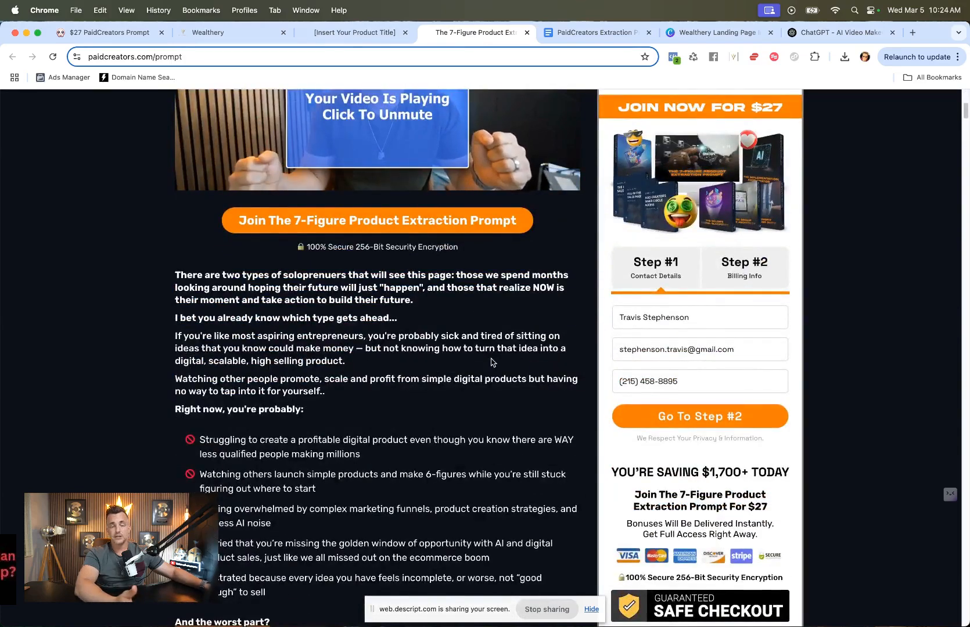
{"action": "scroll", "coordinate": [490, 361], "scroll_direction": "down", "scroll_amount": 6}
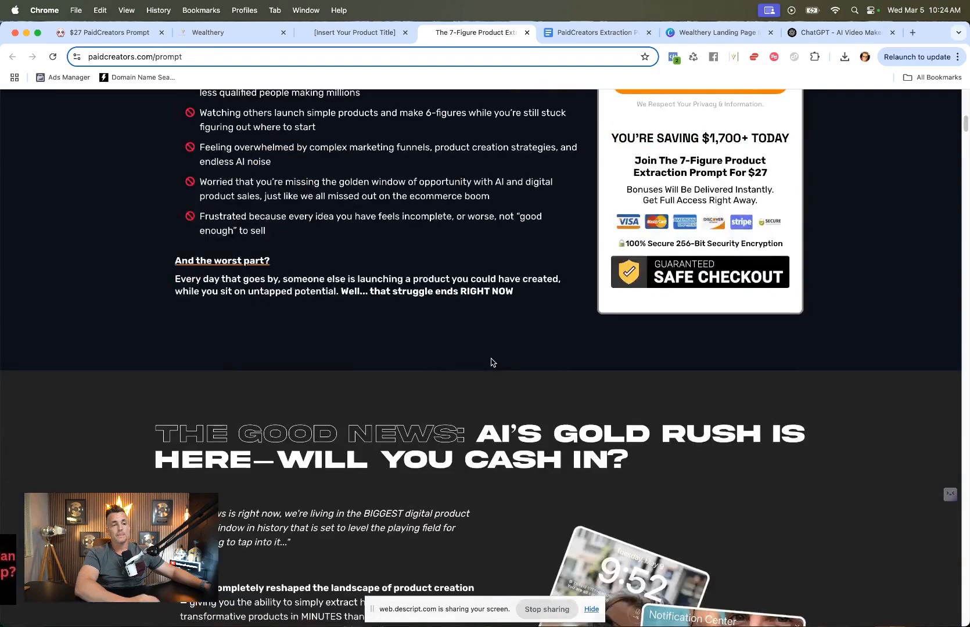
{"action": "scroll", "coordinate": [491, 362], "scroll_direction": "up", "scroll_amount": 9}
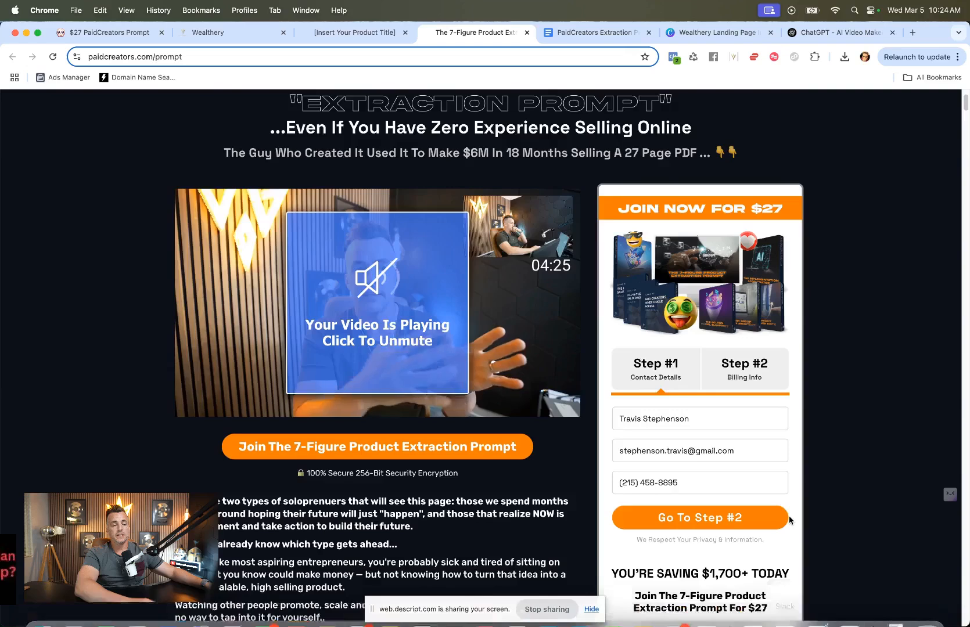
{"action": "scroll", "coordinate": [789, 518], "scroll_direction": "down", "scroll_amount": 8}
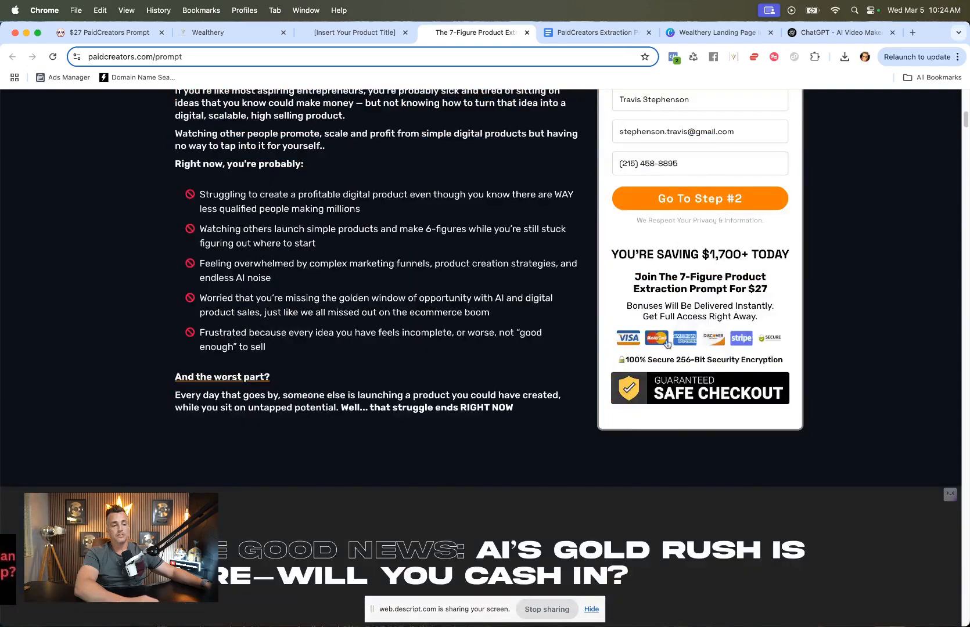
{"action": "scroll", "coordinate": [660, 377], "scroll_direction": "down", "scroll_amount": 4}
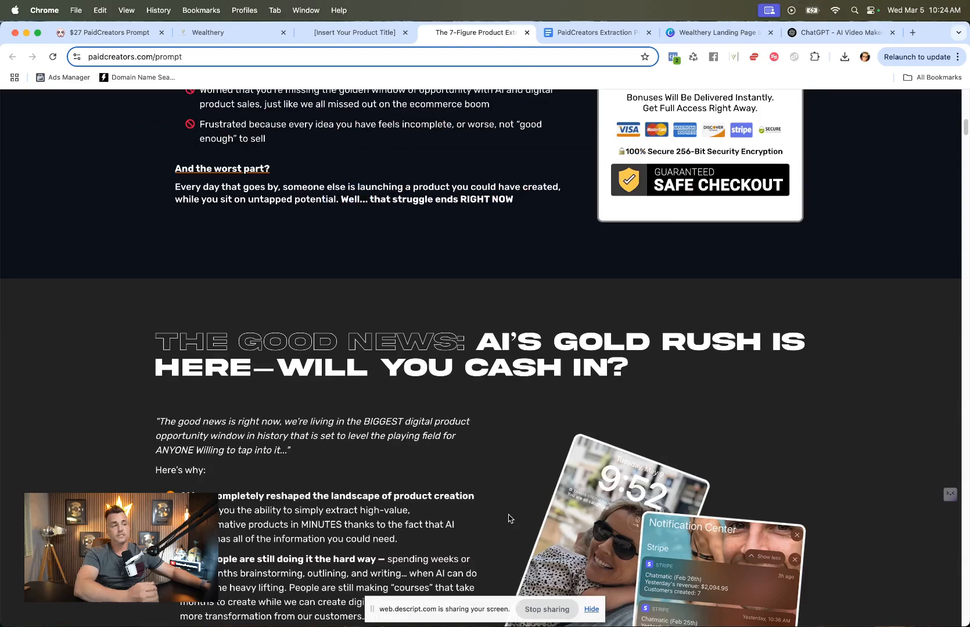
{"action": "scroll", "coordinate": [508, 518], "scroll_direction": "up", "scroll_amount": 10}
{"action": "scroll", "coordinate": [508, 515], "scroll_direction": "up", "scroll_amount": 2}
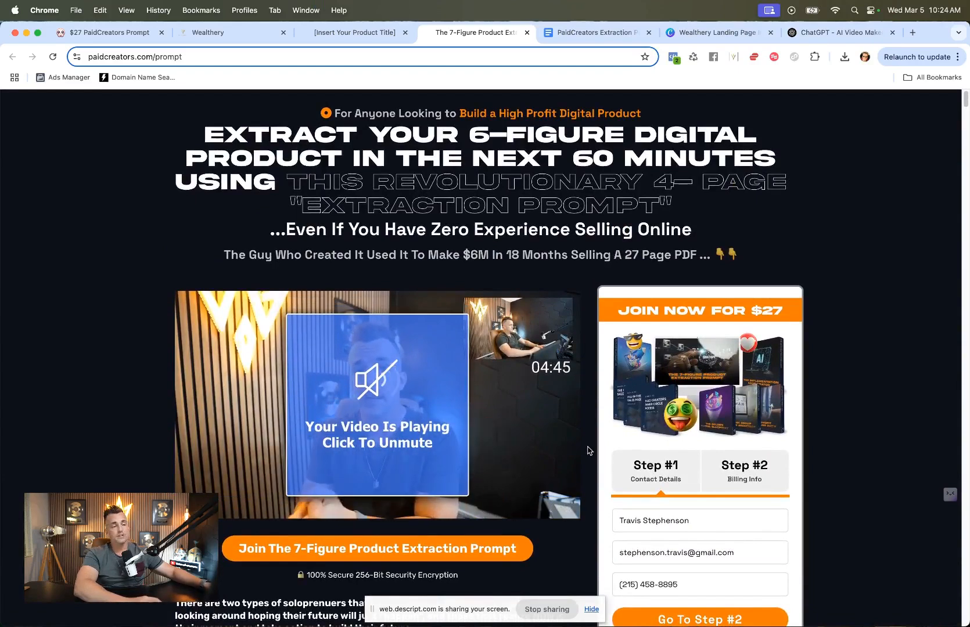
{"action": "scroll", "coordinate": [587, 448], "scroll_direction": "down", "scroll_amount": 5}
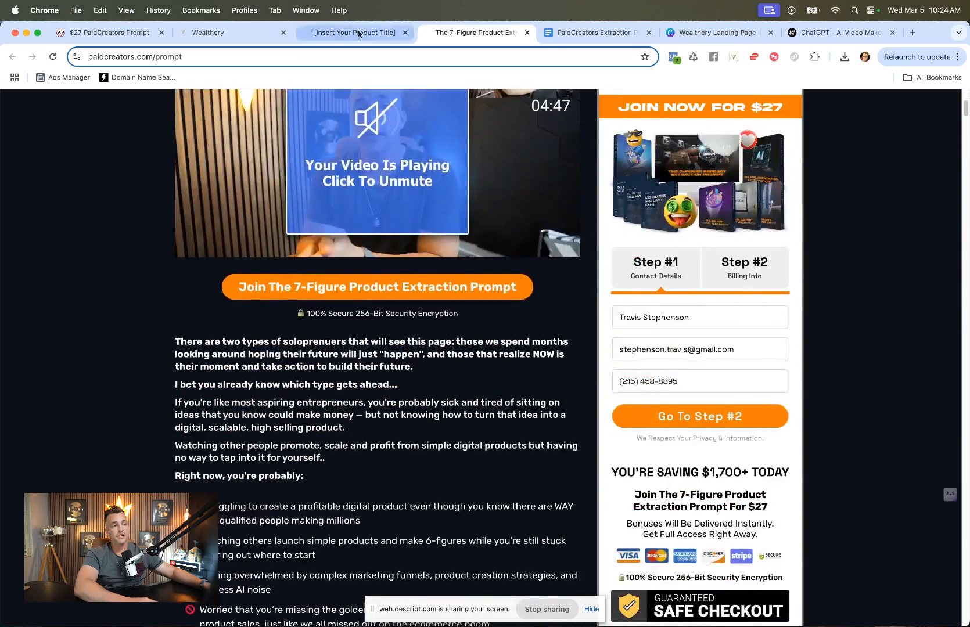
Step: Look over the Wealthery sales page preview and close its tab
{"action": "left_click", "coordinate": [360, 33]}
{"action": "scroll", "coordinate": [470, 341], "scroll_direction": "up", "scroll_amount": 15}
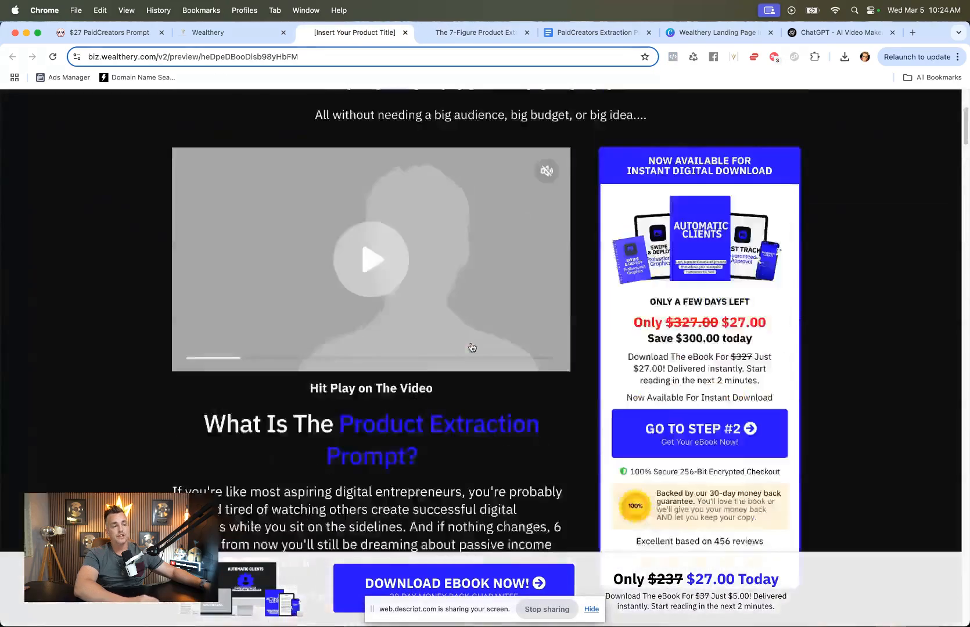
{"action": "scroll", "coordinate": [472, 347], "scroll_direction": "up", "scroll_amount": 4}
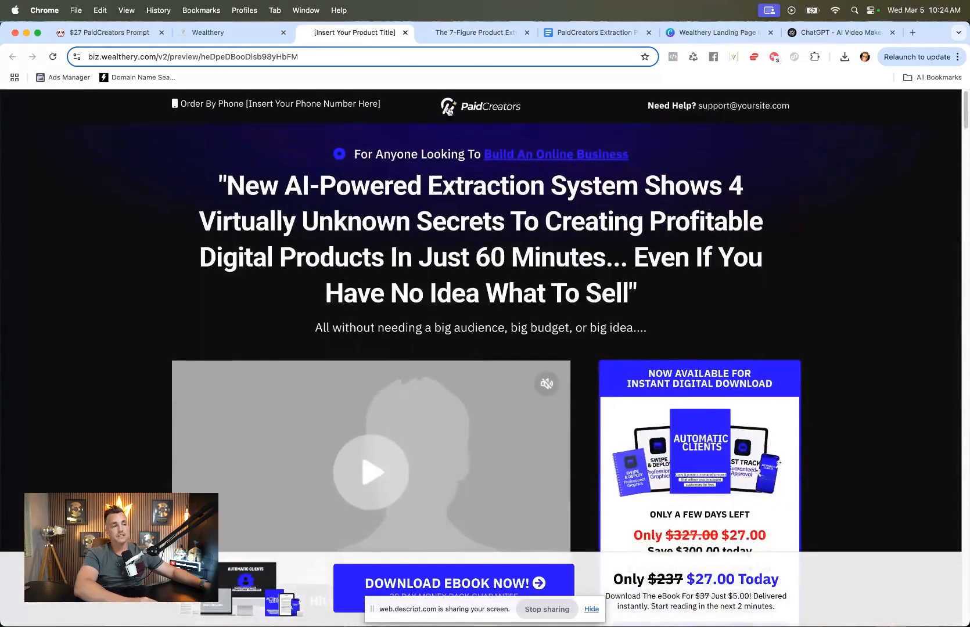
{"action": "left_click", "coordinate": [405, 33]}
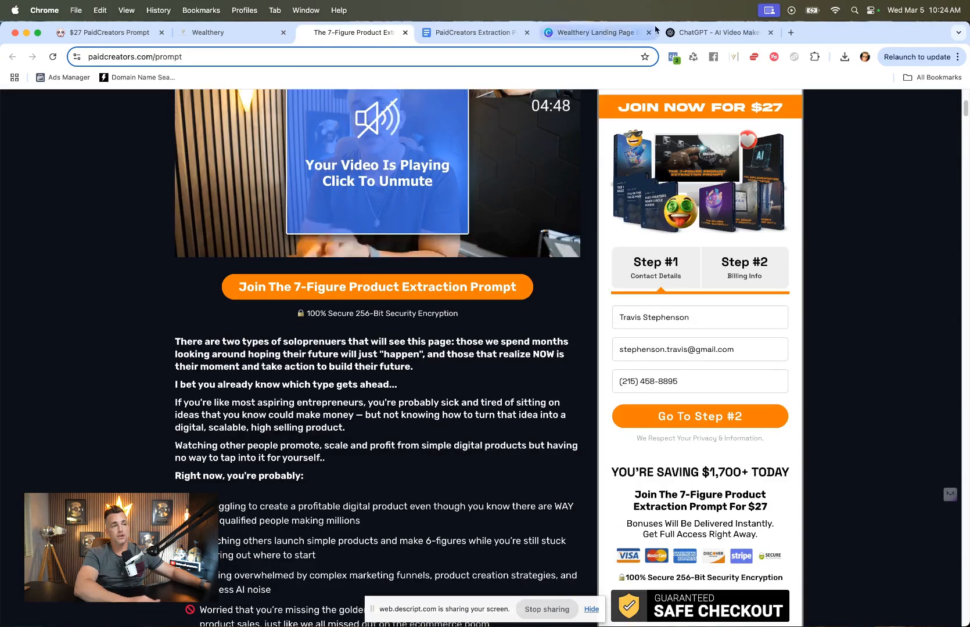
Step: Open the FE - Sales Page Short 2 funnel step in the Wealthery page builder
{"action": "left_click", "coordinate": [684, 31]}
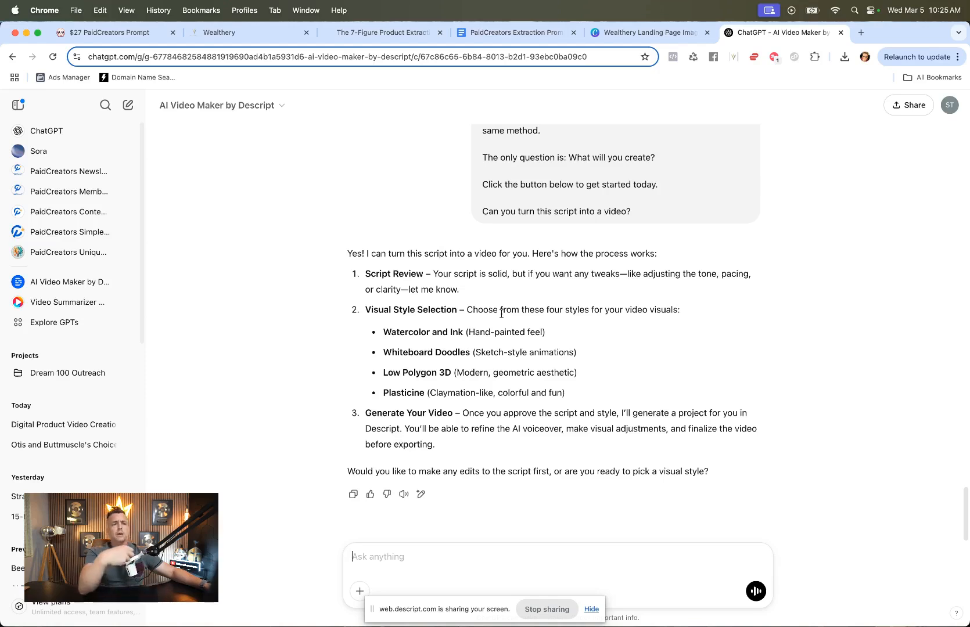
{"action": "left_click", "coordinate": [380, 32]}
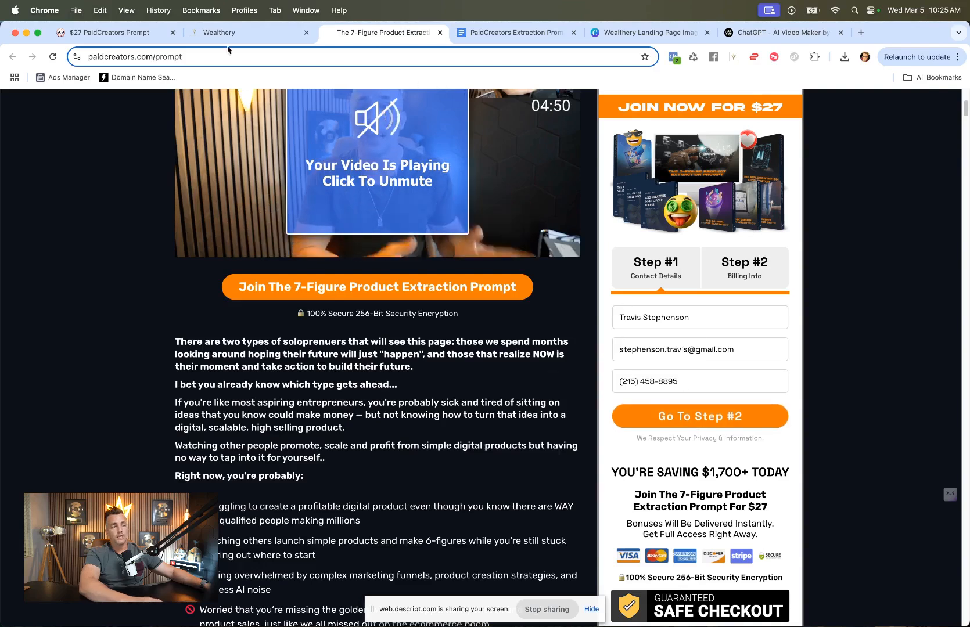
{"action": "left_click", "coordinate": [255, 33]}
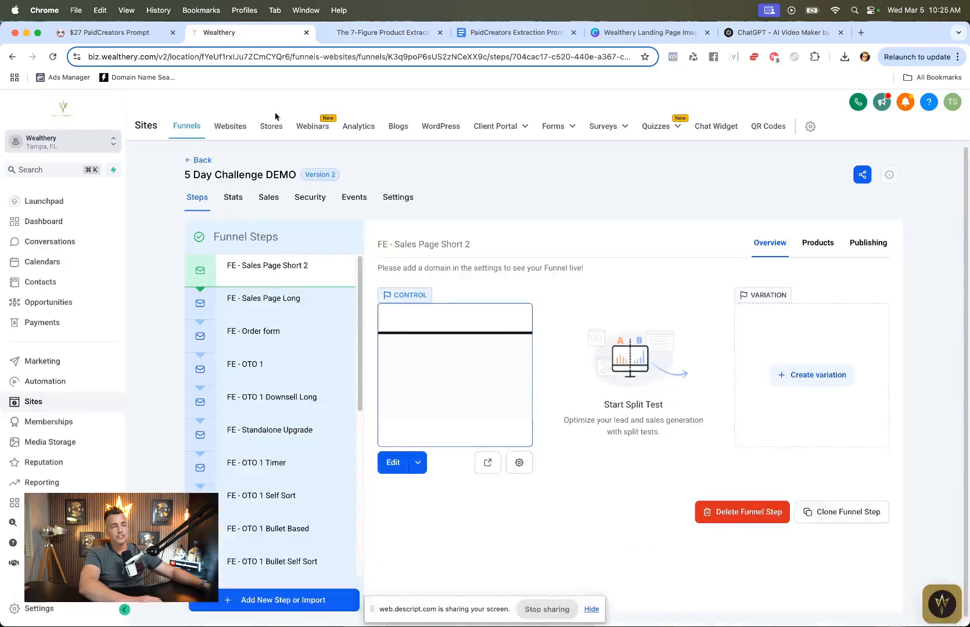
{"action": "left_click", "coordinate": [395, 462]}
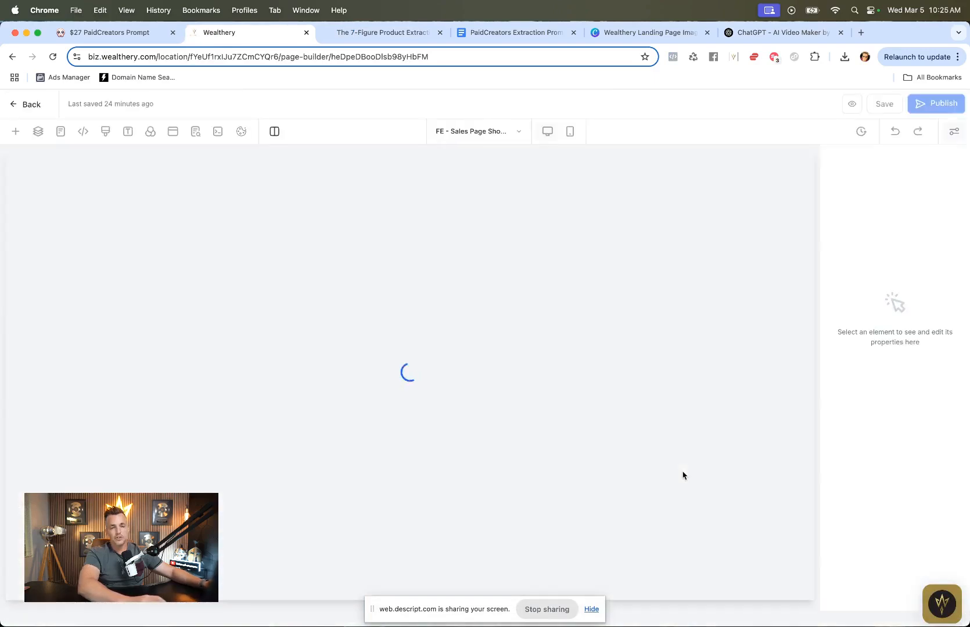
{"action": "scroll", "coordinate": [683, 475], "scroll_direction": "down", "scroll_amount": 5}
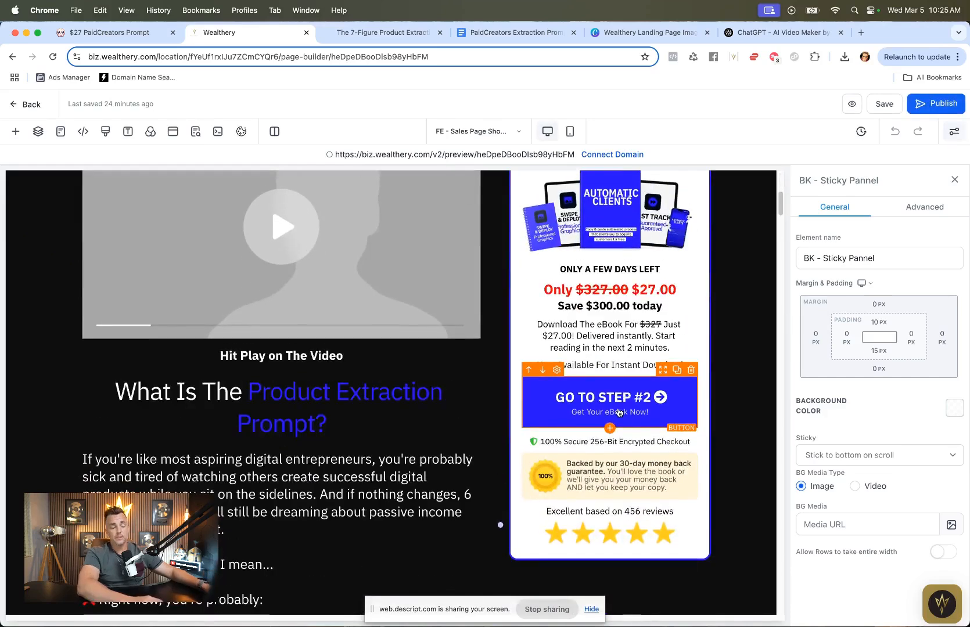
Step: Inspect the page's exit popup, close it, and review the headline and video section
{"action": "left_click", "coordinate": [173, 131]}
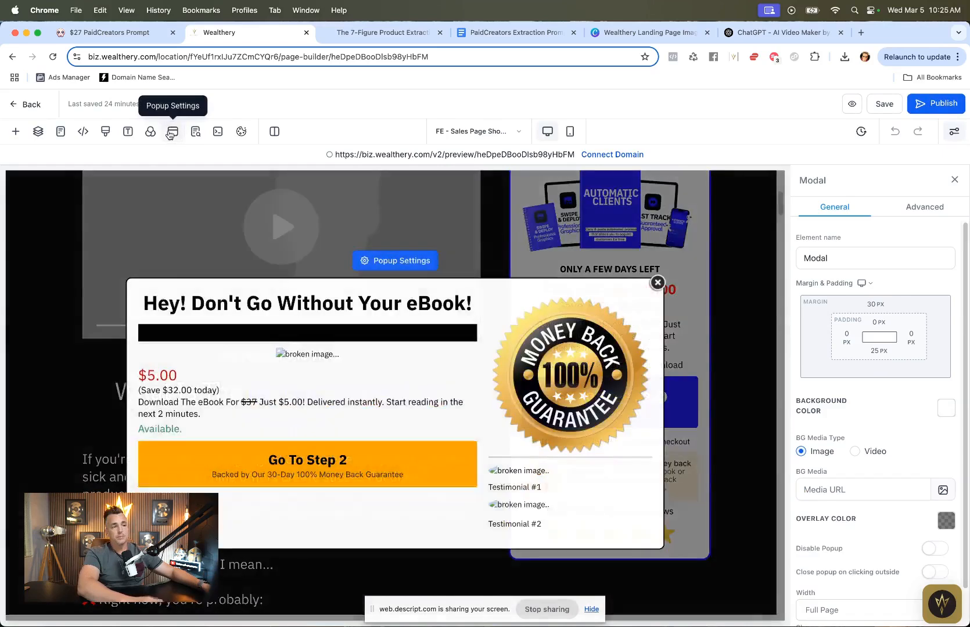
{"action": "left_click", "coordinate": [652, 282]}
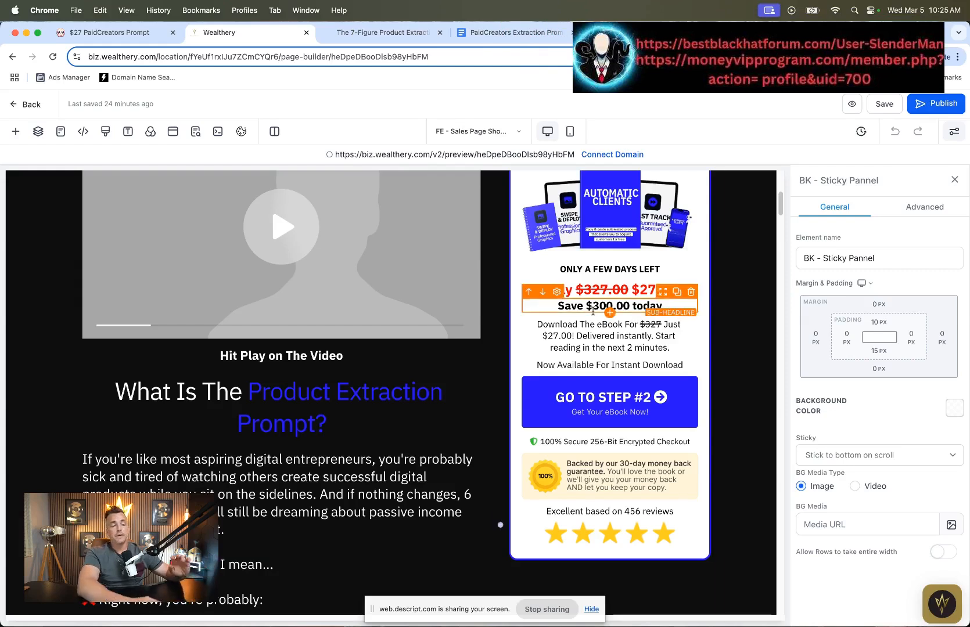
{"action": "scroll", "coordinate": [462, 302], "scroll_direction": "up", "scroll_amount": 5}
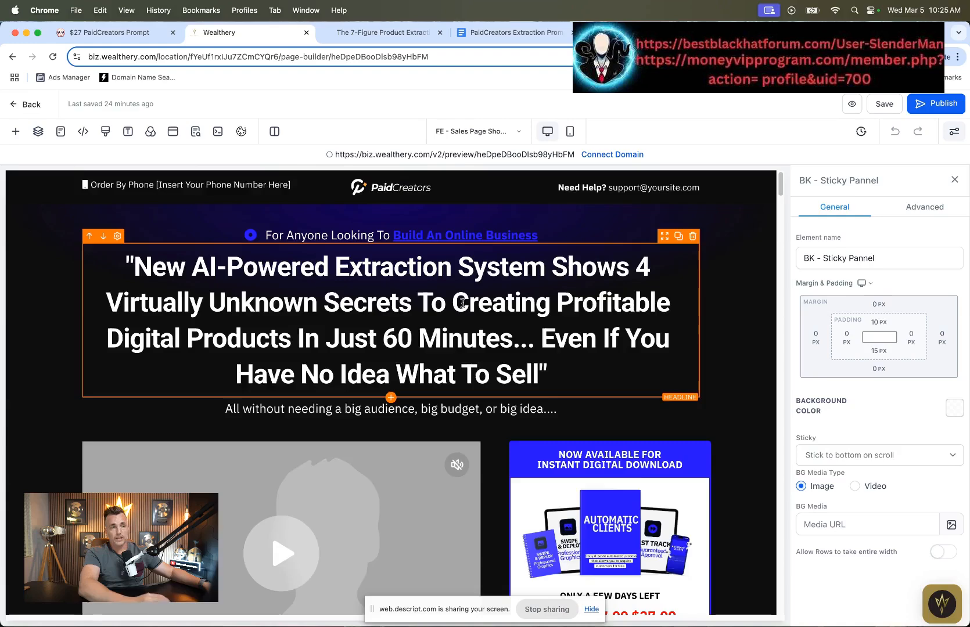
{"action": "scroll", "coordinate": [462, 302], "scroll_direction": "down", "scroll_amount": 3}
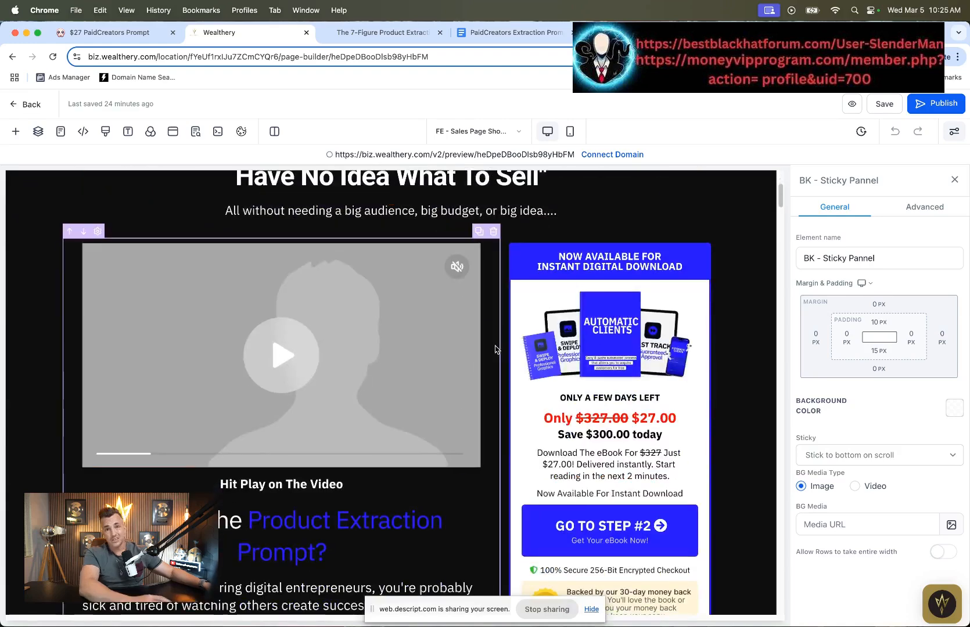
Step: Compare against the live sales page's video, headline and order form section
{"action": "key", "text": "ctrl+Tab"}
{"action": "scroll", "coordinate": [430, 437], "scroll_direction": "up", "scroll_amount": 5}
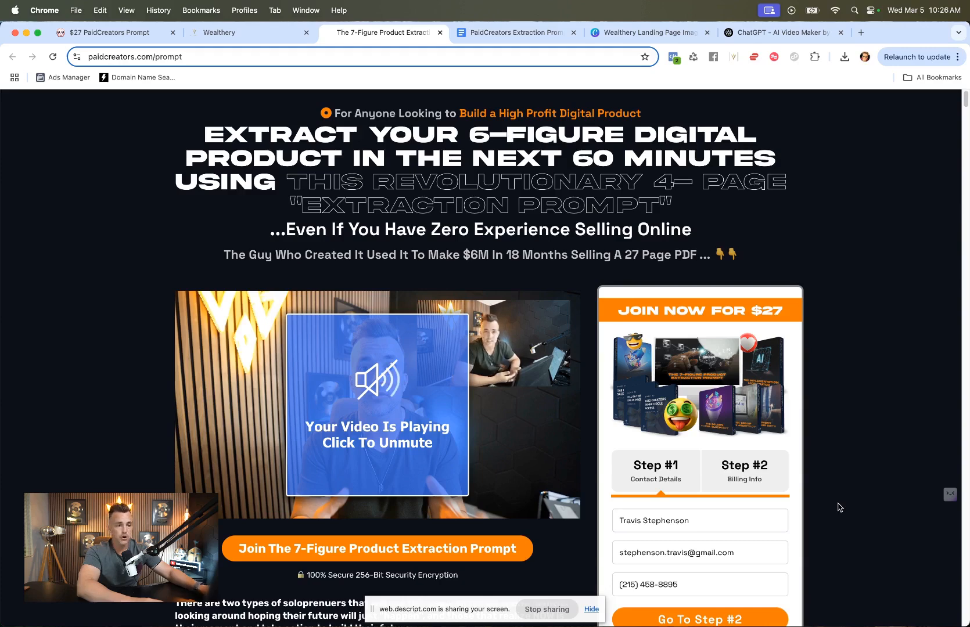
{"action": "scroll", "coordinate": [793, 430], "scroll_direction": "down", "scroll_amount": 3}
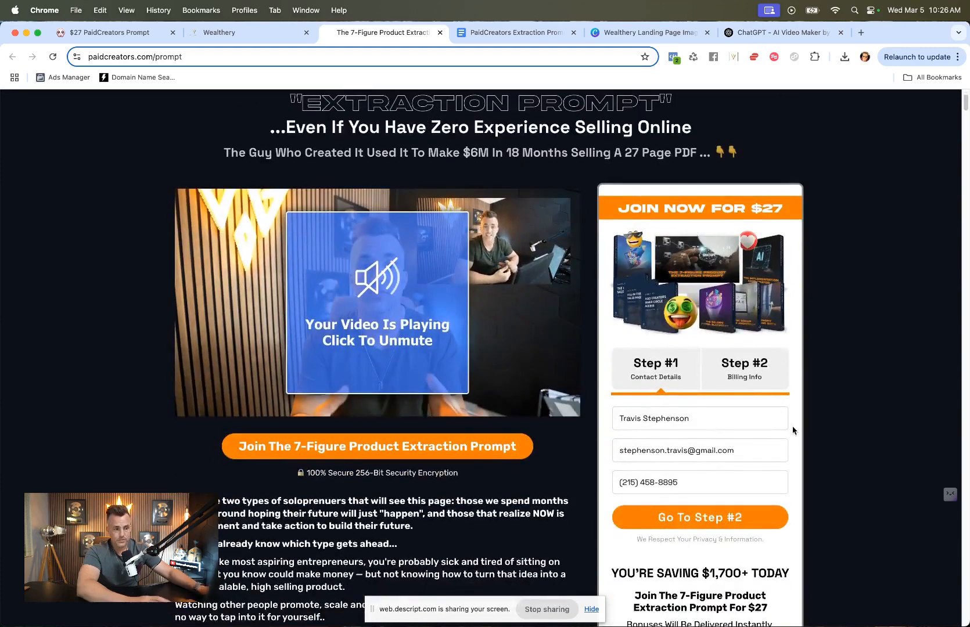
{"action": "scroll", "coordinate": [793, 430], "scroll_direction": "down", "scroll_amount": 5}
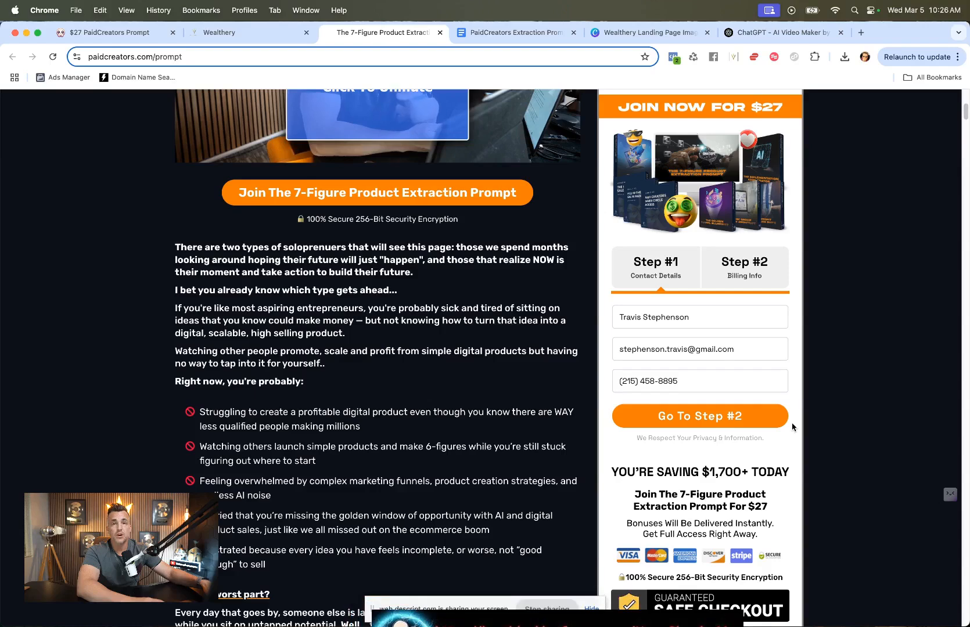
{"action": "scroll", "coordinate": [600, 430], "scroll_direction": "down", "scroll_amount": 5}
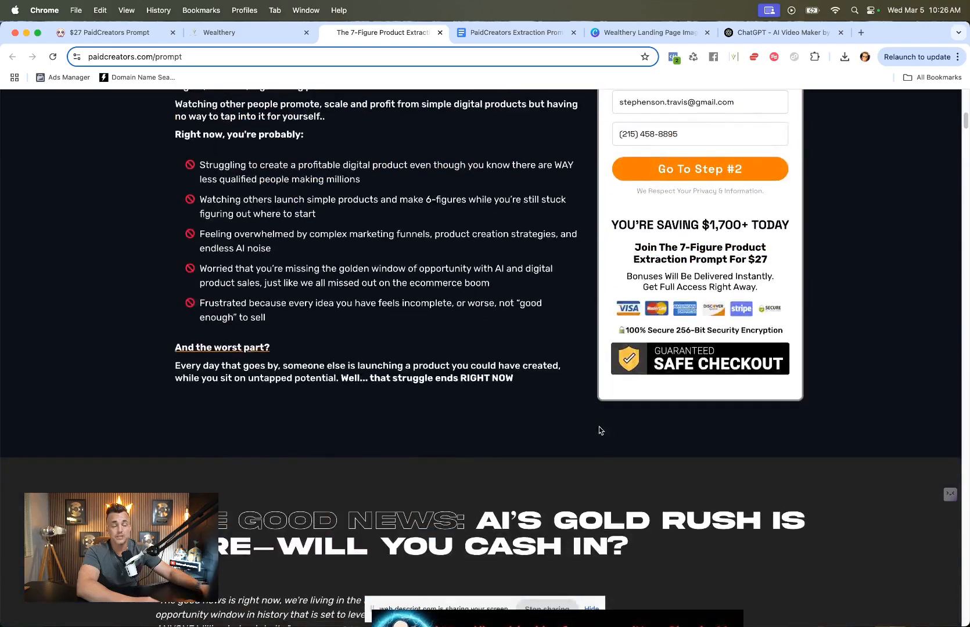
{"action": "scroll", "coordinate": [600, 430], "scroll_direction": "up", "scroll_amount": 7}
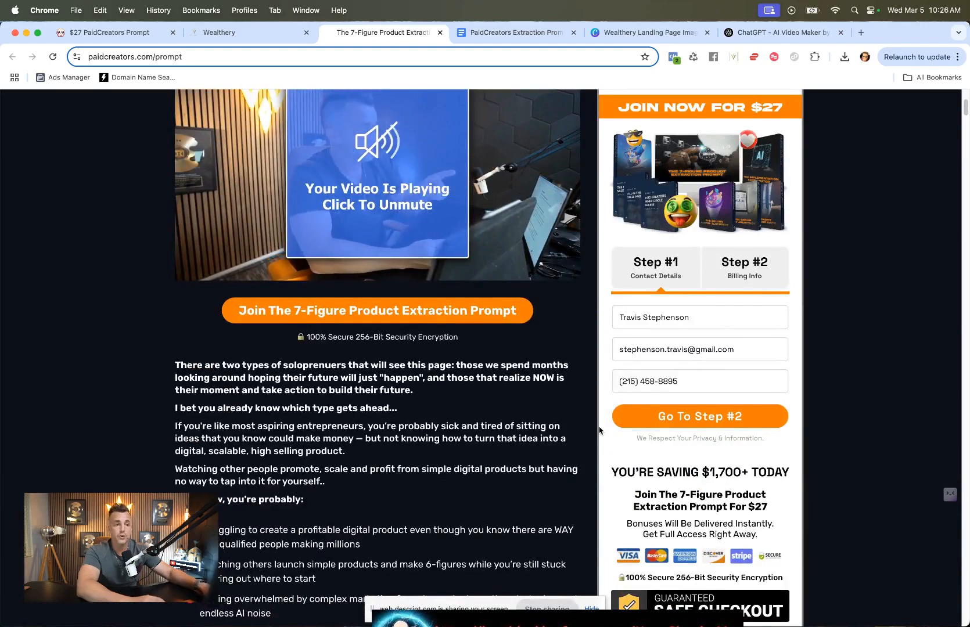
{"action": "scroll", "coordinate": [600, 430], "scroll_direction": "up", "scroll_amount": 2}
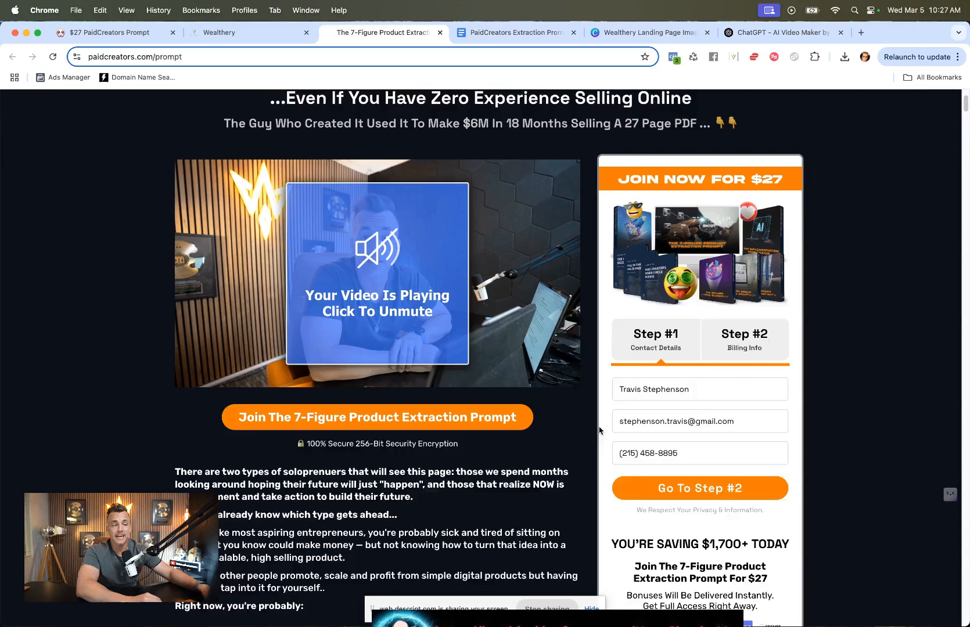
{"action": "scroll", "coordinate": [600, 430], "scroll_direction": "up", "scroll_amount": 1}
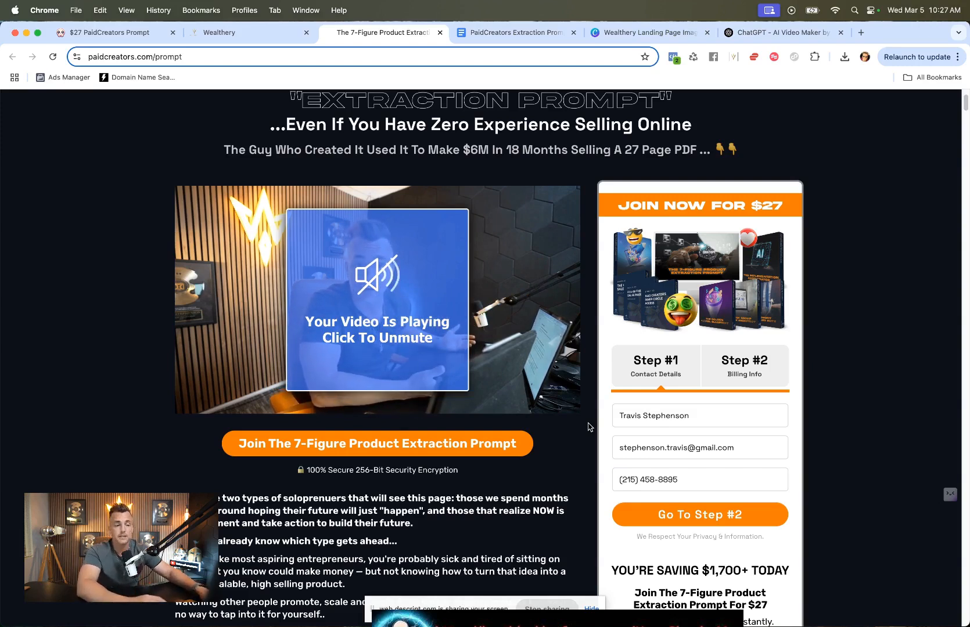
{"action": "scroll", "coordinate": [588, 427], "scroll_direction": "down", "scroll_amount": 3}
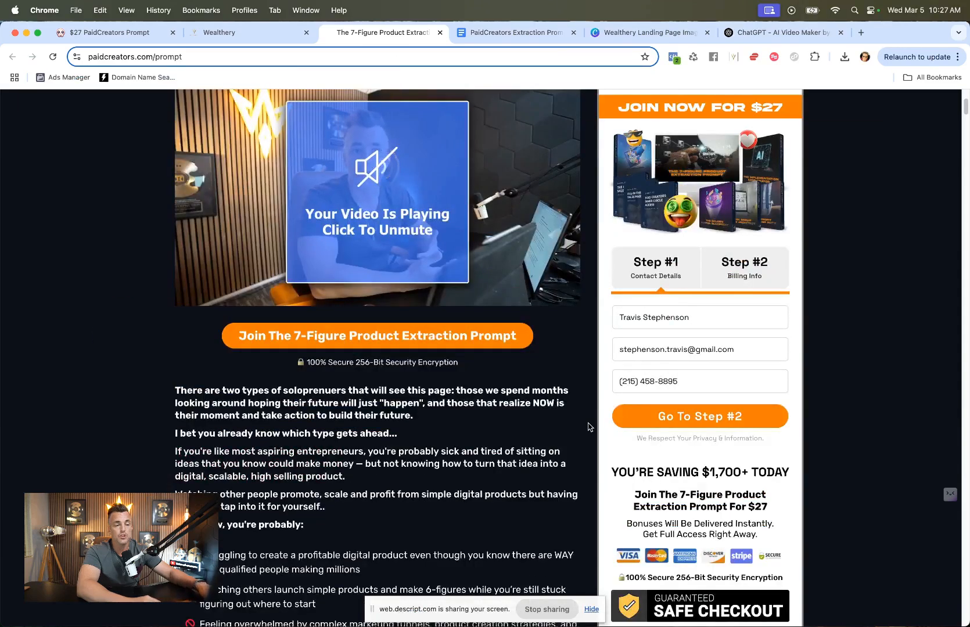